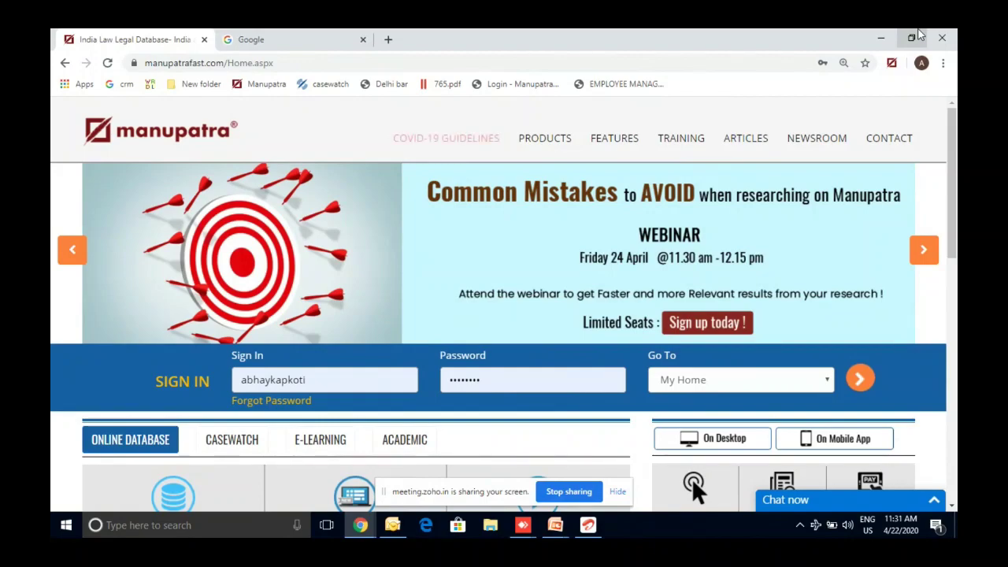
# Step: Sign in to Manupatra with the prefilled credentials and open Legal Analytics
pyautogui.moveTo(556, 525)
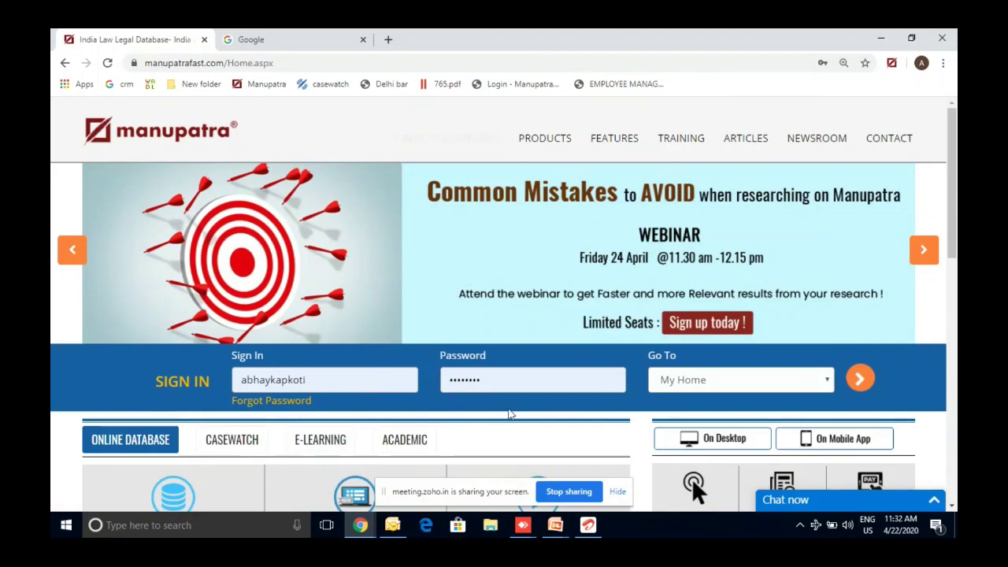
pyautogui.click(859, 386)
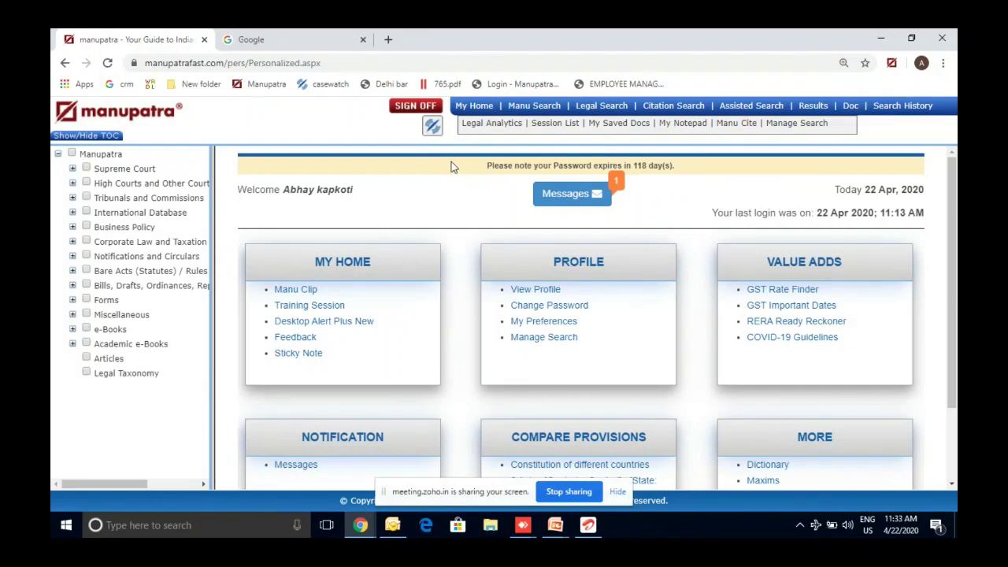
pyautogui.click(484, 126)
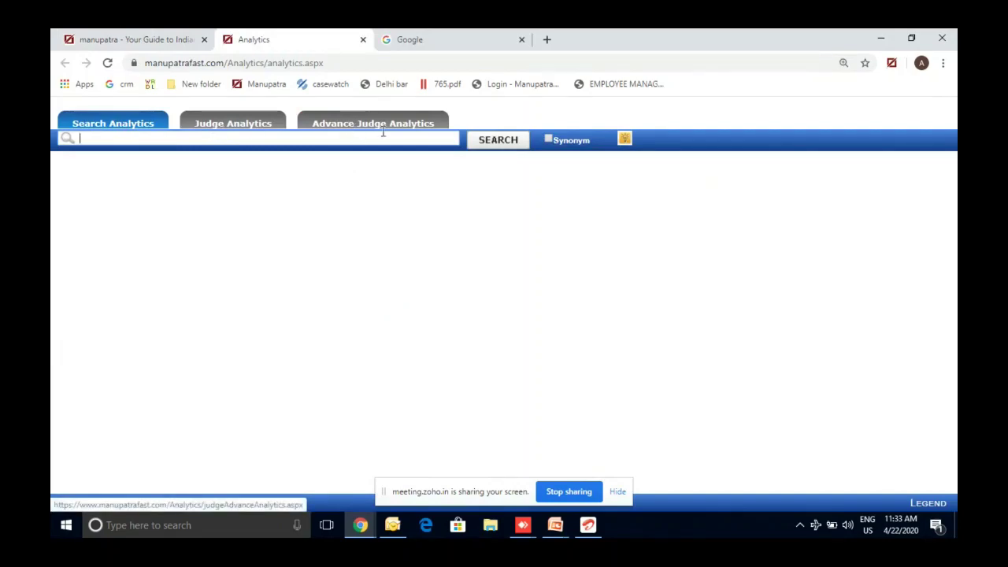
# Step: Run an analytics search for "gender justice"
pyautogui.click(165, 138)
pyautogui.write('g')
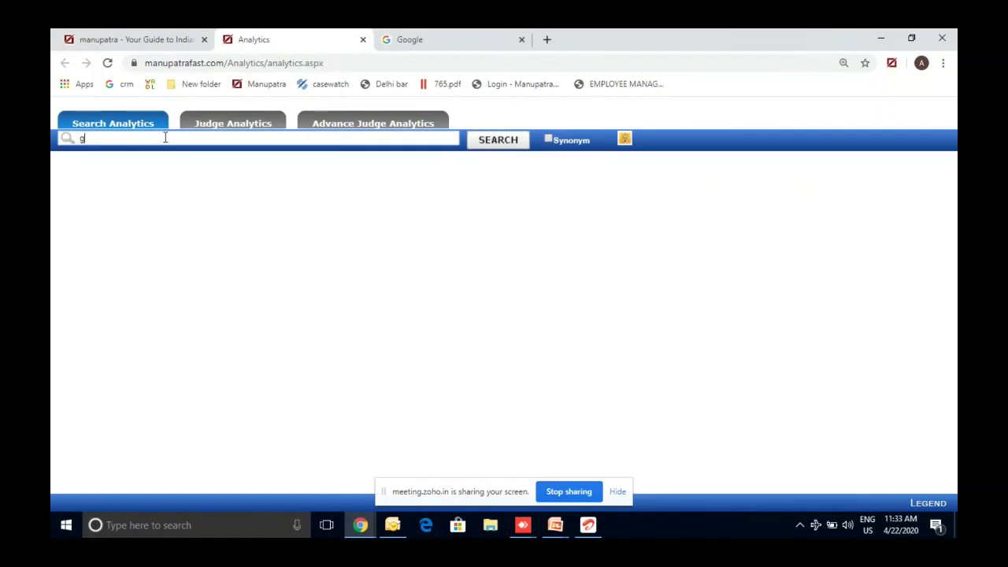
pyautogui.write('ender justice')
pyautogui.click(505, 143)
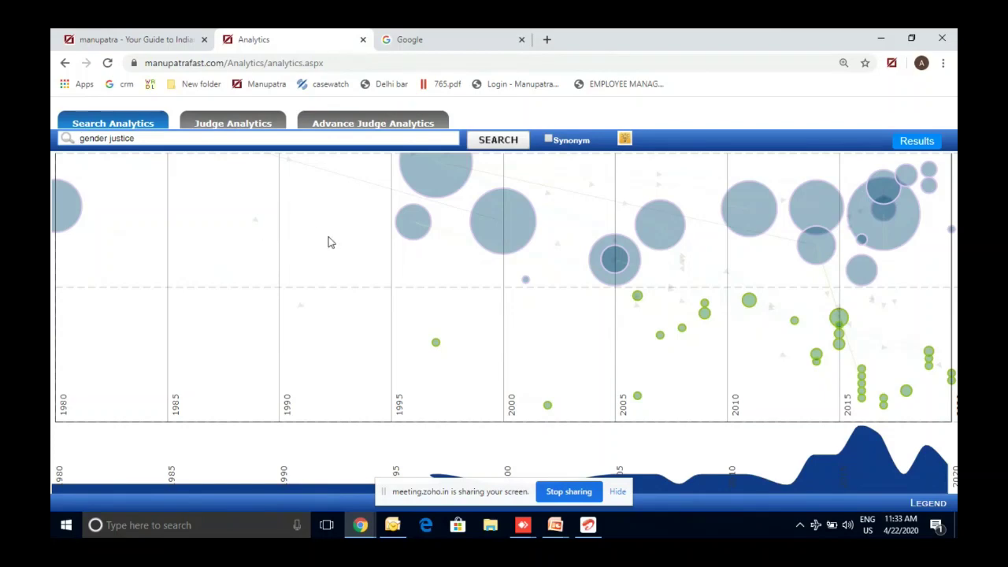
# Step: View the citation treatment details of the Supreme Court case dated 11.10.2011 on the timeline, and close them
pyautogui.moveTo(596, 261)
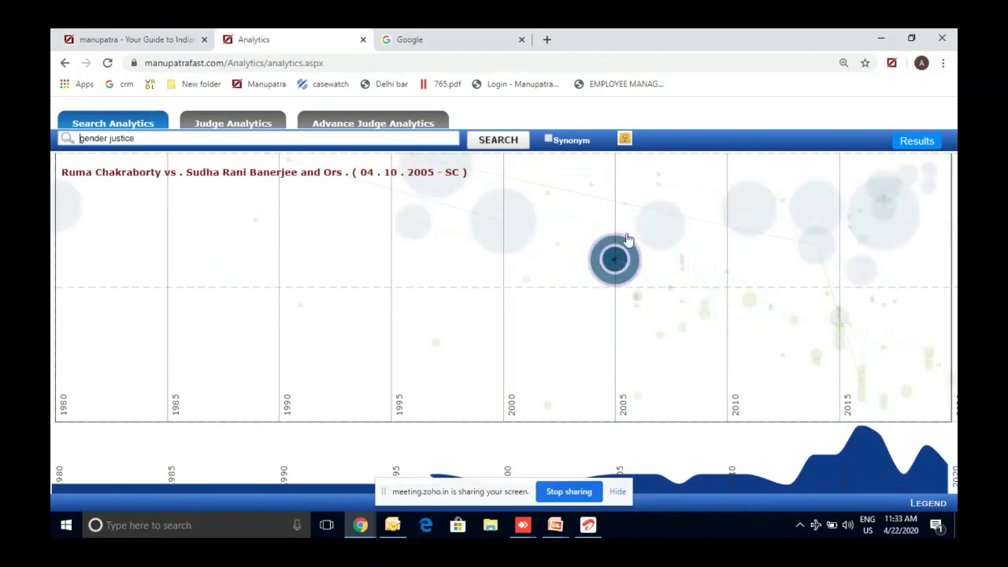
pyautogui.moveTo(657, 229)
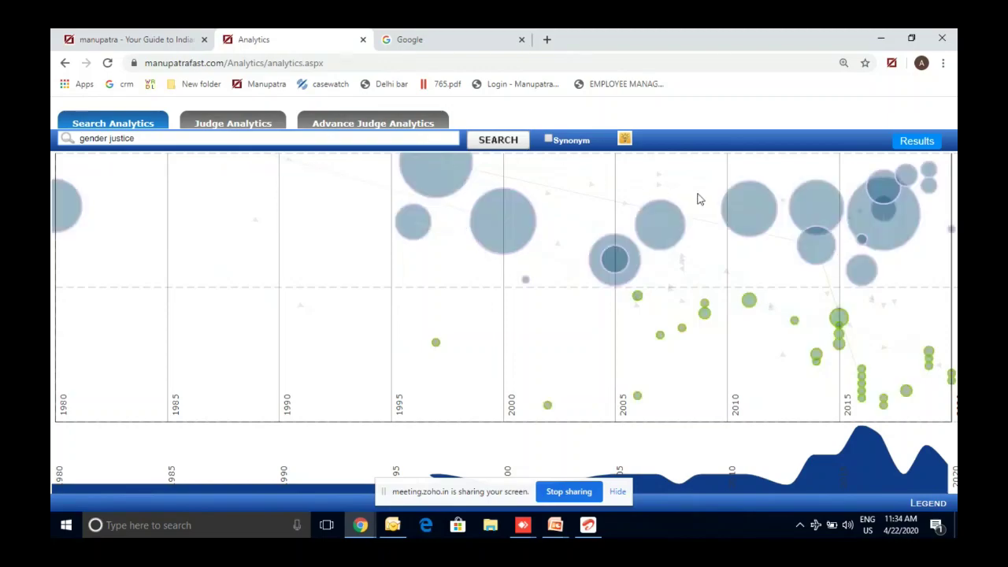
pyautogui.moveTo(749, 236)
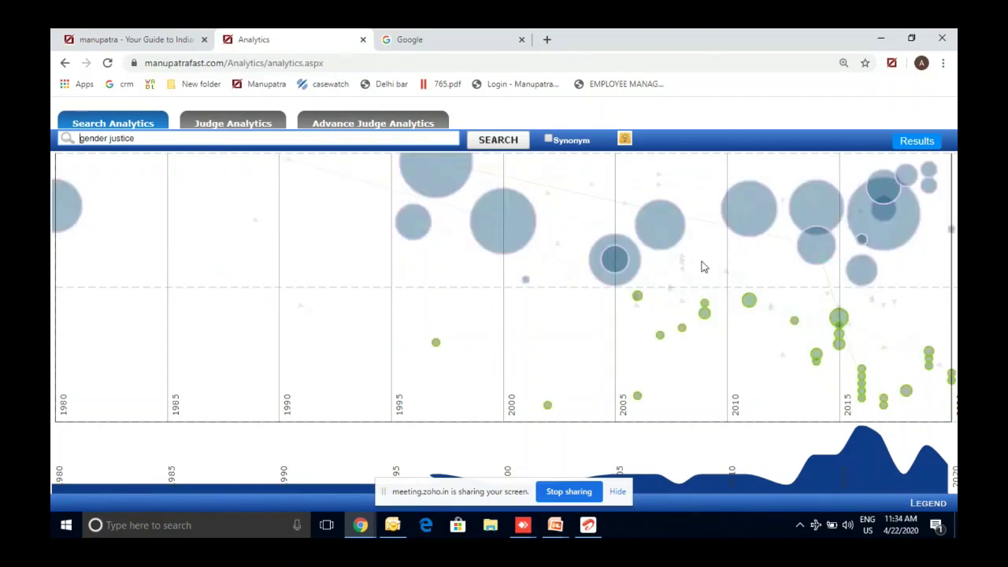
pyautogui.click(749, 208)
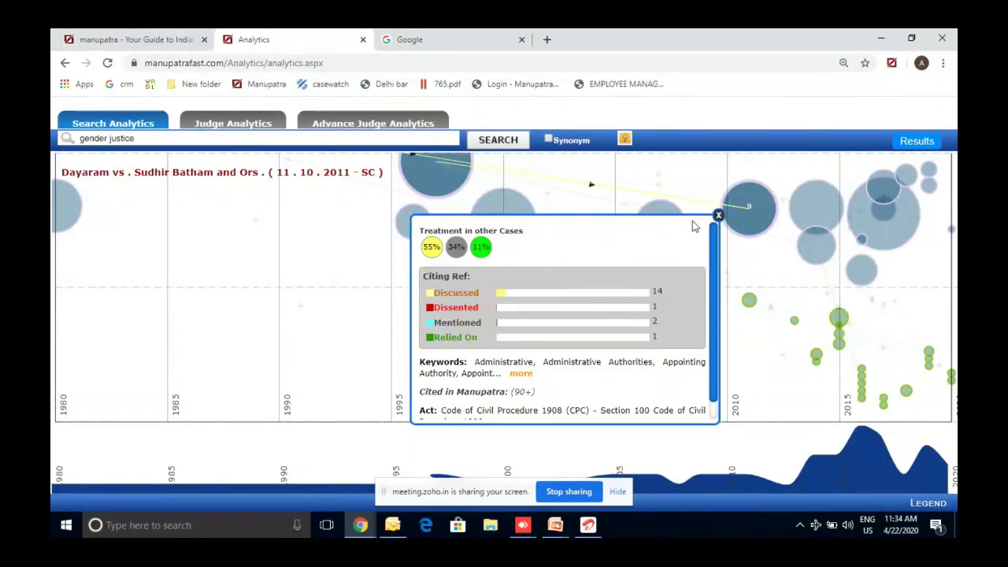
pyautogui.click(718, 216)
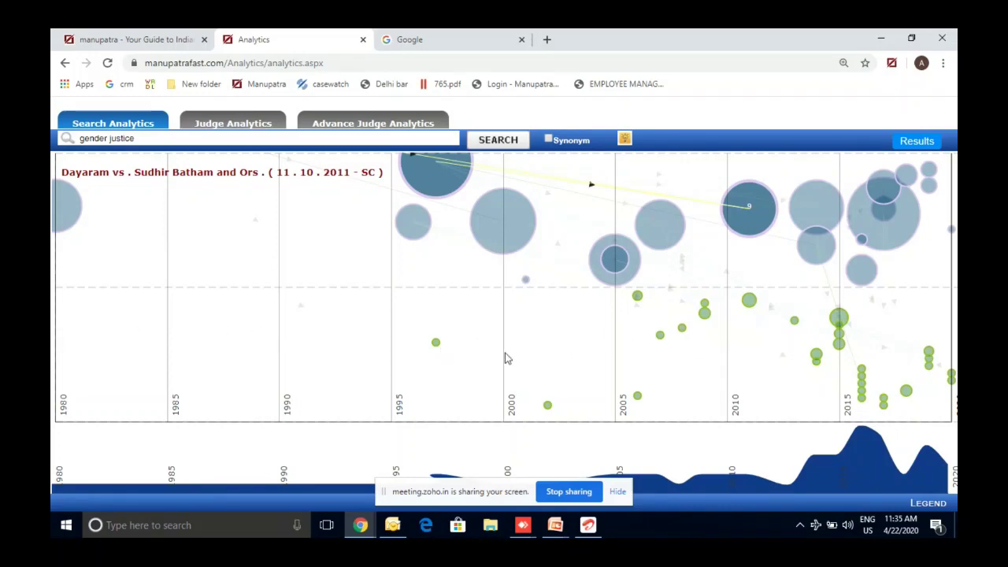
# Step: Inspect the treatment details and full Act list of the Supreme Court case dated 14.03.2000, and close the details
pyautogui.moveTo(660, 339)
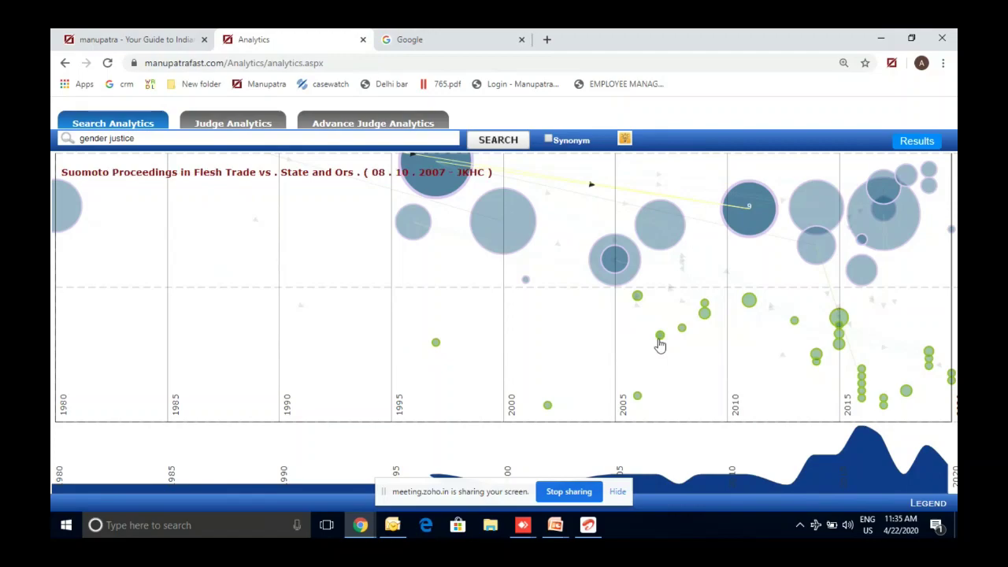
pyautogui.moveTo(748, 303)
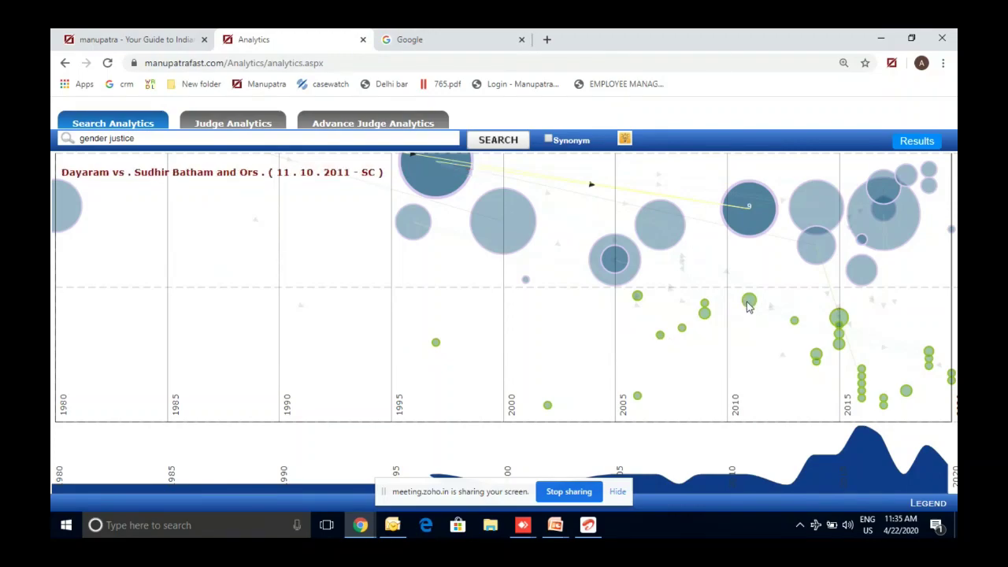
pyautogui.moveTo(794, 325)
pyautogui.moveTo(416, 246)
pyautogui.moveTo(513, 240)
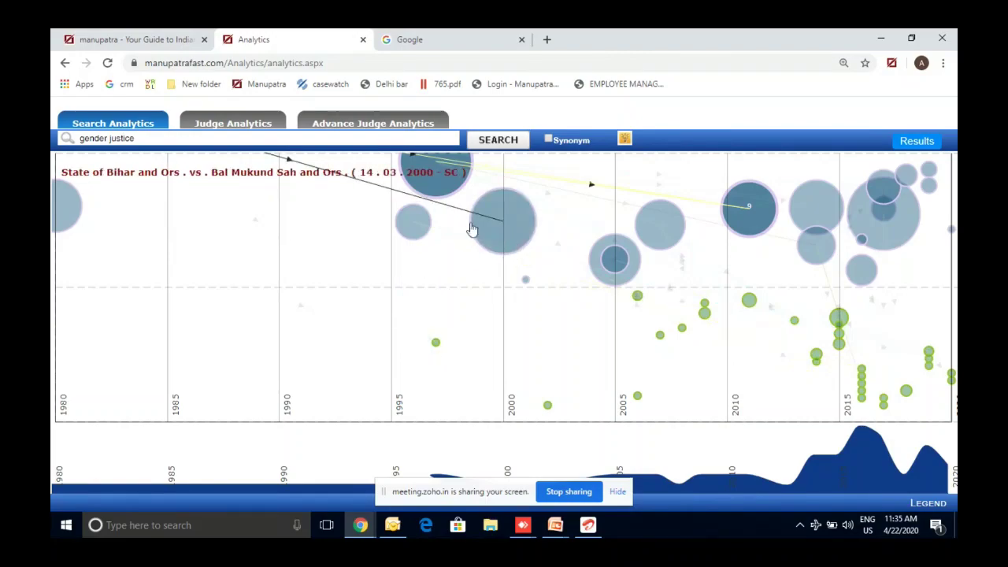
pyautogui.moveTo(438, 191)
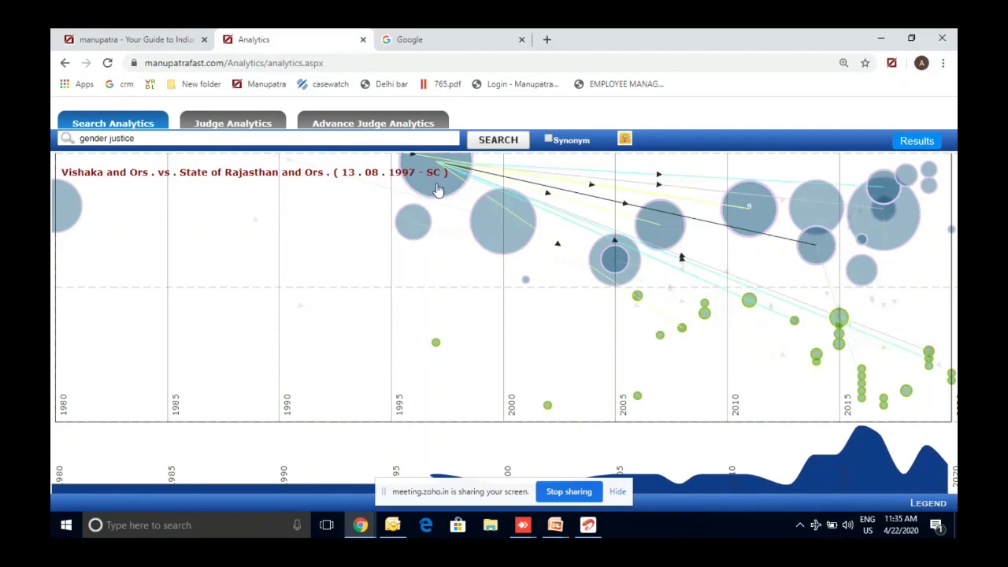
pyautogui.click(504, 229)
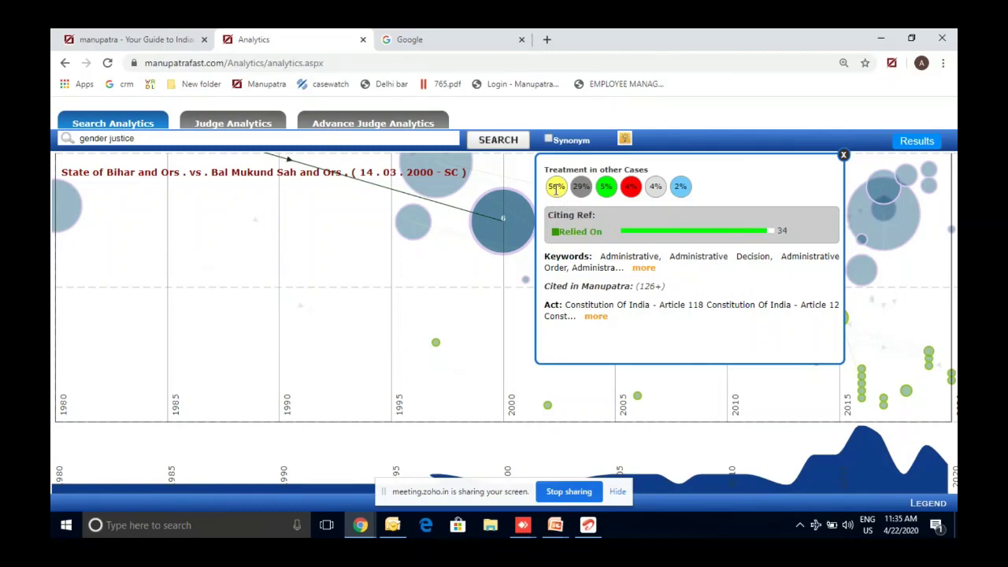
pyautogui.moveTo(556, 189)
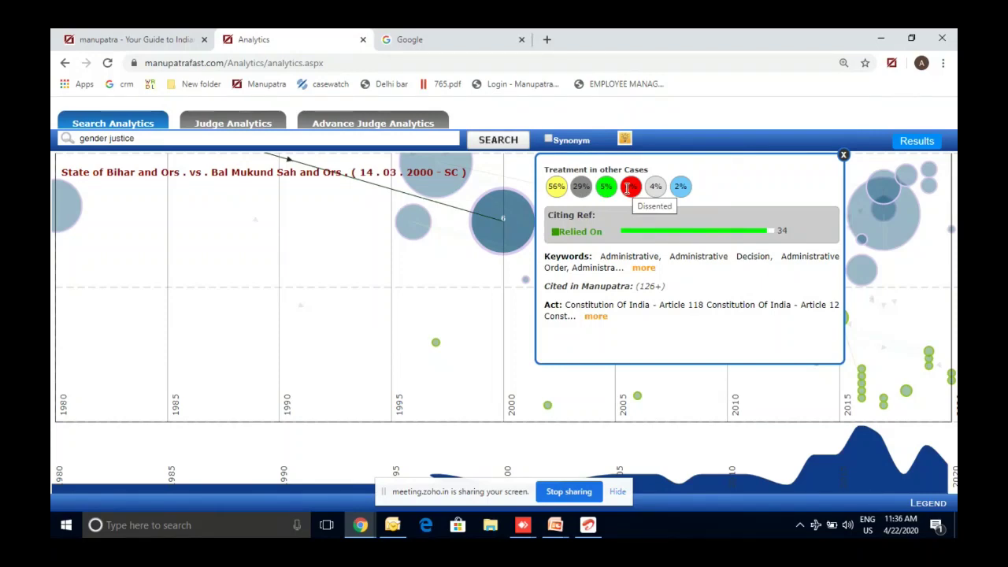
pyautogui.click(595, 316)
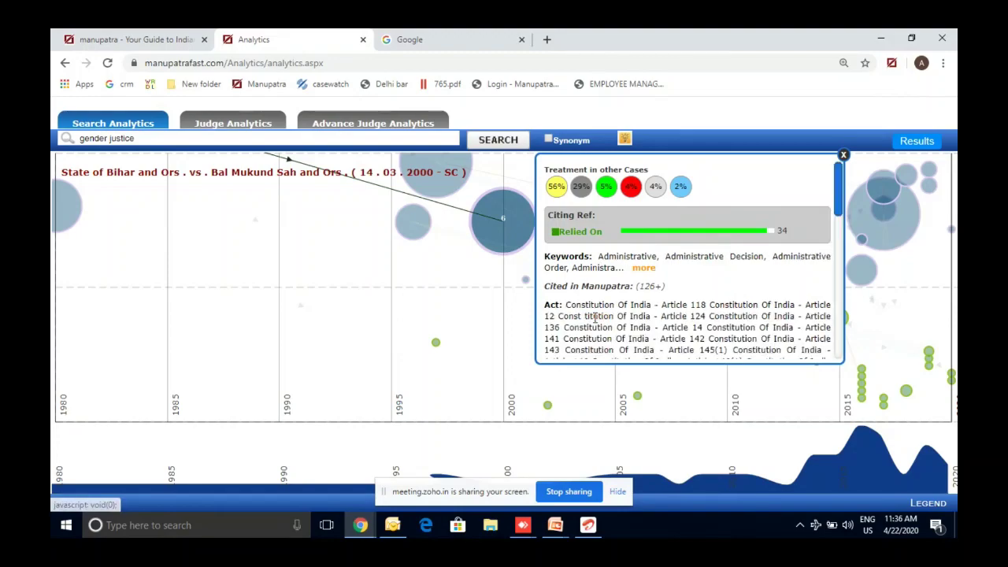
pyautogui.scroll(-2, 674, 319)
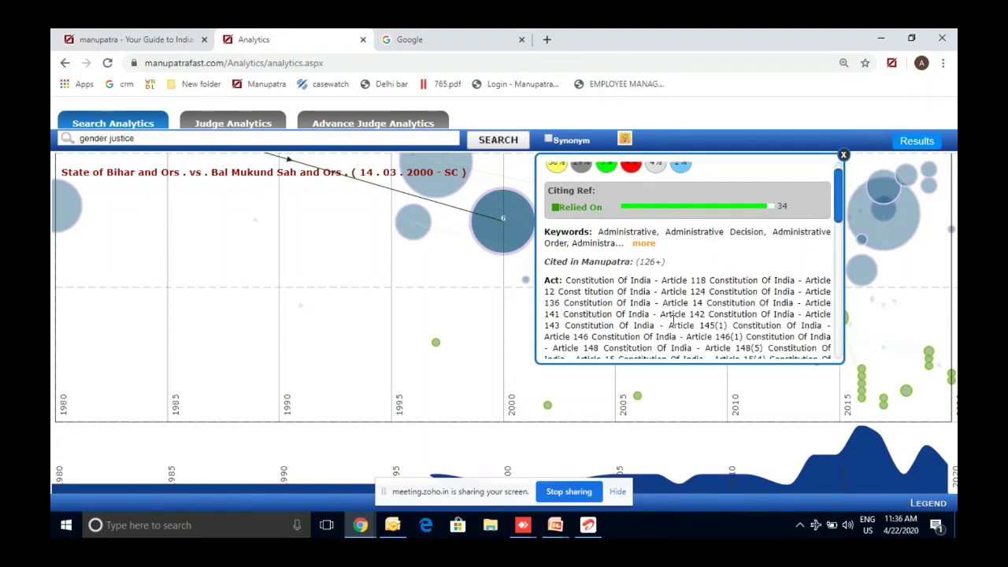
pyautogui.scroll(2, 797, 243)
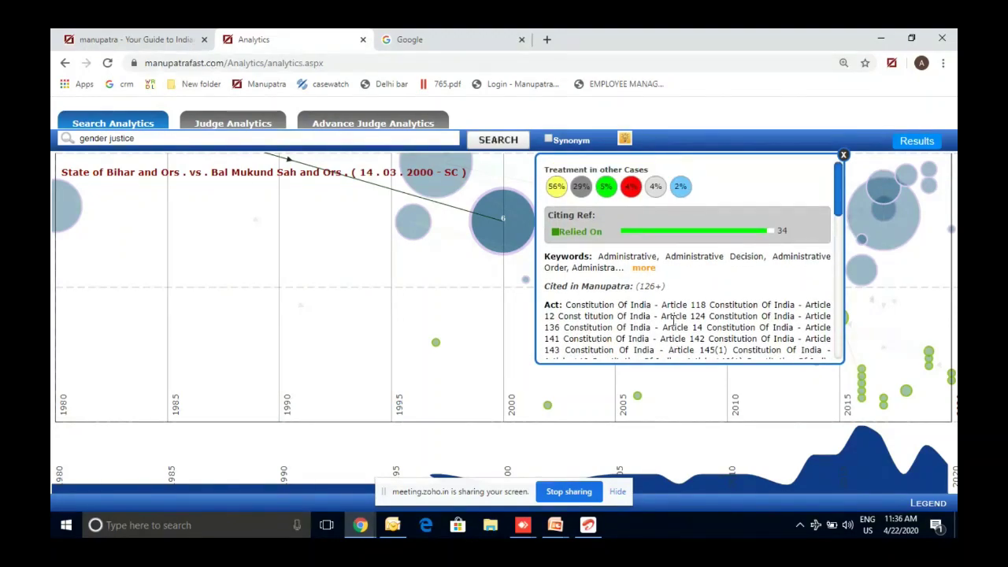
pyautogui.click(843, 156)
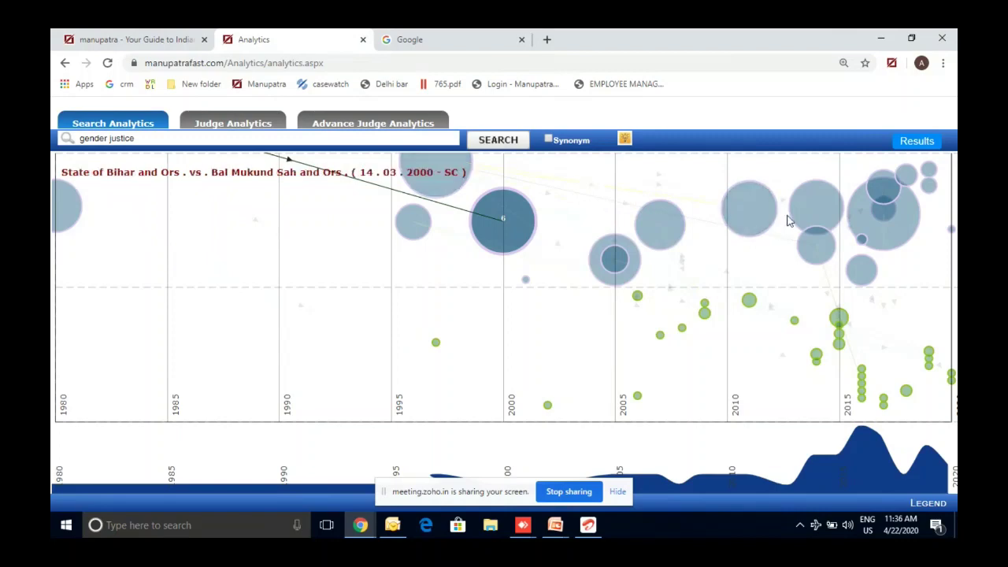
# Step: View the citing details of the Madras Bar Association case dated 25.09.2014 and close them
pyautogui.click(818, 205)
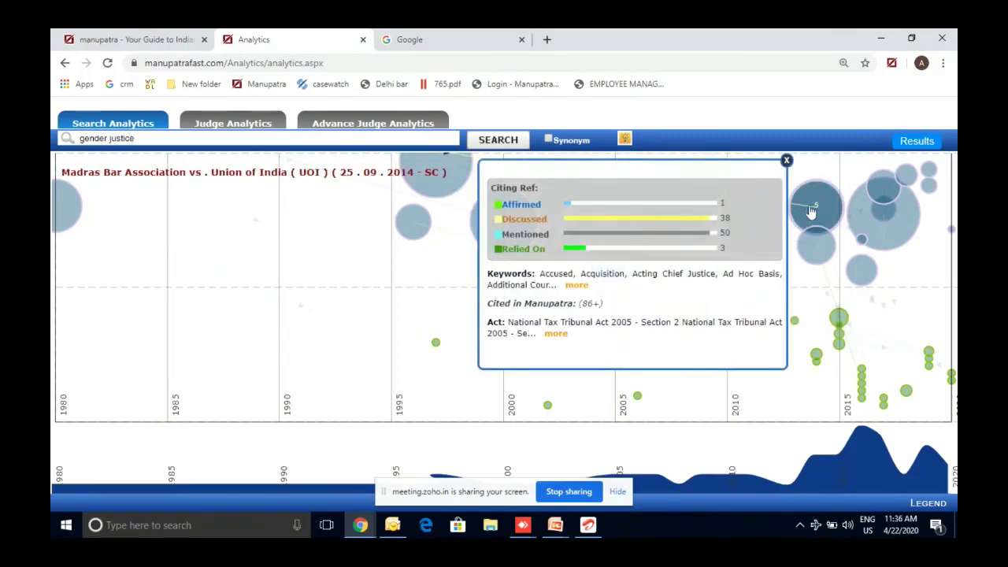
pyautogui.click(786, 160)
pyautogui.moveTo(815, 250)
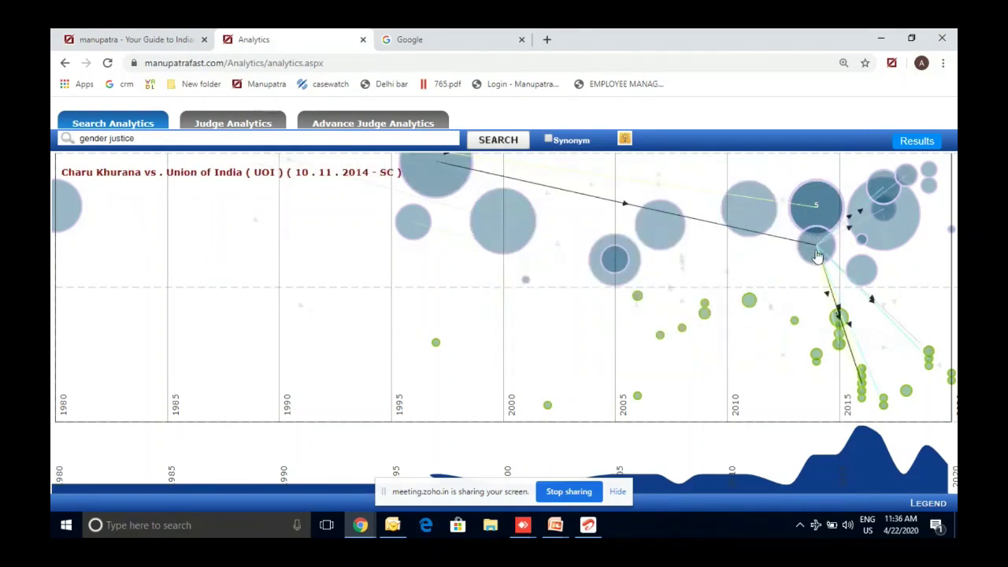
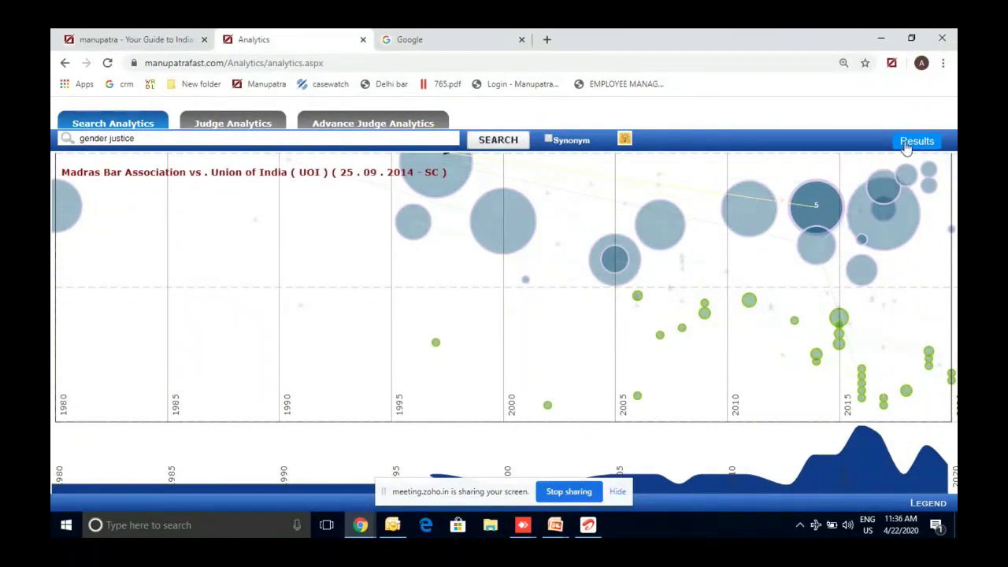
# Step: Show and hide the results list, and rerun the "gender justice" search to reset the timeline
pyautogui.click(913, 142)
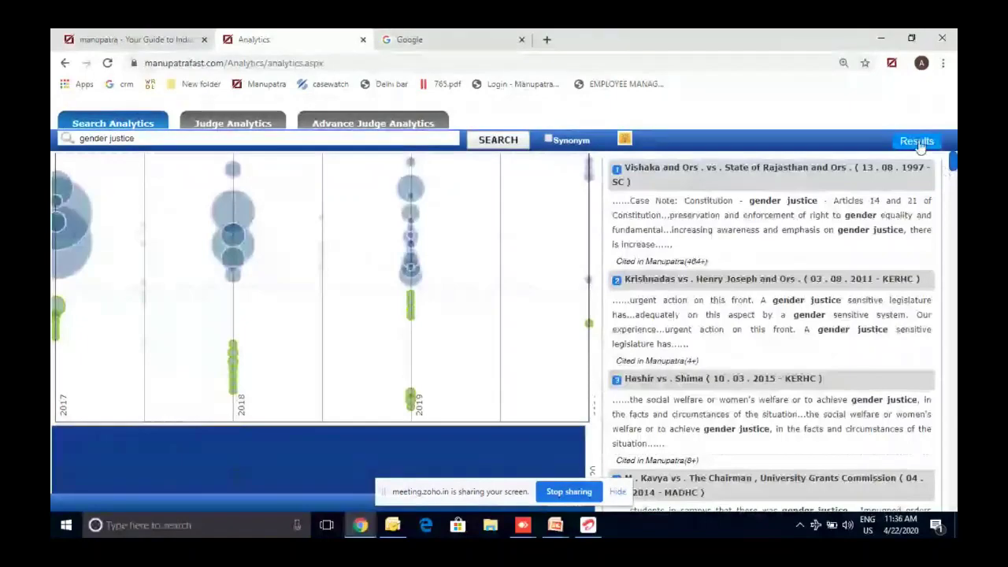
pyautogui.click(917, 142)
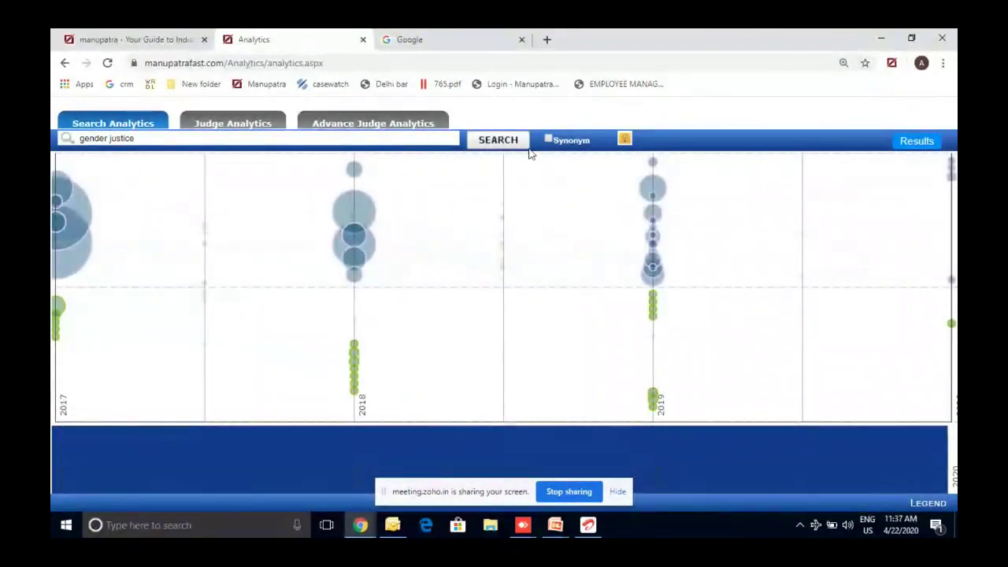
pyautogui.click(498, 140)
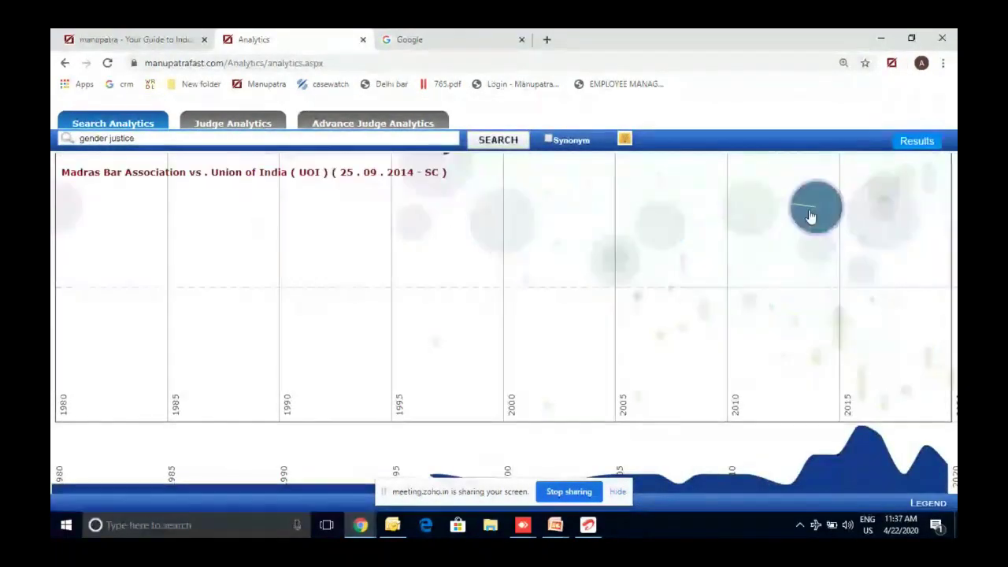
# Step: Reopen the citation details of the Supreme Court case dated 11.10.2011
pyautogui.moveTo(757, 215)
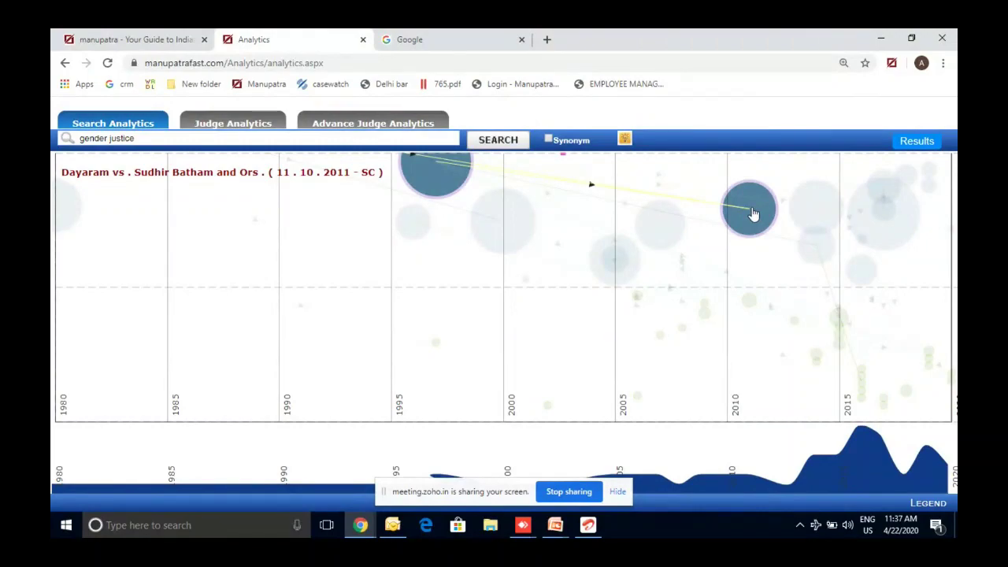
pyautogui.click(754, 214)
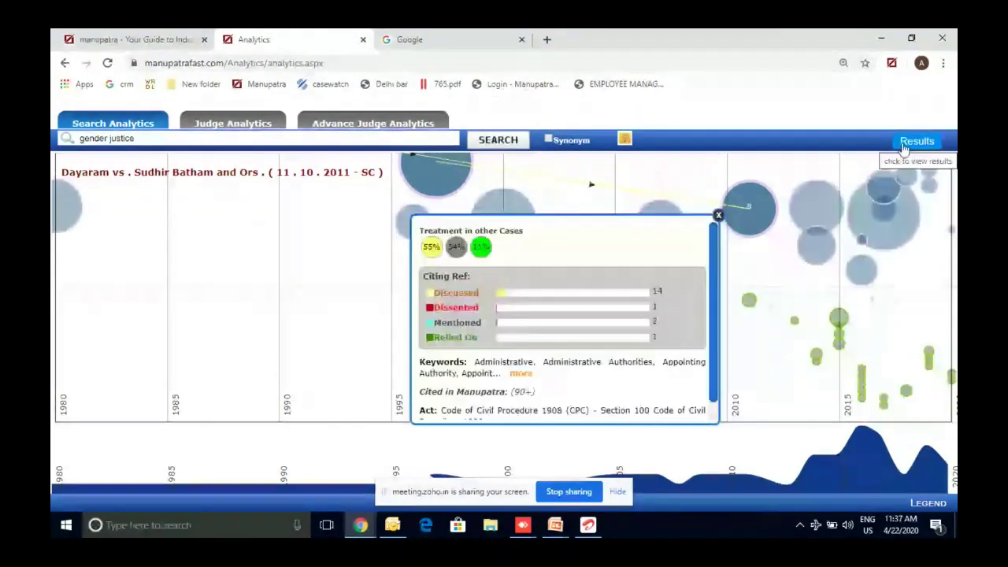
# Step: Open result 19, the Supreme Court judgment dated 05.05.2017, from the results list and maximize its window
pyautogui.click(915, 141)
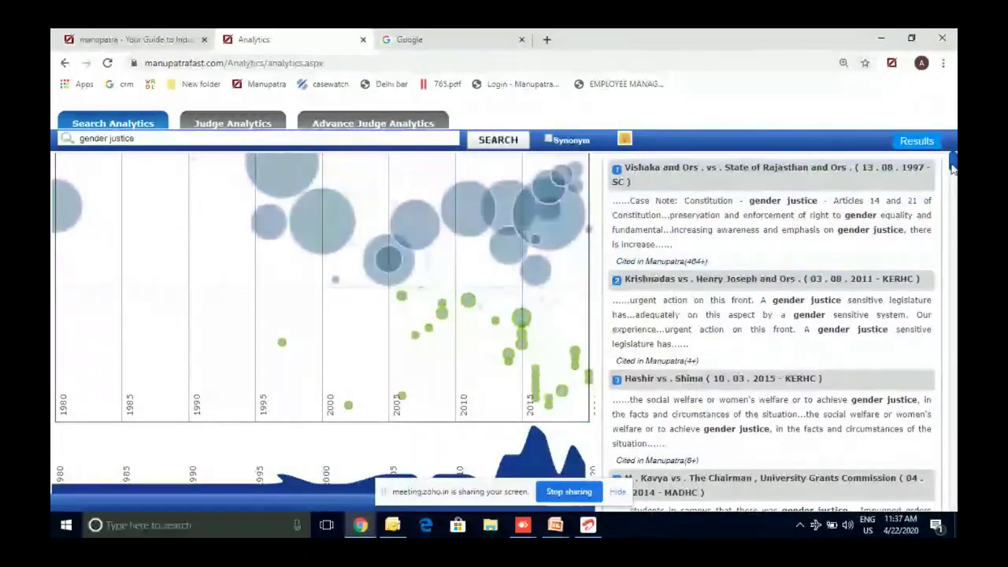
pyautogui.moveTo(953, 164); pyautogui.dragTo(953, 255)
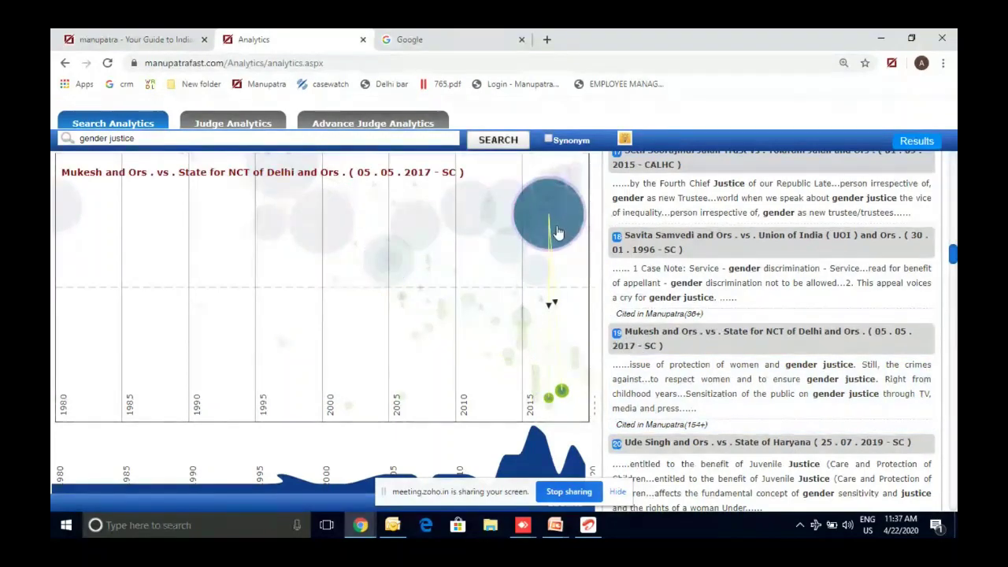
pyautogui.click(658, 339)
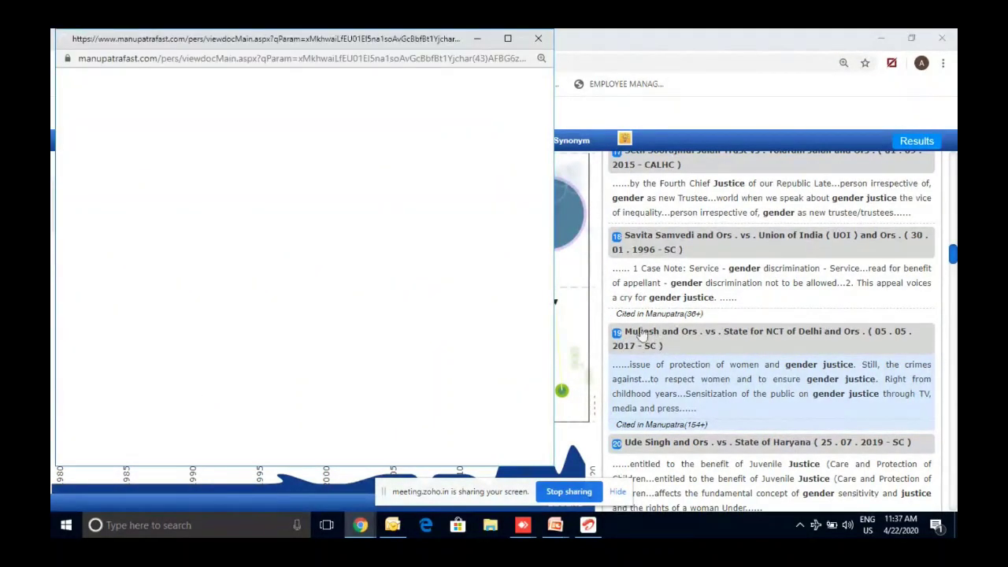
pyautogui.click(506, 41)
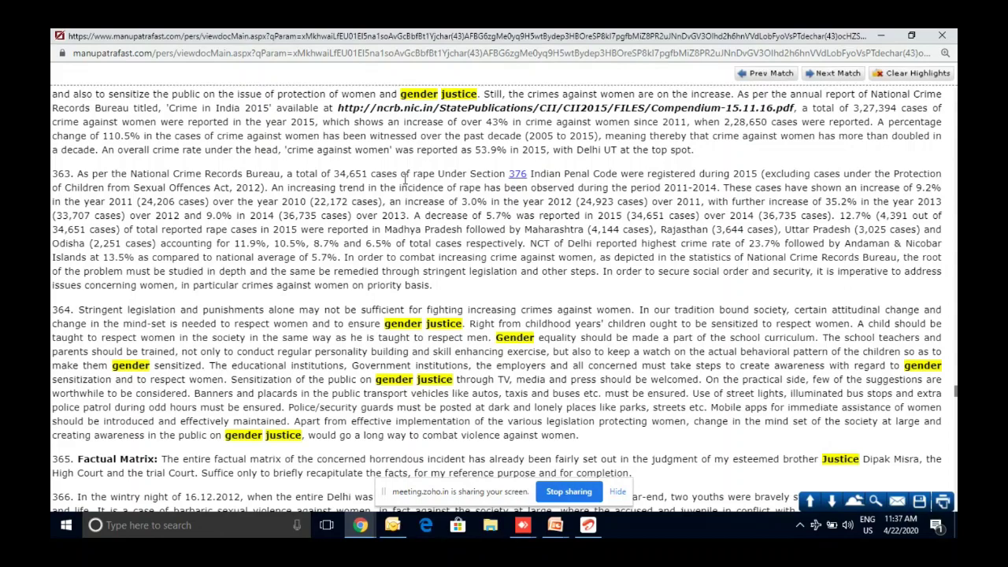
# Step: View the equivalent citations of MANU/SC/0543/2013, cited under paragraph 352 of the judgment, try opening AIR 2013 SC 2209, and close the pop-up
pyautogui.scroll(1, 405, 179)
pyautogui.scroll(4, 405, 180)
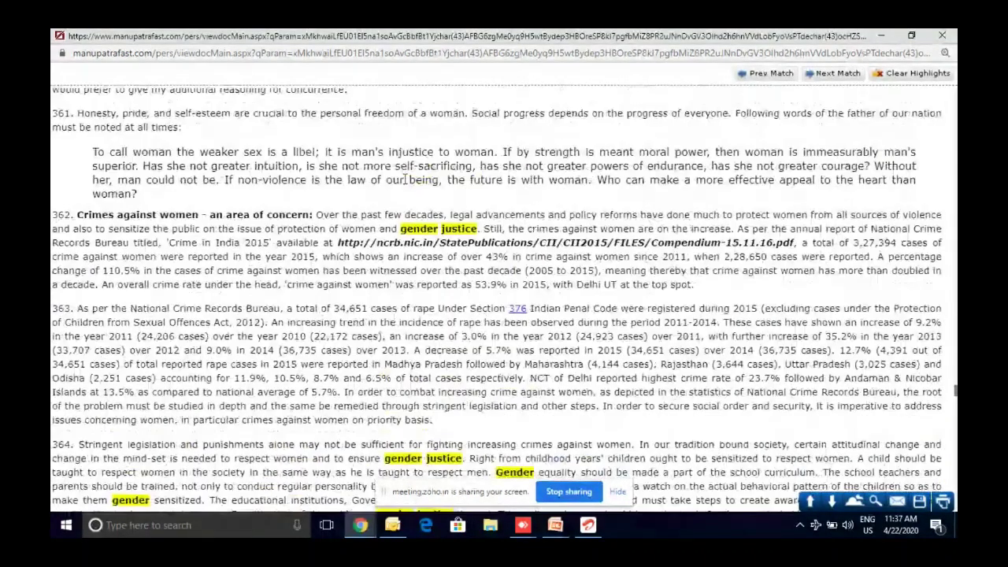
pyautogui.scroll(2, 405, 183)
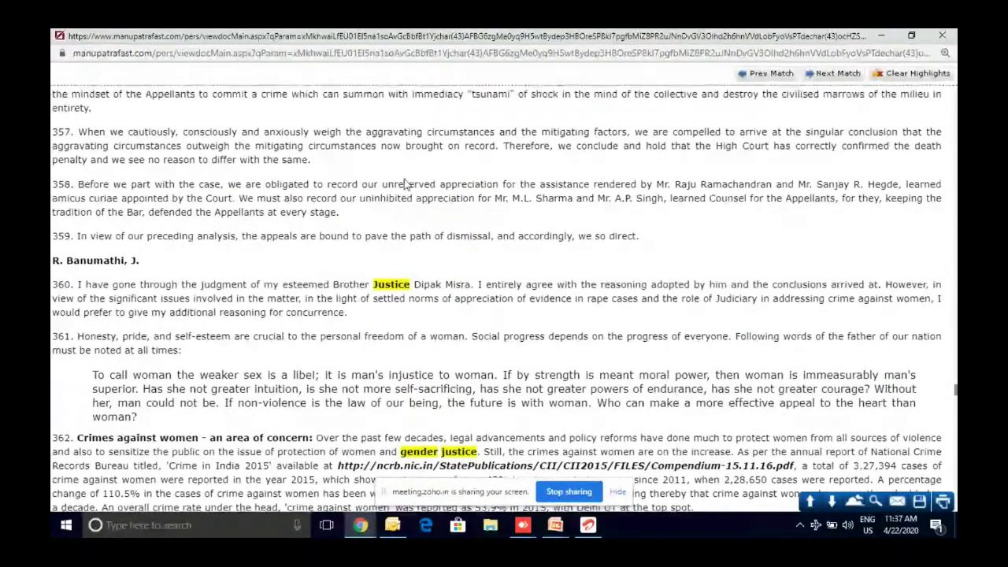
pyautogui.scroll(1, 406, 180)
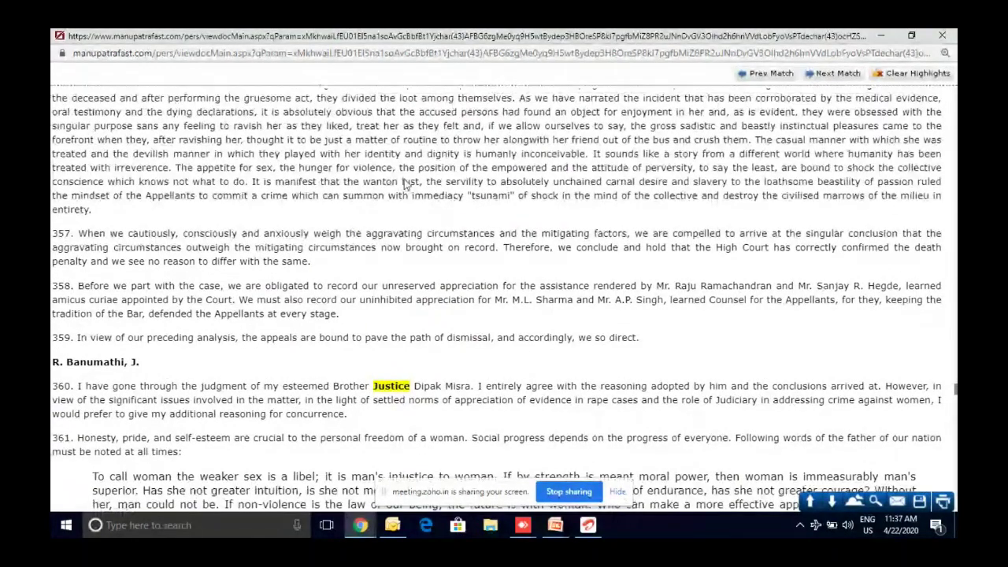
pyautogui.scroll(5, 406, 183)
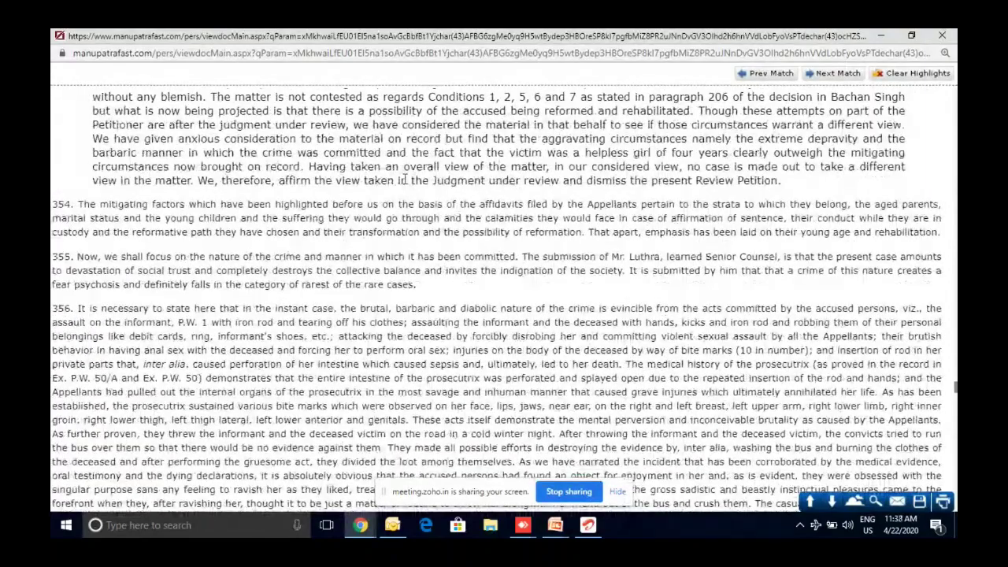
pyautogui.scroll(1, 404, 181)
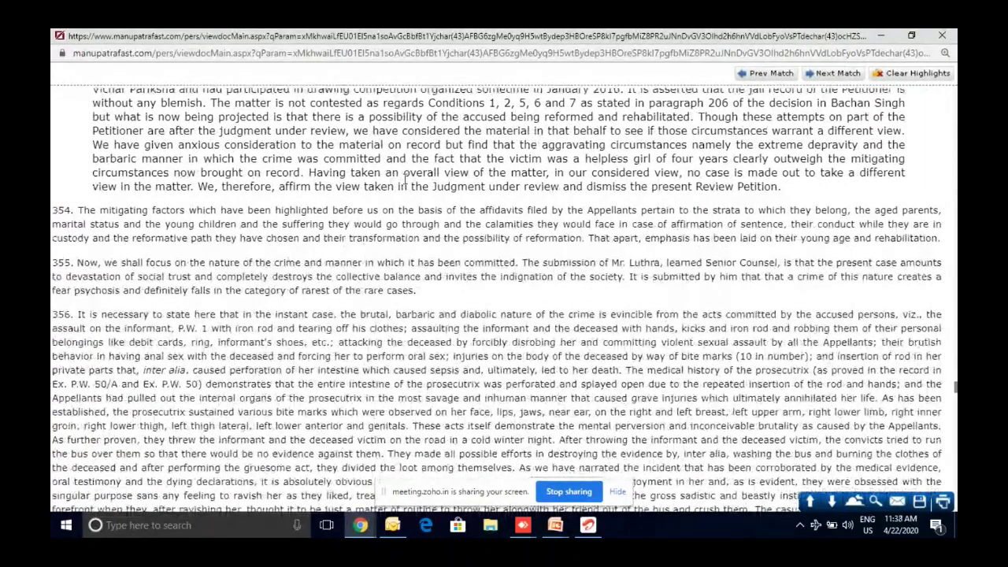
pyautogui.scroll(15, 405, 179)
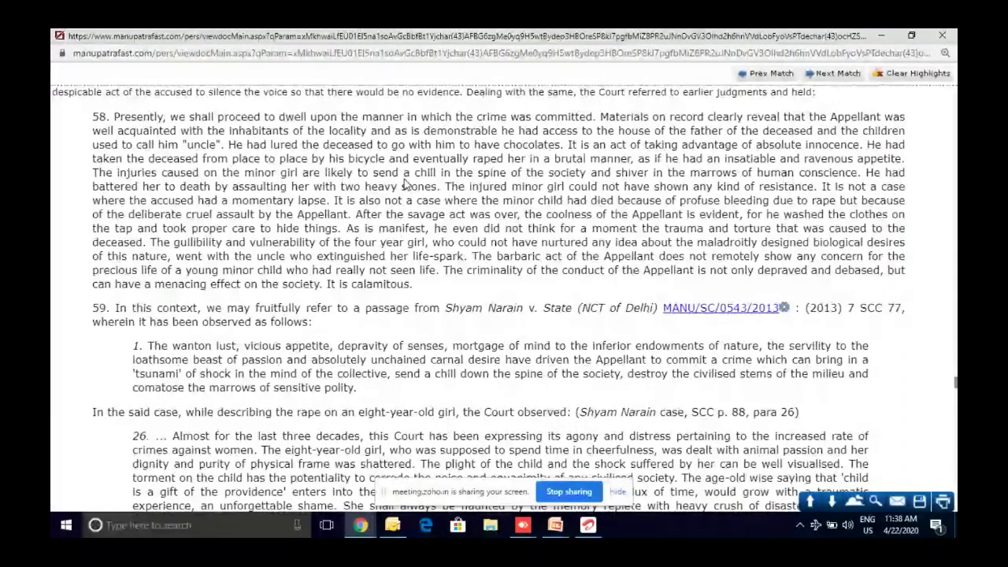
pyautogui.scroll(1, 405, 183)
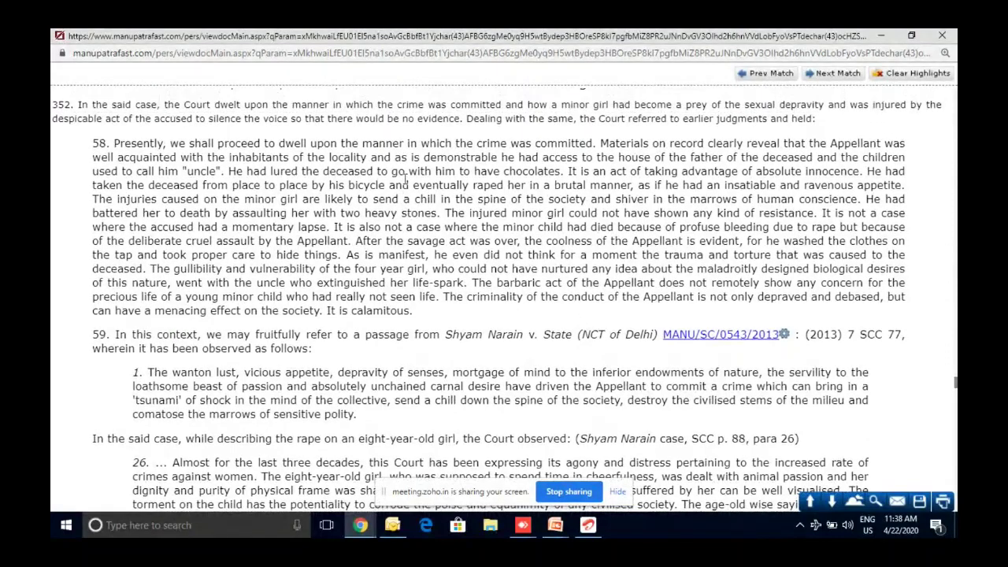
pyautogui.scroll(1, 406, 179)
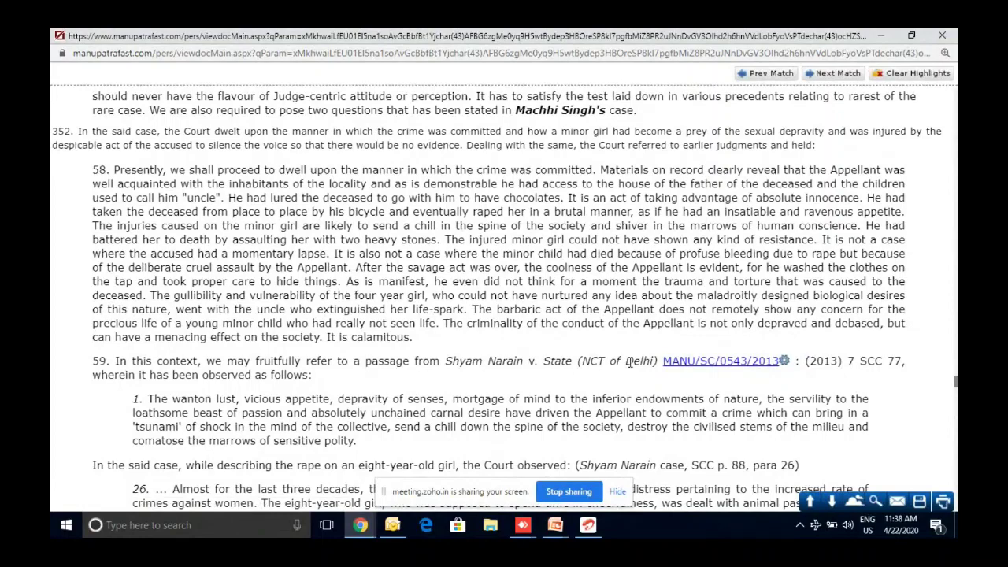
pyautogui.click(752, 362)
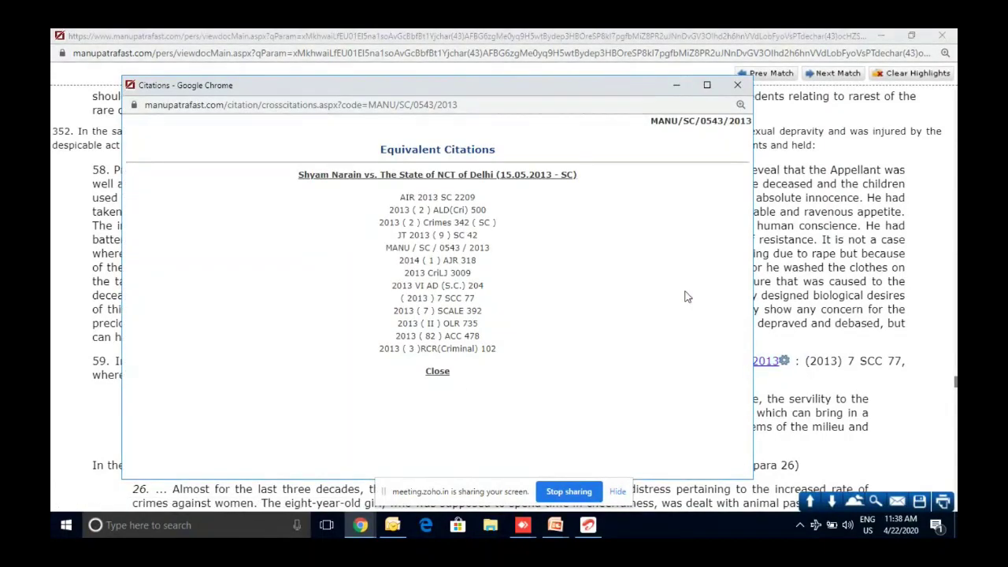
pyautogui.click(481, 198)
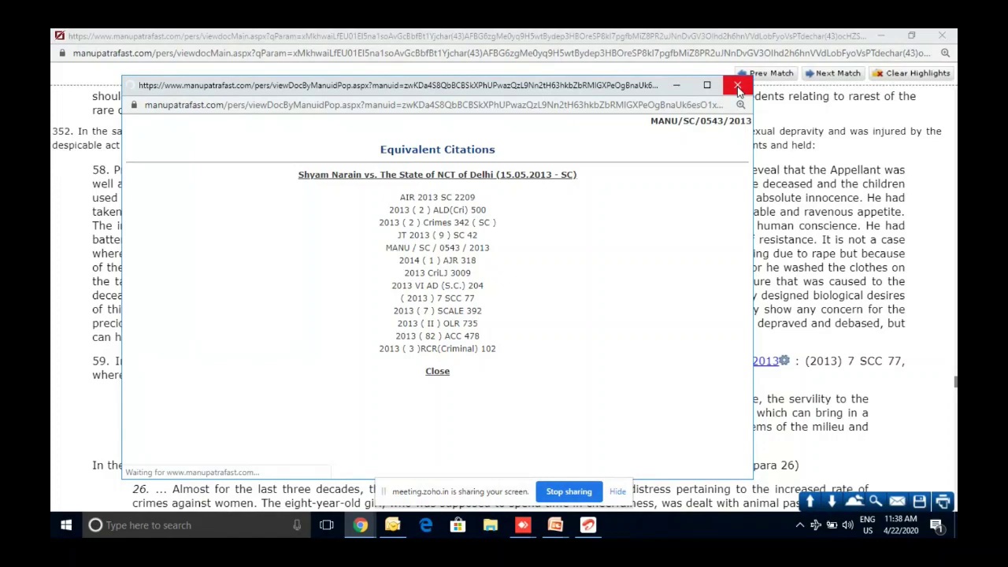
pyautogui.click(738, 85)
# Step: View Section 363 of the Indian Penal Code from its reference in paragraph 345 and close the Act window
pyautogui.scroll(10, 630, 182)
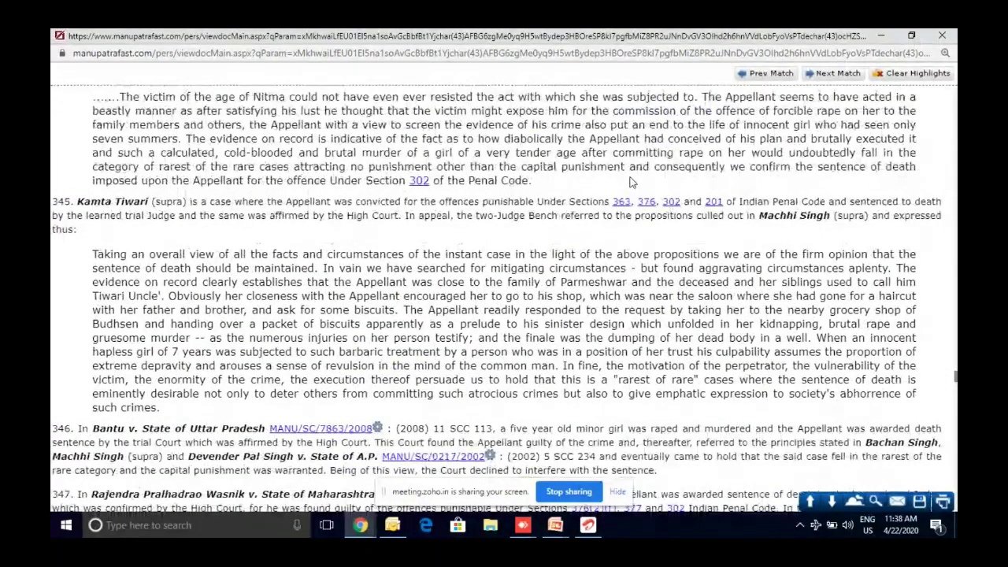
pyautogui.scroll(1, 630, 183)
pyautogui.click(622, 229)
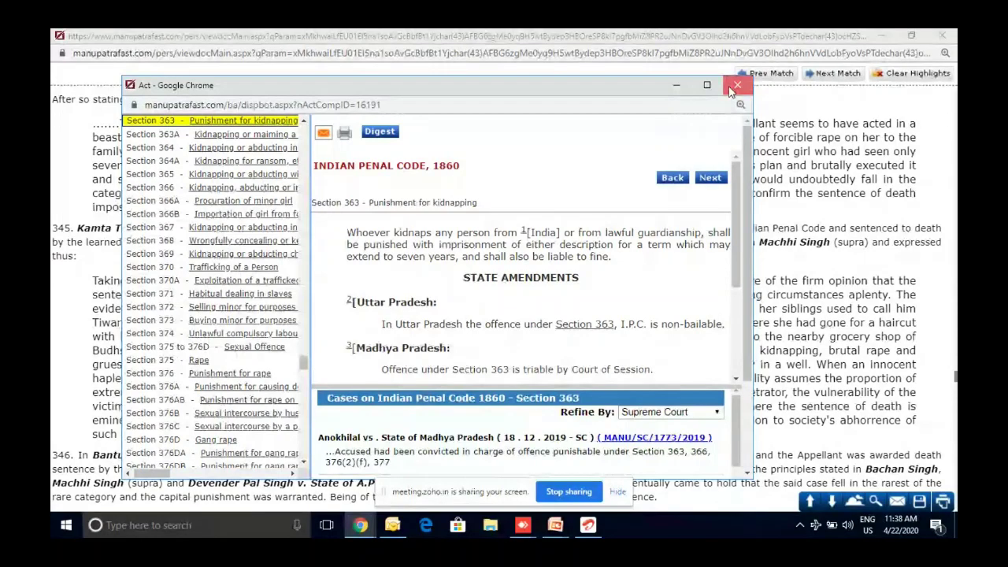
pyautogui.click(736, 86)
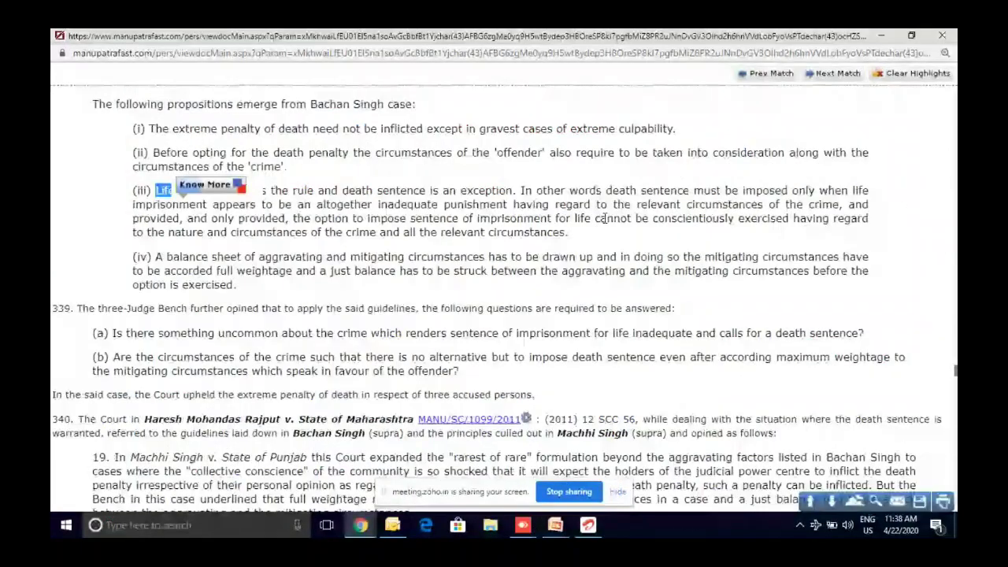
# Step: Look up the word "inflicted" from the Bachan Singh propositions in the English/Hindi Dictionary and close the lookup
pyautogui.moveTo(563, 233); pyautogui.dragTo(415, 181)
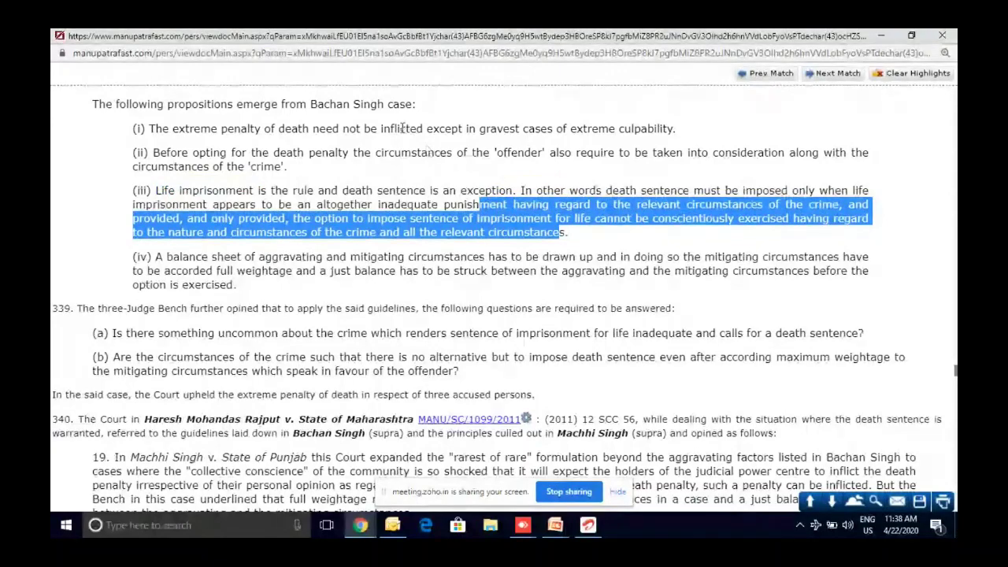
pyautogui.click(431, 178)
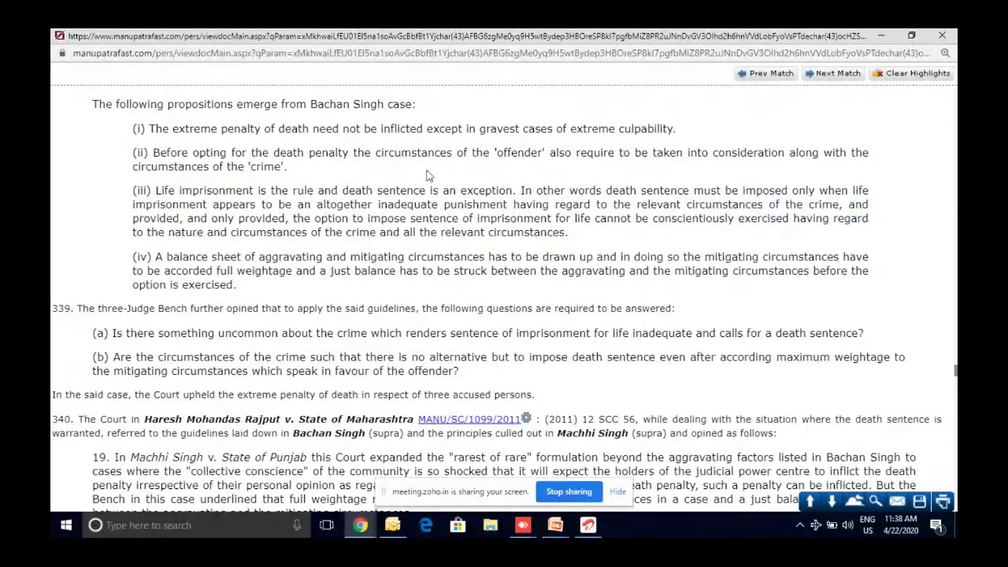
pyautogui.doubleClick(395, 129)
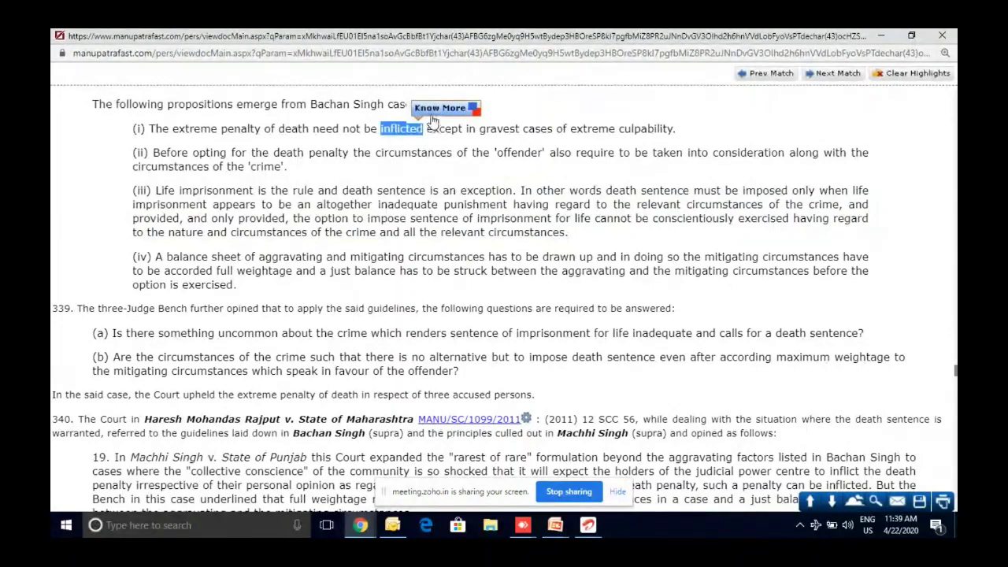
pyautogui.click(432, 110)
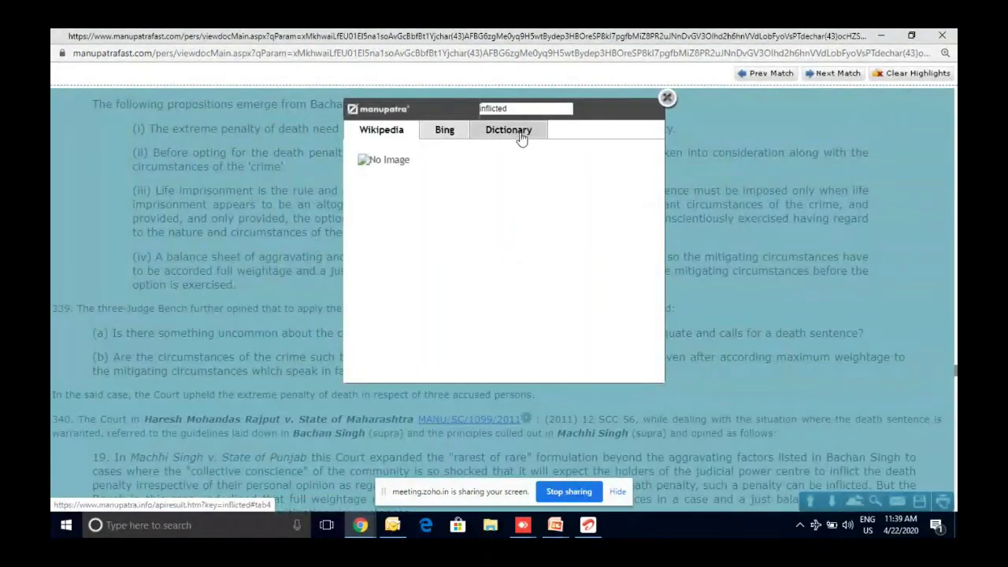
pyautogui.click(520, 138)
pyautogui.click(380, 175)
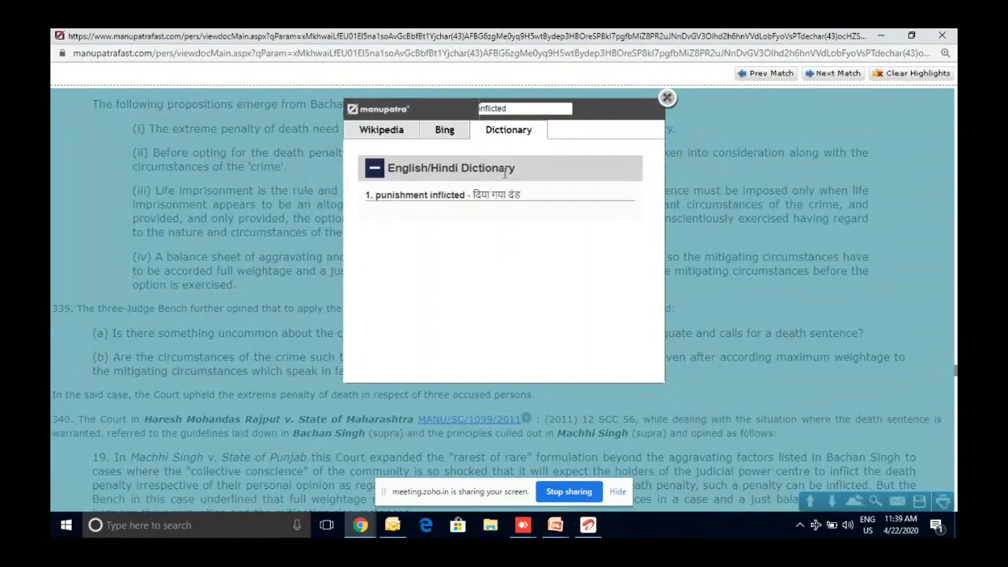
pyautogui.click(667, 98)
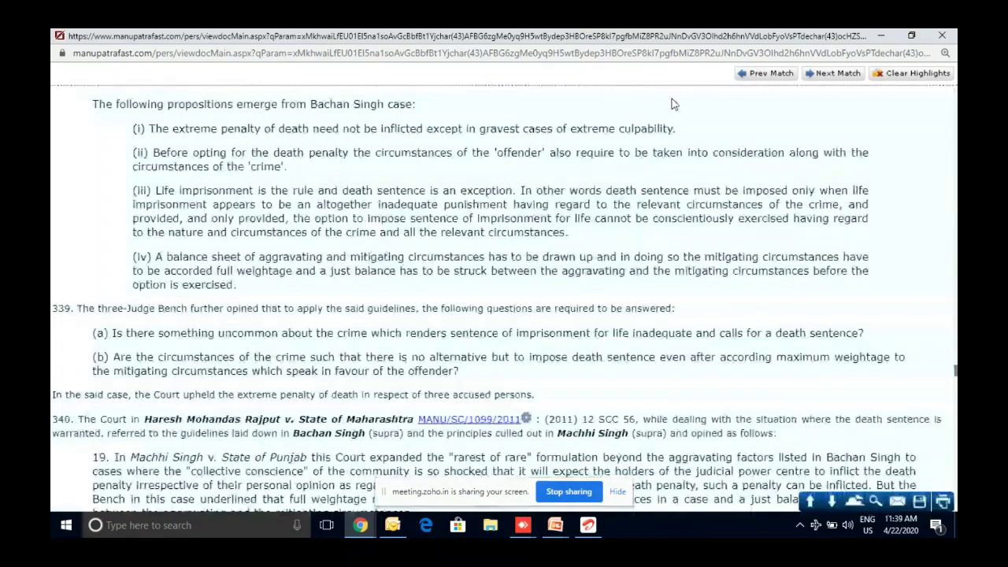
# Step: Select the phrase "reverence for life" in paragraph 335 and clear the selection
pyautogui.scroll(3, 694, 140)
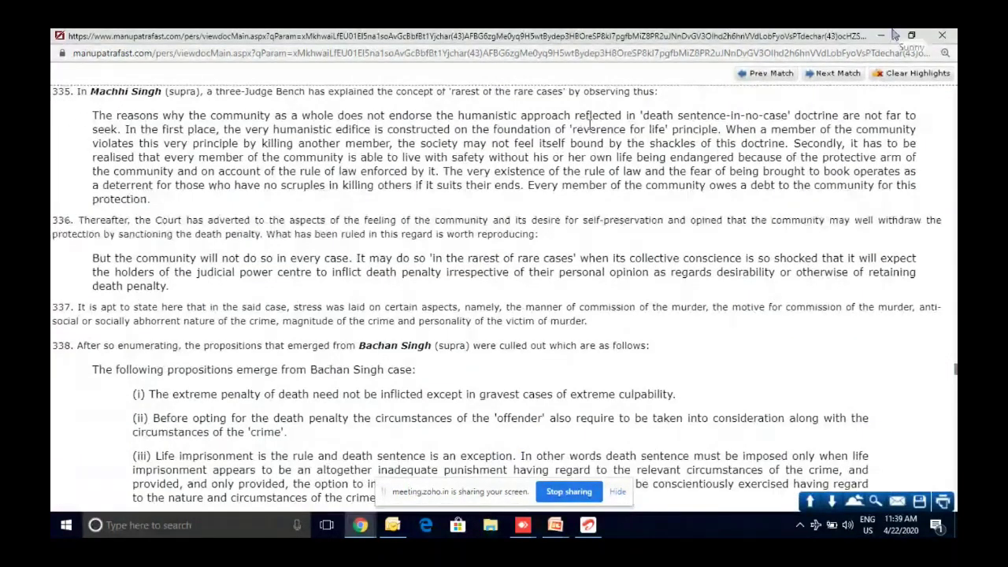
pyautogui.moveTo(572, 129); pyautogui.dragTo(669, 128)
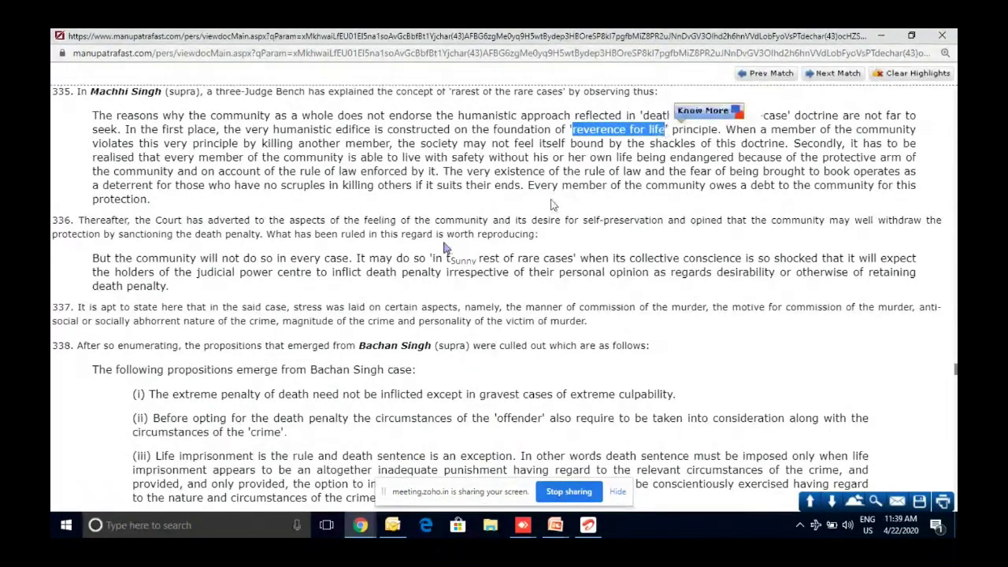
pyautogui.click(554, 201)
# Step: Return to the start of the judgment, view the equivalent citations of MANU/SC/0575/2017, and go back to the judgment
pyautogui.scroll(1, 553, 200)
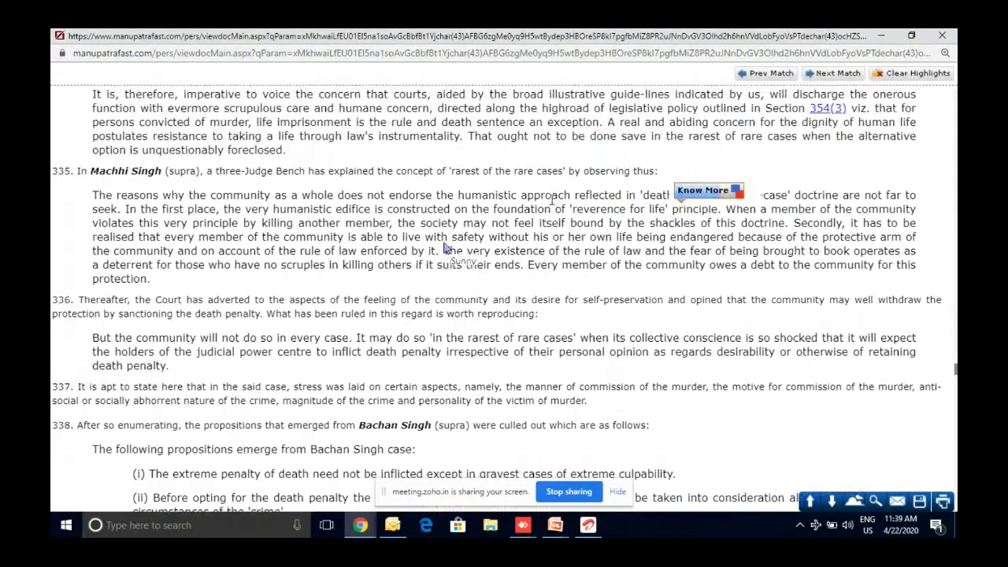
pyautogui.scroll(1, 552, 199)
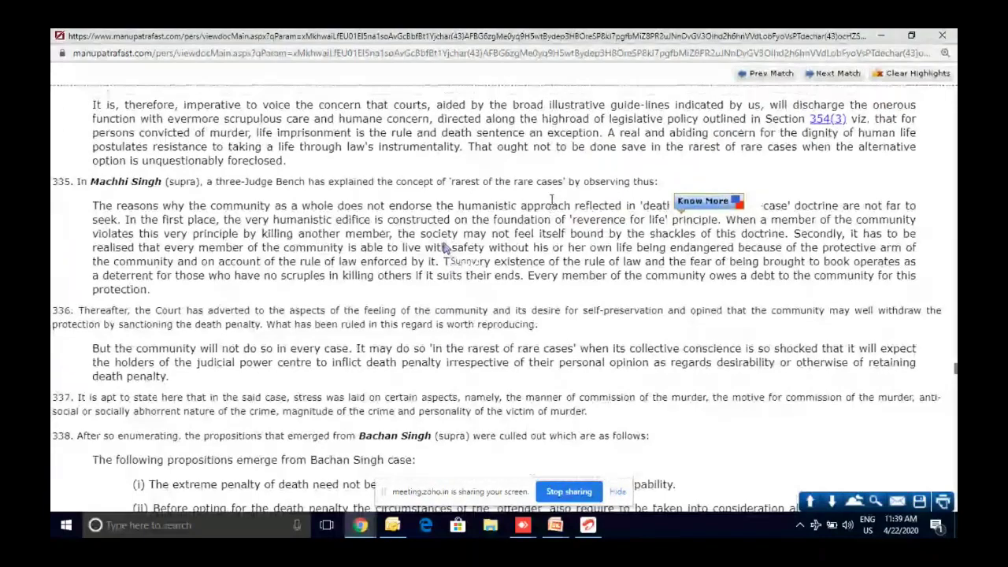
pyautogui.scroll(8, 552, 199)
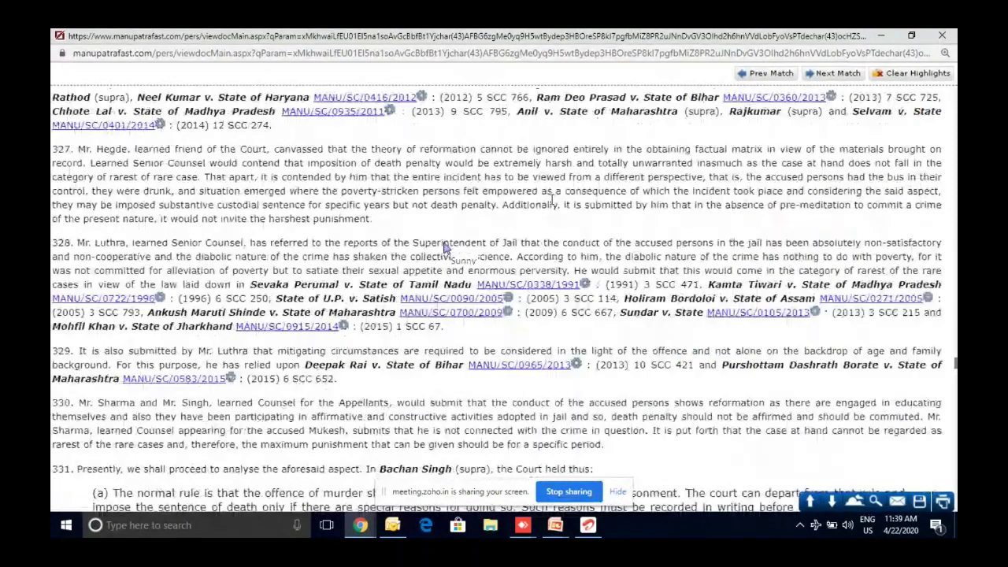
pyautogui.click(811, 503)
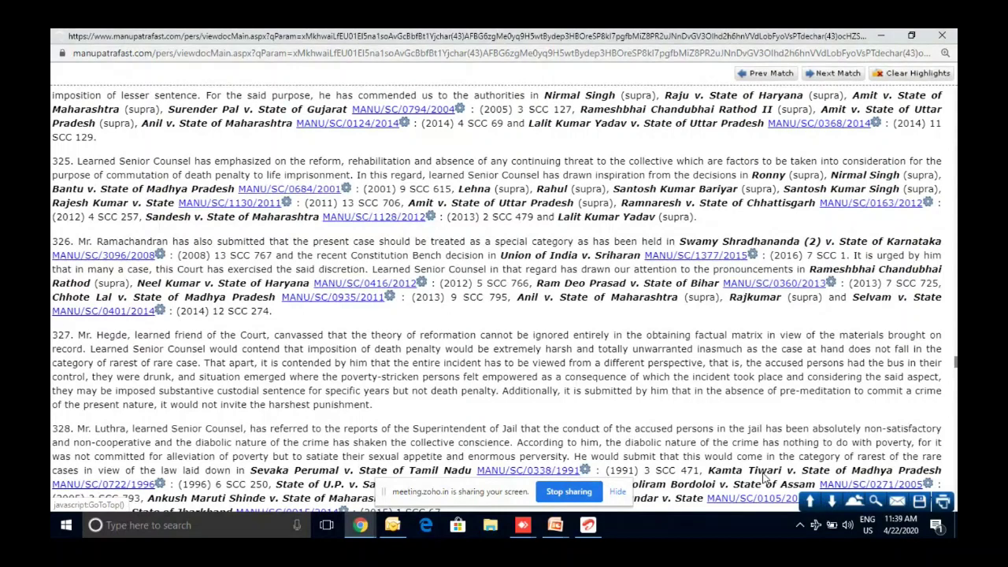
pyautogui.press('Home')
pyautogui.click(142, 232)
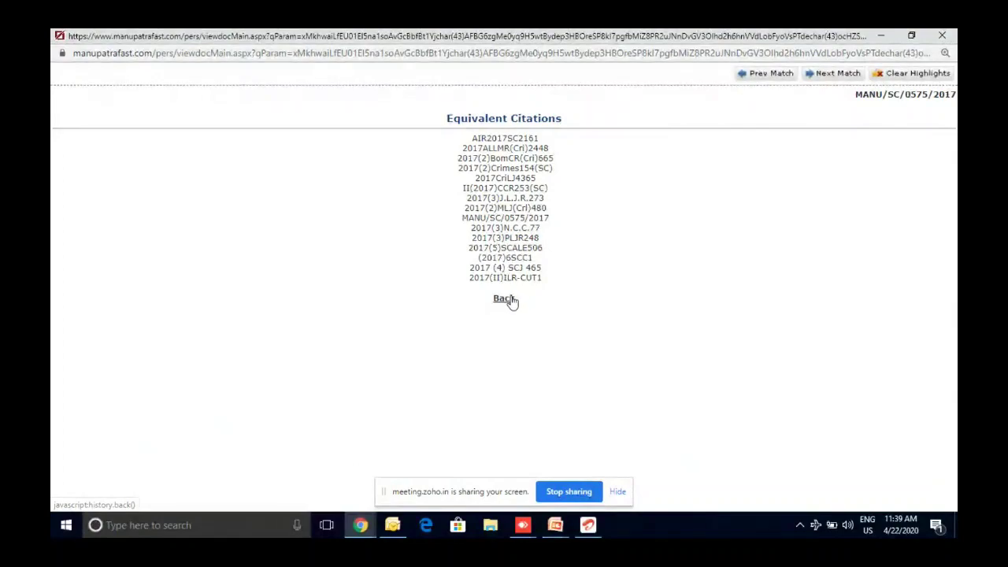
pyautogui.click(504, 299)
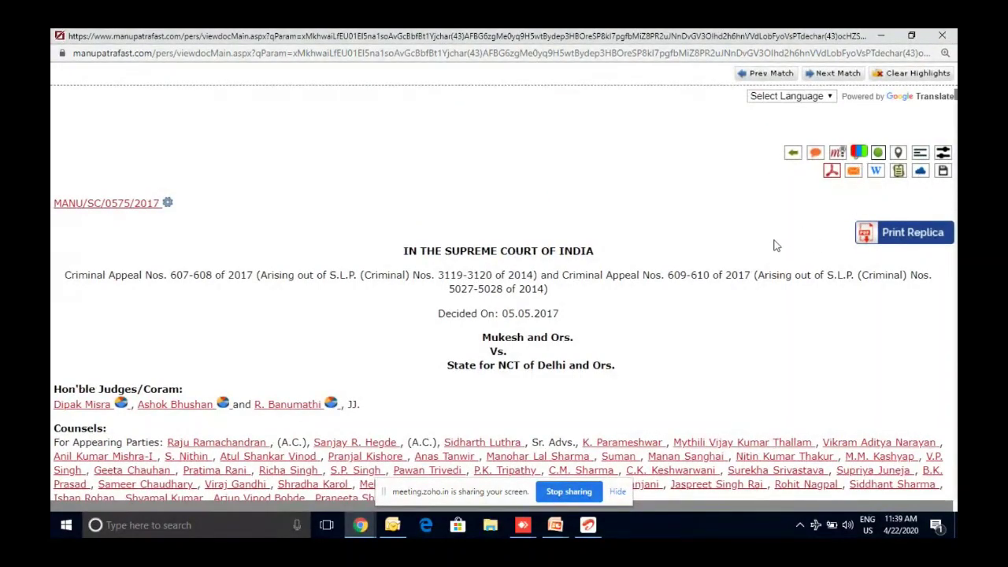
# Step: Review the judgment's header details, open its Affirmed citing references, and compare the Relied On and Affirmed lists
pyautogui.scroll(-1, 774, 246)
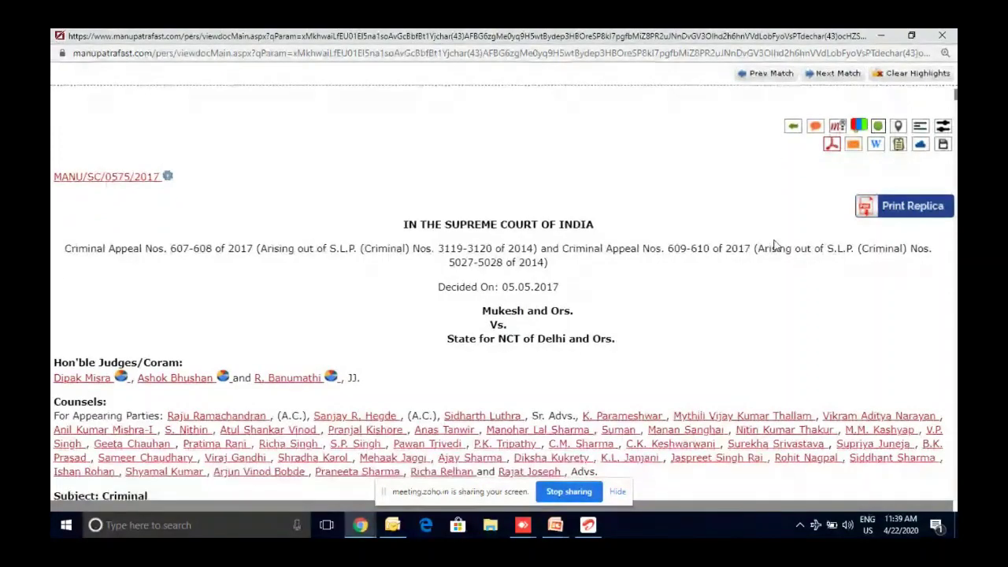
pyautogui.scroll(-1, 774, 246)
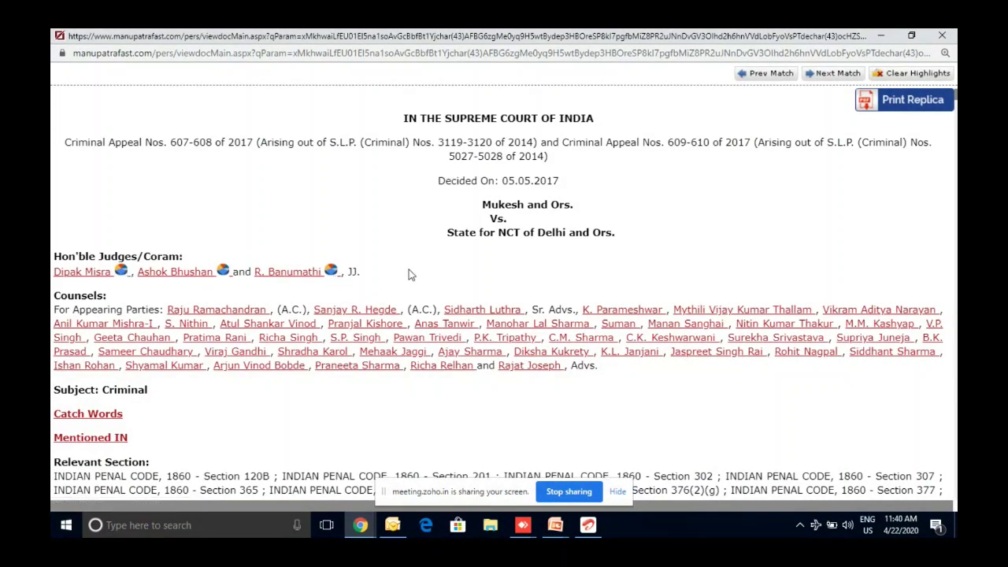
pyautogui.scroll(-1, 409, 274)
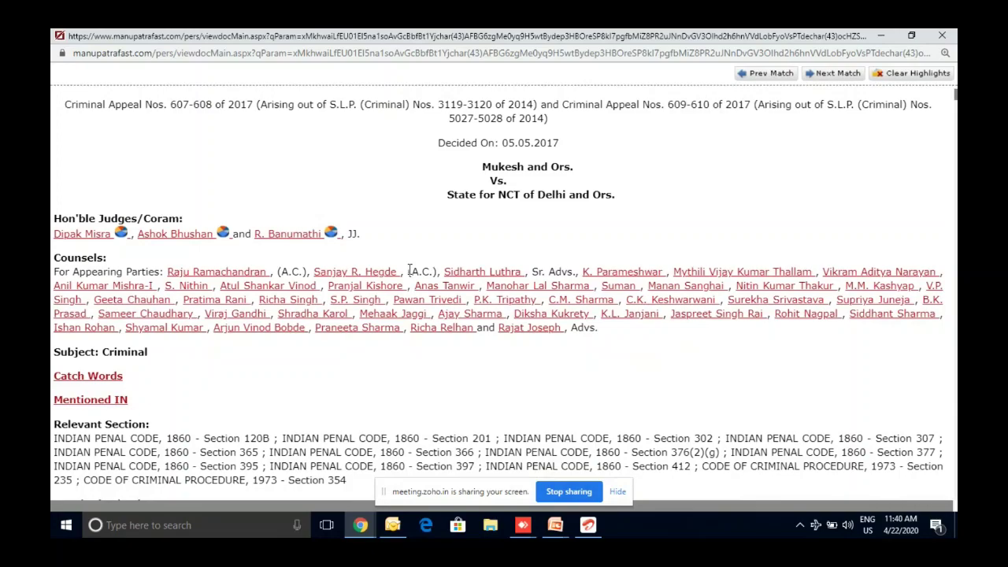
pyautogui.scroll(-4, 409, 271)
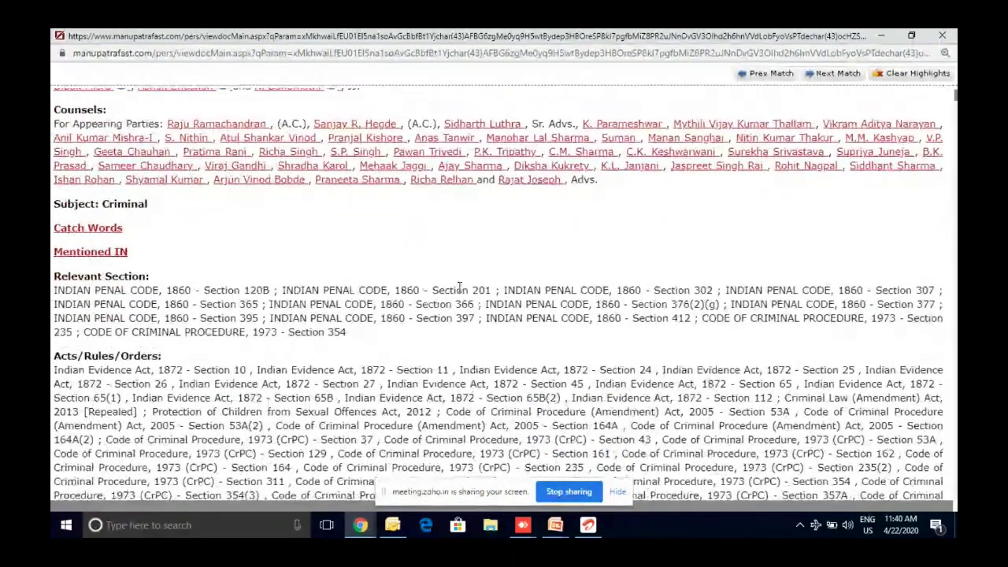
pyautogui.scroll(-1, 460, 288)
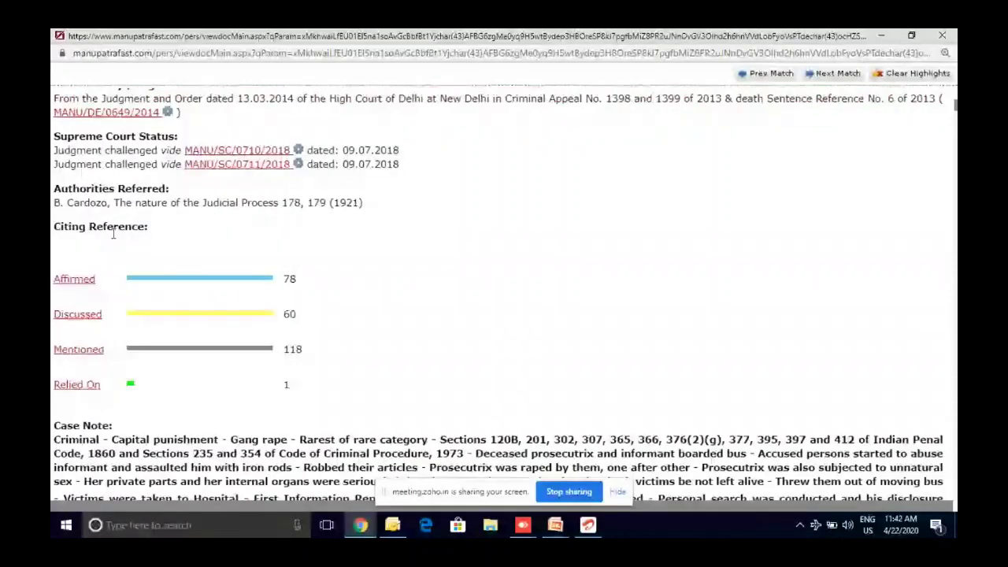
pyautogui.click(74, 279)
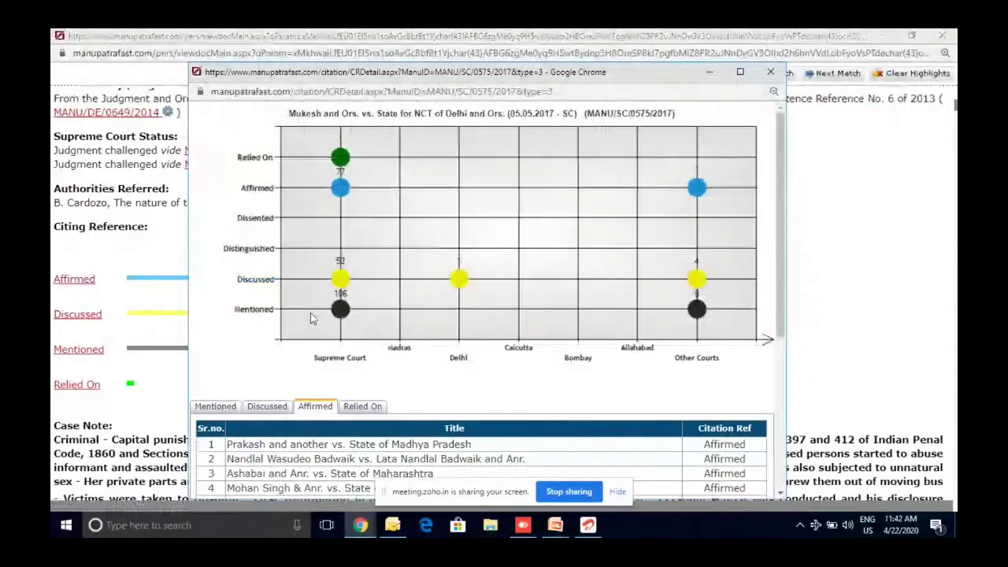
pyautogui.click(354, 411)
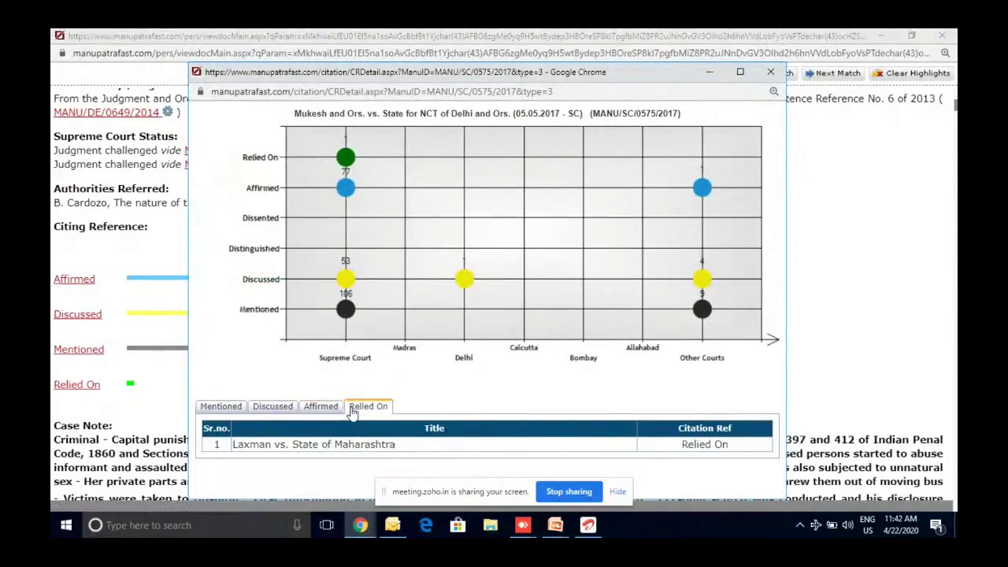
pyautogui.click(334, 411)
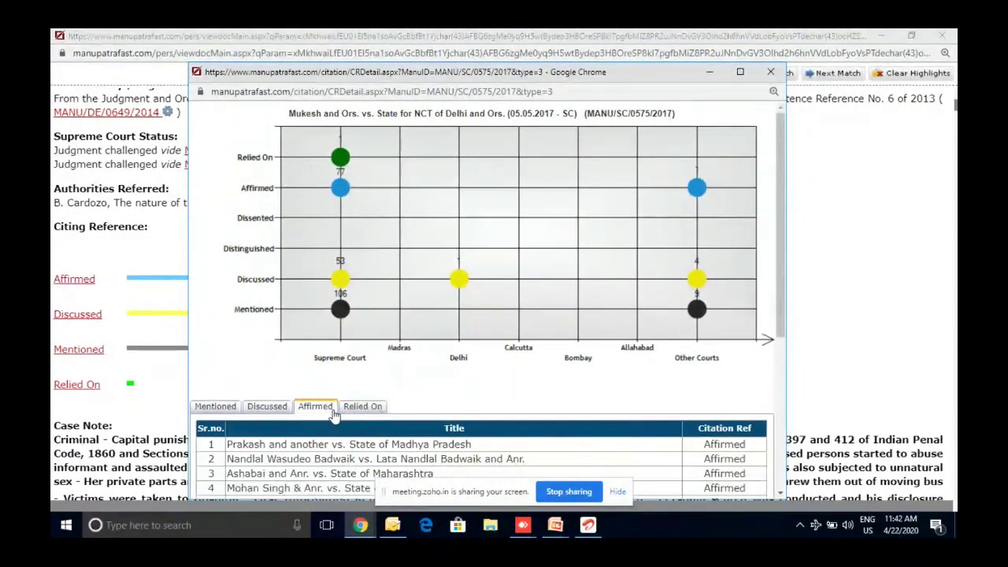
# Step: View the Discussed, Mentioned and Relied On lists in the citing reference details for MANU/SC/0575/2017
pyautogui.click(263, 408)
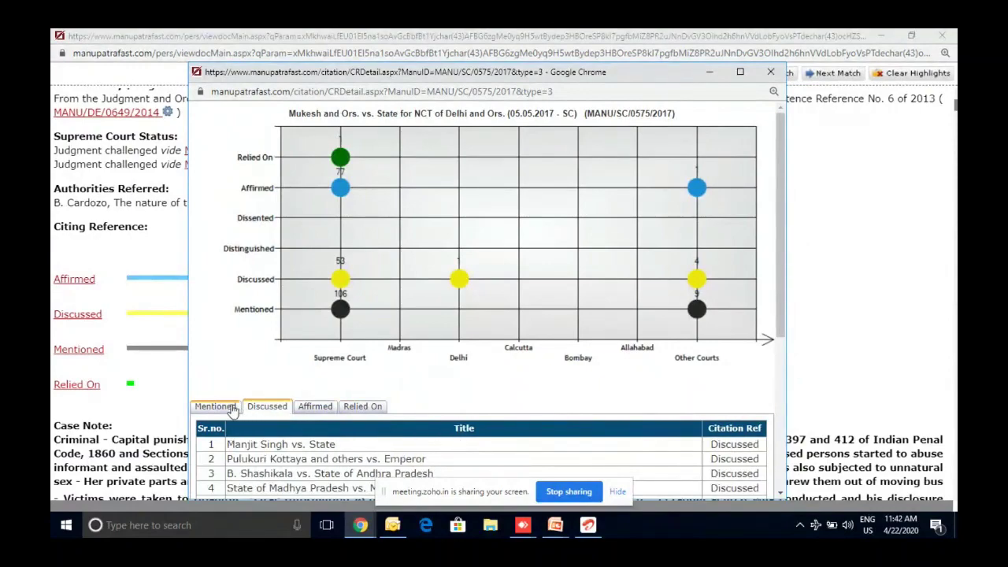
pyautogui.click(231, 408)
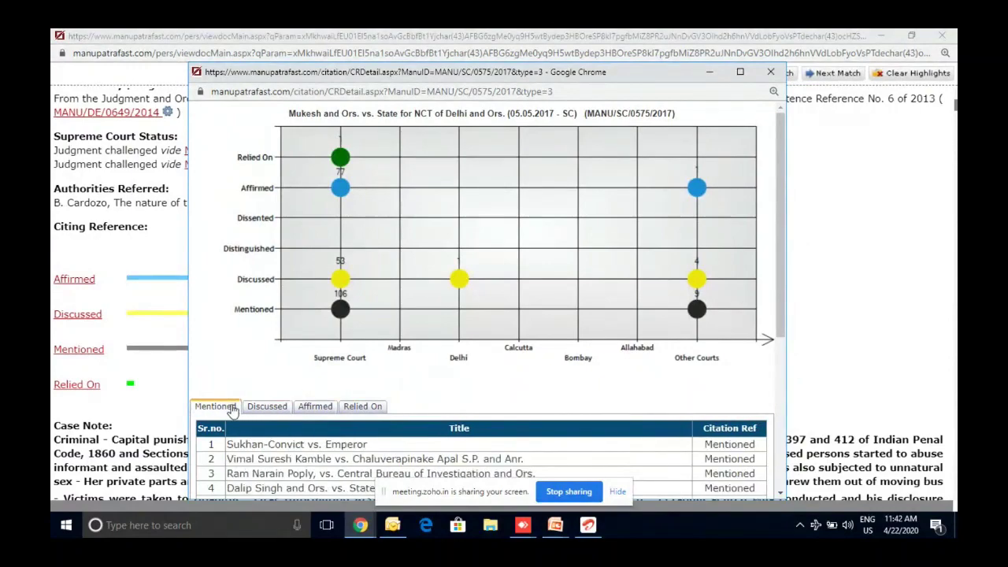
pyautogui.click(352, 411)
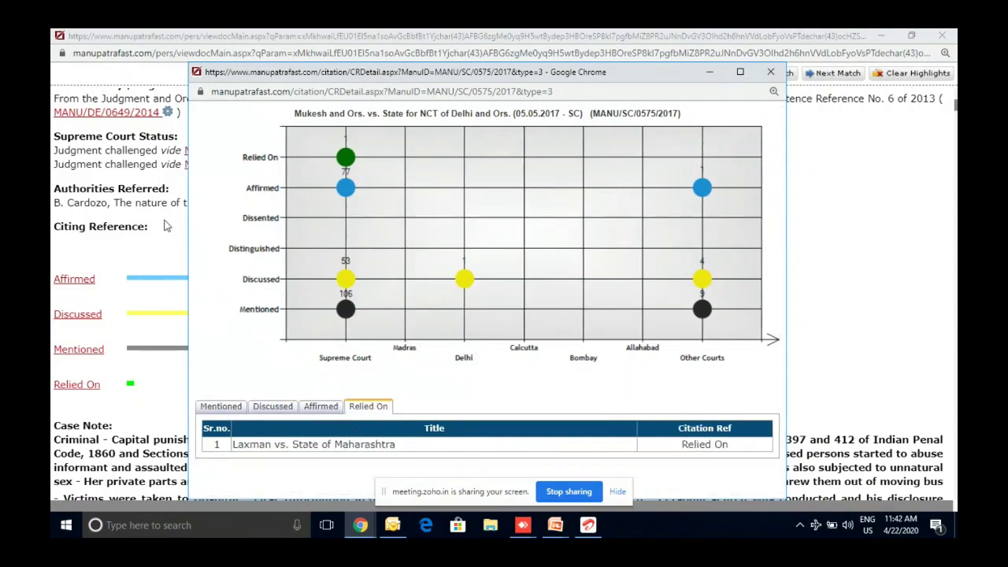
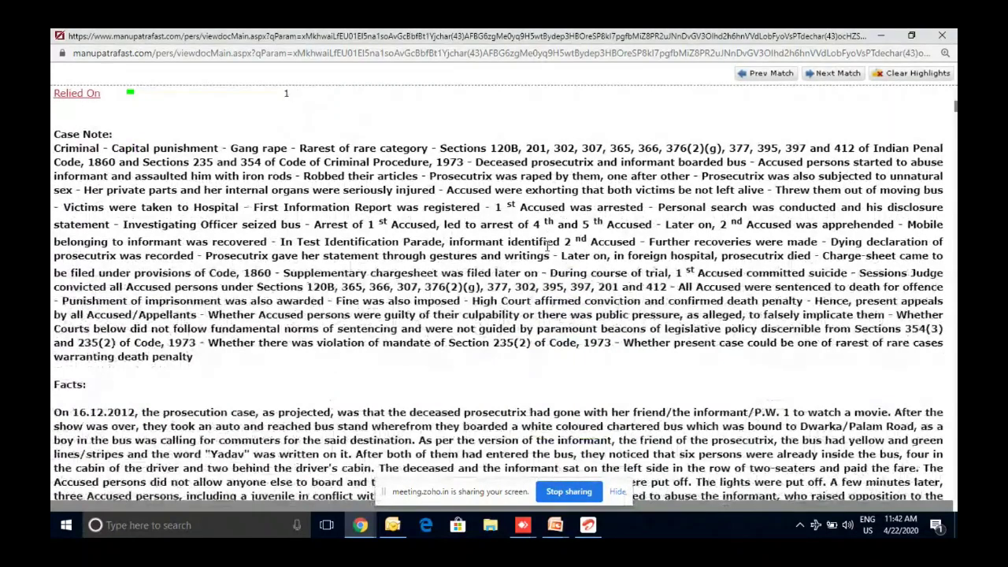
# Step: Examine the judgment's Case Note, Facts and numbered holdings with their paragraph links down to the JUDGMENT heading, and return to the start
pyautogui.scroll(-1, 548, 246)
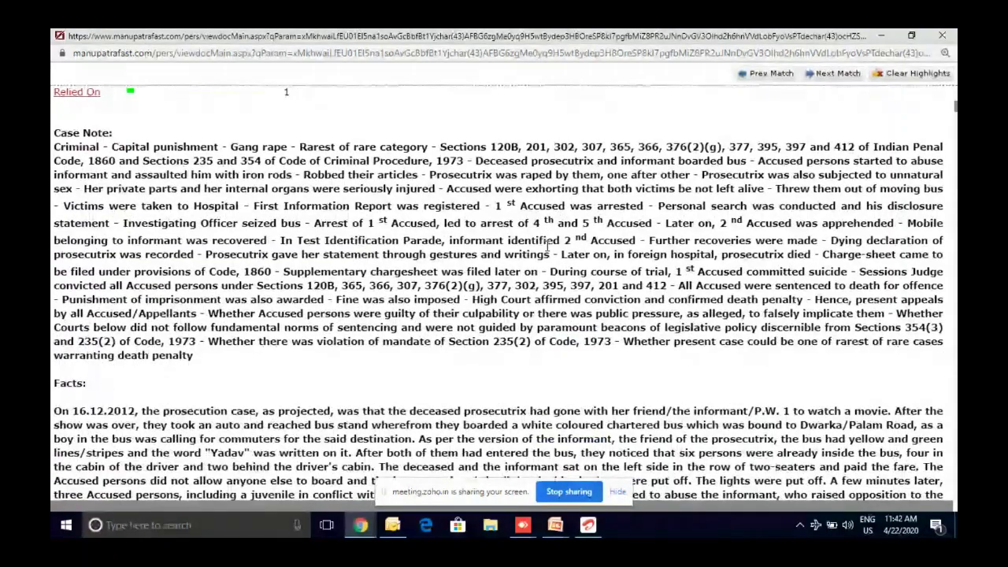
pyautogui.scroll(-10, 548, 247)
pyautogui.scroll(-5, 547, 248)
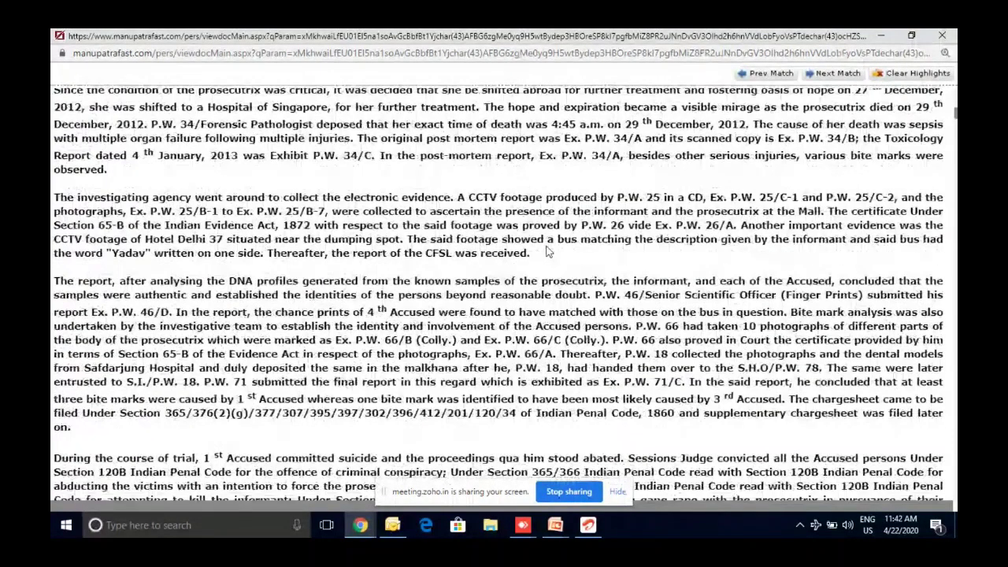
pyautogui.scroll(-10, 548, 250)
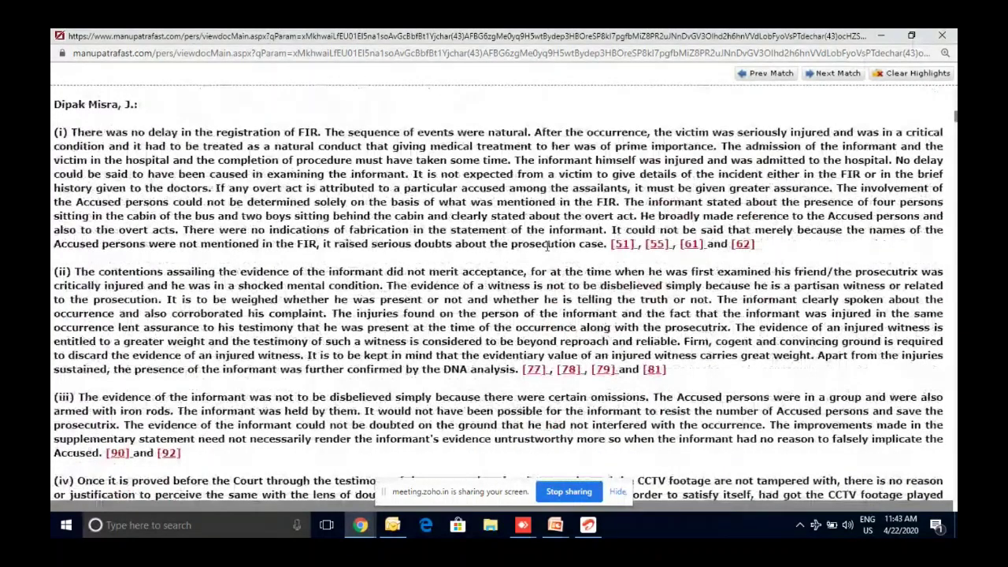
pyautogui.scroll(-3, 547, 246)
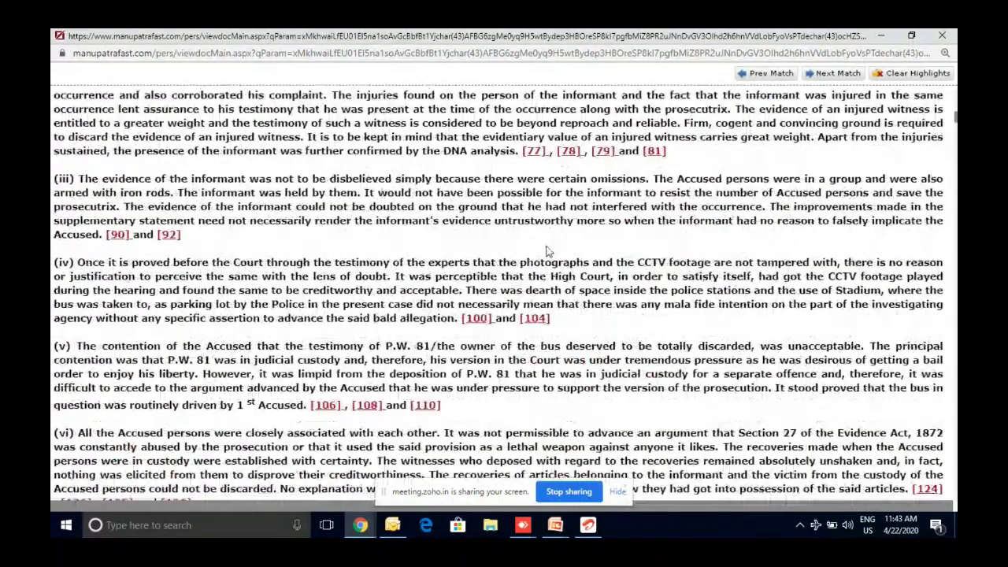
pyautogui.scroll(-10, 549, 251)
pyautogui.scroll(-10, 549, 250)
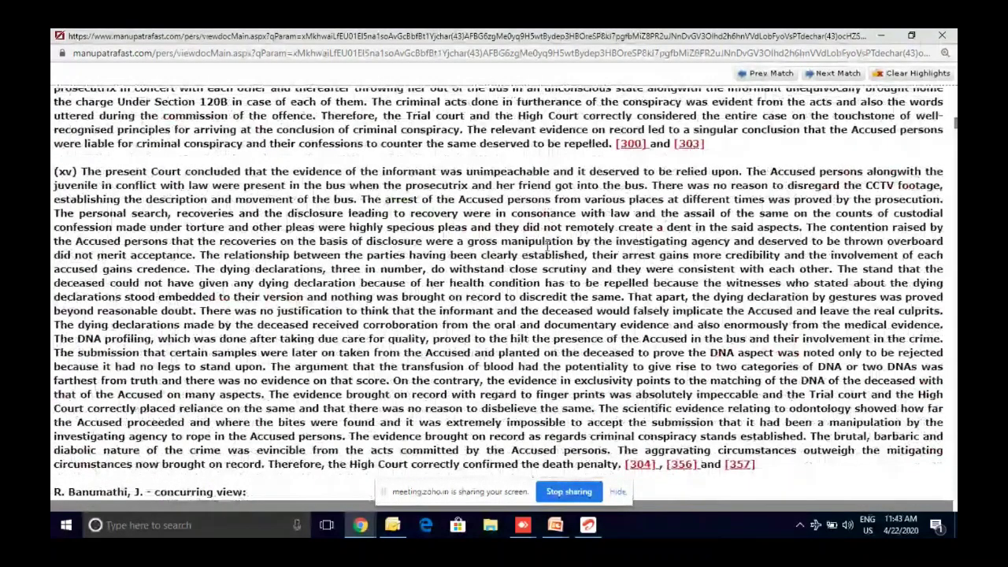
pyautogui.scroll(-10, 547, 246)
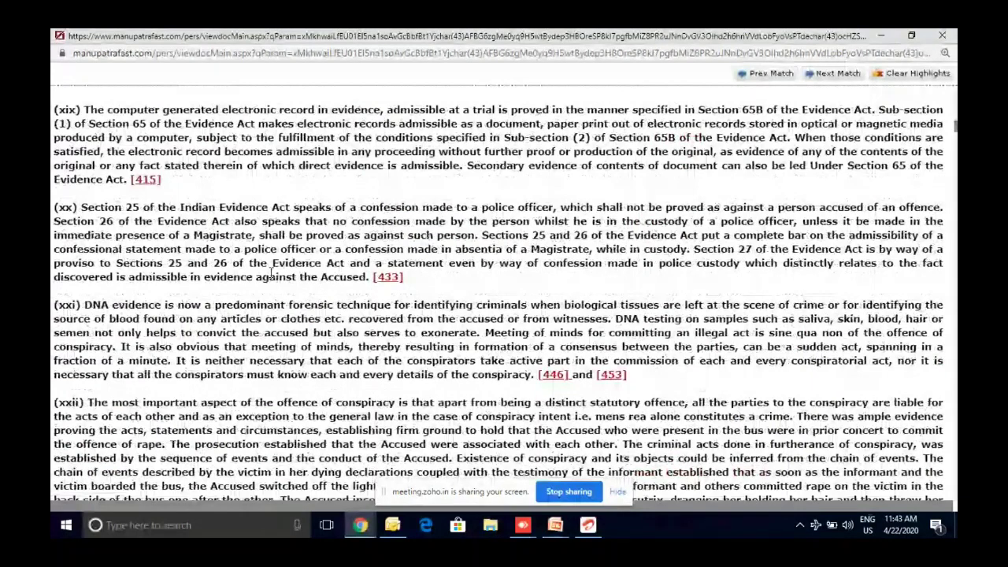
pyautogui.scroll(-5, 272, 272)
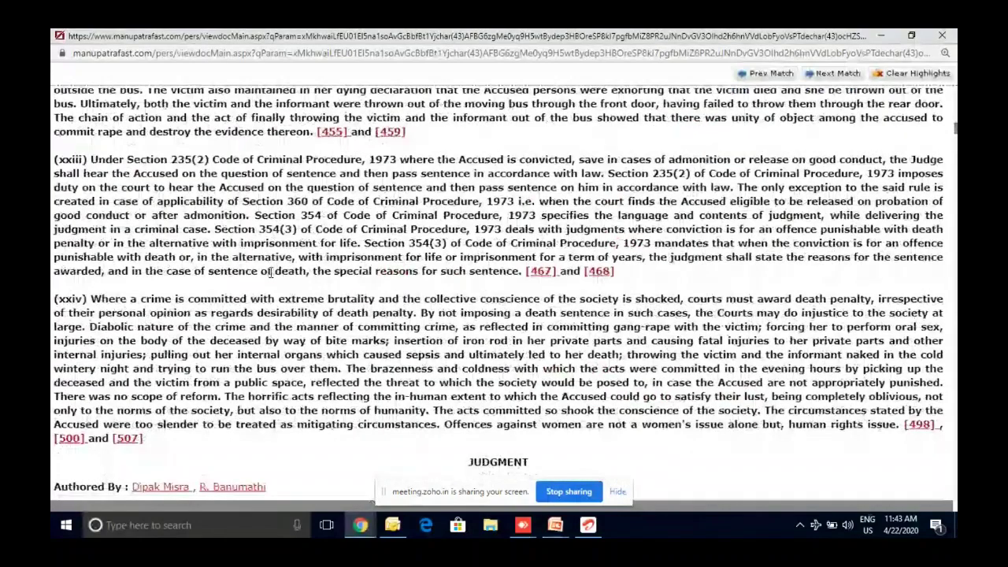
pyautogui.scroll(-2, 271, 272)
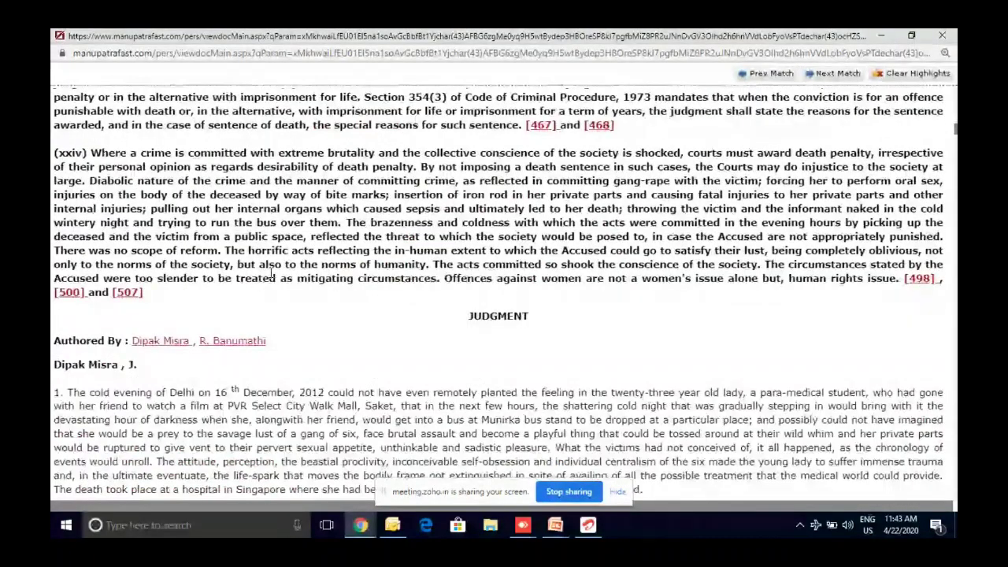
pyautogui.scroll(15, 272, 271)
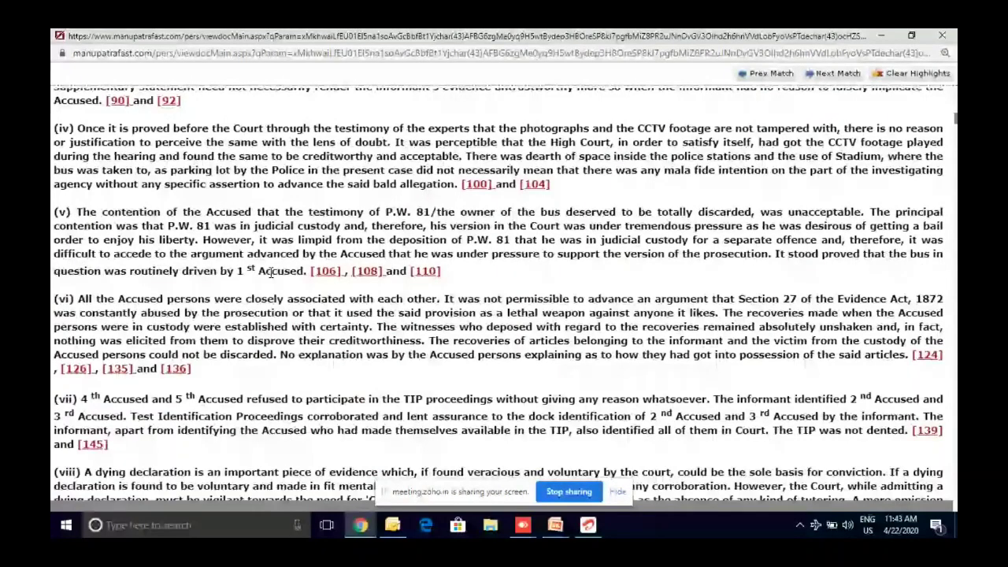
pyautogui.scroll(10, 271, 272)
pyautogui.scroll(15, 271, 272)
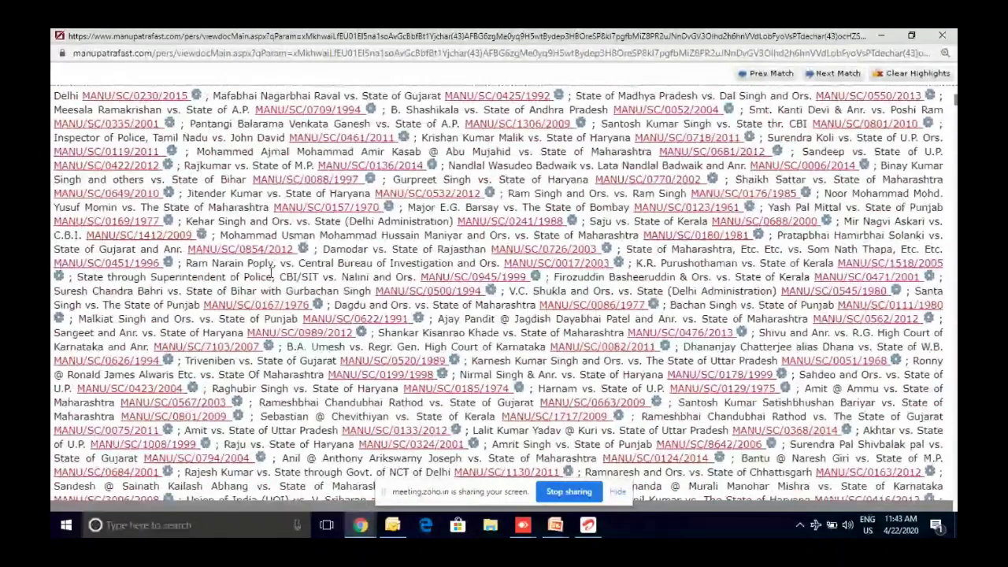
pyautogui.scroll(2, 271, 276)
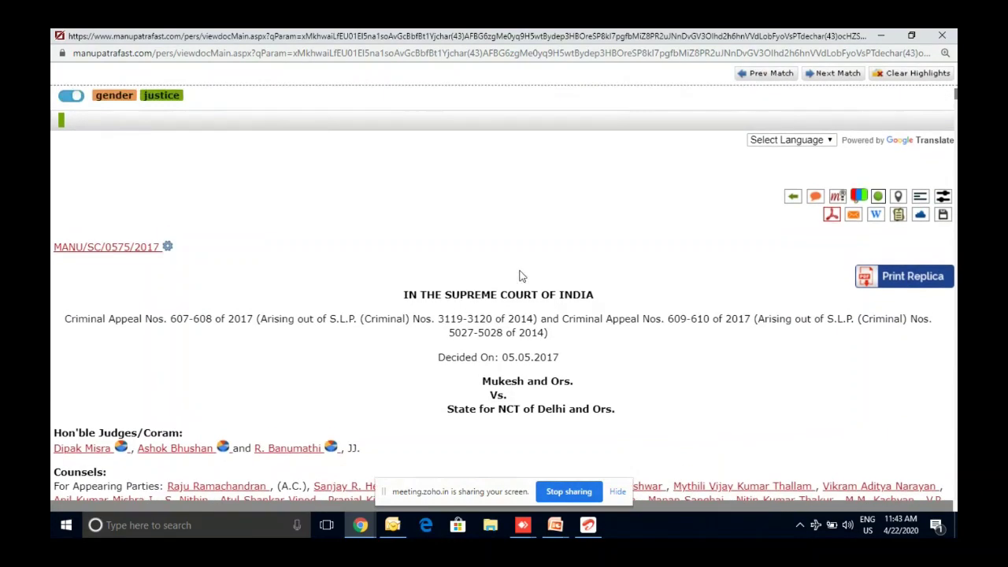
# Step: Turn off the "gender" and "justice" search-term highlighting, and view and close the commentary linked to the judgment
pyautogui.click(66, 99)
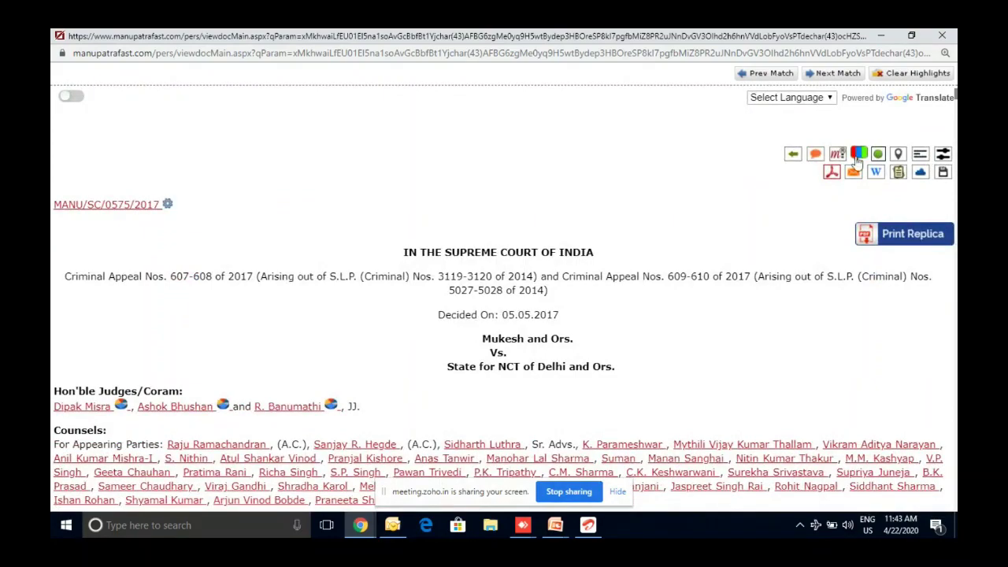
pyautogui.click(816, 155)
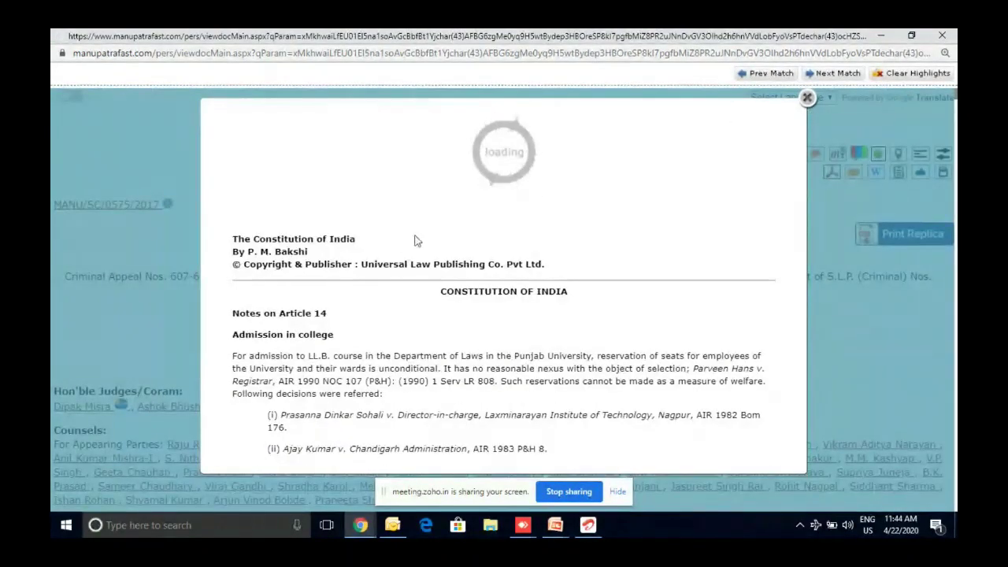
pyautogui.click(804, 100)
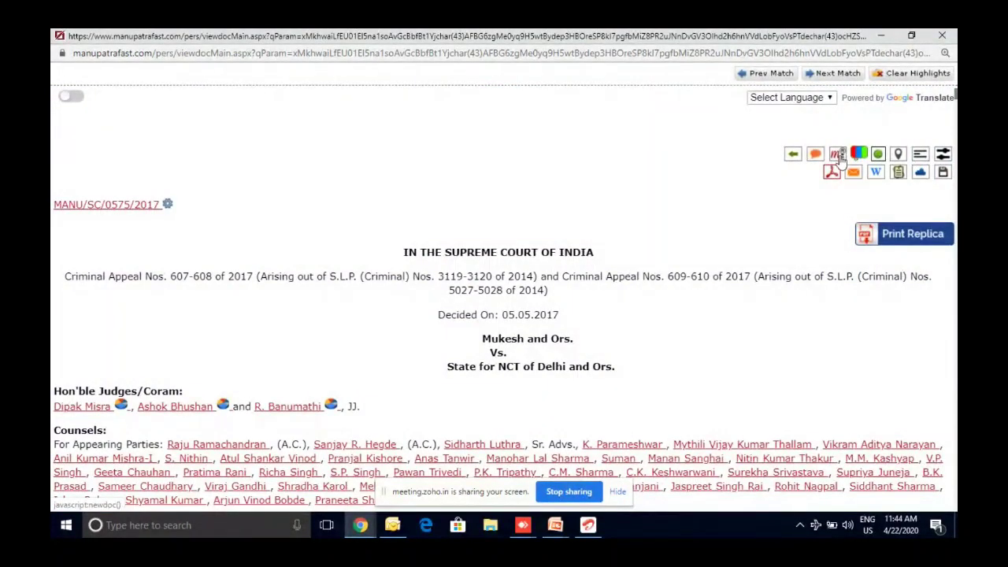
# Step: Open the judgment's Important para view and locate the passage matching the "209. ... It is, therefore, imperative" entry in the Case Map
pyautogui.click(839, 157)
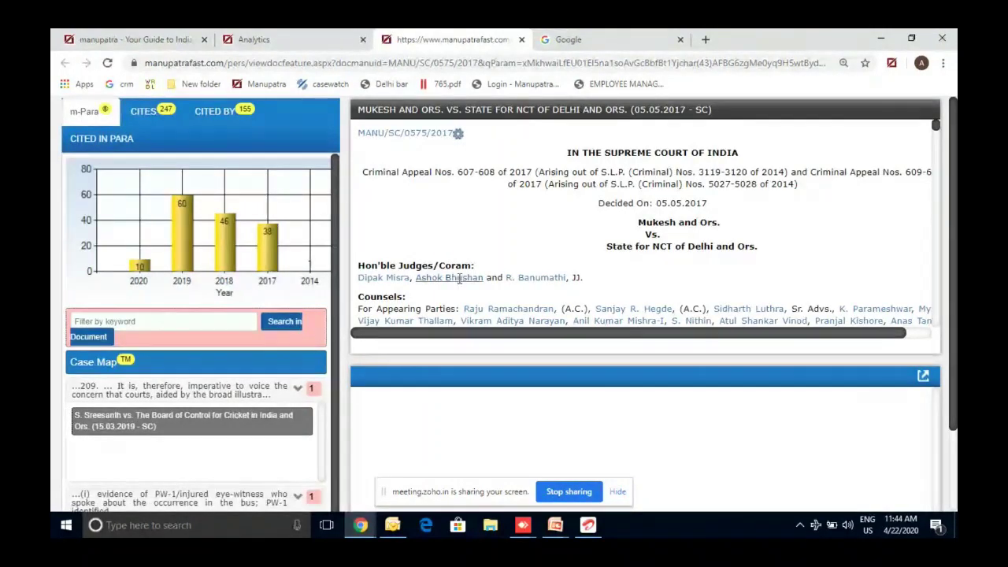
pyautogui.click(246, 391)
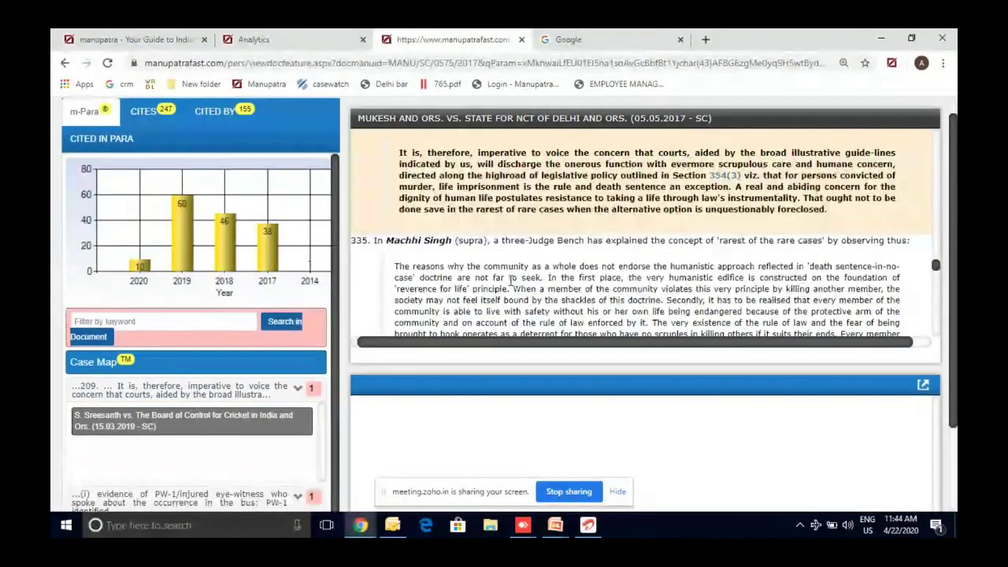
pyautogui.scroll(1, 362, 175)
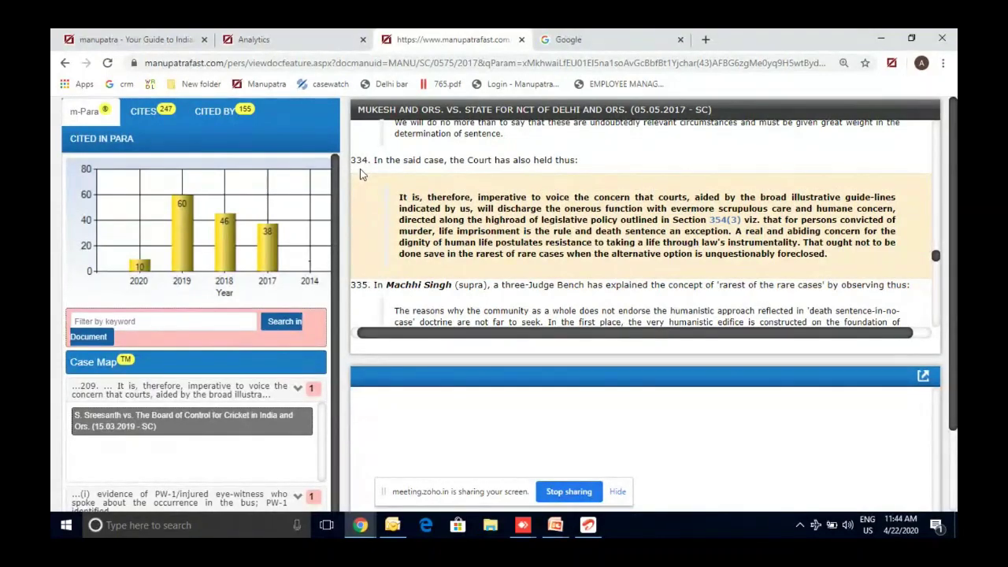
# Step: Open the citing passage from S. Sreesanth vs. The Board of Control for Cricket in India and compare it with paragraph 334
pyautogui.click(283, 418)
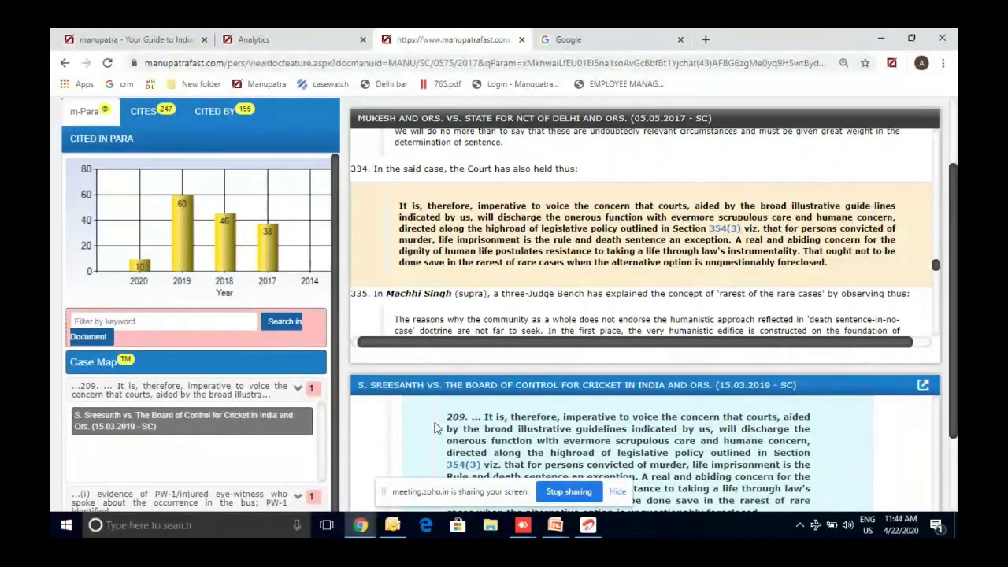
pyautogui.scroll(-1, 438, 427)
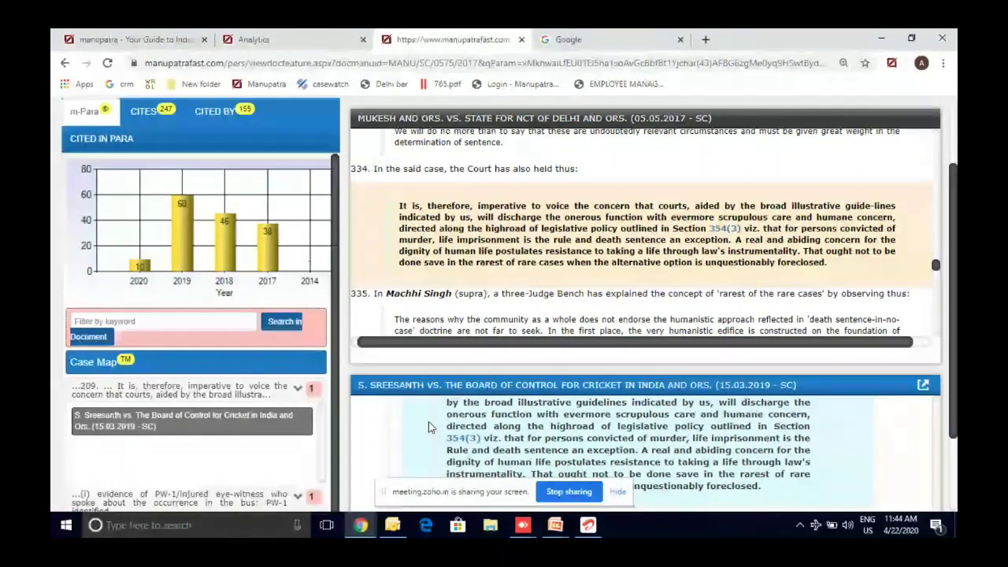
pyautogui.scroll(2, 429, 427)
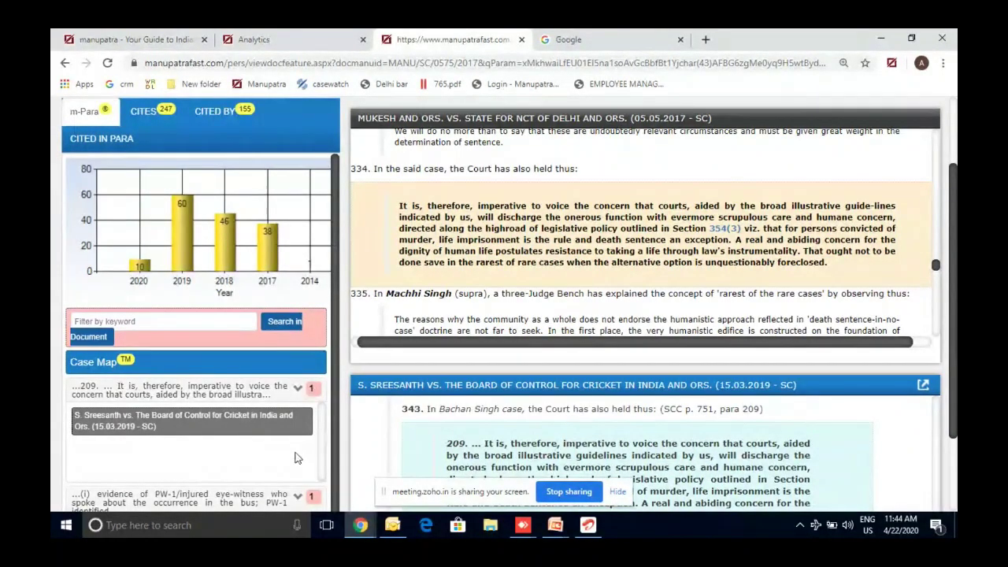
# Step: Collapse the paragraph 209 entry and expand the paragraph 216 DNA evidence entry to compare it with Rajendra Pralhadrao Wasnik vs. State of Maharashtra
pyautogui.click(298, 390)
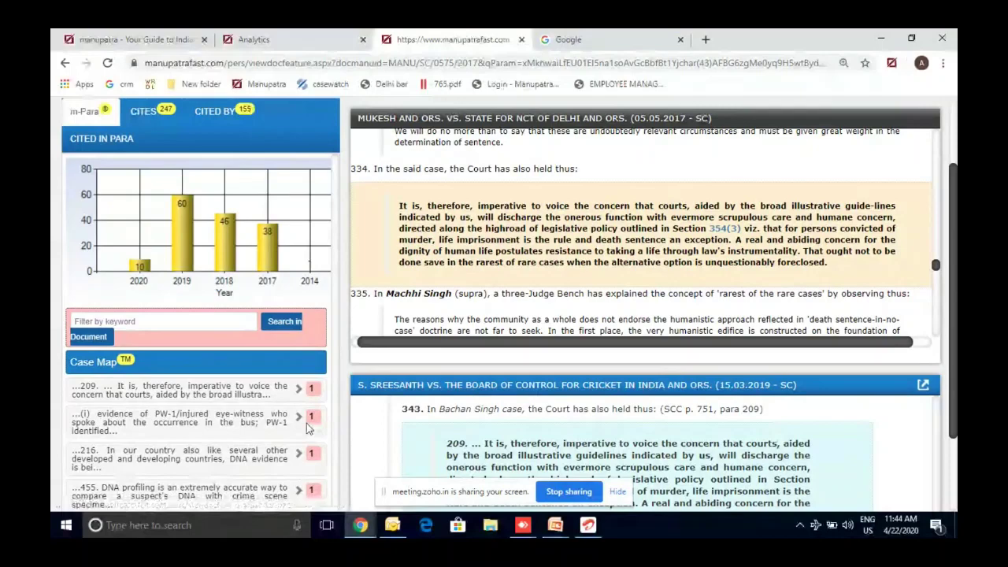
pyautogui.click(300, 455)
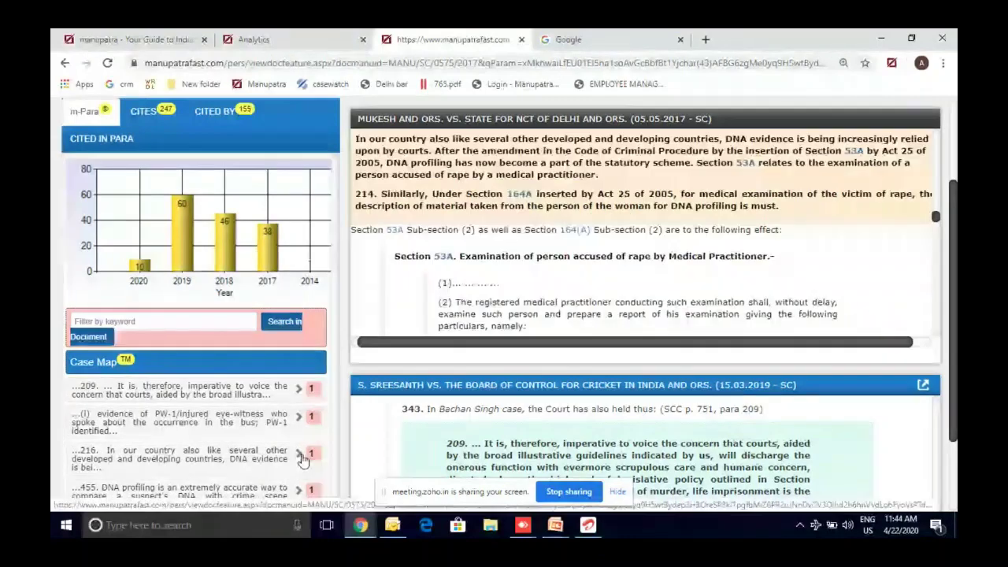
pyautogui.click(302, 461)
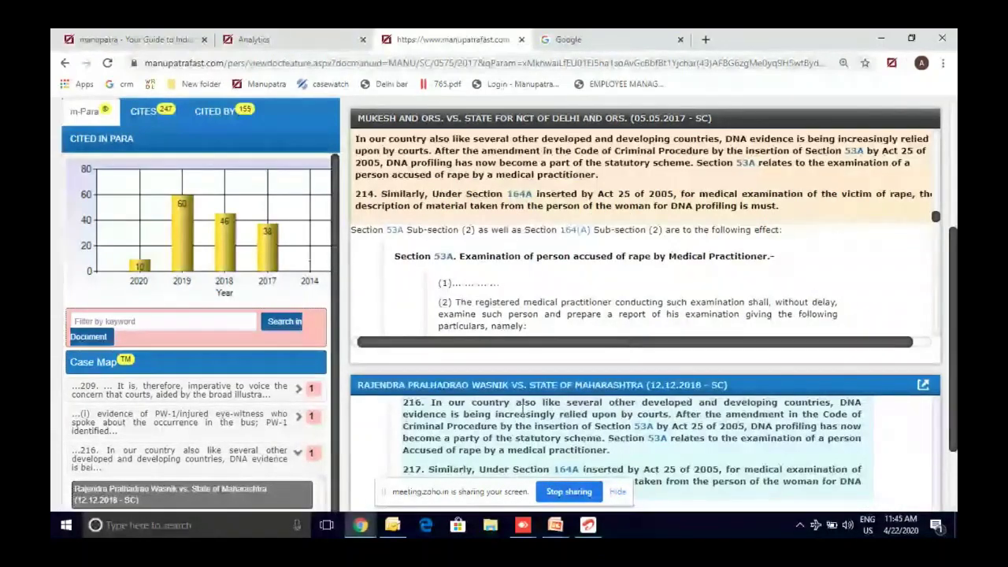
pyautogui.scroll(-1, 319, 319)
# Step: Check the Important para feature in the judgment window and return to the side-by-side paragraph comparison
pyautogui.moveTo(366, 508)
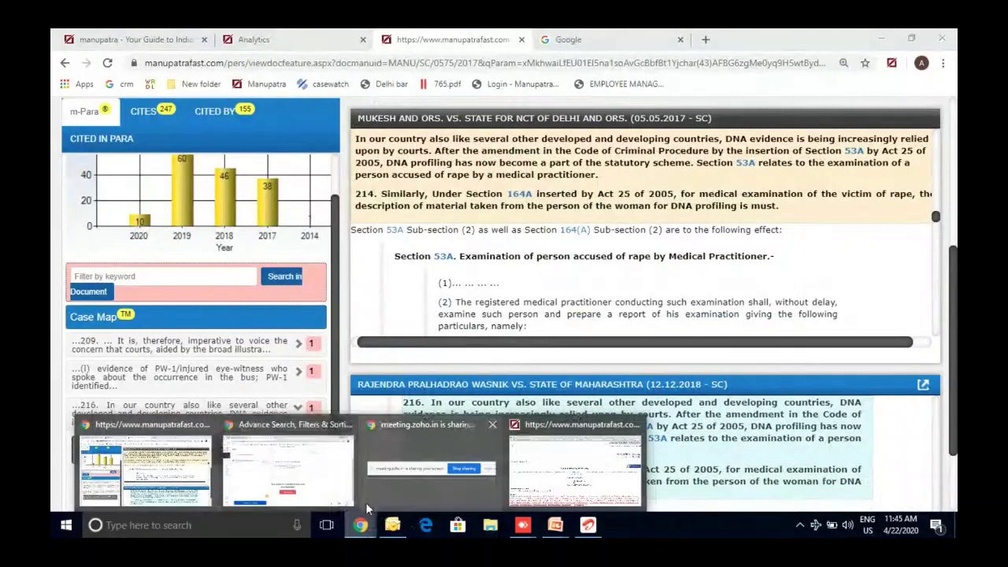
pyautogui.click(575, 473)
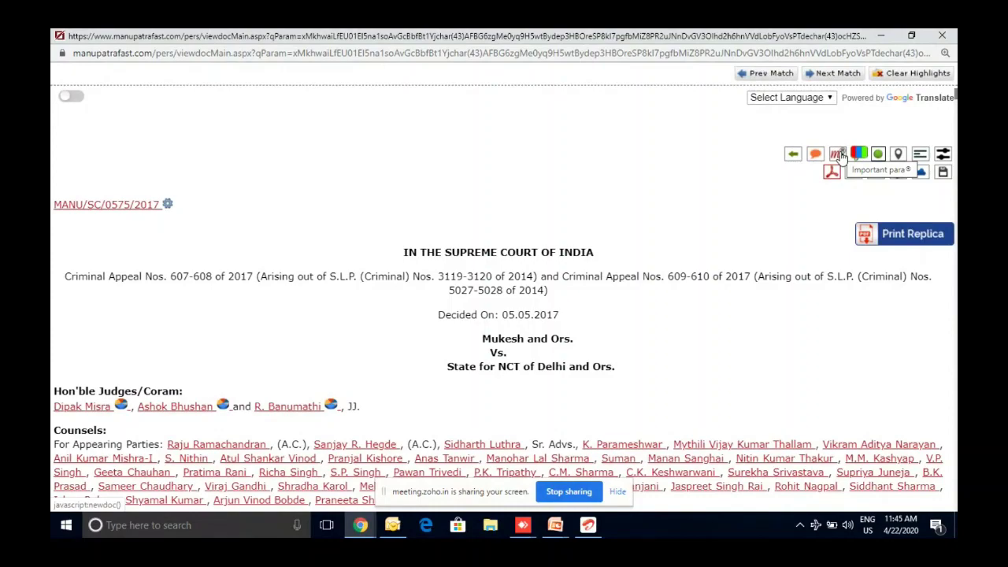
pyautogui.click(883, 36)
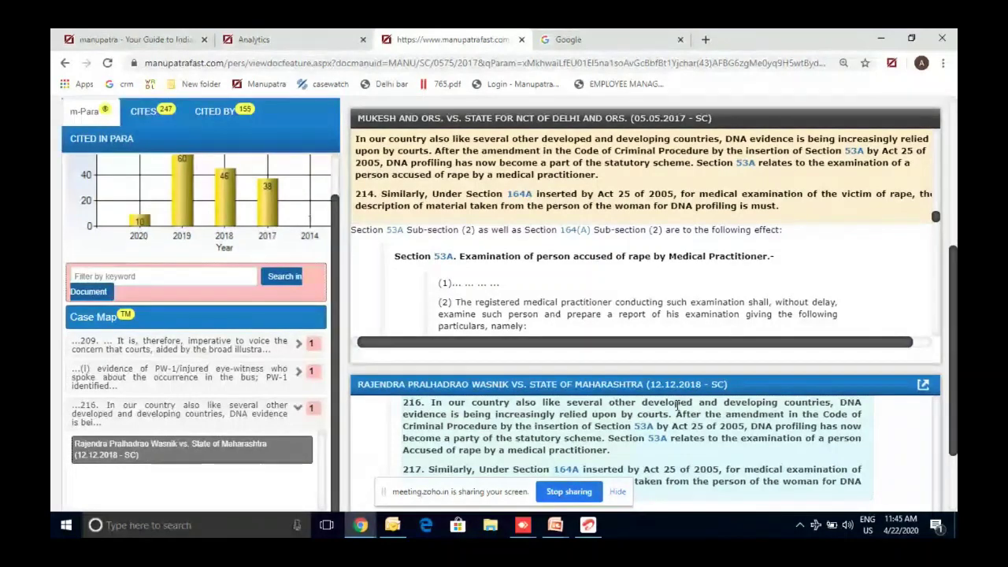
# Step: Switch back to the judgment, open its Cited in Para list, and read the citing paragraphs of State of M.P. vs. Honey (MANU/MP/0592/2020)
pyautogui.click(361, 524)
pyautogui.click(545, 475)
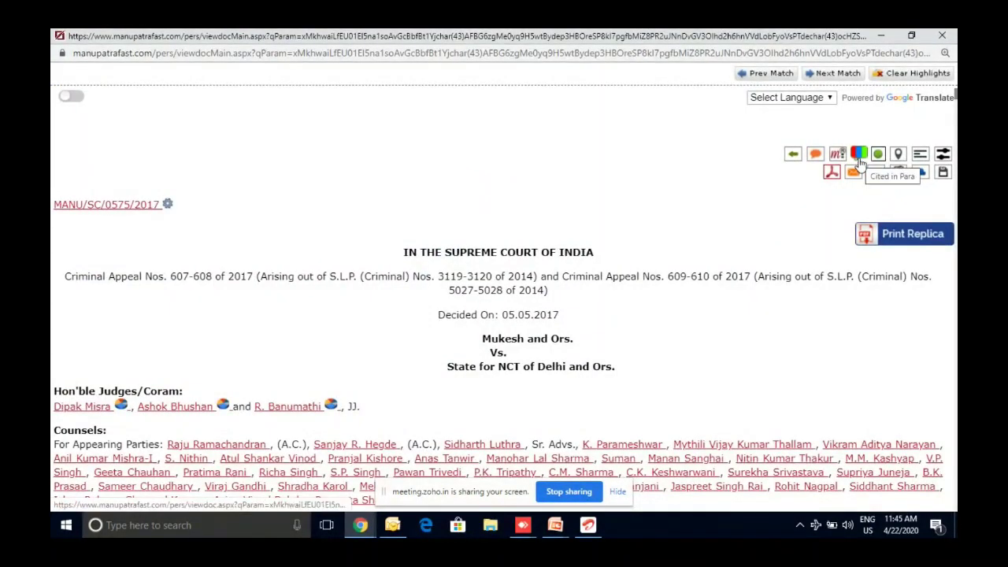
pyautogui.click(860, 156)
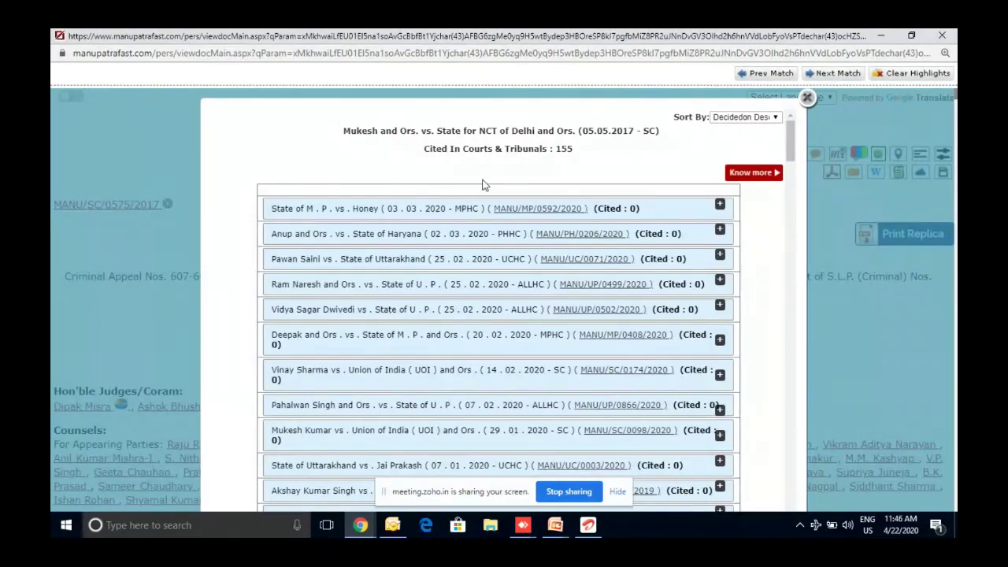
pyautogui.click(445, 216)
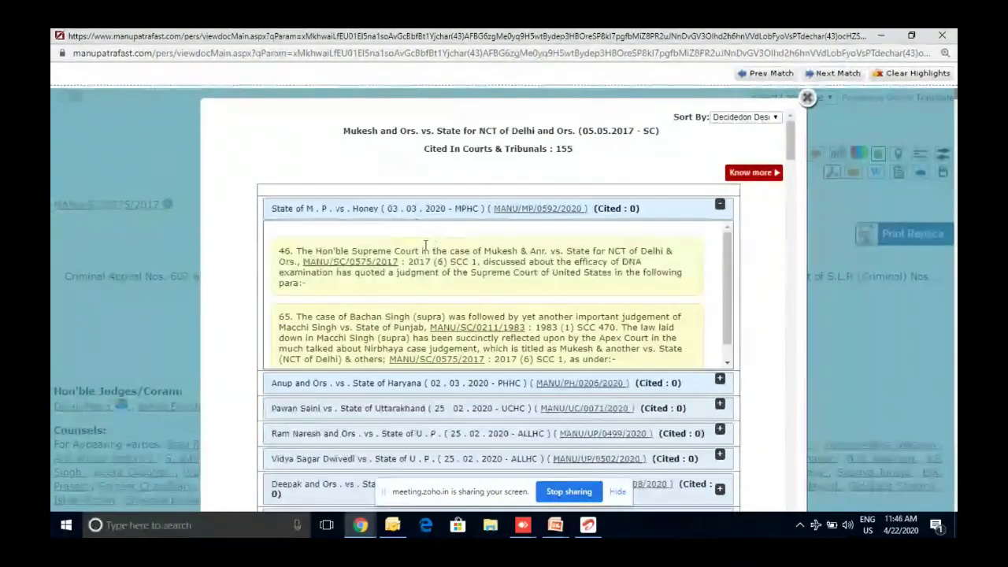
pyautogui.scroll(-1, 696, 288)
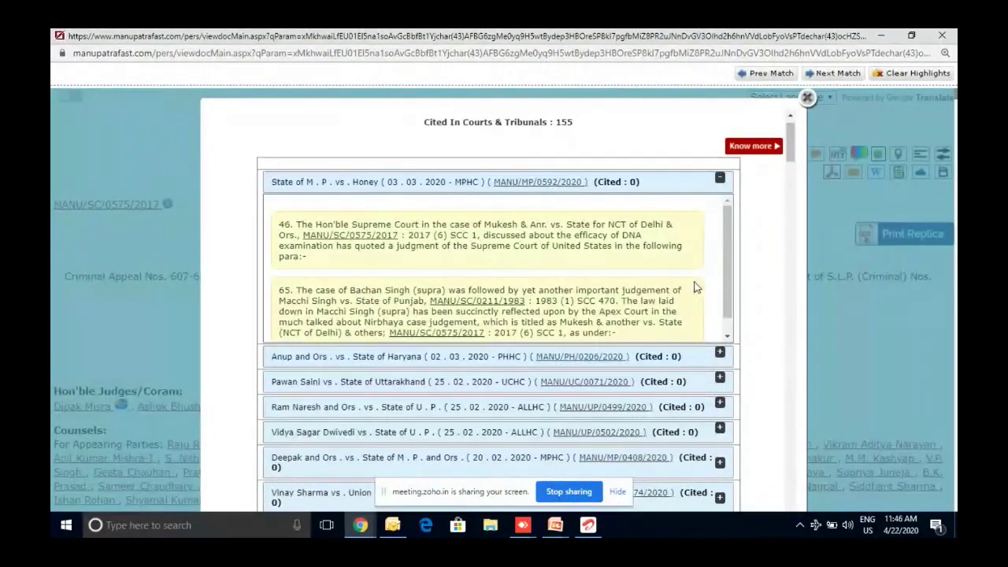
pyautogui.click(728, 335)
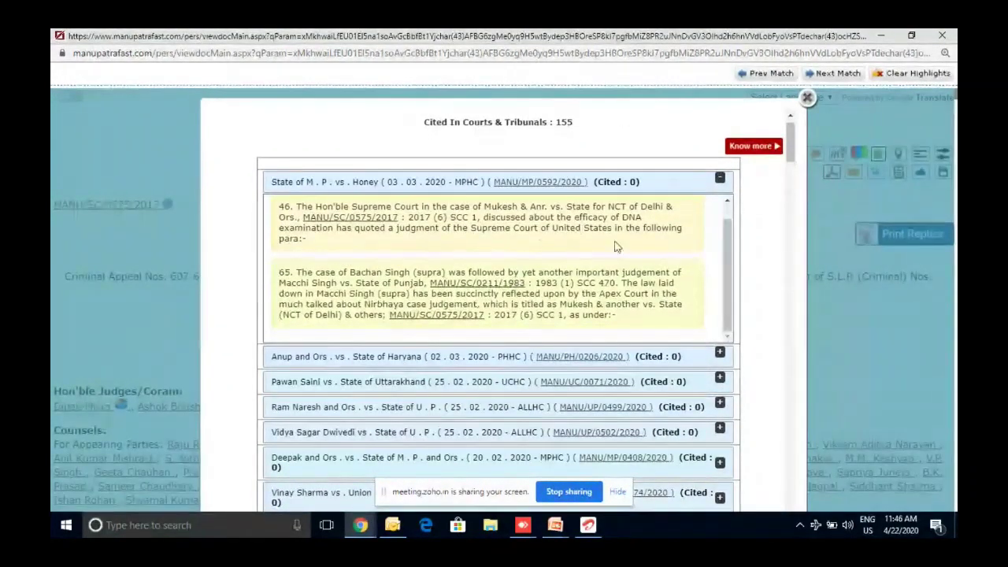
# Step: Read the citing paragraphs of Anup vs. State of Haryana, Pawan Saini vs. State of Uttarakhand, and Ram Naresh vs. State of U.P
pyautogui.click(494, 356)
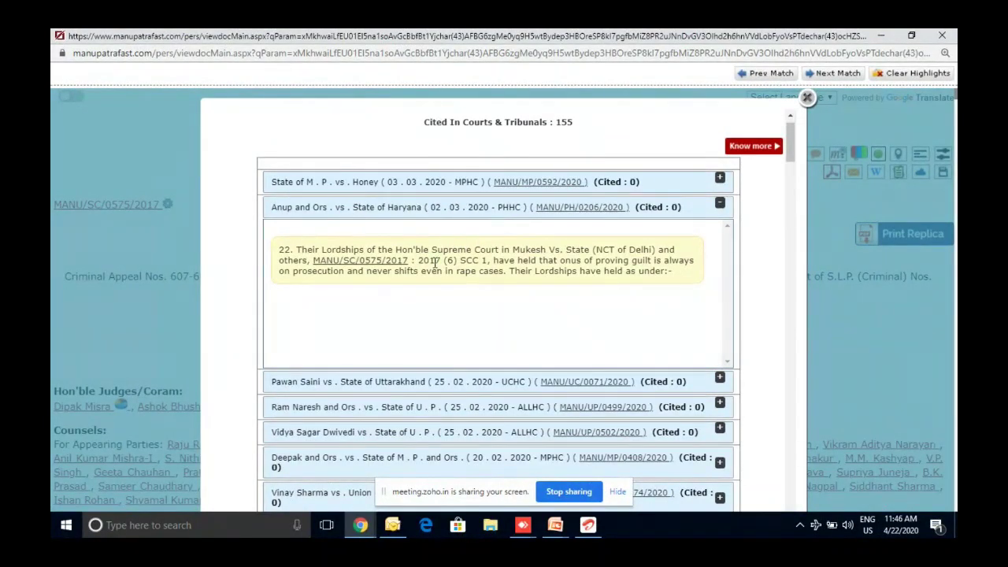
pyautogui.click(512, 381)
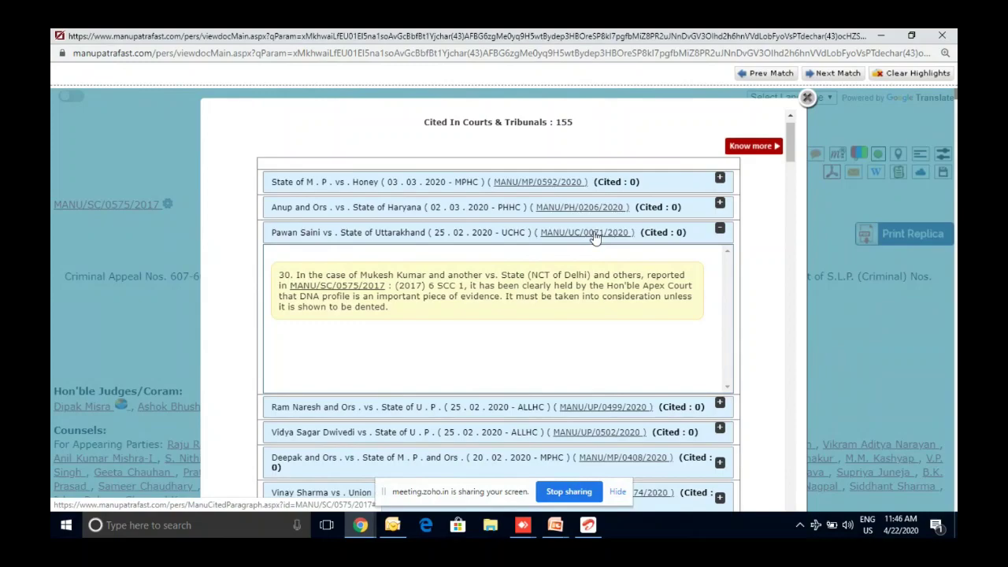
pyautogui.click(505, 404)
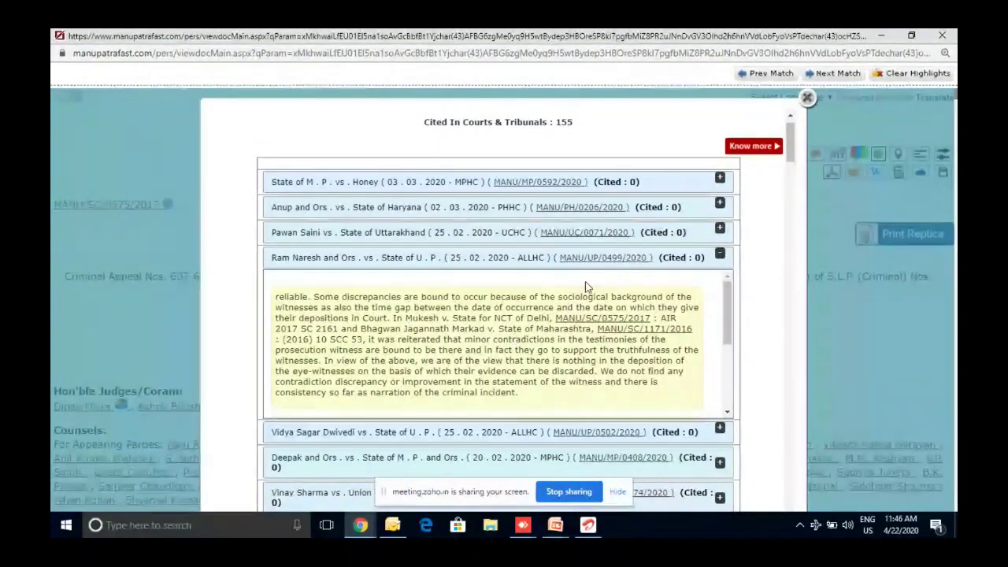
# Step: Open the full judgment MANU/UP/0499/2020 from the citing list and return to the main judgment, closing both the document window and the list
pyautogui.click(605, 258)
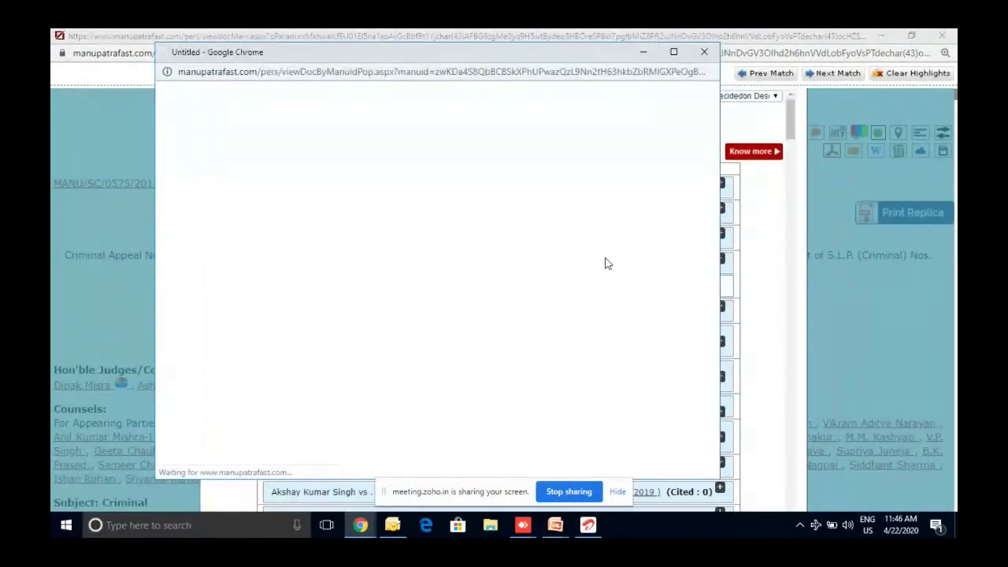
pyautogui.click(705, 53)
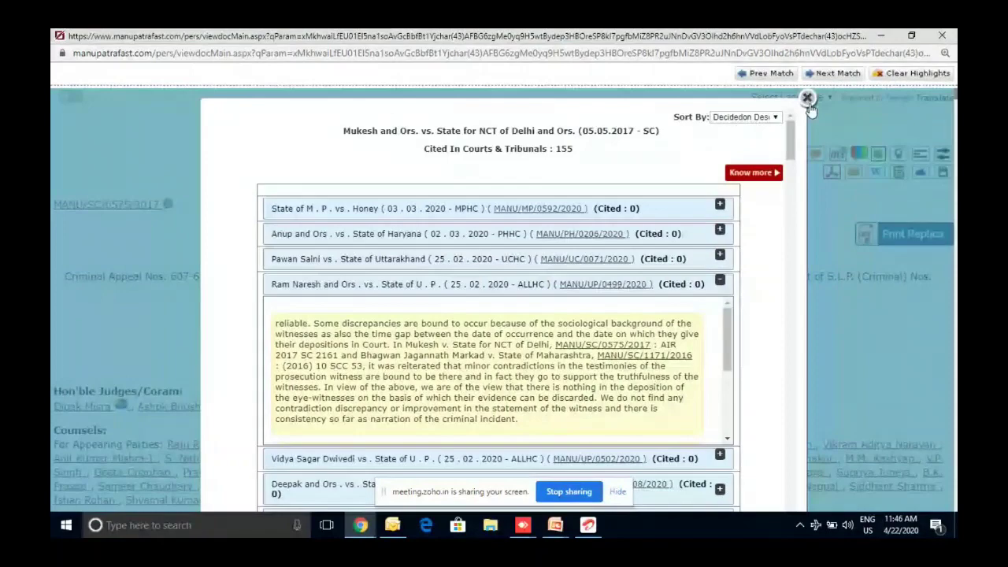
pyautogui.click(808, 99)
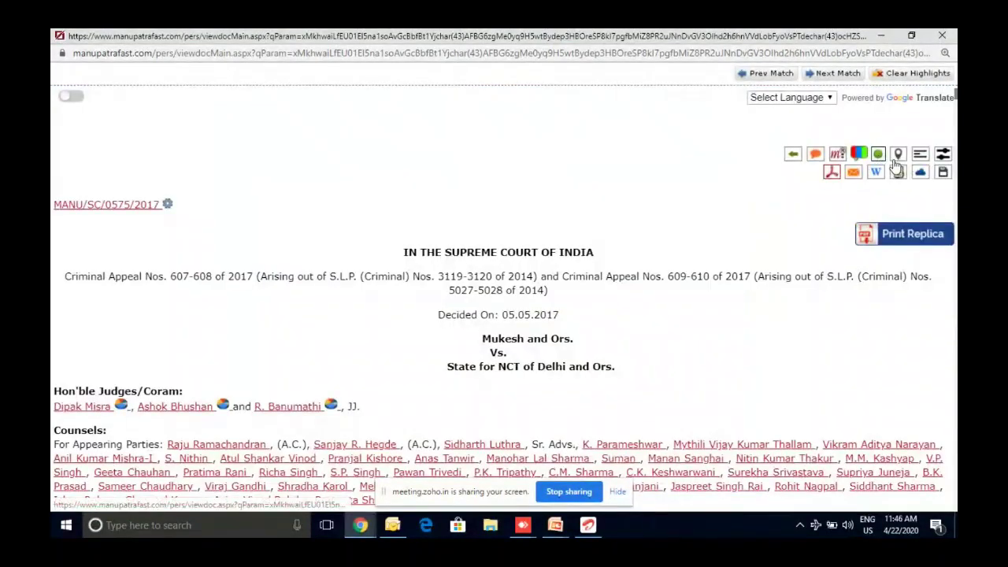
# Step: Open the judgment's Case Map and view the central case's citation summary and case note
pyautogui.click(897, 161)
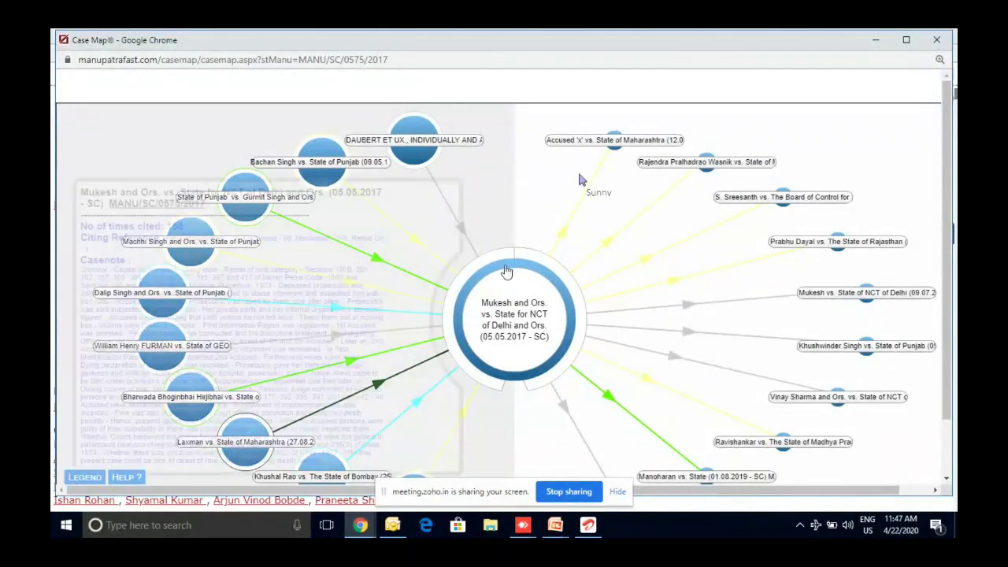
pyautogui.moveTo(518, 307)
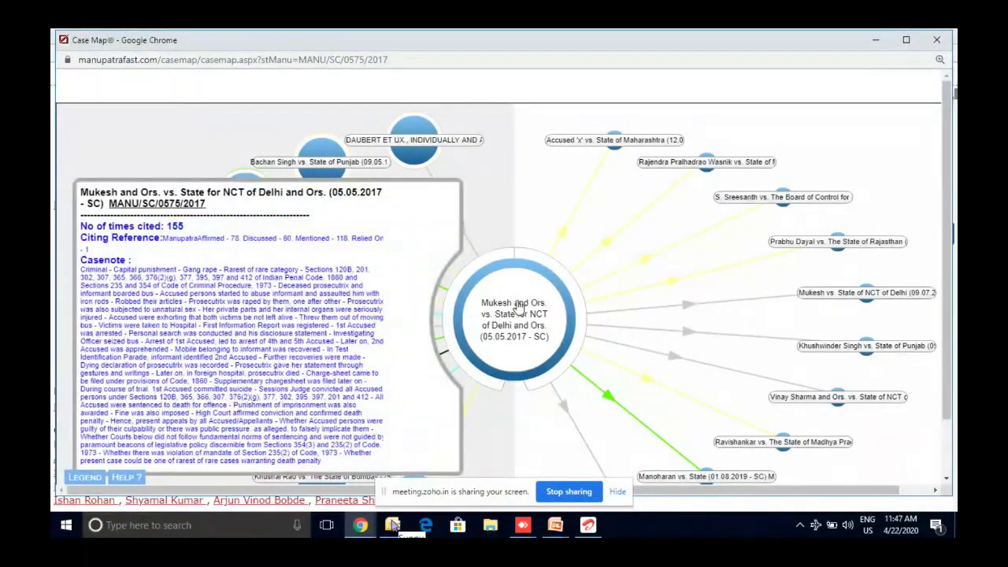
pyautogui.click(519, 213)
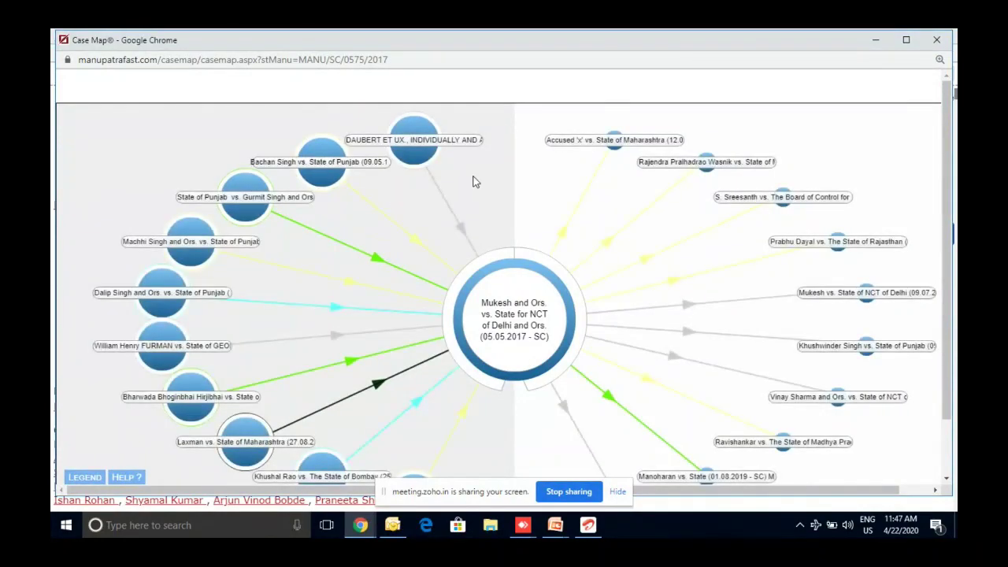
# Step: Inspect the citing relations shown by the coloured arrows and highlight the Laxman vs. State of Maharashtra link in the Case Map
pyautogui.moveTo(378, 262)
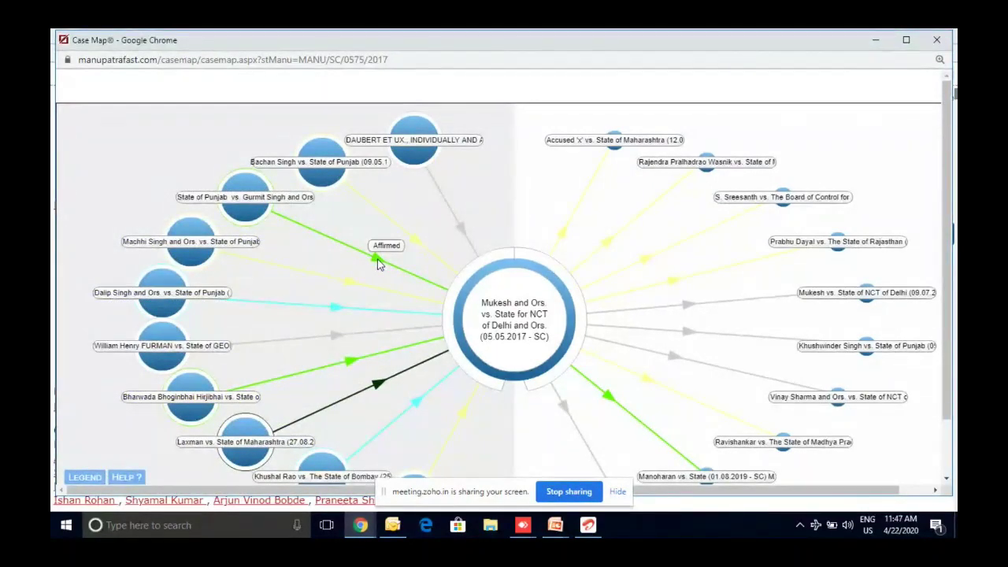
pyautogui.moveTo(356, 288)
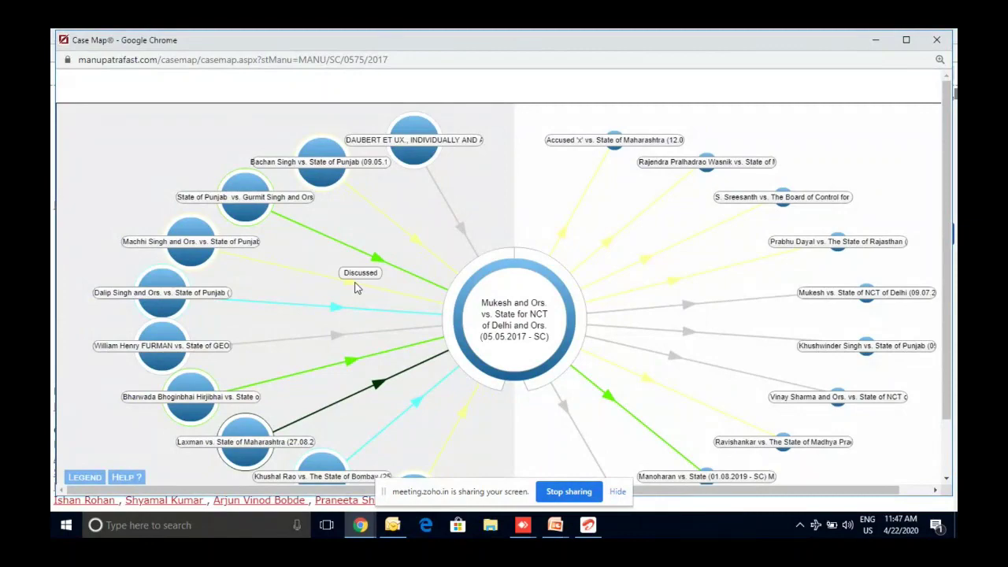
pyautogui.moveTo(379, 385)
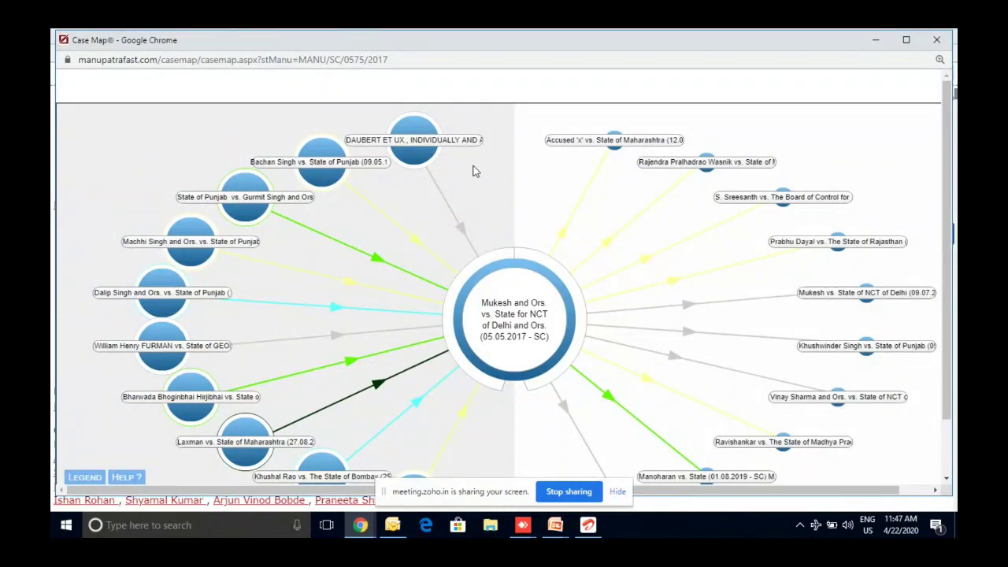
pyautogui.click(243, 438)
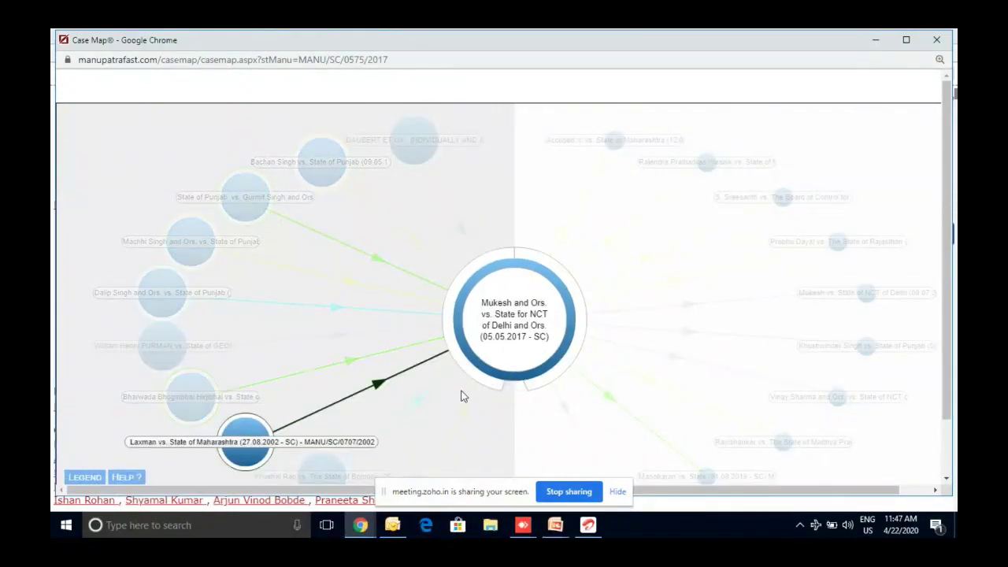
pyautogui.click(462, 397)
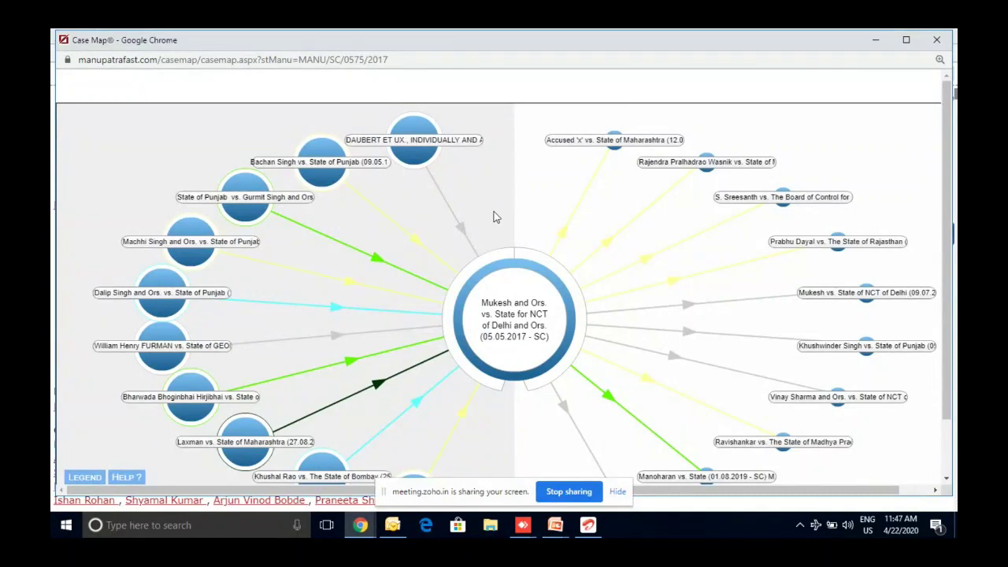
pyautogui.moveTo(512, 337)
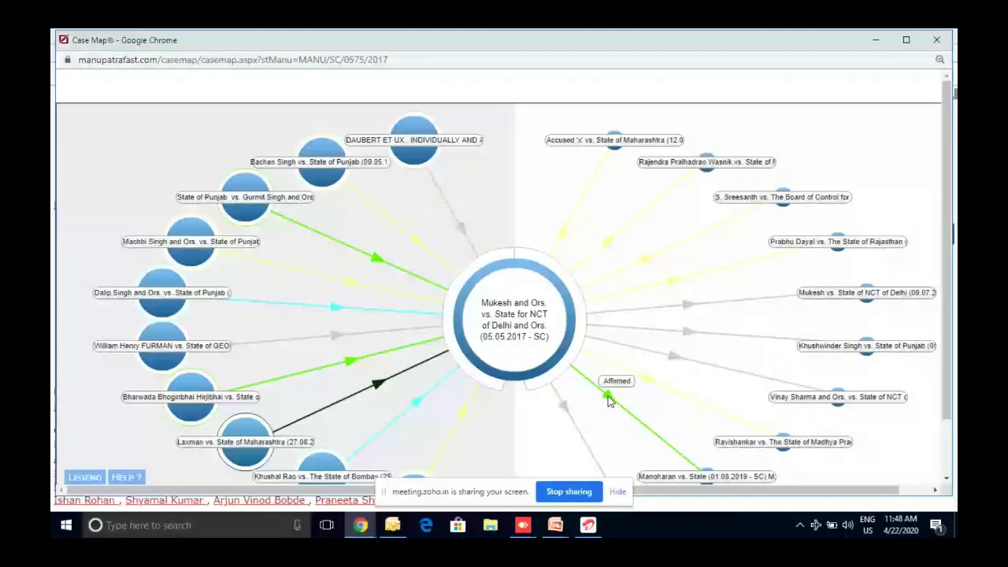
# Step: Display the Case Map legend and compare its line colours with the links around the central case
pyautogui.click(514, 319)
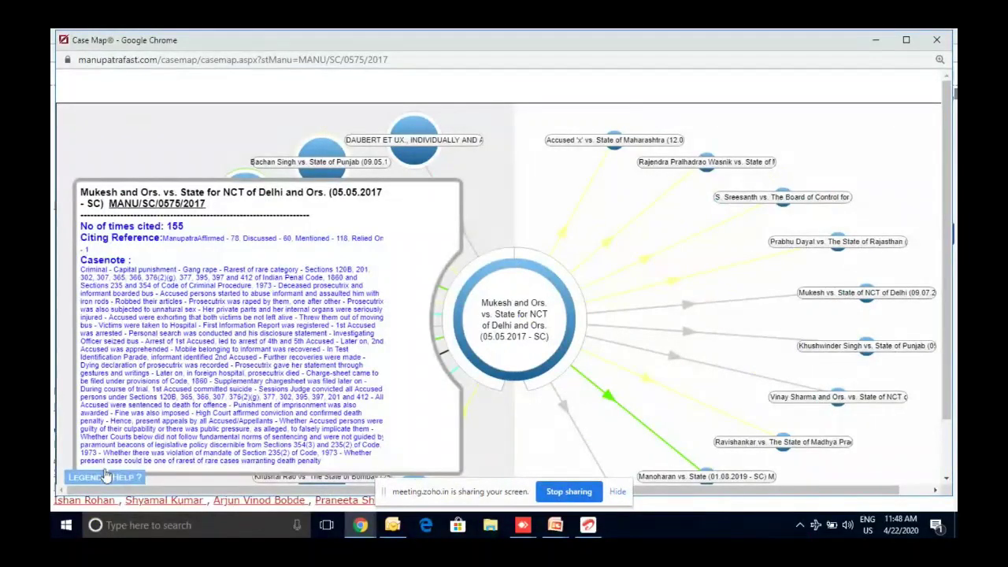
pyautogui.click(101, 475)
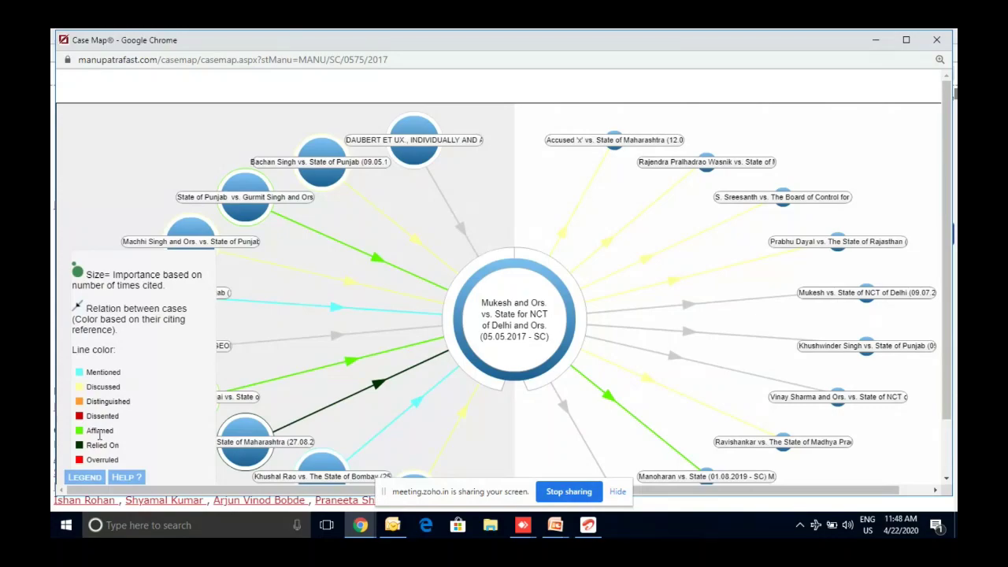
pyautogui.moveTo(520, 378)
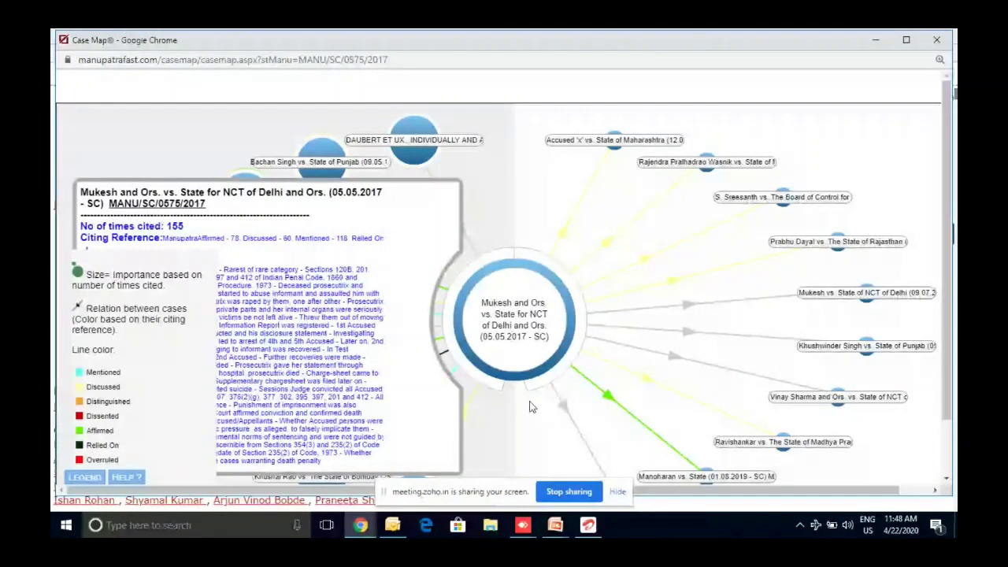
pyautogui.scroll(-2, 947, 468)
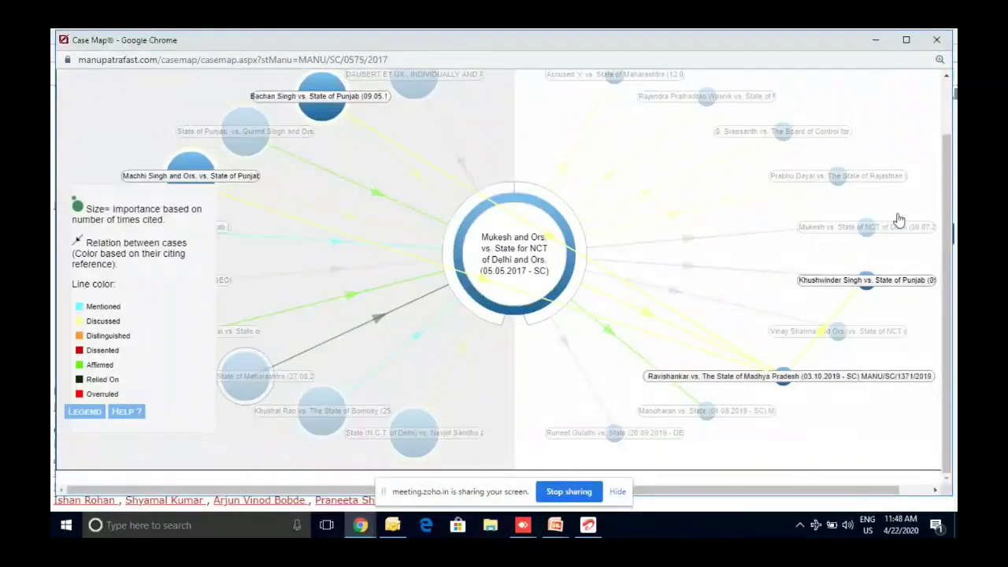
pyautogui.scroll(1, 951, 91)
pyautogui.scroll(2, 951, 91)
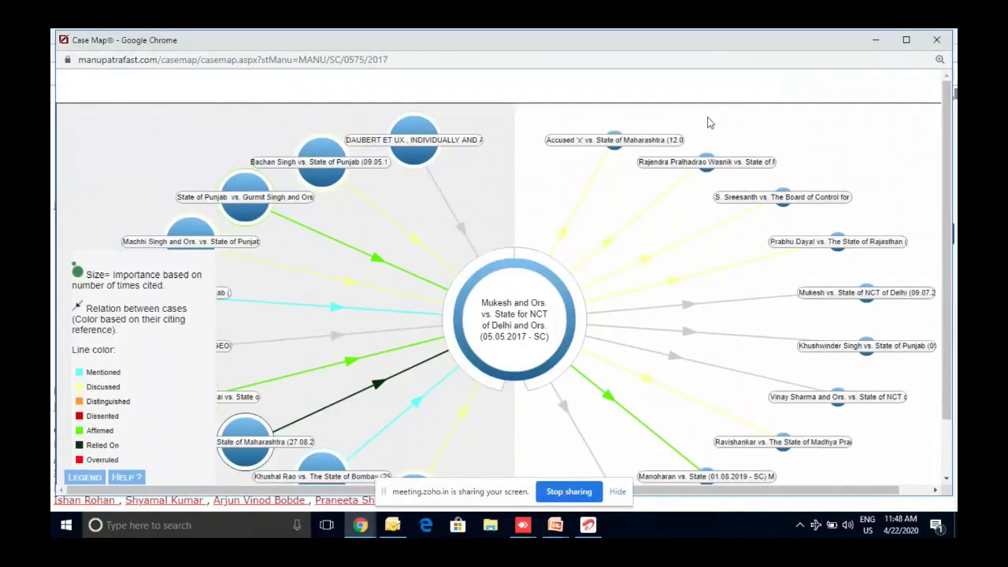
# Step: Recentre the Case Map on Accused 'x' vs. State of Maharashtra, examine its connections, and close the map
pyautogui.click(615, 140)
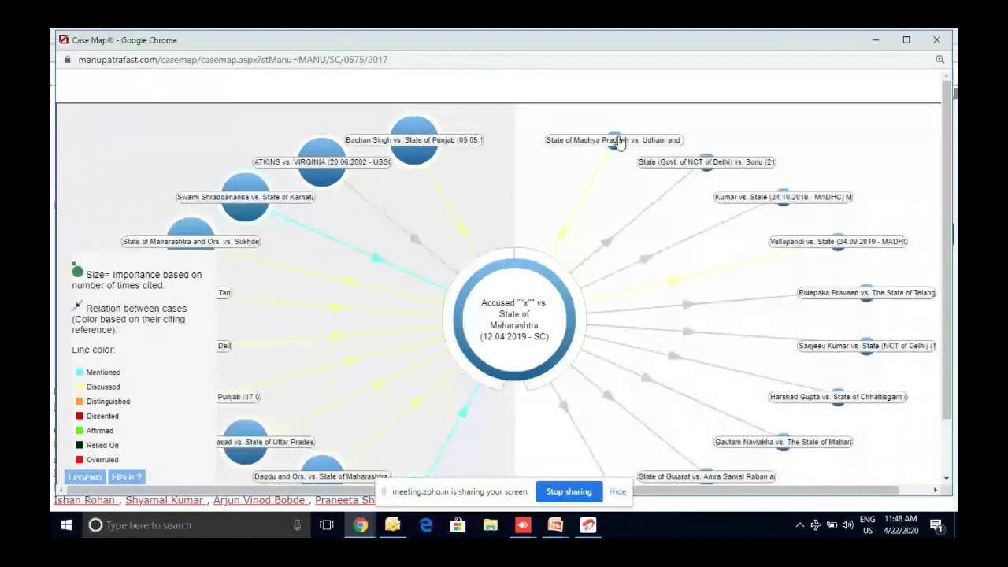
pyautogui.moveTo(514, 302)
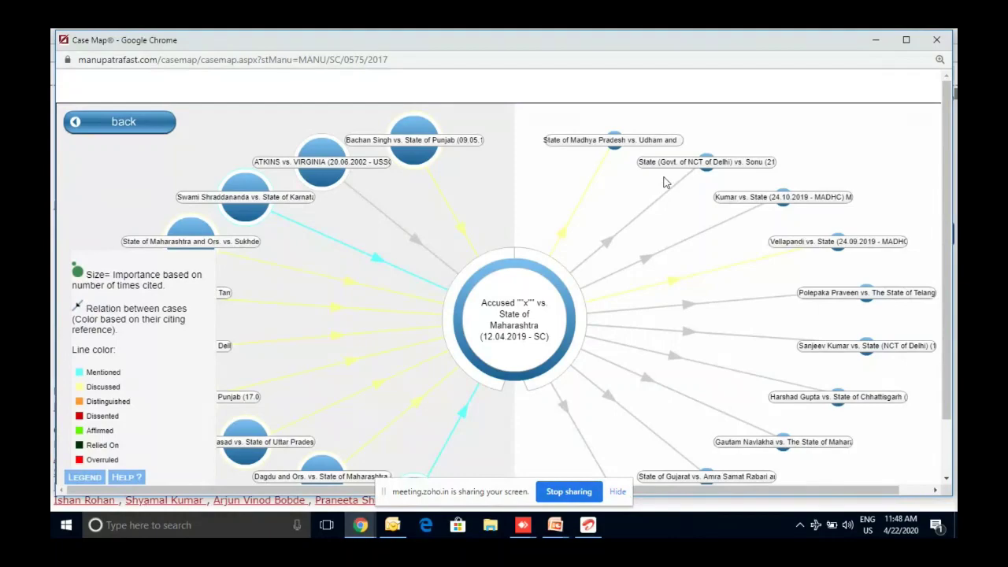
pyautogui.hotkey('ctrl', 'w')
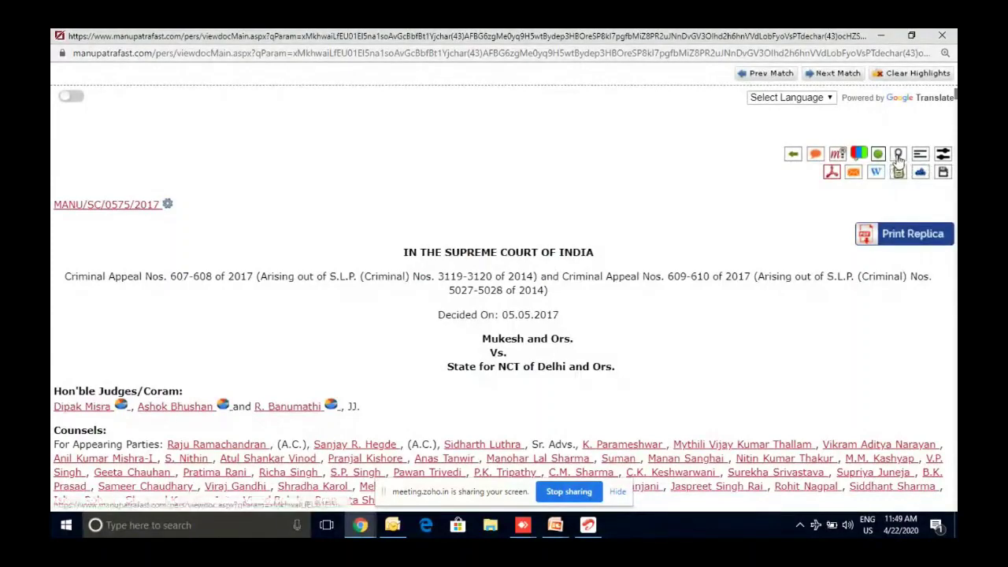
# Step: Open the judgment's Authority Check timeline full screen, show all citing cases, and inspect the Bombay court's large Relied On marker
pyautogui.click(878, 155)
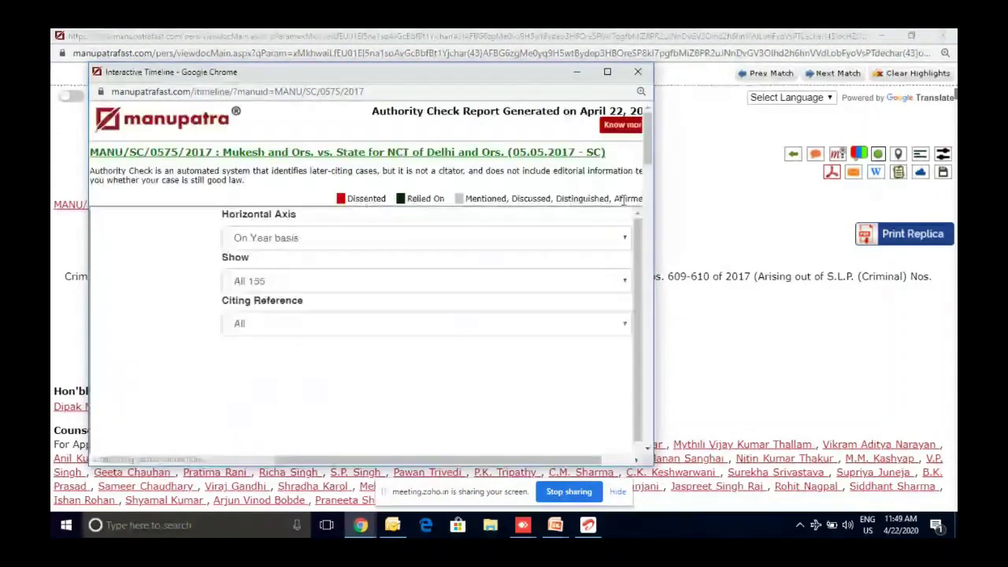
pyautogui.click(607, 71)
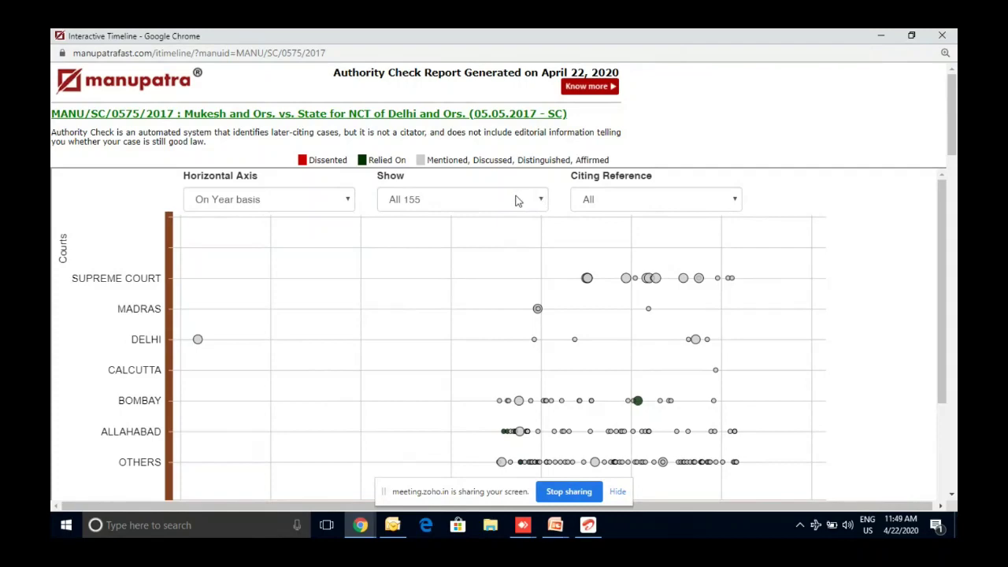
pyautogui.click(463, 200)
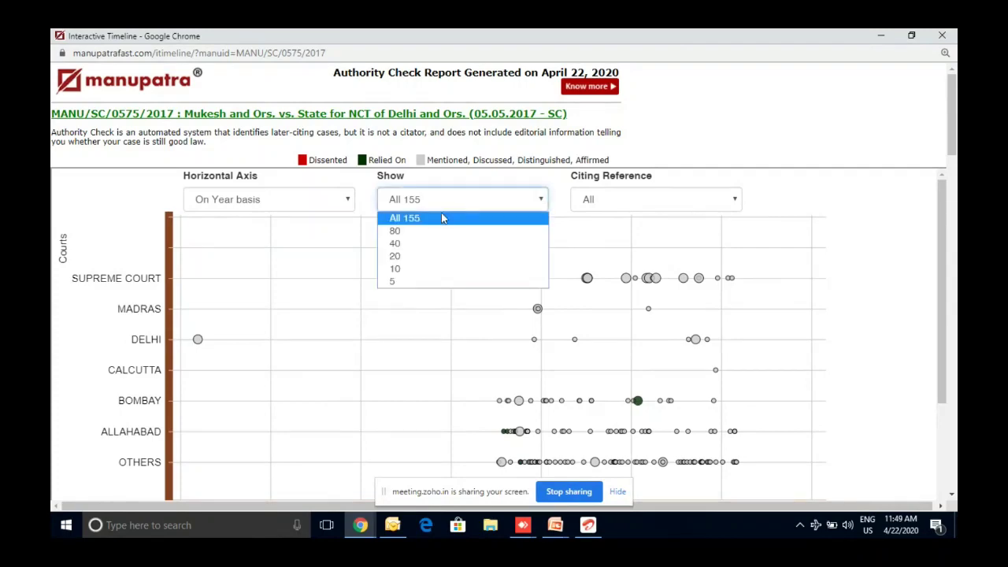
pyautogui.click(439, 222)
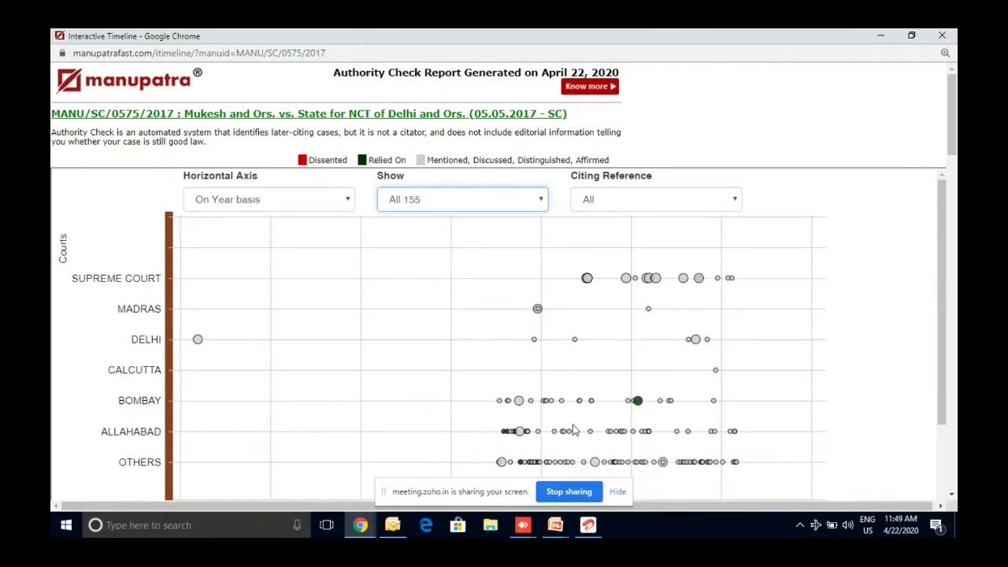
pyautogui.moveTo(639, 403)
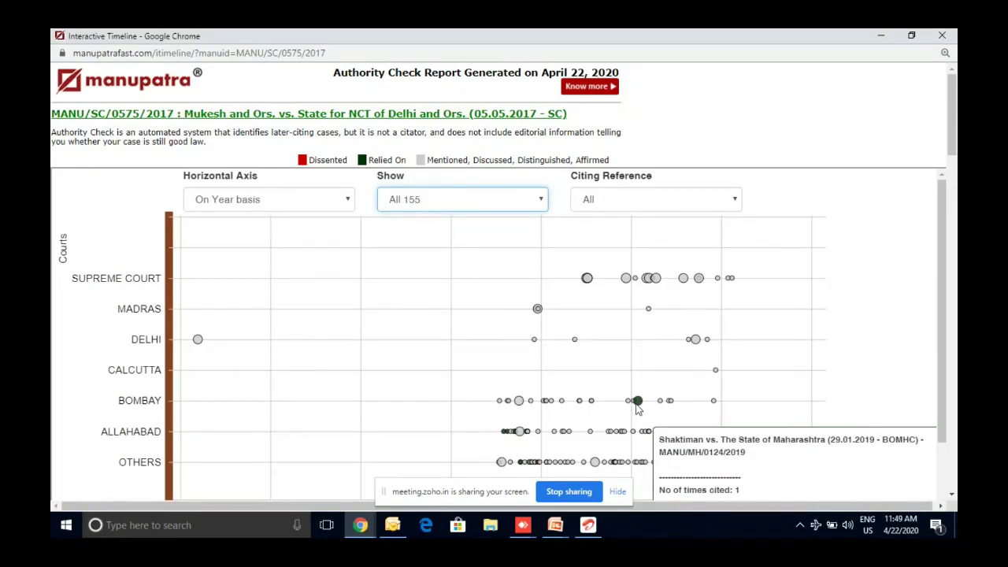
# Step: Filter the timeline's citing references by Distinguished, Dissented and Relied On, inspect the matching cases, and close the report
pyautogui.click(679, 194)
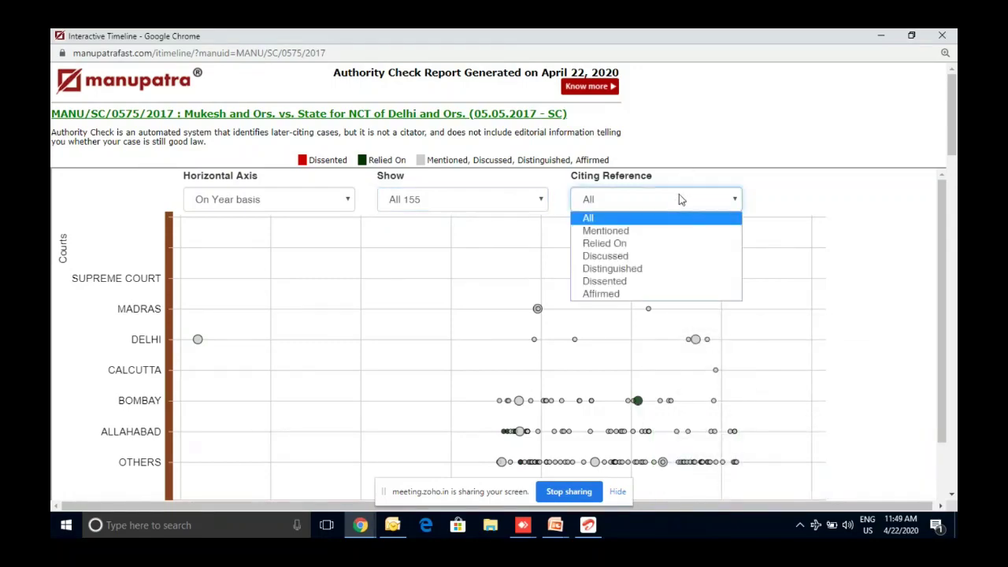
pyautogui.click(656, 271)
pyautogui.moveTo(564, 435)
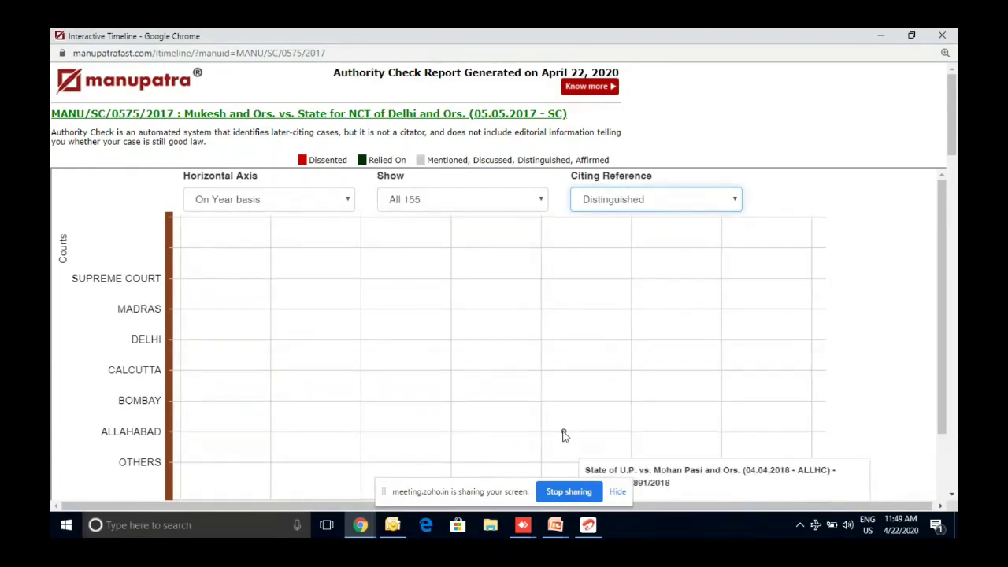
pyautogui.click(627, 206)
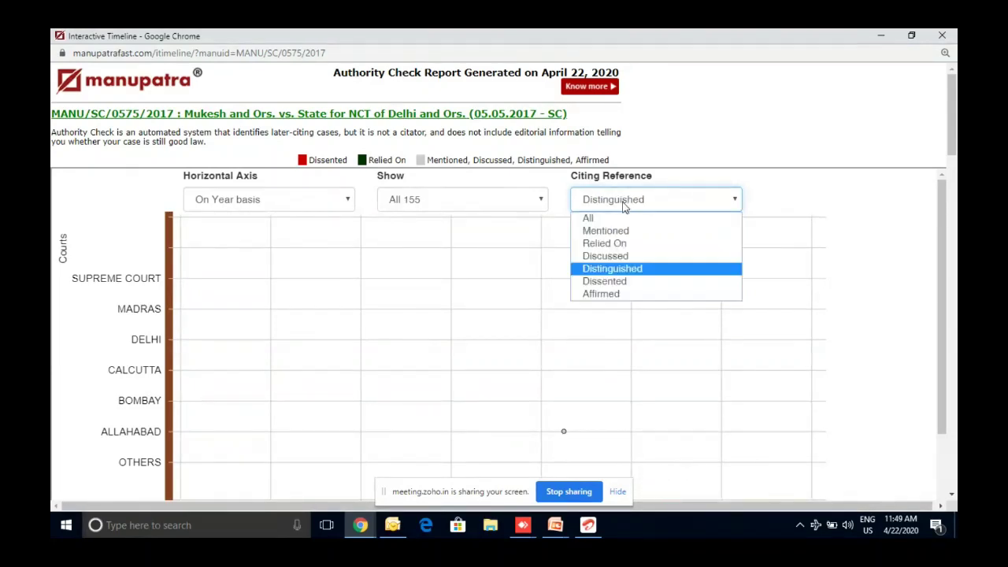
pyautogui.click(630, 283)
pyautogui.click(639, 206)
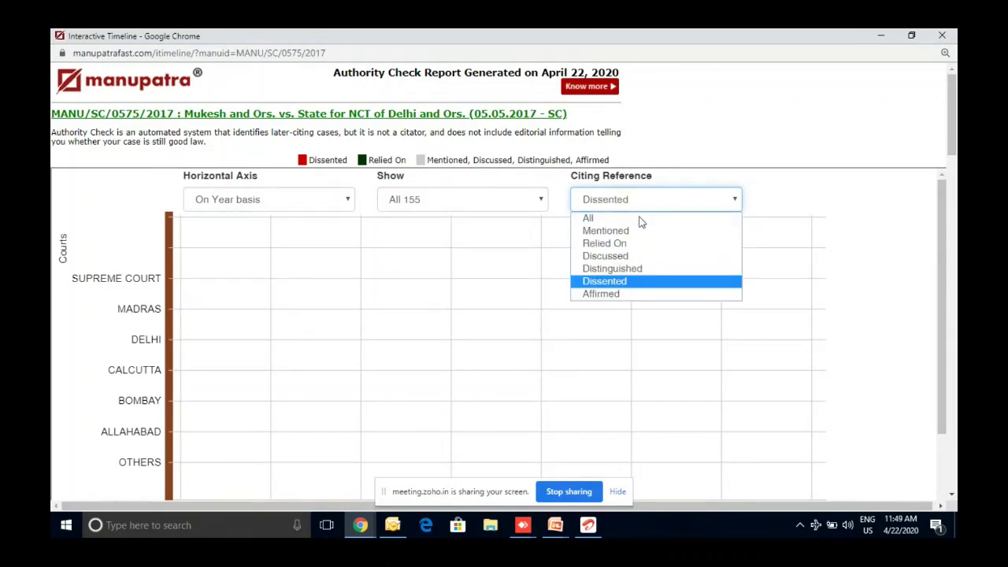
pyautogui.click(637, 244)
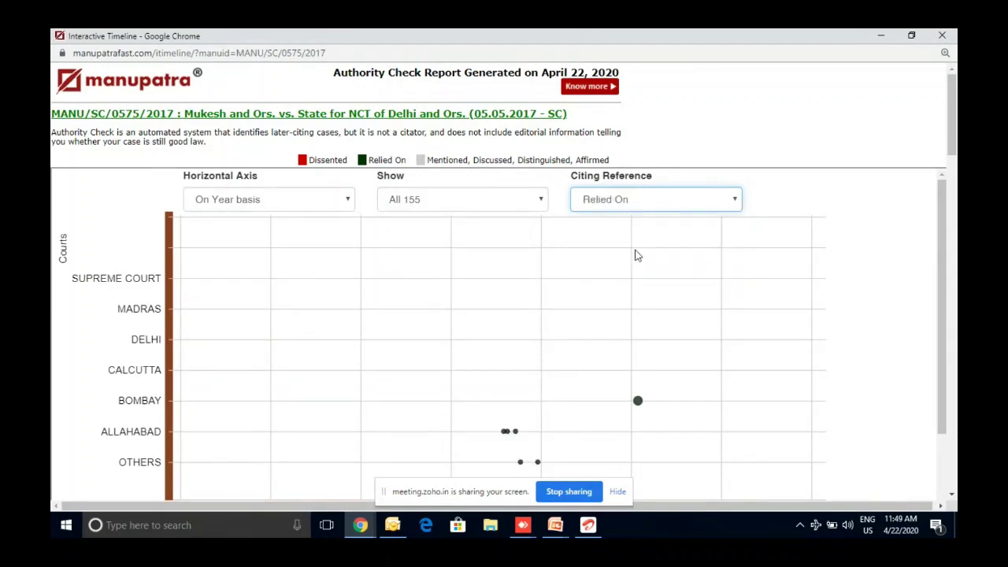
pyautogui.moveTo(638, 405)
pyautogui.click(942, 35)
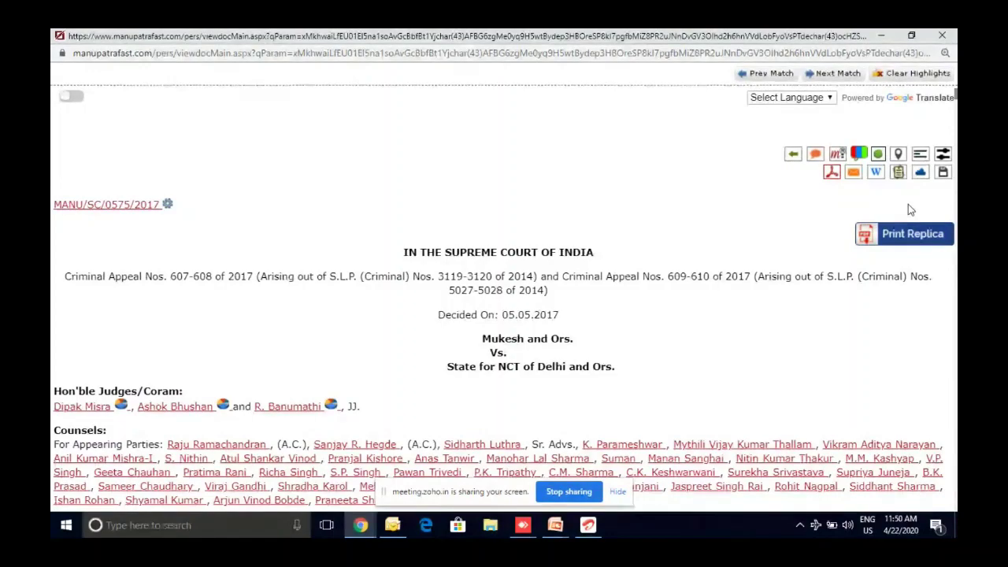
# Step: List the judgment's key legal terms, jump to the Injured Witness passages, close the list, and hide the search-term bar
pyautogui.click(919, 156)
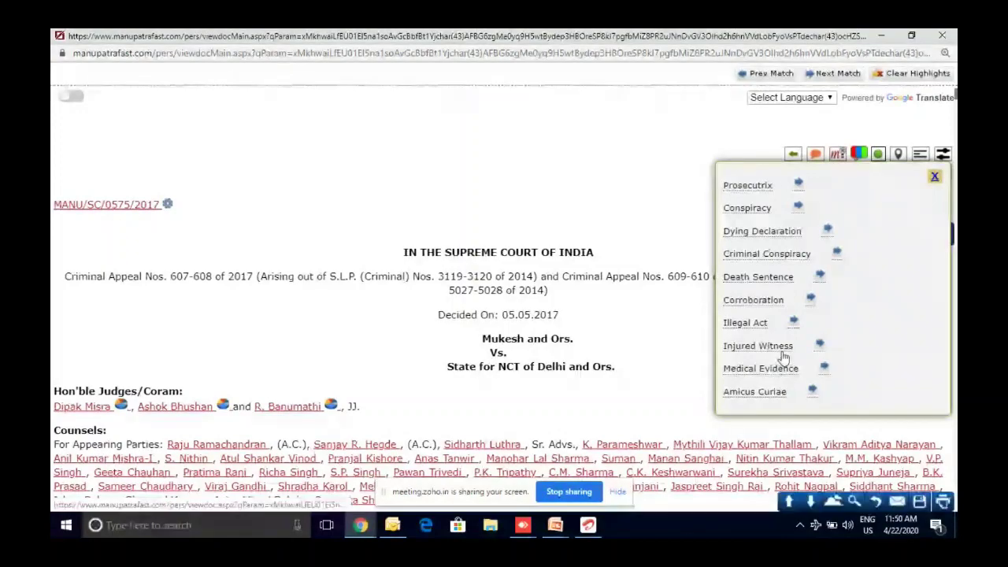
pyautogui.click(819, 345)
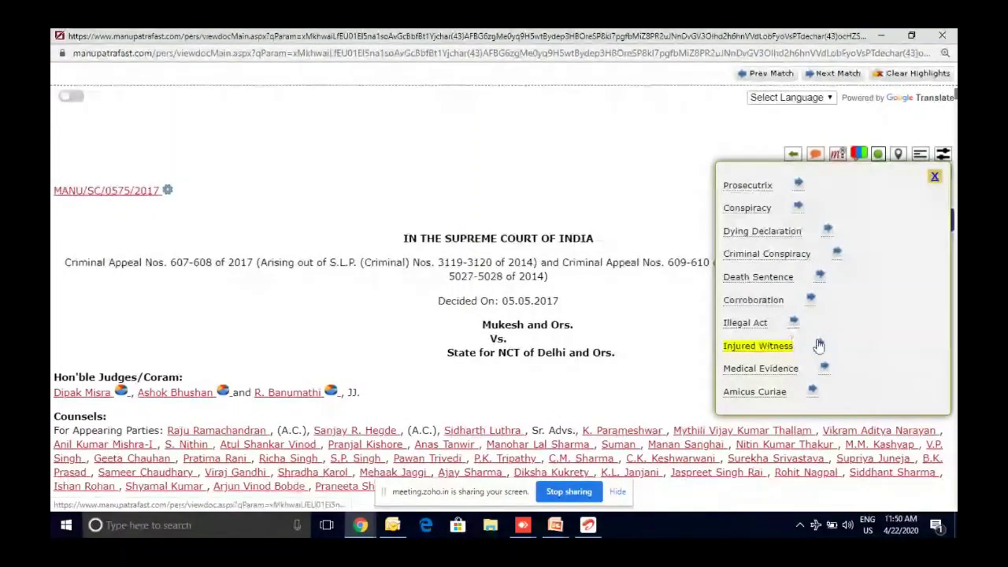
pyautogui.click(819, 345)
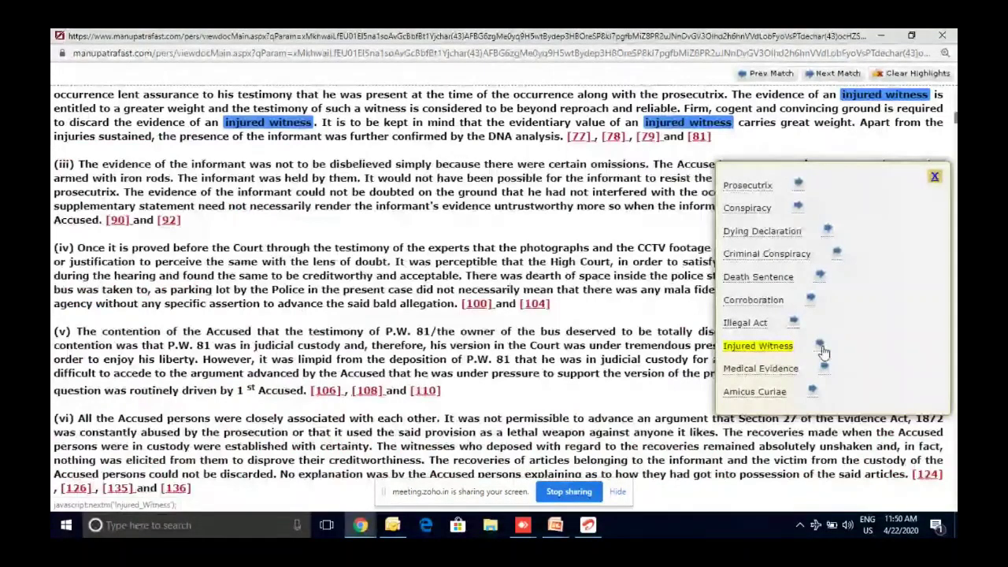
pyautogui.click(935, 178)
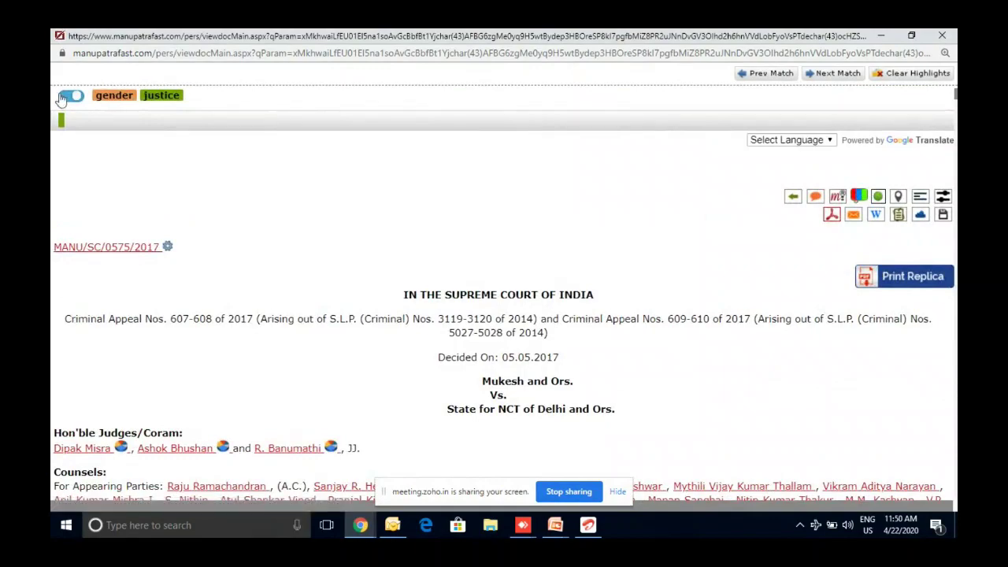
pyautogui.click(64, 96)
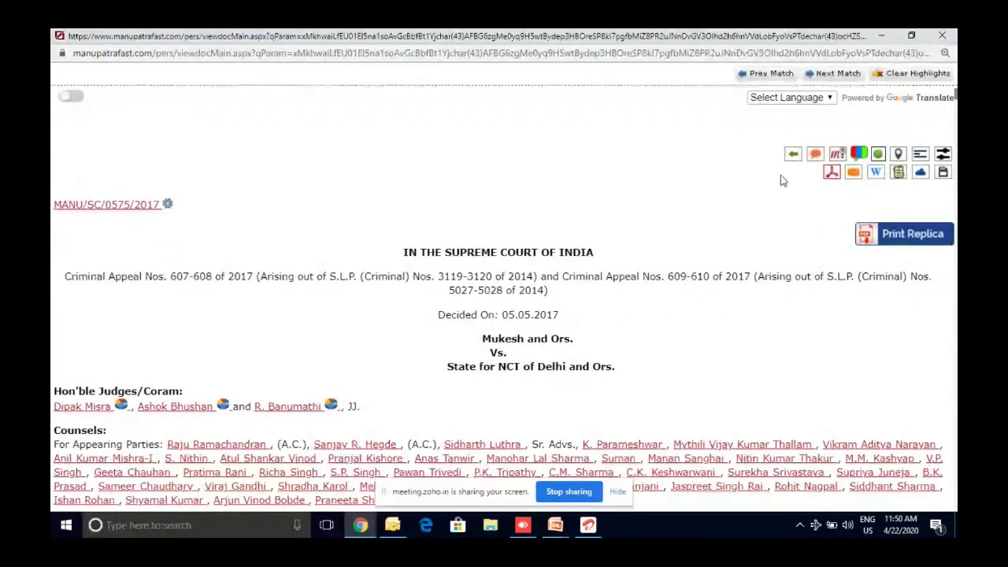
# Step: View the related judgments under "People who viewed this Judgment also opened" and close that list
pyautogui.click(943, 155)
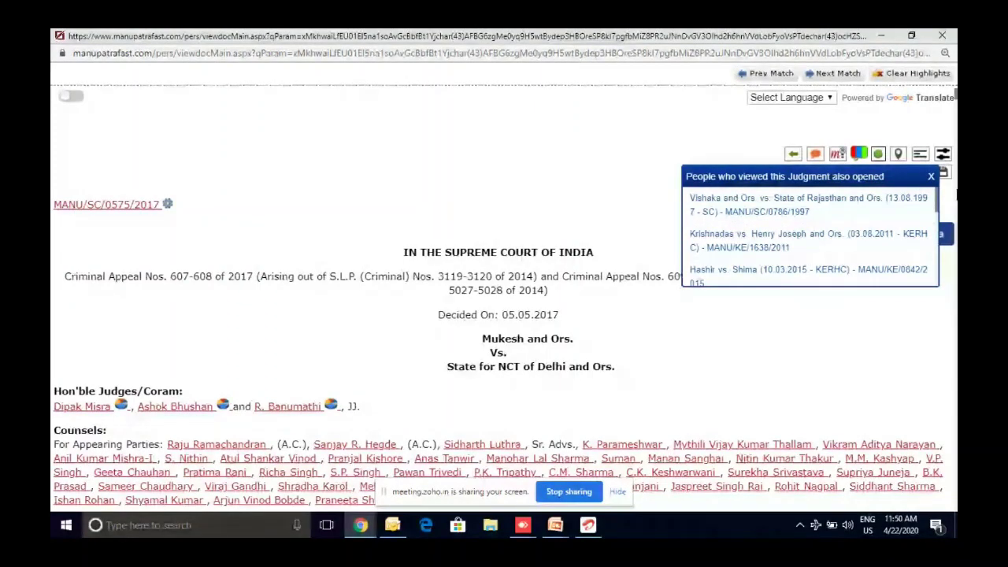
pyautogui.click(931, 178)
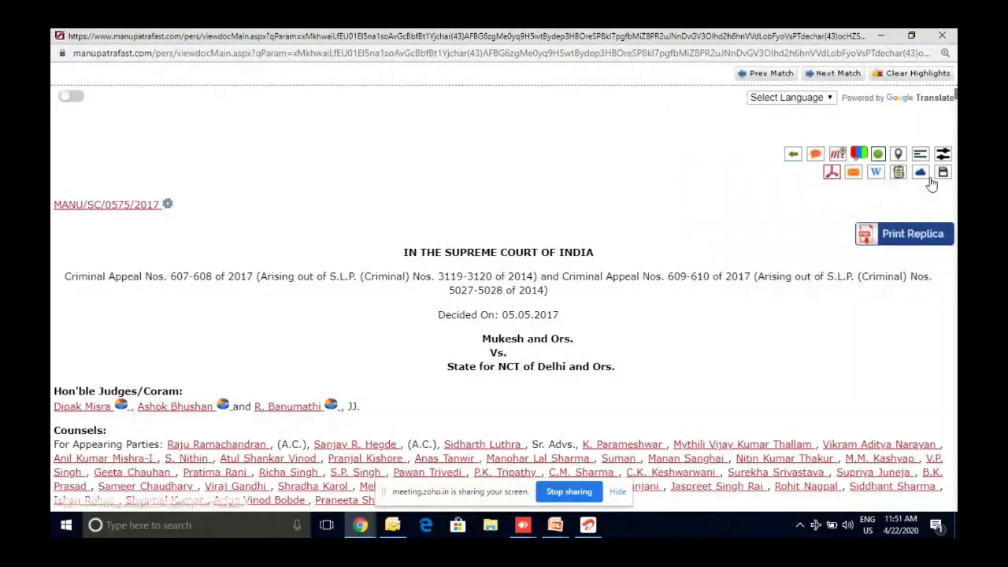
pyautogui.click(920, 153)
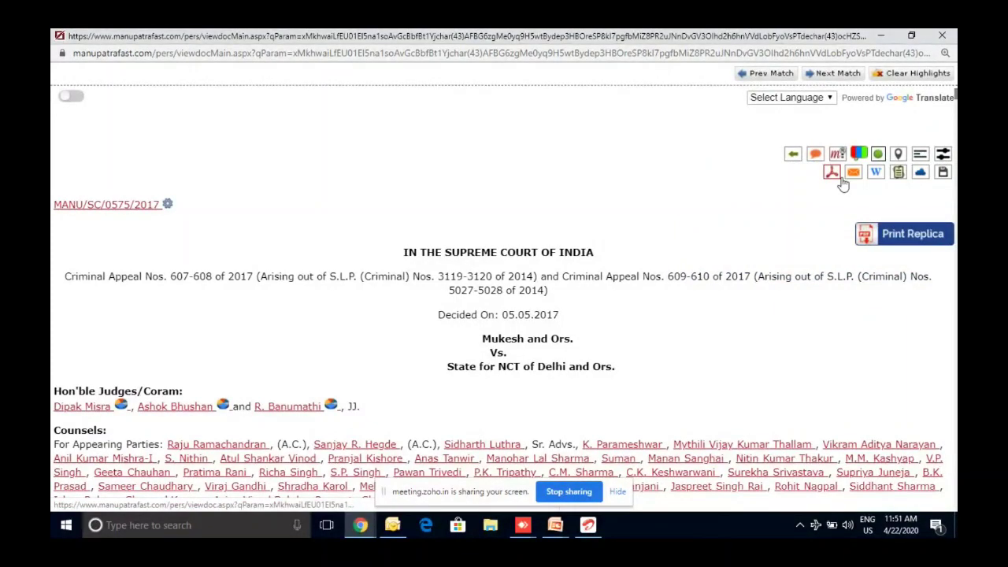
# Step: Generate a print-ready PDF of the judgment without the case note and return to the judgment window
pyautogui.click(832, 174)
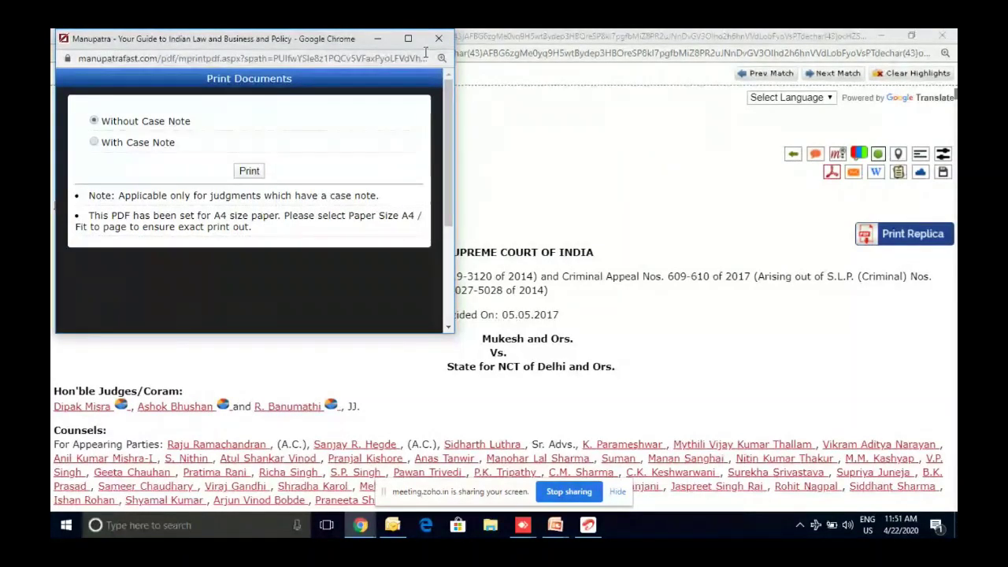
pyautogui.click(243, 175)
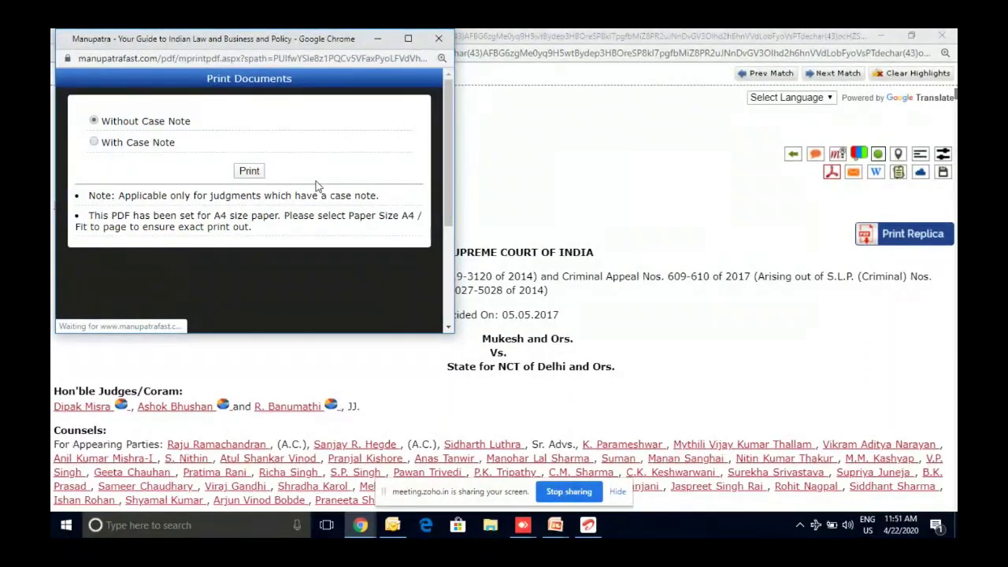
pyautogui.click(631, 243)
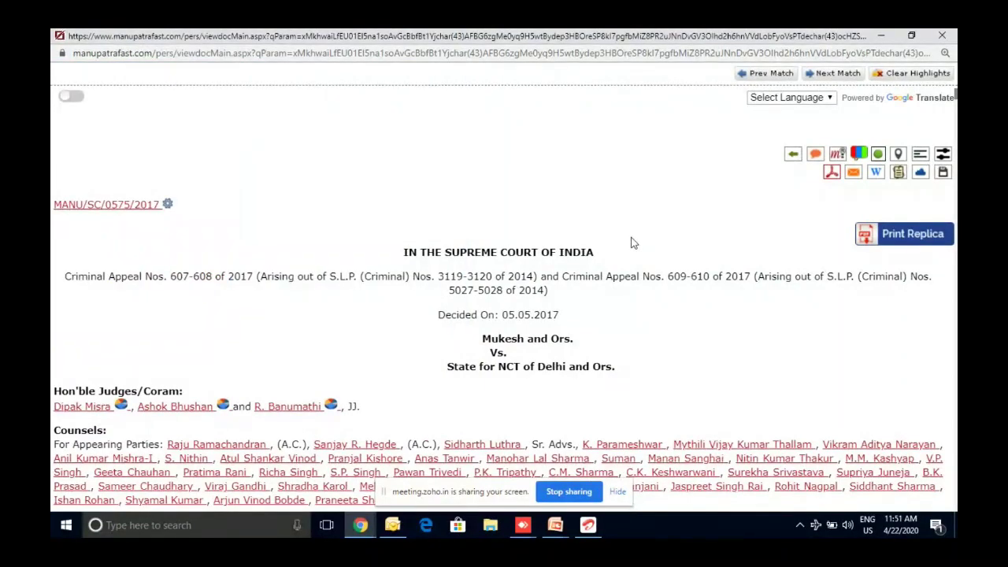
# Step: Request the form for e-mailing the judgment, load Google in a new browser tab, and bring the e-mail window back up
pyautogui.click(852, 173)
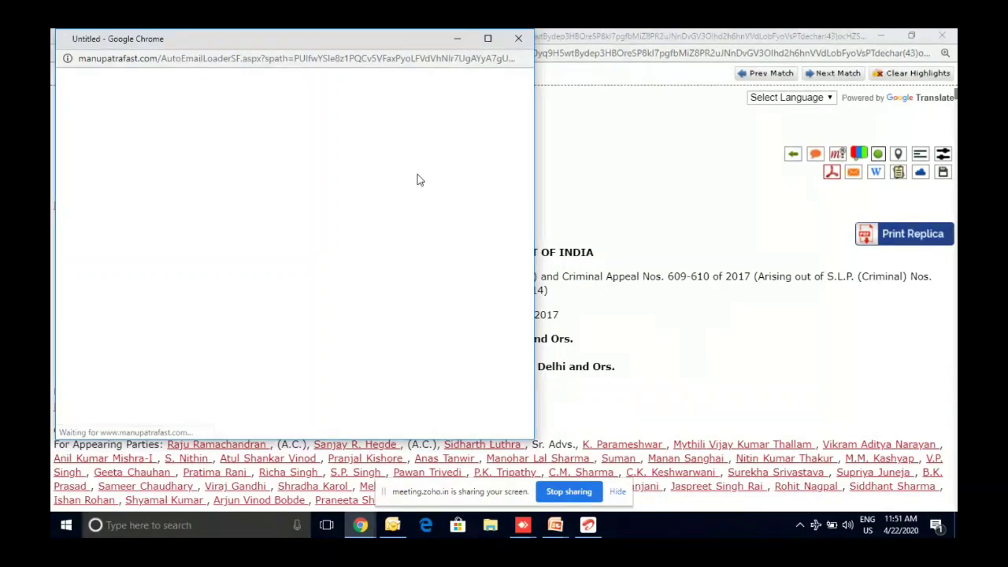
pyautogui.click(881, 37)
pyautogui.click(703, 39)
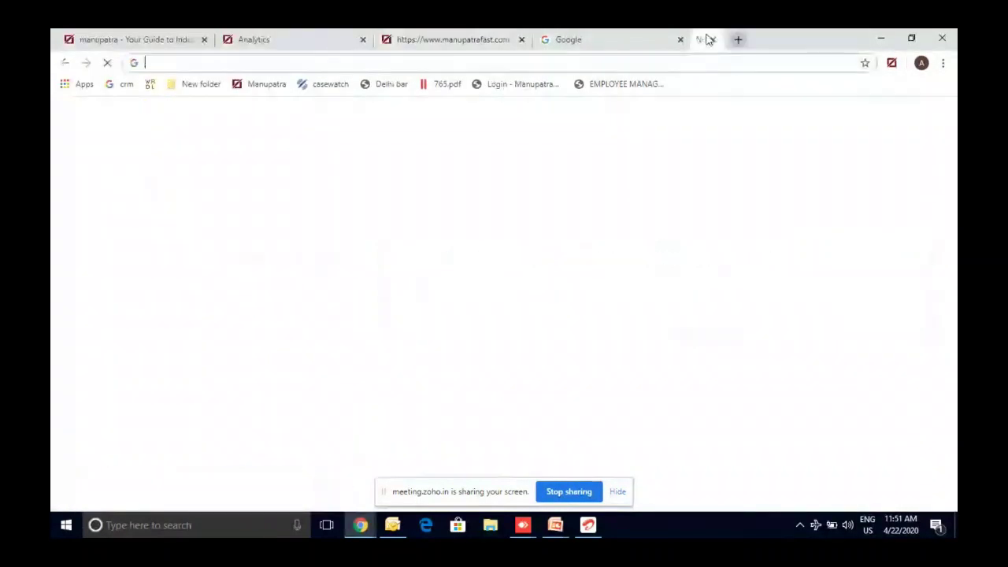
pyautogui.write('go')
pyautogui.press('Return')
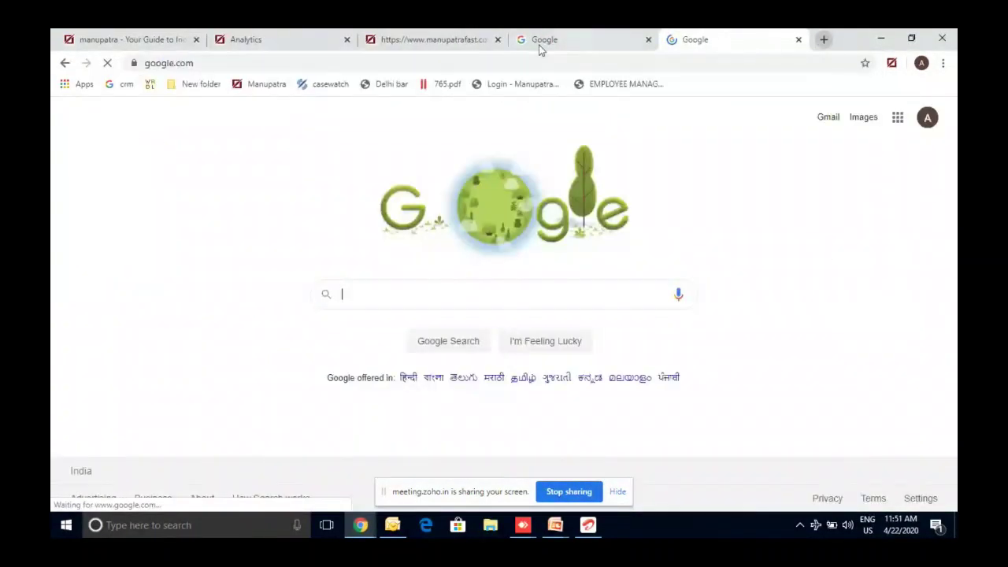
pyautogui.click(360, 524)
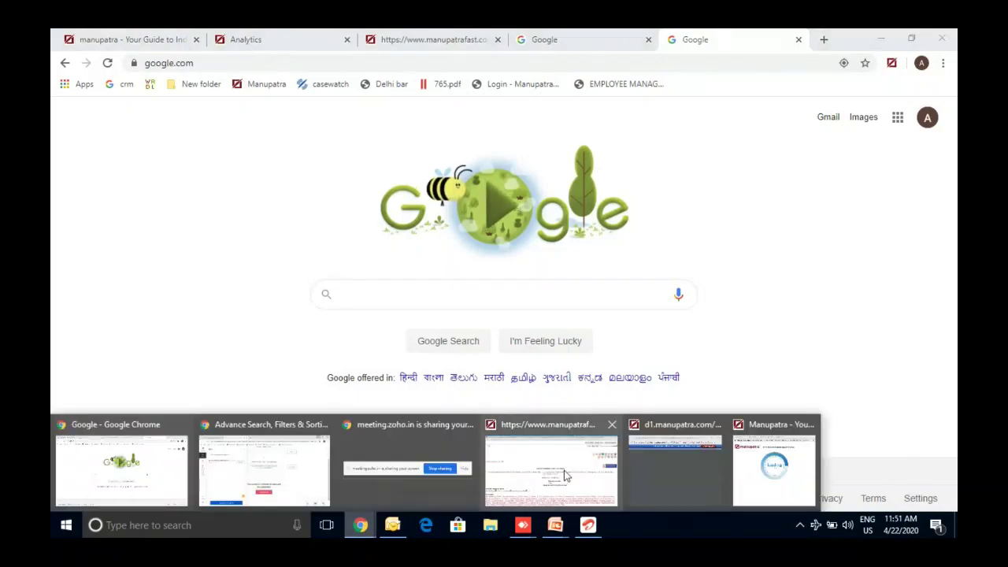
pyautogui.click(774, 467)
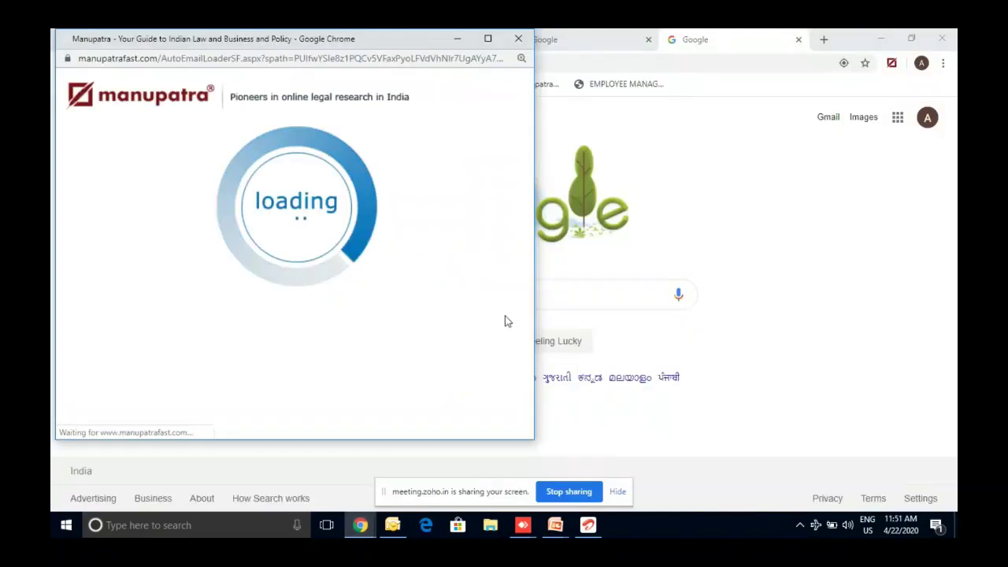
# Step: Bring up the generated PDF of Mukesh and Ors. vs. State for NCT of Delhi, review its first page, and close it
pyautogui.click(359, 533)
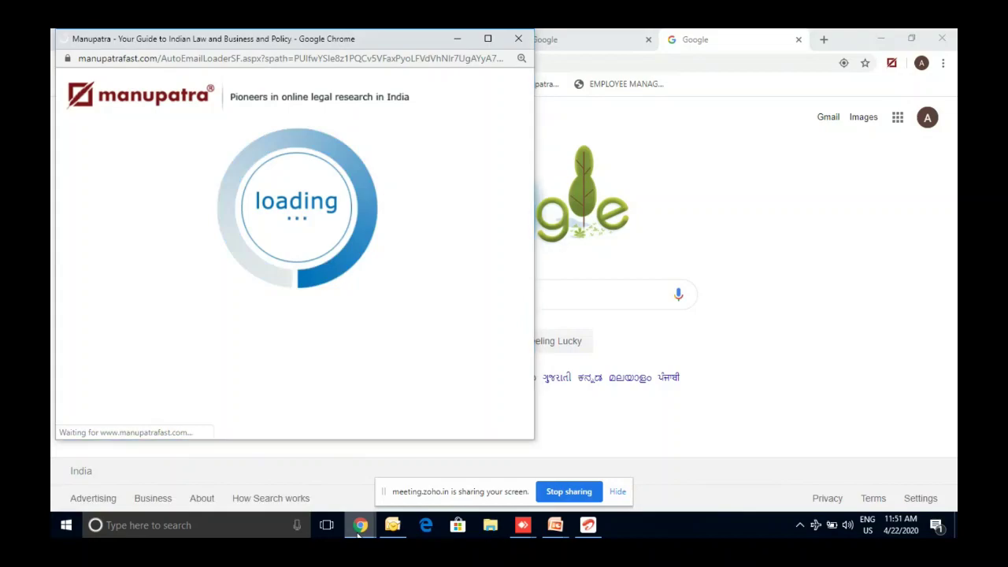
pyautogui.click(673, 473)
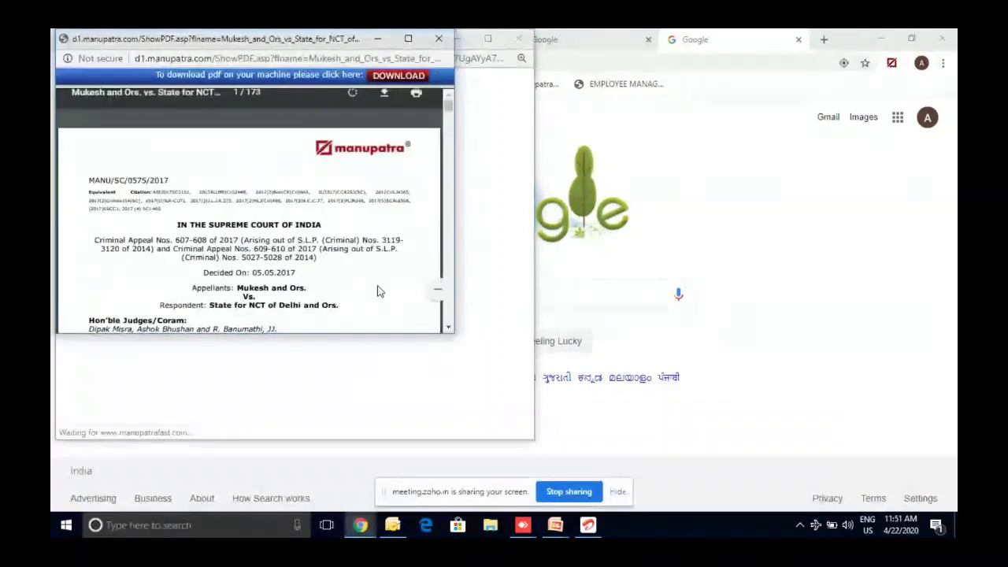
pyautogui.scroll(-1, 290, 236)
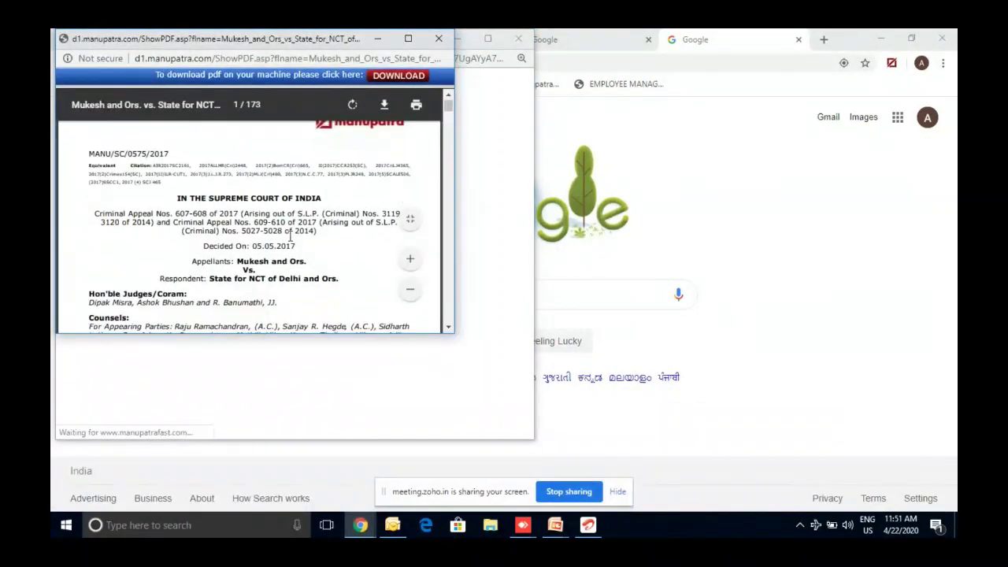
pyautogui.scroll(1, 290, 236)
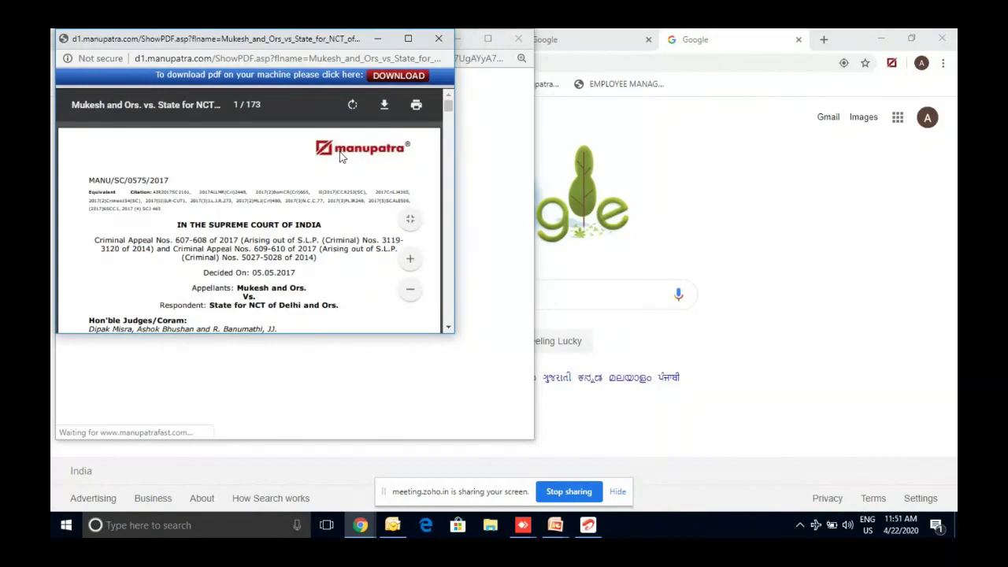
pyautogui.scroll(-1, 343, 157)
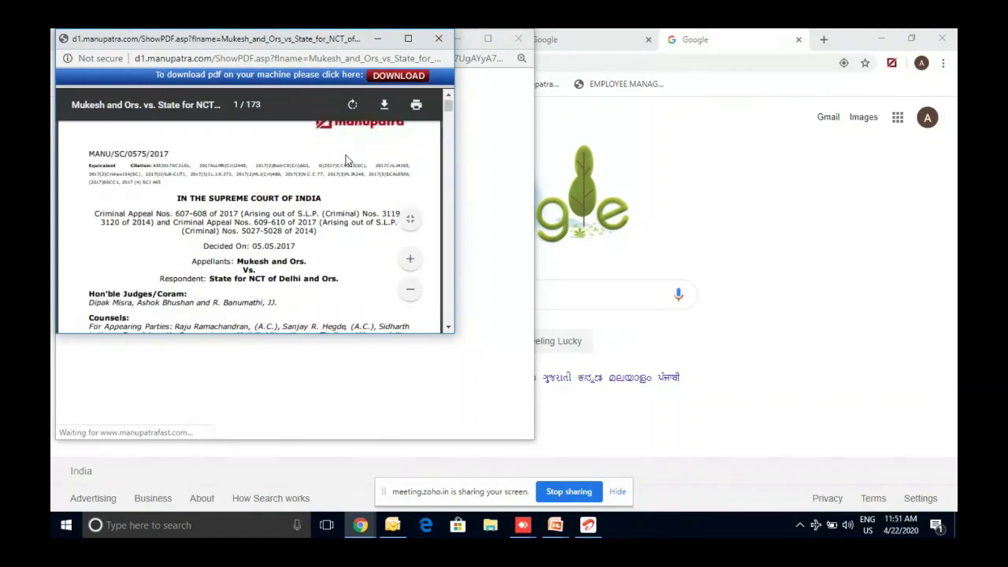
pyautogui.scroll(1, 347, 160)
pyautogui.scroll(-2, 346, 160)
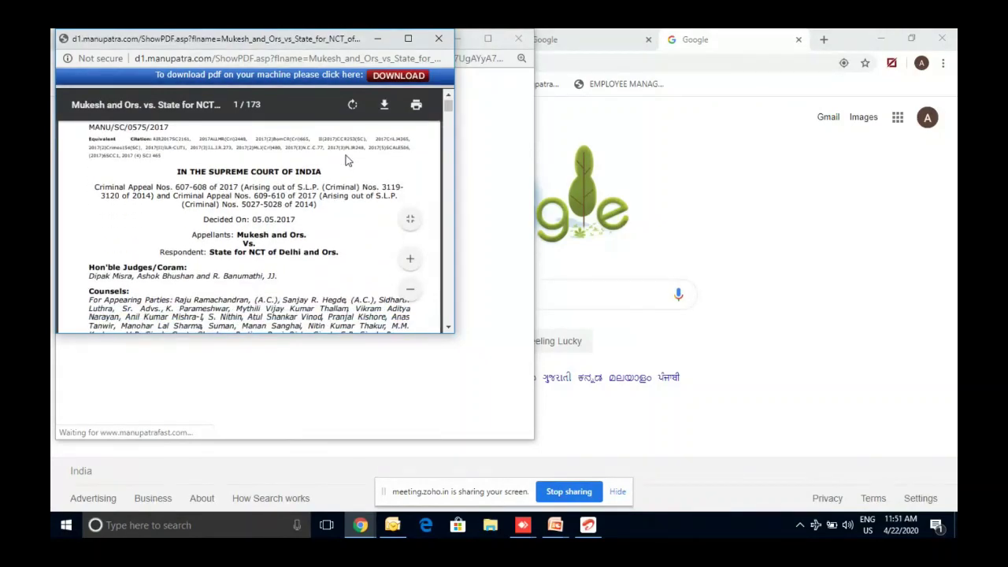
pyautogui.scroll(1, 349, 160)
pyautogui.click(438, 39)
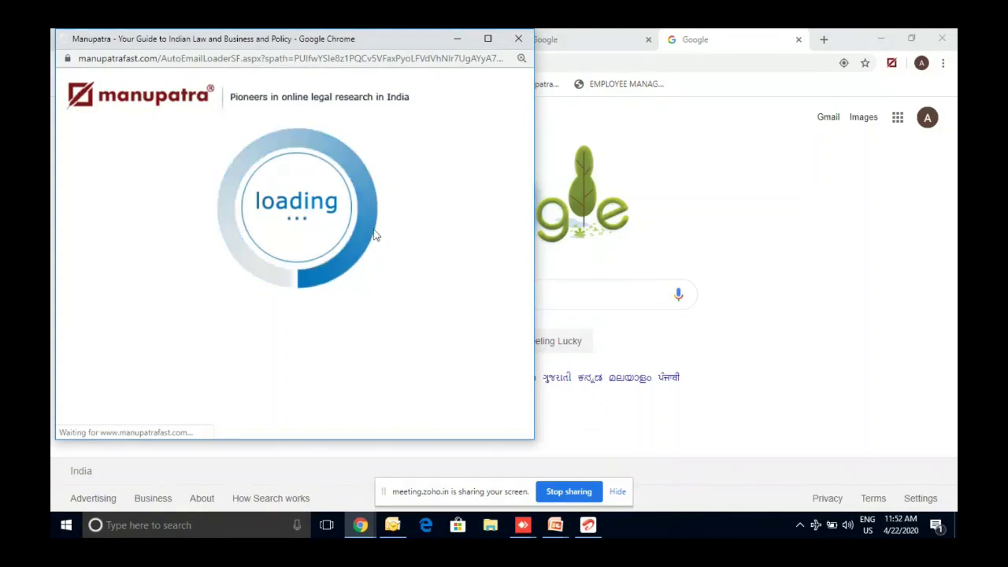
# Step: Return to the judgment and save it to the custody folder
pyautogui.moveTo(360, 525)
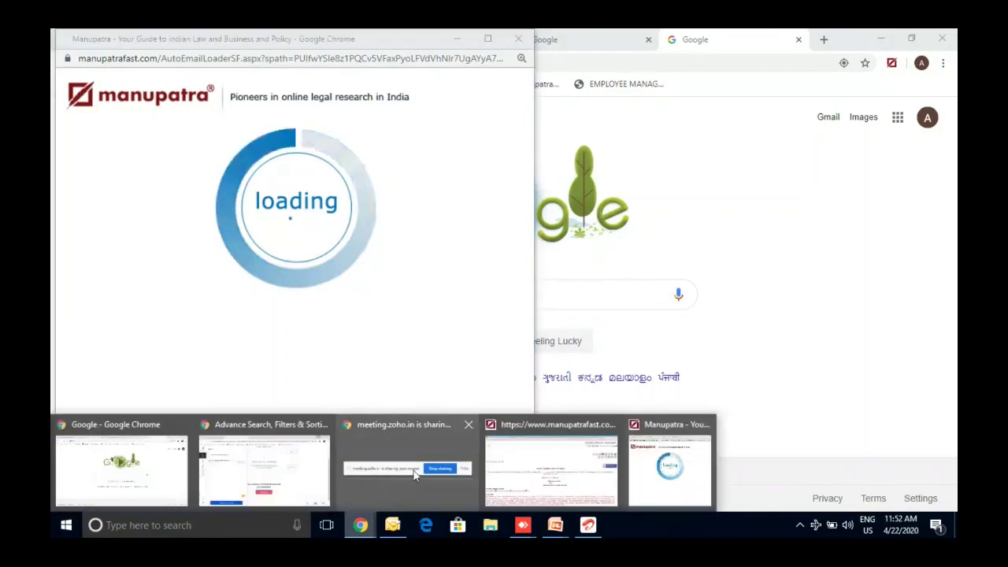
pyautogui.click(576, 468)
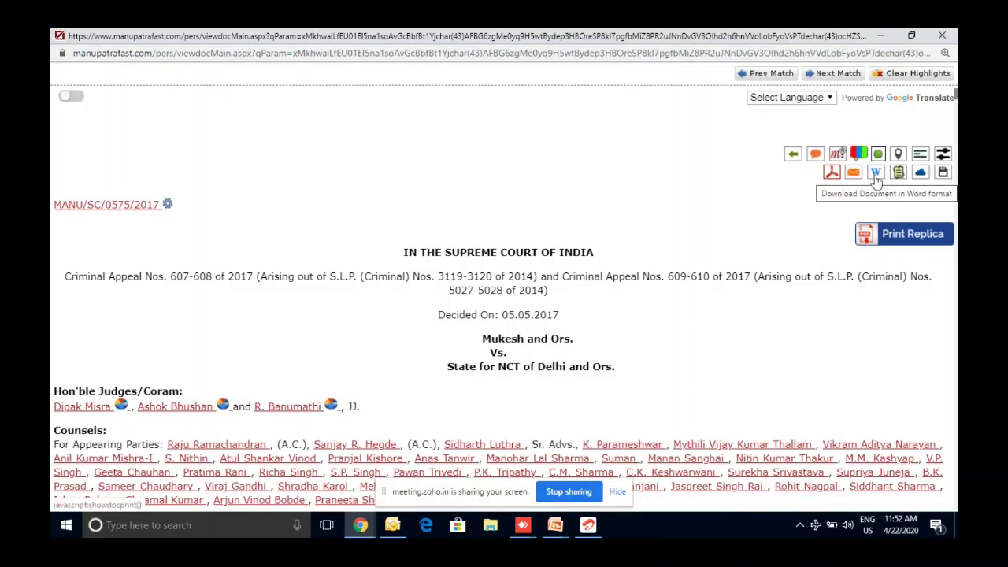
pyautogui.click(939, 181)
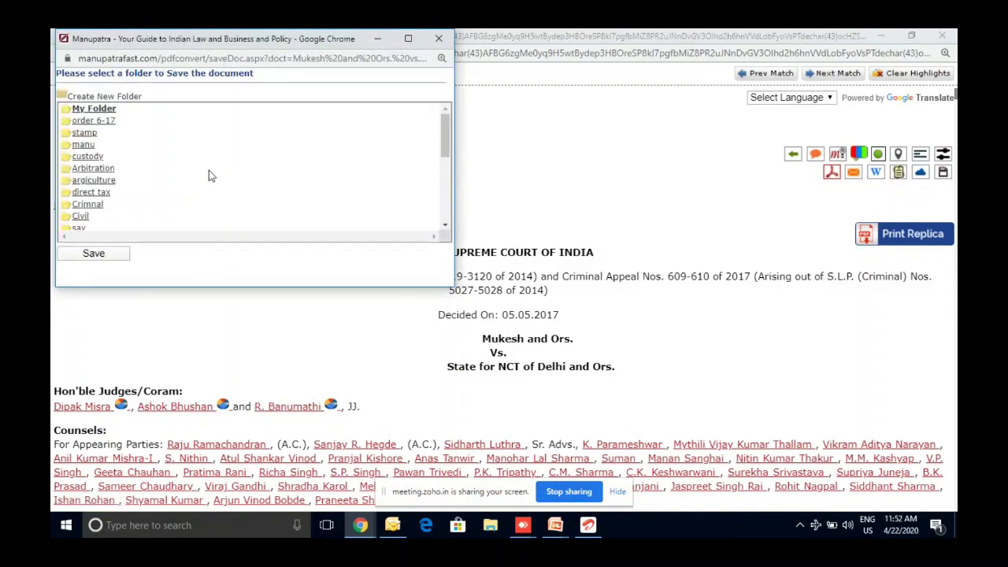
pyautogui.click(96, 159)
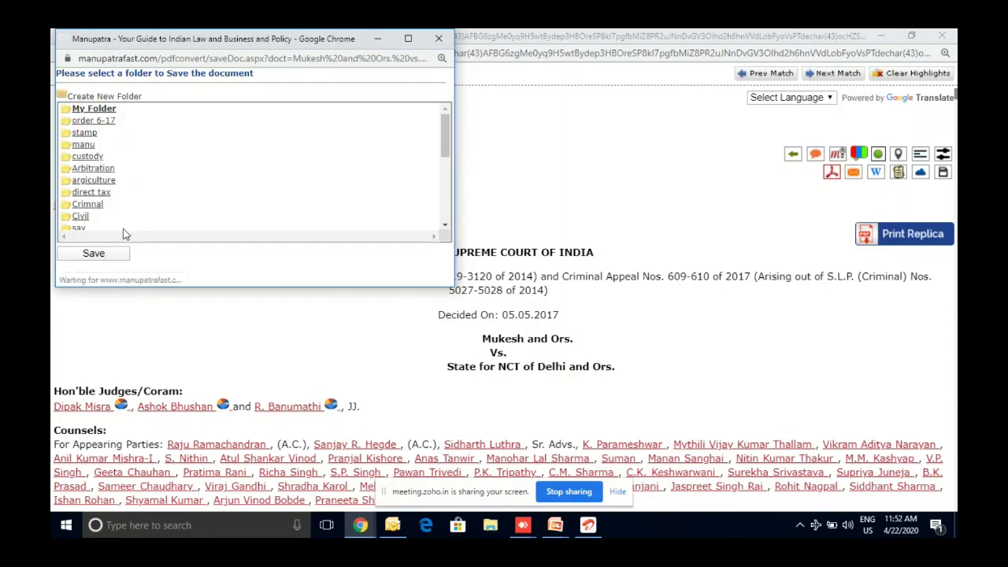
pyautogui.click(106, 252)
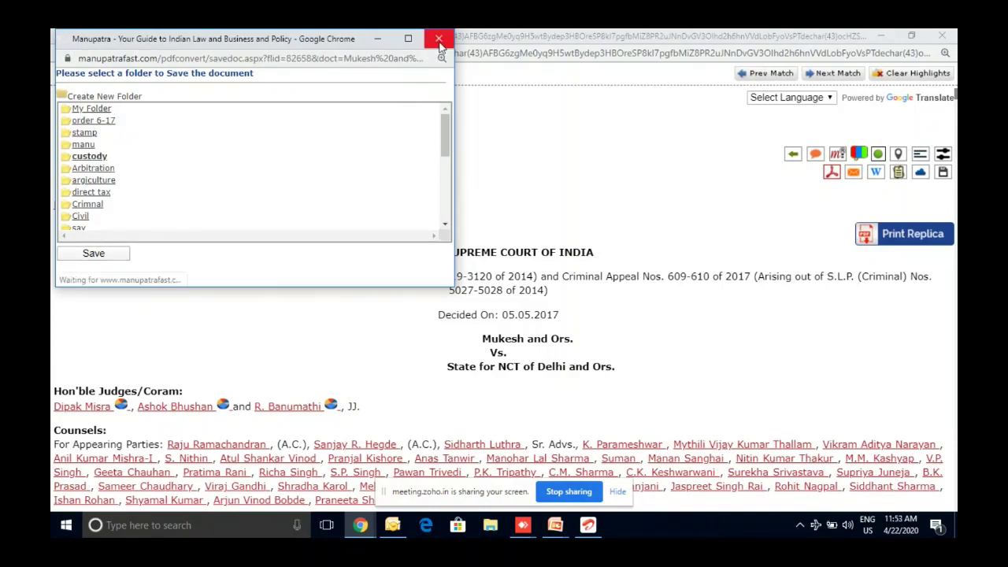
# Step: Switch to the Manupatra home page, view the folders in My Saved Docs, close the list, and return to the judgment
pyautogui.click(654, 39)
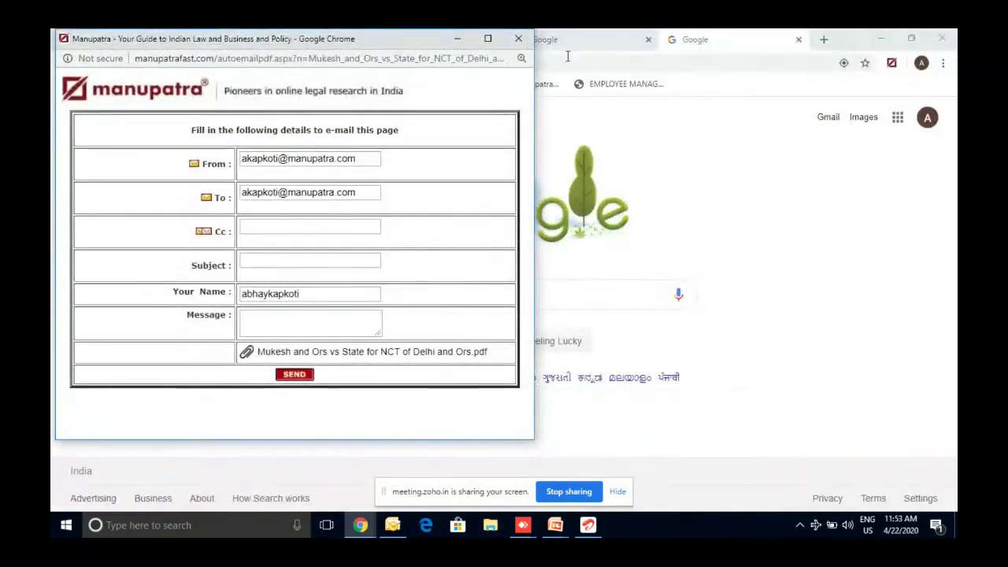
pyautogui.click(567, 57)
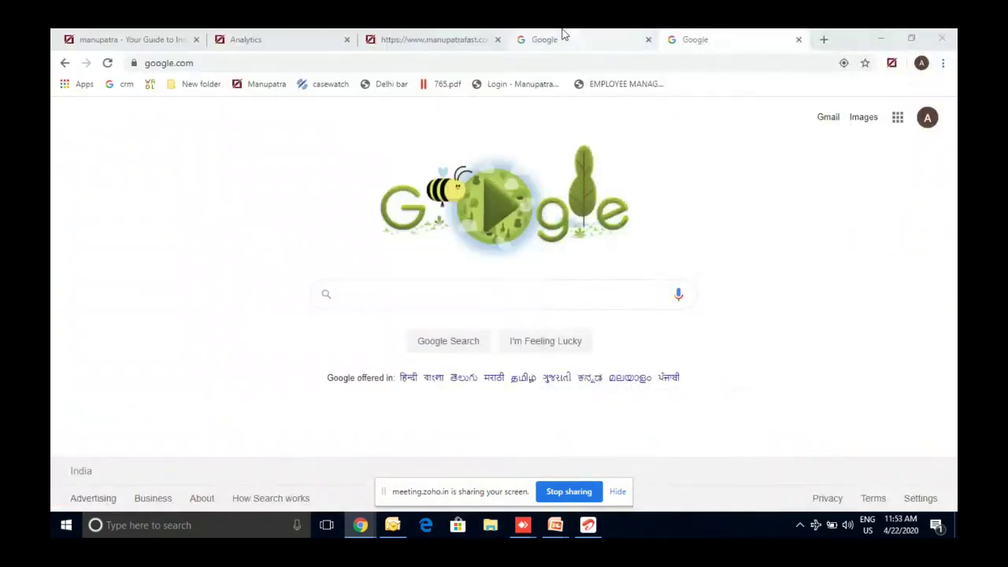
pyautogui.click(433, 39)
pyautogui.click(91, 37)
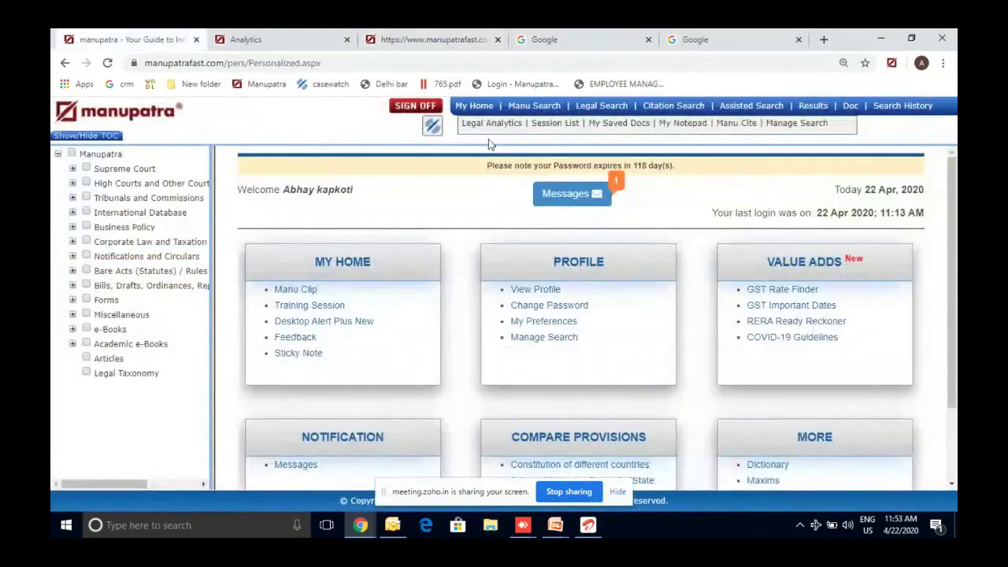
pyautogui.click(620, 125)
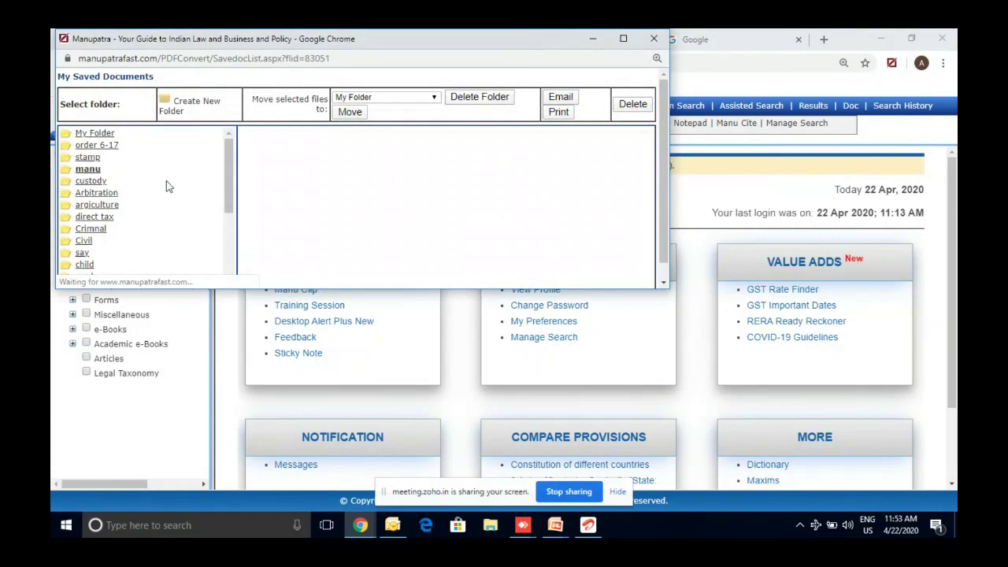
pyautogui.click(644, 44)
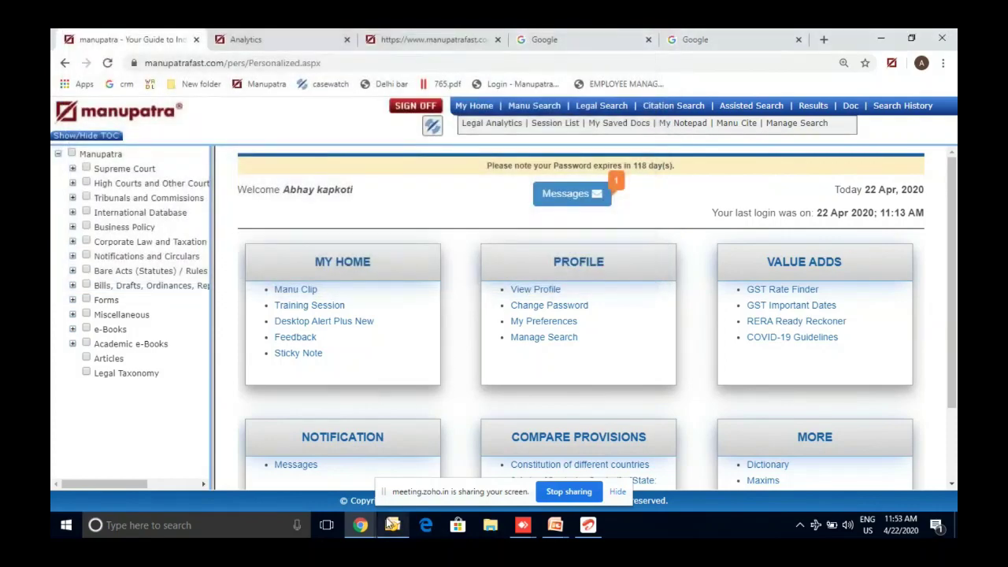
pyautogui.moveTo(360, 525)
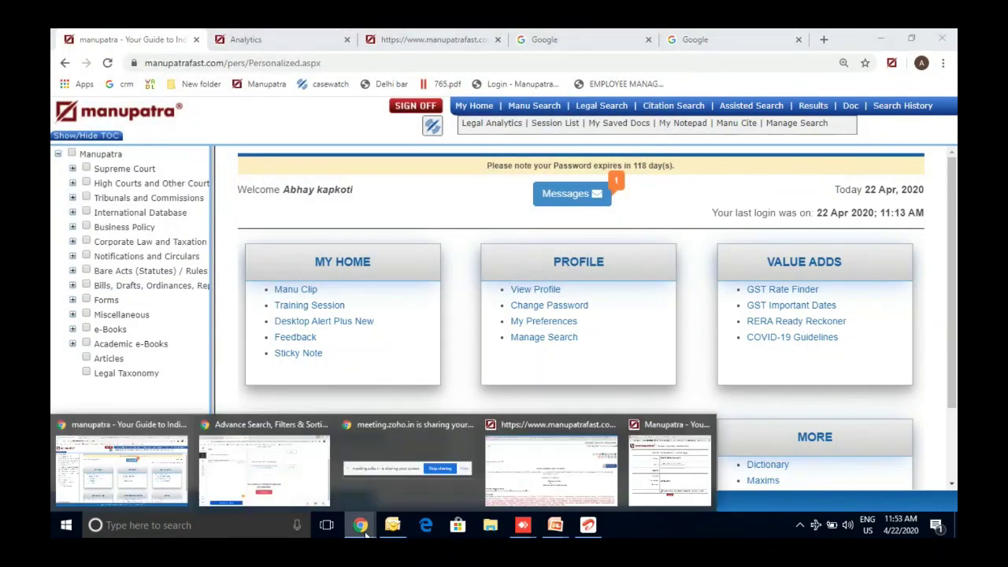
pyautogui.click(626, 469)
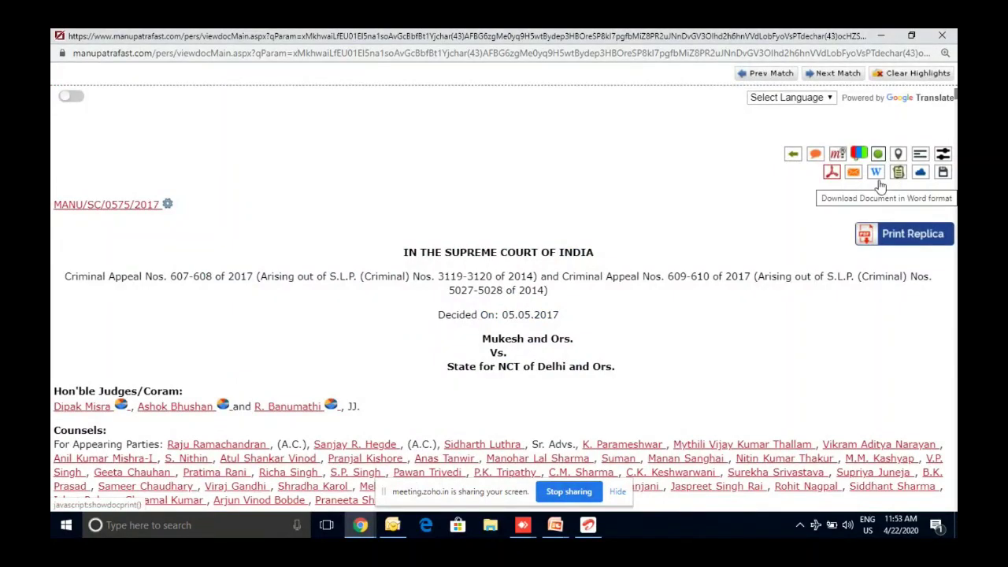
# Step: Bring up the Judis English print replica of the judgment and maximize its PDF window
pyautogui.click(900, 240)
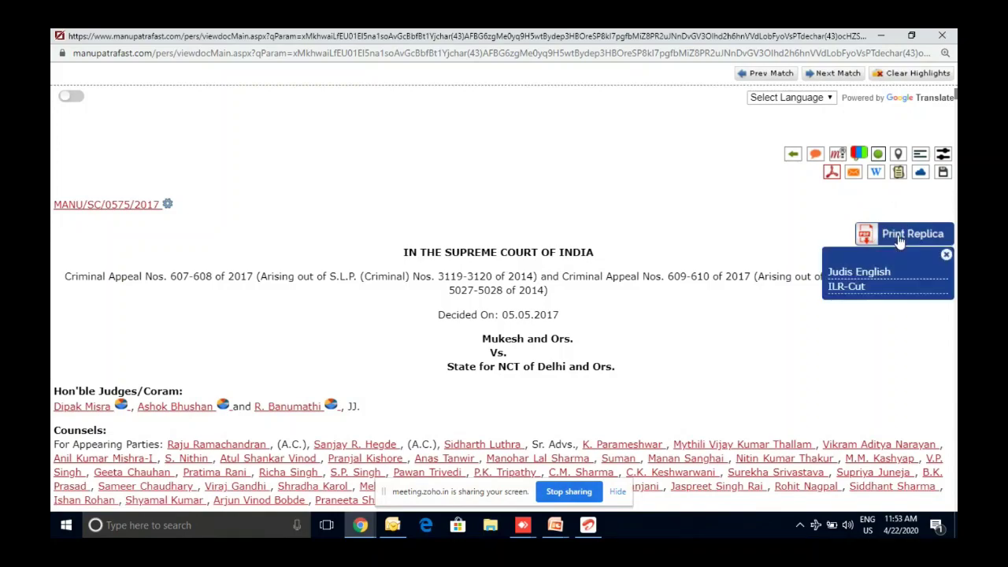
pyautogui.click(862, 273)
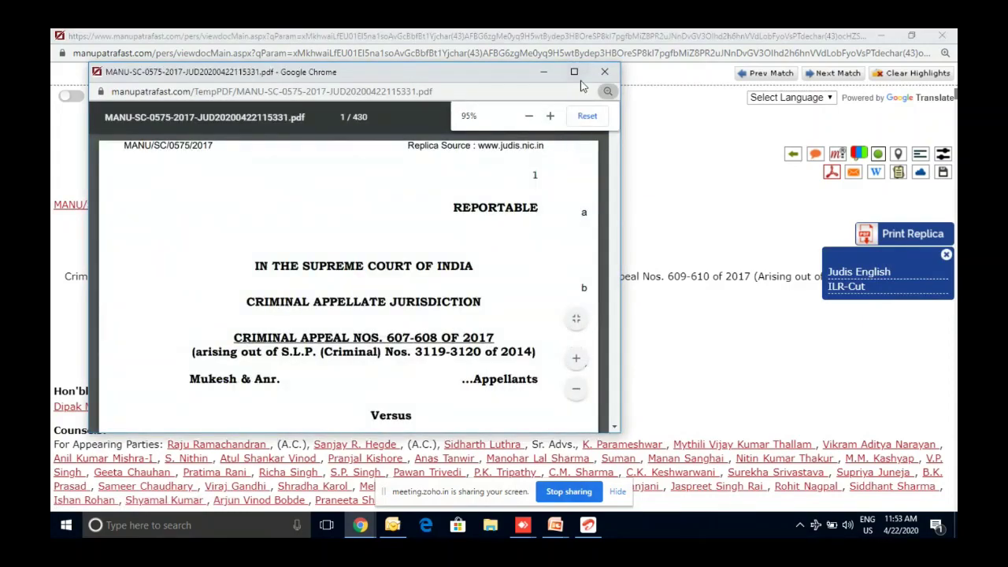
pyautogui.click(575, 75)
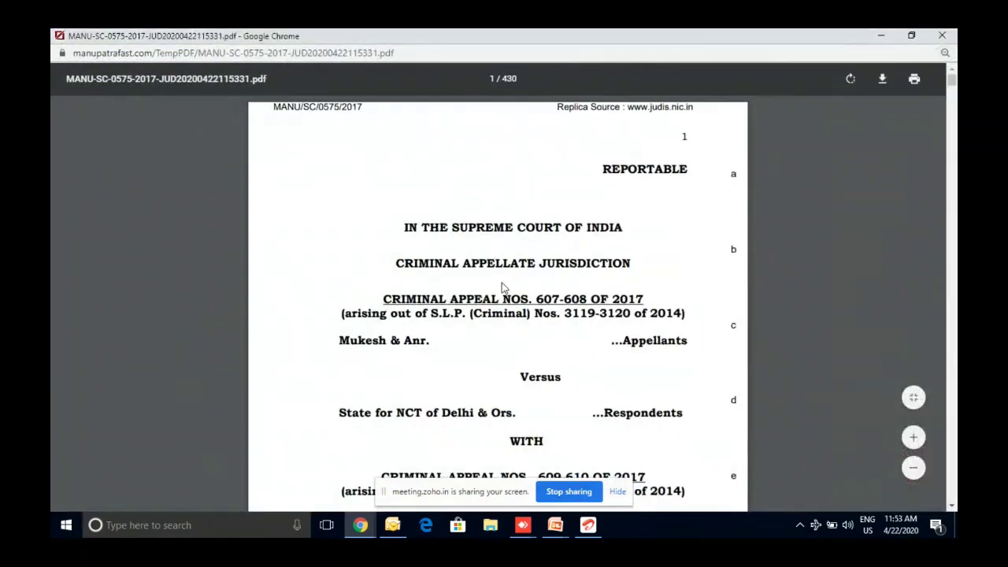
# Step: Read through the opening pages of the replica PDF, then close it along with the list of print replicas
pyautogui.scroll(-3, 538, 223)
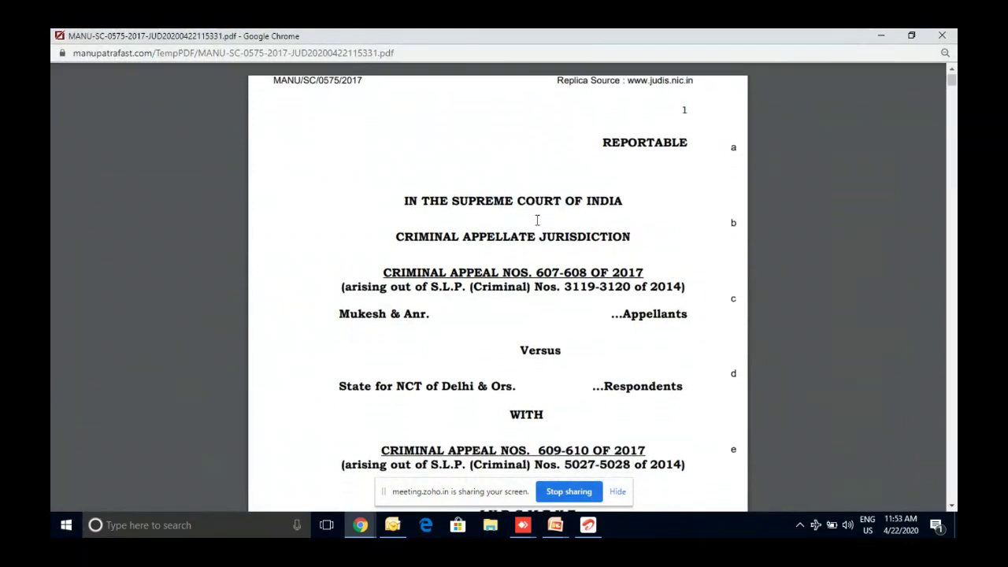
pyautogui.scroll(-1, 537, 222)
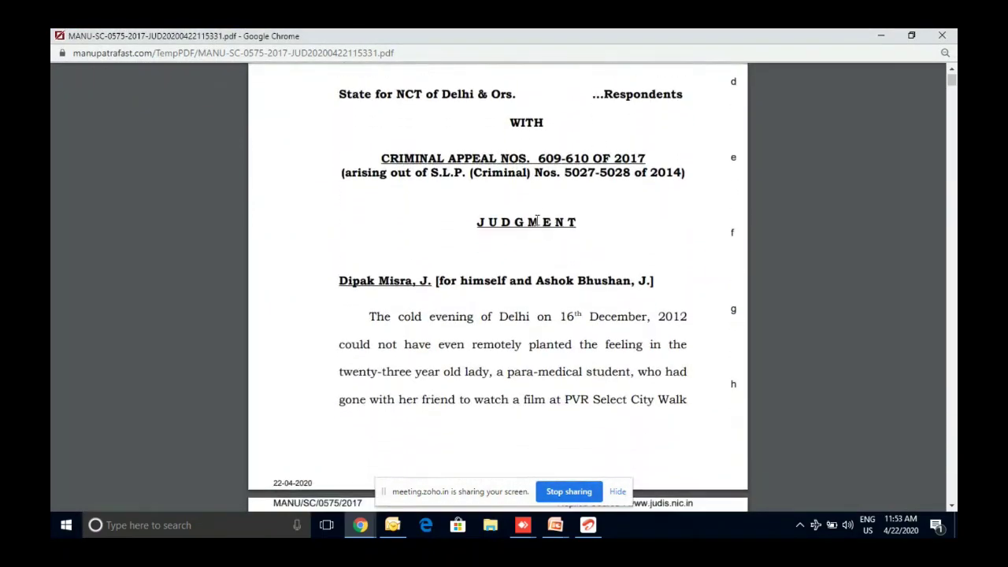
pyautogui.scroll(-4, 538, 220)
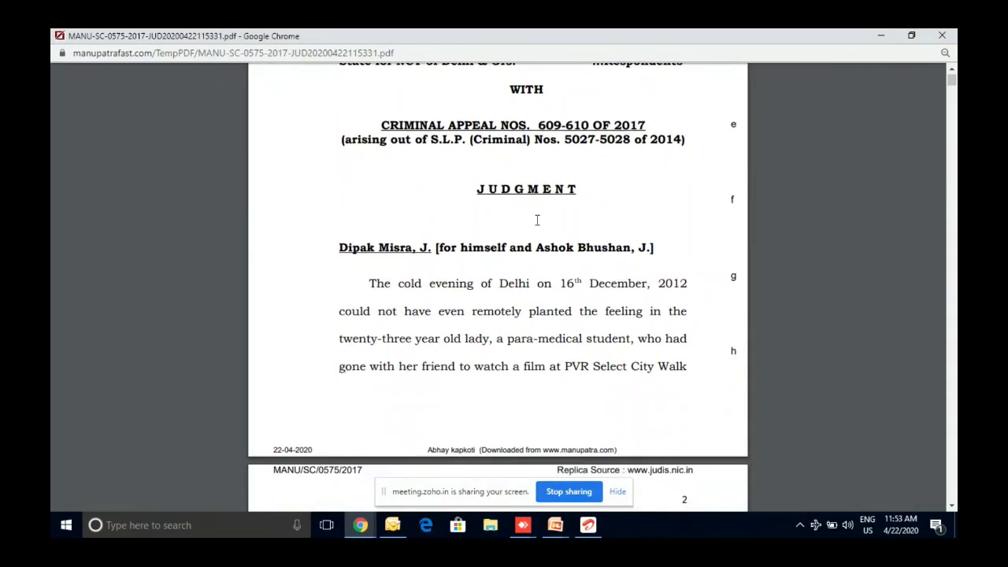
pyautogui.scroll(-5, 537, 220)
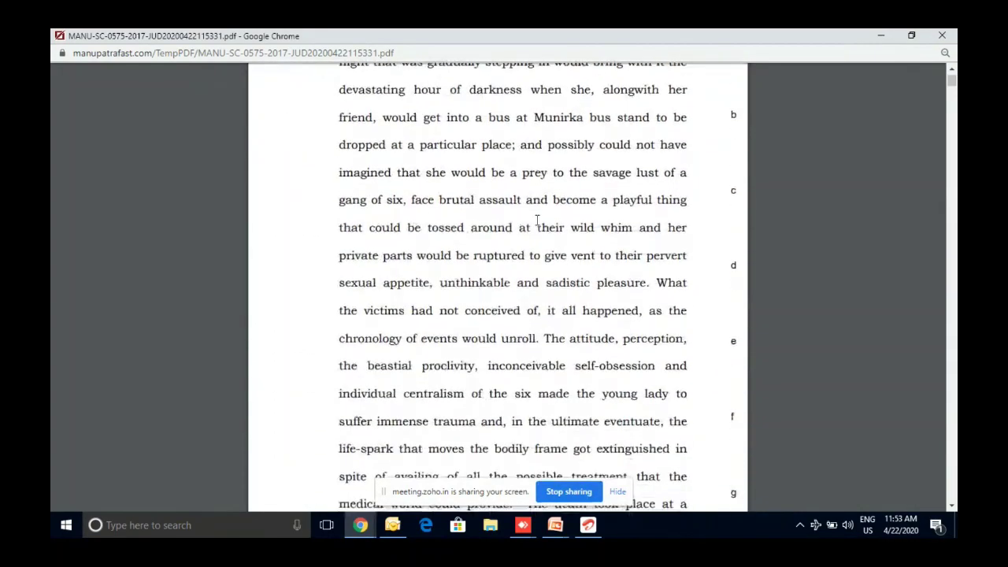
pyautogui.scroll(9, 537, 220)
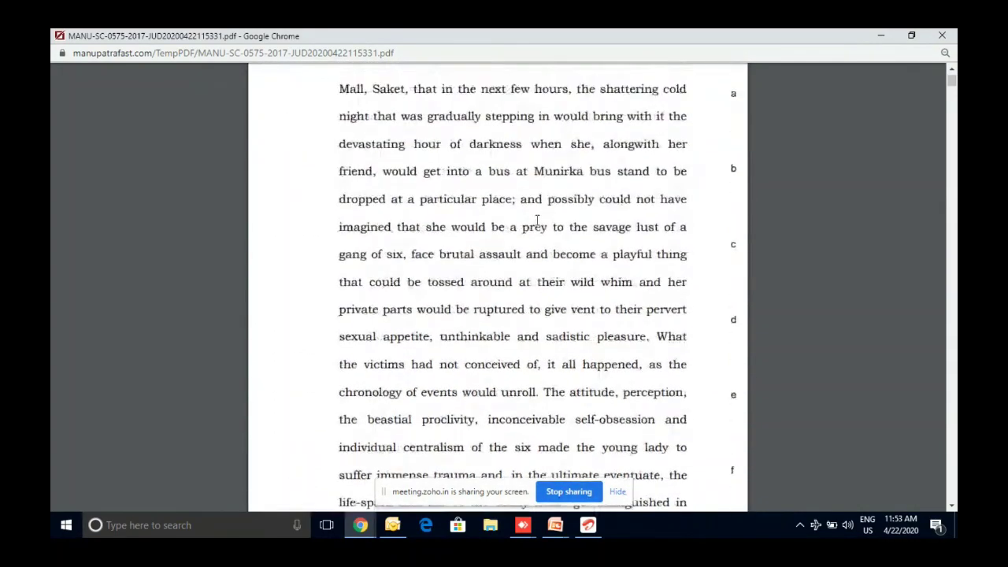
pyautogui.scroll(-3, 537, 220)
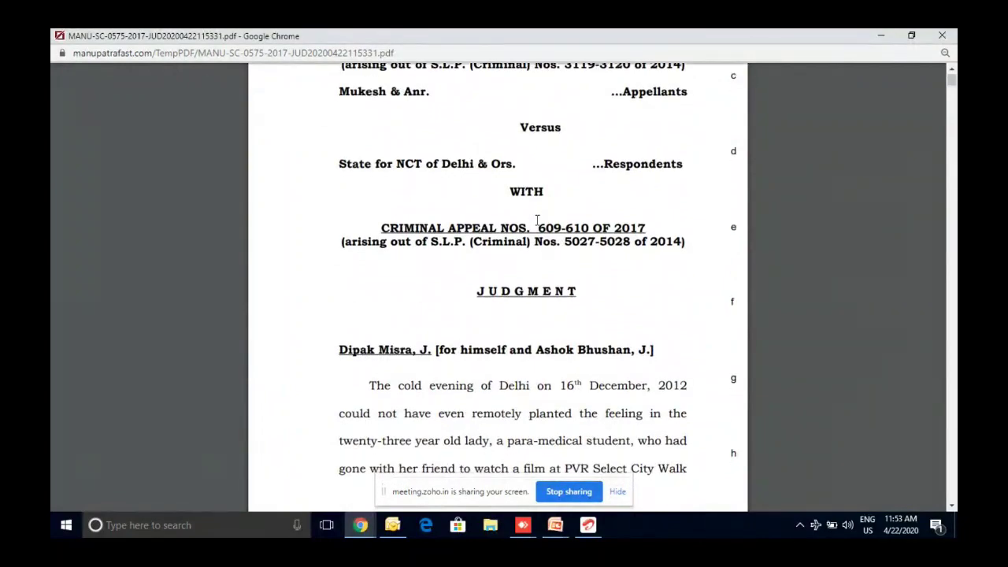
pyautogui.scroll(-4, 537, 221)
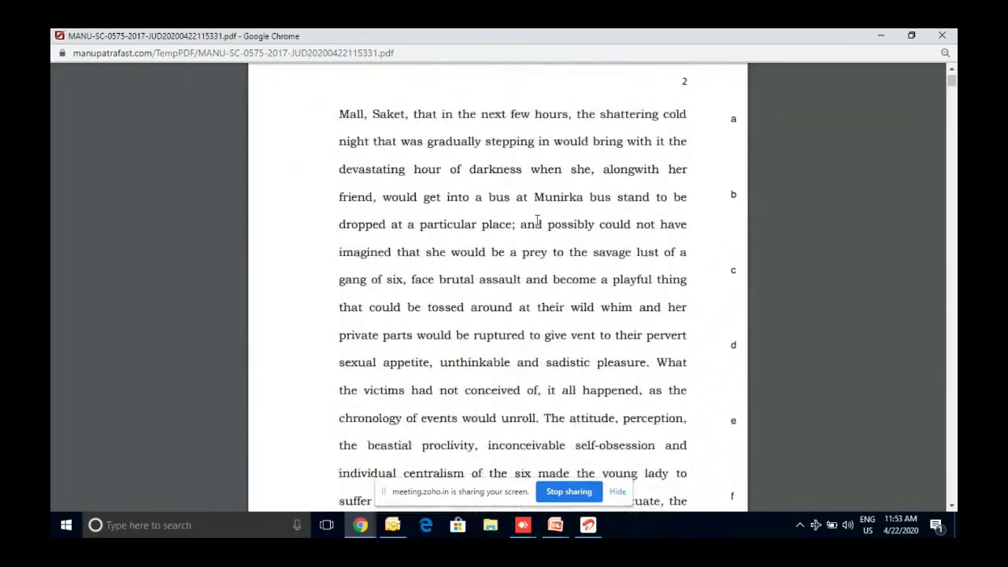
pyautogui.scroll(-2, 537, 220)
pyautogui.scroll(-6, 537, 221)
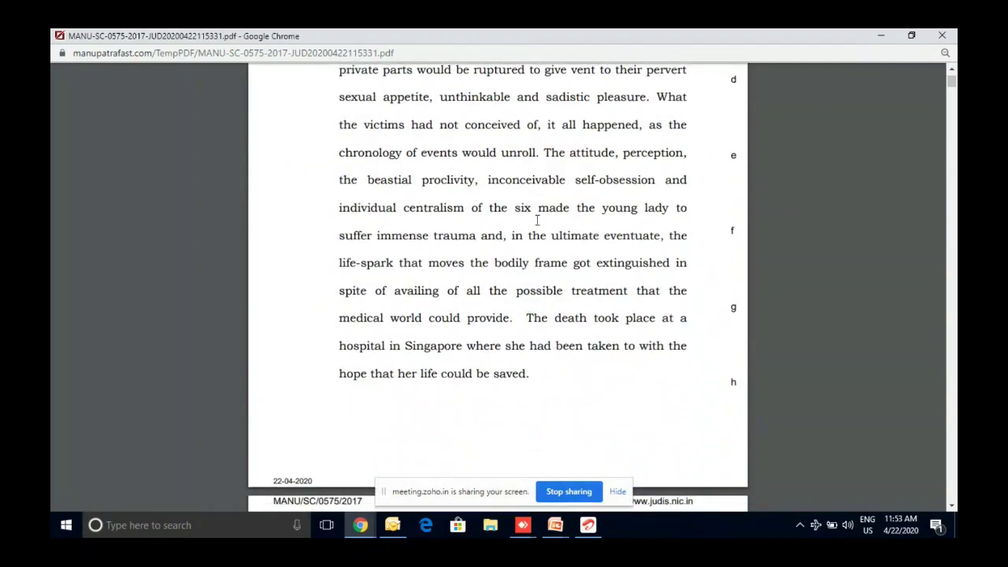
pyautogui.scroll(-2, 537, 220)
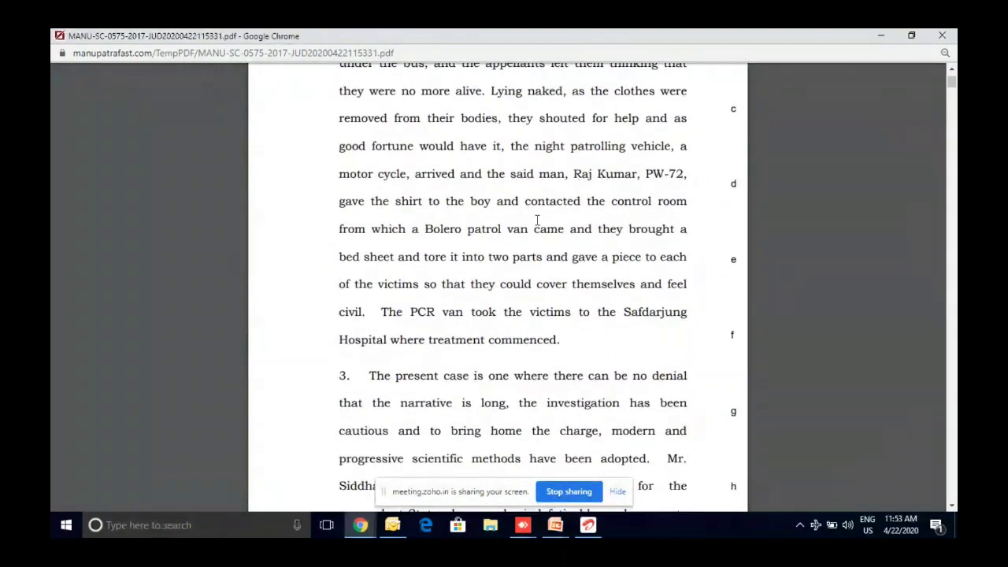
pyautogui.scroll(-3, 537, 221)
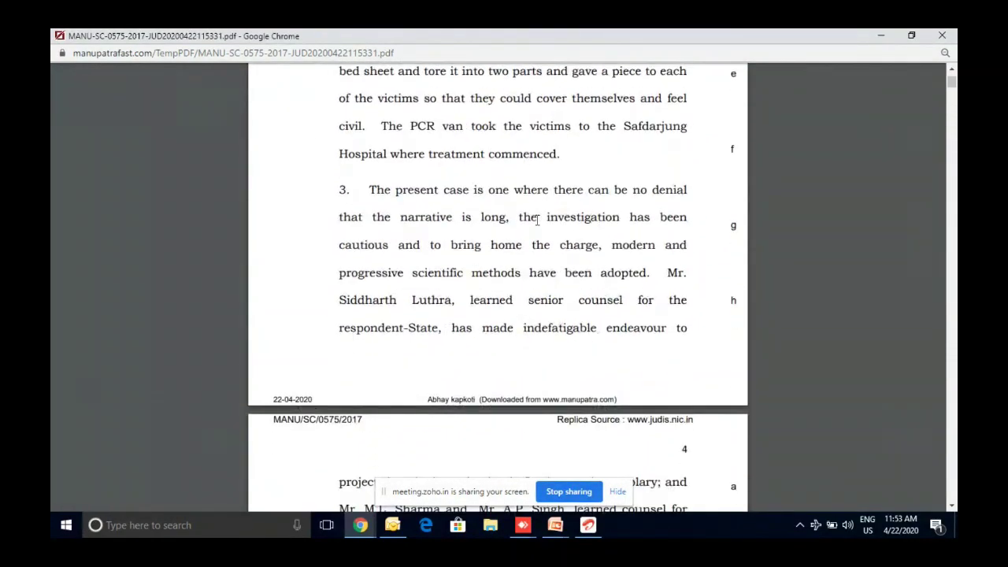
pyautogui.scroll(-3, 538, 221)
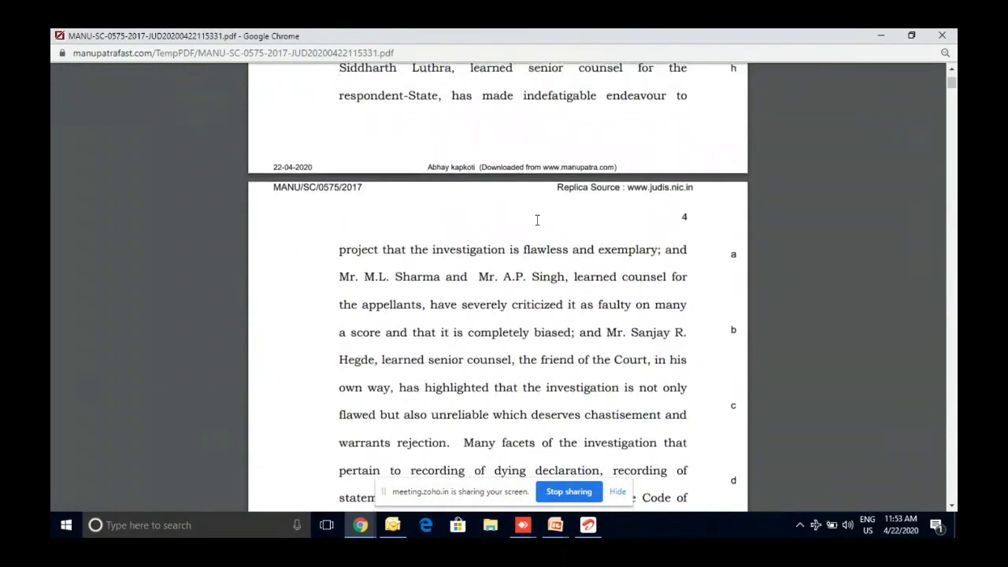
pyautogui.scroll(15, 537, 221)
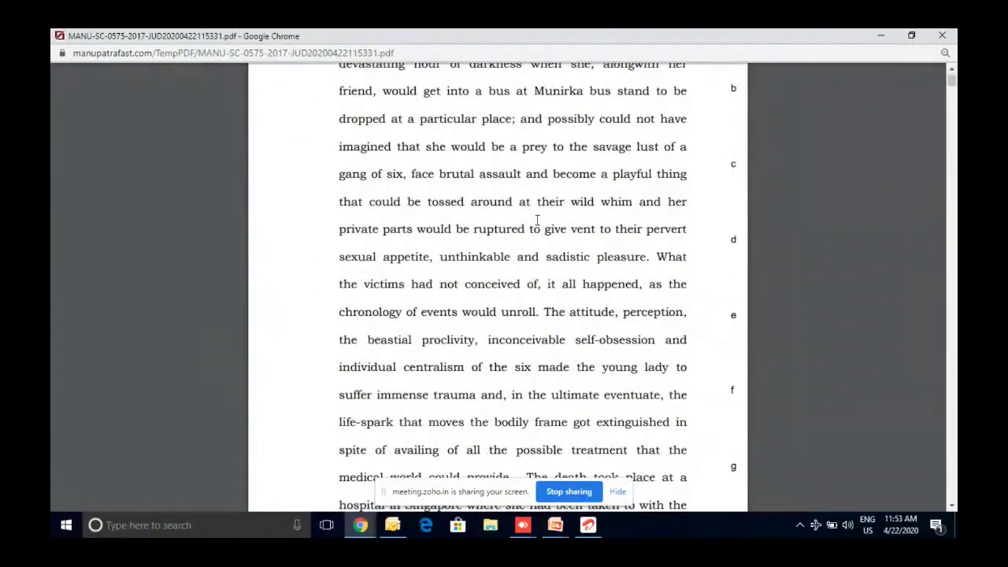
pyautogui.click(942, 35)
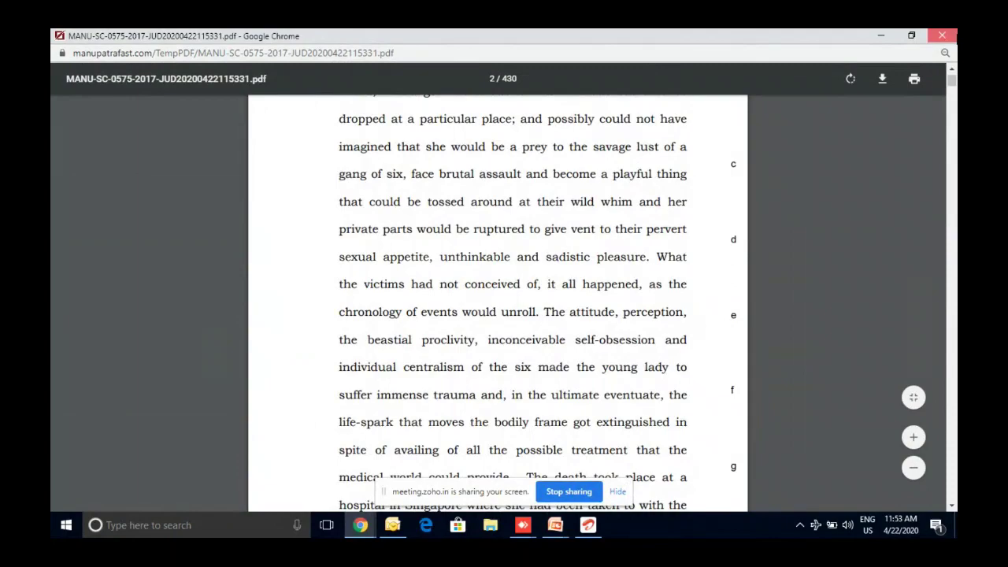
pyautogui.click(947, 256)
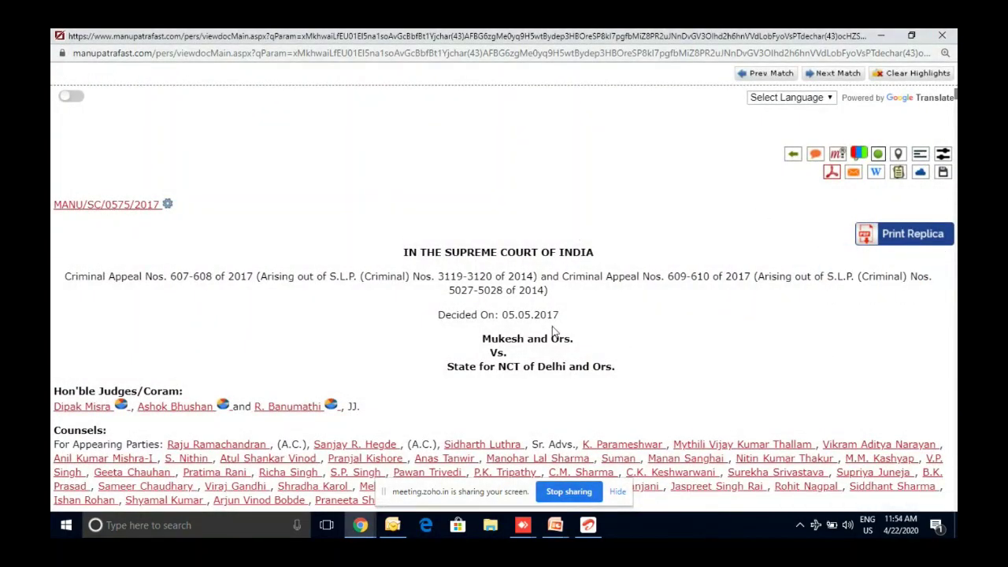
# Step: Close the judgment window and return to the "gender justice" results in Analytics
pyautogui.scroll(-3, 553, 331)
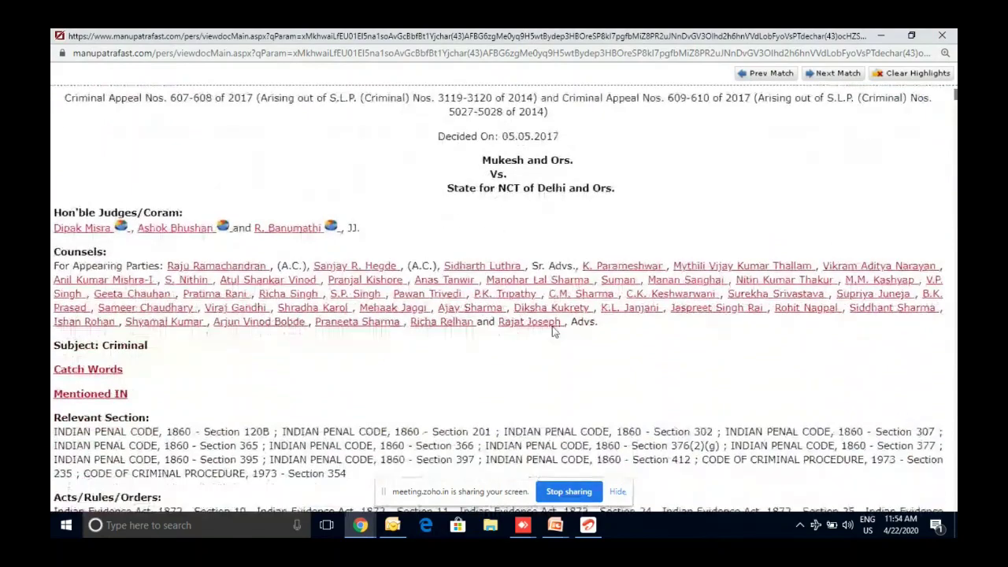
pyautogui.hotkey('ctrl', 'w')
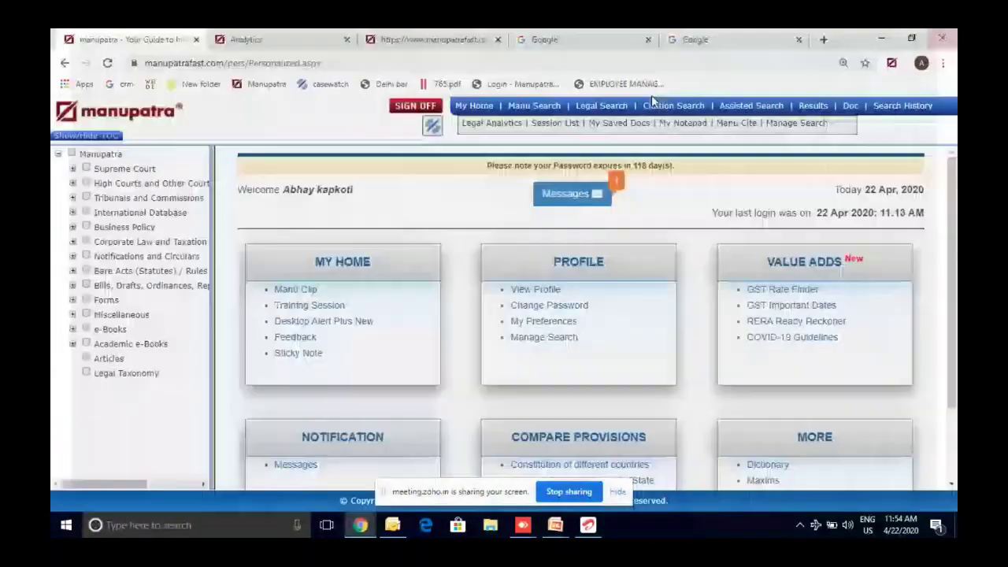
pyautogui.click(276, 38)
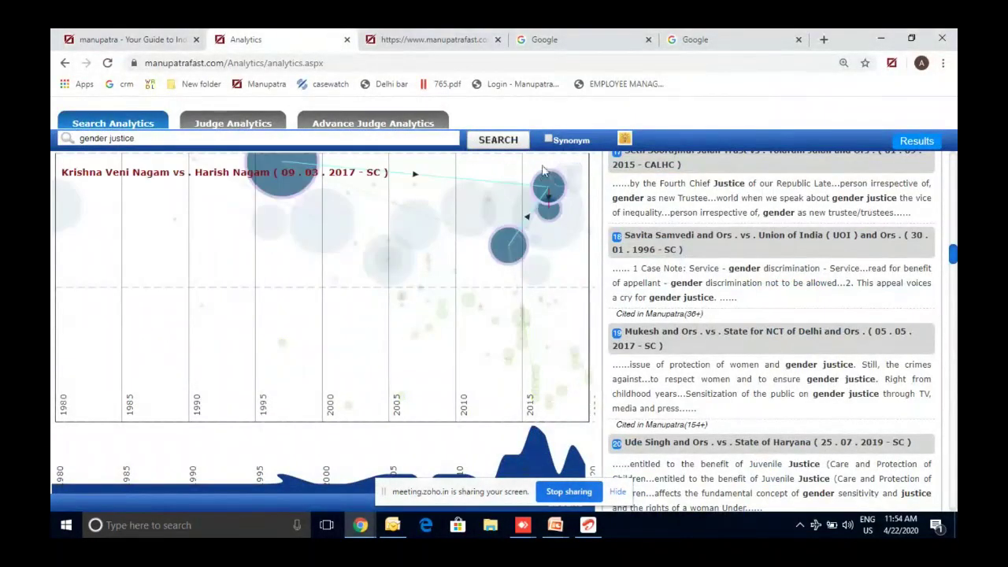
# Step: Look over the Supreme Court judge list in Judge Analytics and in Advance Judge Analytics
pyautogui.click(223, 129)
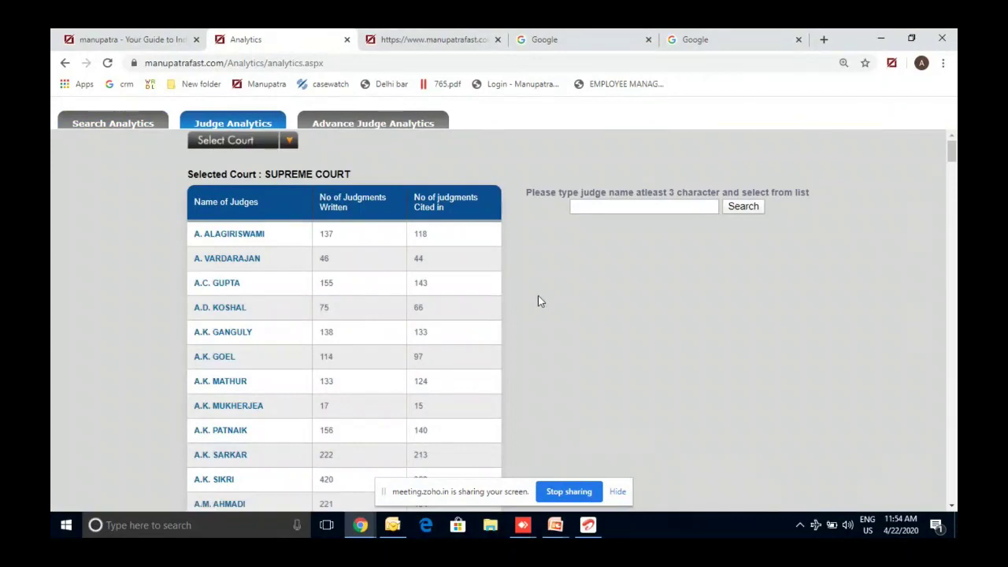
pyautogui.click(398, 129)
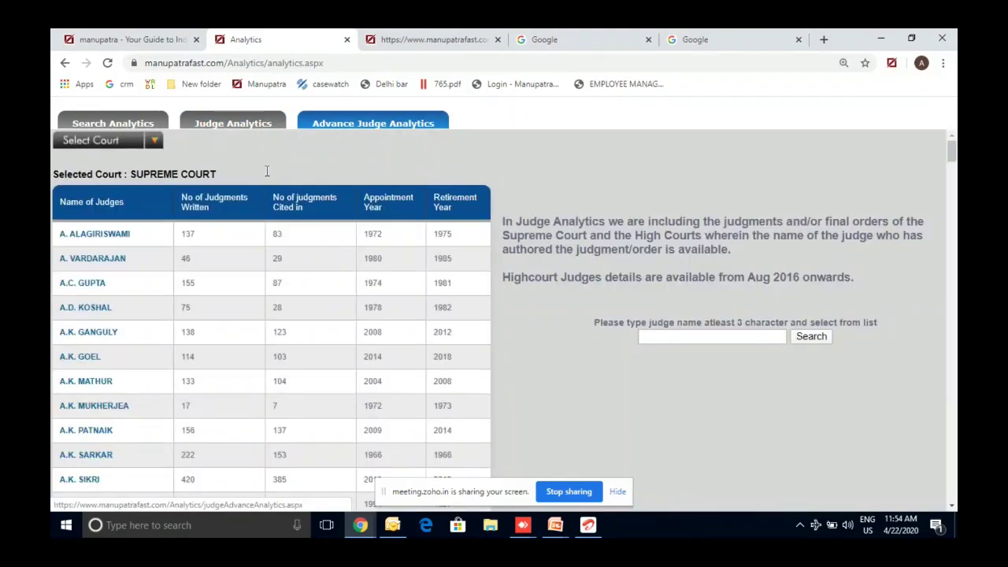
pyautogui.click(225, 177)
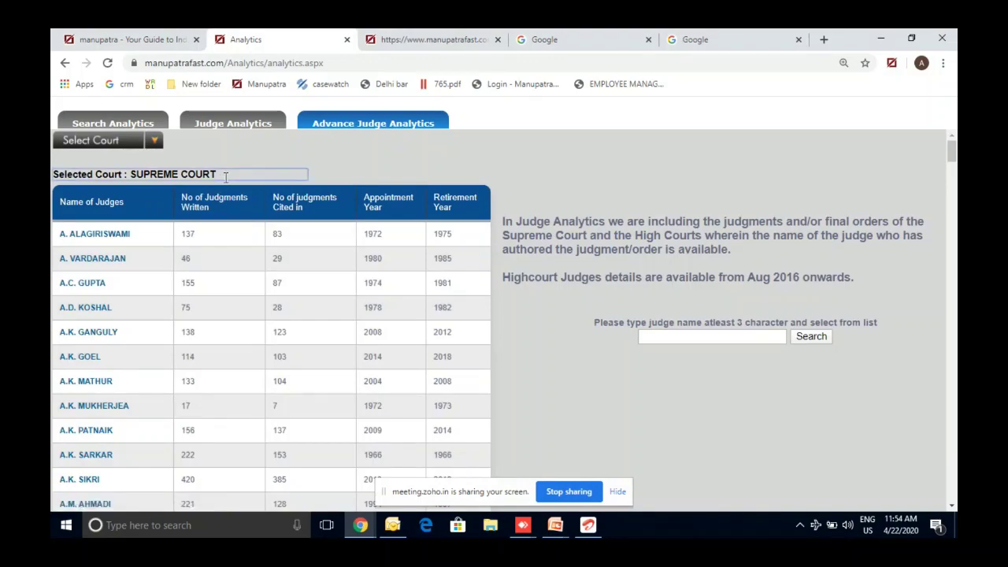
pyautogui.click(489, 183)
pyautogui.scroll(-1, 488, 183)
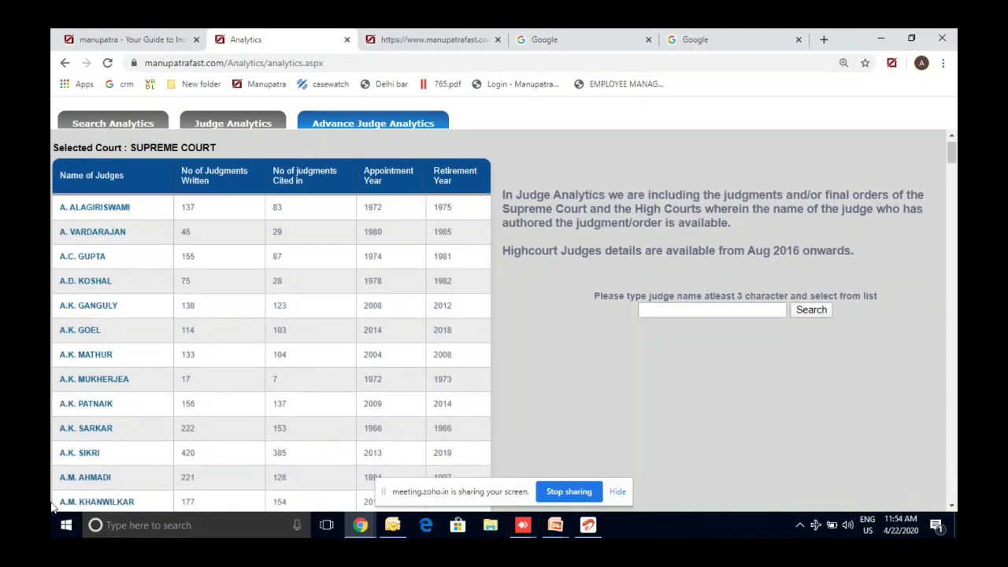
# Step: Load the advanced analytics for Supreme Court judge A.K. Sikri in a new browser tab and switch to it
pyautogui.rightClick(92, 453)
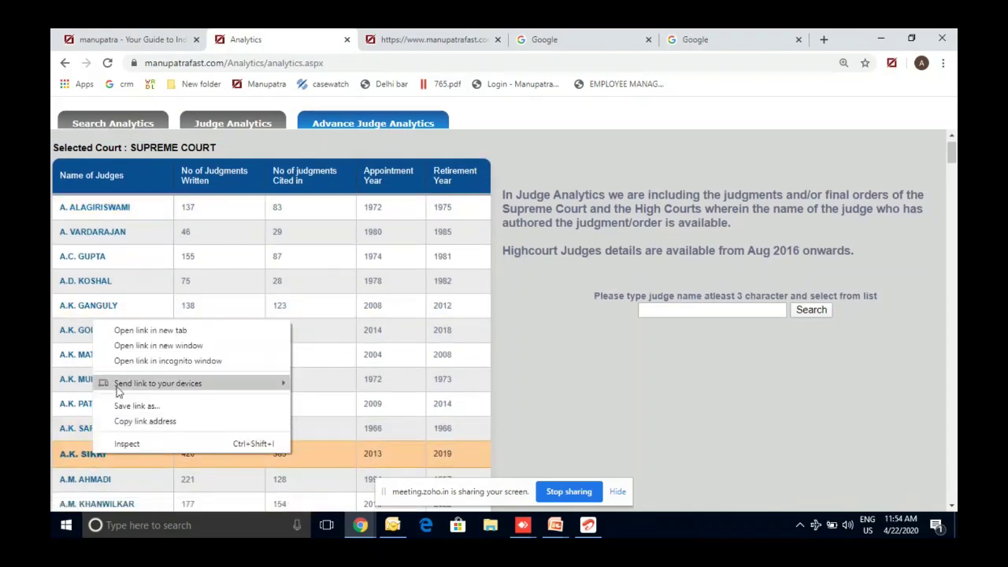
pyautogui.click(124, 331)
pyautogui.click(408, 34)
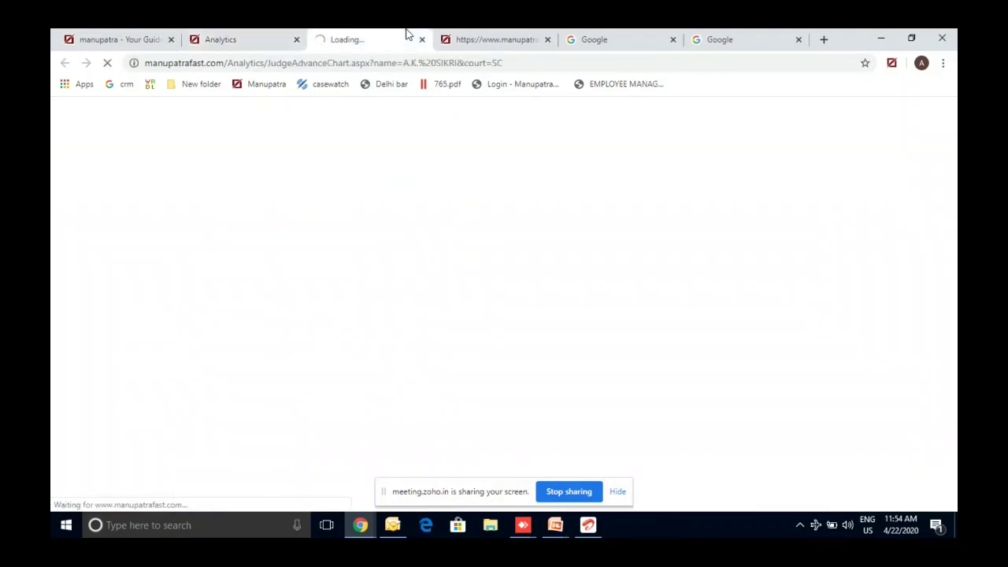
# Step: Close the unneeded Manupatra document tab and one Google tab, and return to the A.K. Sikri analytics page
pyautogui.click(546, 40)
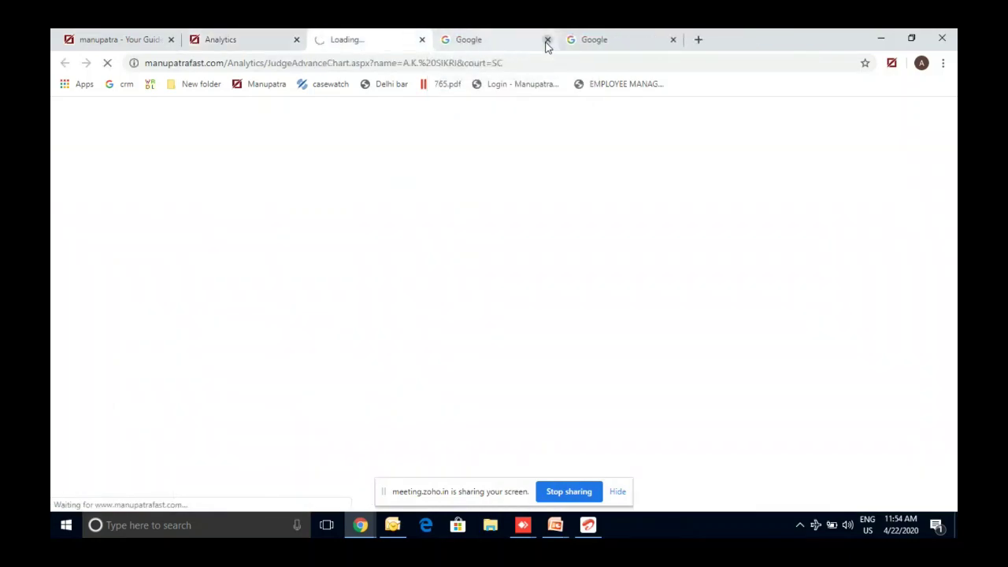
pyautogui.click(547, 41)
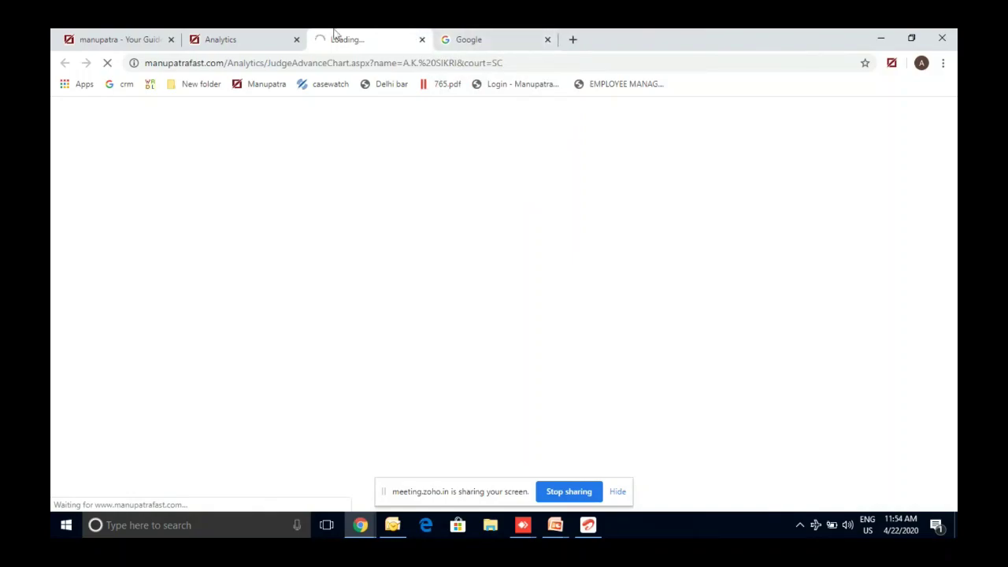
pyautogui.click(251, 36)
pyautogui.click(331, 35)
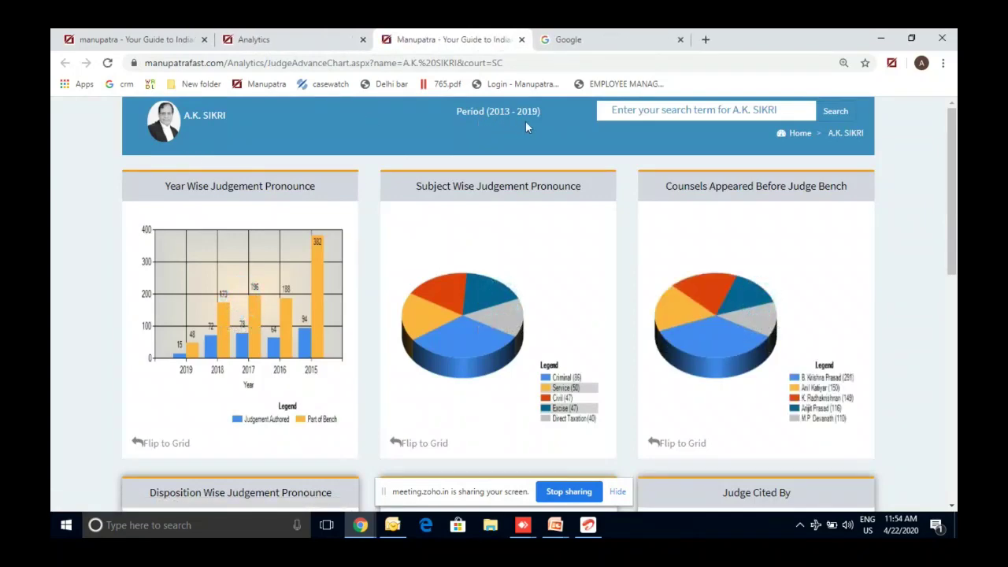
# Step: Show Year Wise Judgement Pronounce as a grid, view the judgments authored in 2019, and close their list
pyautogui.scroll(-1, 526, 126)
pyautogui.scroll(1, 525, 126)
pyautogui.click(149, 442)
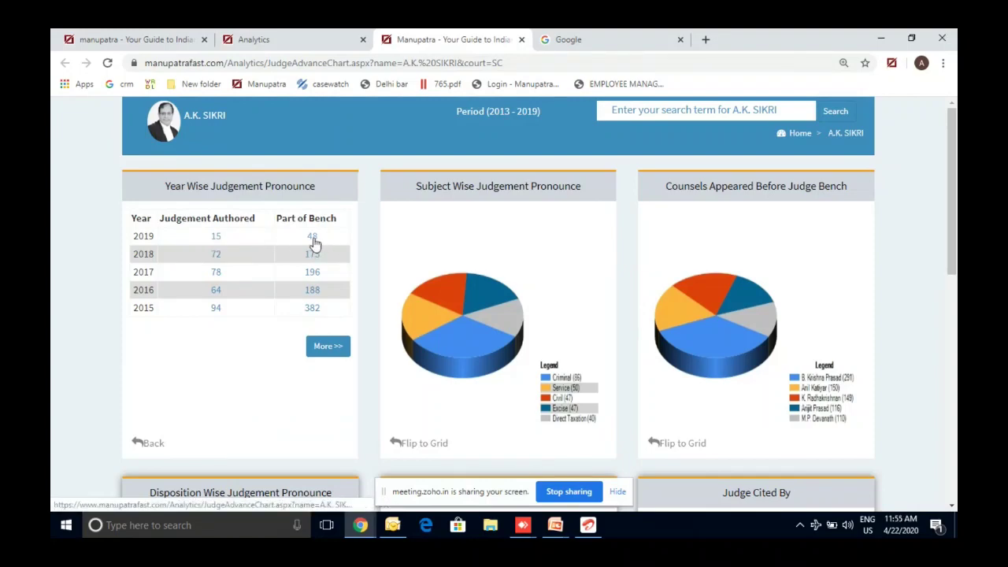
pyautogui.click(217, 238)
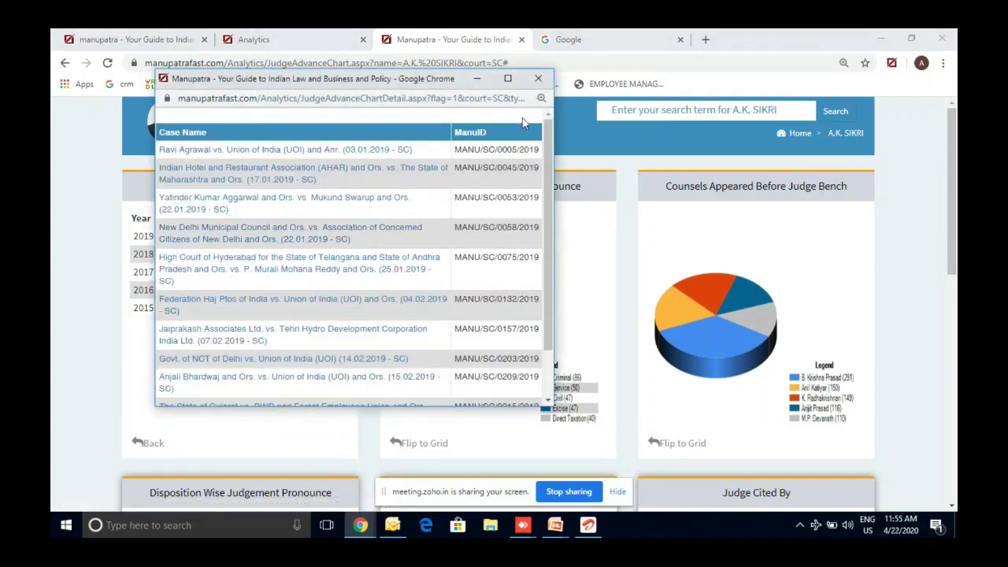
pyautogui.click(538, 81)
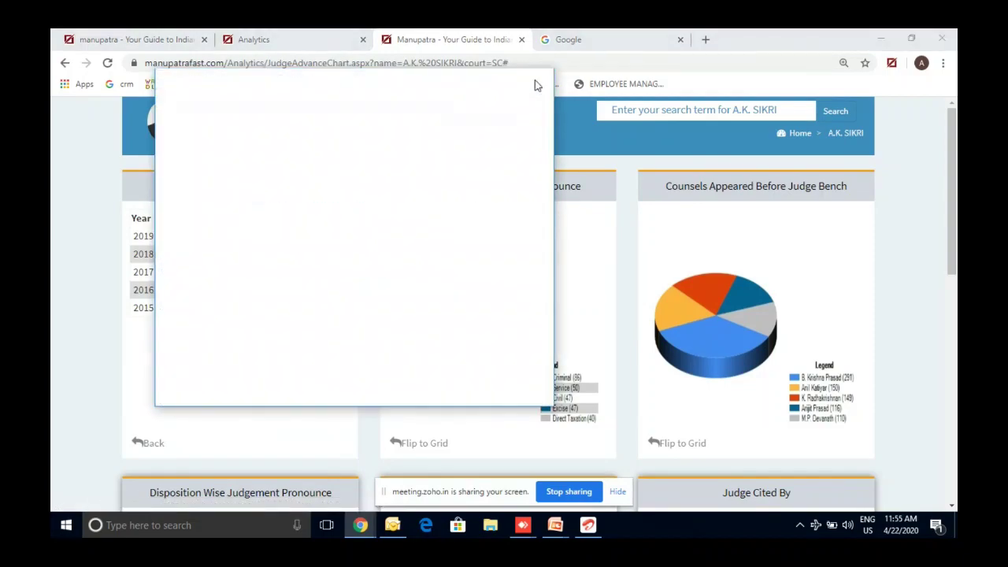
# Step: Show Subject Wise Judgement Pronounce as a grid, view its expanded subject list, and close that list
pyautogui.click(429, 444)
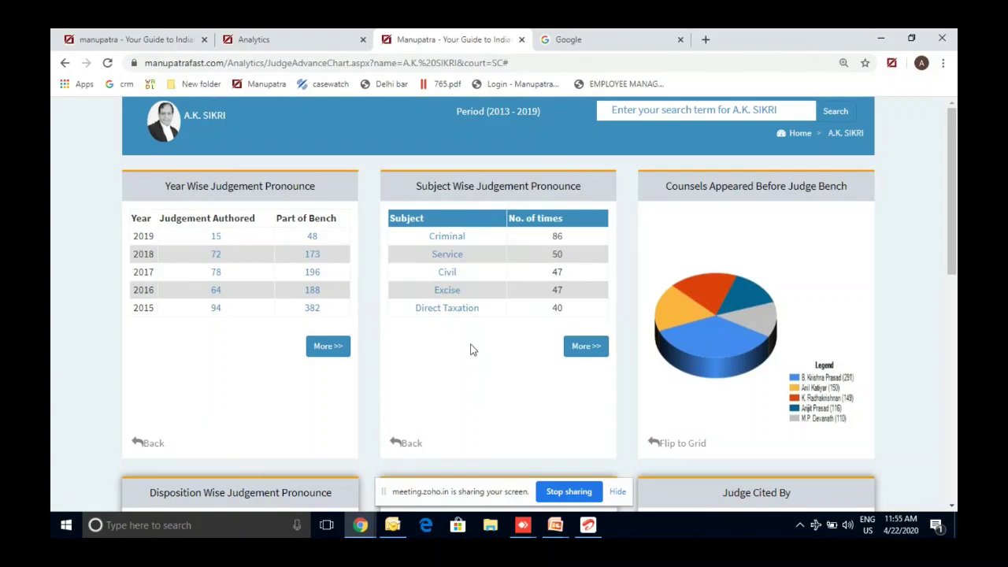
pyautogui.click(579, 353)
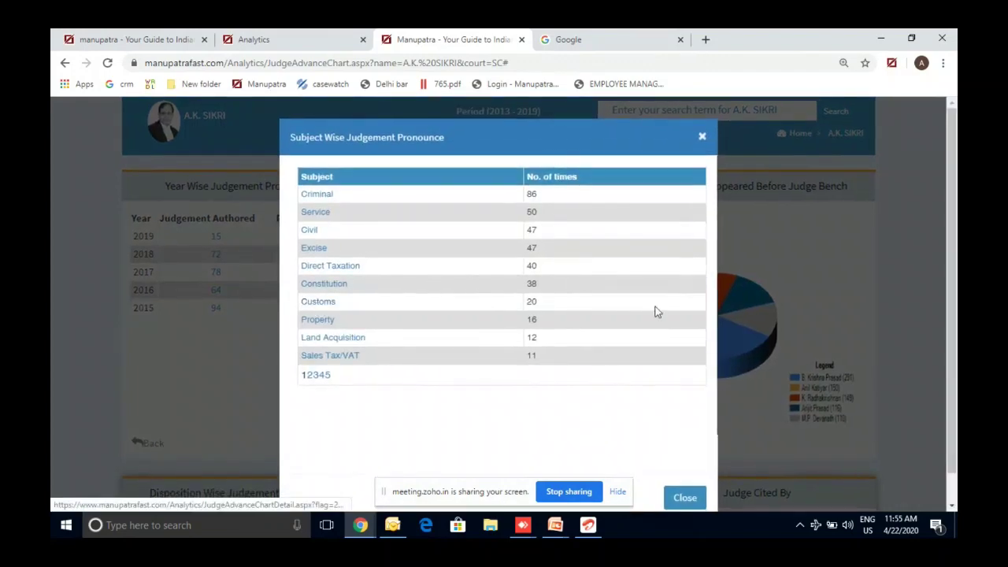
pyautogui.click(702, 142)
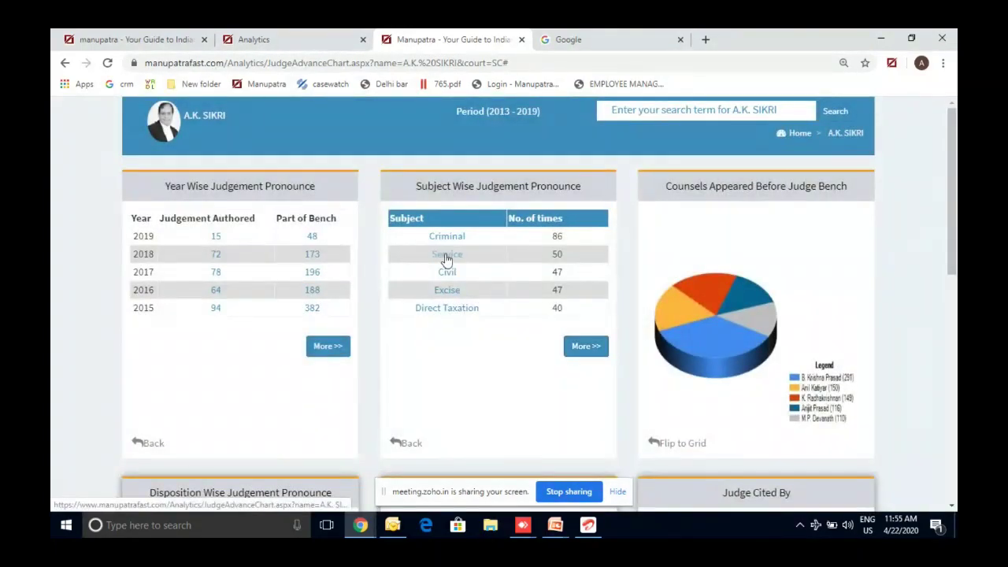
# Step: View the Service subject's judgments, close their list, and show Counsels Appeared Before Judge Bench as a grid
pyautogui.click(447, 256)
pyautogui.click(542, 85)
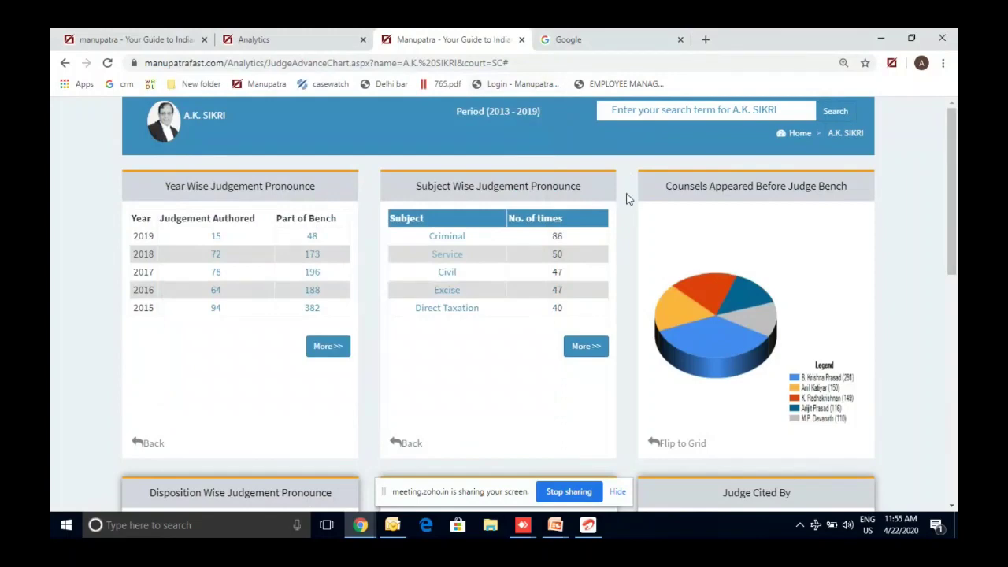
pyautogui.click(682, 445)
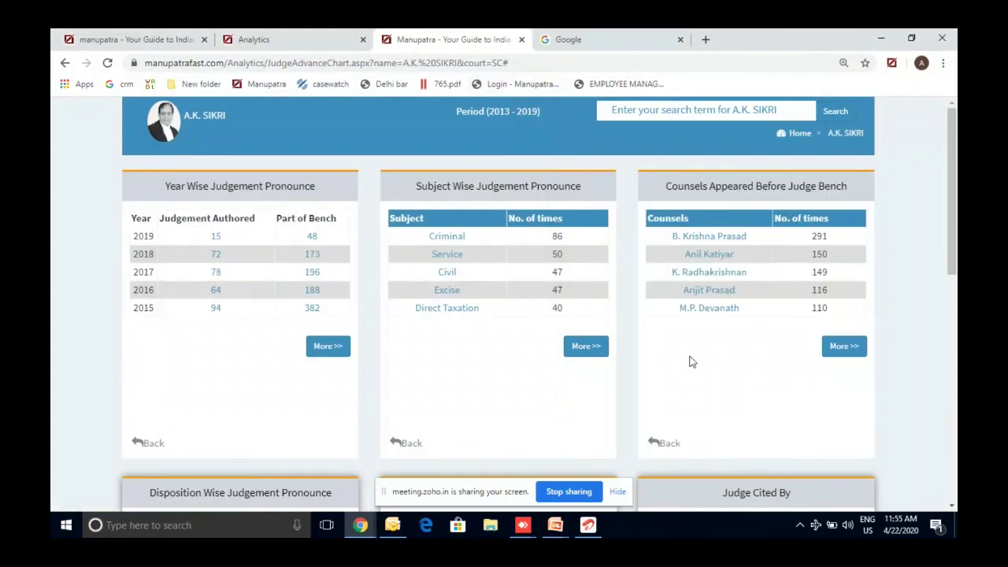
# Step: Show the Disposition Wise Judgement Pronounce chart as a grid
pyautogui.scroll(-1, 690, 362)
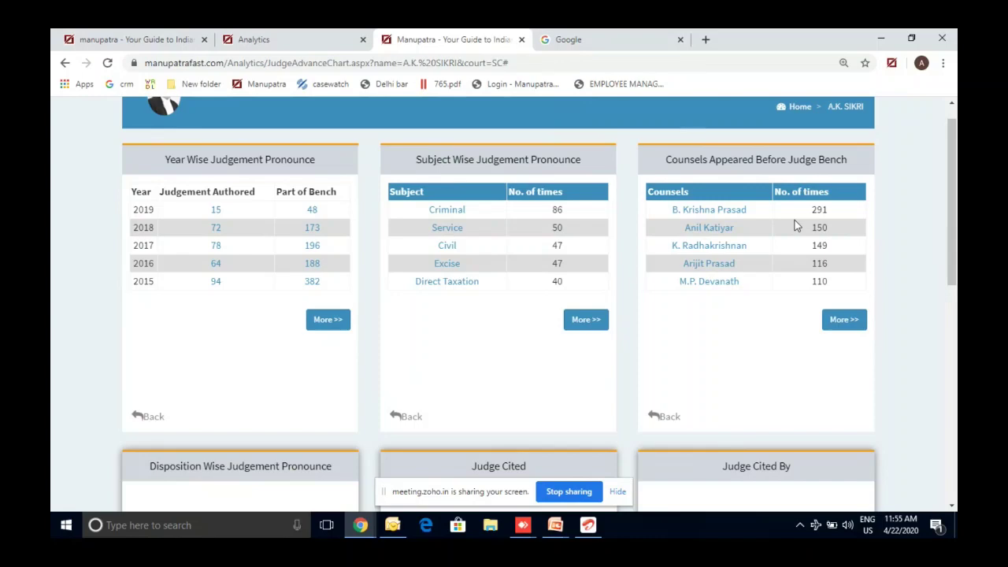
pyautogui.scroll(-3, 795, 226)
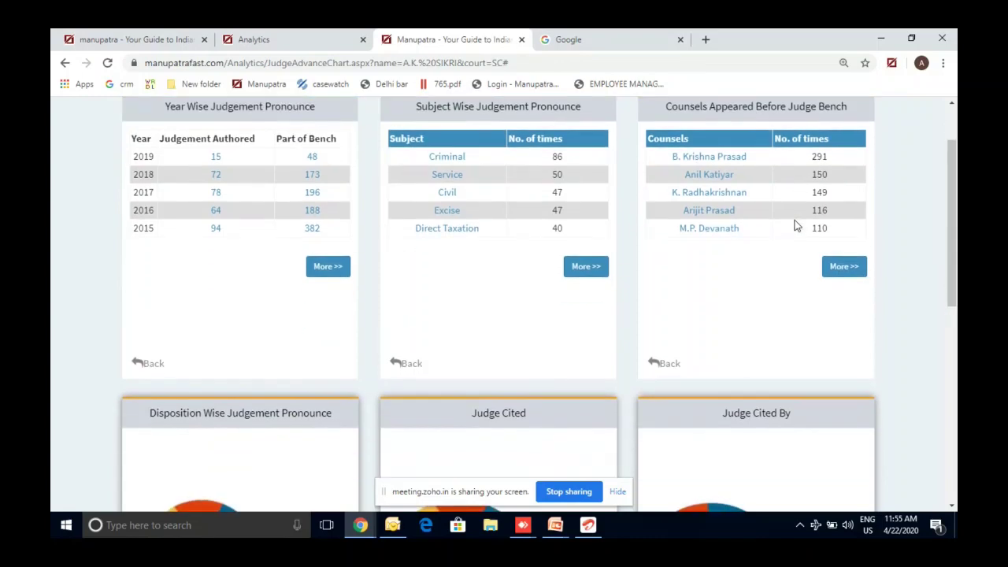
pyautogui.scroll(-2, 795, 226)
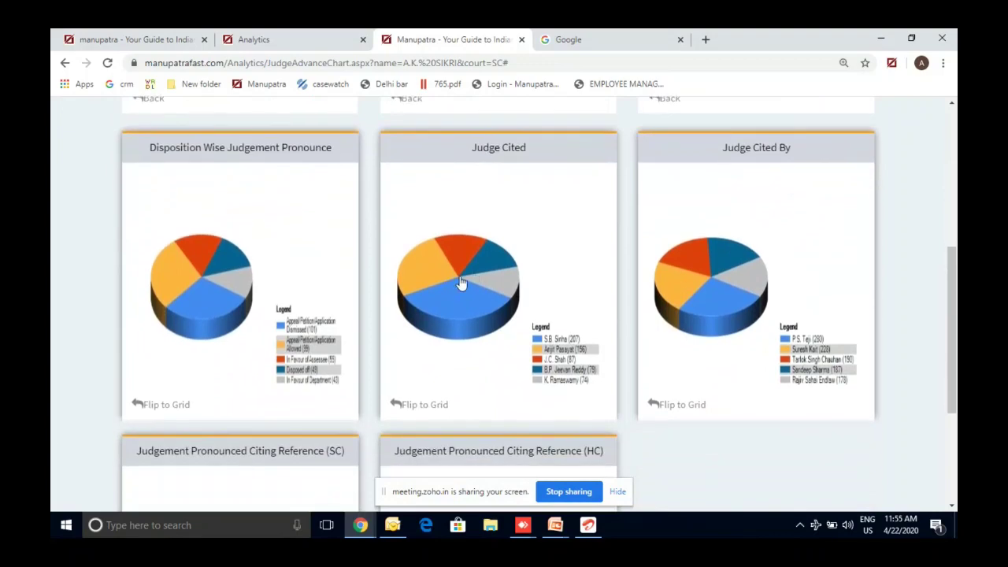
pyautogui.click(162, 405)
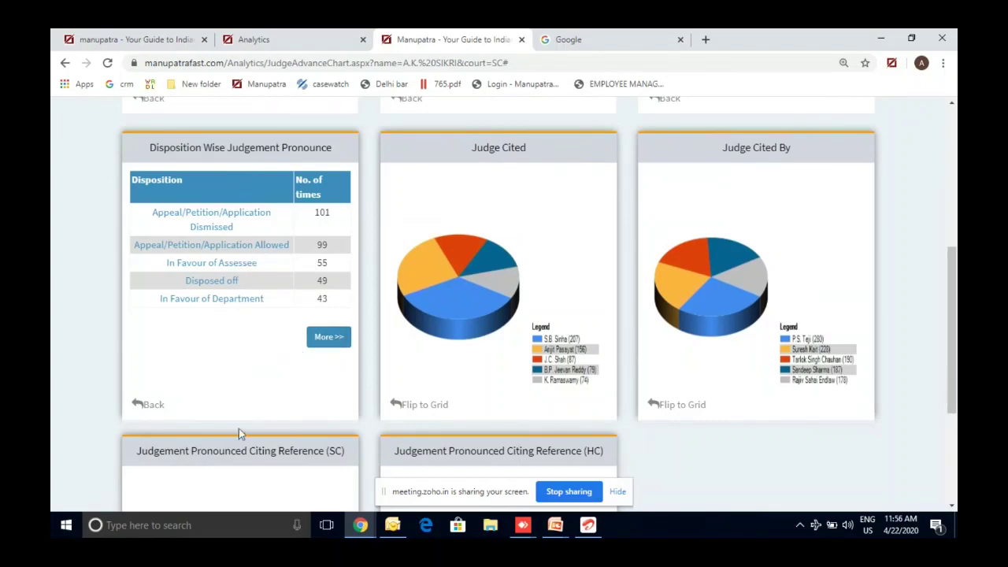
# Step: Show Judge Cited as a grid, view the judgments listed for its first judge, and close their list
pyautogui.click(437, 407)
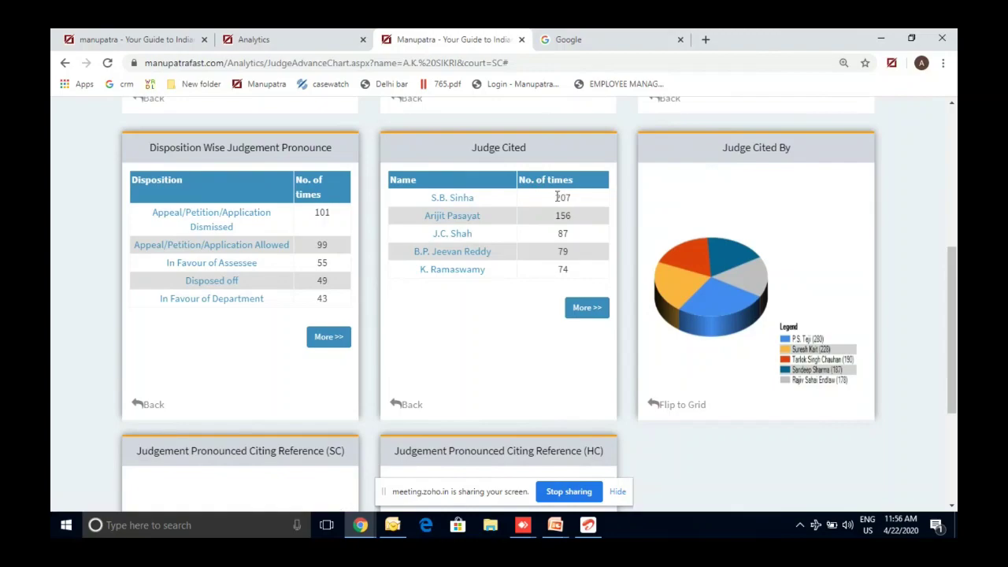
pyautogui.click(464, 201)
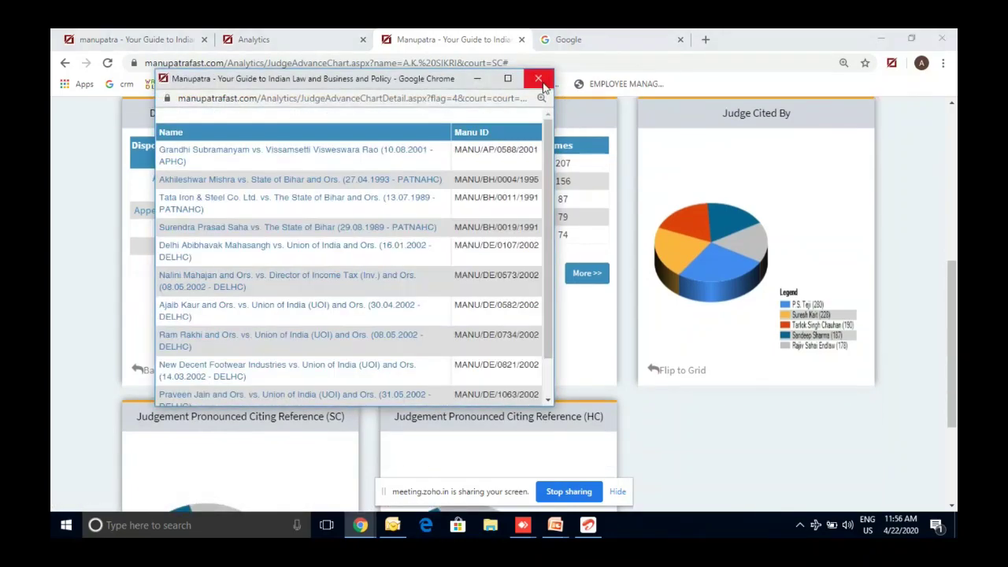
pyautogui.click(539, 79)
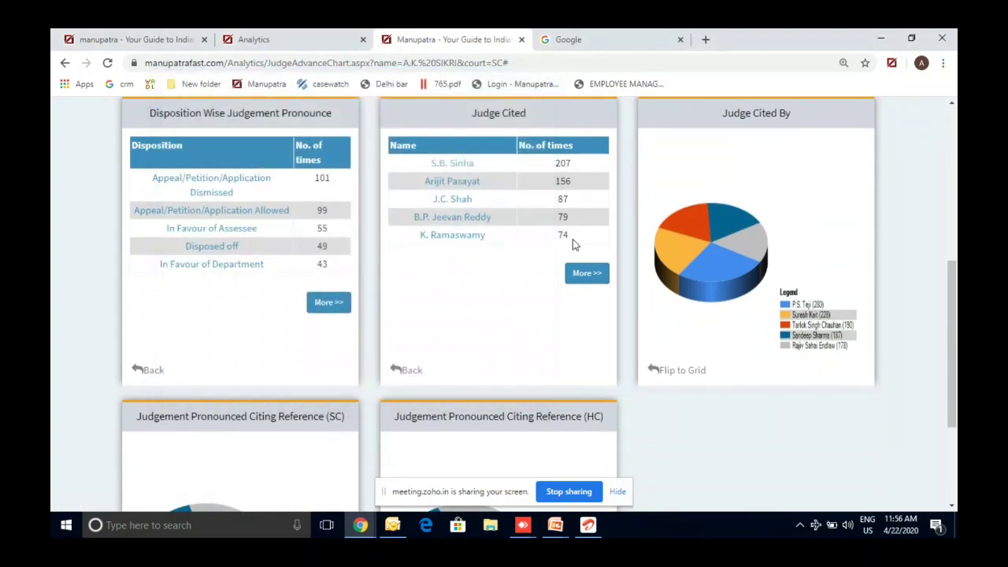
# Step: Show the Judge Cited By and Judgement Pronounced Citing Reference (SC) charts as grids
pyautogui.click(677, 370)
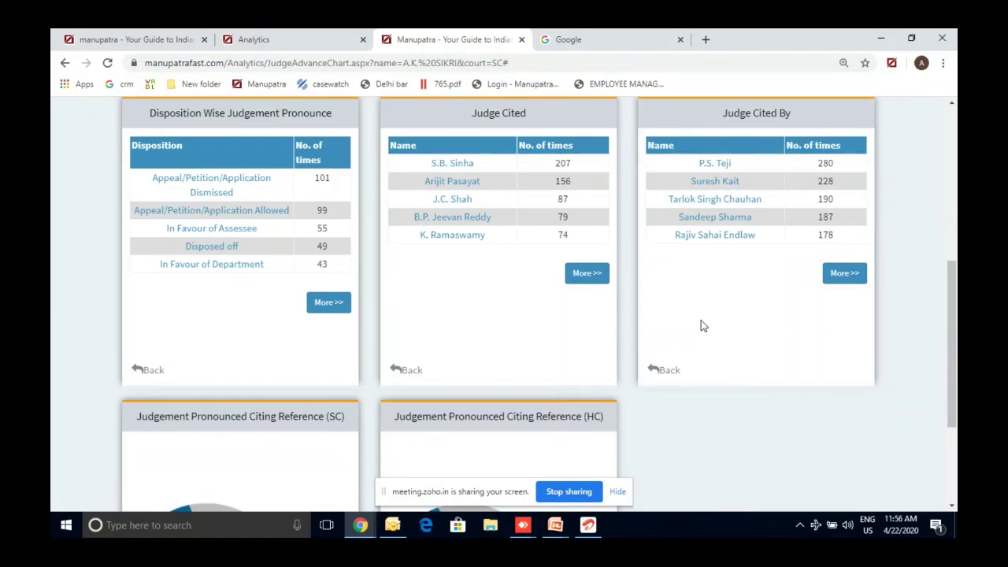
pyautogui.scroll(-1, 703, 326)
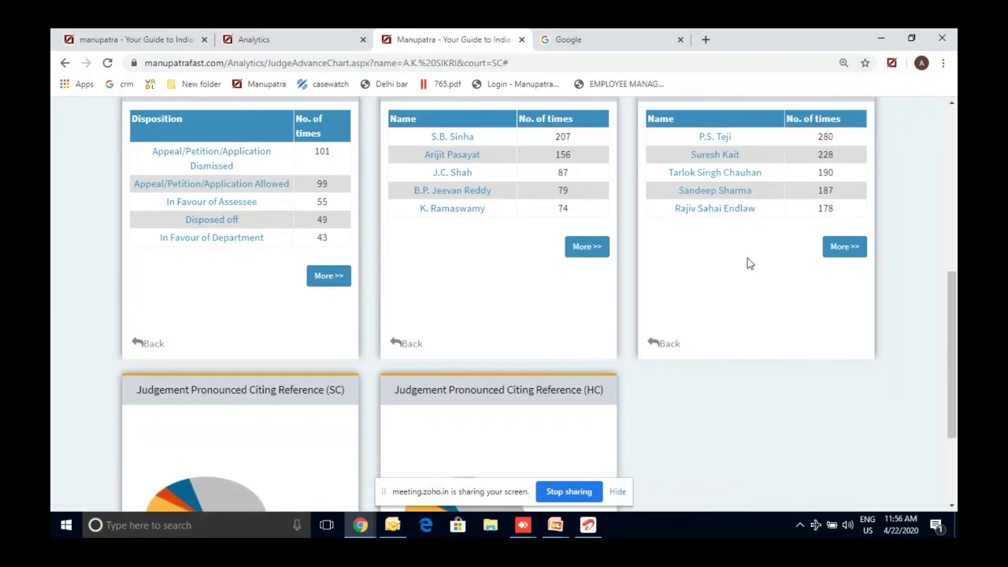
pyautogui.scroll(1, 750, 264)
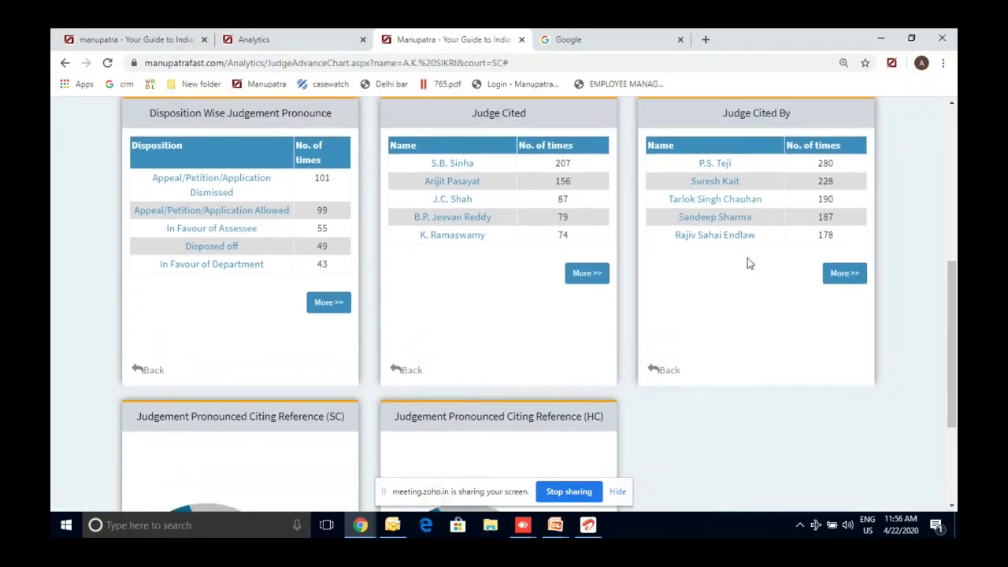
pyautogui.scroll(-3, 750, 264)
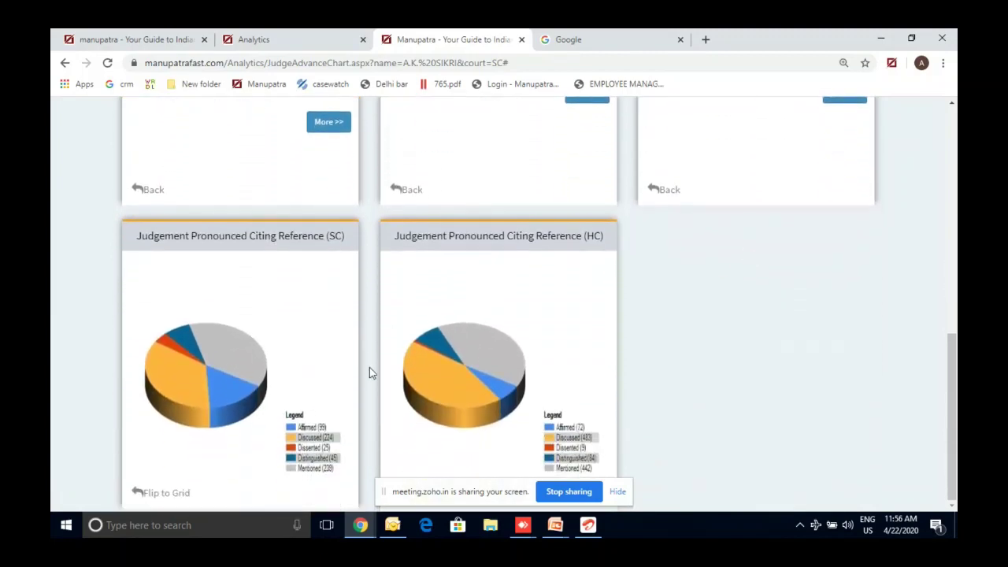
pyautogui.click(178, 492)
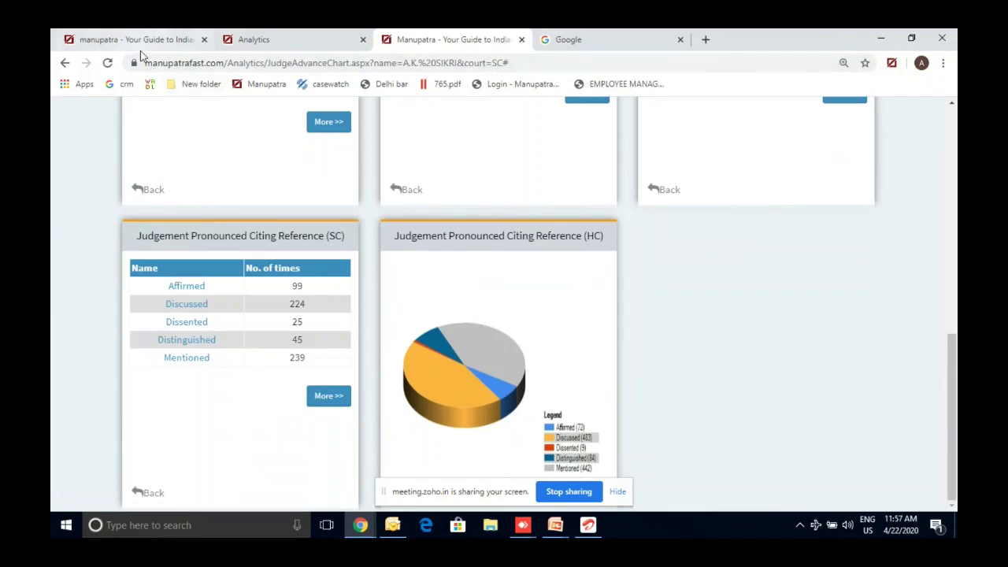
# Step: Close the Analytics and A.K. Sikri tabs and return to the Manupatra home page
pyautogui.click(363, 40)
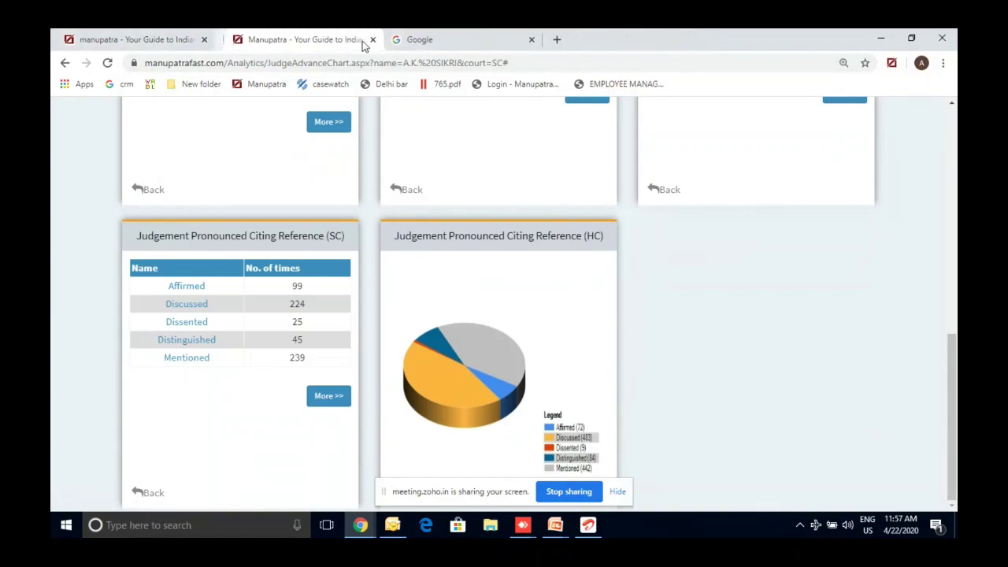
pyautogui.click(363, 40)
pyautogui.click(132, 37)
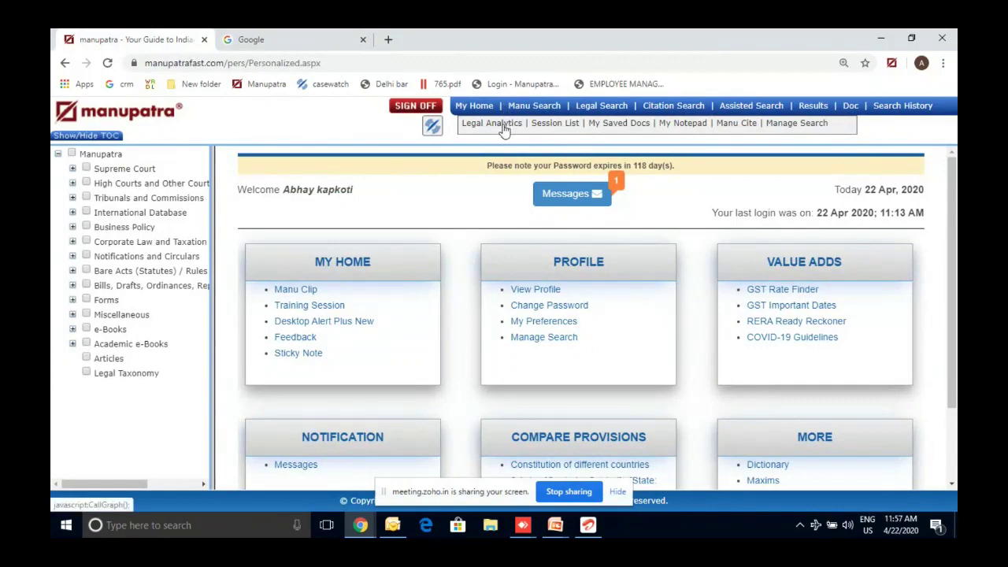
# Step: Open Constitution of different countries under Compare Provisions and compare the constitutions of India and Afghanistan side by side
pyautogui.scroll(-1, 638, 288)
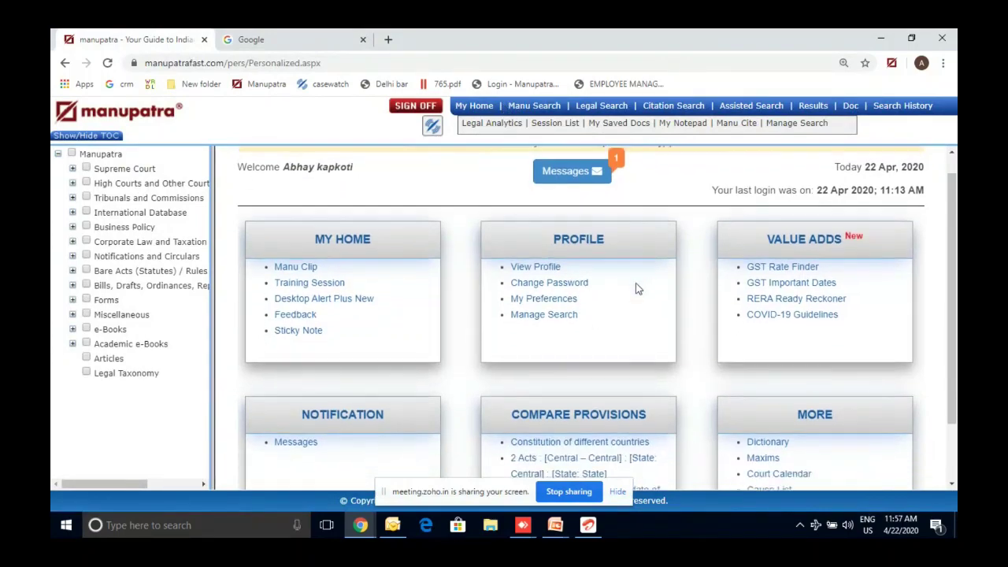
pyautogui.scroll(1, 637, 288)
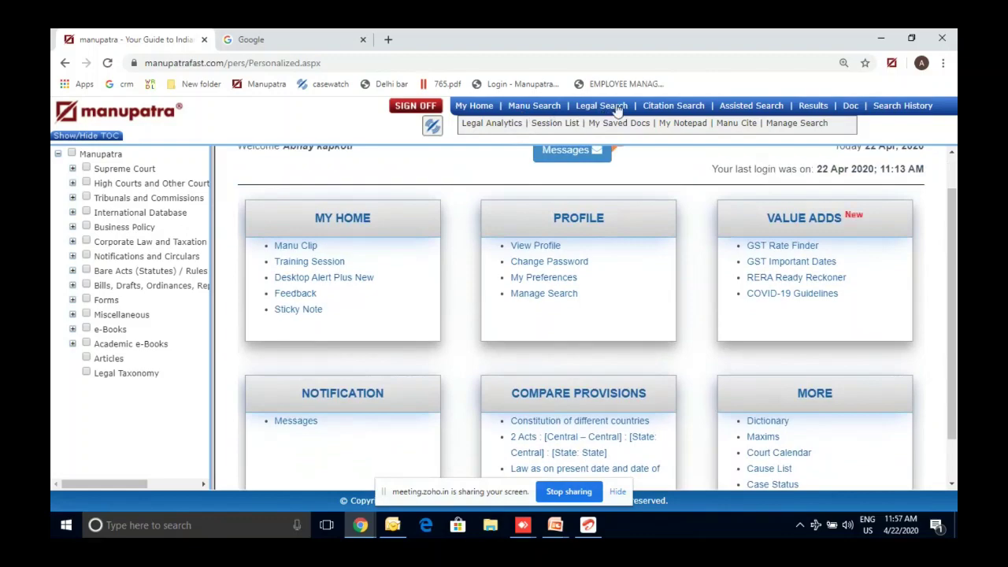
pyautogui.scroll(-1, 664, 209)
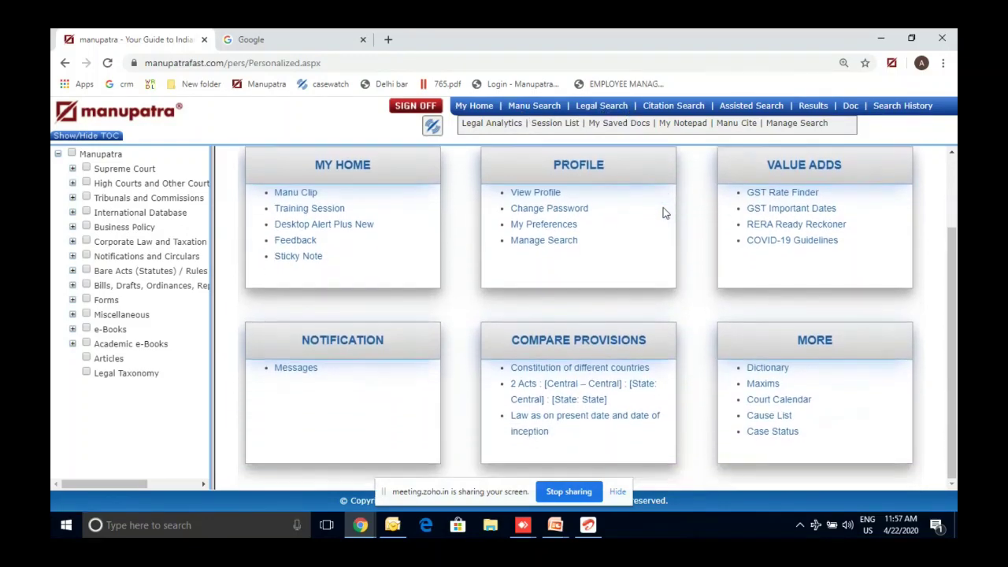
pyautogui.click(607, 378)
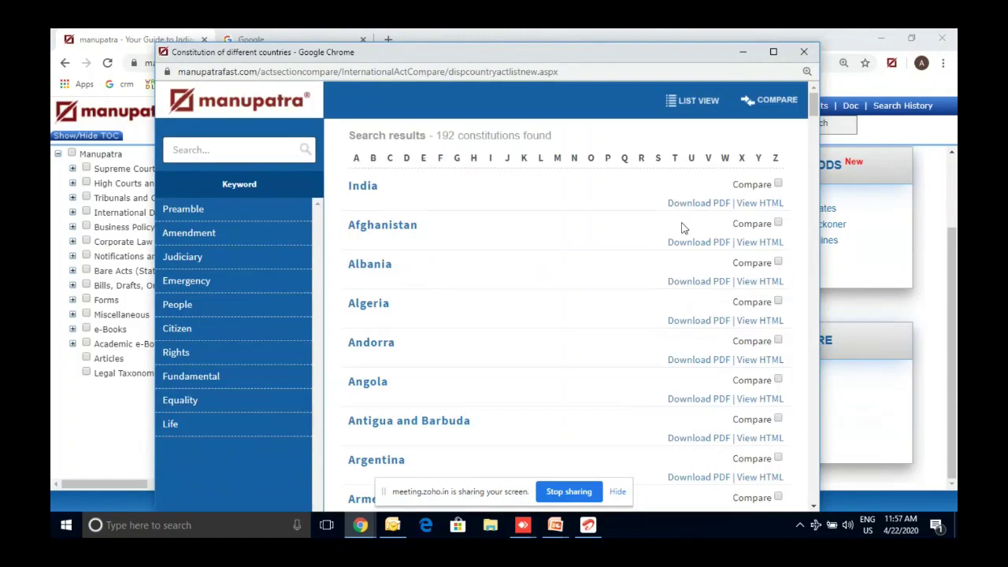
pyautogui.click(778, 184)
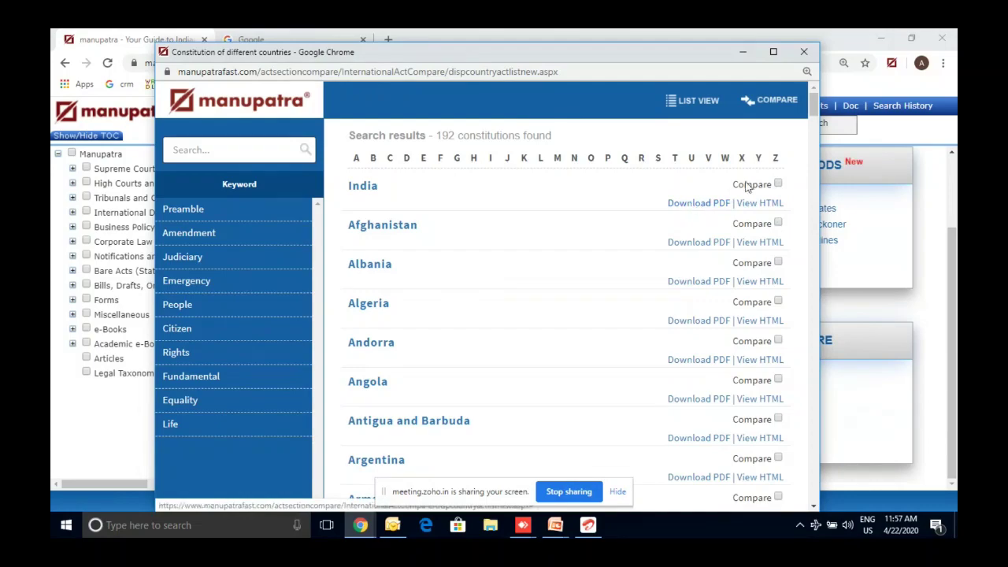
pyautogui.click(778, 185)
pyautogui.click(778, 224)
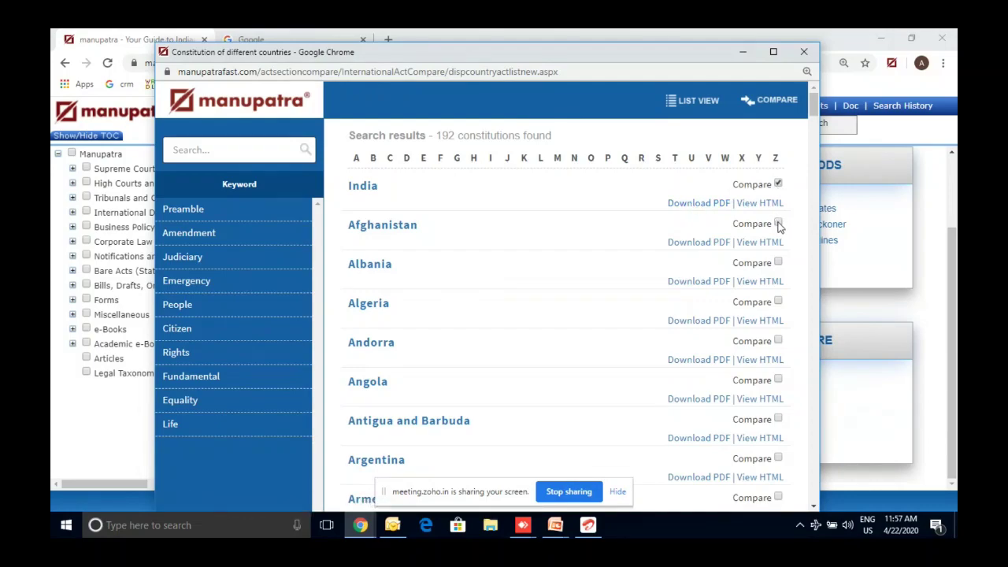
pyautogui.click(773, 100)
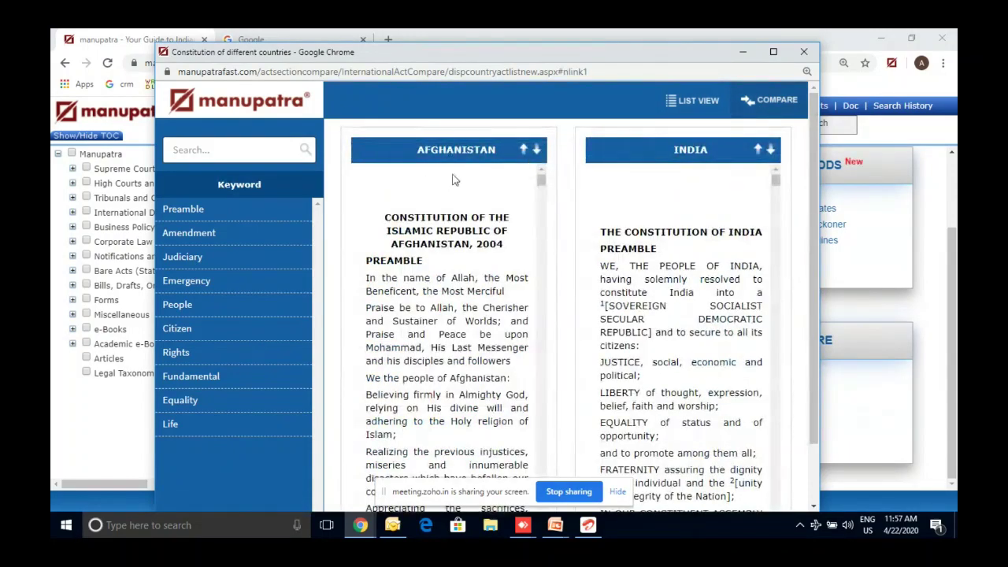
# Step: Look through the Afghanistan constitution text and search both compared constitutions for "secular"
pyautogui.scroll(-10, 543, 308)
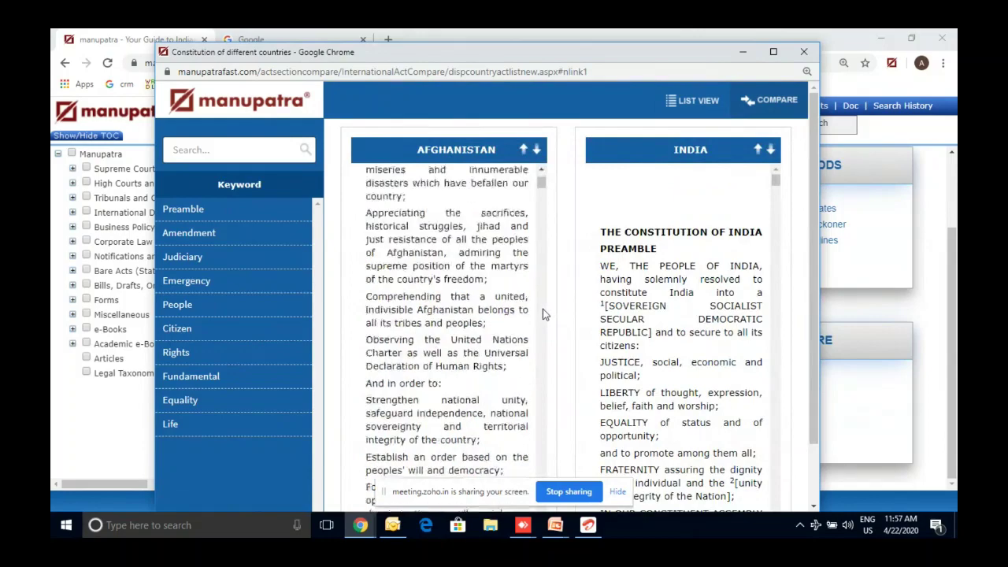
pyautogui.click(258, 154)
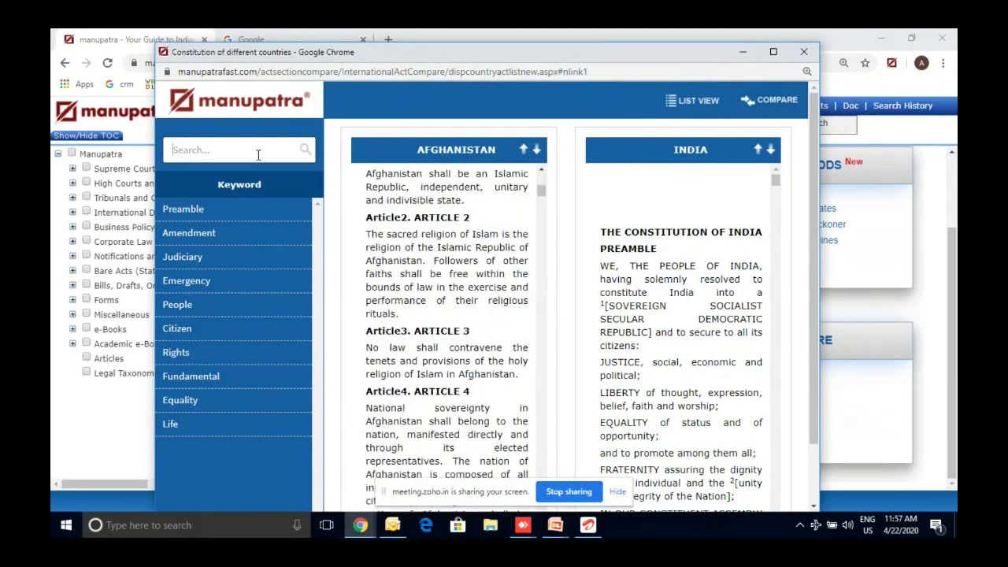
pyautogui.write('secular')
pyautogui.click(307, 150)
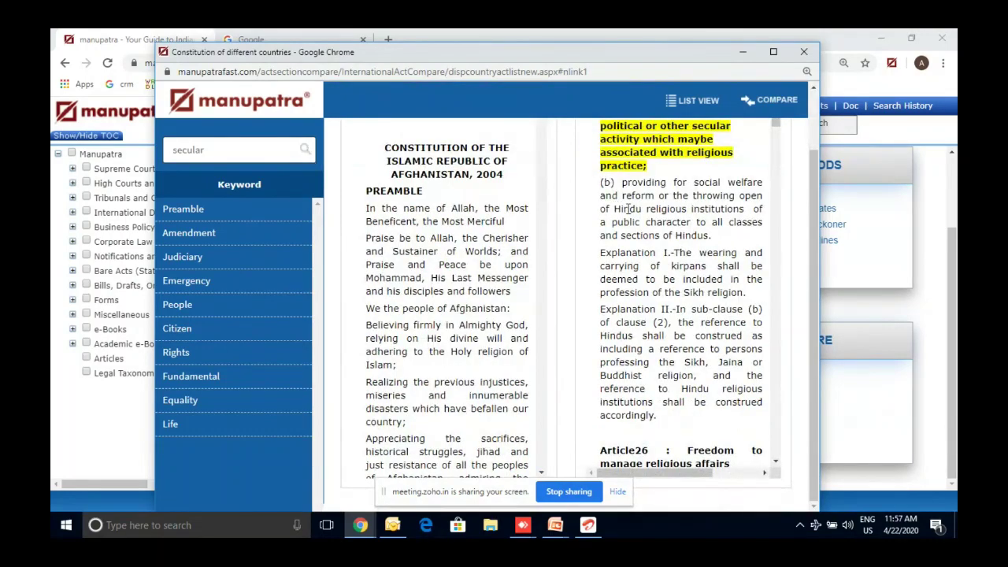
# Step: Review the highlighted passage in India's constitution and Afghanistan's articles, and close the constitution comparison window
pyautogui.scroll(1, 628, 209)
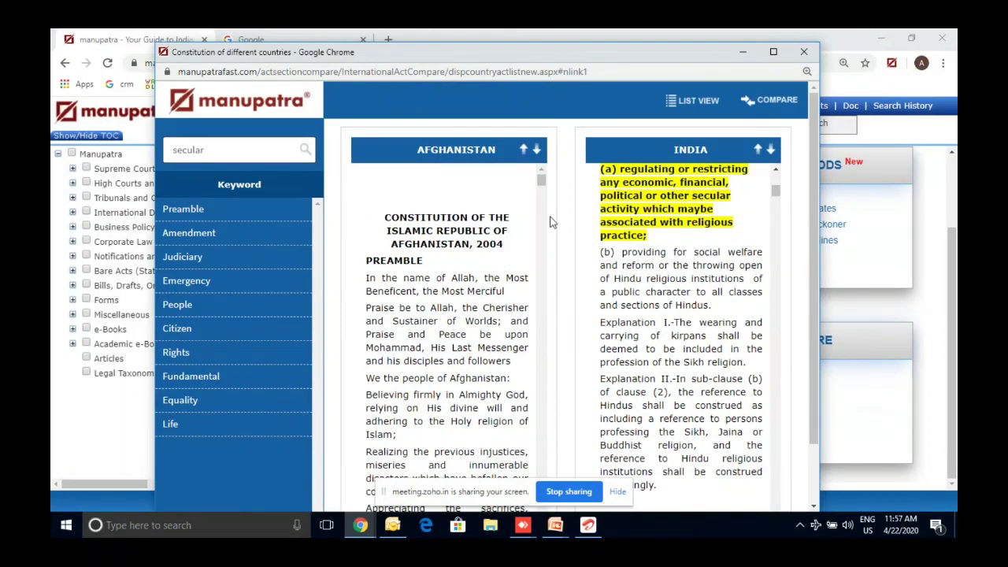
pyautogui.scroll(-6, 540, 233)
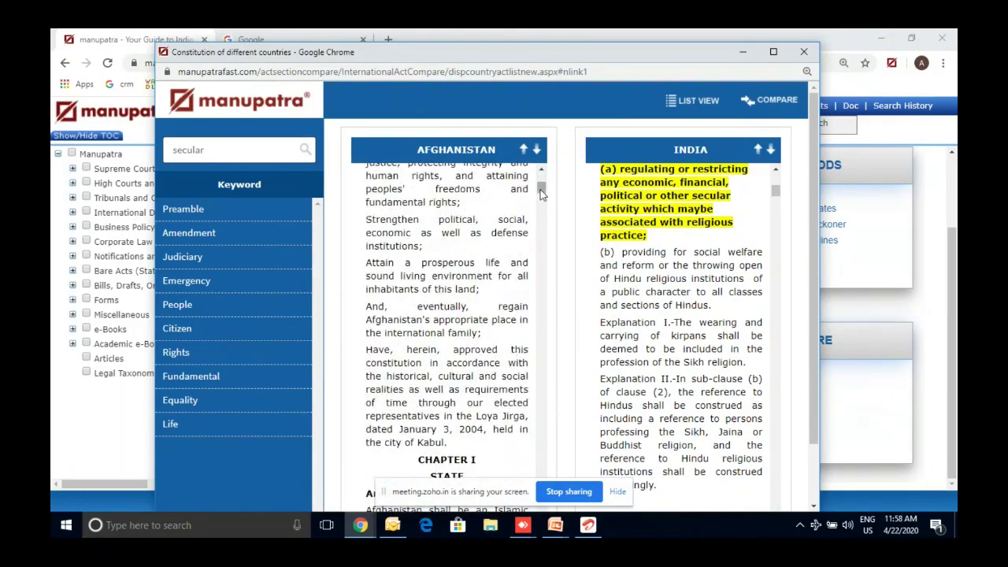
pyautogui.moveTo(542, 194); pyautogui.dragTo(558, 265)
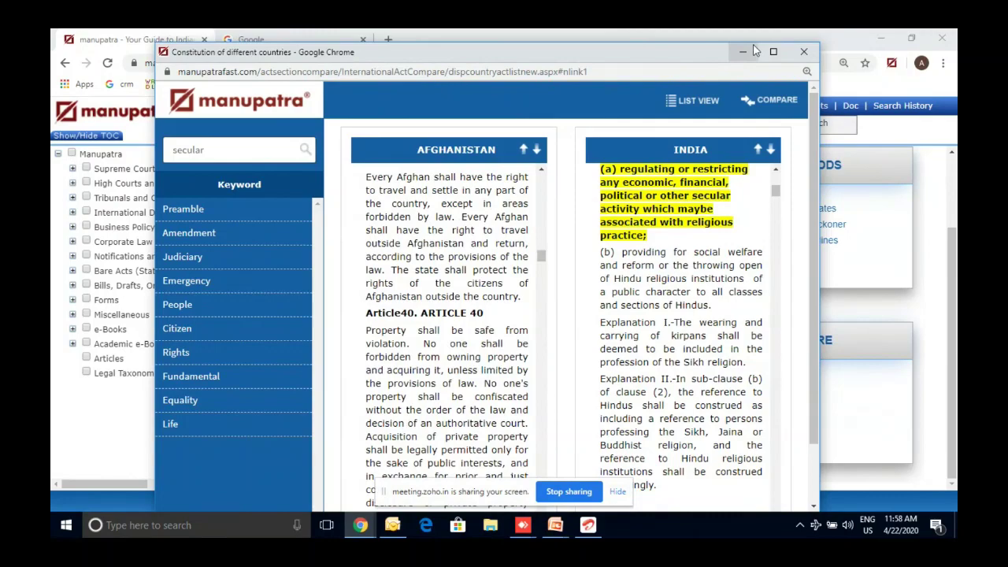
pyautogui.click(804, 52)
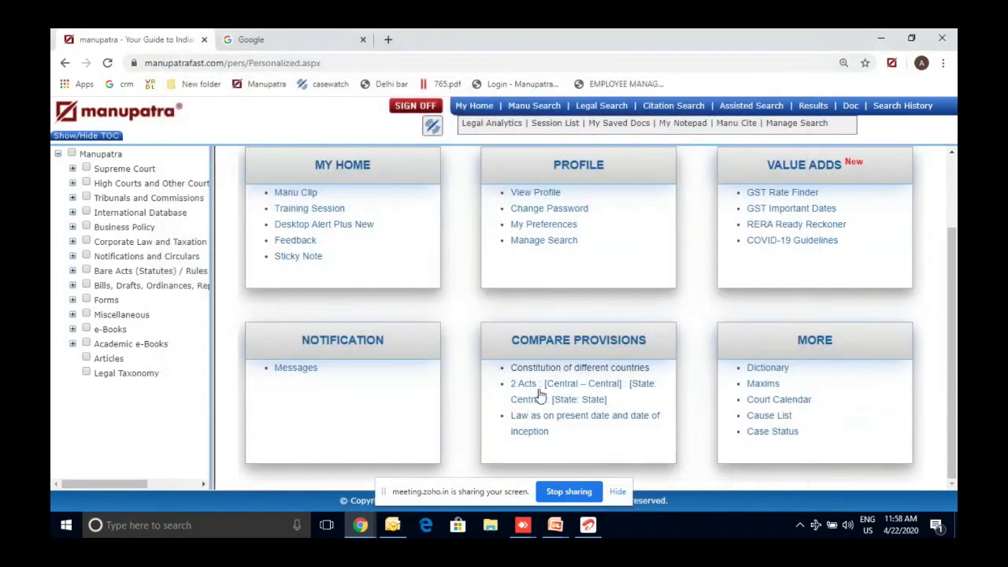
# Step: Open the 2 Acts comparison under Compare Provisions and set the first state to Delhi
pyautogui.click(538, 394)
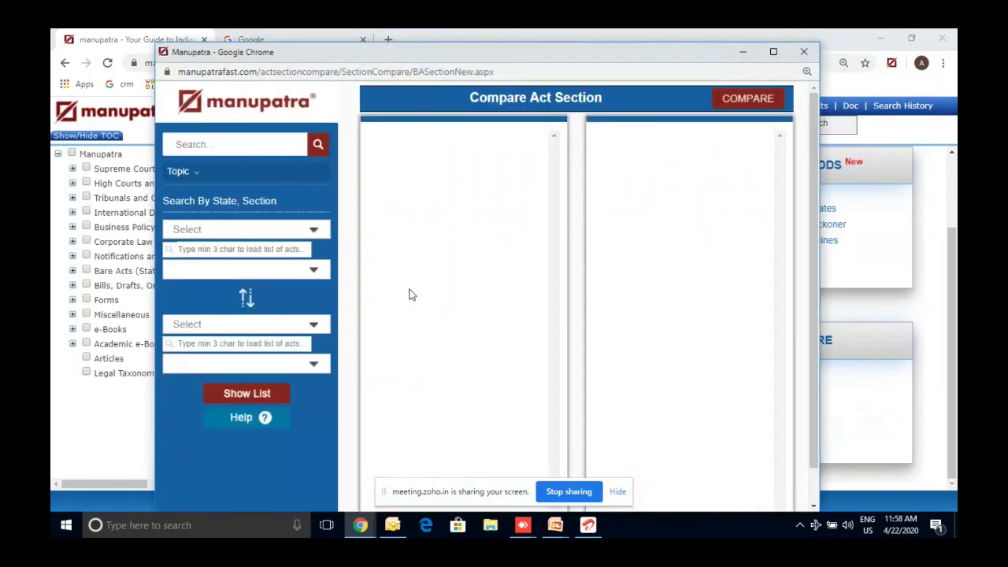
pyautogui.click(248, 152)
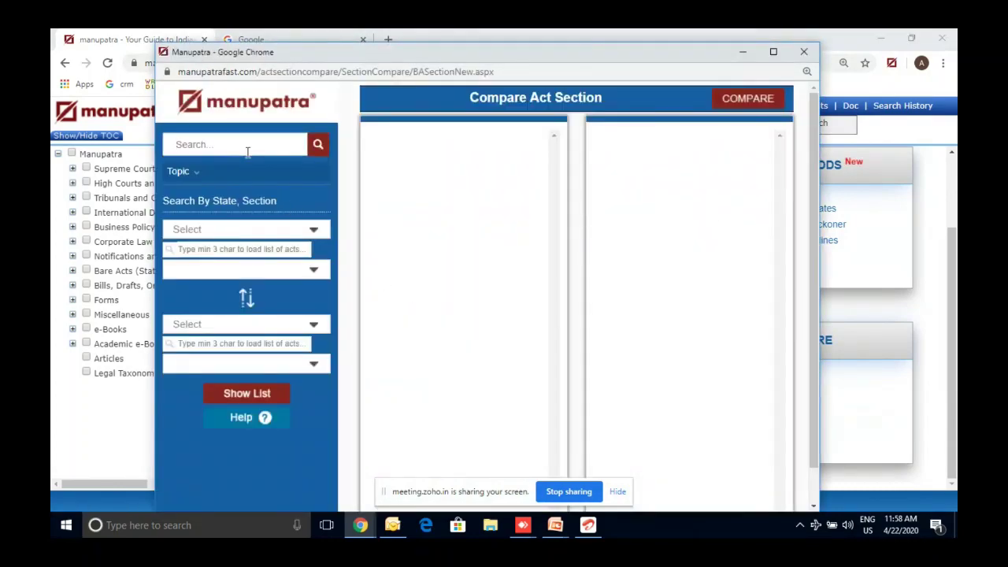
pyautogui.click(232, 229)
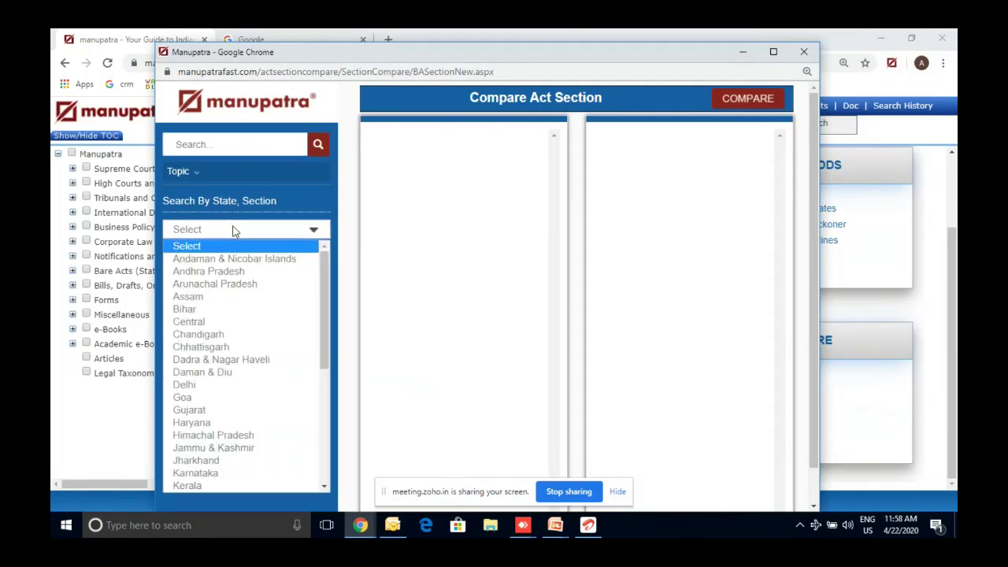
pyautogui.press('d')
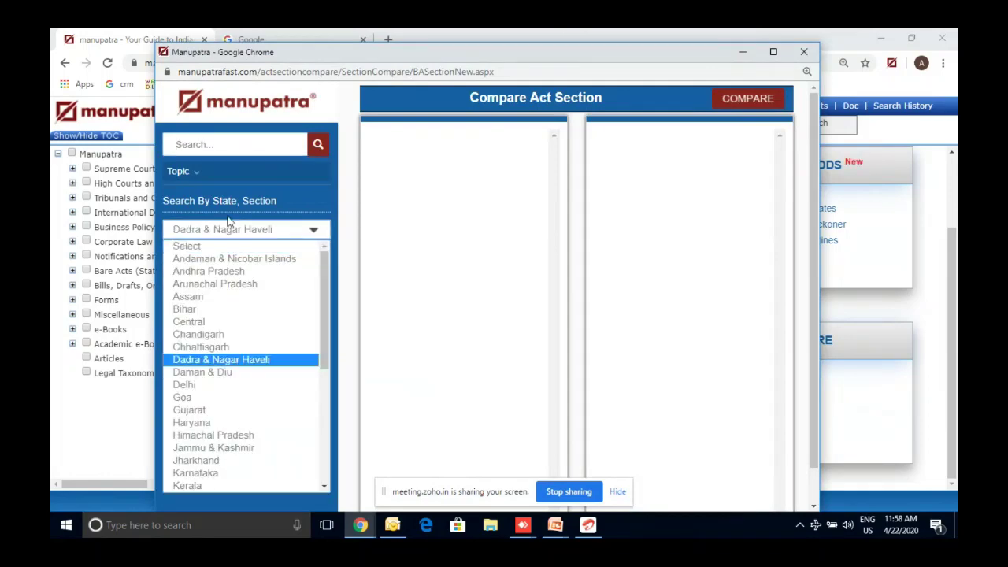
pyautogui.press('d')
pyautogui.press('d')
pyautogui.press('Return')
# Step: Filter the first state's acts by "shop" and choose DELHI SHOPS AND ESTABLISHMENTS ACT 1954
pyautogui.click(244, 251)
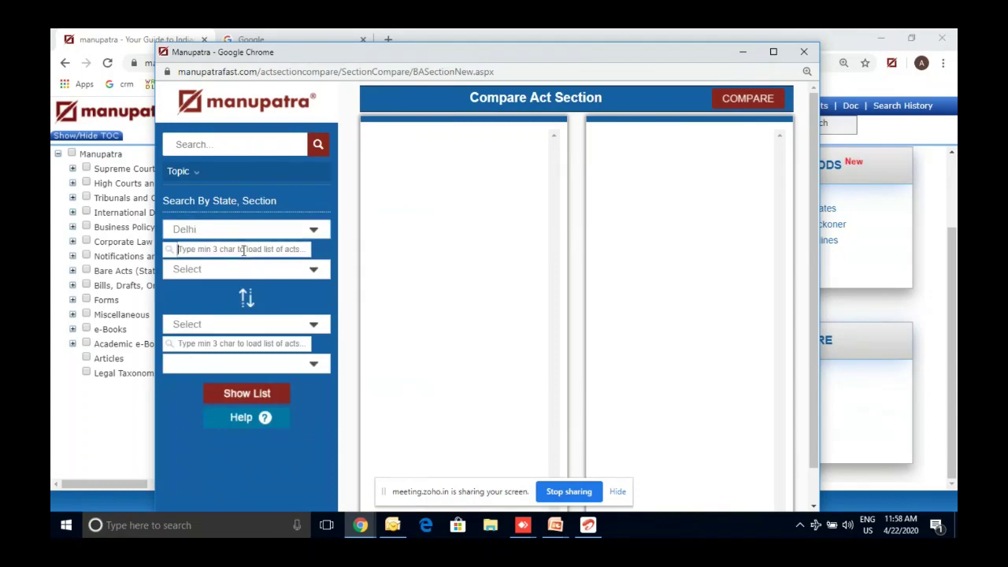
pyautogui.write('shop')
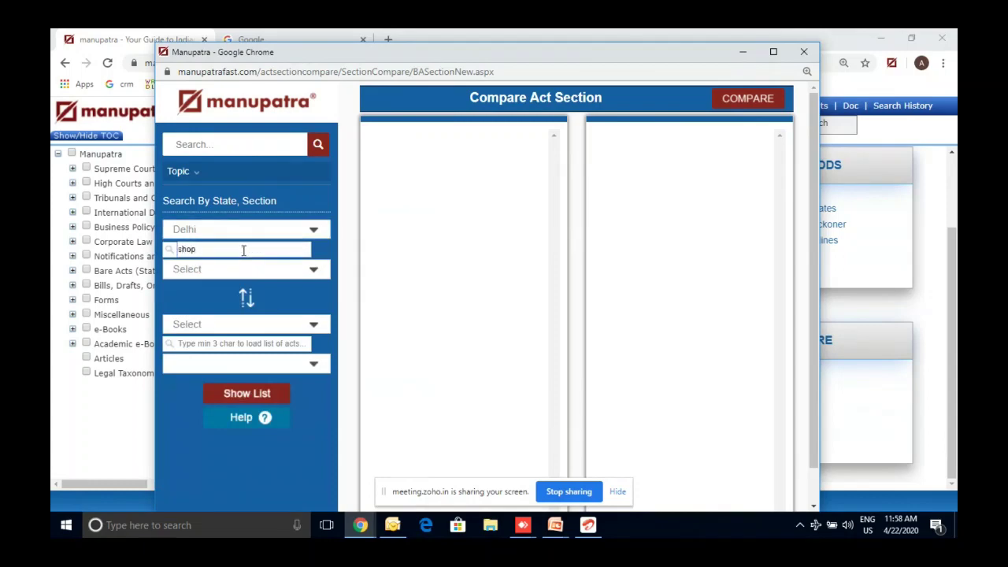
pyautogui.click(314, 270)
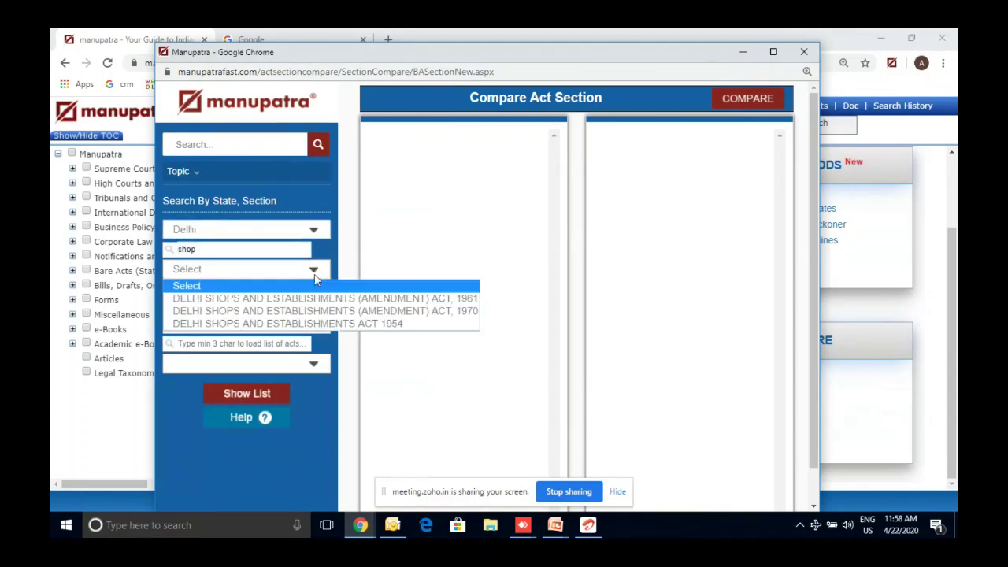
pyautogui.click(314, 324)
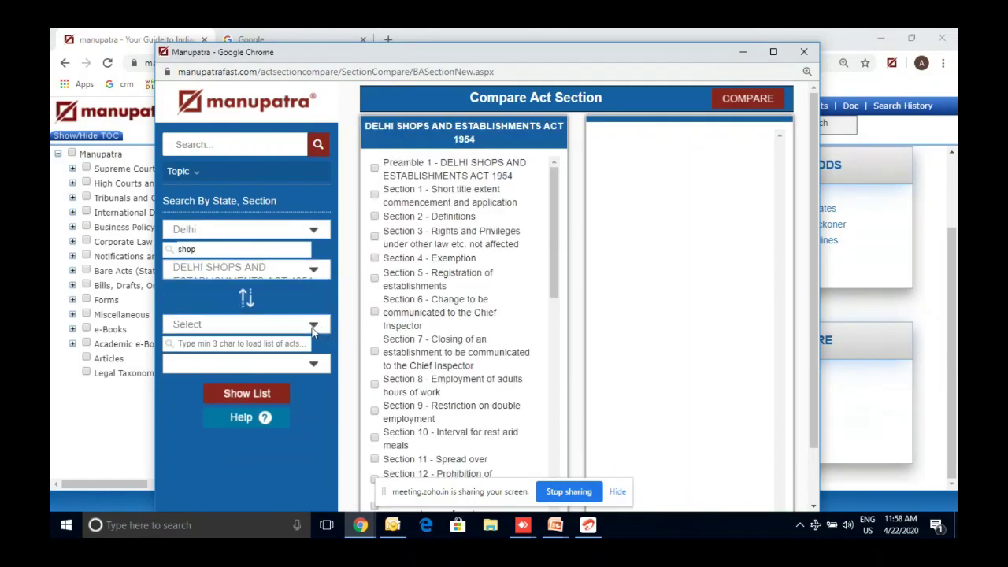
# Step: Set the second state to Haryana, filter its acts by "shop" and choose PUNJAB SHOPS AND COMMERCIAL ESTABLISHMENTS ACT 1958
pyautogui.click(314, 325)
pyautogui.press('h')
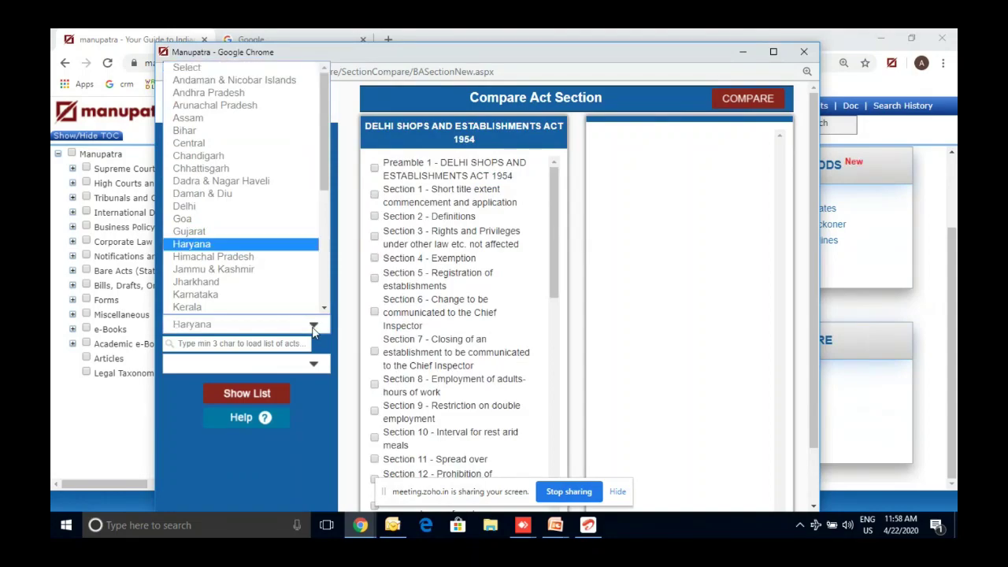
pyautogui.press('Return')
pyautogui.click(272, 343)
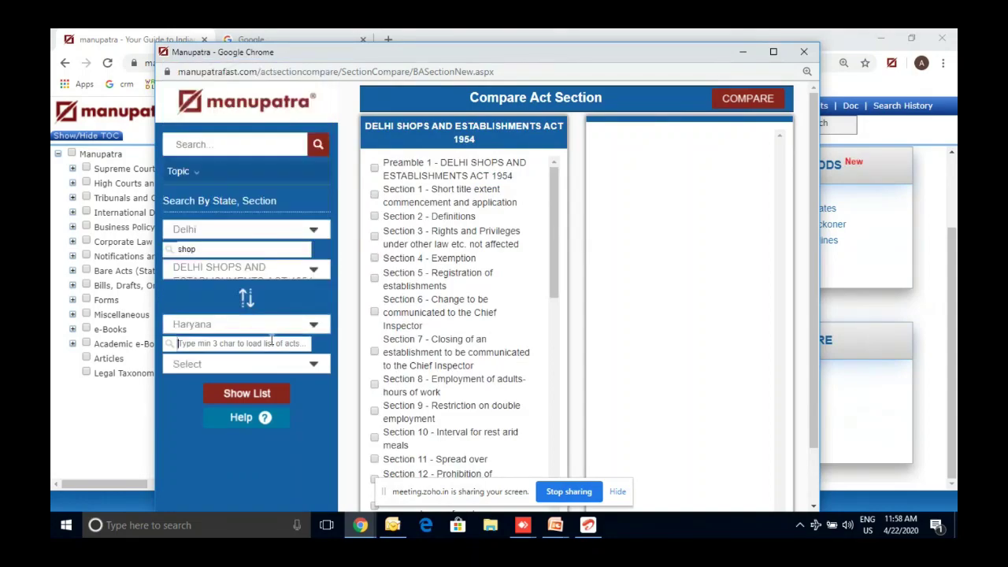
pyautogui.write('shop')
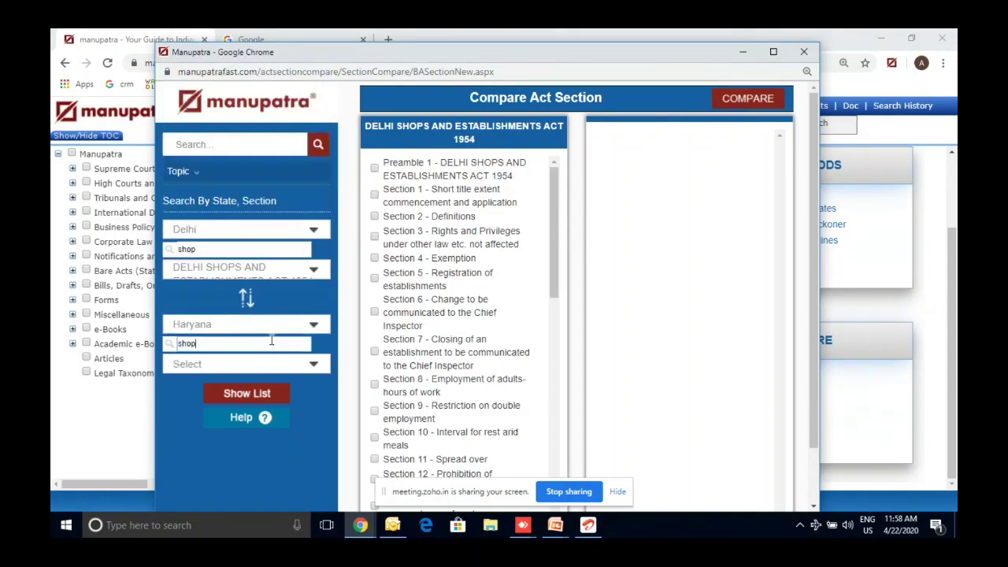
pyautogui.click(311, 365)
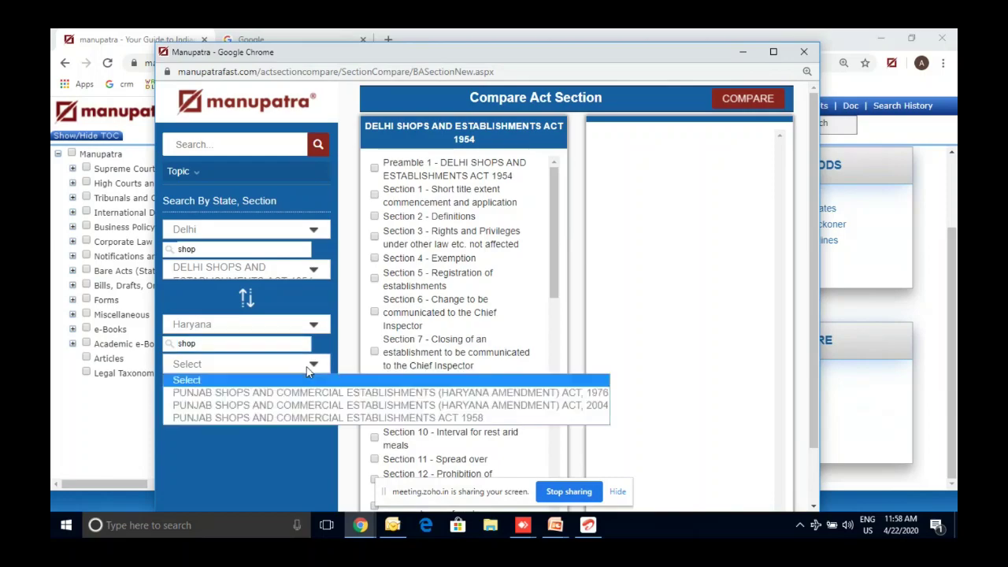
pyautogui.click(288, 418)
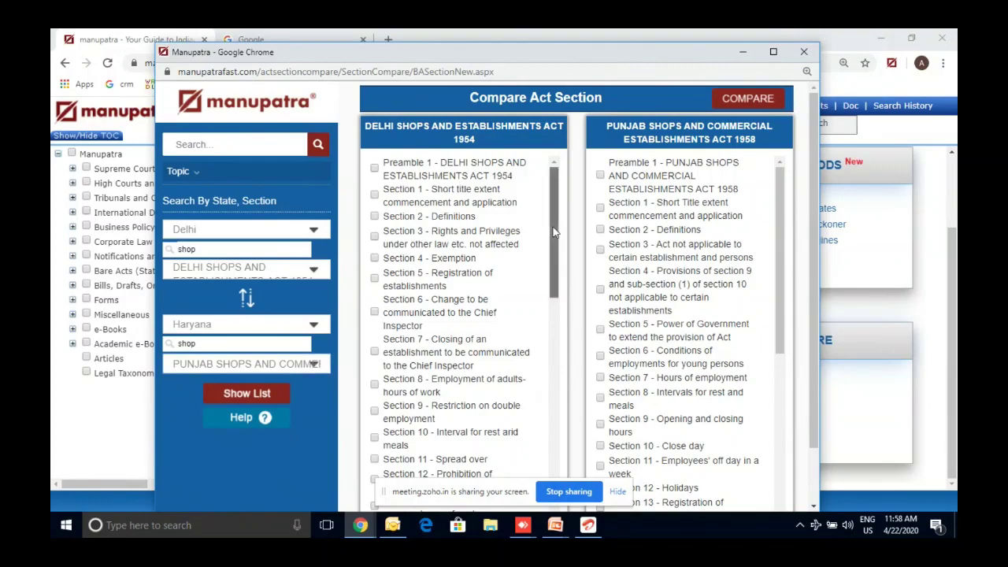
# Step: Select Section 40 - Penalties of the Delhi Act and Section 26 - Penalties of the Punjab Act
pyautogui.moveTo(554, 233); pyautogui.dragTo(551, 428)
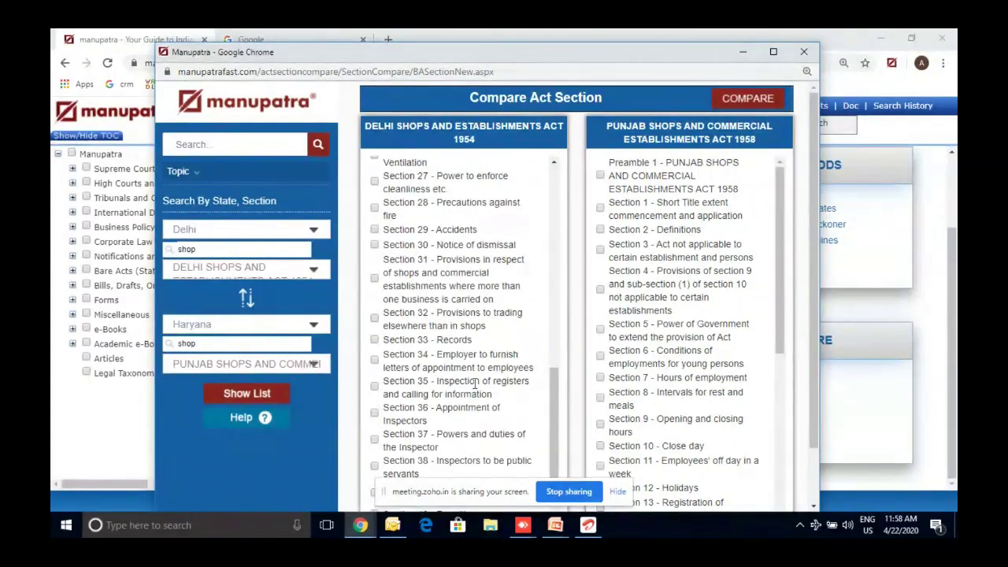
pyautogui.scroll(-3, 475, 382)
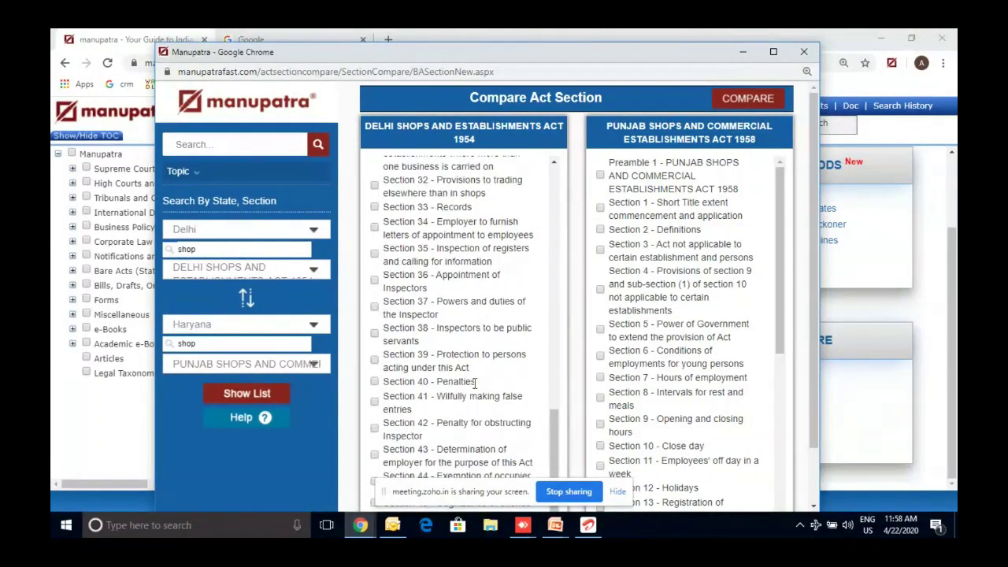
pyautogui.click(374, 381)
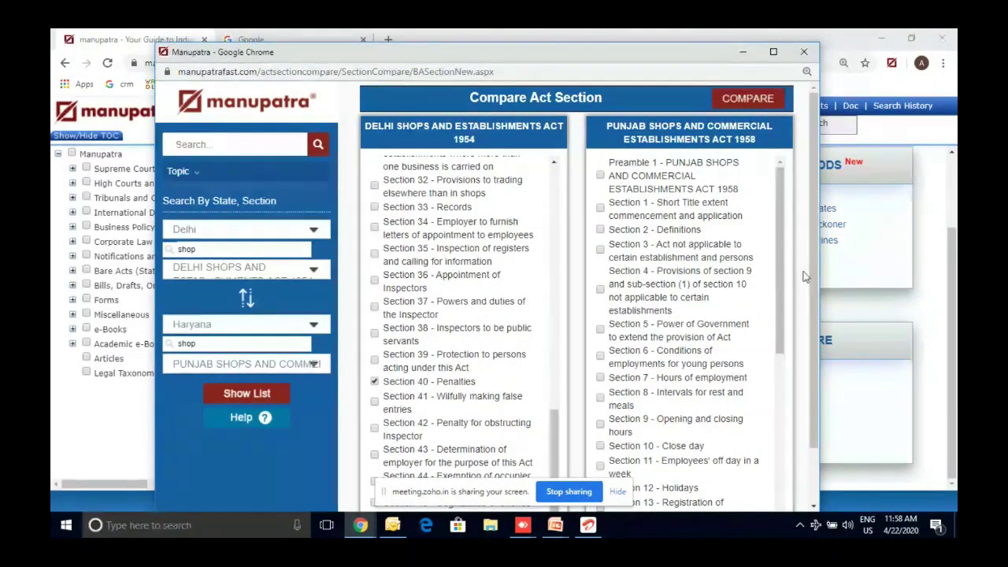
pyautogui.moveTo(780, 277); pyautogui.dragTo(783, 432)
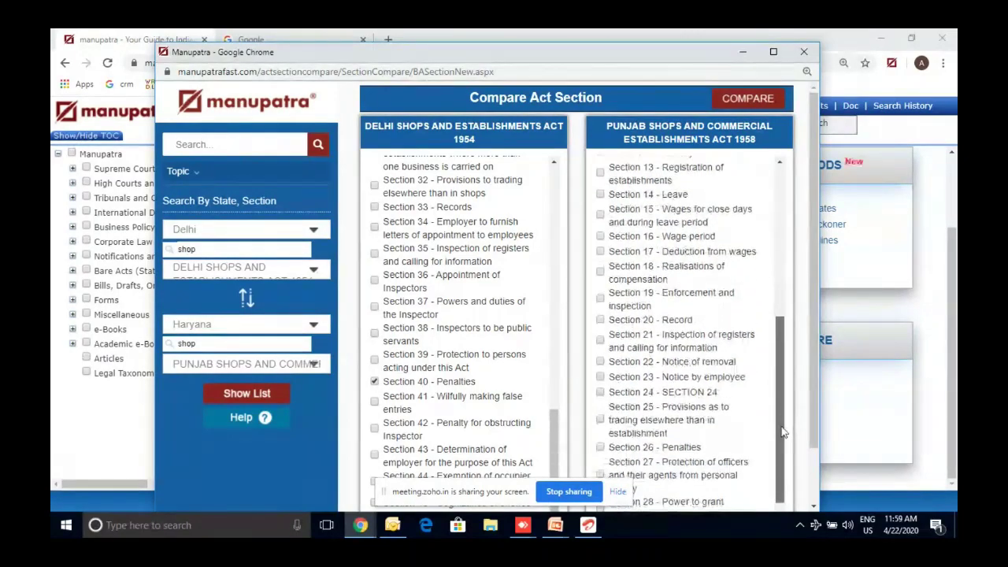
pyautogui.scroll(-1, 784, 431)
pyautogui.click(600, 395)
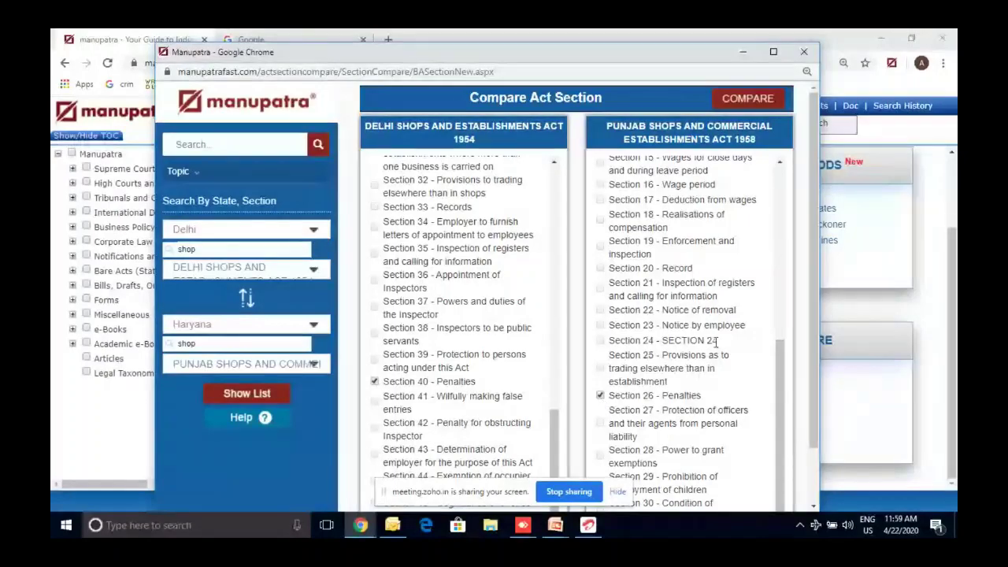
# Step: Compare the two selected Penalties sections side by side, and close the comparison window after reviewing the fines
pyautogui.click(736, 100)
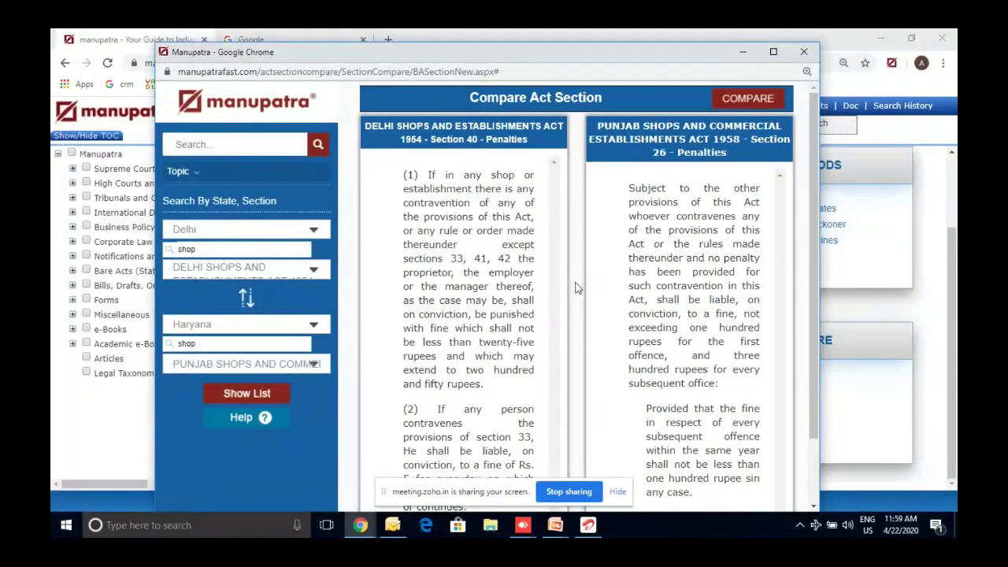
pyautogui.doubleClick(484, 347)
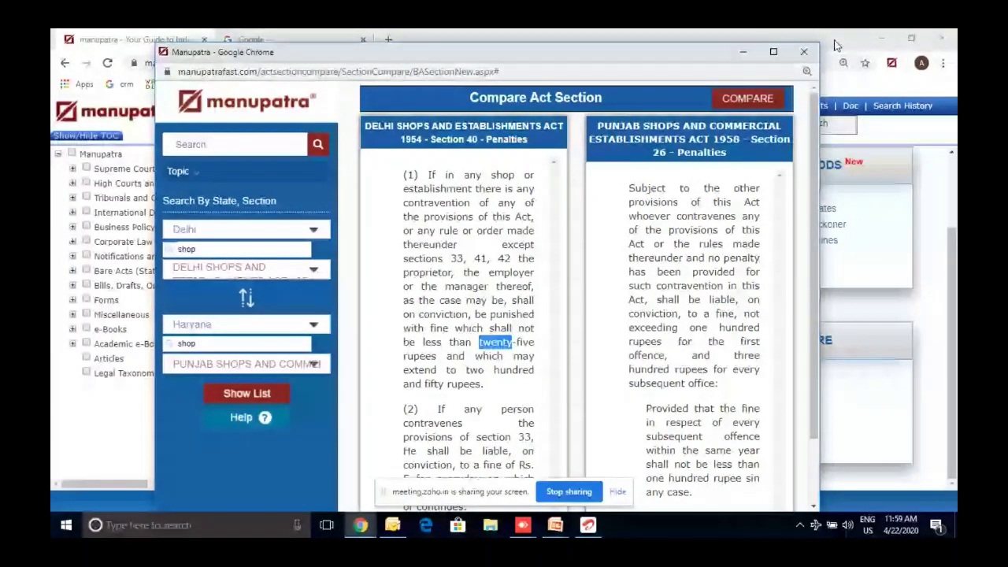
pyautogui.click(804, 52)
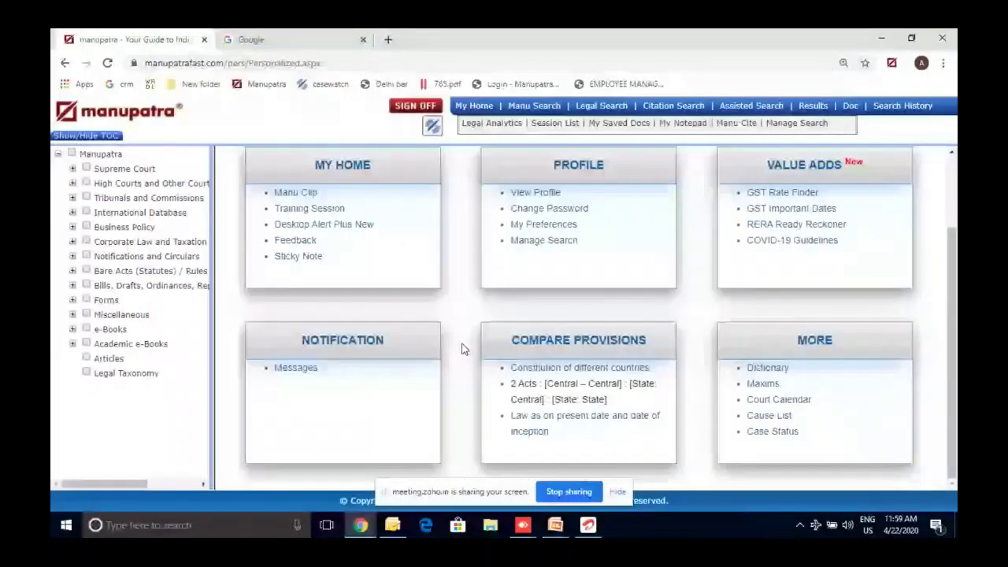
# Step: Open Law as on present date and date of inception, and generate the comparative chart for CONSUMER PROTECTION ACT, 2019
pyautogui.click(530, 421)
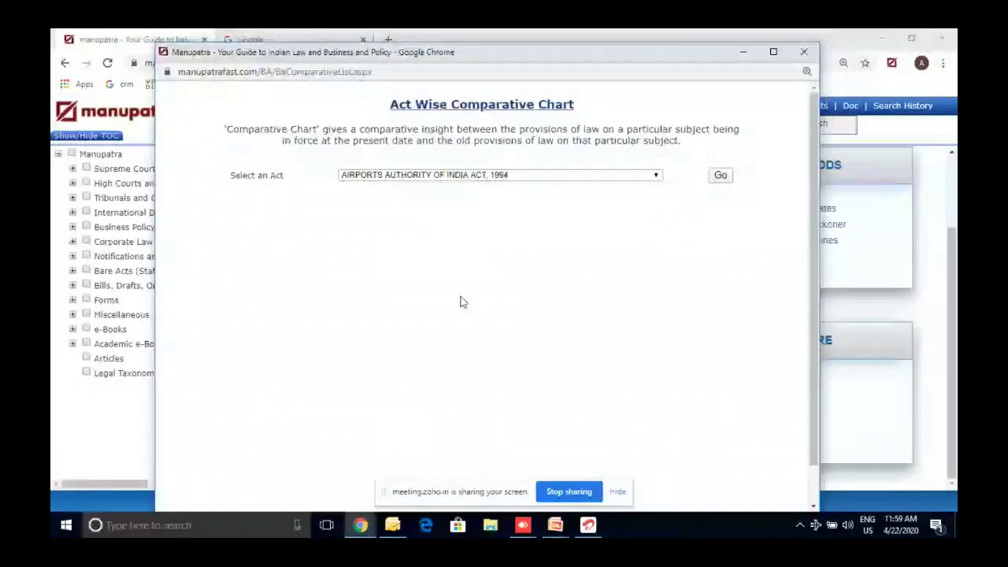
pyautogui.click(561, 177)
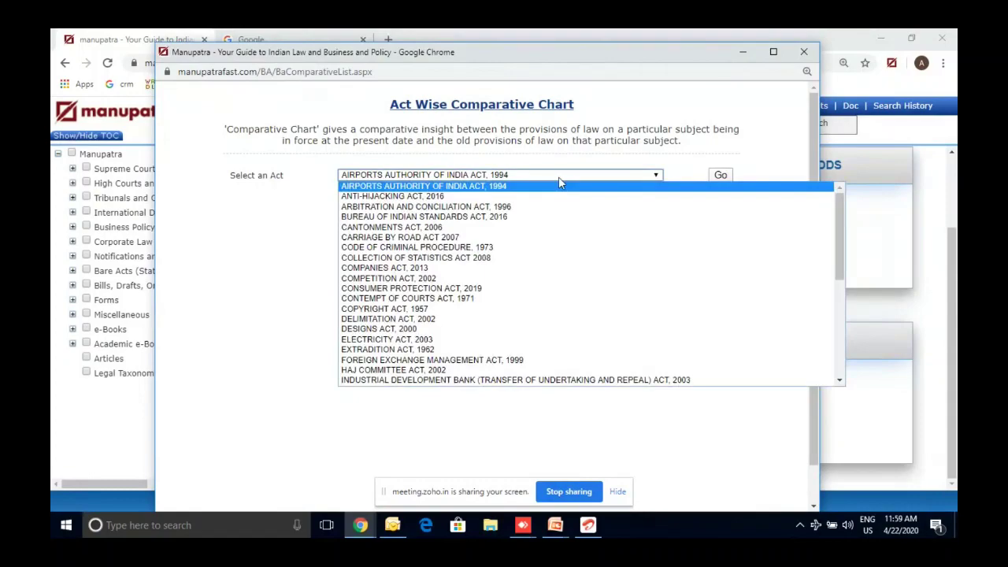
pyautogui.write('col')
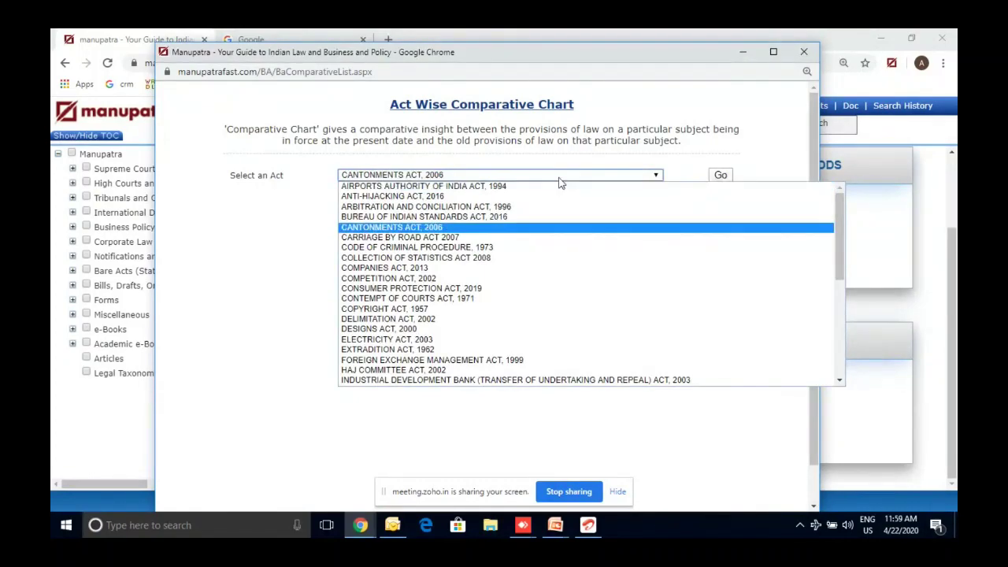
pyautogui.press('Down')
pyautogui.press('Down')
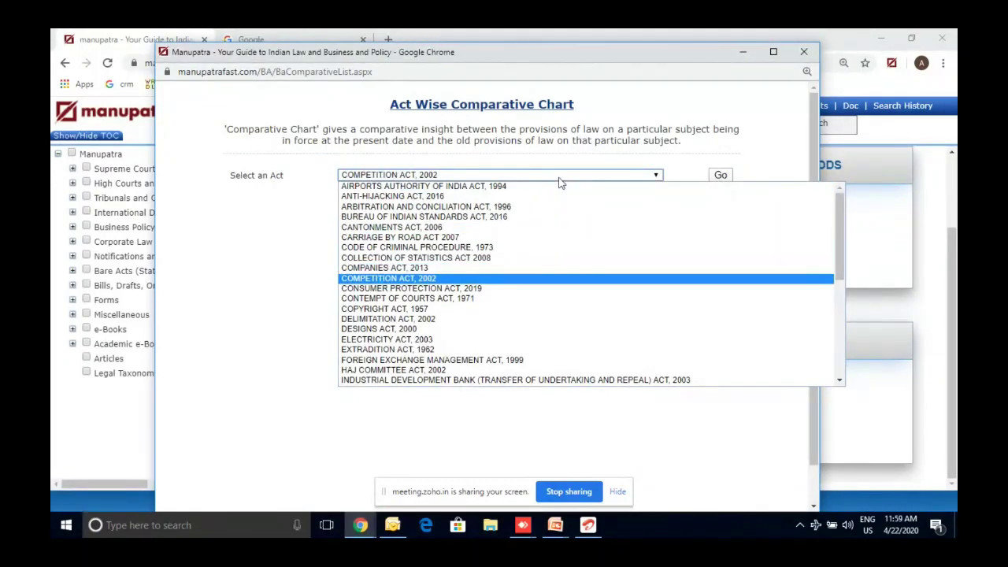
pyautogui.press('Down')
pyautogui.press('Down')
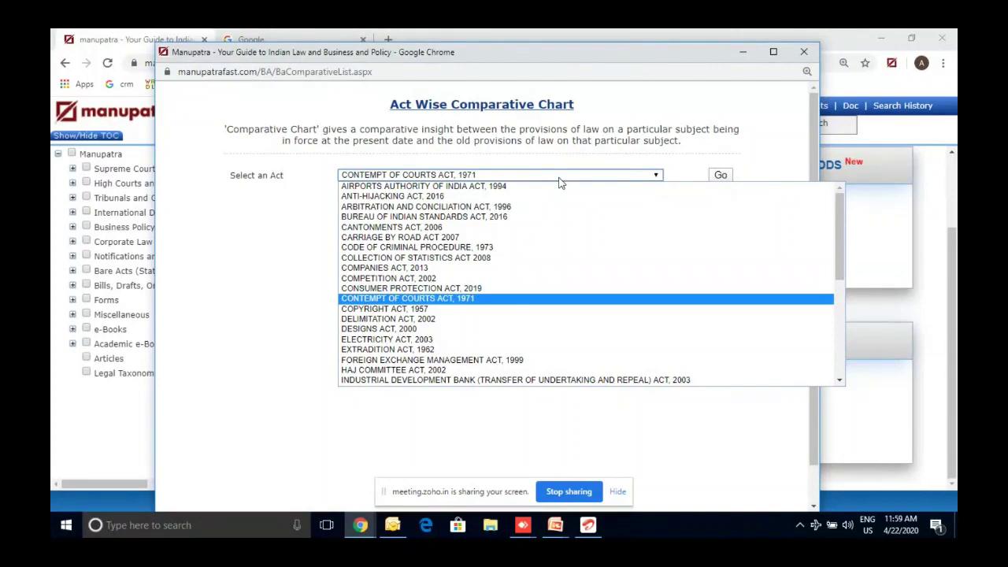
pyautogui.press('Up')
pyautogui.press('Return')
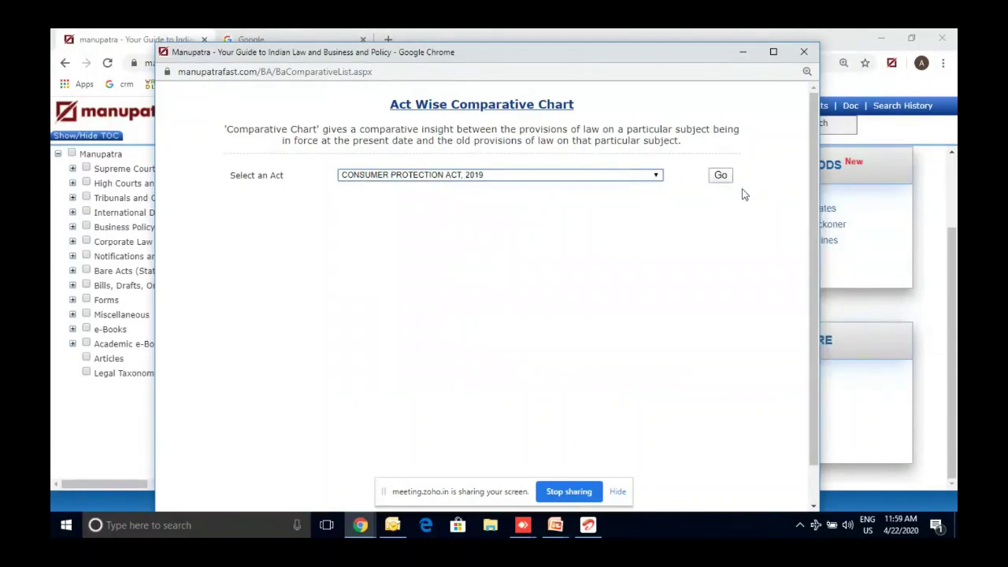
pyautogui.click(721, 175)
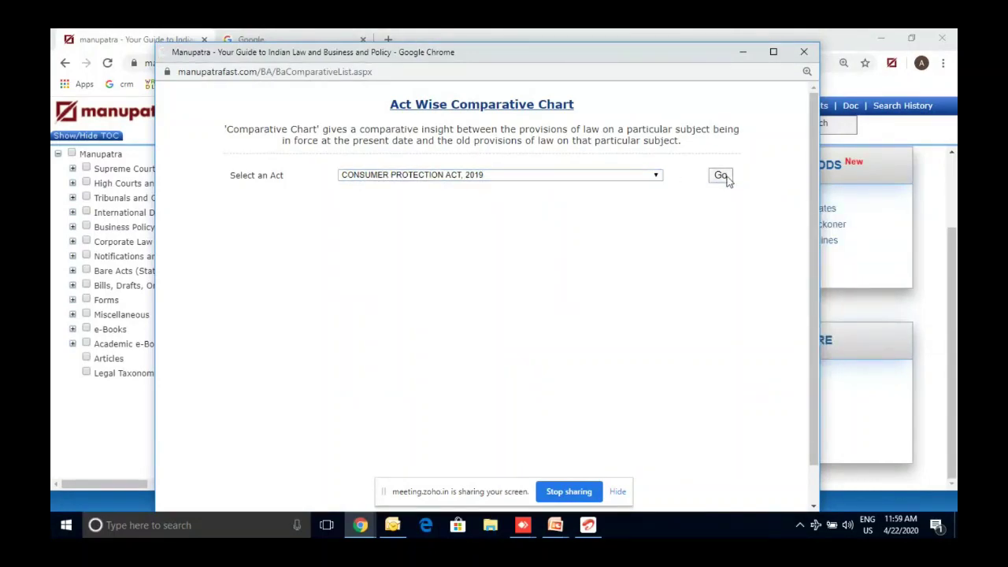
# Step: Maximize the chart window and look through the matching sections of the Consumer Protection Acts of 2019 and 1986
pyautogui.doubleClick(616, 56)
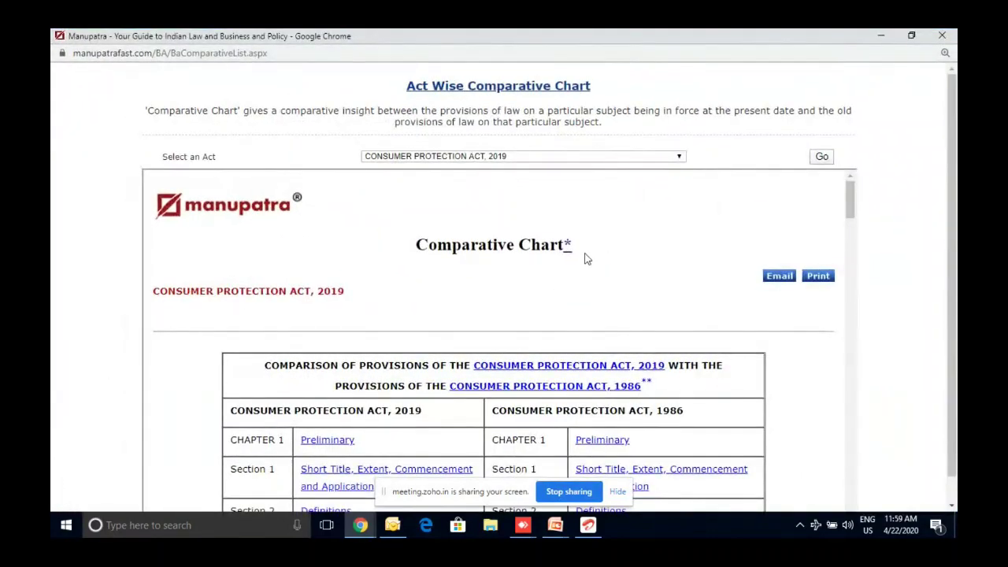
pyautogui.scroll(-3, 586, 259)
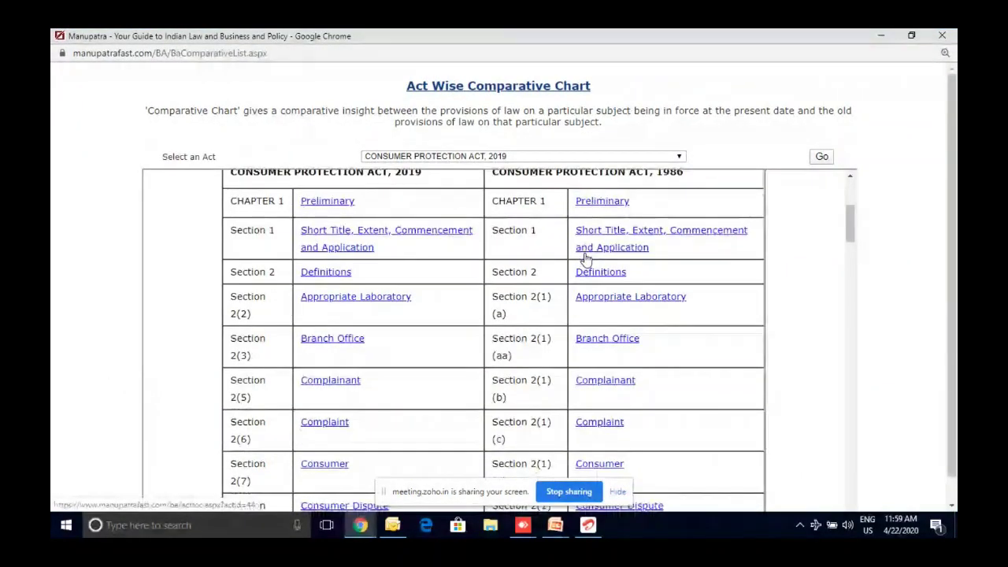
pyautogui.scroll(-1, 586, 259)
pyautogui.scroll(-1, 586, 260)
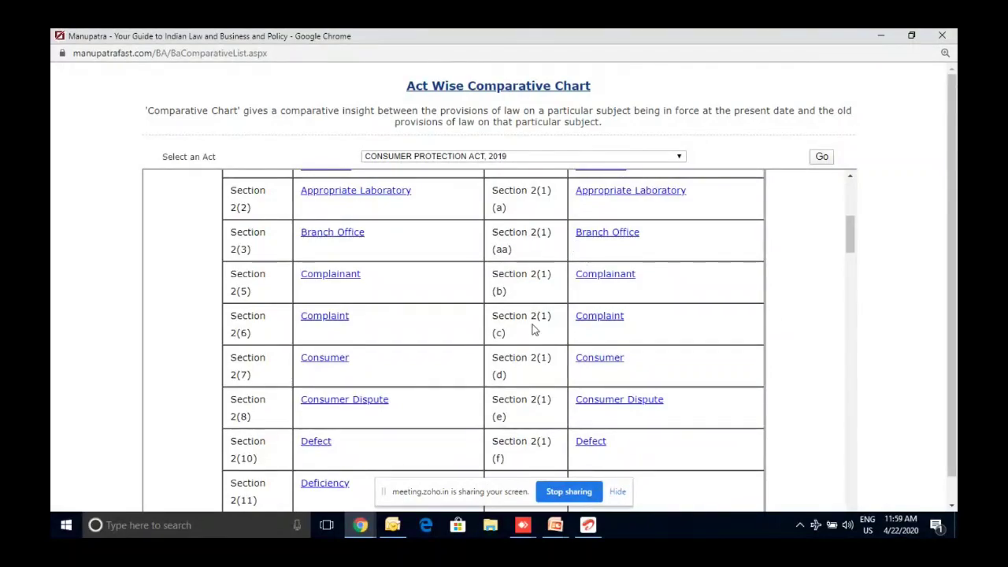
pyautogui.scroll(1, 516, 329)
pyautogui.scroll(-2, 517, 329)
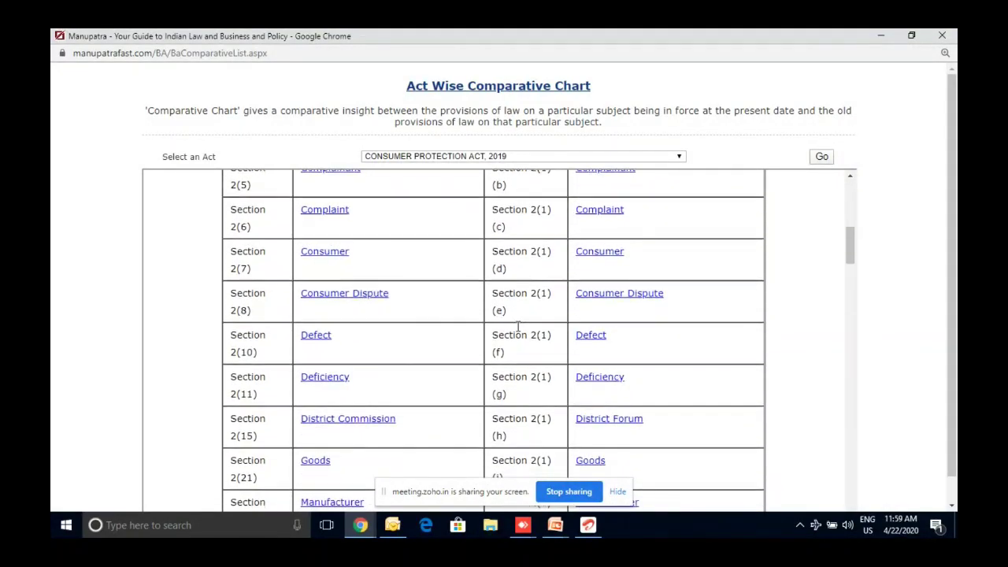
pyautogui.scroll(-1, 518, 328)
pyautogui.scroll(-2, 518, 331)
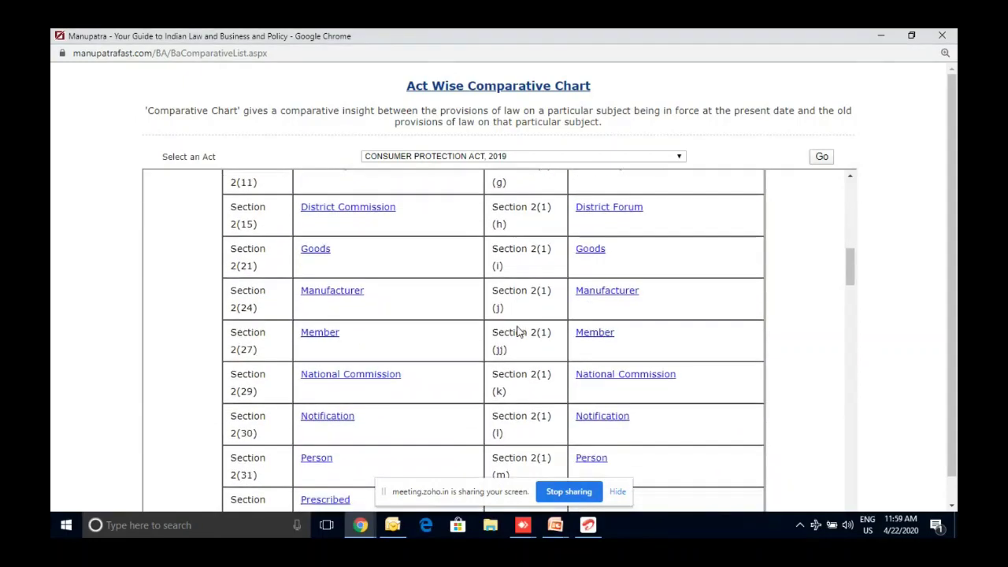
pyautogui.scroll(-1, 517, 327)
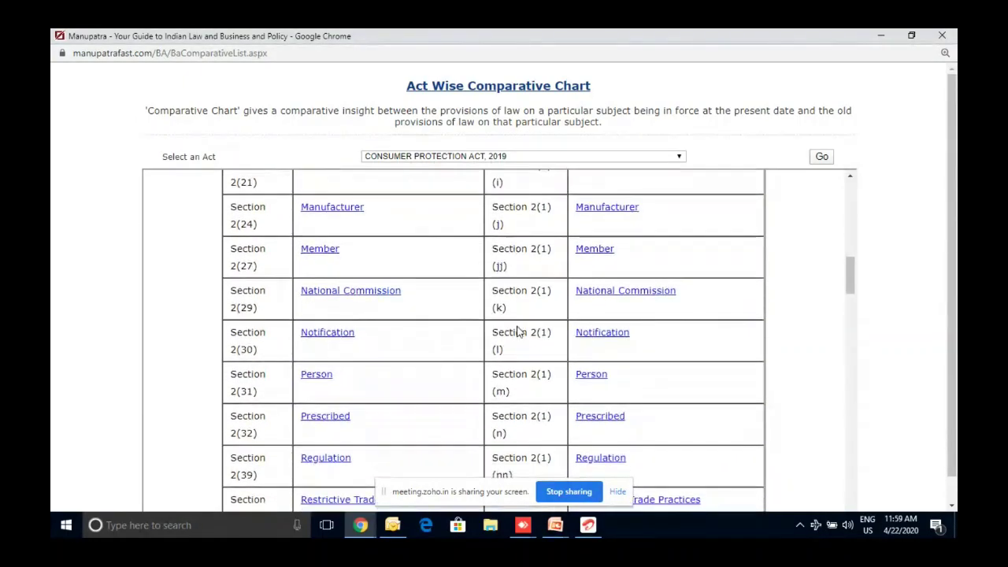
pyautogui.scroll(-2, 518, 332)
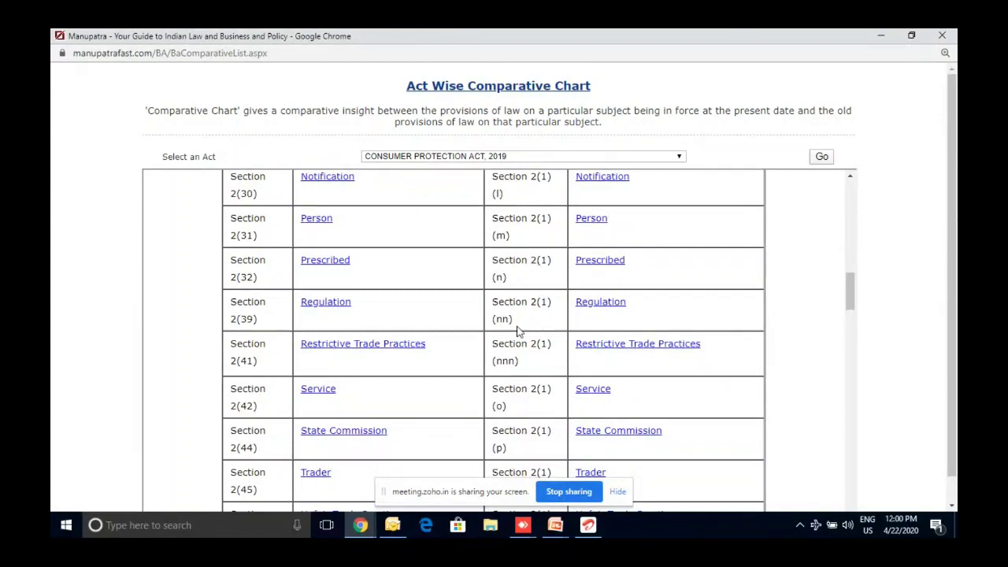
# Step: Review the remaining definition rows and the start of the Consumer Protection Councils sections in the comparative chart, and close the chart window
pyautogui.scroll(-1, 518, 332)
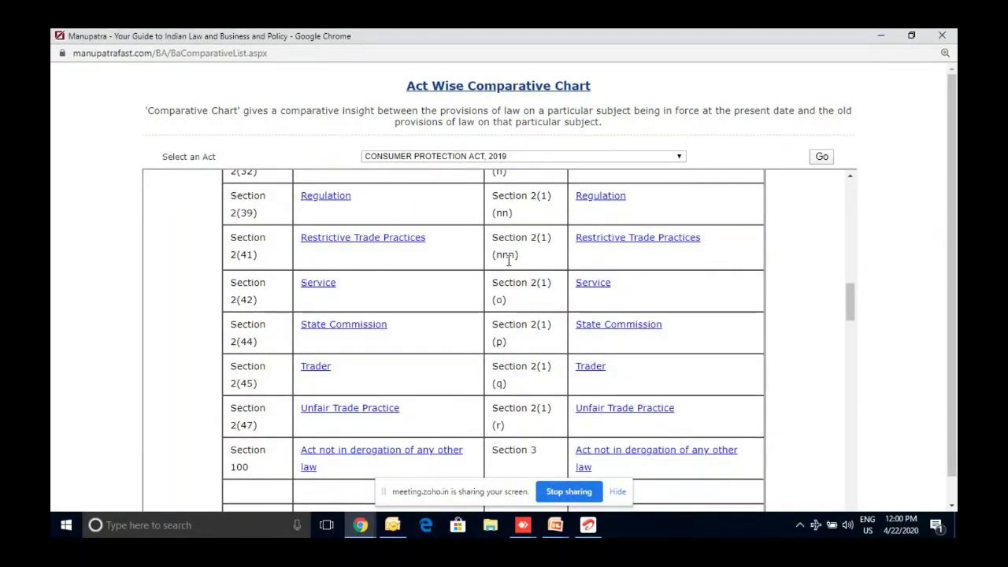
pyautogui.scroll(-1, 509, 262)
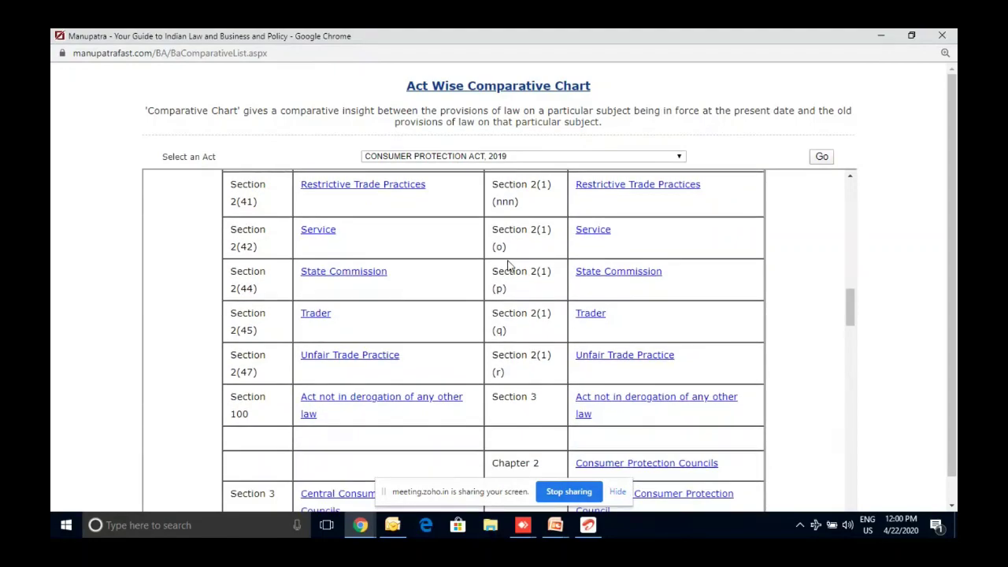
pyautogui.scroll(-1, 508, 266)
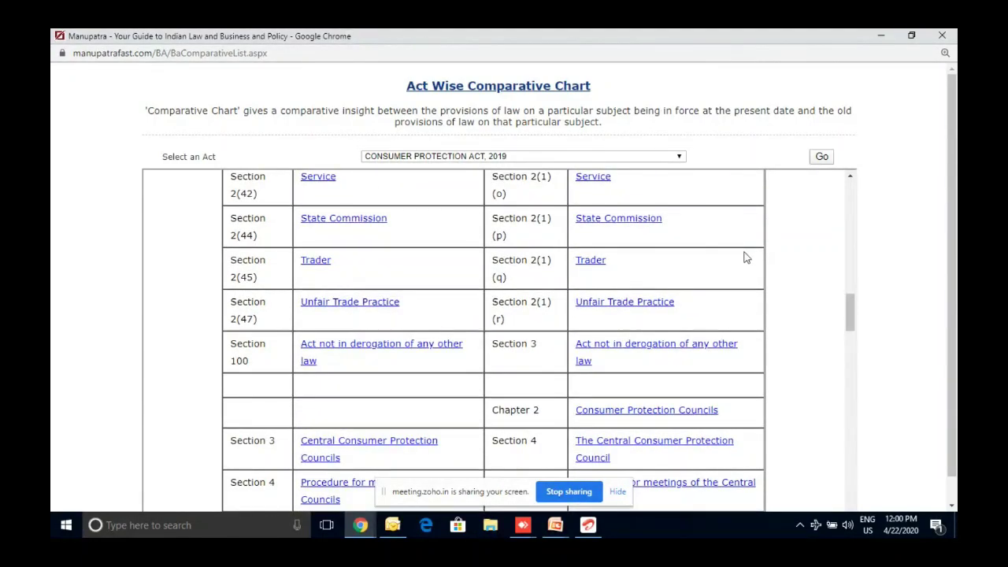
pyautogui.scroll(1, 827, 262)
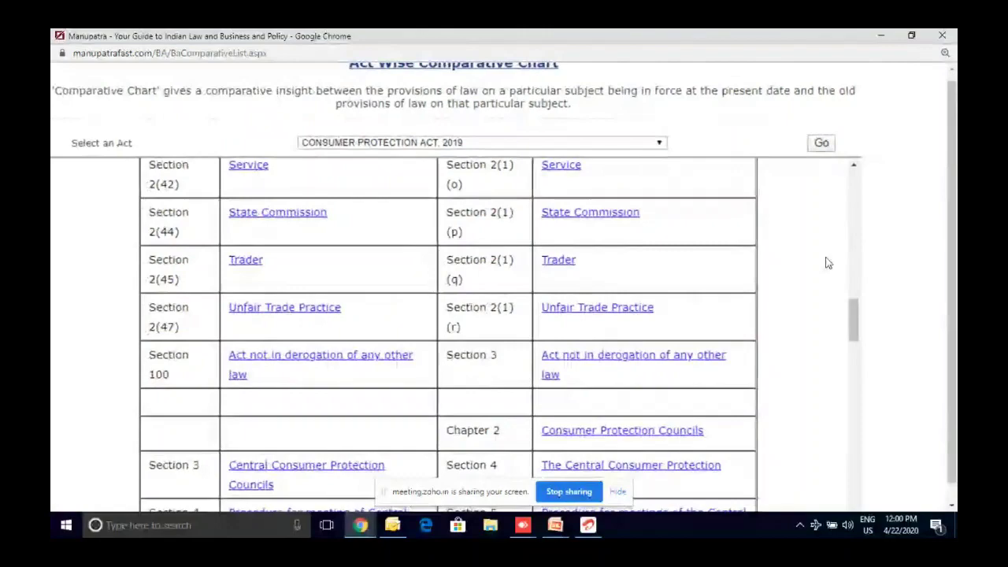
pyautogui.click(942, 36)
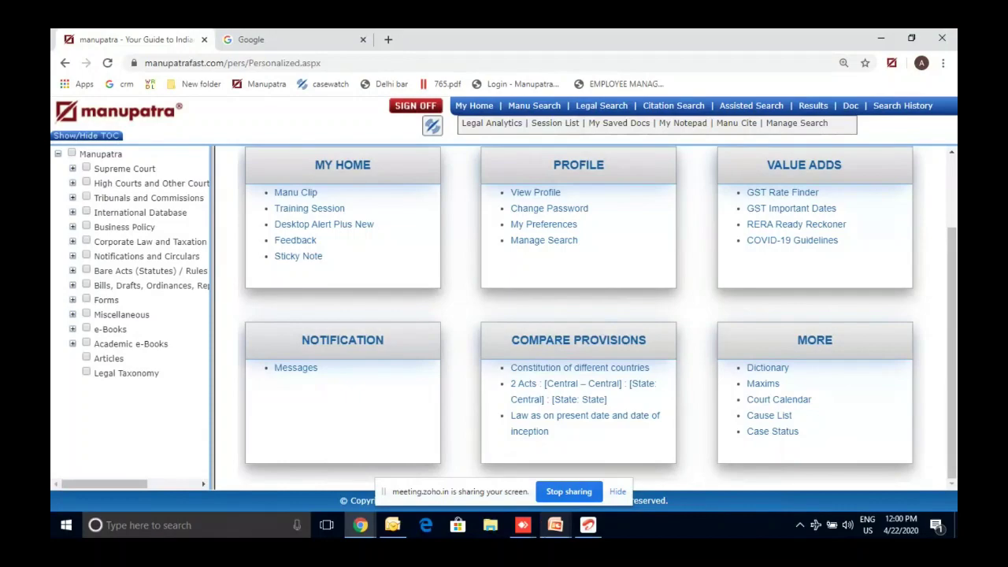
# Step: Switch to the Zoho Meeting presenter window and read through the attendees' questions in the Q&A list
pyautogui.click(556, 525)
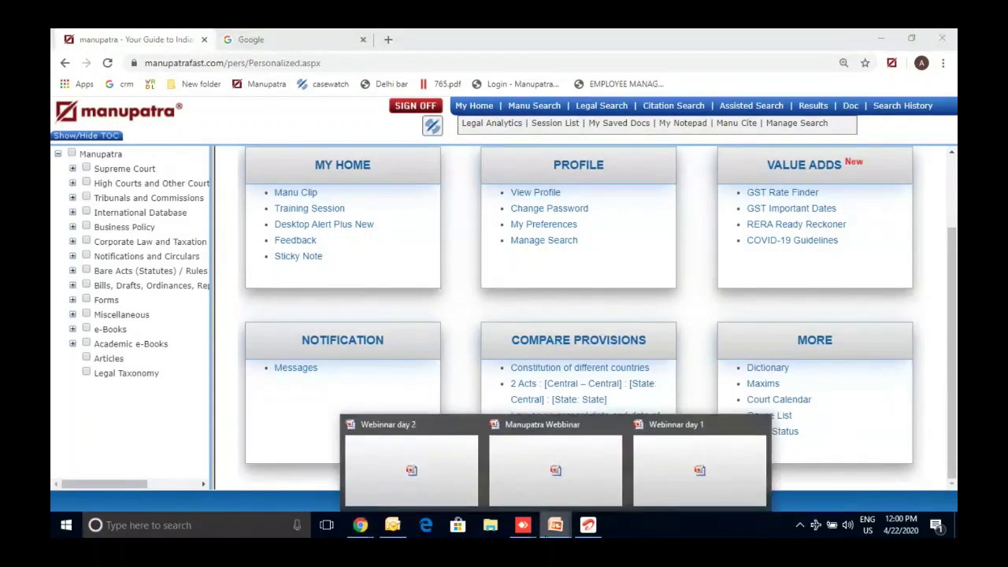
pyautogui.click(442, 399)
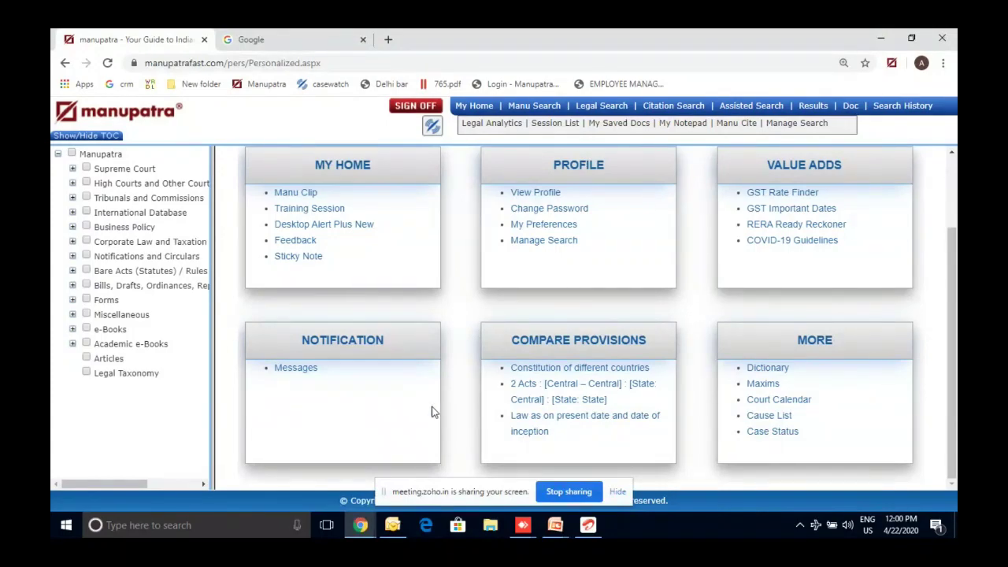
pyautogui.moveTo(364, 526)
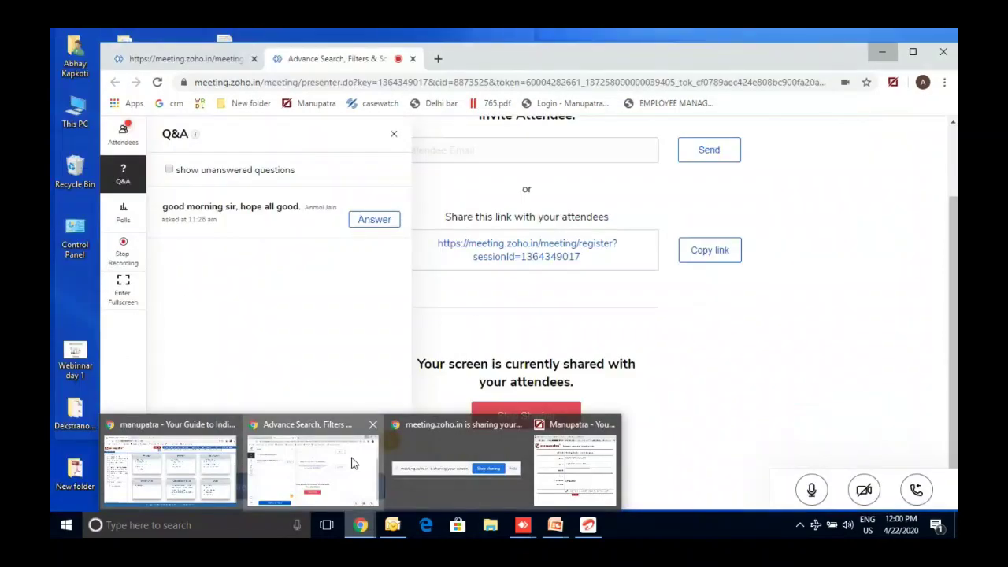
pyautogui.click(353, 463)
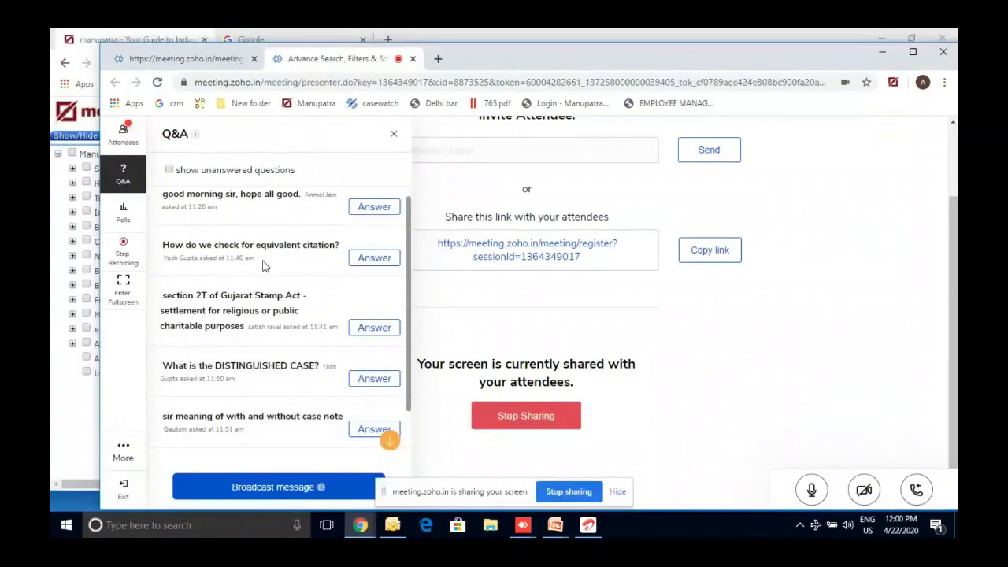
pyautogui.scroll(-2, 282, 388)
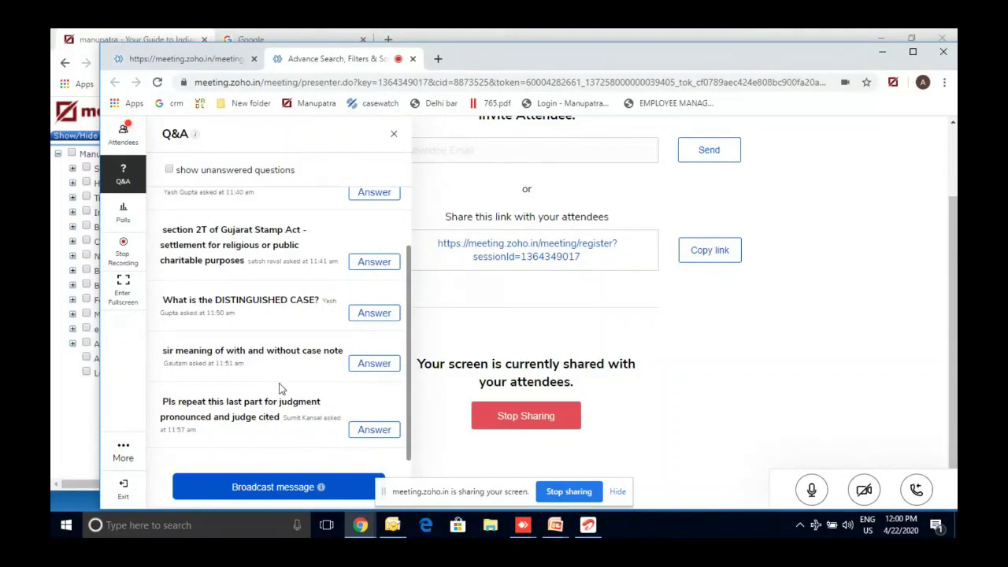
pyautogui.scroll(2, 260, 349)
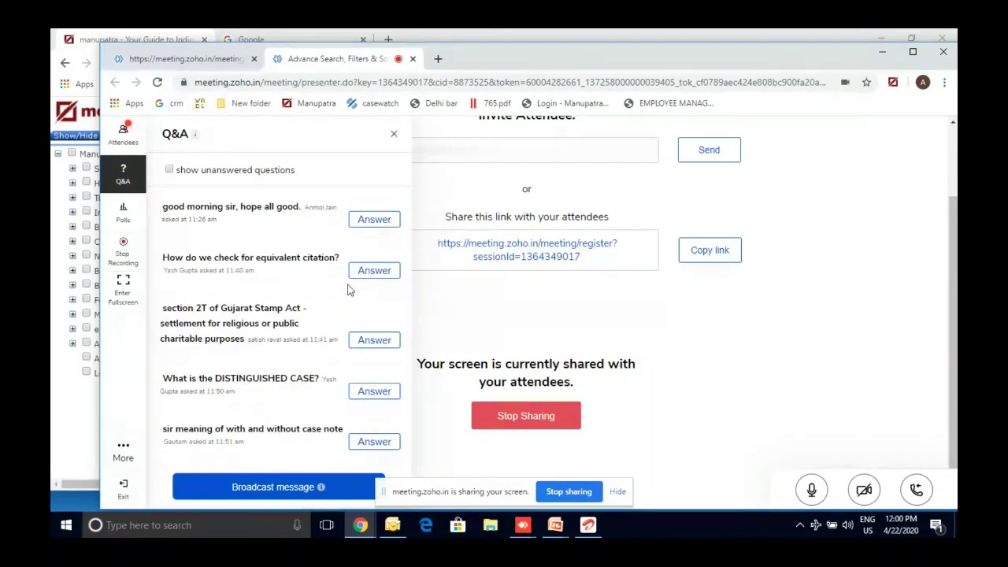
# Step: Return to Manupatra and run a Manu Search for "gender justice"
pyautogui.hotkey('alt', 'Tab')
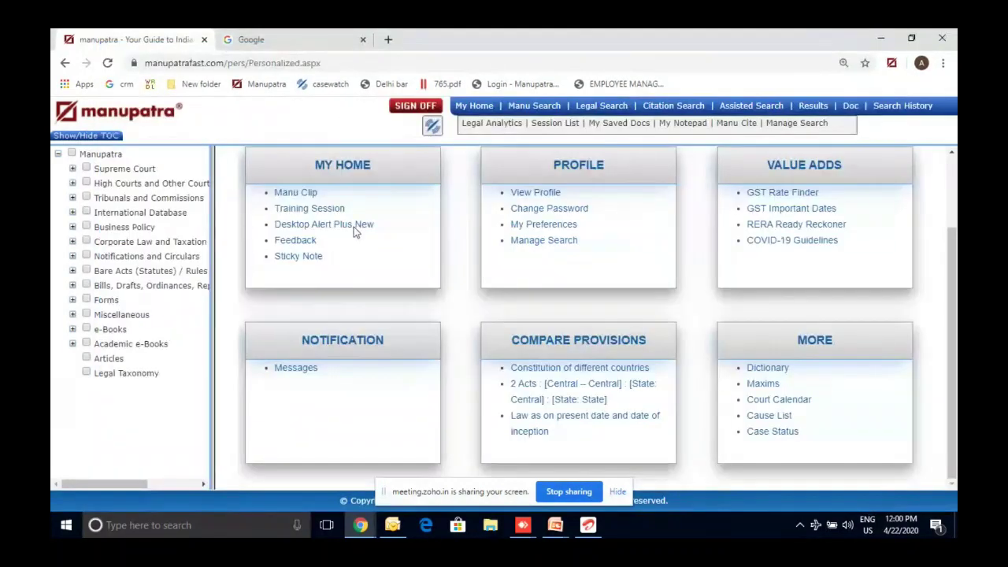
pyautogui.click(556, 108)
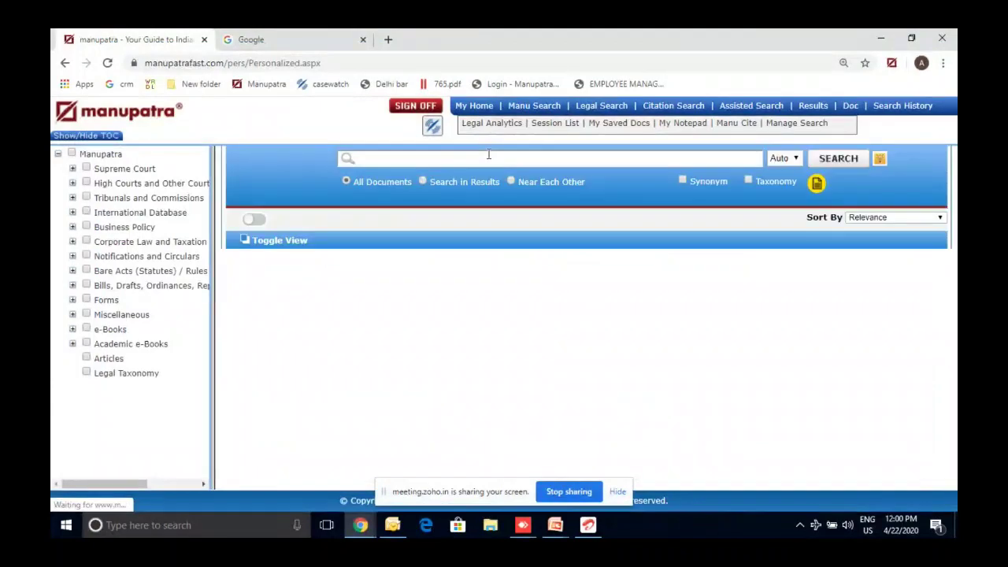
pyautogui.write('gende')
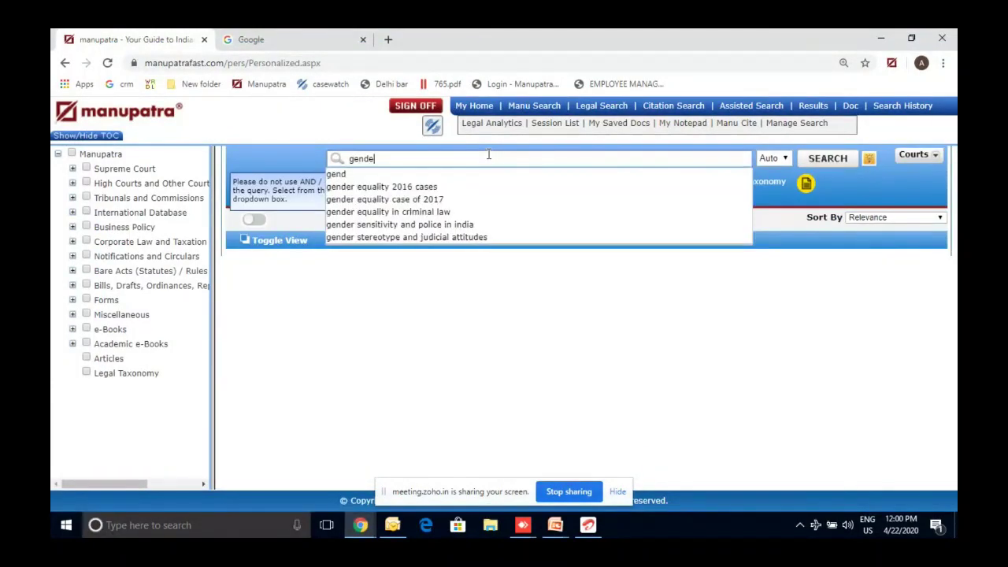
pyautogui.write('r justice')
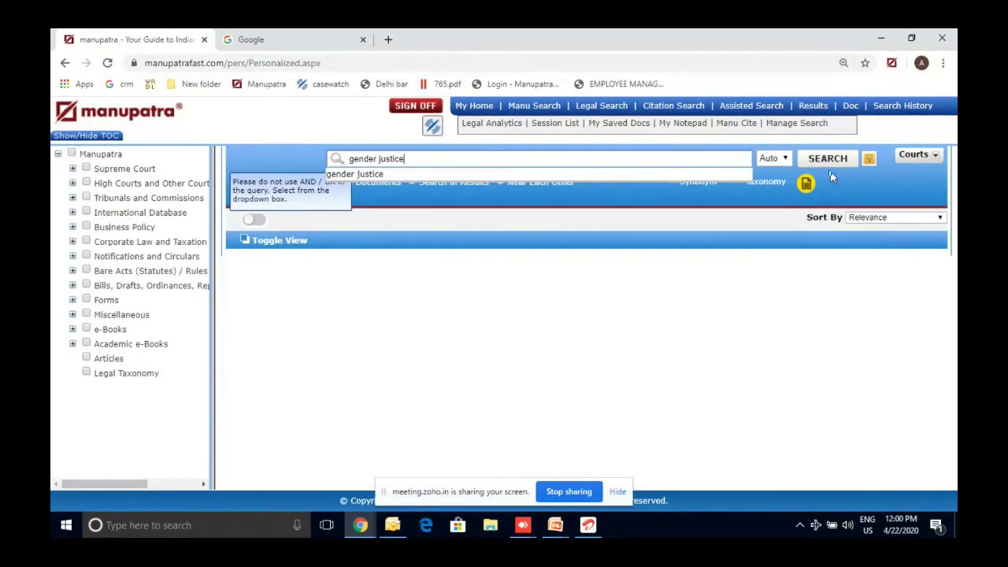
pyautogui.click(828, 167)
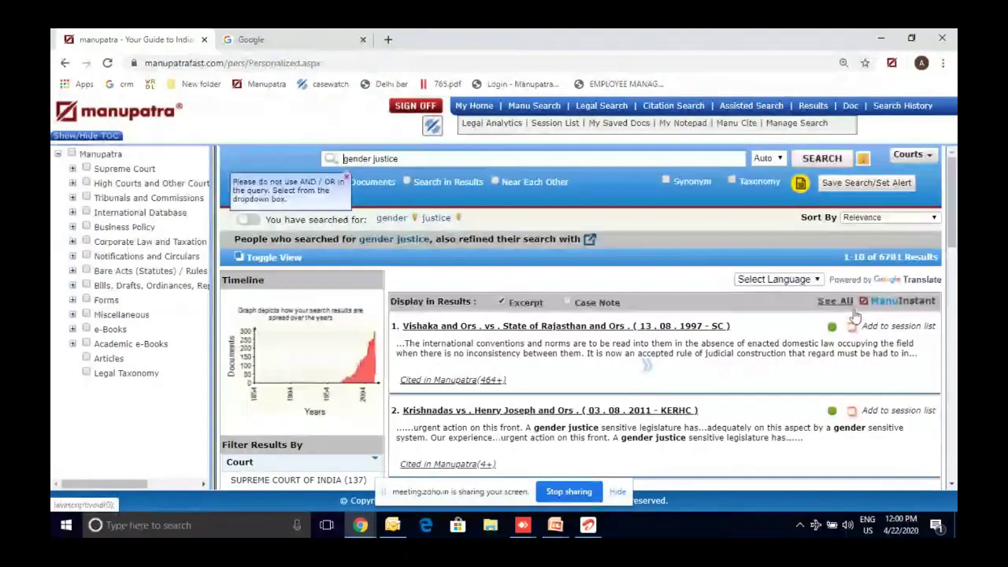
# Step: Open the Vishaka and Ors. vs. State of Rajasthan judgment, view its equivalent citations, and go back to the judgment text
pyautogui.click(852, 328)
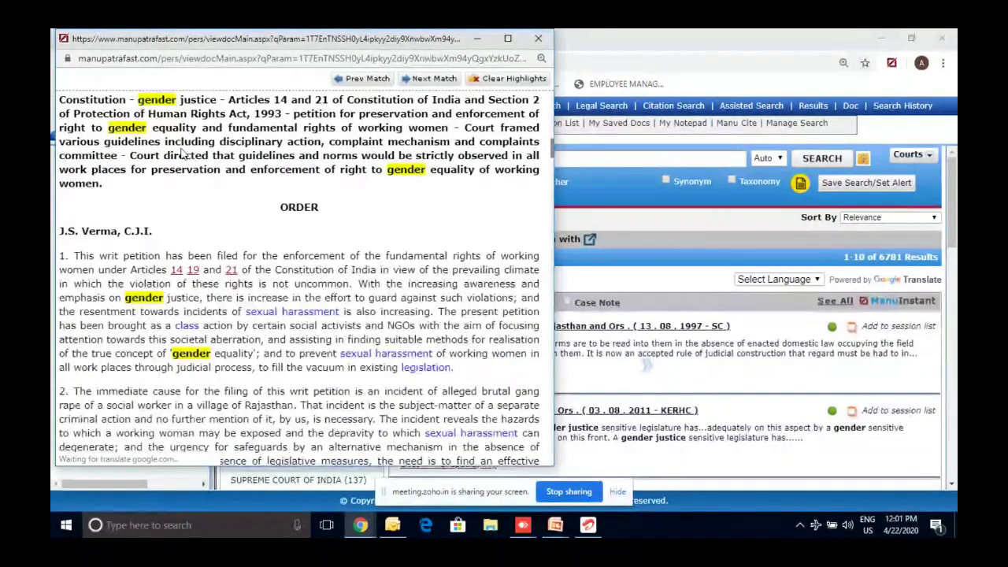
pyautogui.scroll(10, 181, 154)
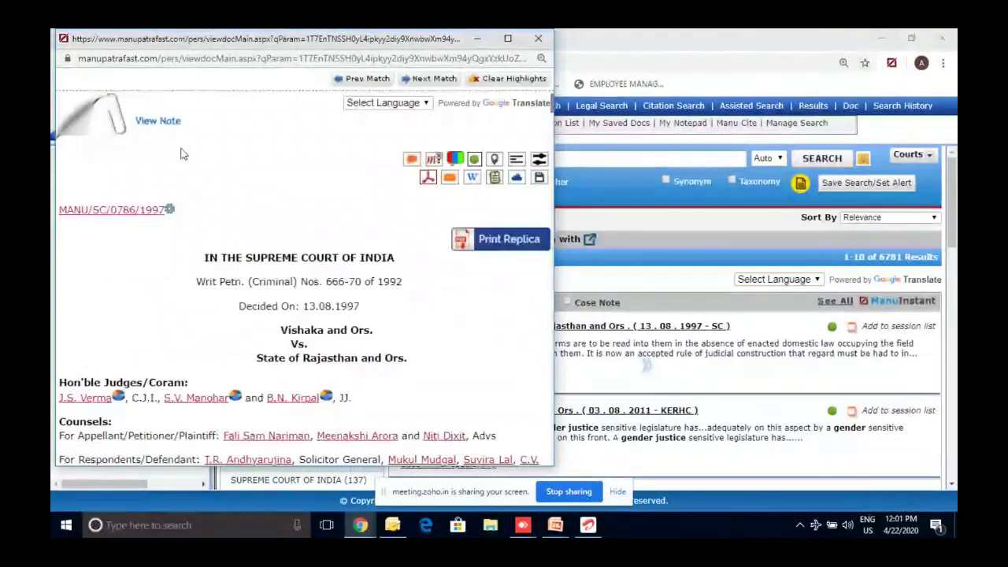
pyautogui.click(131, 220)
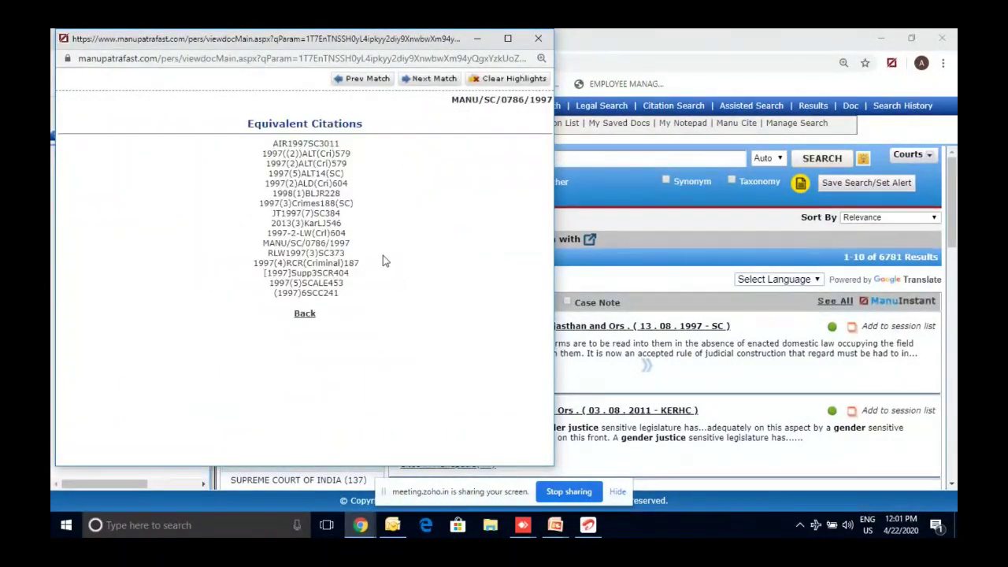
pyautogui.click(304, 314)
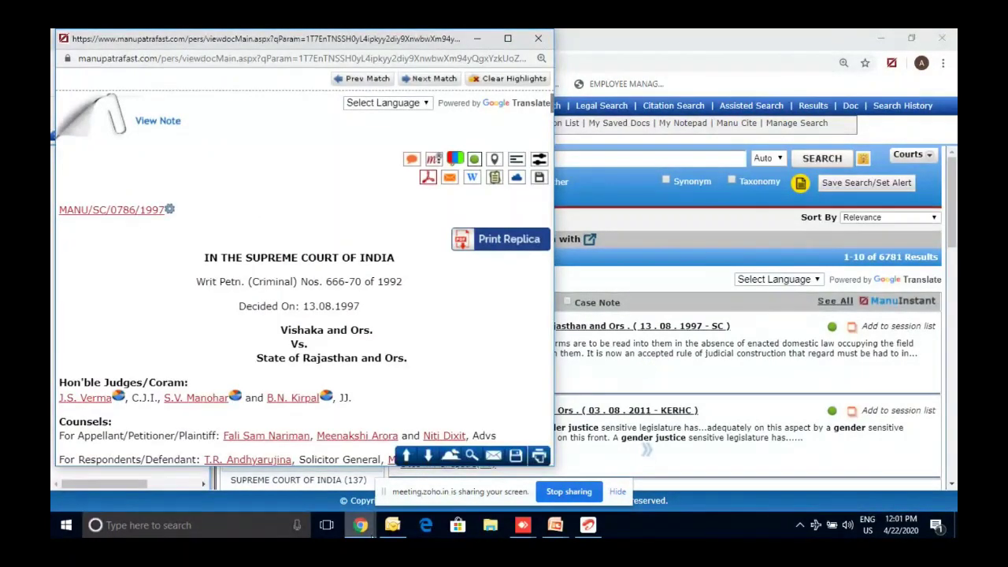
# Step: Switch back to the Zoho Meeting Q&A and review the questions from equivalent citations down to checking a case's appeal status
pyautogui.click(361, 525)
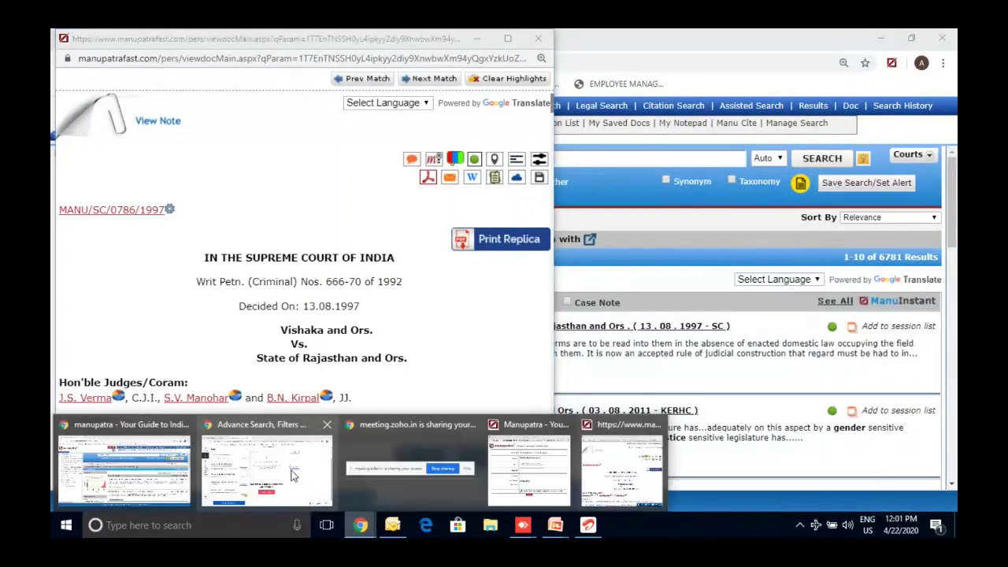
pyautogui.click(252, 504)
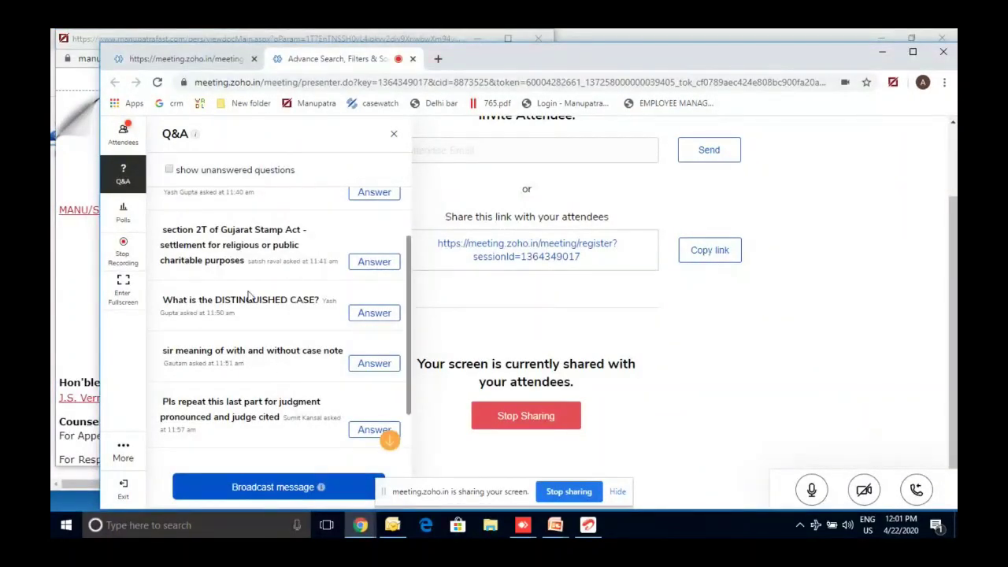
pyautogui.scroll(2, 248, 296)
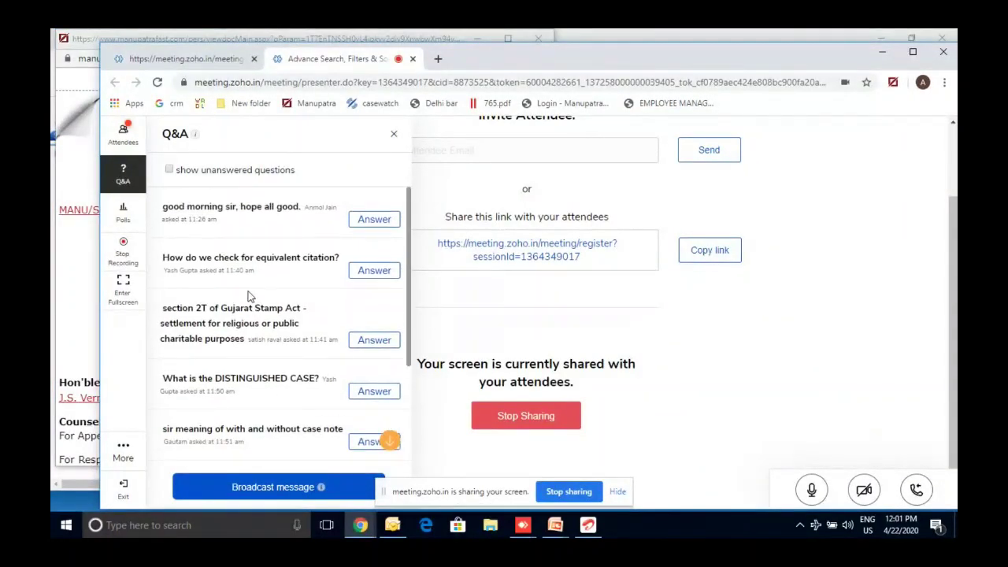
pyautogui.scroll(-1, 249, 296)
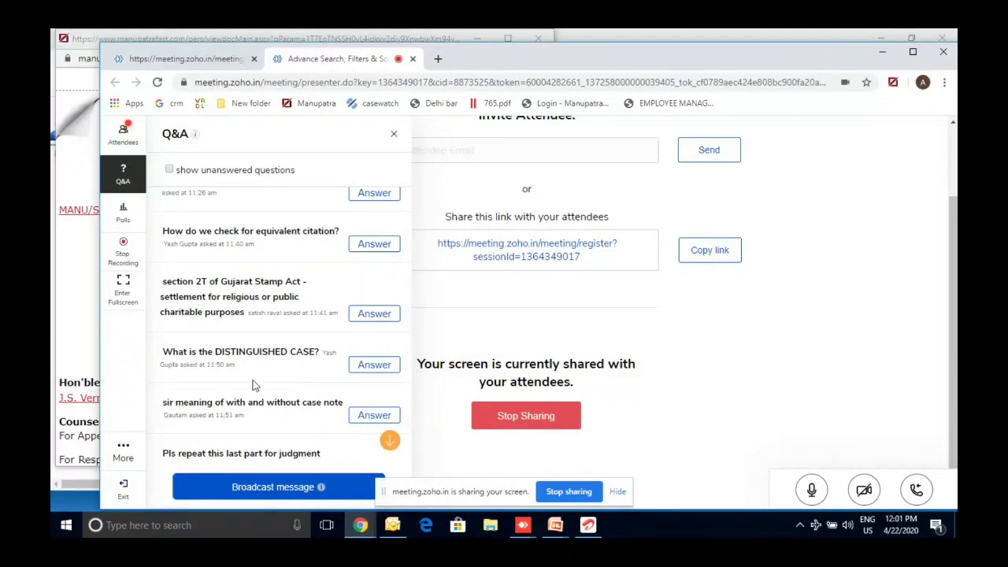
pyautogui.scroll(-3, 247, 411)
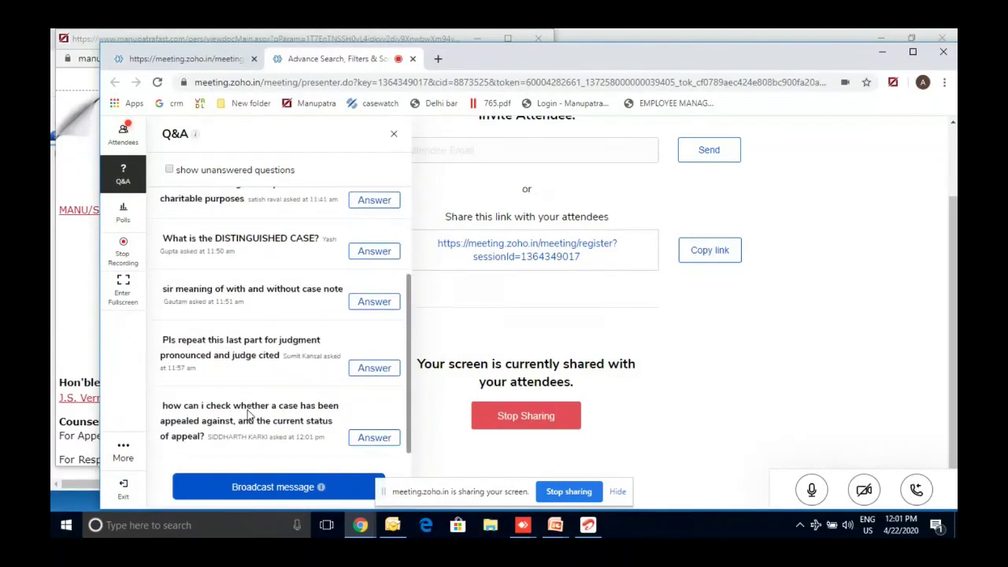
pyautogui.scroll(-1, 247, 413)
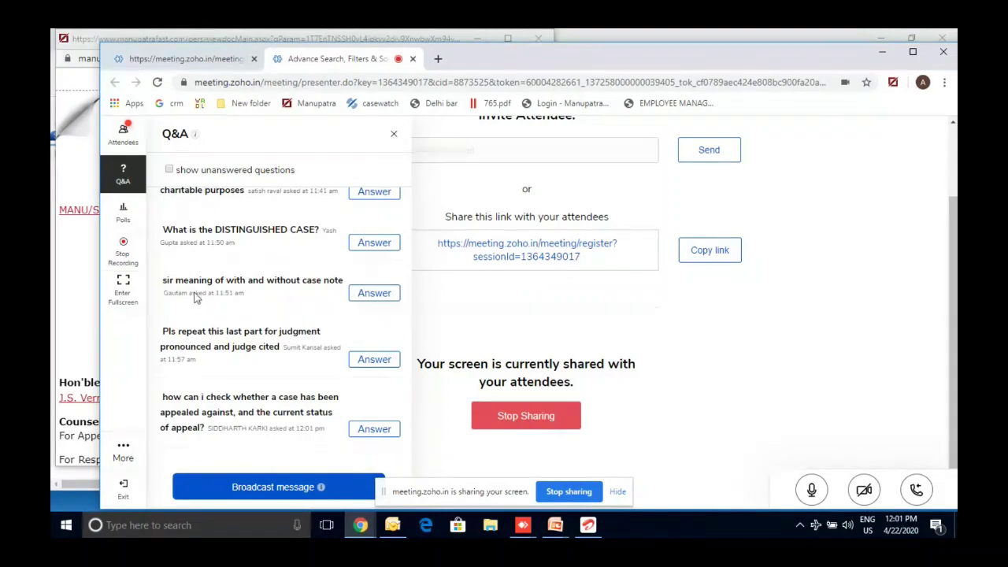
# Step: Open the answer box for the question about with and without case note, and read the newest questions, including referring cases from a section
pyautogui.click(374, 293)
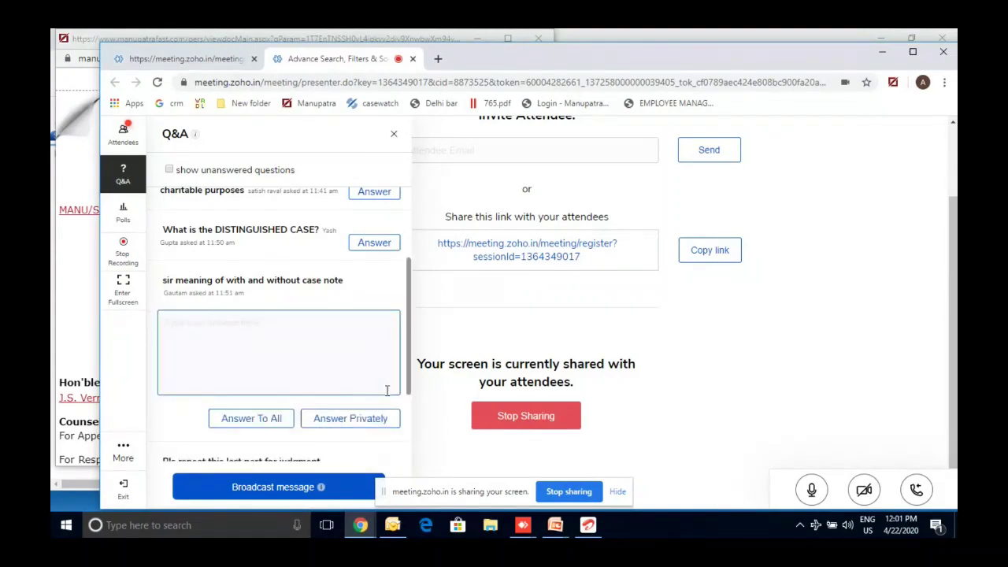
pyautogui.scroll(-2, 362, 293)
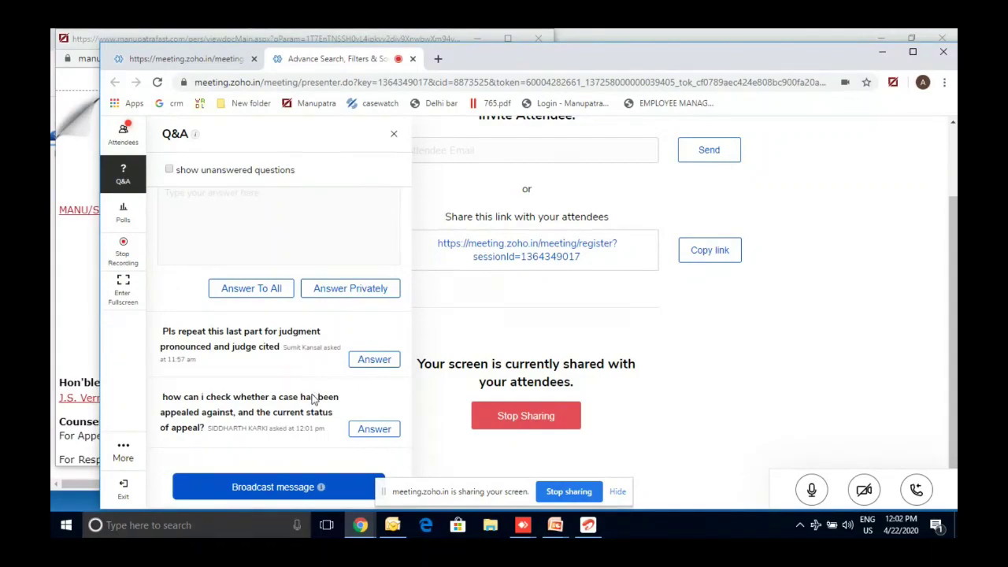
pyautogui.scroll(-2, 387, 434)
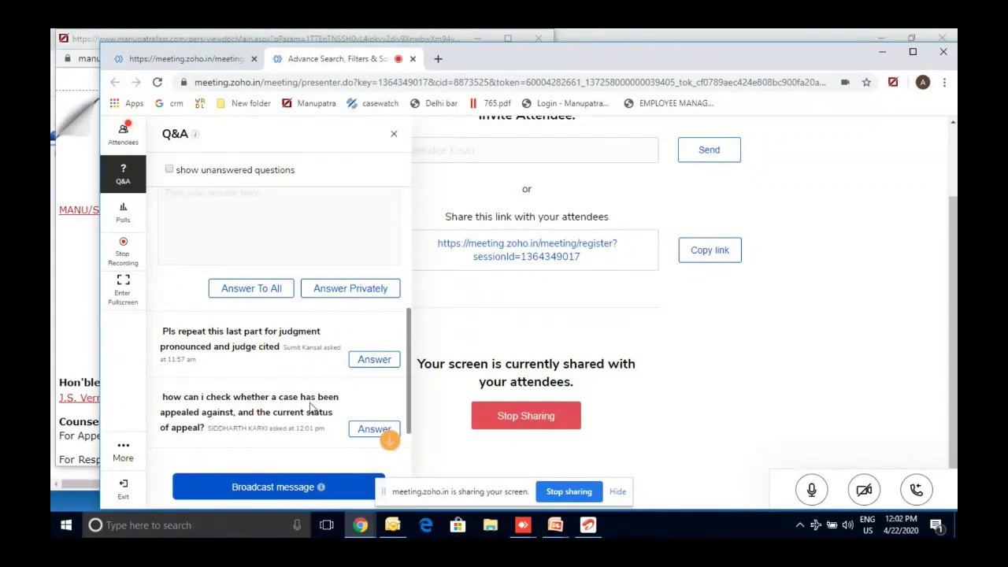
pyautogui.click(390, 446)
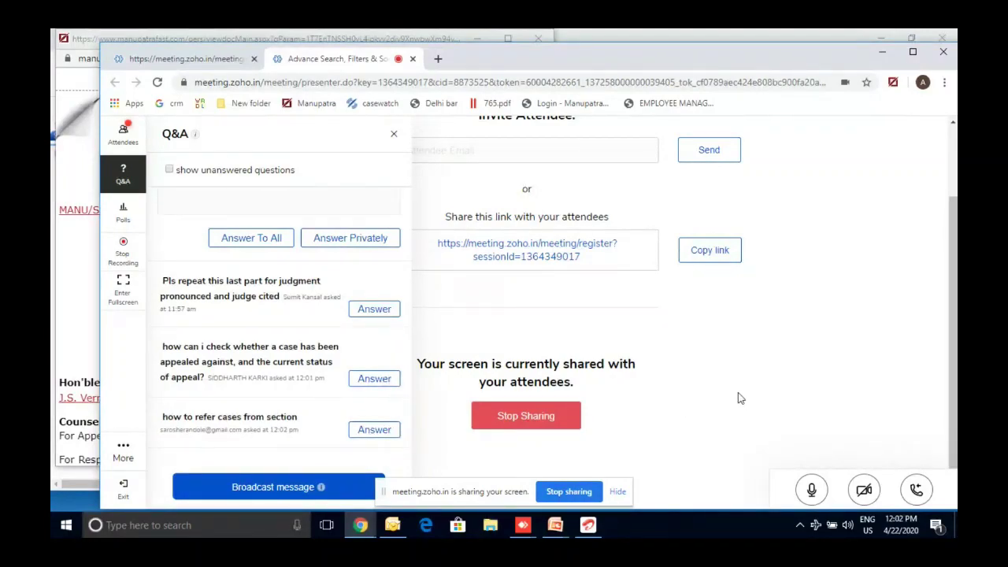
pyautogui.doubleClick(254, 418)
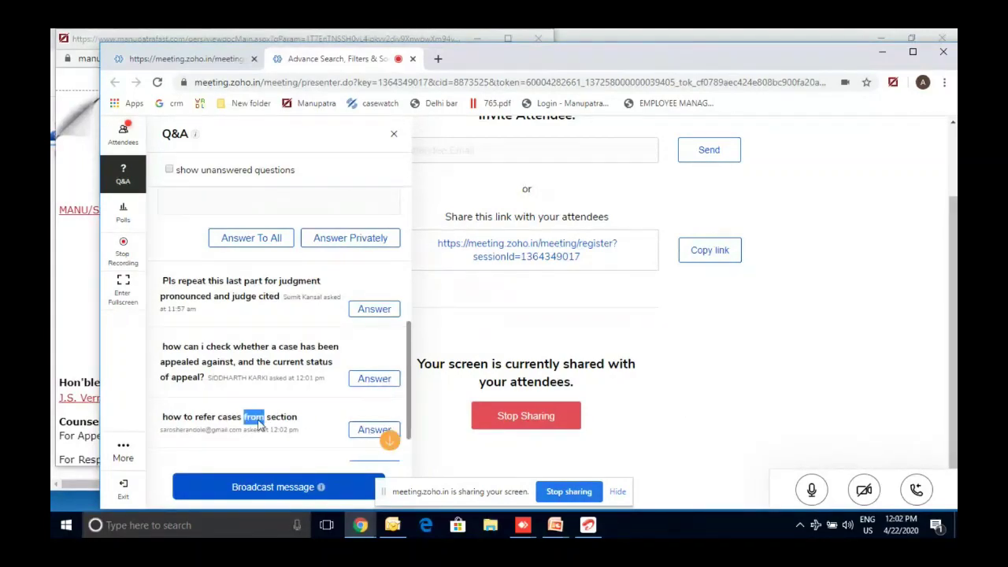
pyautogui.tripleClick(258, 424)
pyautogui.scroll(-1, 319, 426)
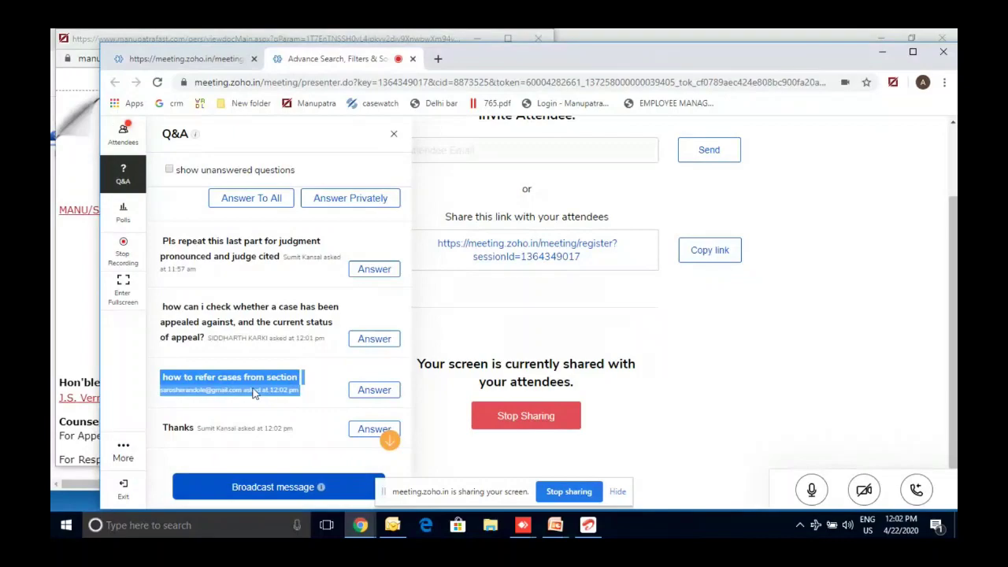
pyautogui.click(668, 335)
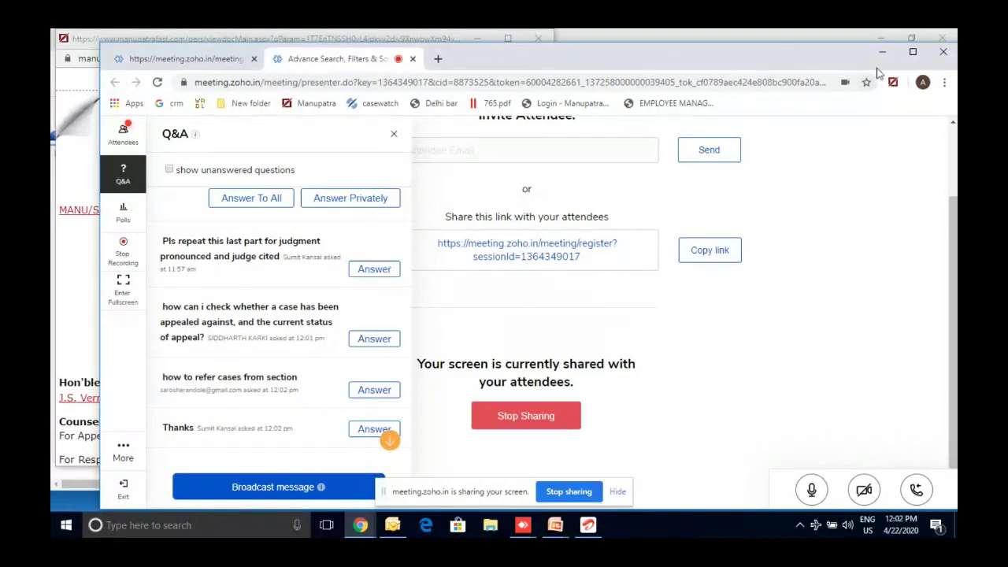
# Step: Return to Manupatra and bring the gender justice search results in front of the open judgment
pyautogui.hotkey('alt', 'Tab')
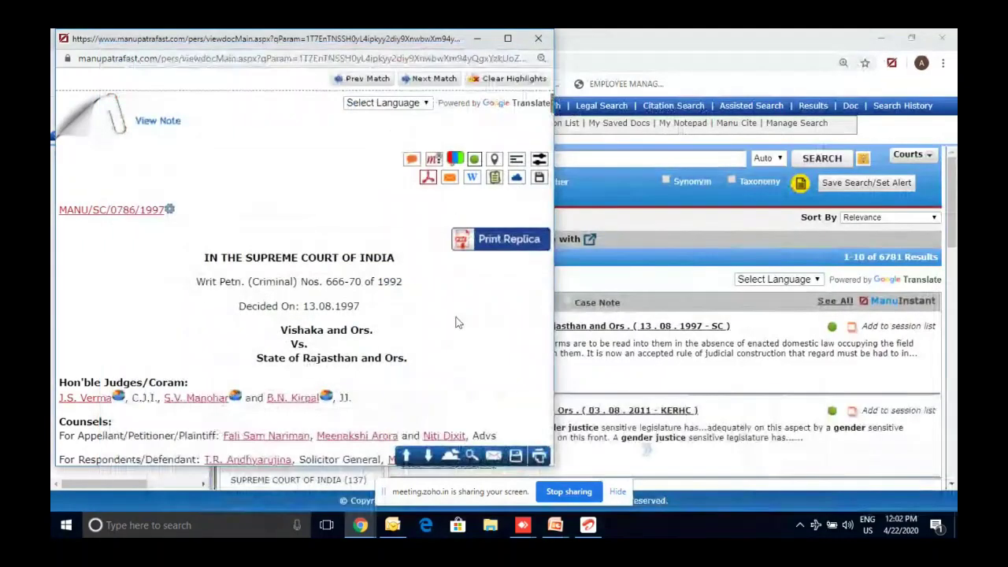
pyautogui.click(606, 346)
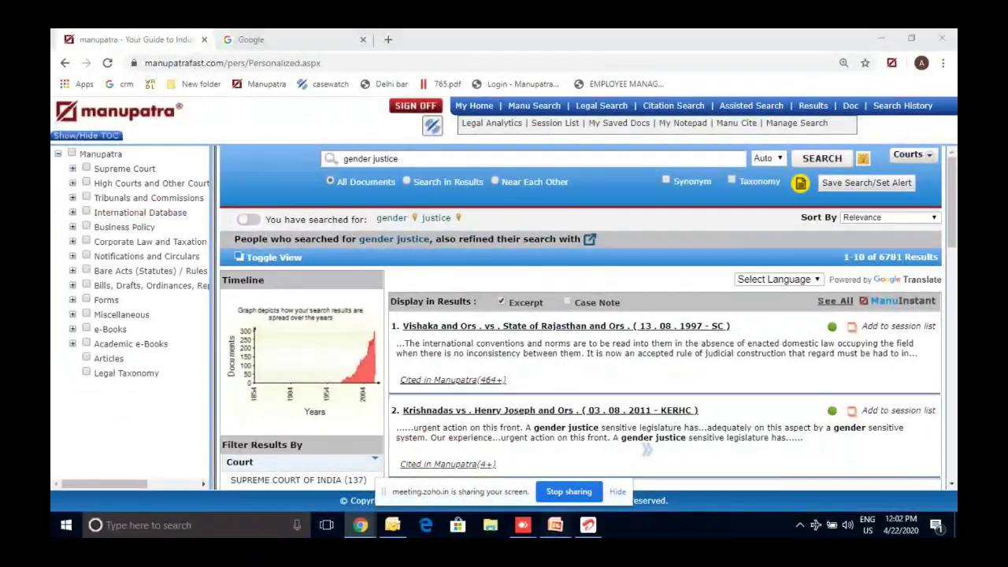
# Step: Switch to the Manupatra Webbinar presentation and copy "guidelines for candidates seeking to contest elections during nomination" from the Case Study # 1 slide
pyautogui.moveTo(555, 524)
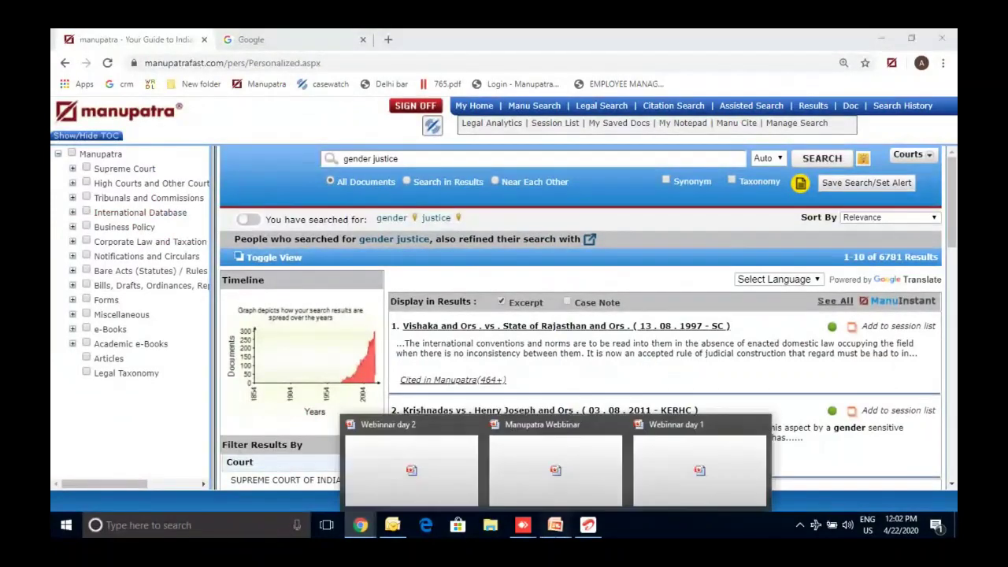
pyautogui.click(574, 467)
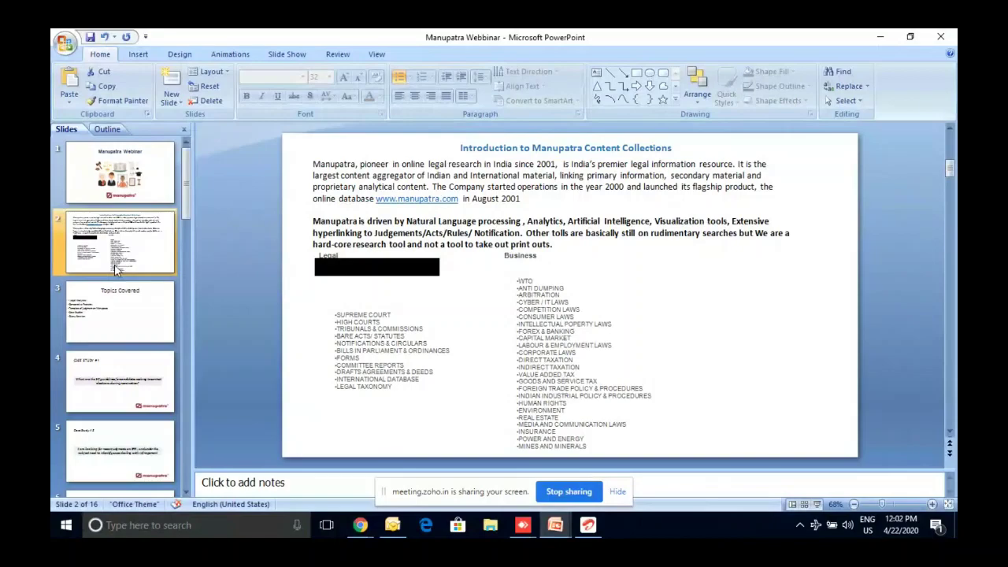
pyautogui.click(119, 311)
pyautogui.click(131, 407)
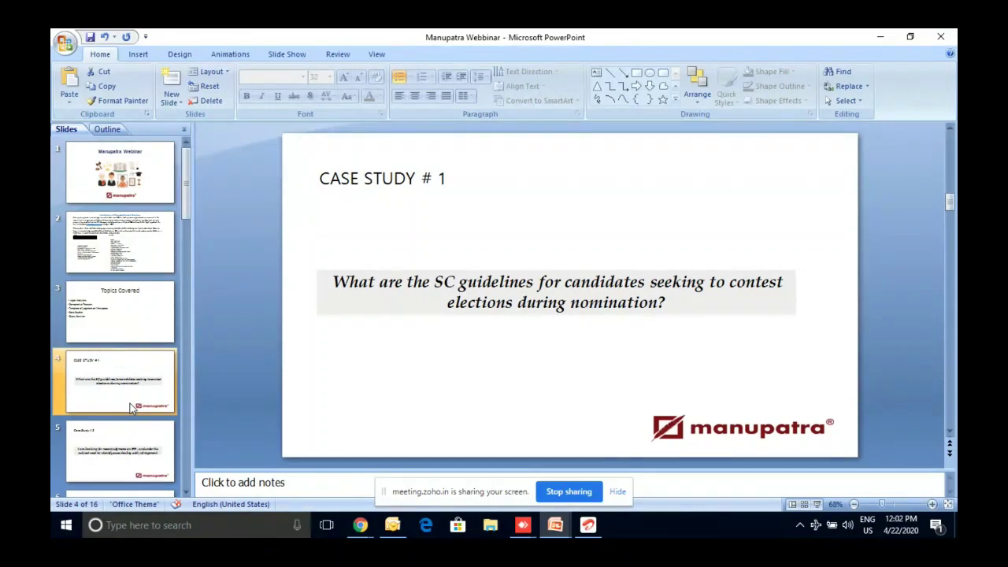
pyautogui.doubleClick(478, 288)
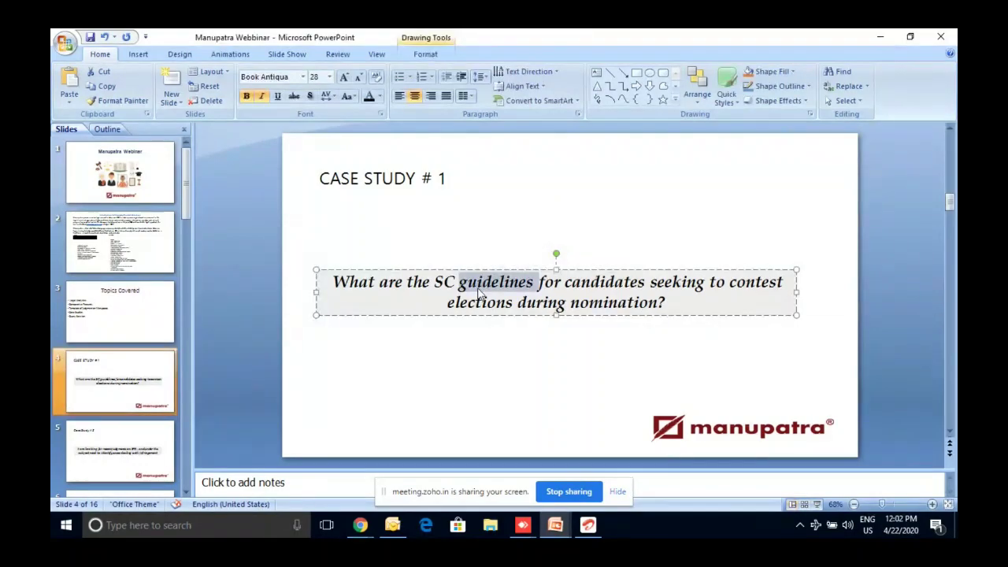
pyautogui.keyDown('shift'); pyautogui.click(656, 304); pyautogui.keyUp('shift')
pyautogui.hotkey('ctrl', 'c')
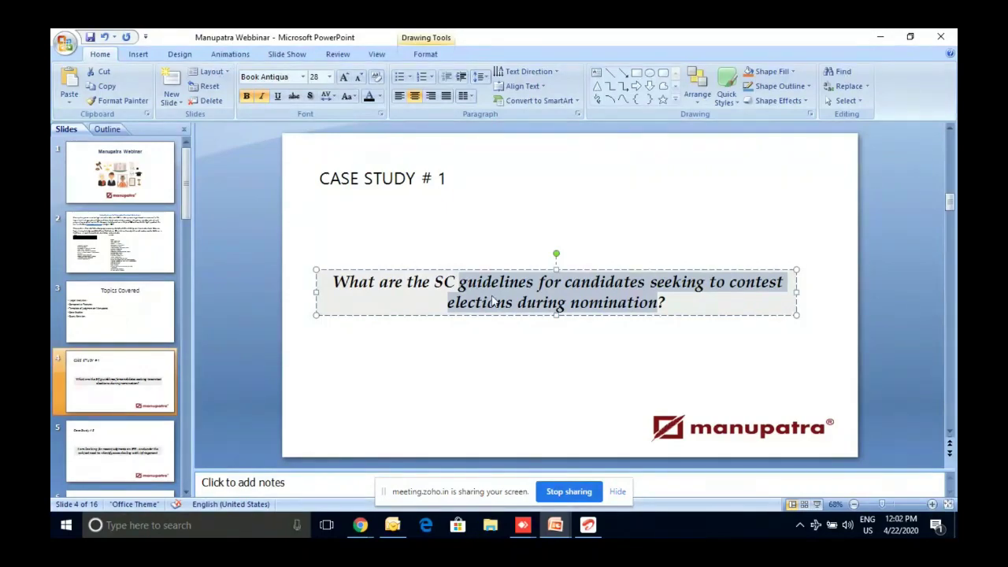
# Step: Return to Manupatra and replace the gender justice query with the copied phrase "guidelines for candidates seeking to contest elections during nomination"
pyautogui.moveTo(365, 525)
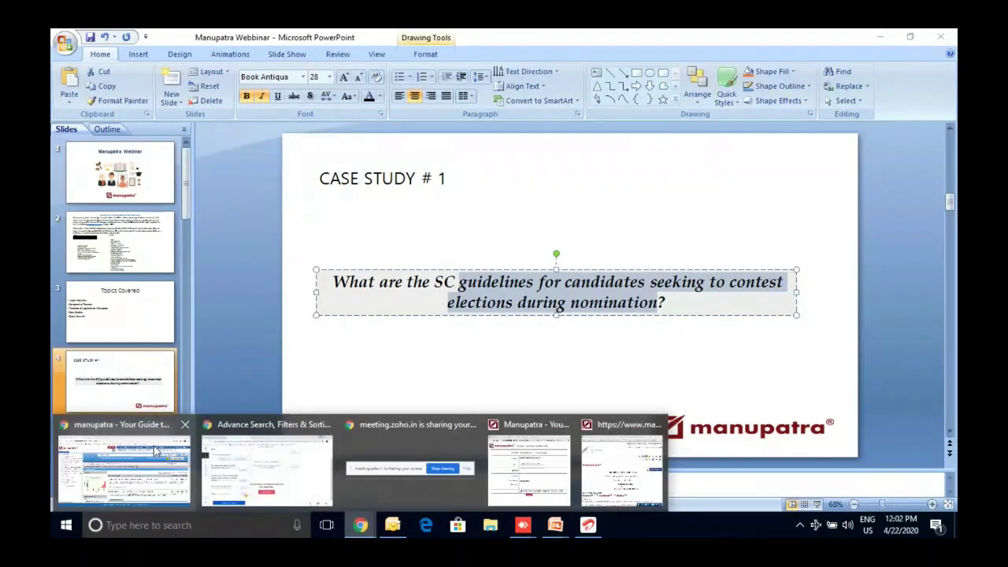
pyautogui.click(126, 472)
pyautogui.click(415, 162)
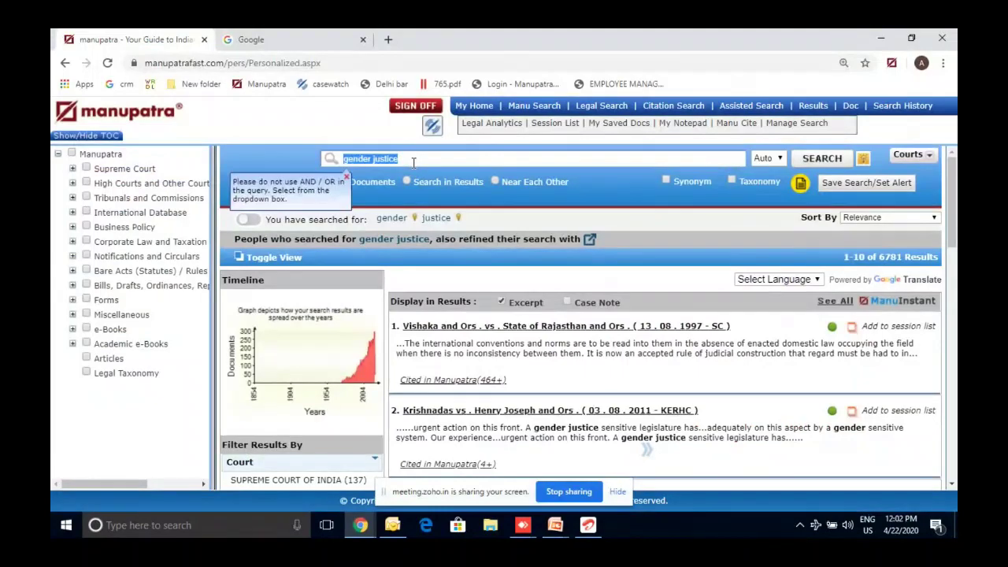
pyautogui.hotkey('ctrl', 'v')
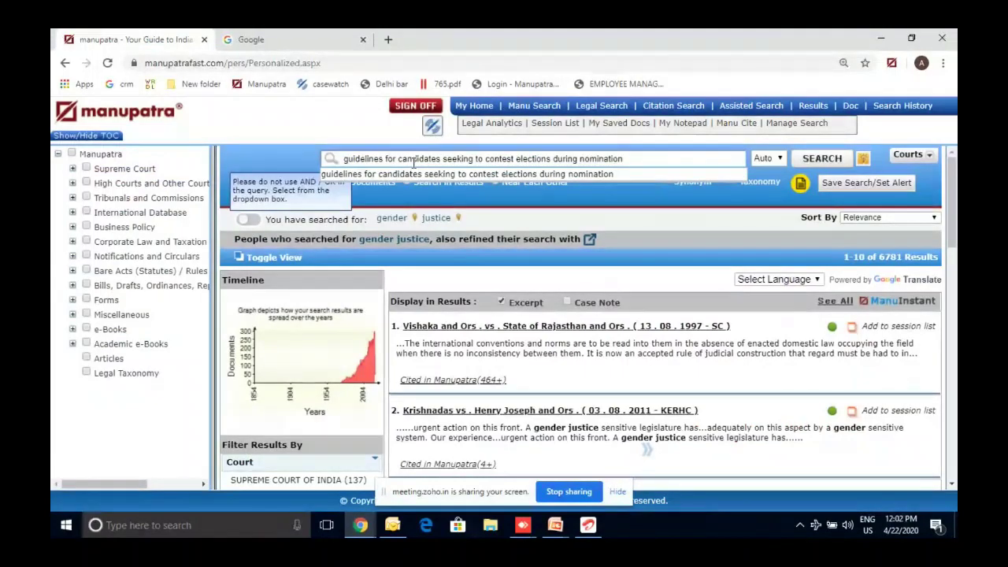
pyautogui.click(498, 210)
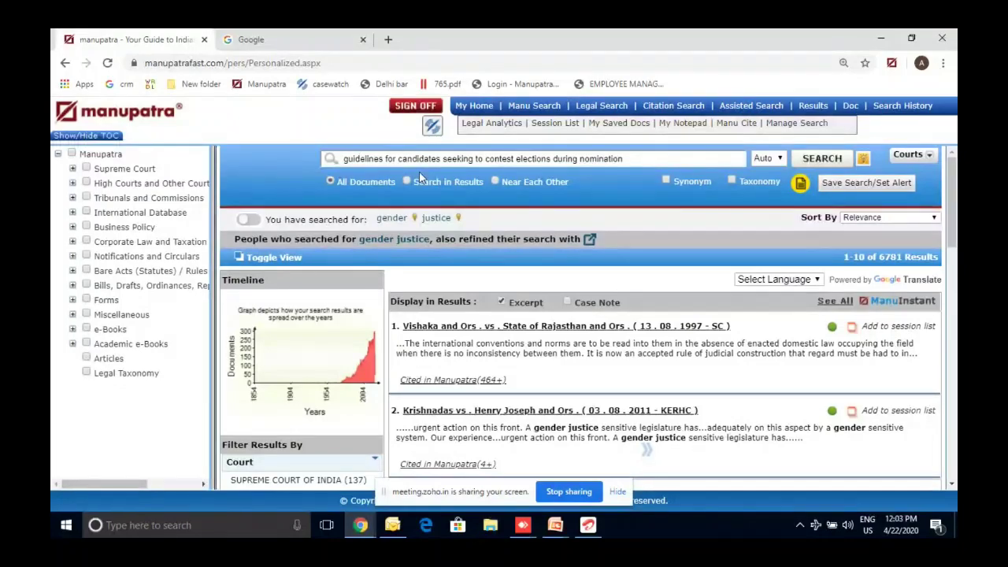
# Step: Restrict the search scope to Supreme Court and run the search
pyautogui.click(74, 184)
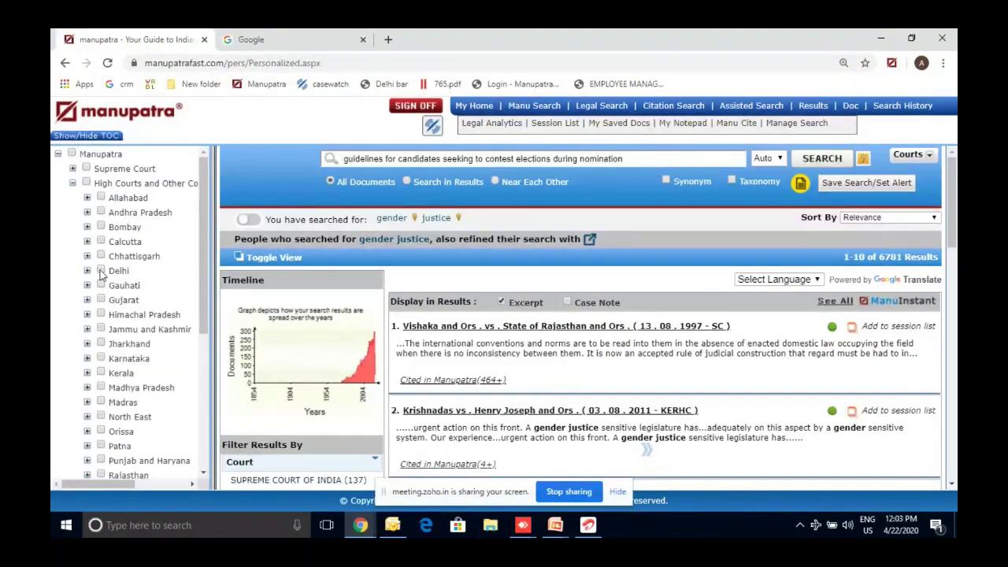
pyautogui.click(73, 183)
pyautogui.click(87, 168)
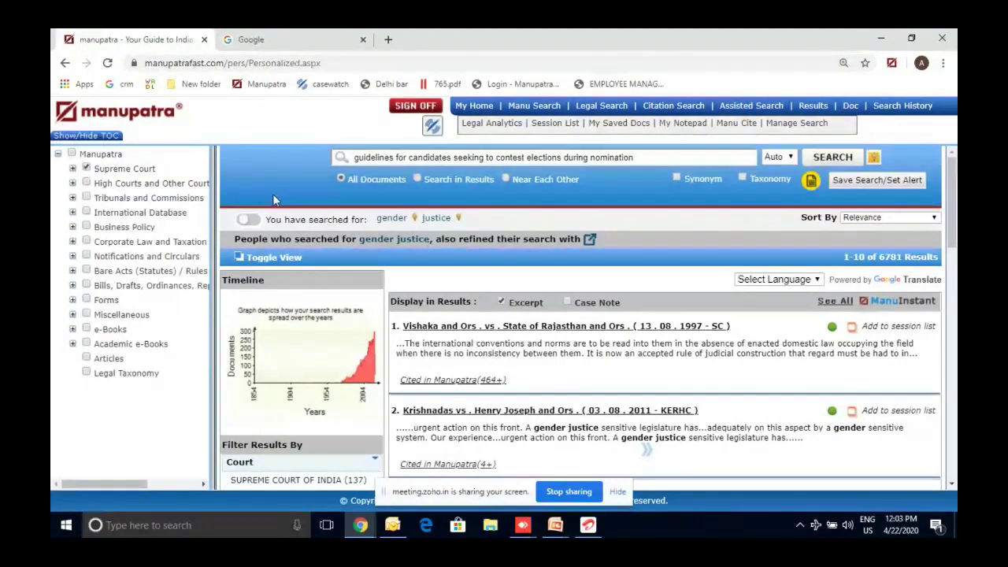
pyautogui.click(820, 161)
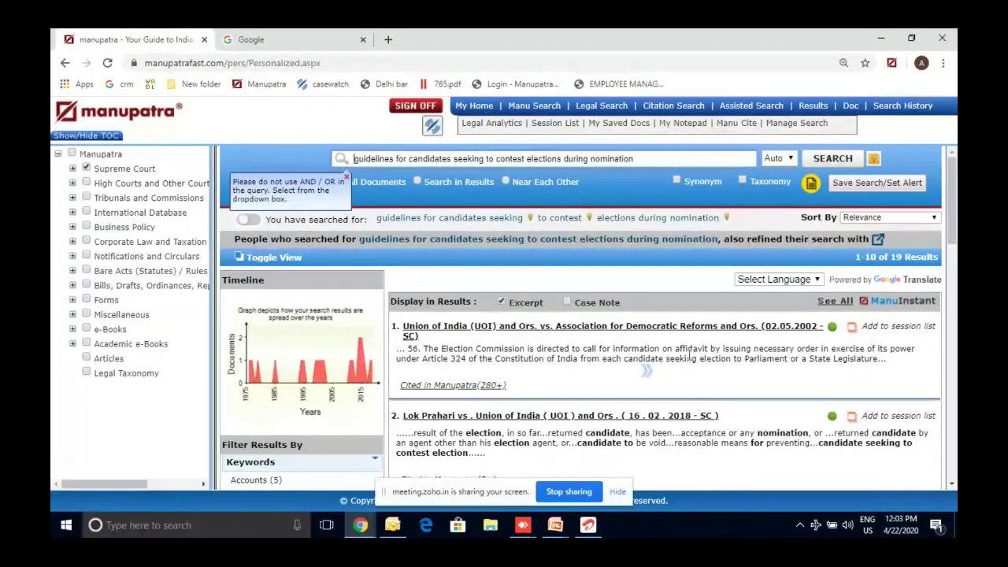
# Step: Preview the first result in ManuInstant, review its citing reference, acts and case note, and close the preview
pyautogui.click(647, 376)
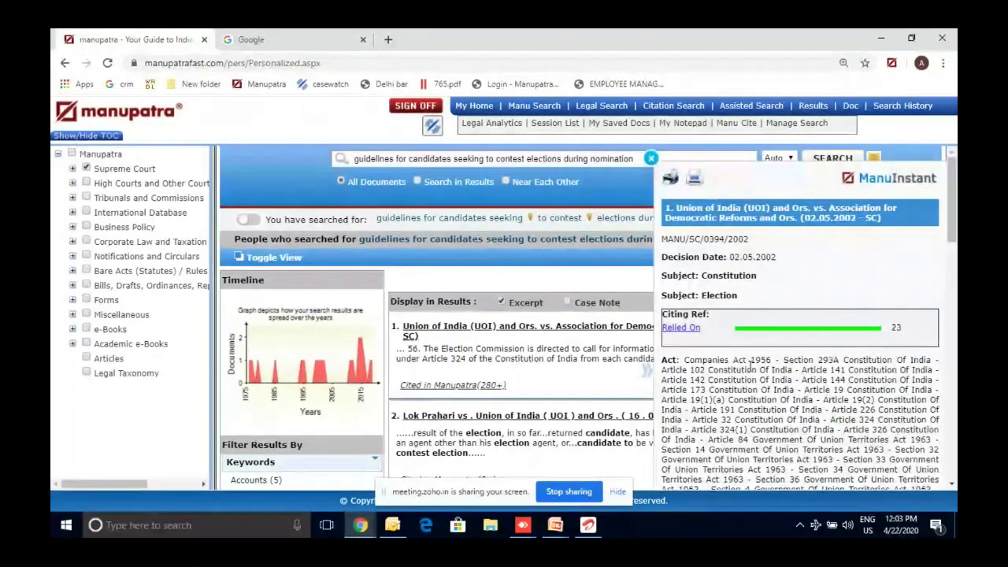
pyautogui.scroll(-1, 750, 364)
pyautogui.scroll(-4, 750, 376)
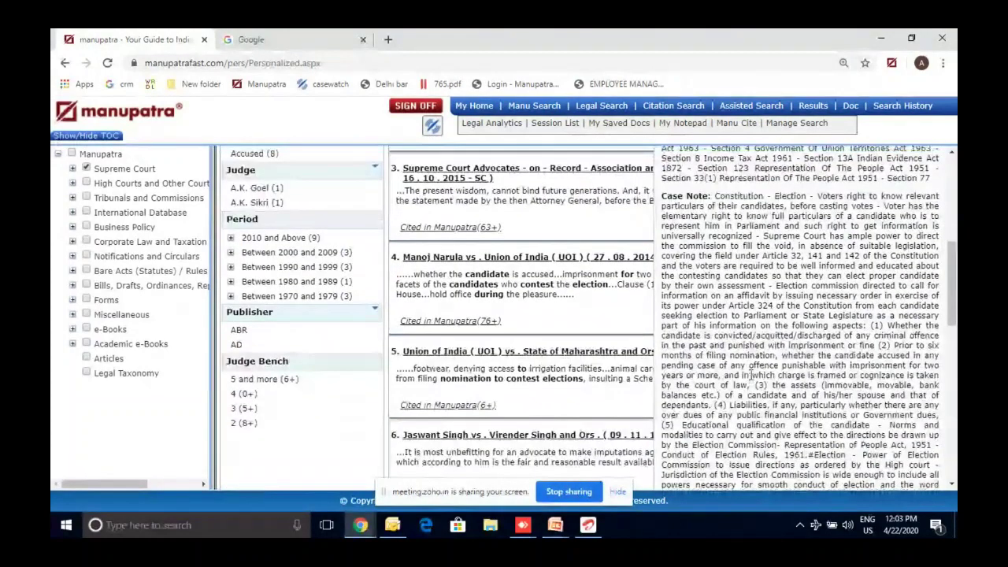
pyautogui.scroll(3, 751, 376)
pyautogui.scroll(2, 752, 376)
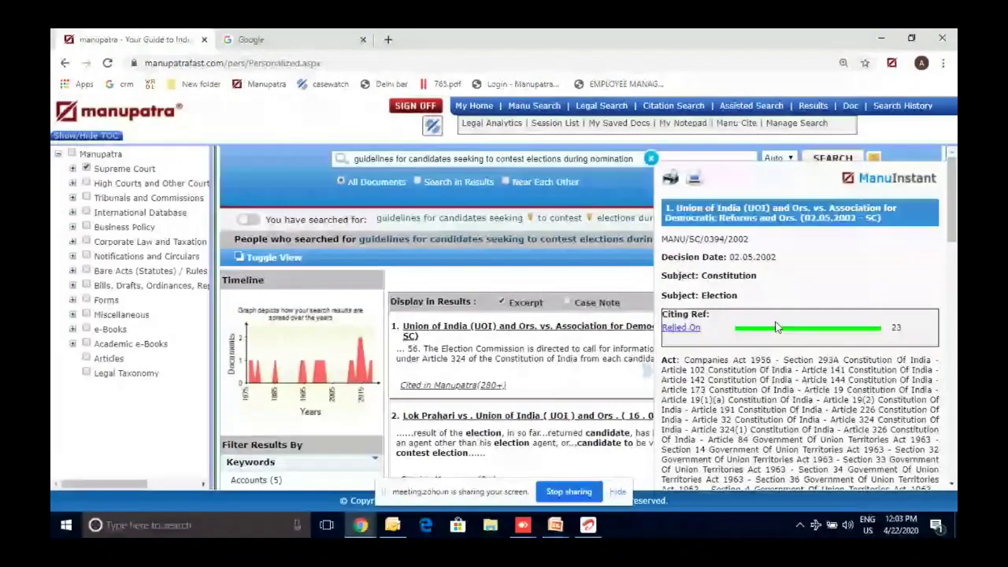
pyautogui.scroll(-5, 775, 327)
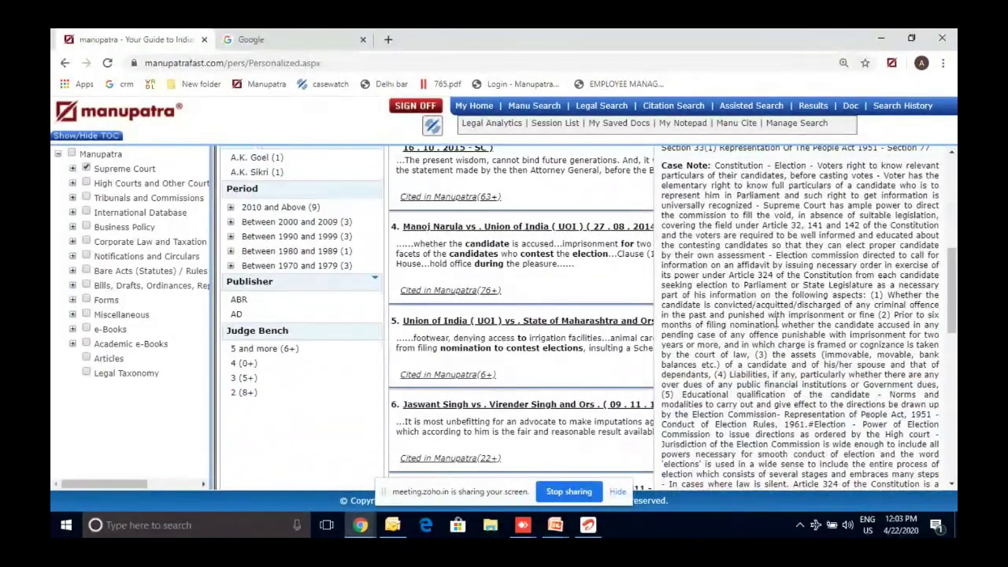
pyautogui.scroll(5, 697, 203)
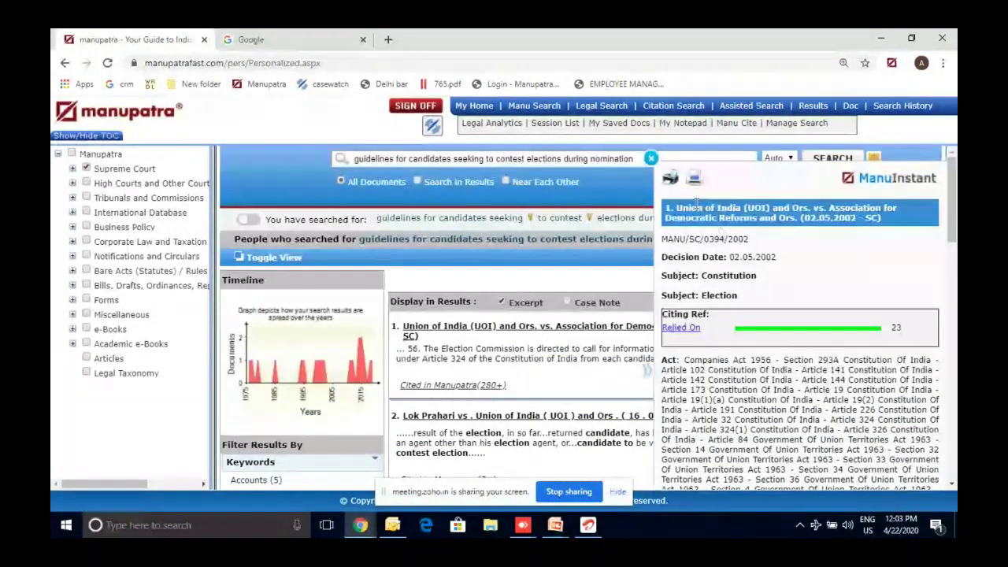
pyautogui.click(650, 159)
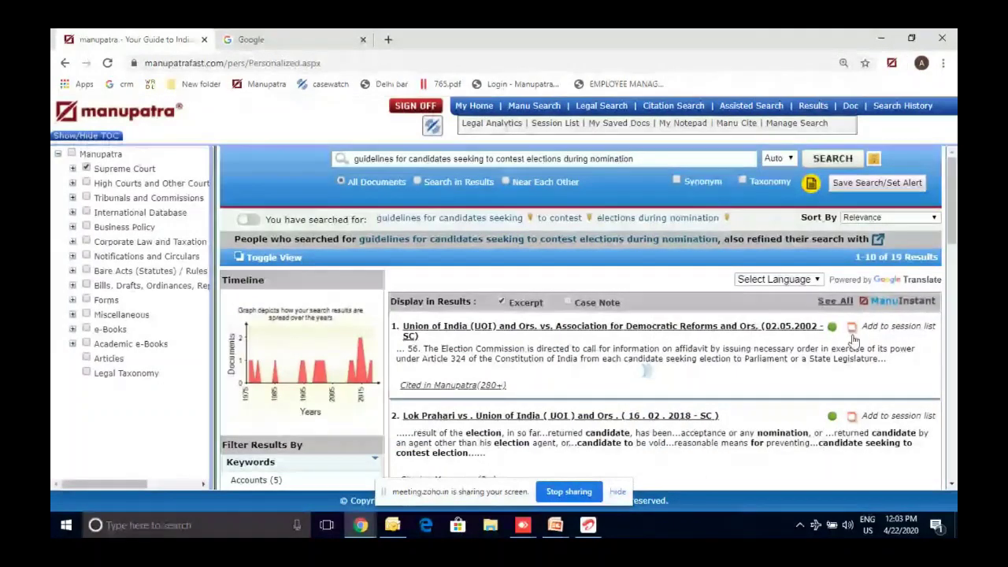
# Step: Open the full Union of India vs. Association for Democratic Reforms judgment in a maximized window and view its m-Para cited paragraphs
pyautogui.click(788, 326)
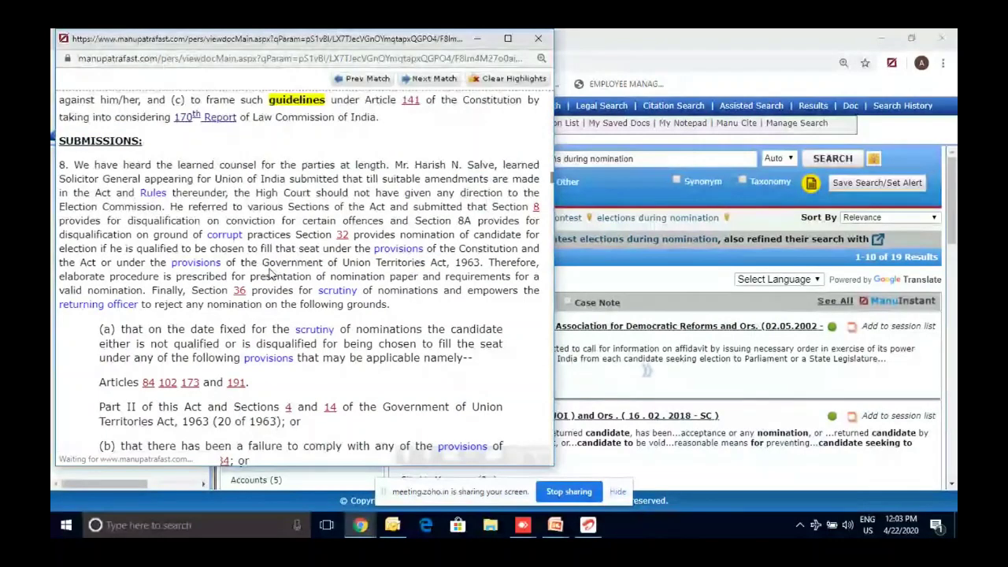
pyautogui.scroll(15, 269, 272)
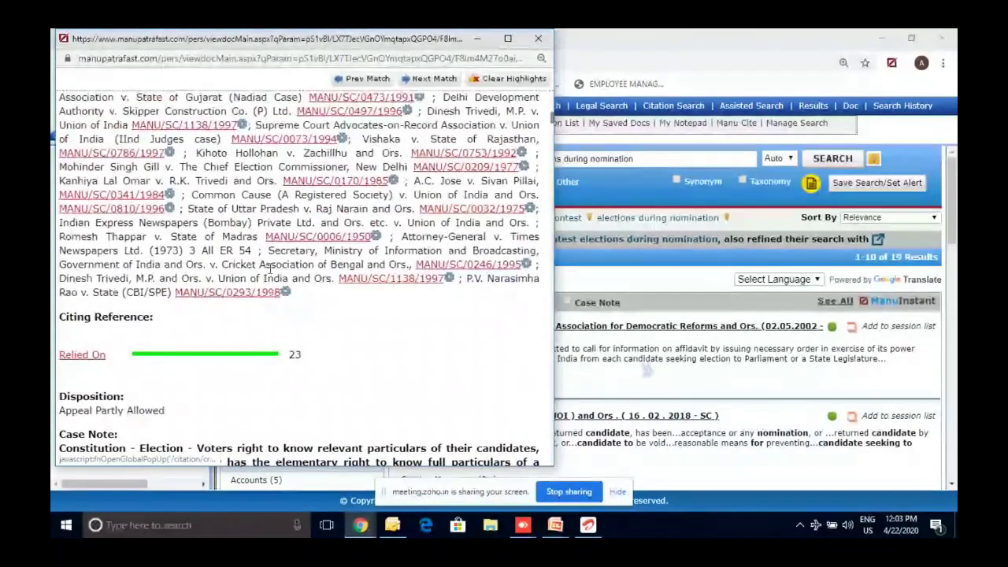
pyautogui.scroll(2, 269, 270)
pyautogui.scroll(10, 269, 269)
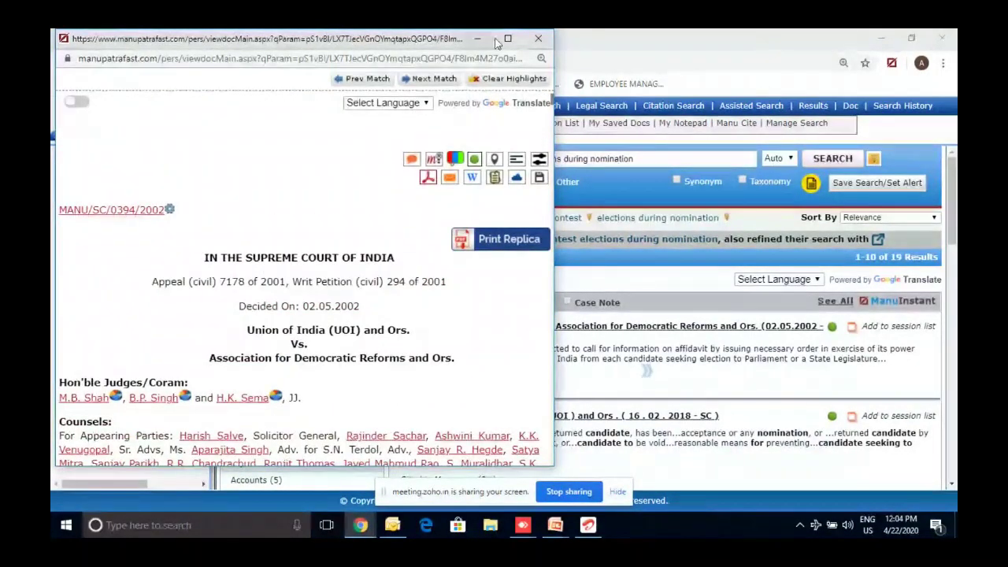
pyautogui.click(504, 39)
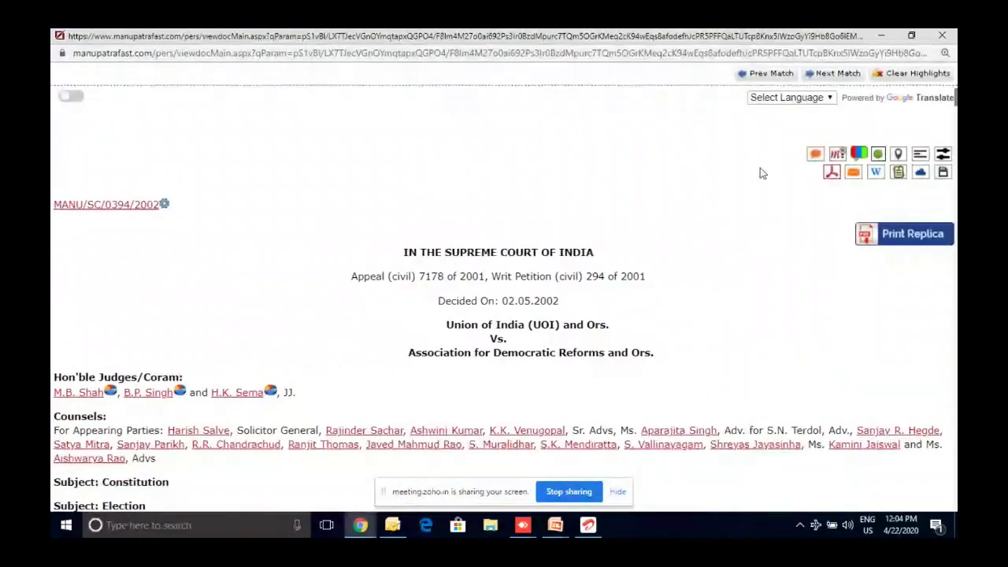
pyautogui.click(837, 156)
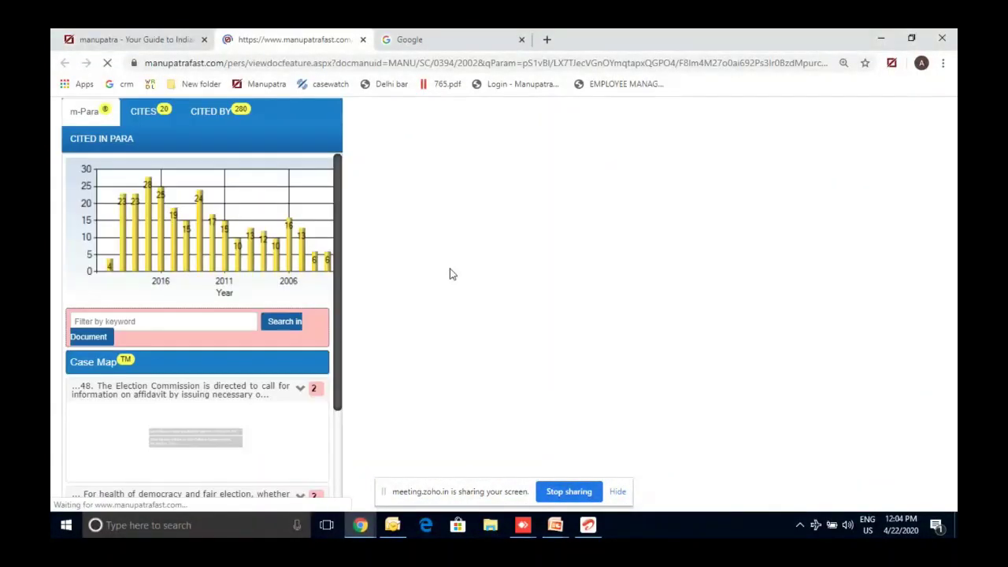
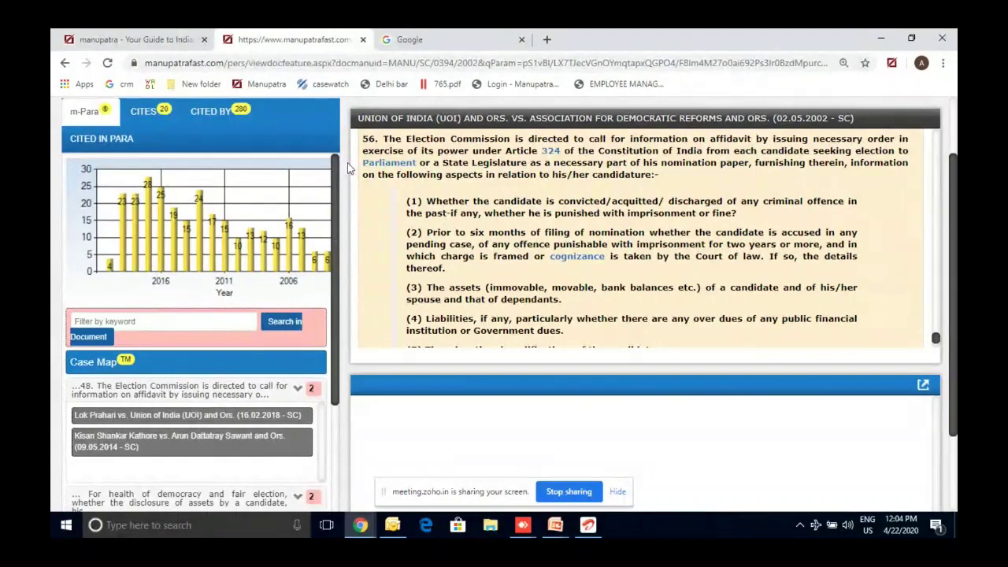
# Step: Go back to the search results, and switch to the Manupatra Webbinar presentation to show the Case Study # 2 slide on IPR infringement judgments
pyautogui.click(169, 36)
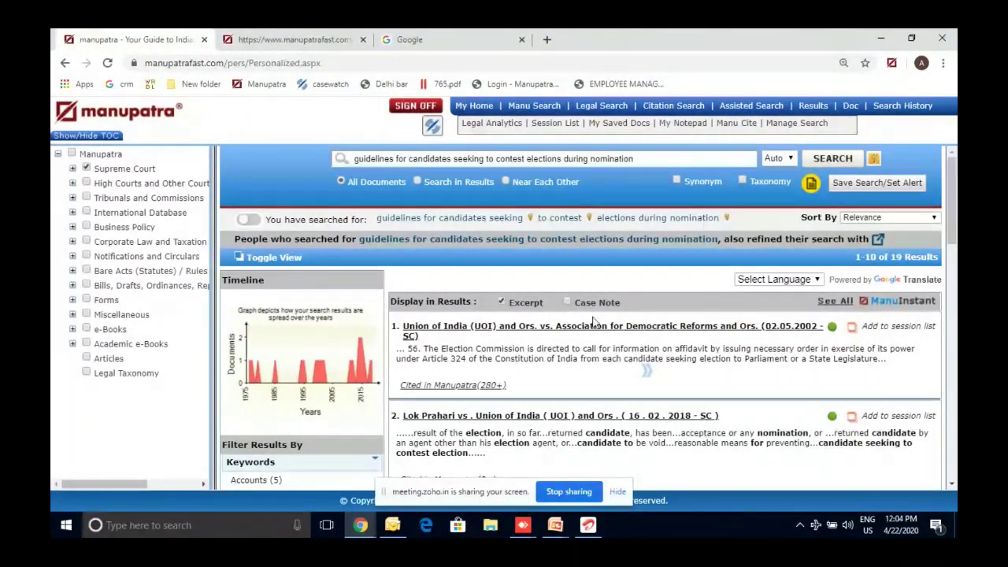
pyautogui.moveTo(555, 524)
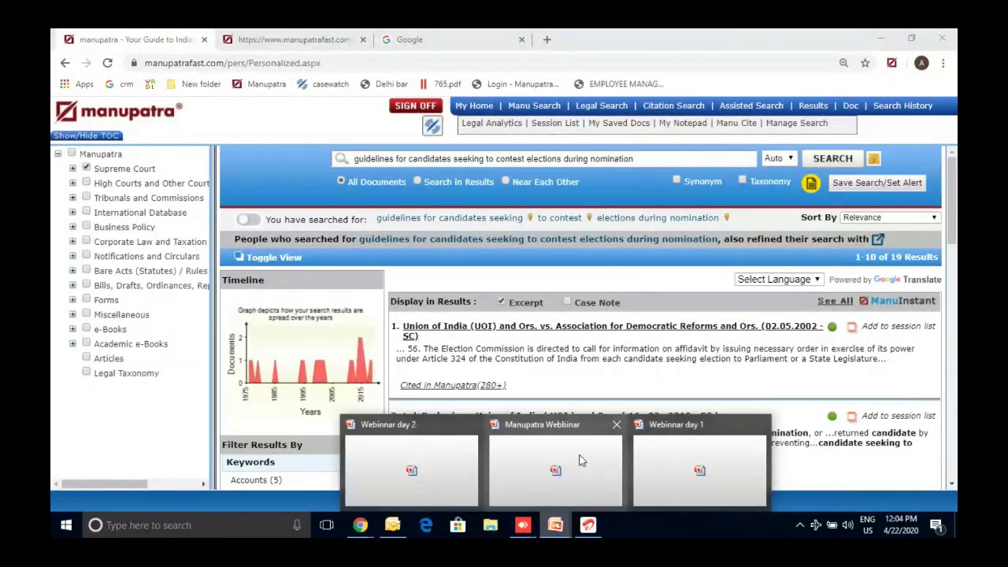
pyautogui.click(581, 460)
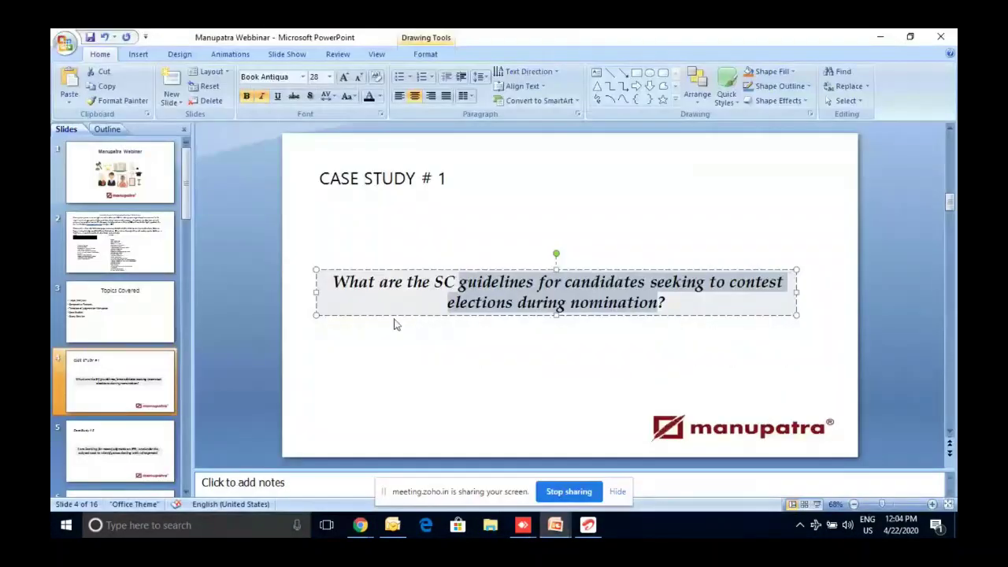
pyautogui.click(112, 429)
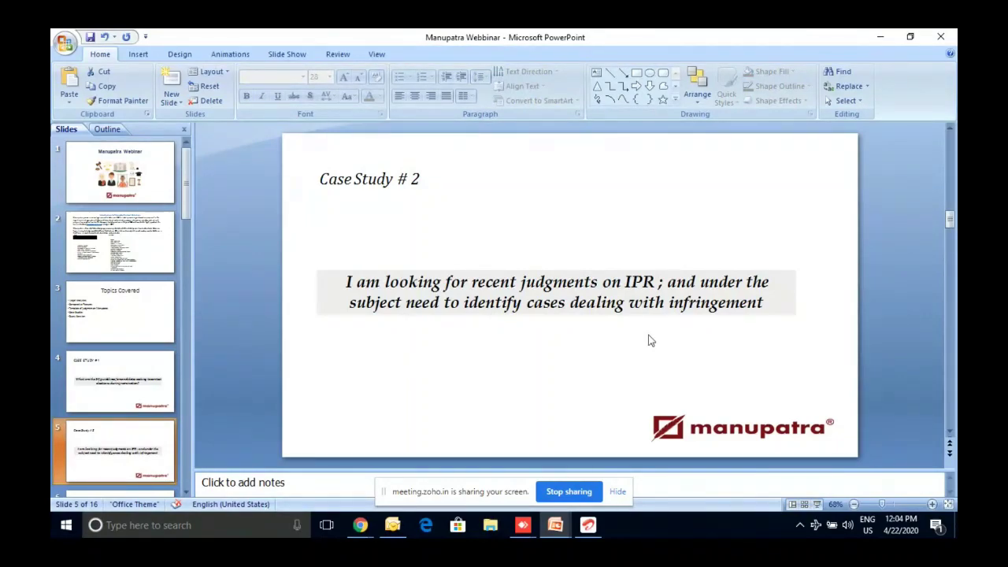
# Step: Return to Manupatra, open the Advance Search form of Legal Search, and open the choices for Subject
pyautogui.click(881, 39)
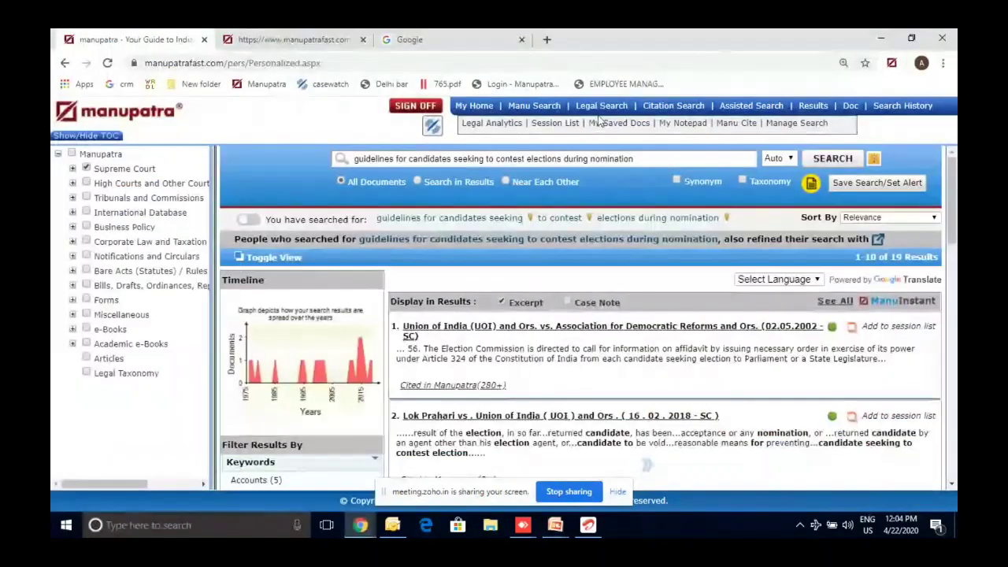
pyautogui.click(601, 109)
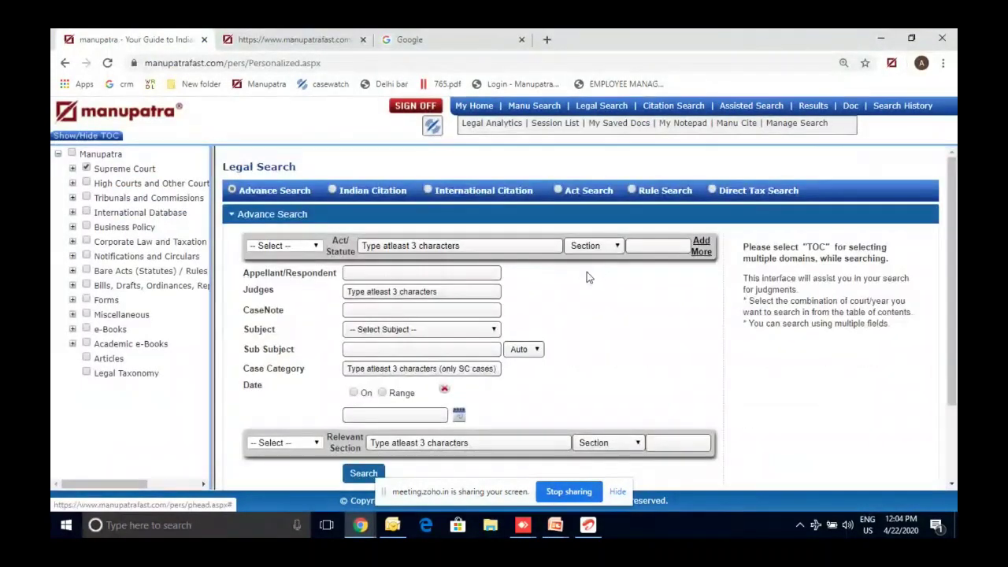
pyautogui.click(460, 331)
pyautogui.press('Down')
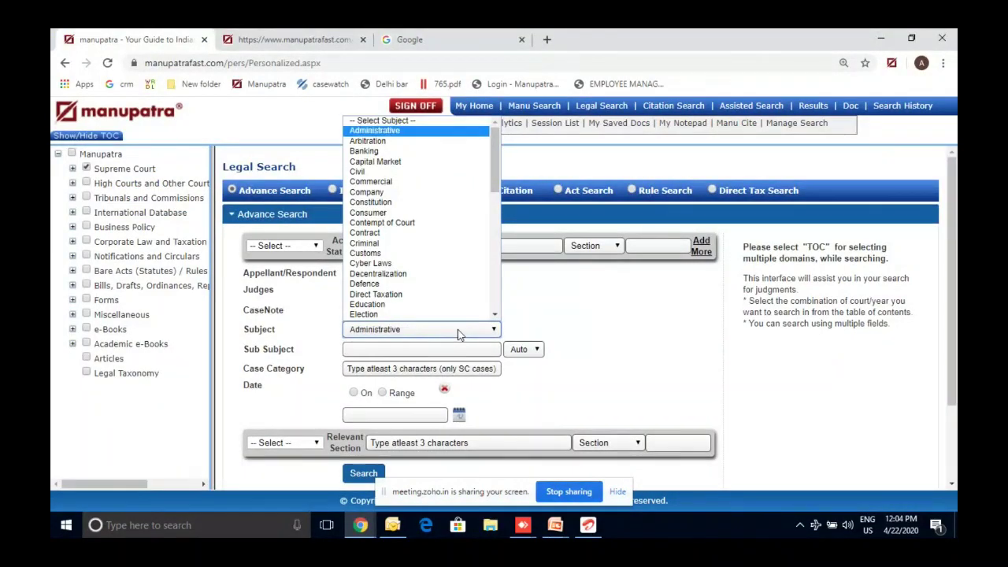
# Step: Set the subject to Intellectual Property Rights in the advance search and run the search for Supreme Court cases
pyautogui.write('contrdef')
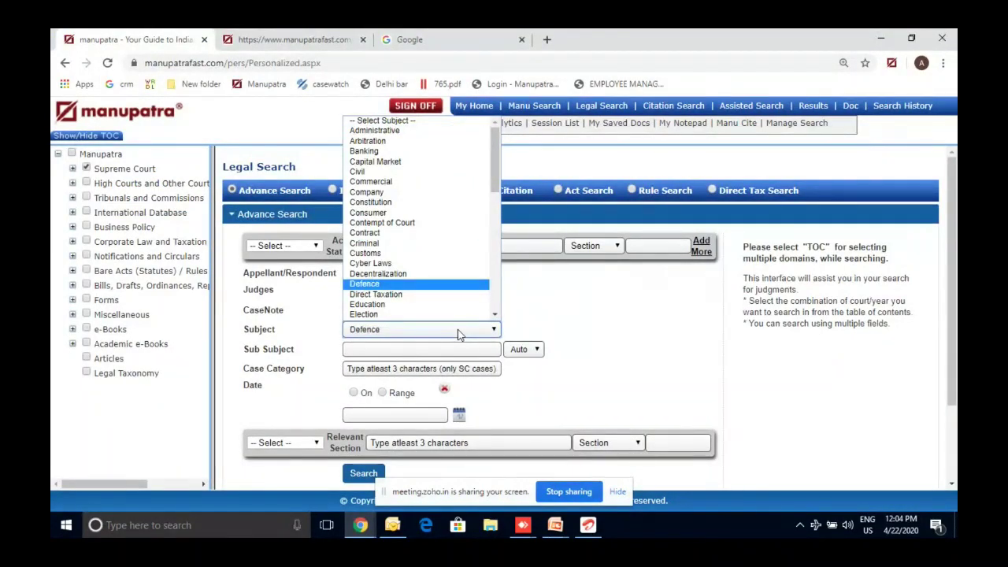
pyautogui.press('Down')
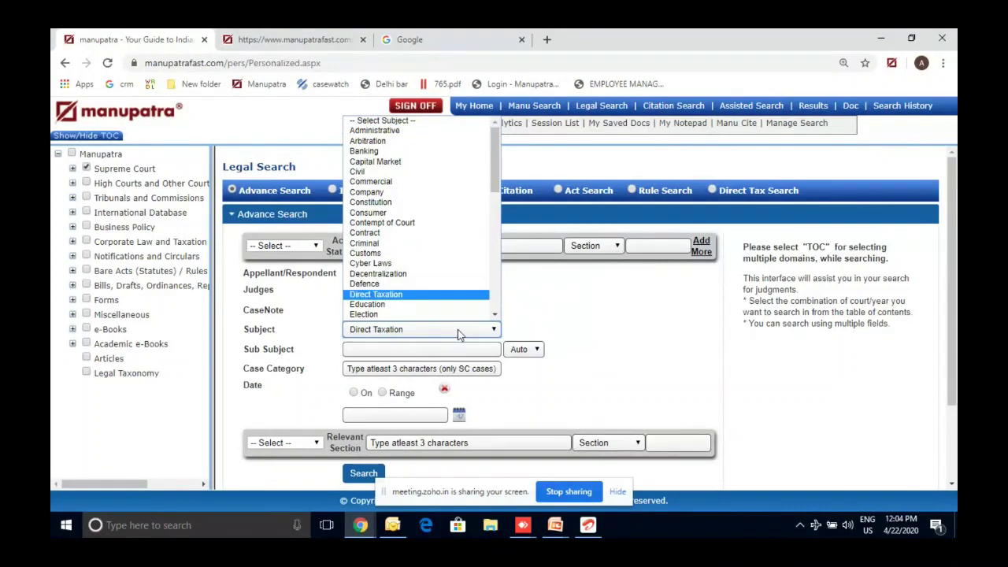
pyautogui.write('lanint')
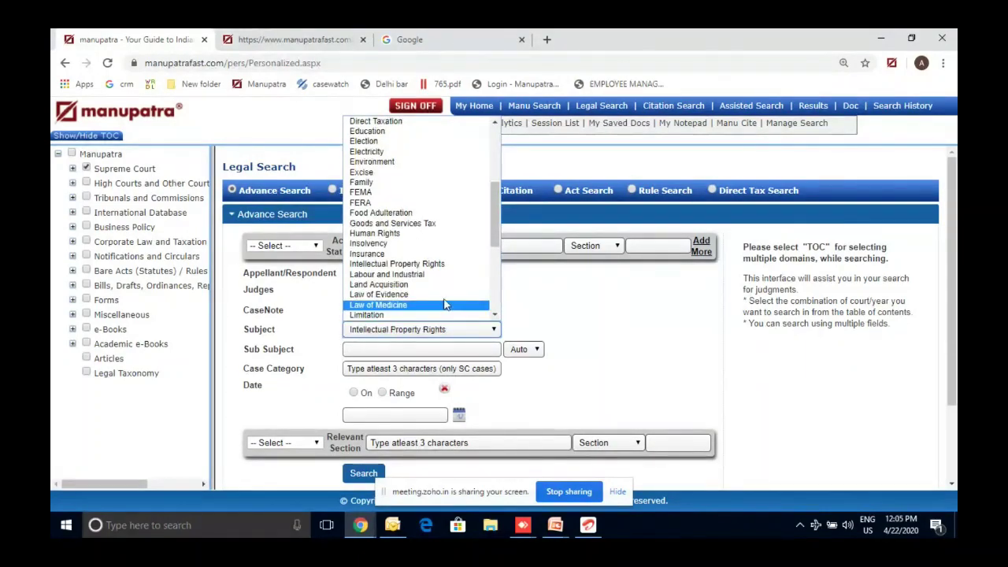
pyautogui.click(461, 334)
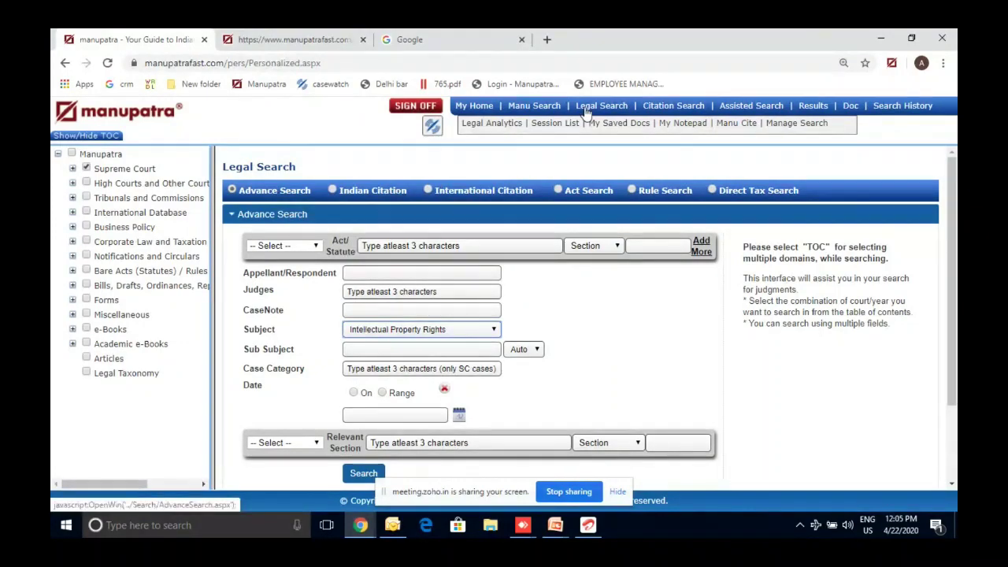
pyautogui.doubleClick(253, 333)
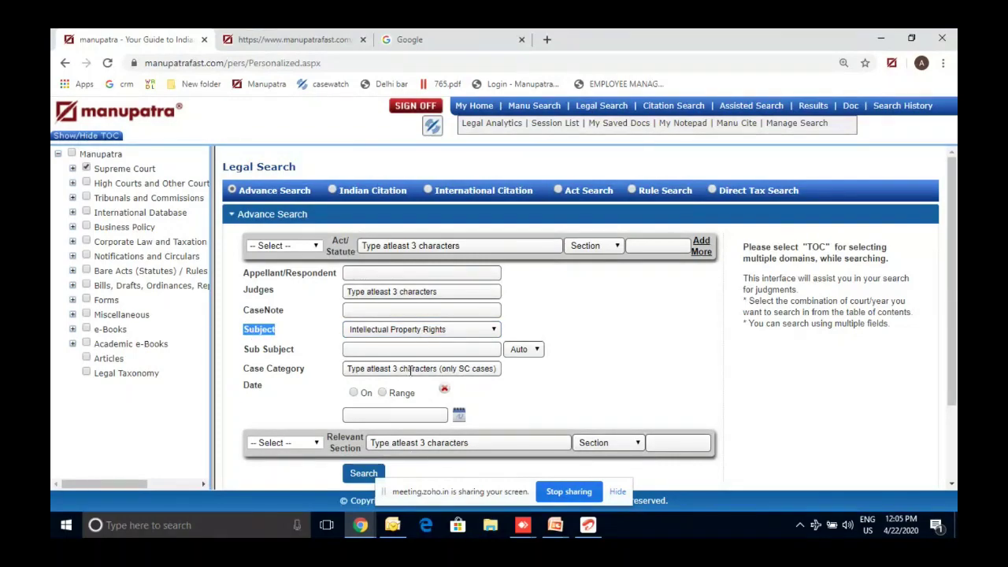
pyautogui.click(363, 474)
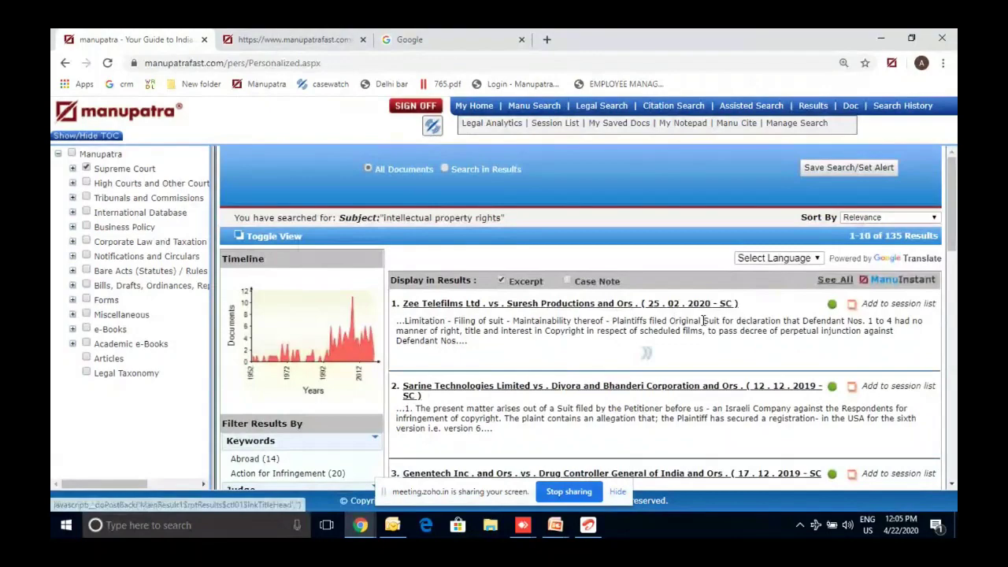
# Step: Search within the intellectual property results for "infringement", combined with the And operator
pyautogui.click(86, 168)
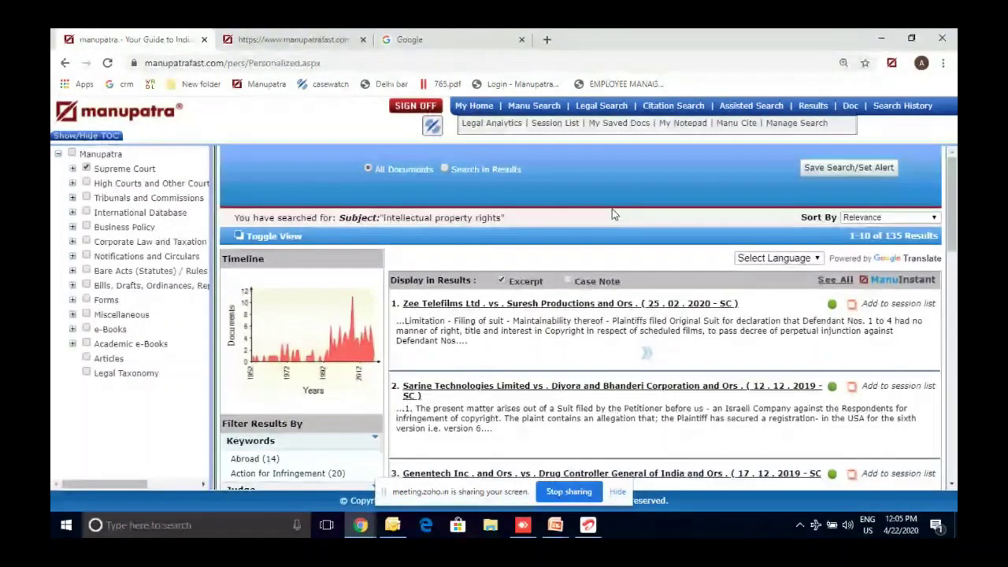
pyautogui.click(488, 172)
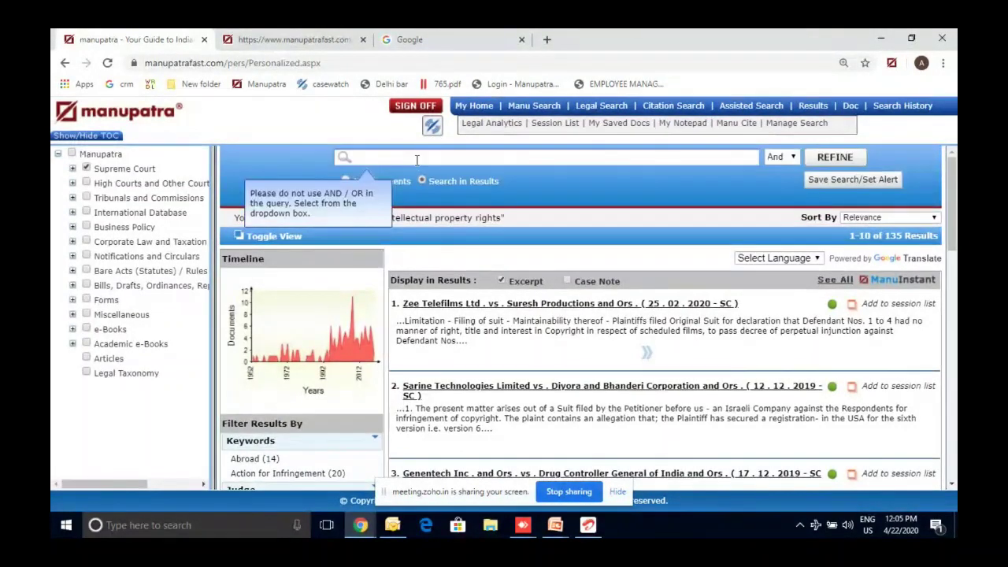
pyautogui.write('infringement')
pyautogui.click(851, 165)
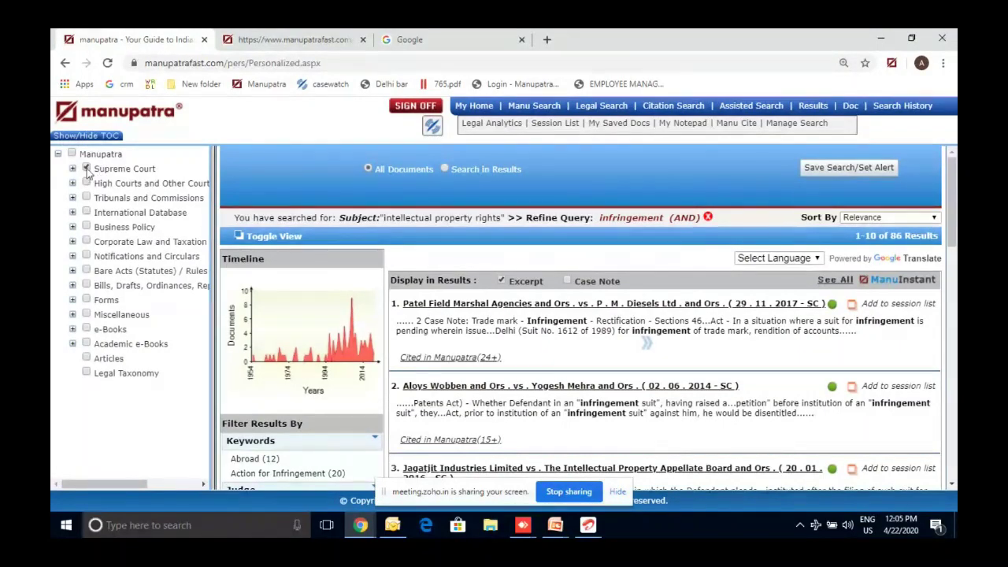
# Step: Switch to the Manupatra Webbinar presentation in PowerPoint and enlarge the Case Study # 3 slide on a father's visitation right
pyautogui.click(559, 527)
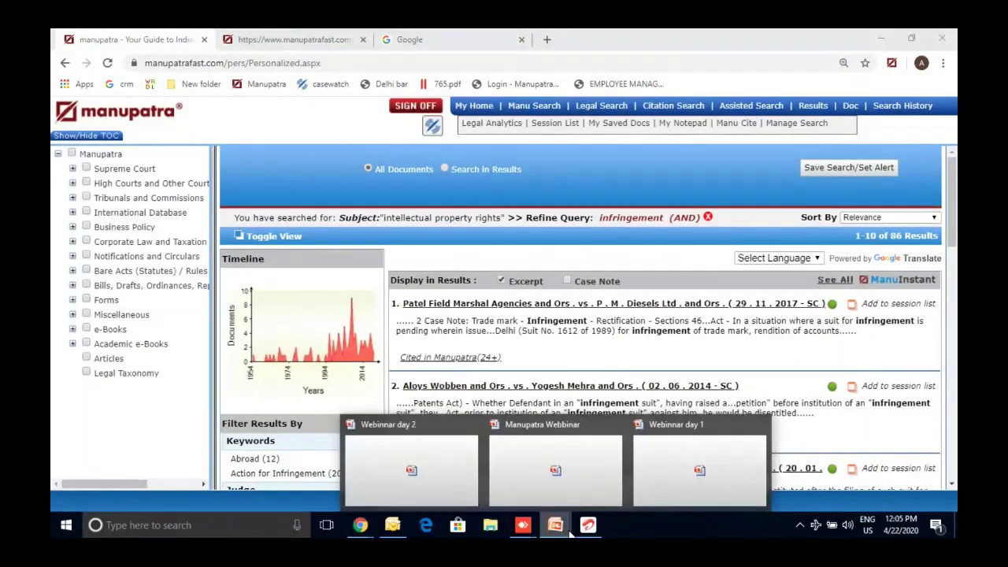
pyautogui.click(542, 468)
pyautogui.click(150, 379)
pyautogui.scroll(-3, 149, 379)
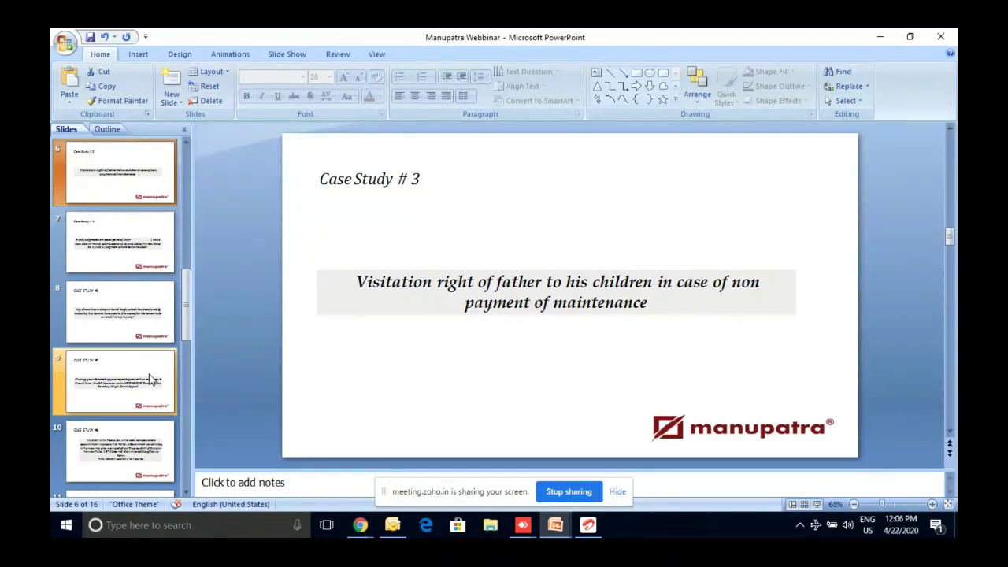
pyautogui.scroll(-2, 149, 374)
pyautogui.scroll(3, 459, 366)
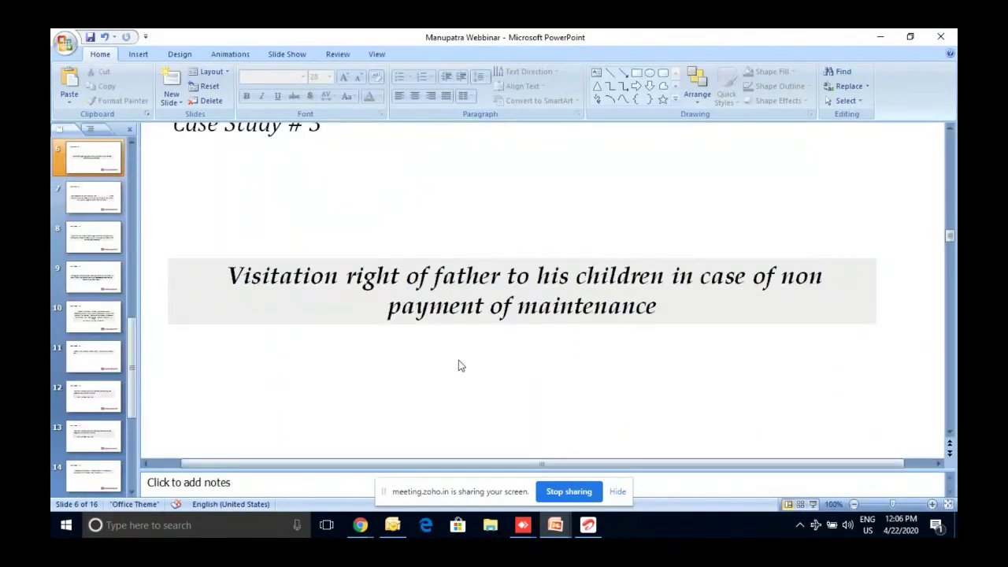
# Step: Return to the manupatra site in the browser and open a blank Manu Search page
pyautogui.click(879, 36)
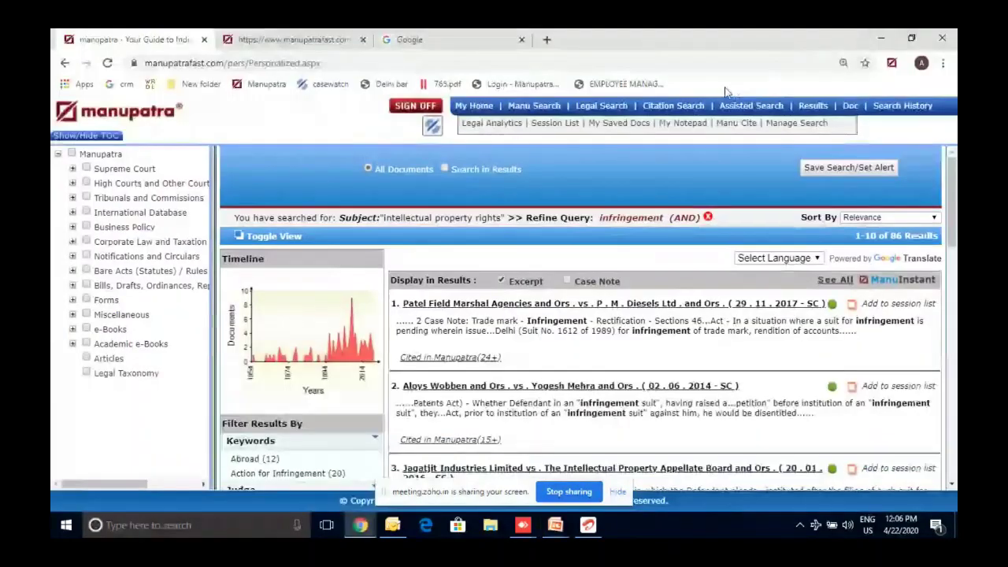
pyautogui.click(553, 110)
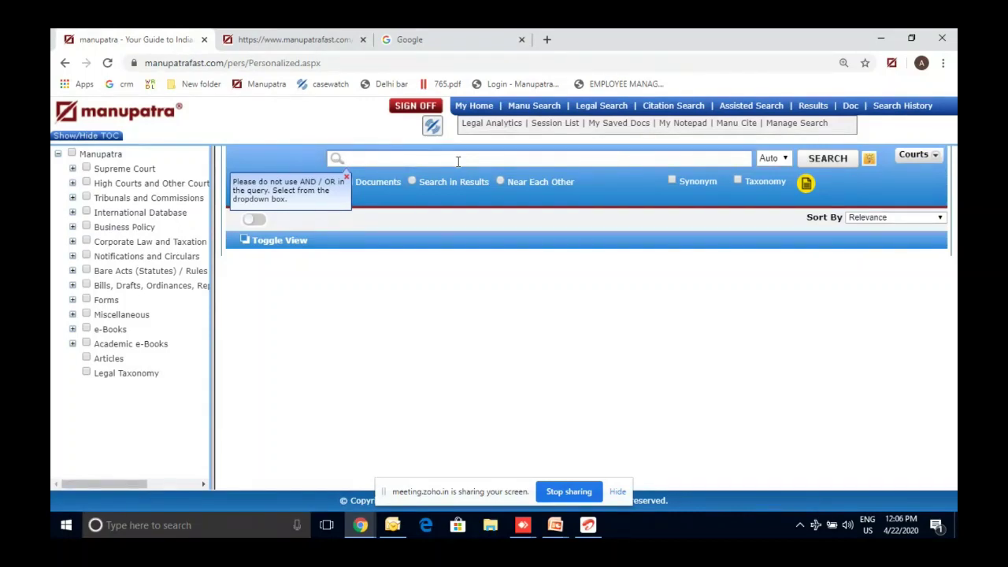
pyautogui.click(591, 193)
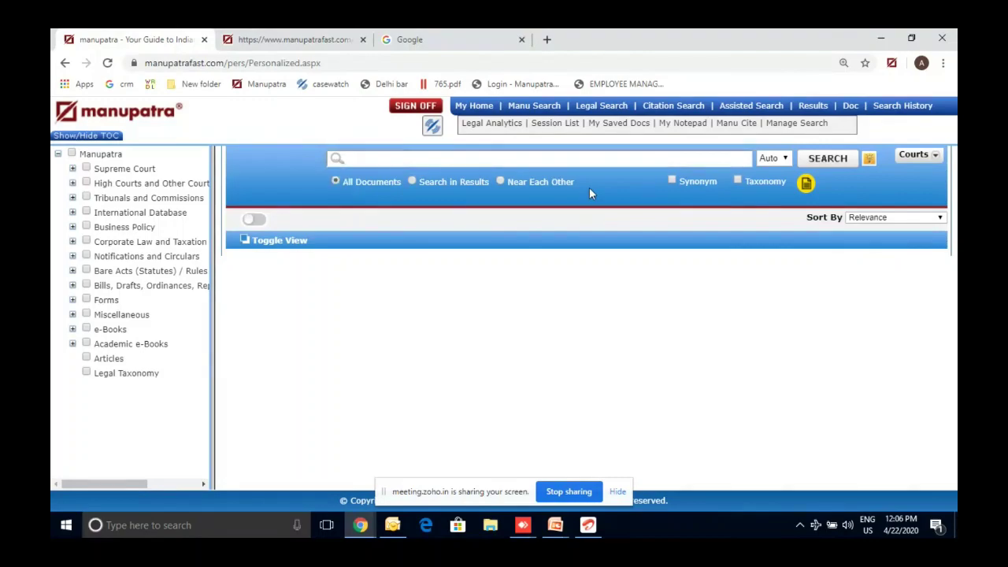
# Step: Review the visitation right case study wording in the PowerPoint presentation and return to the Manu Search page in the browser
pyautogui.click(555, 525)
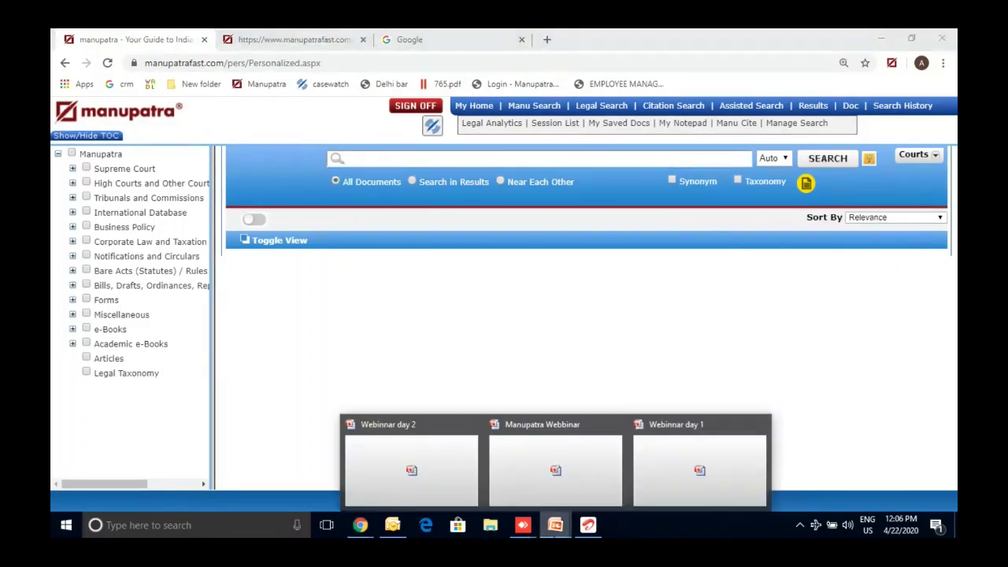
pyautogui.click(549, 470)
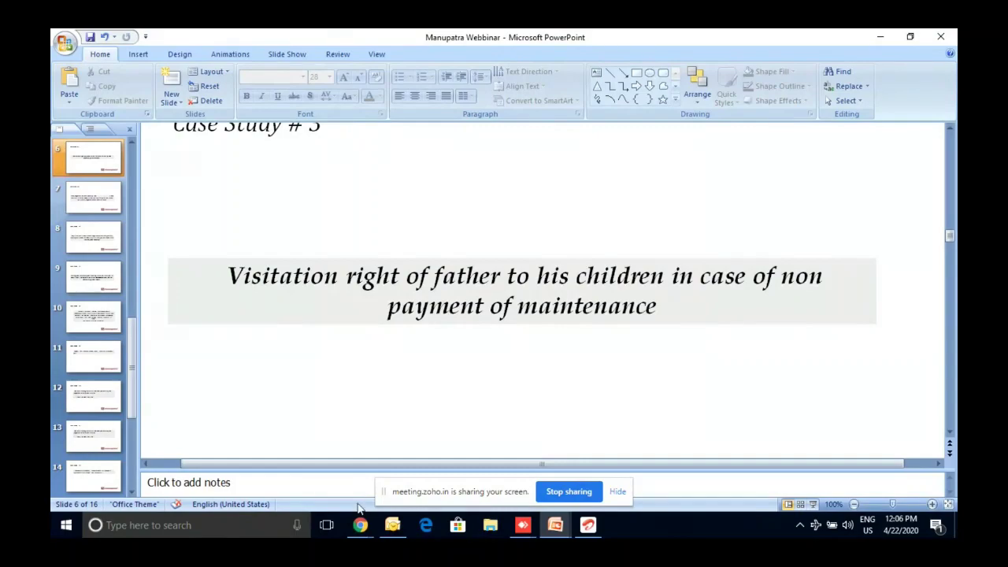
pyautogui.click(359, 534)
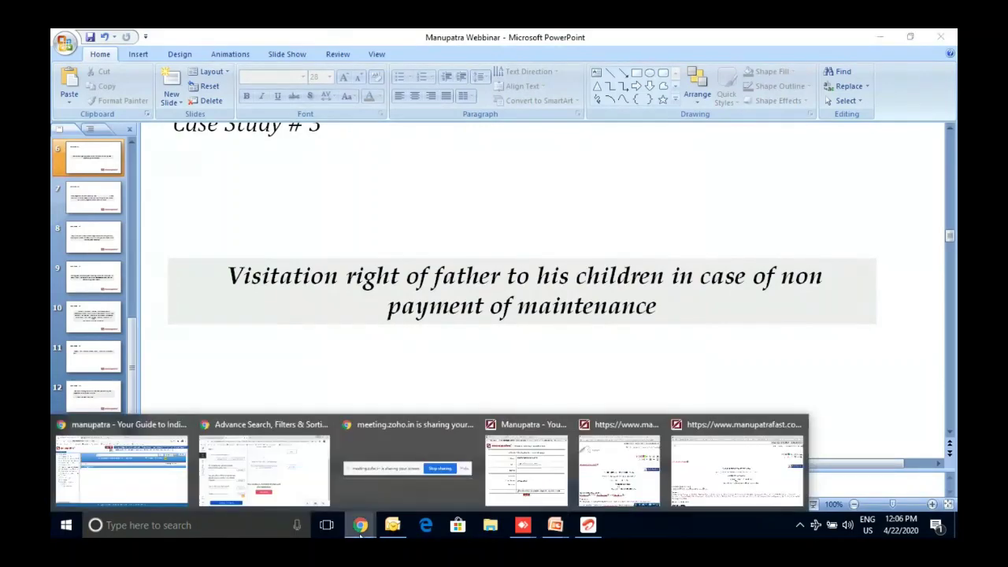
pyautogui.click(167, 459)
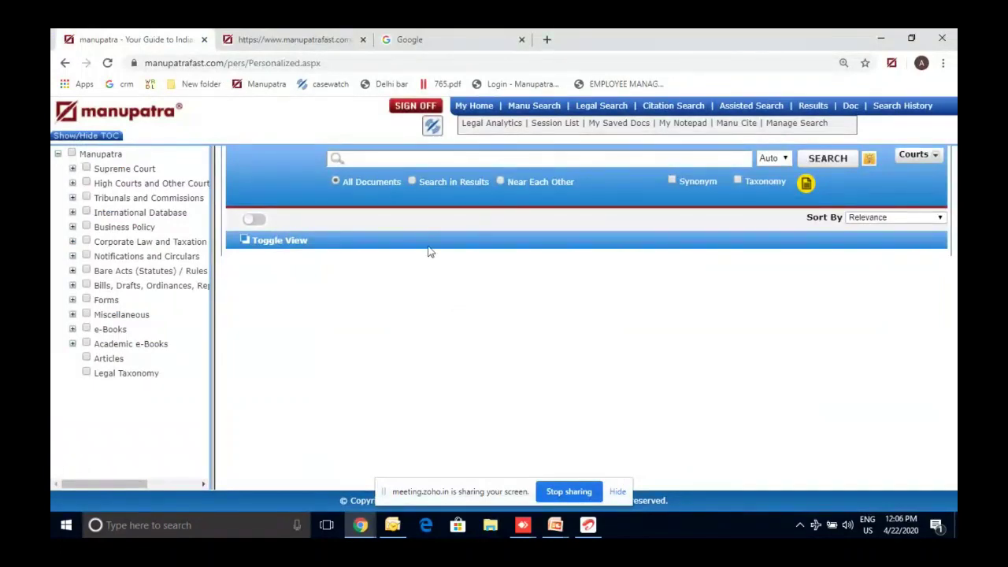
pyautogui.click(395, 163)
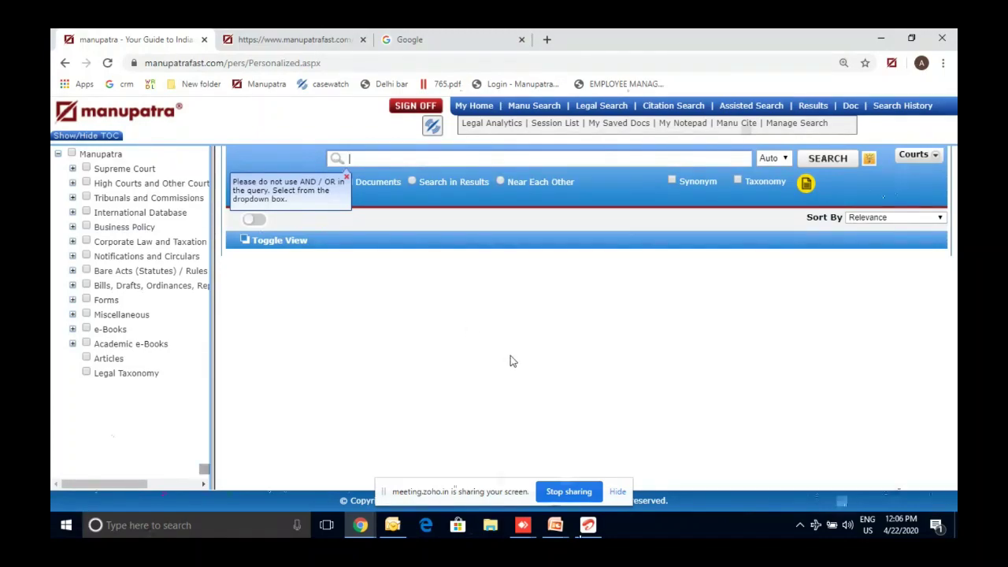
pyautogui.click(555, 525)
pyautogui.click(554, 429)
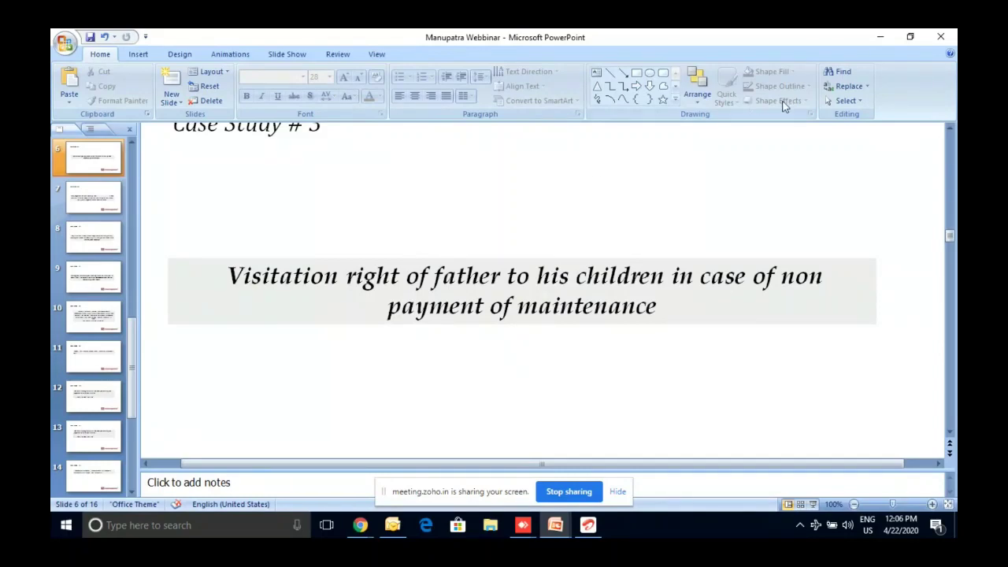
pyautogui.click(880, 37)
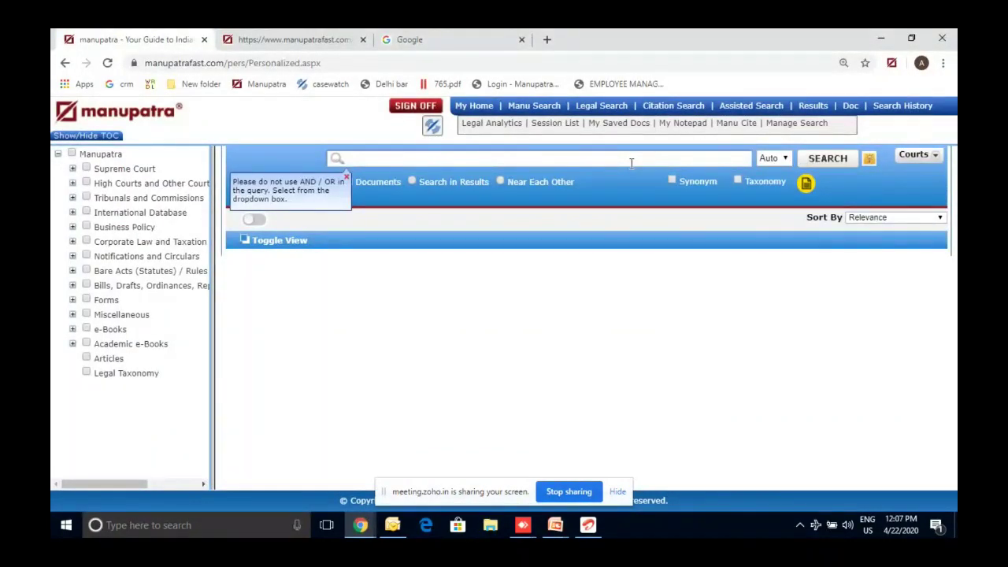
# Step: Enter "visiting rights" as the Manu Search query, without choosing a suggestion
pyautogui.write('visit')
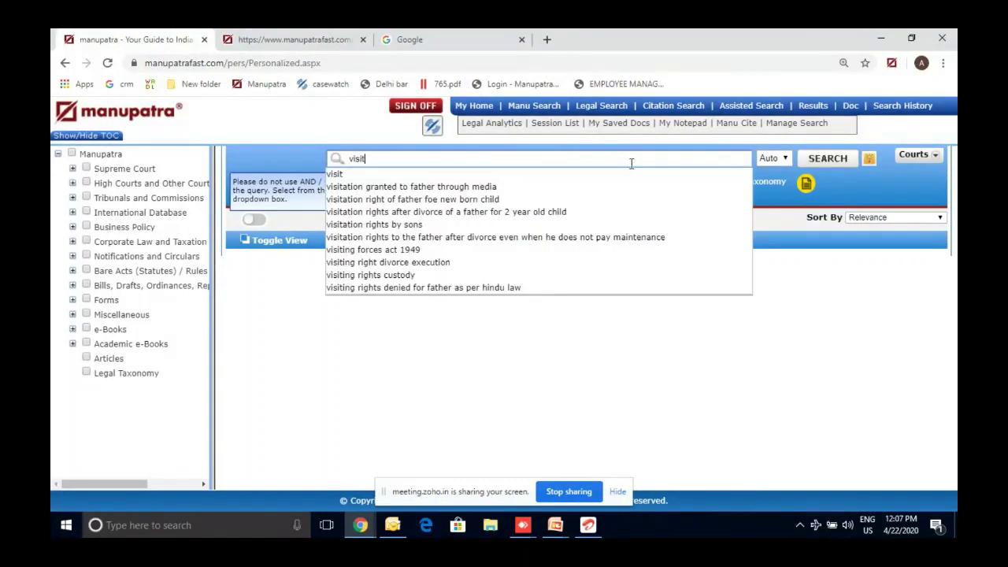
pyautogui.write('ing rights')
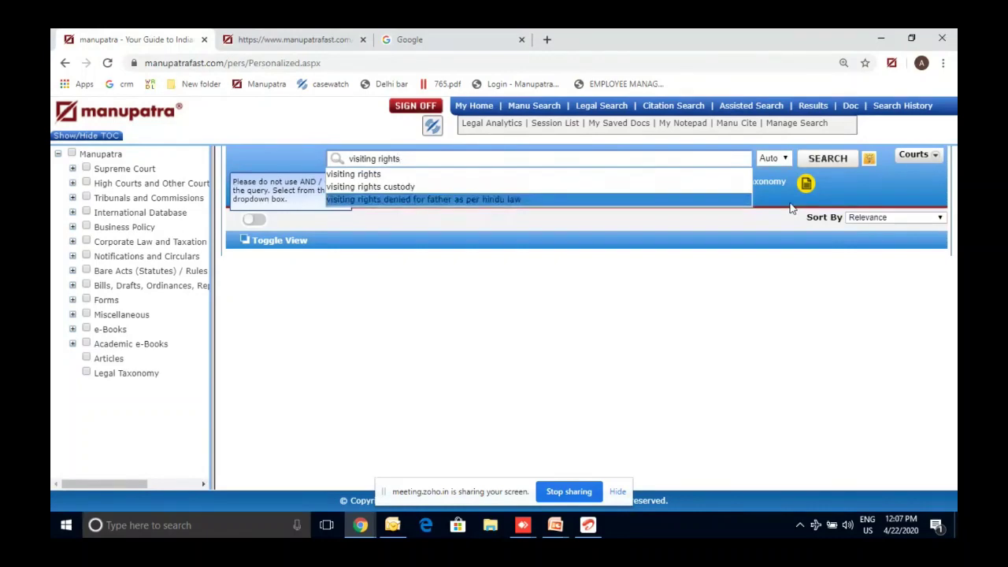
pyautogui.click(531, 137)
pyautogui.click(489, 162)
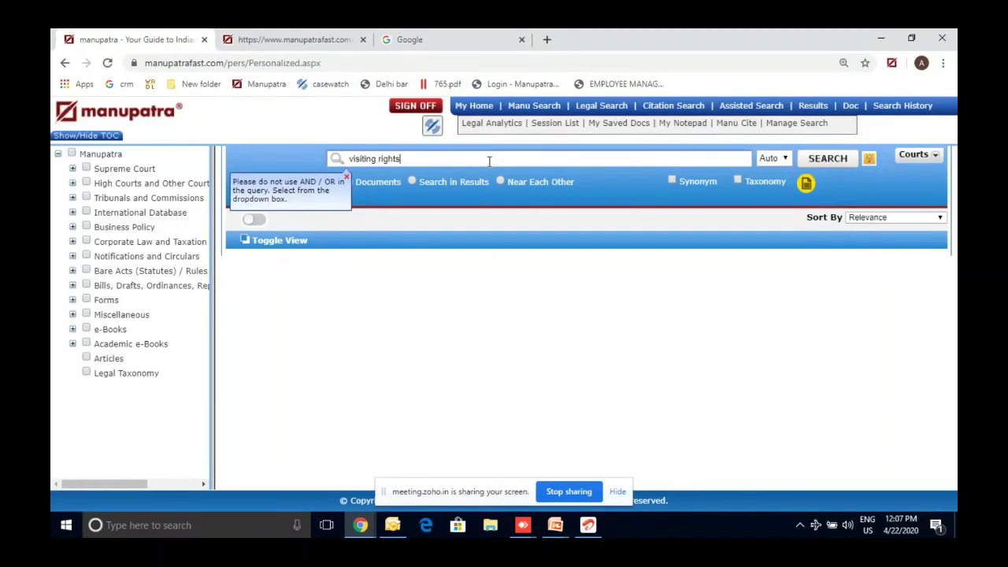
# Step: Shorten both words of the query to wildcard stems so that it reads visit* right*
pyautogui.click(378, 158)
pyautogui.press('BackSpace')
pyautogui.press('BackSpace')
pyautogui.press('BackSpace')
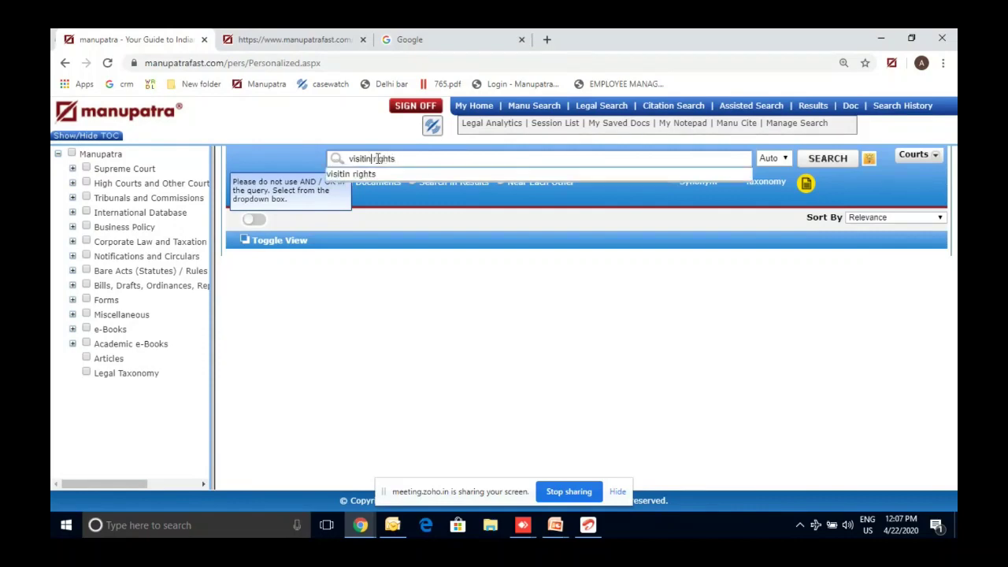
pyautogui.write('*')
pyautogui.click(398, 160)
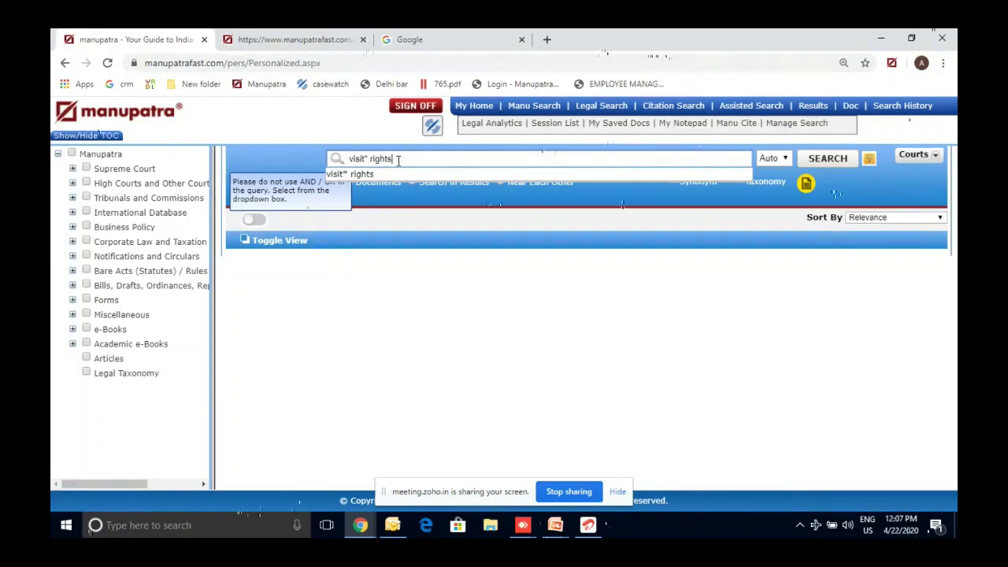
pyautogui.press('BackSpace')
pyautogui.write('*')
pyautogui.press('Escape')
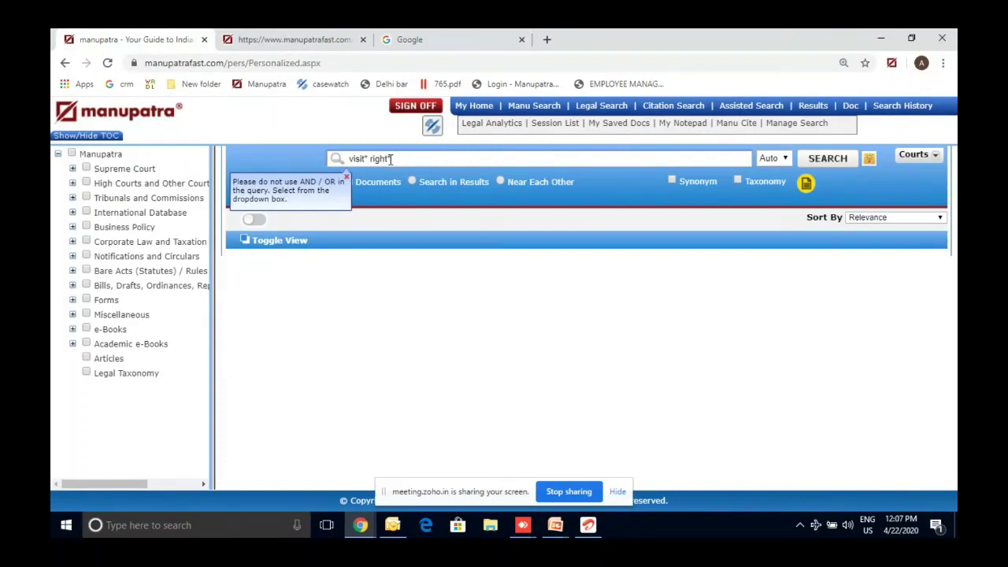
# Step: Zoom the browser page in to 175% to show the wildcard query at a larger size
pyautogui.doubleClick(360, 158)
pyautogui.click(943, 63)
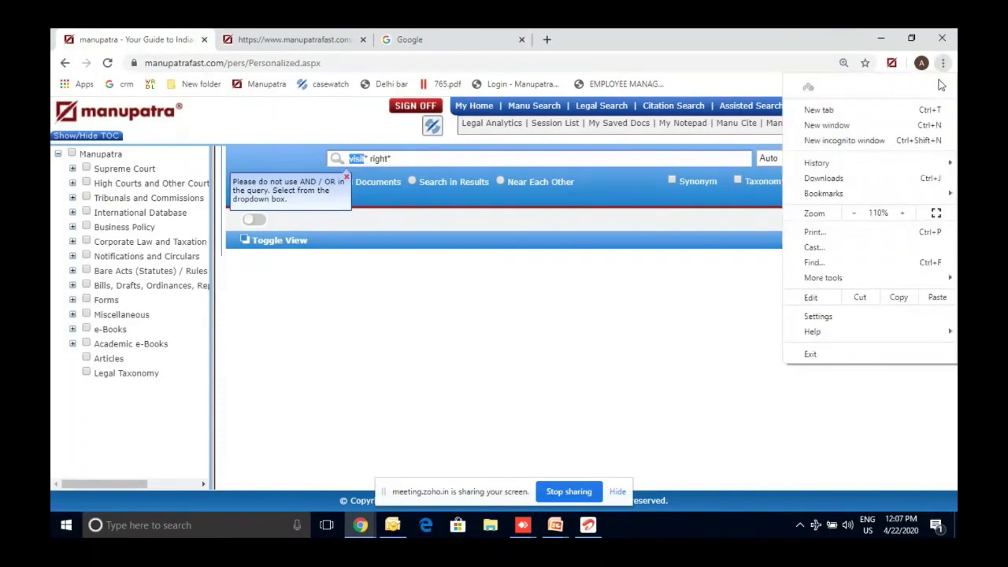
pyautogui.click(902, 223)
pyautogui.click(902, 223)
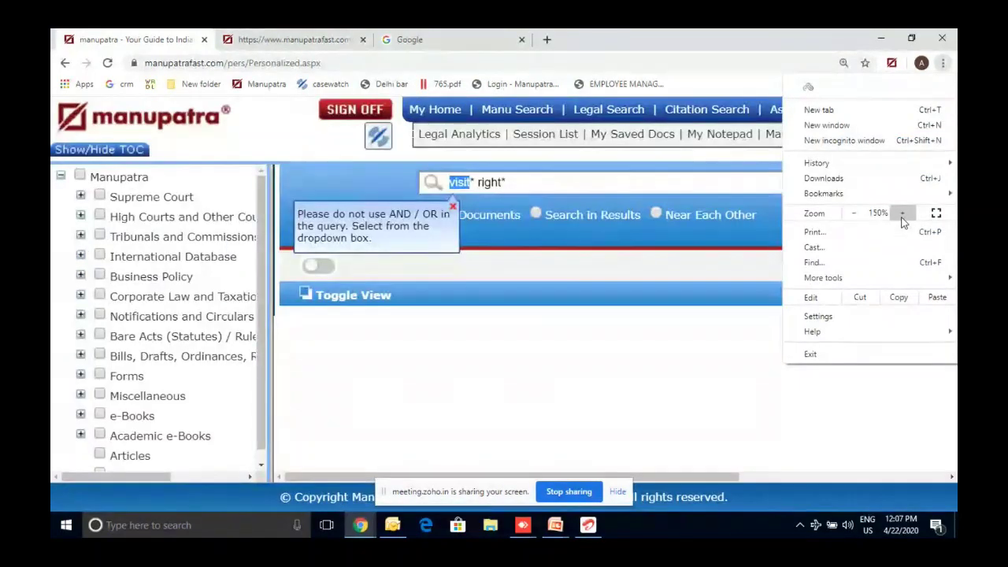
pyautogui.click(902, 213)
pyautogui.click(903, 213)
pyautogui.click(607, 275)
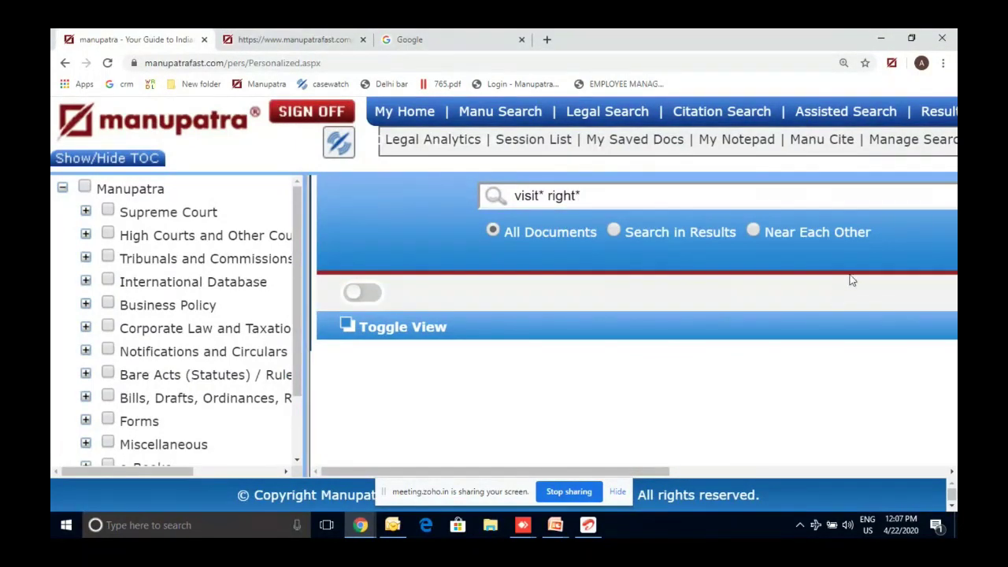
# Step: Reduce the browser page zoom to 125%
pyautogui.click(942, 66)
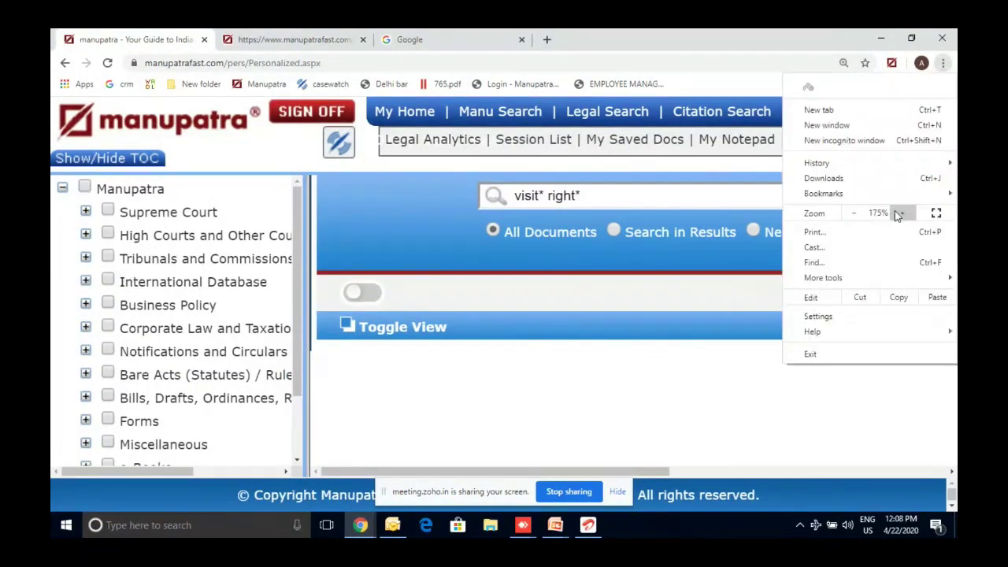
pyautogui.click(859, 219)
pyautogui.click(859, 218)
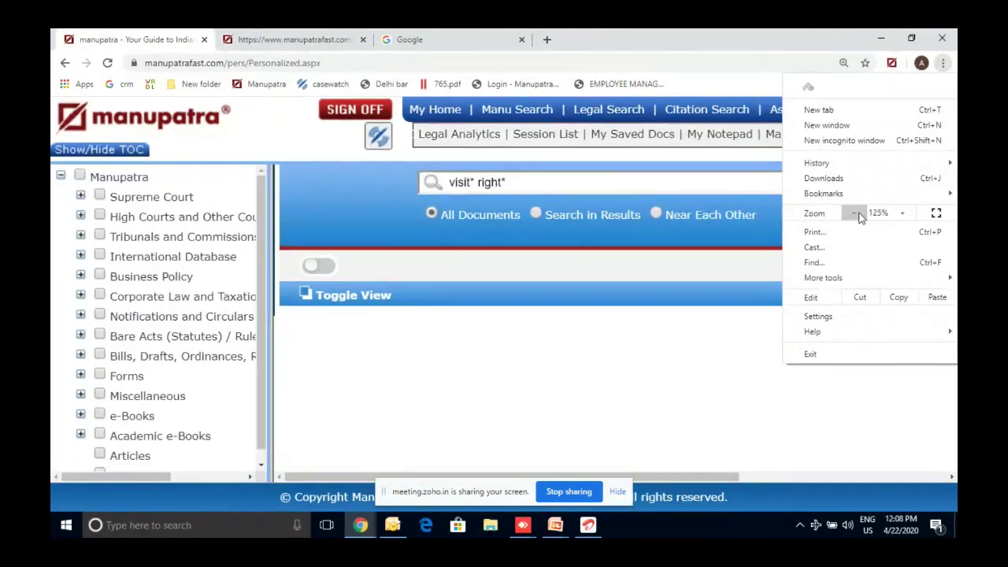
pyautogui.click(679, 202)
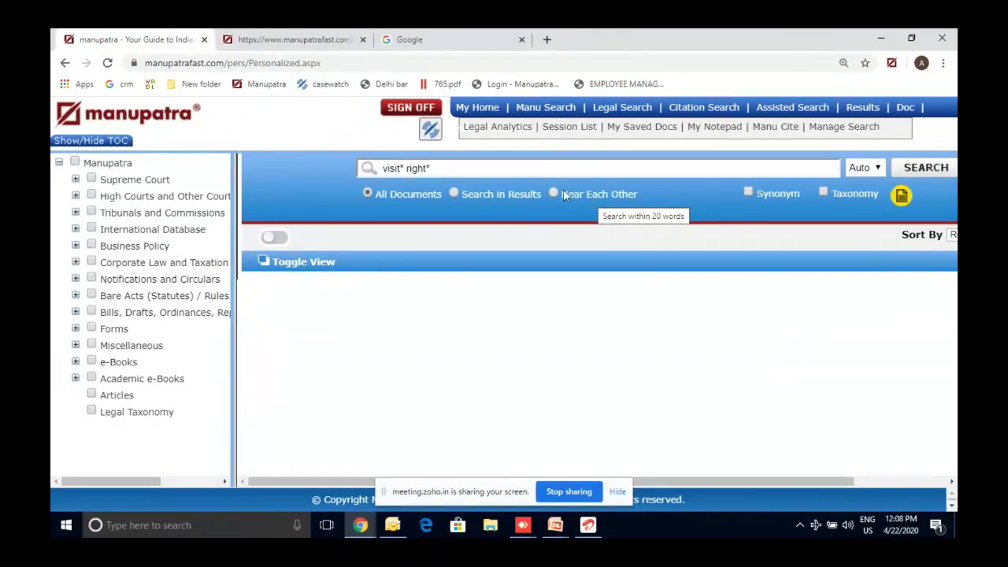
# Step: Enclose the query in quotation marks and search all documents for the phrase "visit* right*"
pyautogui.click(386, 169)
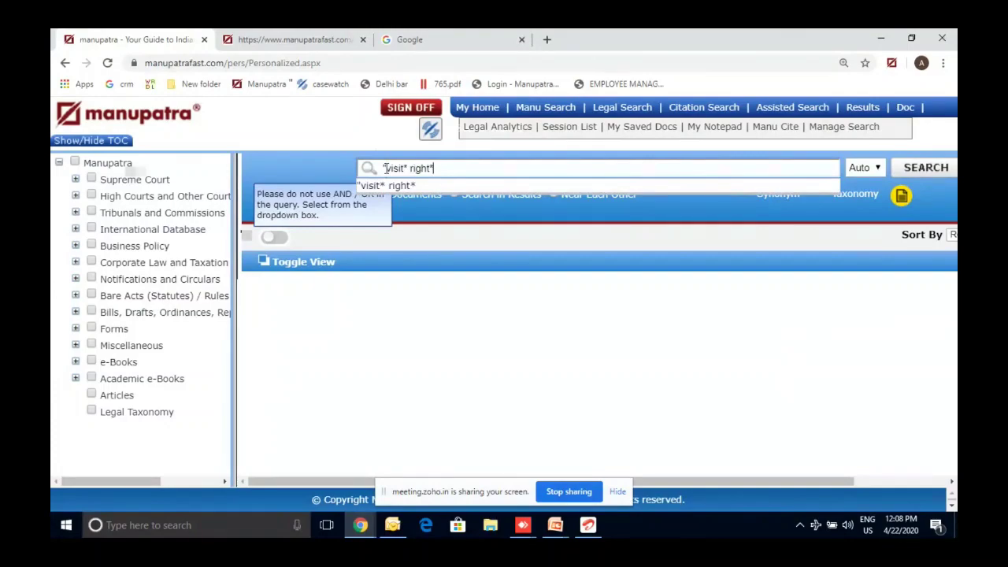
pyautogui.press('Return')
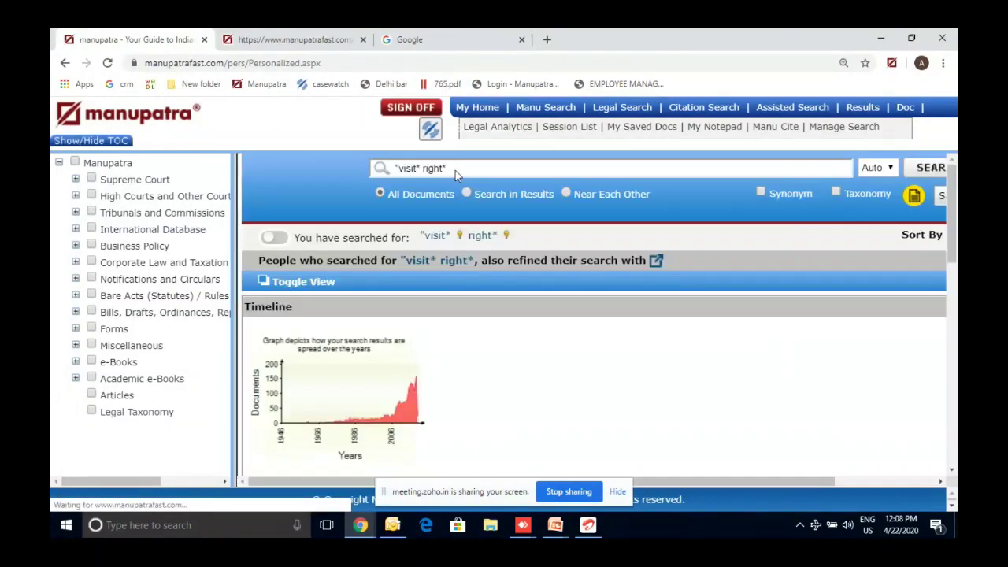
pyautogui.click(483, 169)
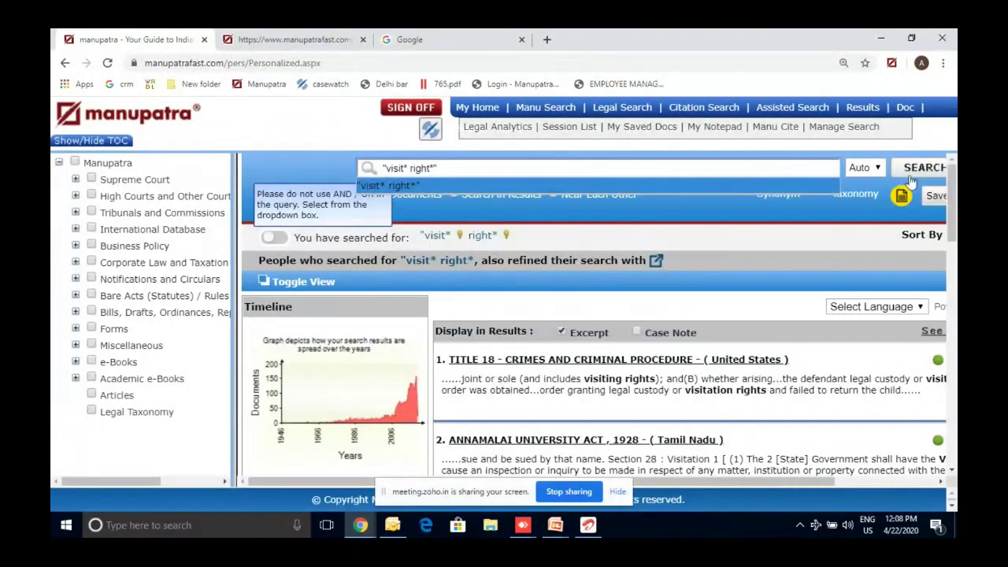
pyautogui.click(908, 174)
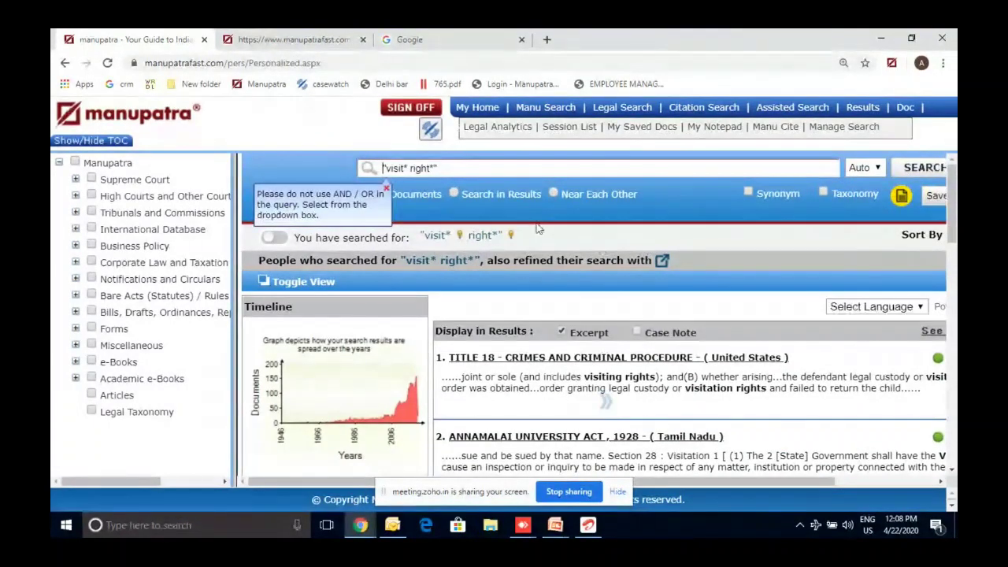
# Step: Remove the quotation marks from the query and search for visit* right* with the words near each other
pyautogui.click(472, 170)
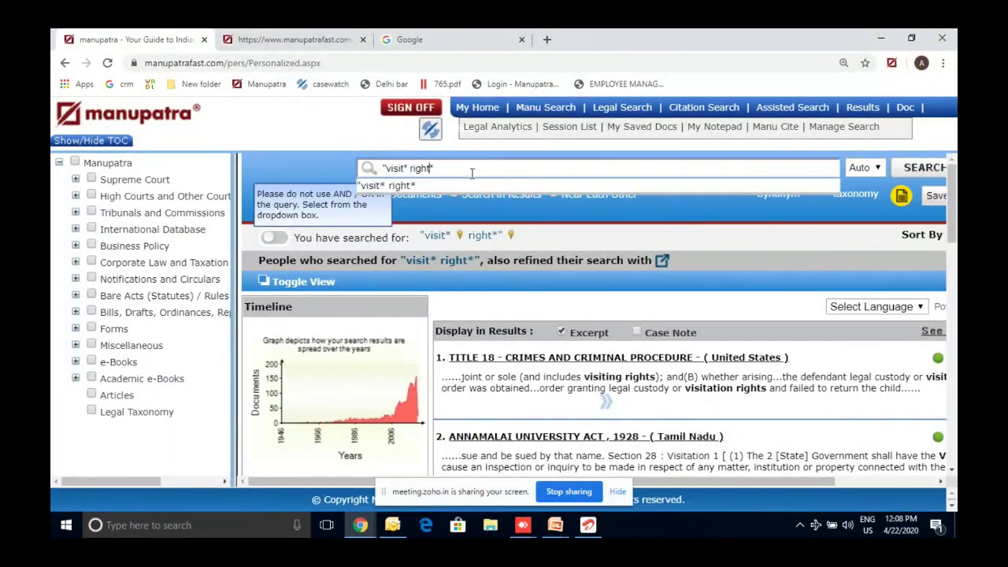
pyautogui.press('Home')
pyautogui.press('Delete')
pyautogui.click(586, 192)
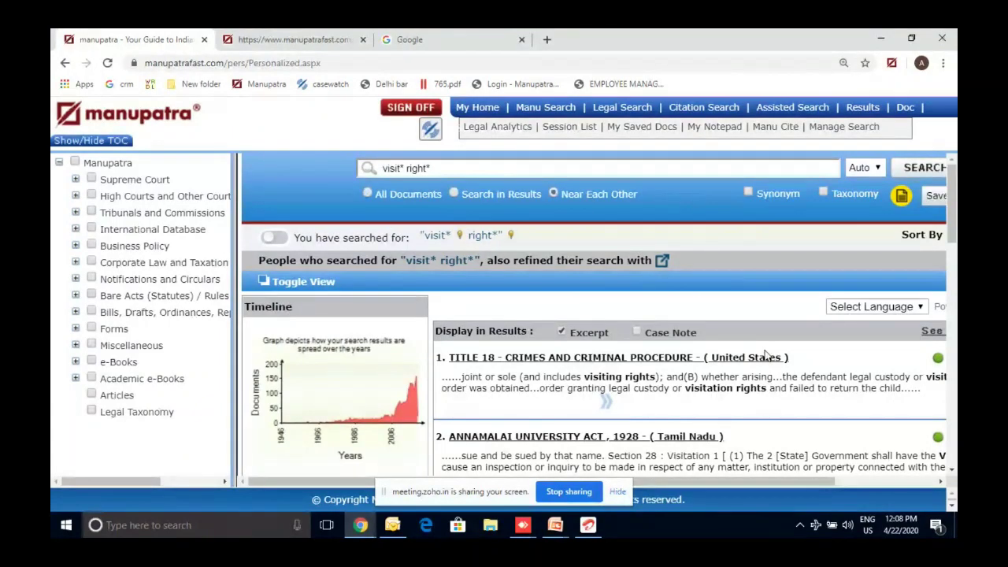
pyautogui.click(877, 486)
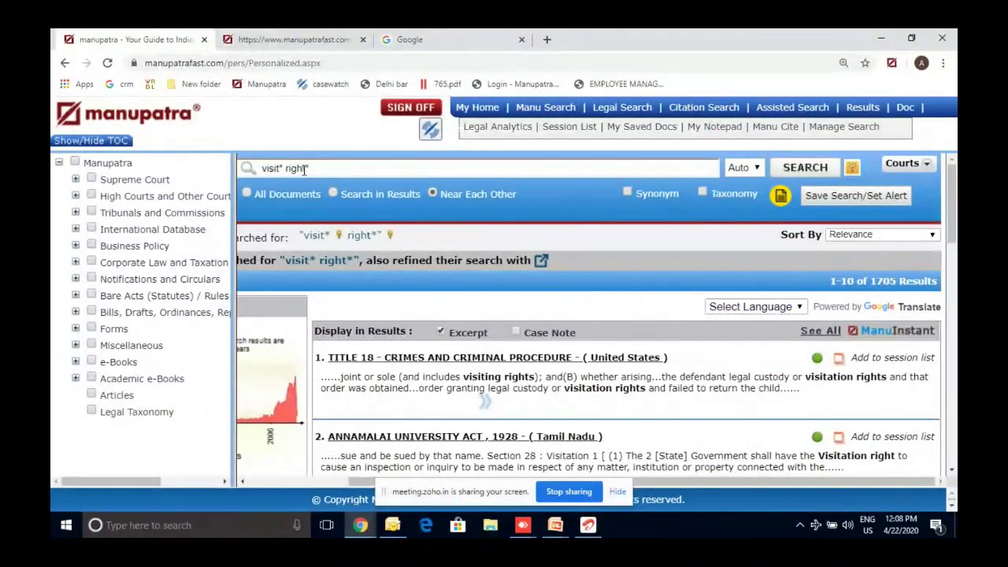
pyautogui.click(798, 170)
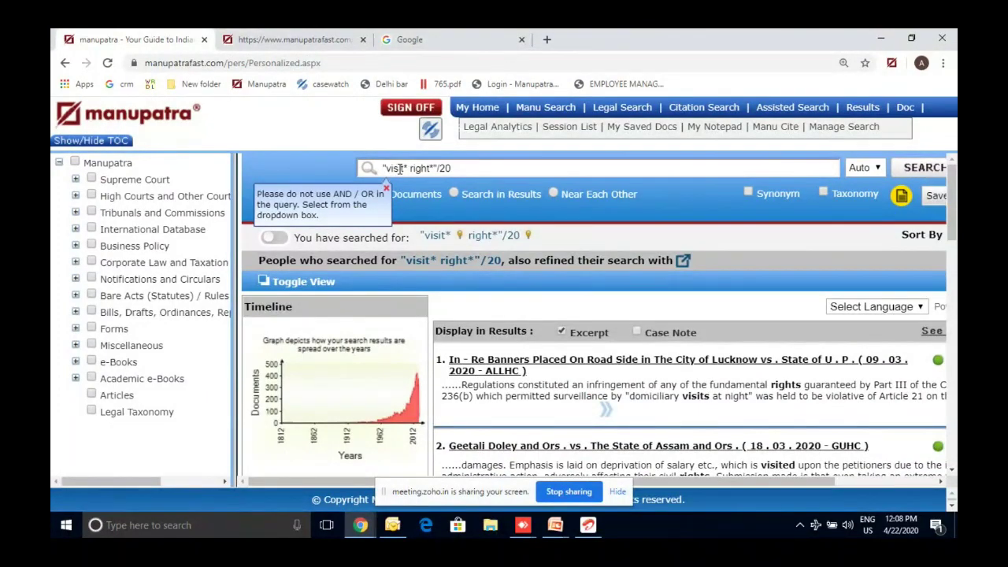
pyautogui.doubleClick(400, 168)
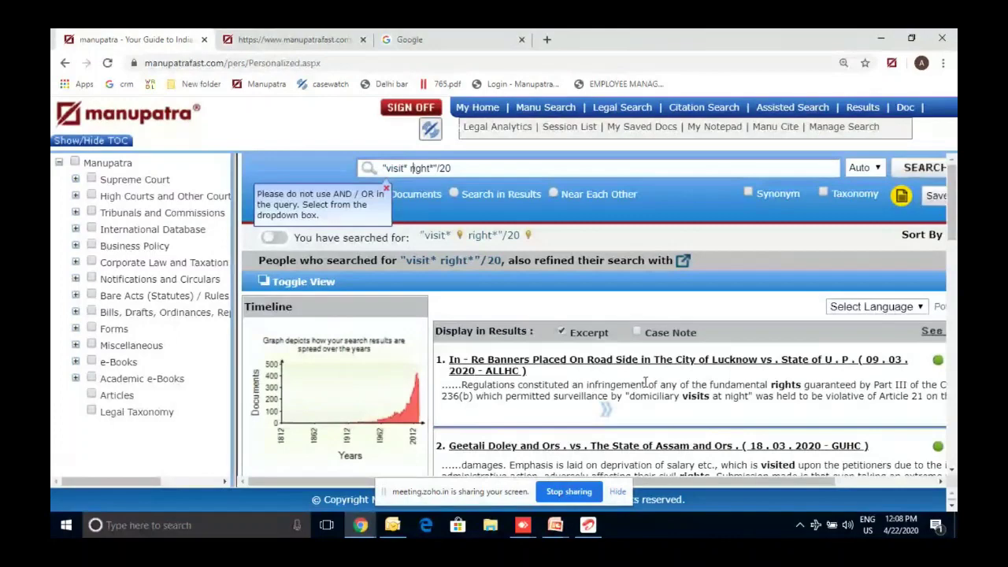
pyautogui.click(415, 171)
pyautogui.scroll(-1, 646, 382)
pyautogui.scroll(1, 646, 382)
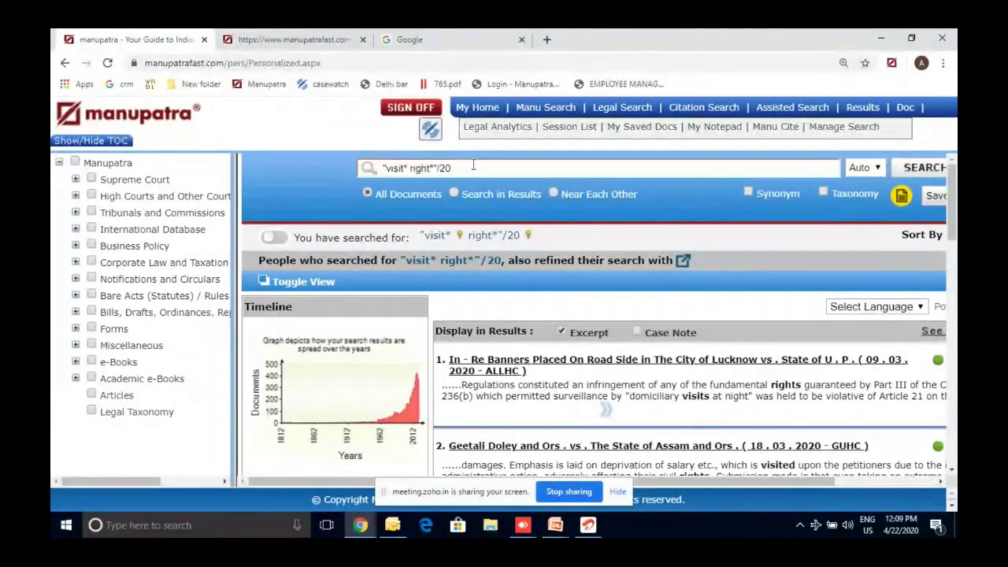
# Step: Strip the quotation marks and the /20 suffix from the query, leaving visit* right*
pyautogui.press('BackSpace')
pyautogui.press('BackSpace')
pyautogui.press('BackSpace')
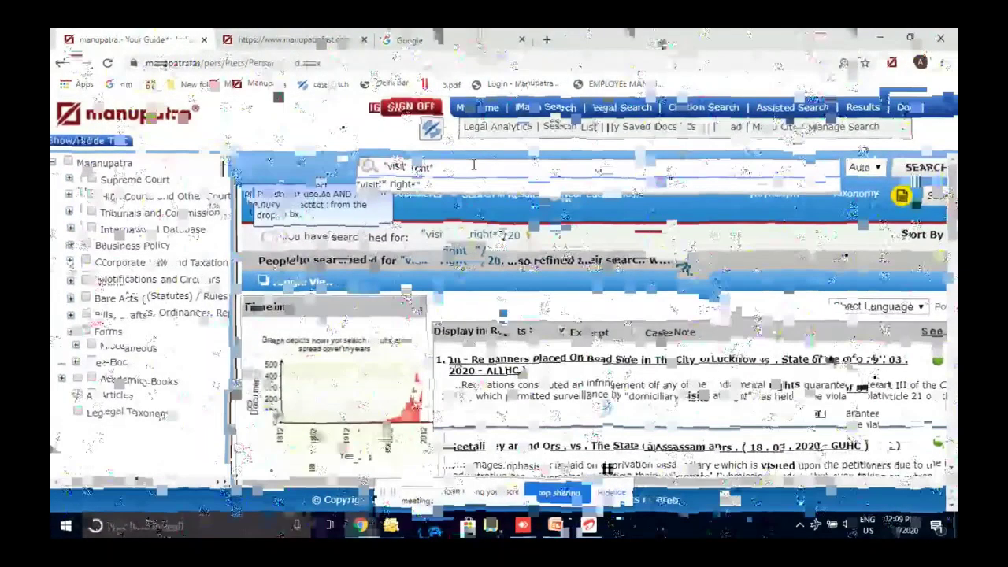
pyautogui.press('Home')
pyautogui.press('Delete')
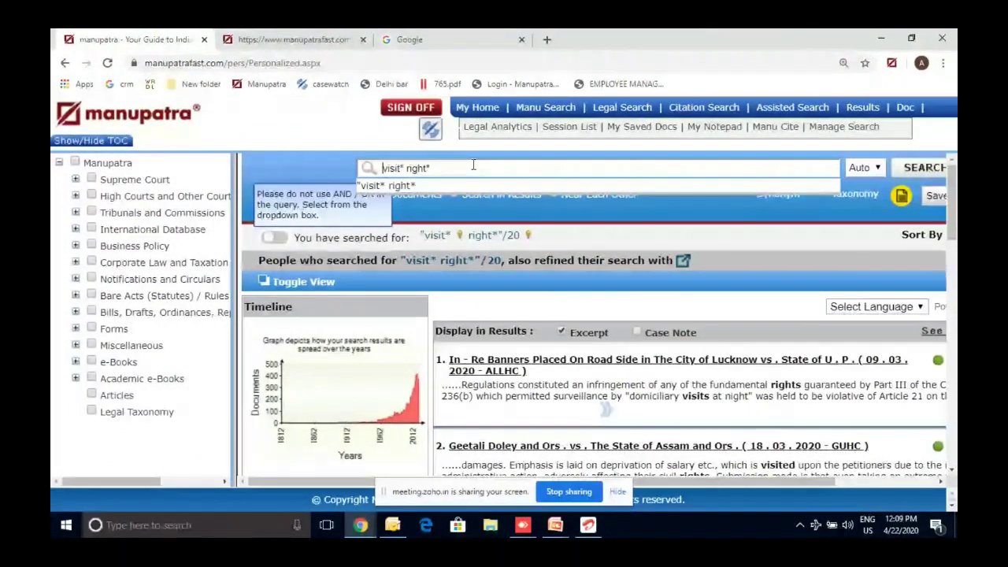
pyautogui.press('Down')
pyautogui.press('Return')
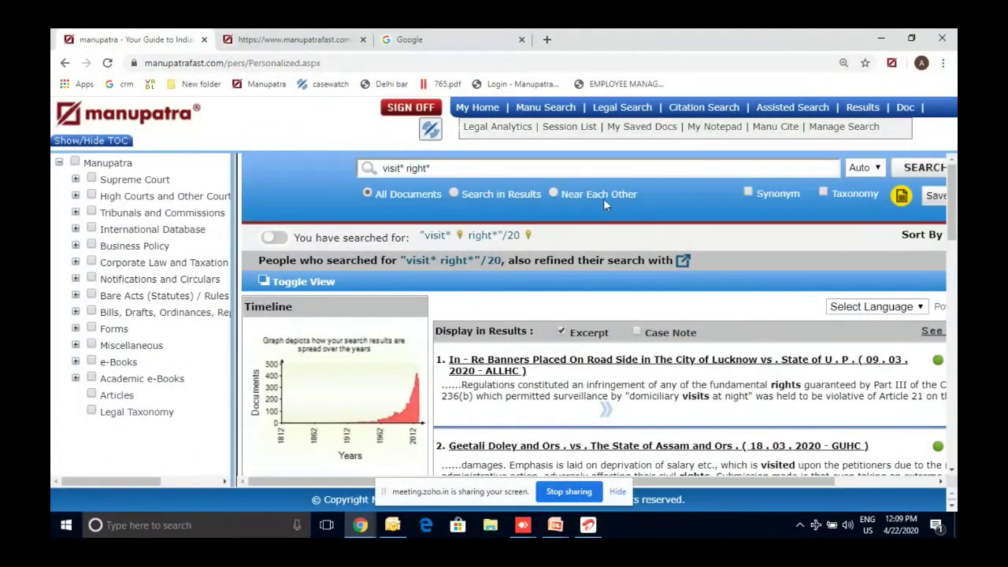
# Step: Rerun the visit* right* query with the Near Each Other option and look through the listed documents
pyautogui.click(453, 194)
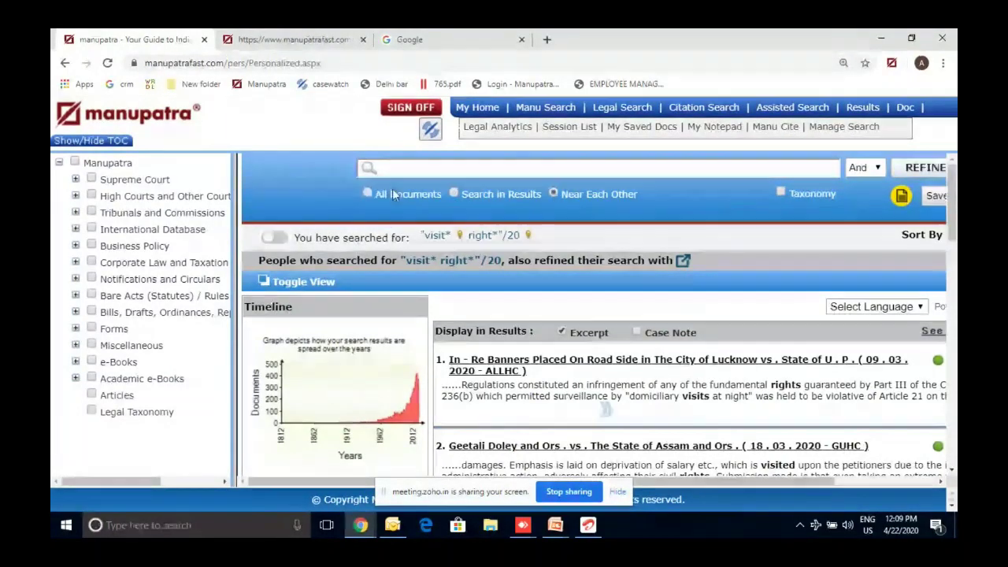
pyautogui.click(370, 195)
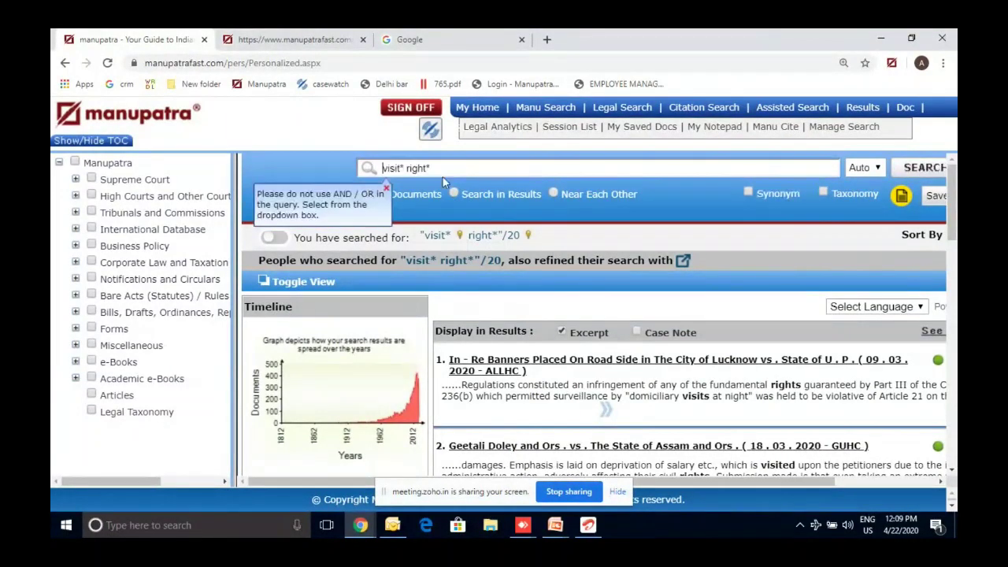
pyautogui.click(557, 194)
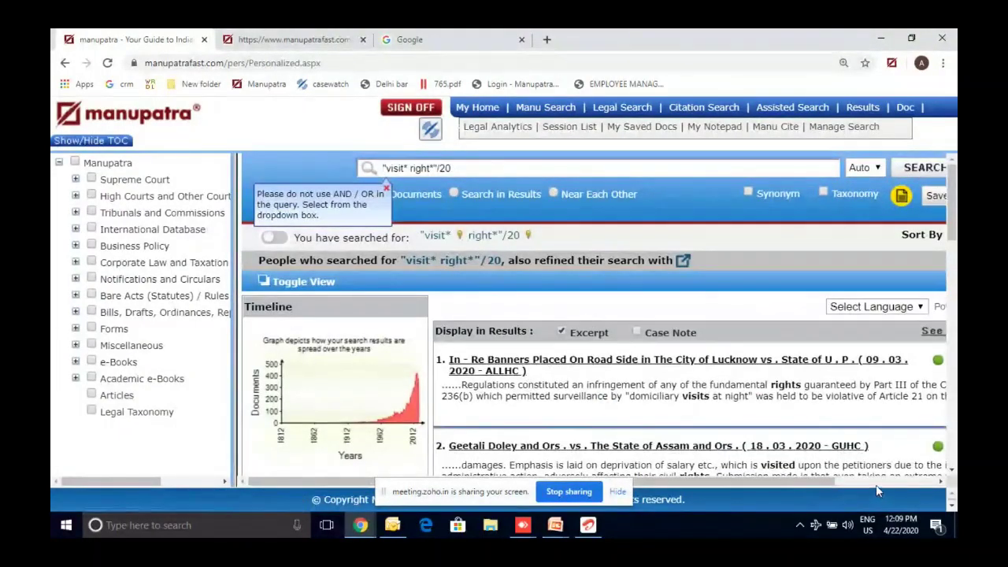
pyautogui.click(875, 484)
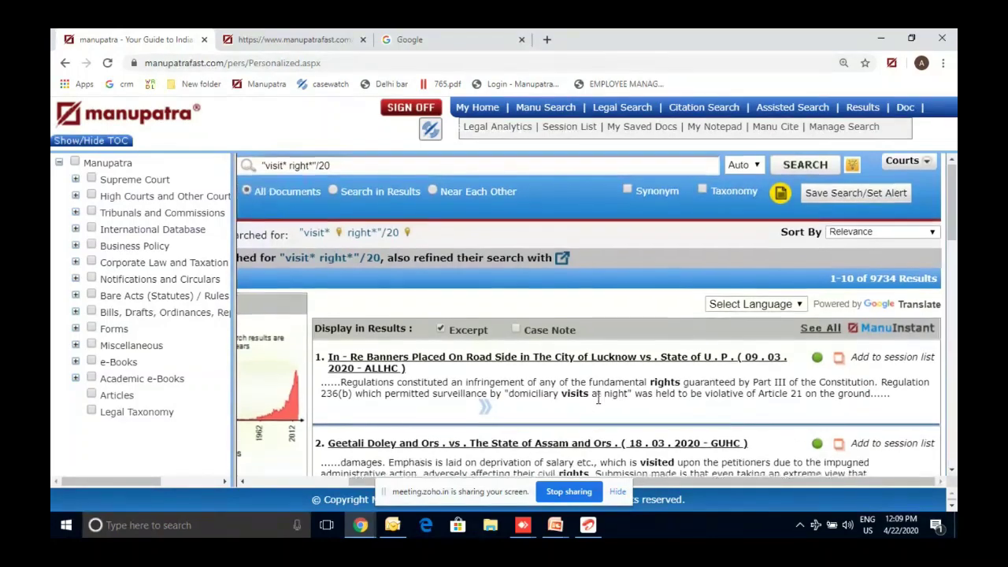
pyautogui.scroll(-1, 602, 410)
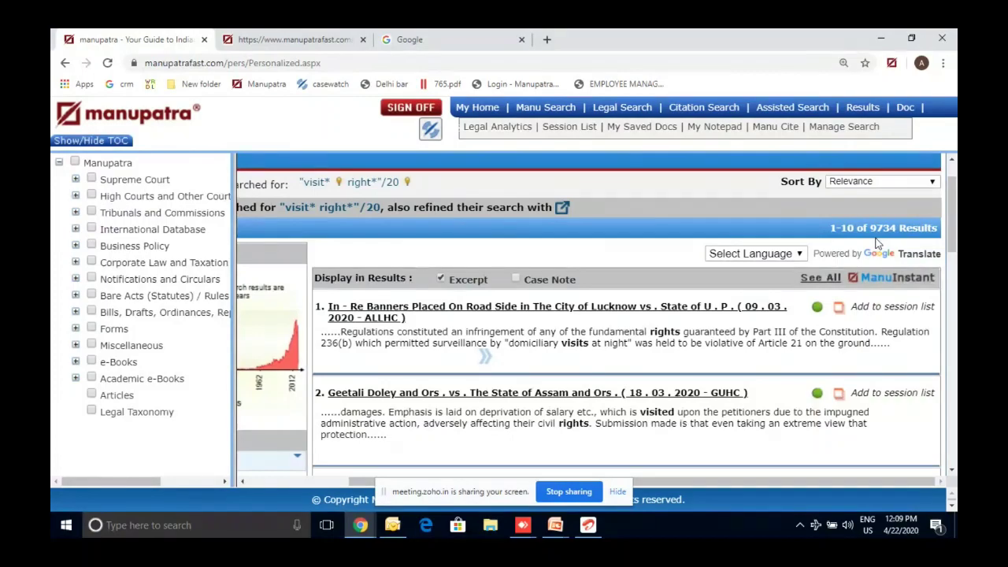
pyautogui.scroll(-2, 878, 244)
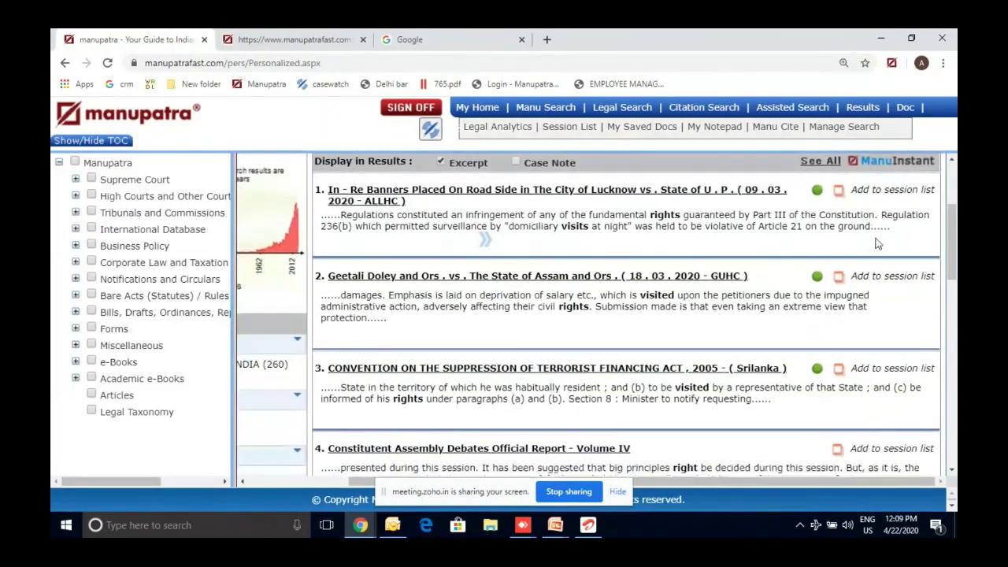
pyautogui.scroll(3, 879, 244)
pyautogui.hscroll(-3, 878, 244)
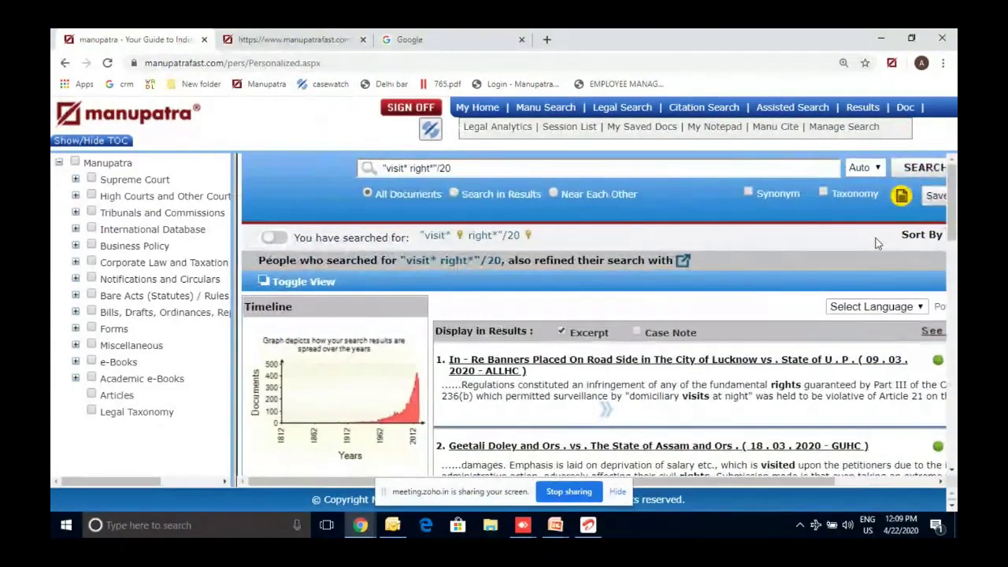
# Step: Search within the visit* right* results for "no maintenance paid" using the And operator, and look through the refined judgments
pyautogui.click(518, 197)
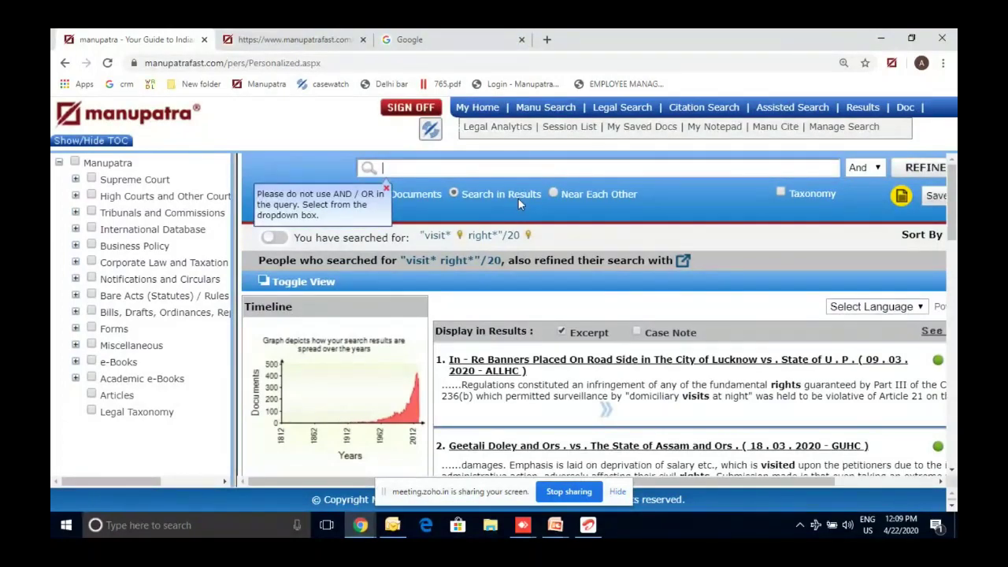
pyautogui.write('no maintenance')
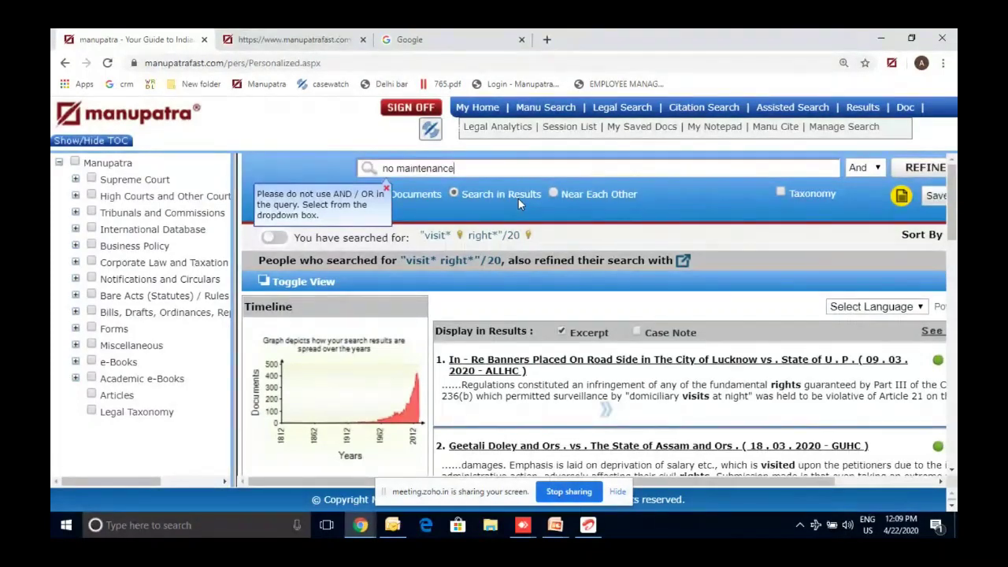
pyautogui.write(' paid')
pyautogui.click(898, 483)
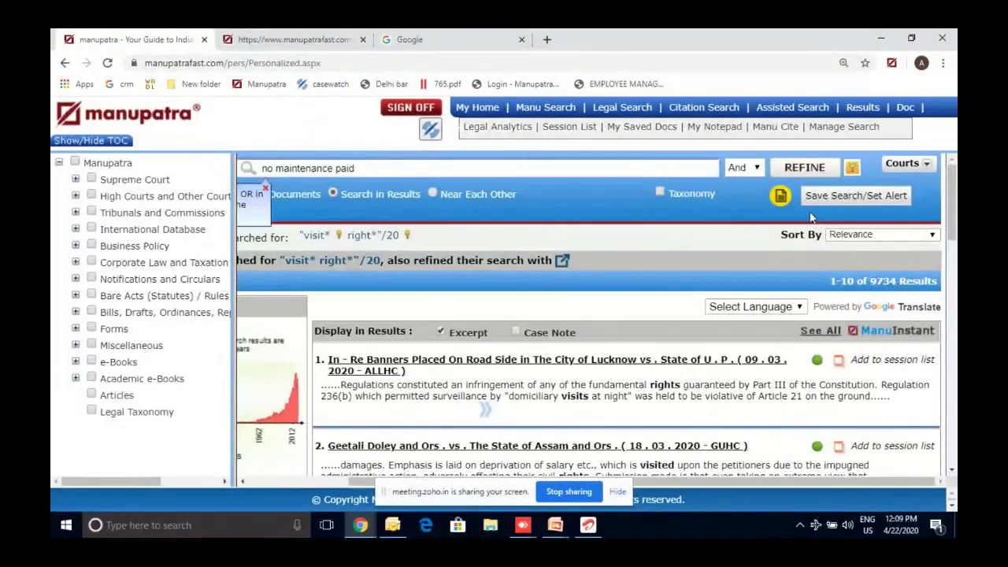
pyautogui.click(800, 169)
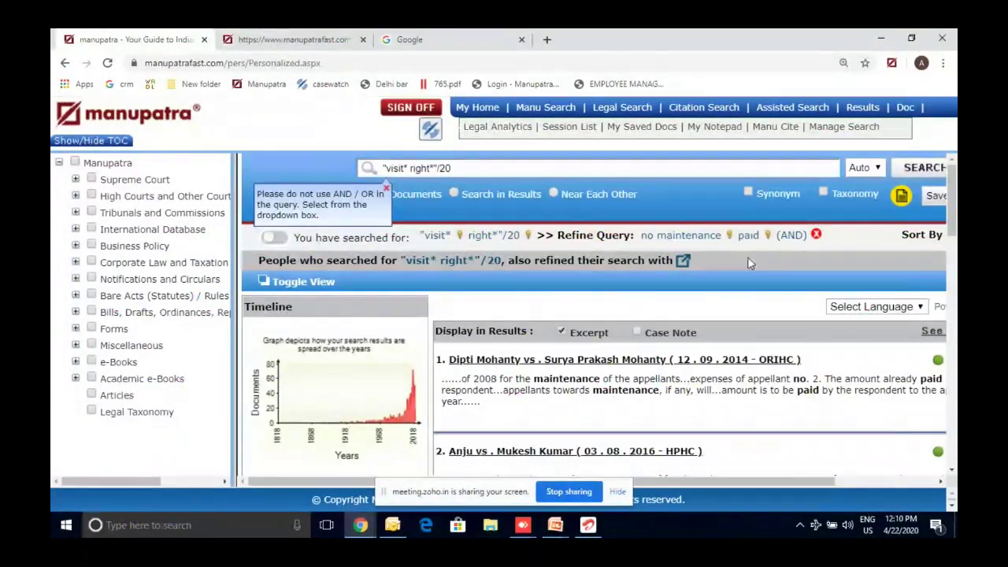
pyautogui.scroll(-1, 749, 269)
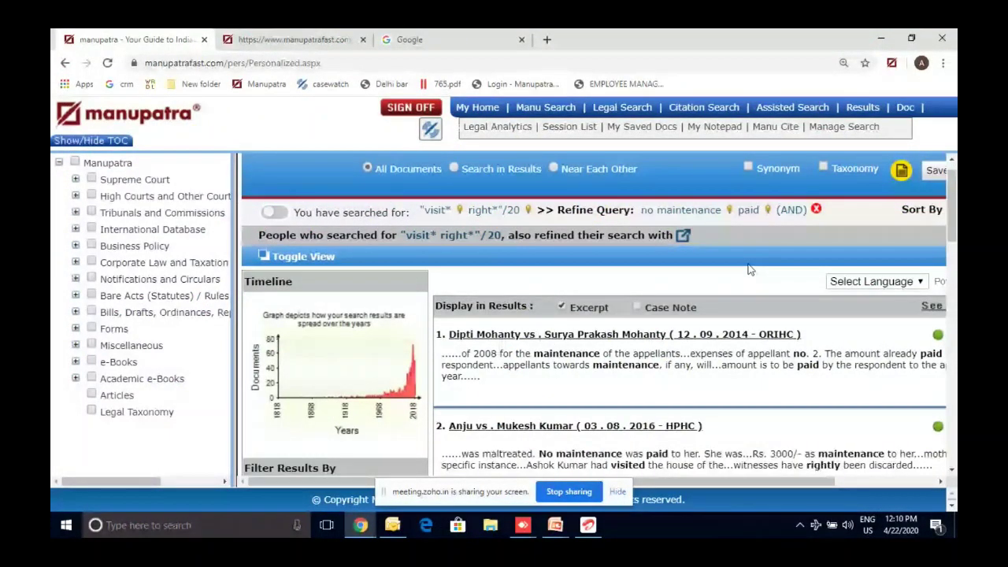
pyautogui.scroll(-2, 749, 269)
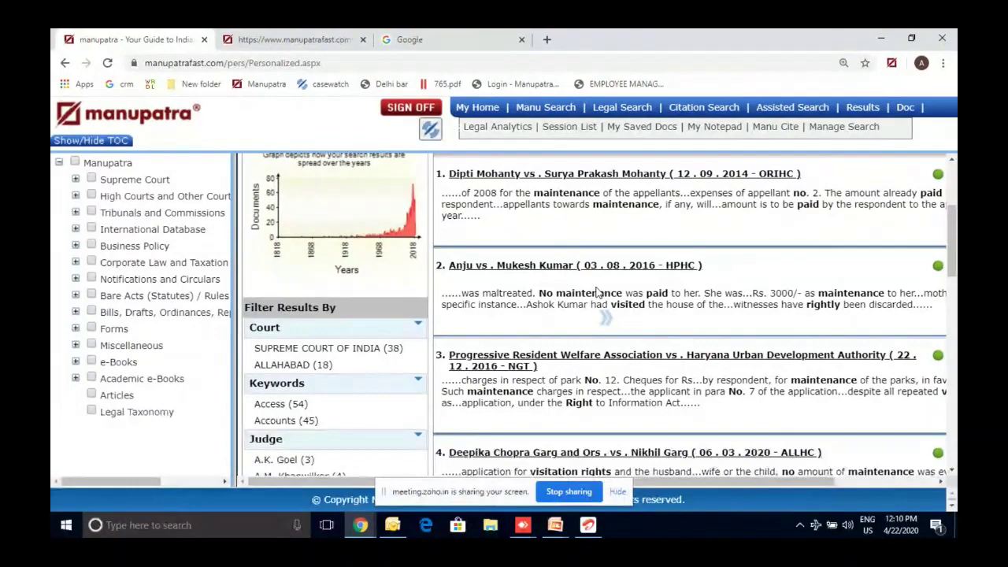
pyautogui.scroll(1, 596, 293)
pyautogui.scroll(1, 596, 293)
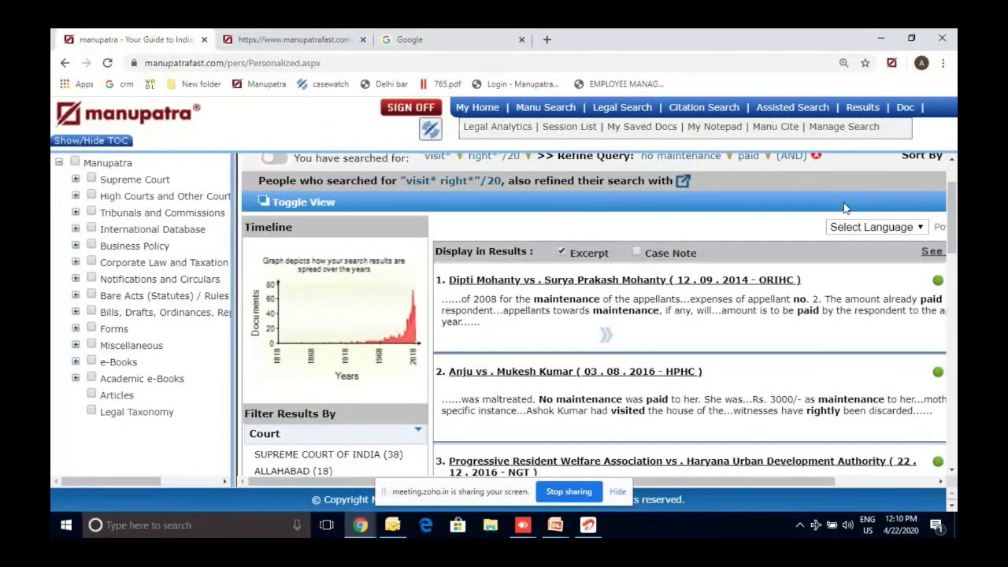
pyautogui.scroll(-1, 845, 208)
pyautogui.scroll(-1, 844, 208)
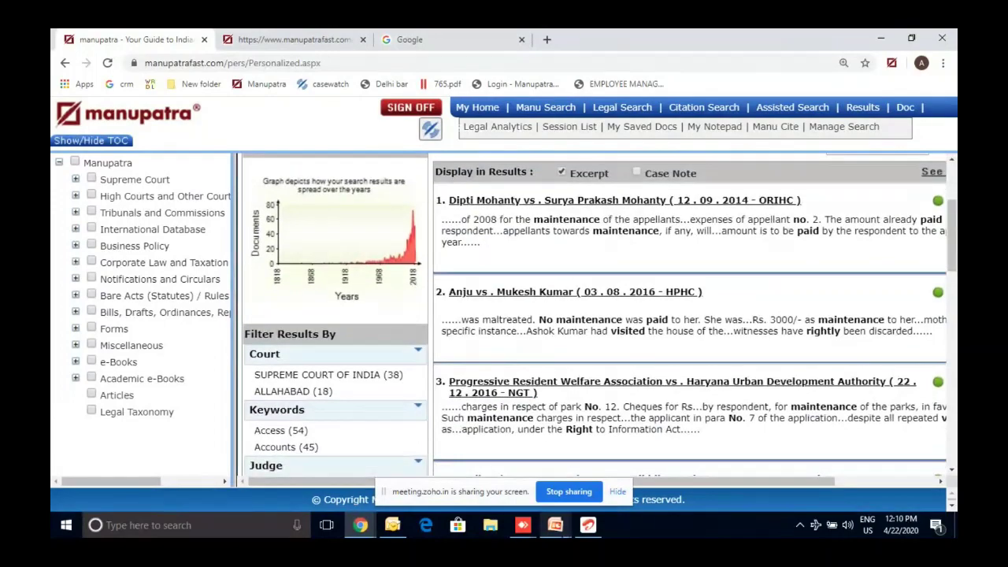
# Step: Start a blank Manu Search and switch to the Manupatra Webbinar presentation in PowerPoint
pyautogui.click(556, 524)
pyautogui.click(523, 286)
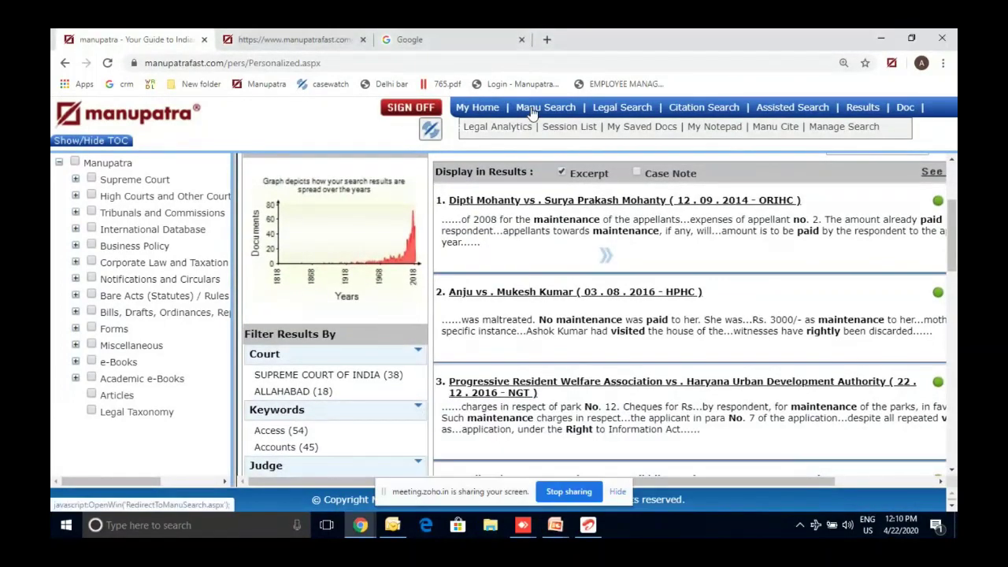
pyautogui.click(532, 114)
pyautogui.click(555, 524)
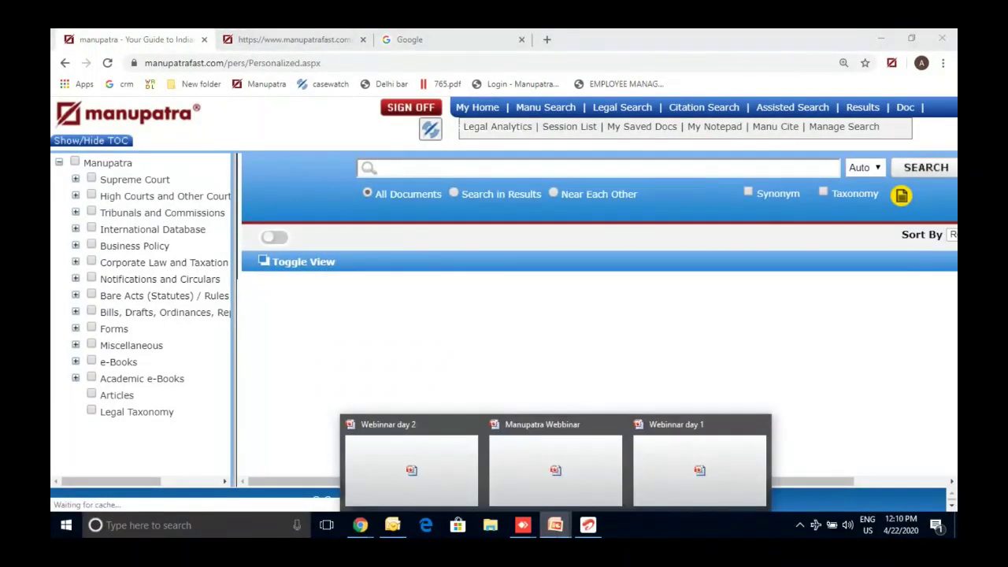
pyautogui.click(577, 472)
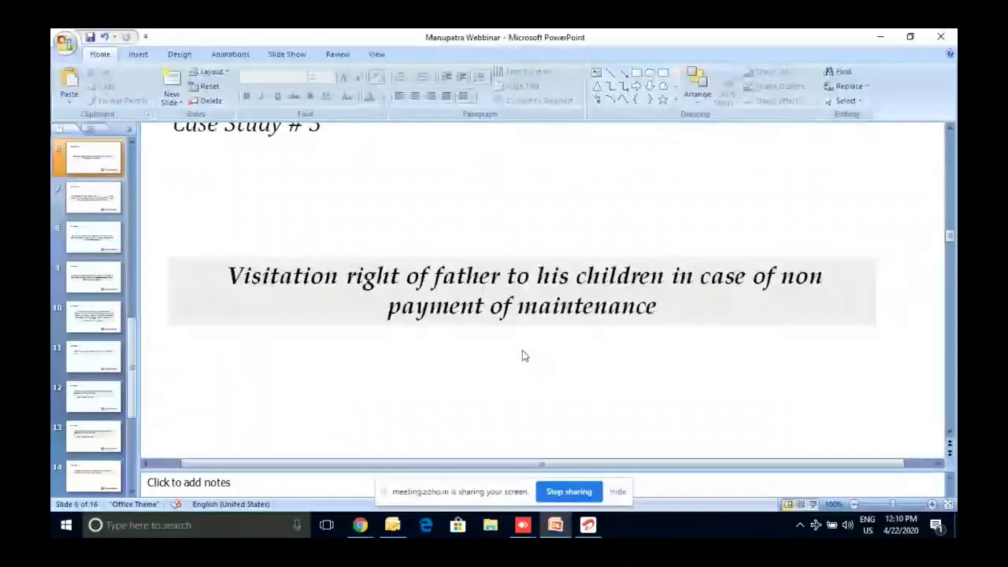
# Step: Go to slide 7 with Case Study # 4 on judgments using both CRPC section 178 and section 138 of the NI Act
pyautogui.click(100, 356)
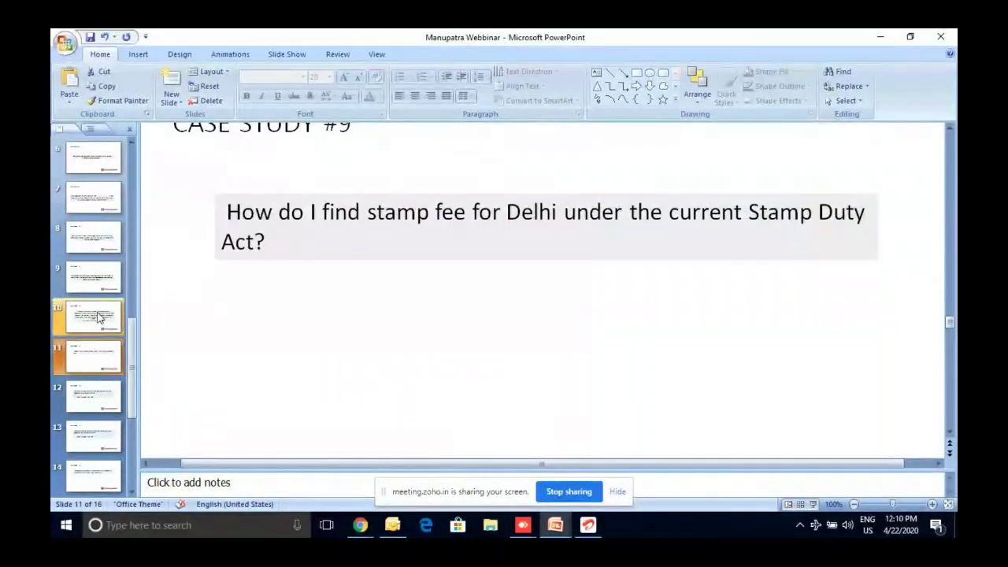
pyautogui.click(98, 317)
pyautogui.click(92, 272)
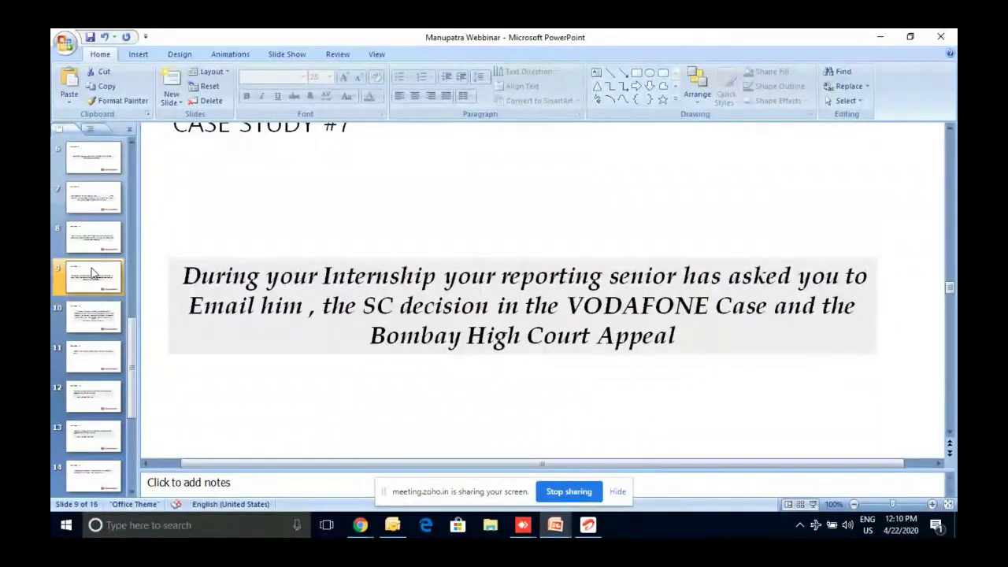
pyautogui.press('Up')
pyautogui.press('Up')
pyautogui.press('Up')
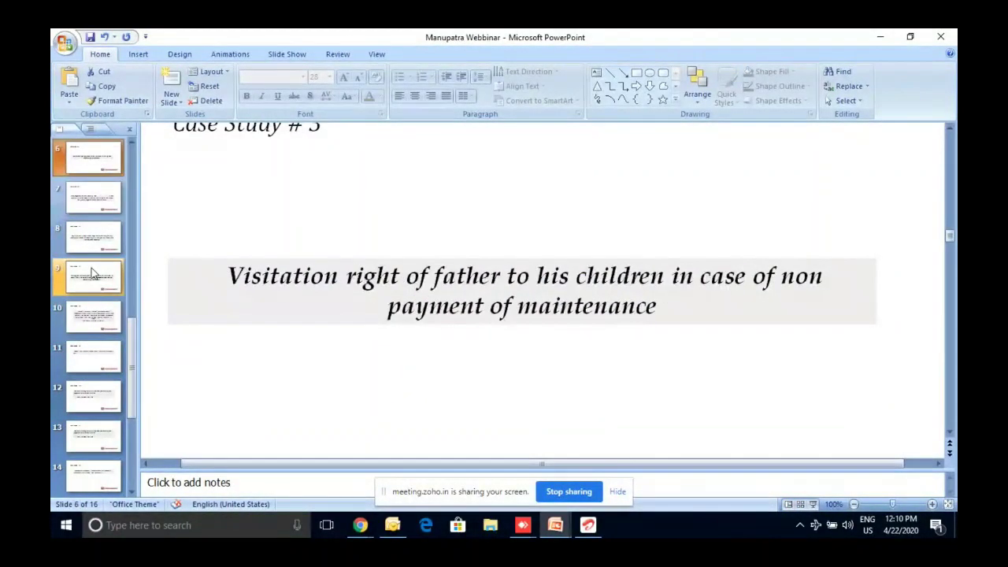
pyautogui.press('Down')
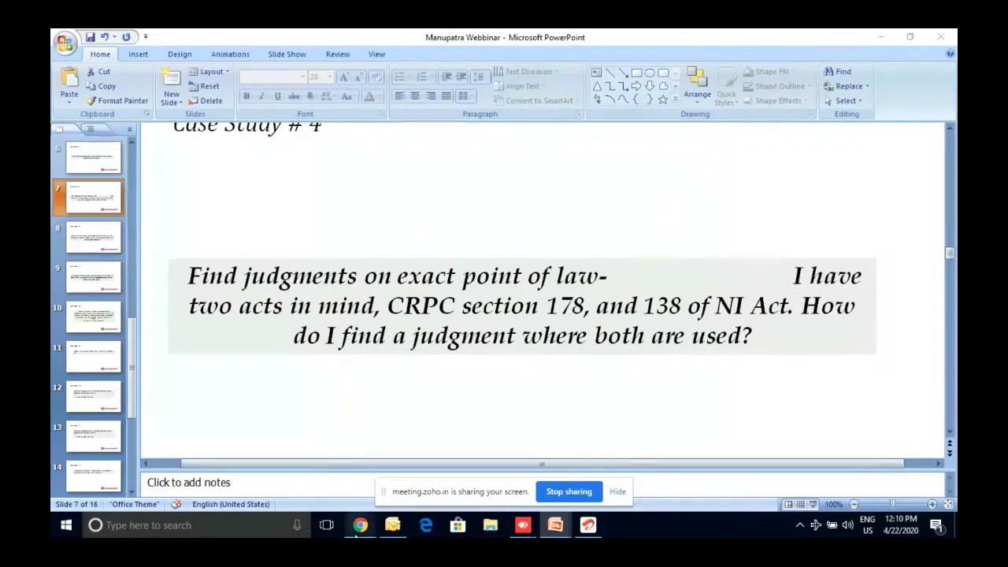
# Step: Switch to Manupatra in the Chrome browser and open the Legal Search form on Advance Search
pyautogui.rightClick(356, 534)
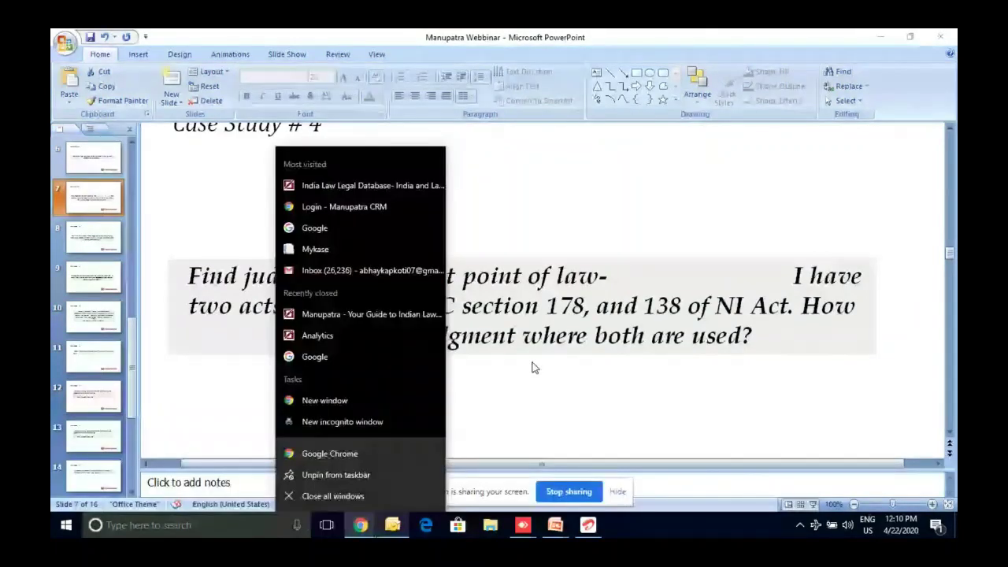
pyautogui.click(572, 309)
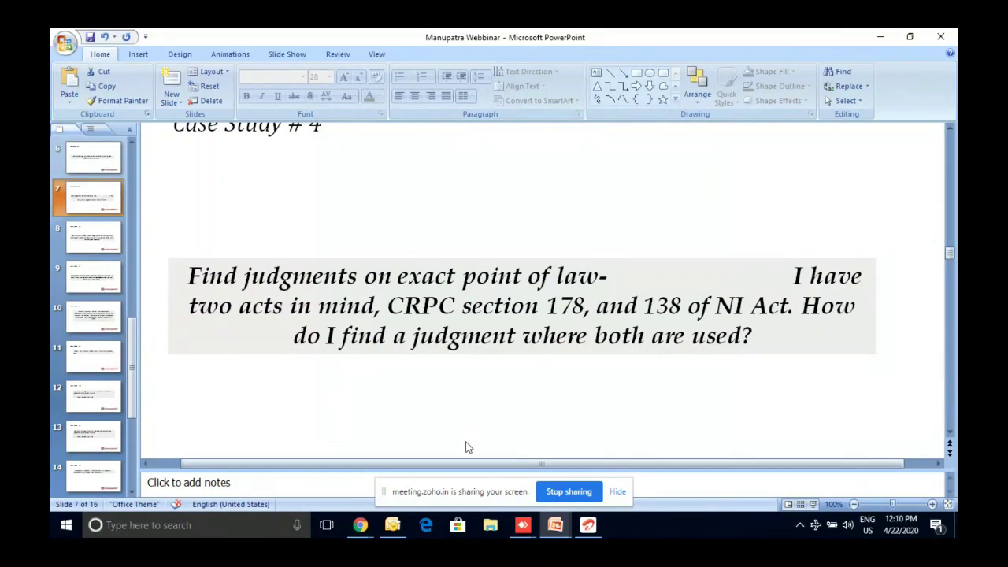
pyautogui.moveTo(360, 525)
pyautogui.click(122, 465)
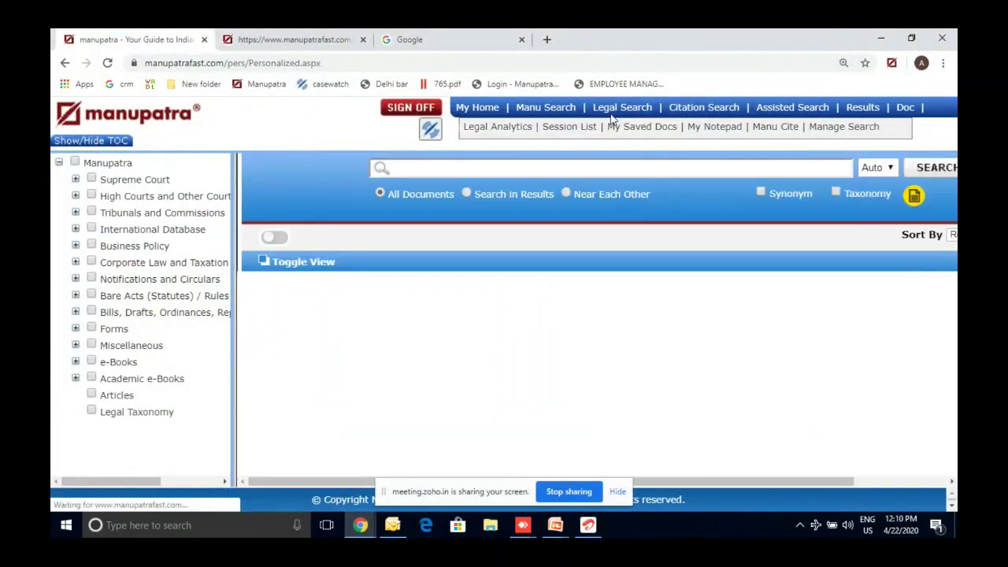
pyautogui.click(610, 111)
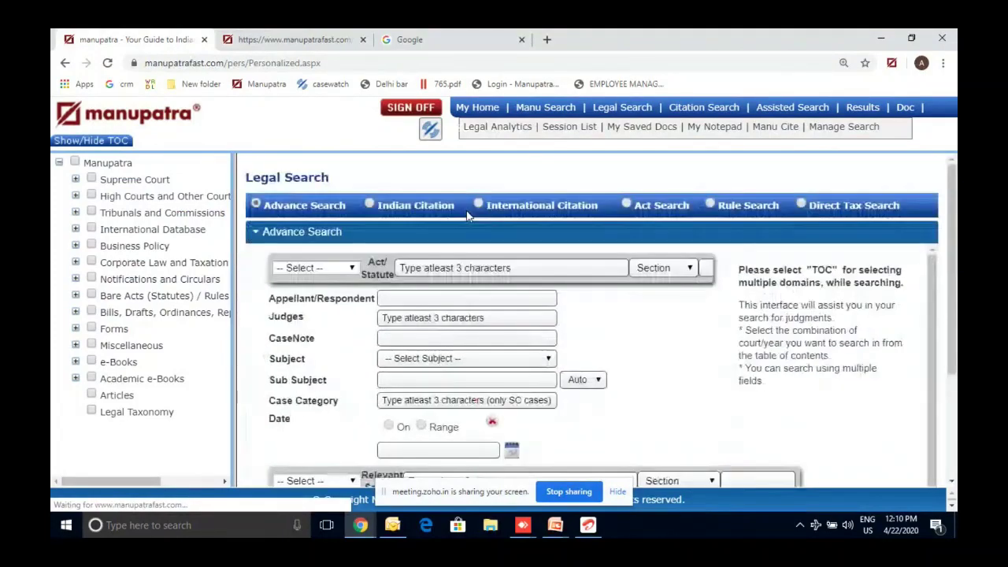
pyautogui.click(557, 113)
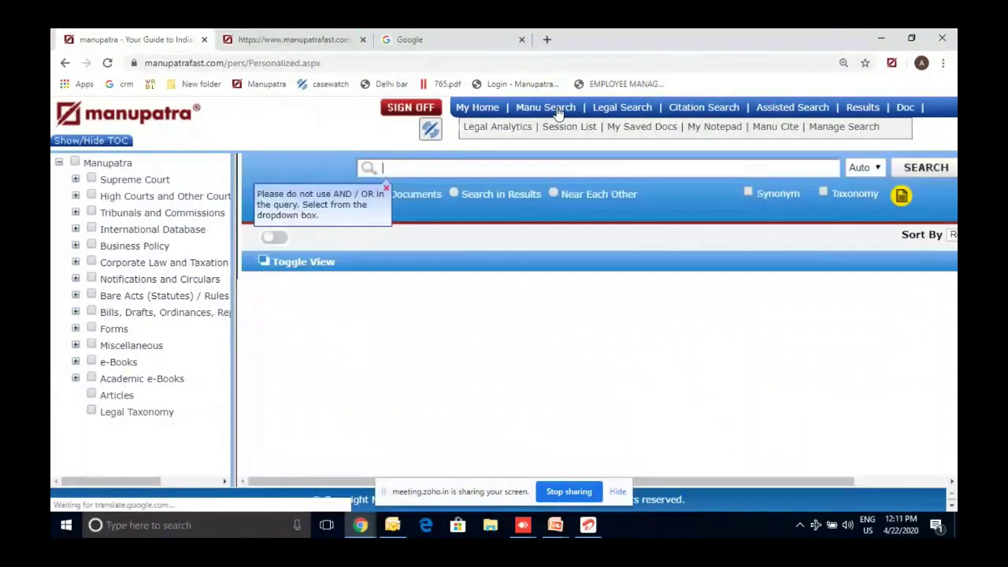
pyautogui.click(603, 114)
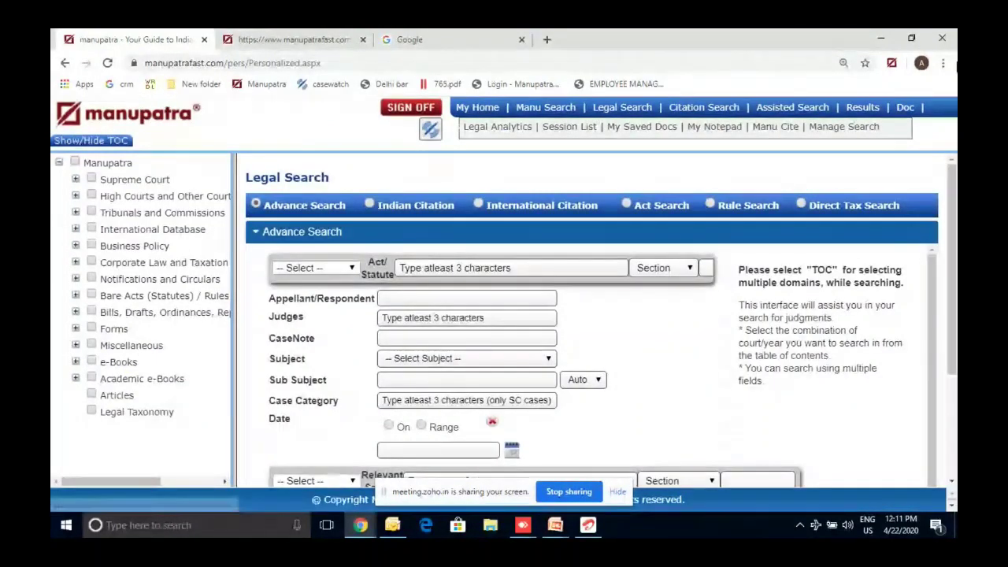
# Step: Reduce the browser zoom by two levels and add a second Act/Statute row to the Advance Search form
pyautogui.click(943, 63)
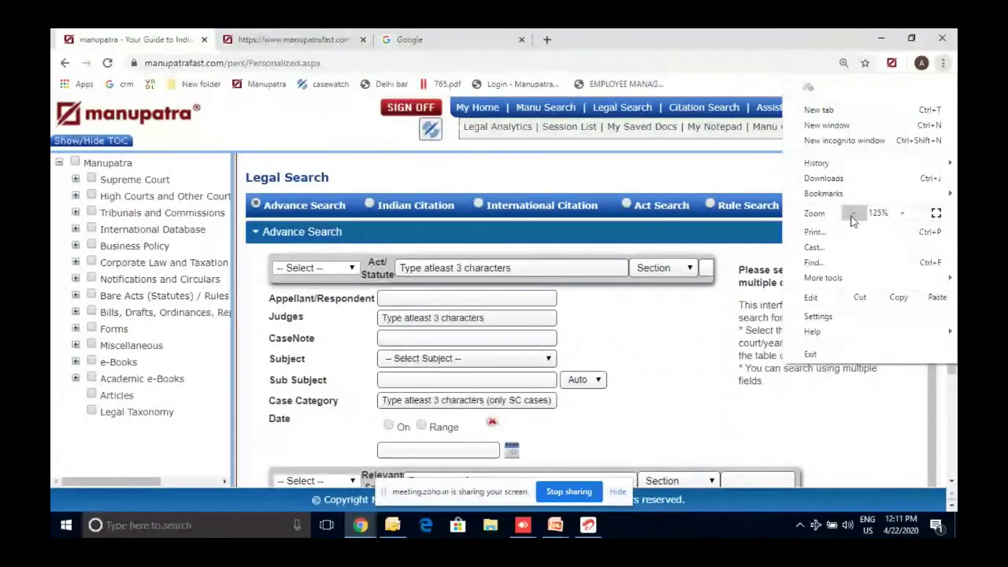
pyautogui.click(852, 214)
pyautogui.click(852, 213)
pyautogui.click(658, 287)
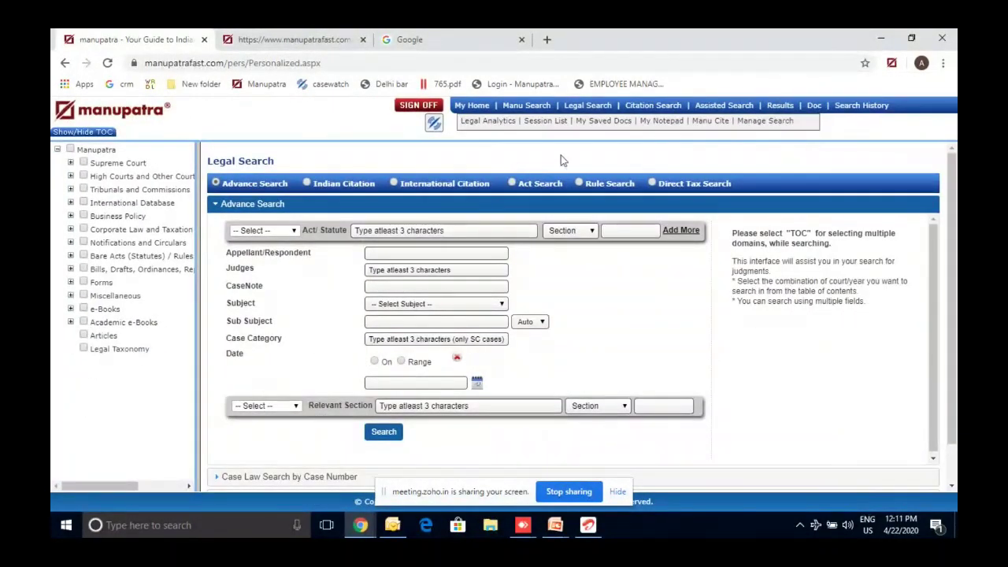
pyautogui.click(680, 230)
pyautogui.click(520, 232)
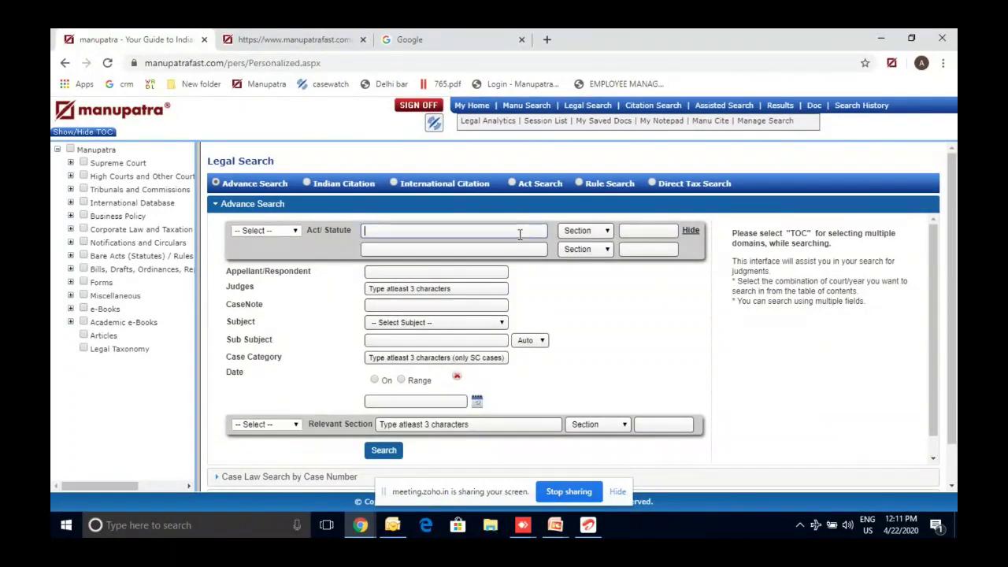
pyautogui.click(311, 269)
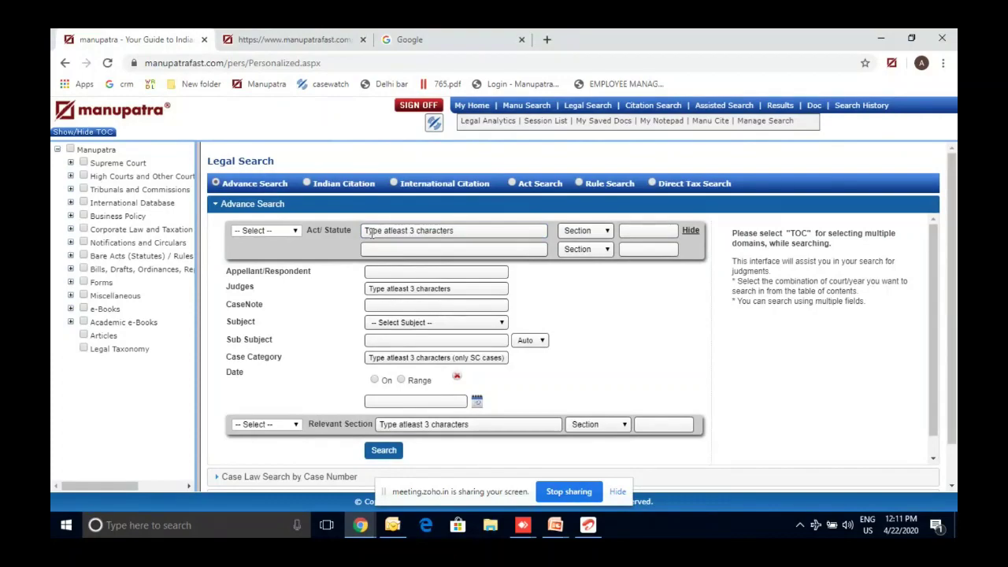
# Step: Set the first act to CODE OF CRIMINAL PROCEDURE 1973 CrPC with section 178
pyautogui.click(372, 232)
pyautogui.write('crpr')
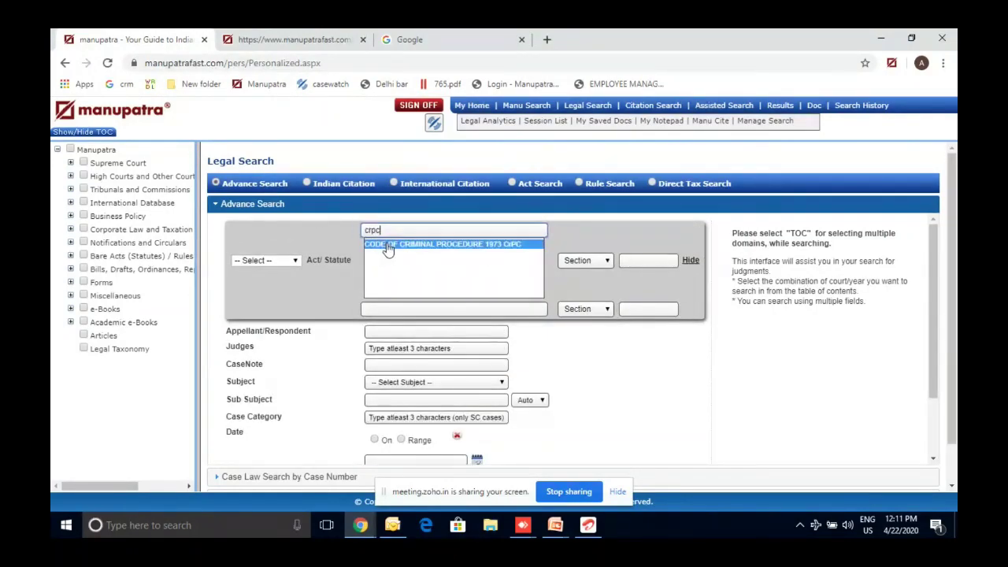
pyautogui.click(387, 246)
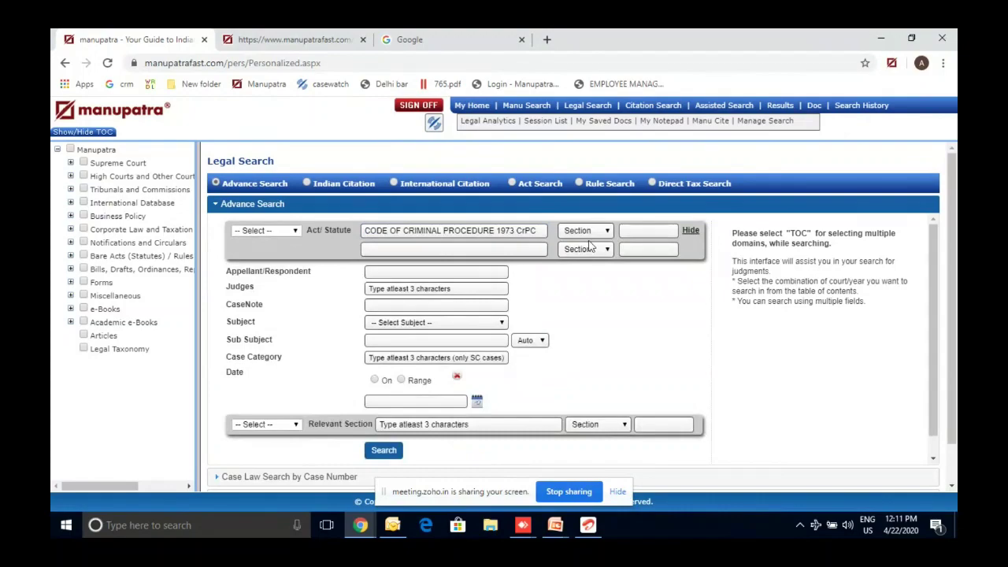
pyautogui.click(648, 232)
pyautogui.write('176')
pyautogui.press('BackSpace')
pyautogui.press('BackSpace')
pyautogui.write('78')
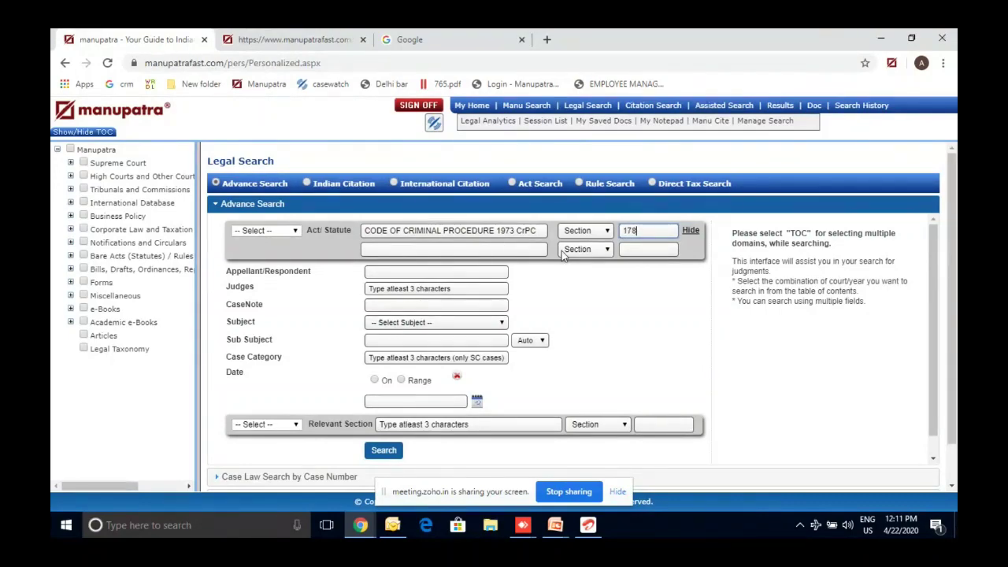
# Step: Set the second act to NEGOTIABLE INSTRUMENTS ACT 1881 with section 138
pyautogui.click(479, 249)
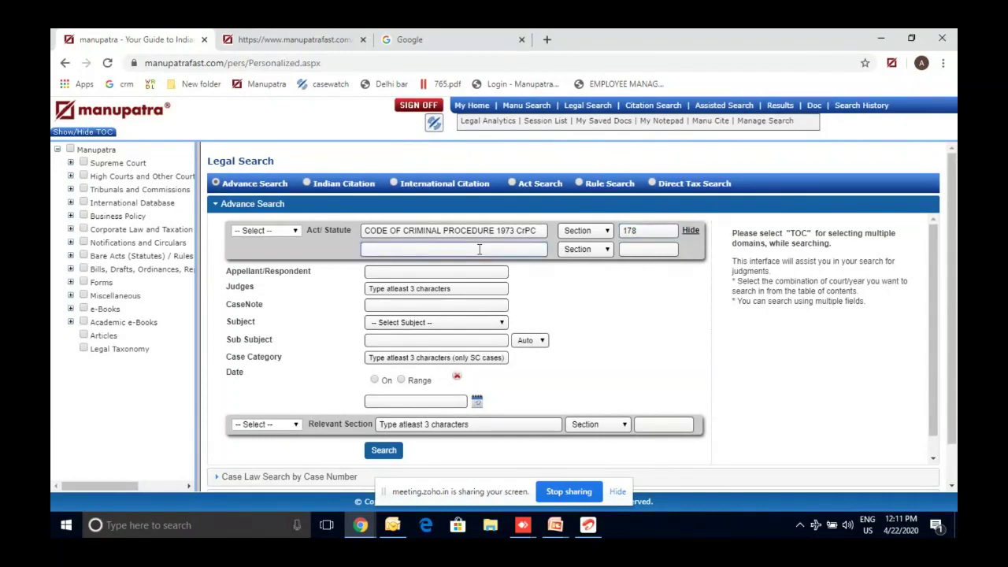
pyautogui.write('ni')
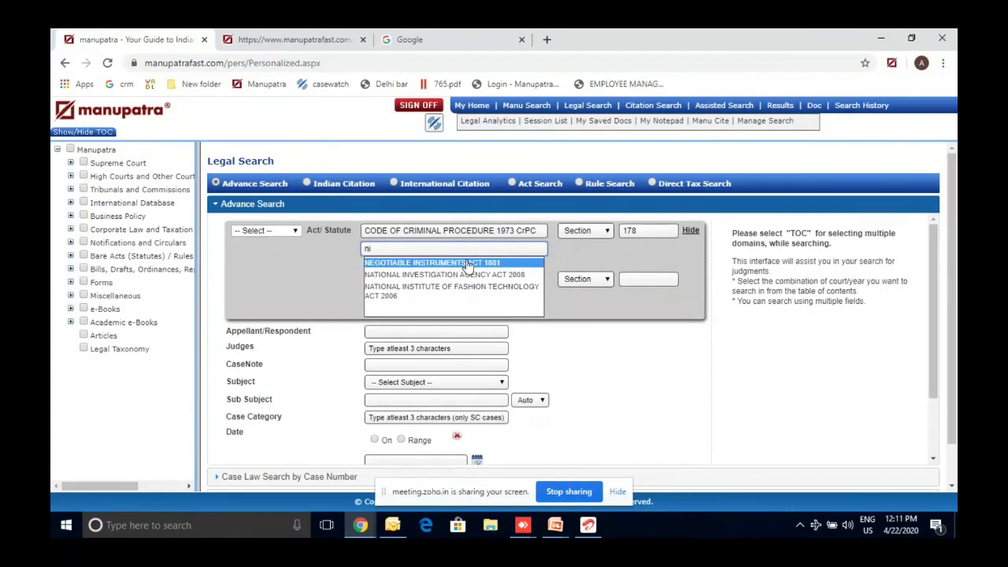
pyautogui.click(468, 263)
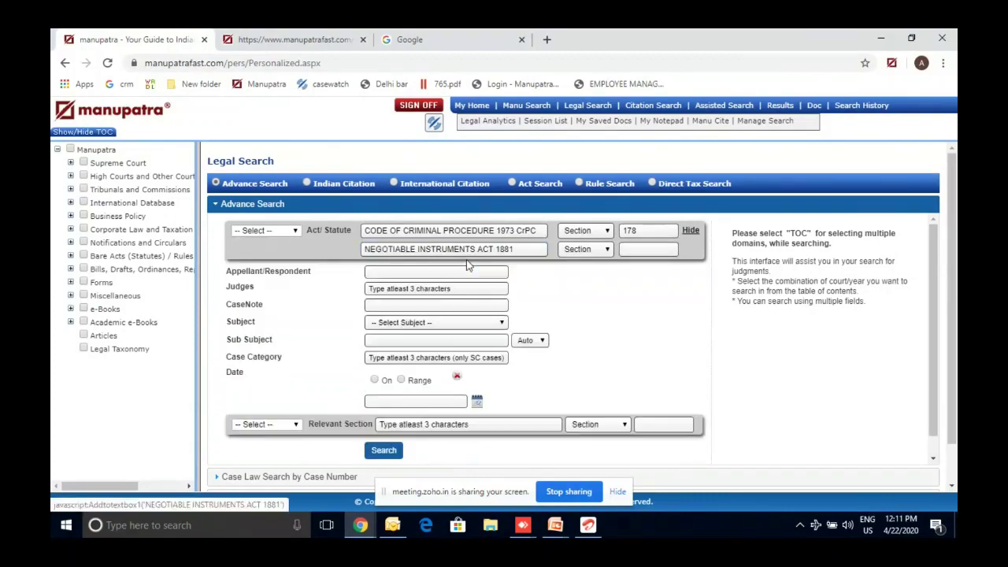
pyautogui.click(639, 253)
pyautogui.write('138')
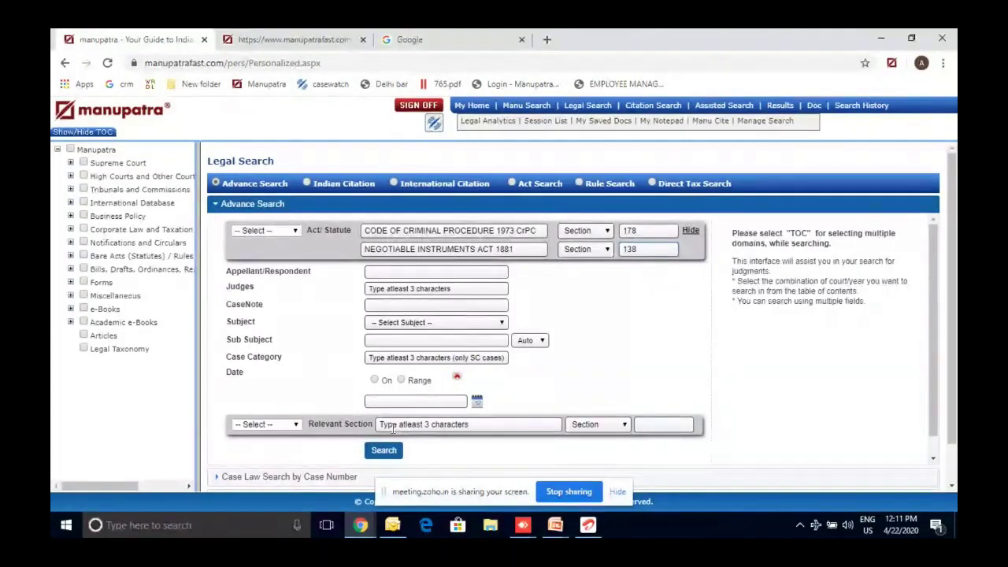
# Step: Run the combined-act search and look through the listed judgments
pyautogui.click(384, 451)
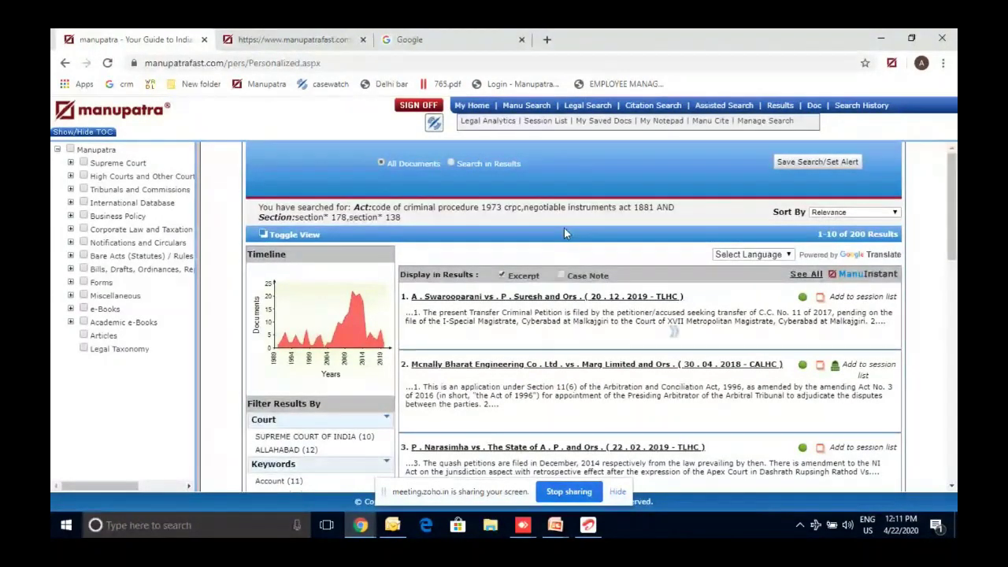
pyautogui.scroll(-3, 564, 227)
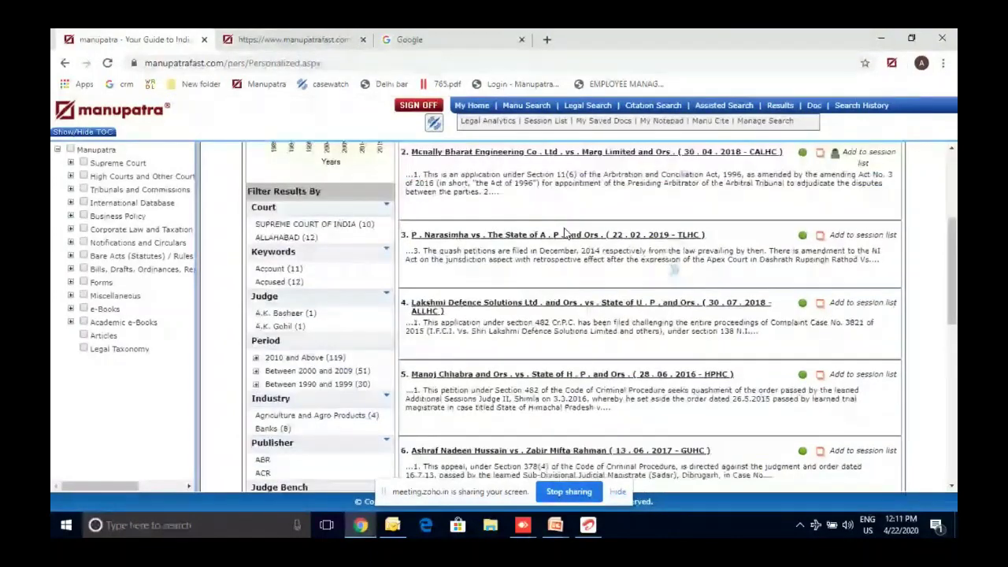
pyautogui.scroll(2, 564, 231)
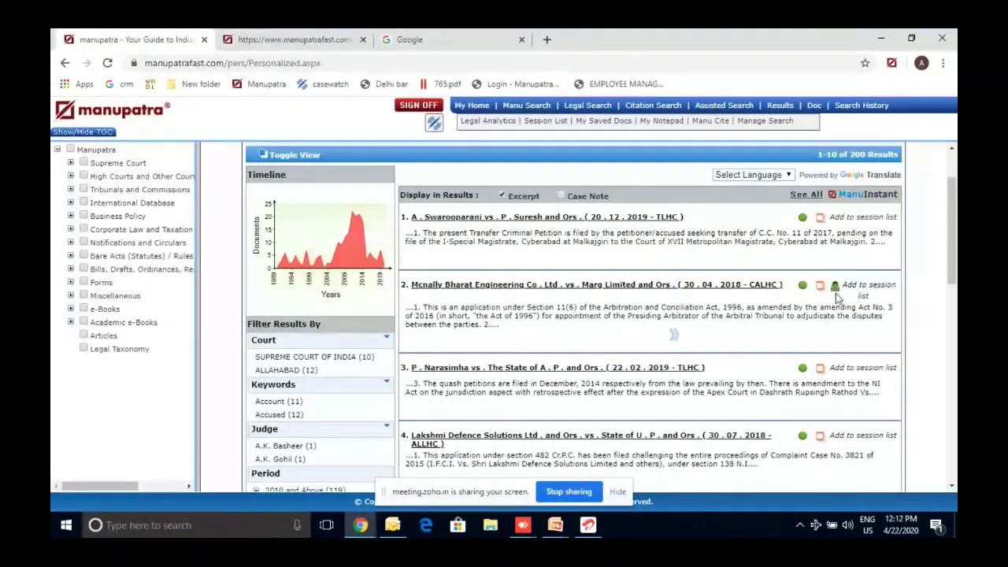
pyautogui.moveTo(836, 293)
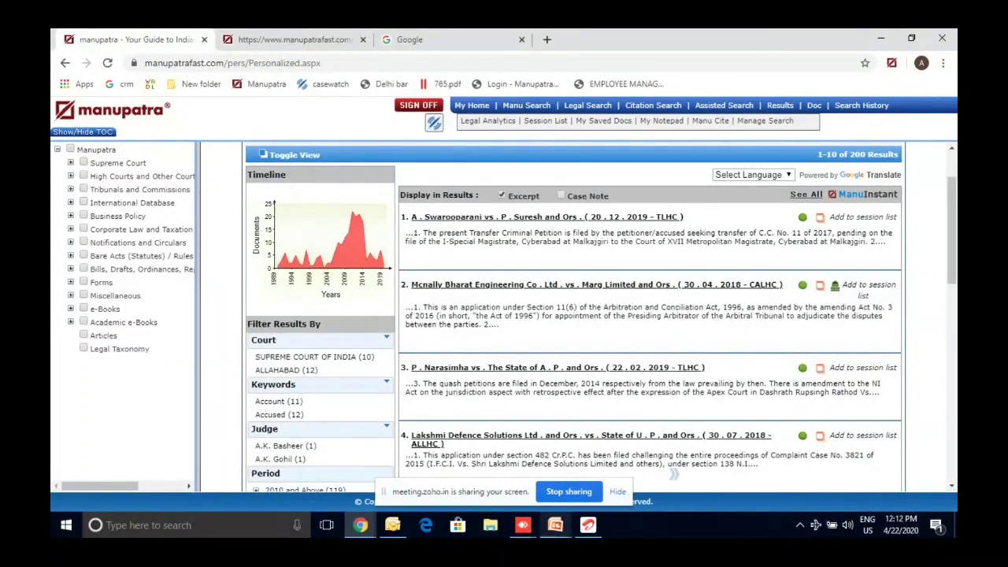
# Step: Switch to the Manupatra Webbinar presentation in PowerPoint and go to slide 8 on evicting a tenant from a Karol Bagh shop
pyautogui.click(555, 525)
pyautogui.click(586, 436)
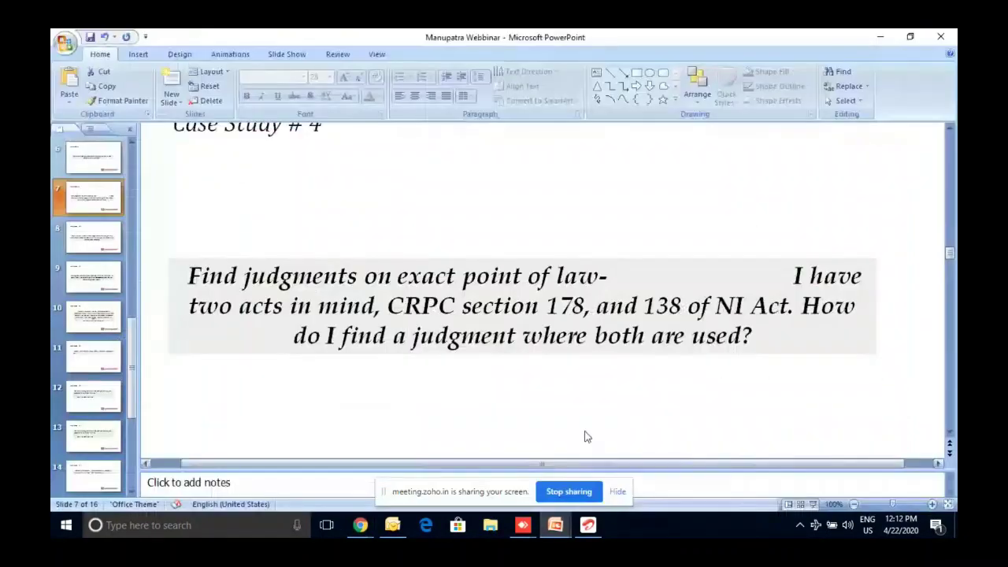
pyautogui.click(110, 367)
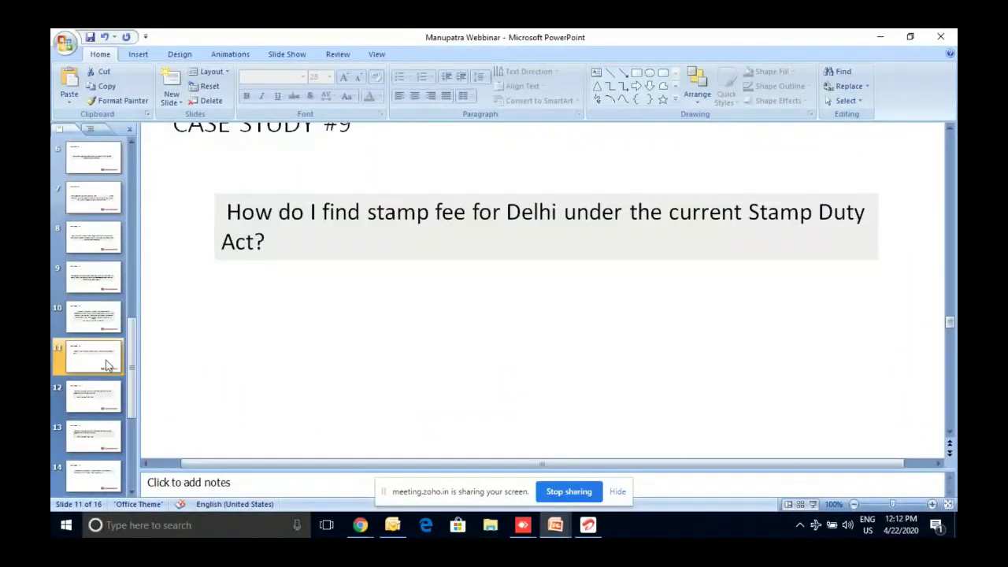
pyautogui.click(98, 281)
pyautogui.click(91, 250)
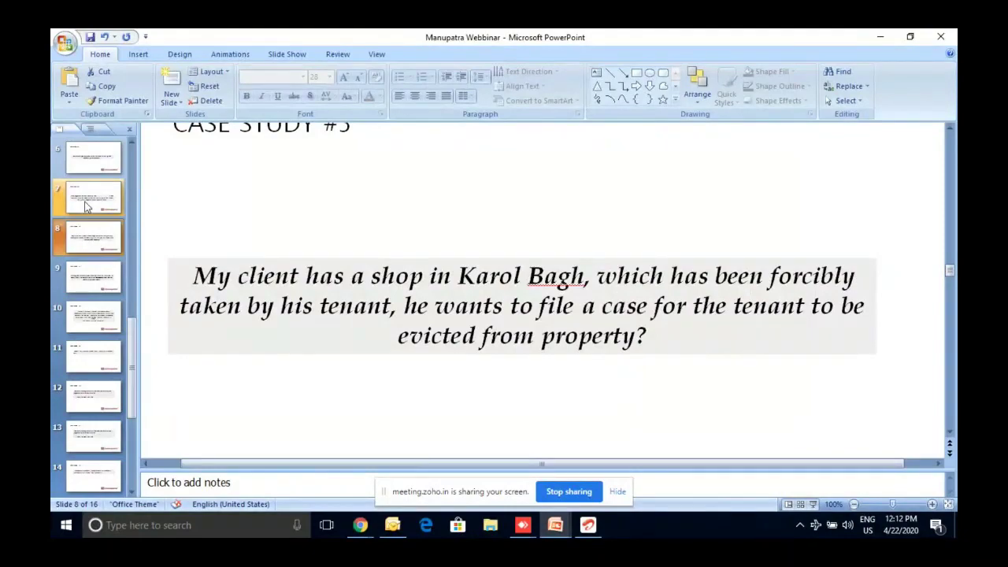
pyautogui.click(87, 206)
pyautogui.click(91, 231)
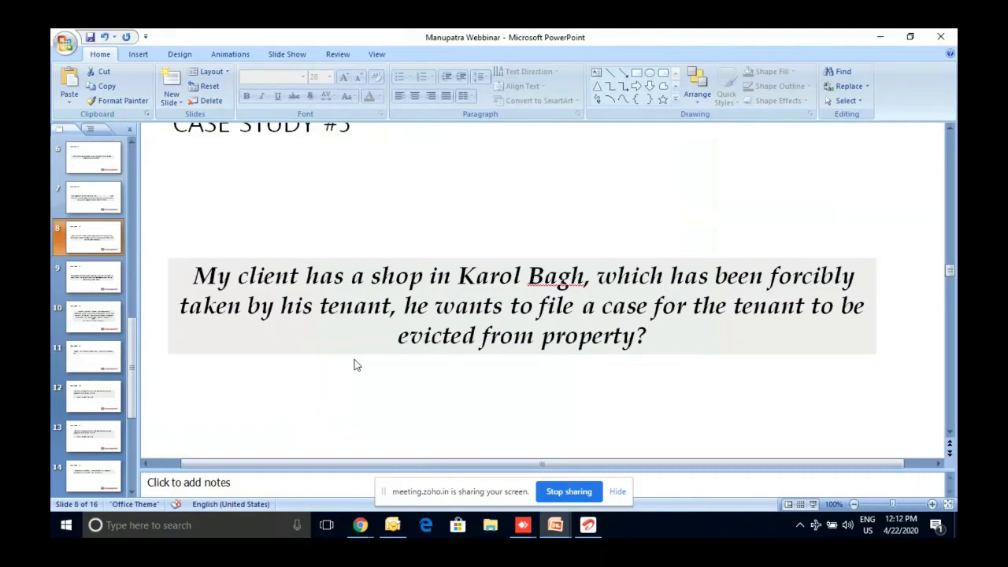
# Step: Return to Manupatra in the browser and open the Assisted Search form for Boolean searching
pyautogui.click(880, 38)
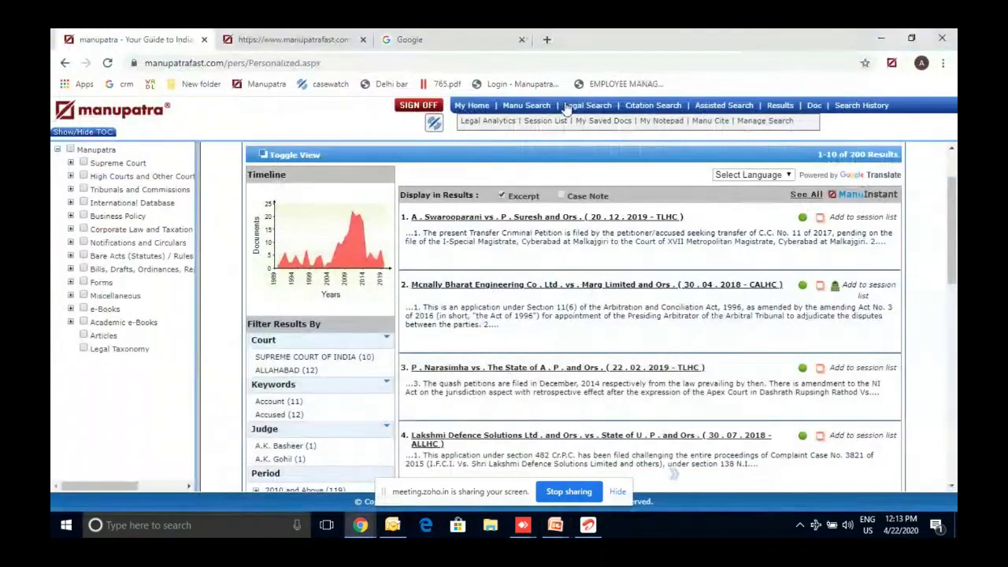
pyautogui.click(717, 106)
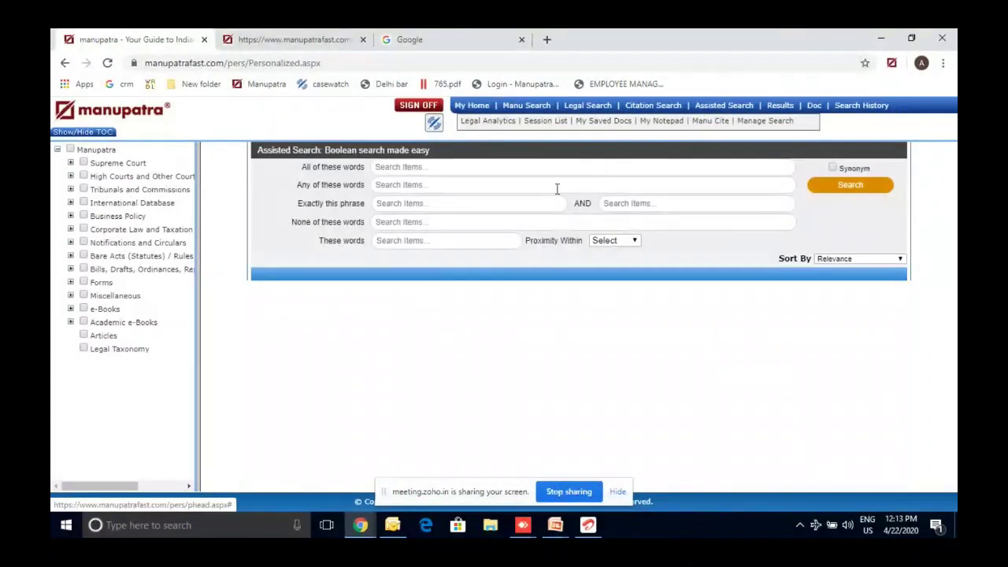
pyautogui.click(517, 111)
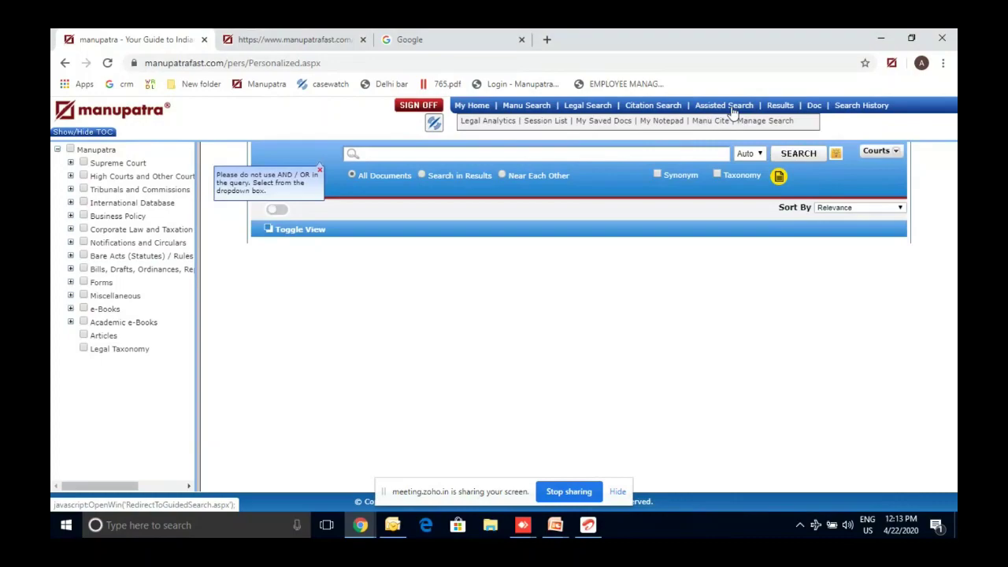
pyautogui.click(732, 107)
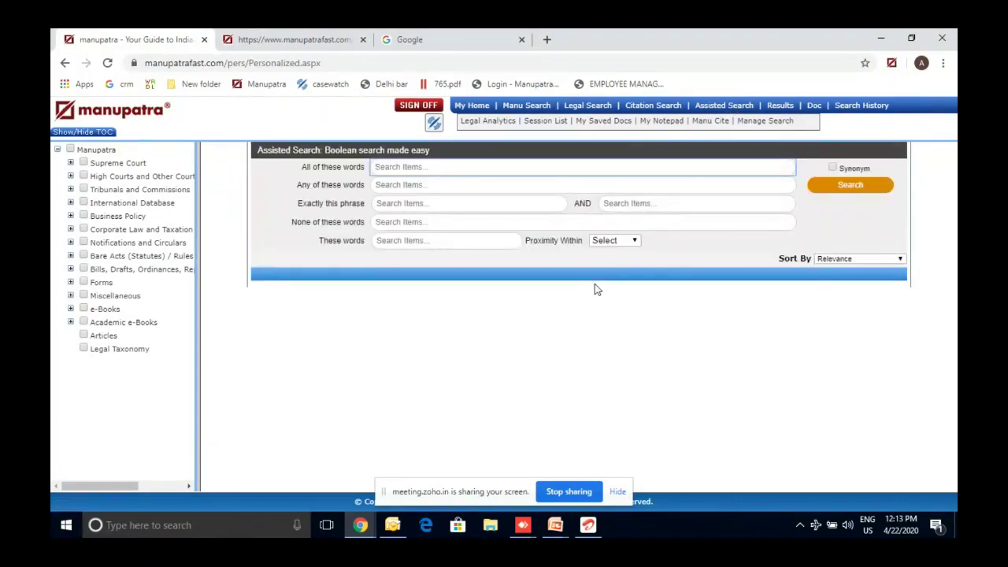
pyautogui.tripleClick(337, 150)
pyautogui.click(337, 150)
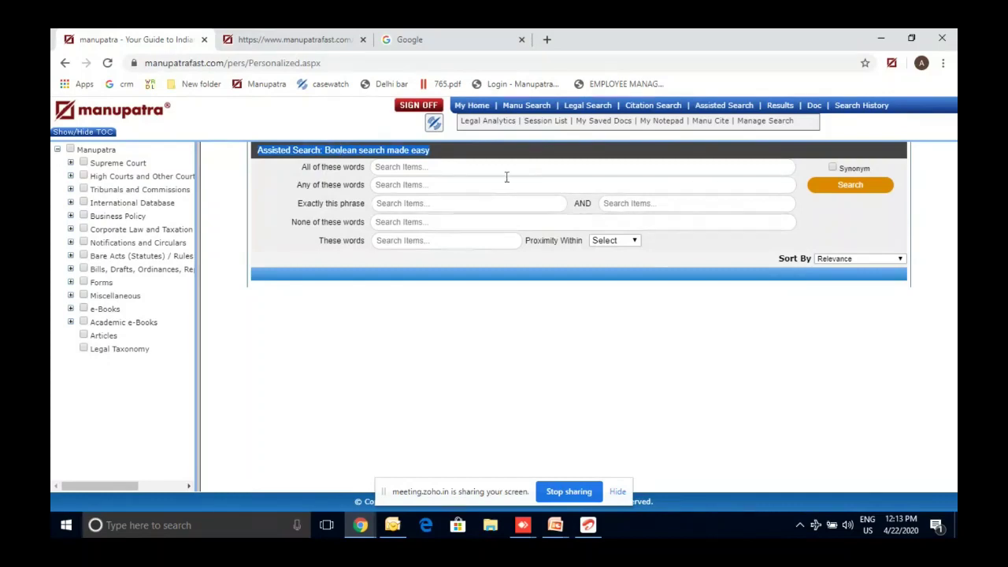
# Step: Run an Assisted Search for the exact phrase "delhi rent control"
pyautogui.click(453, 205)
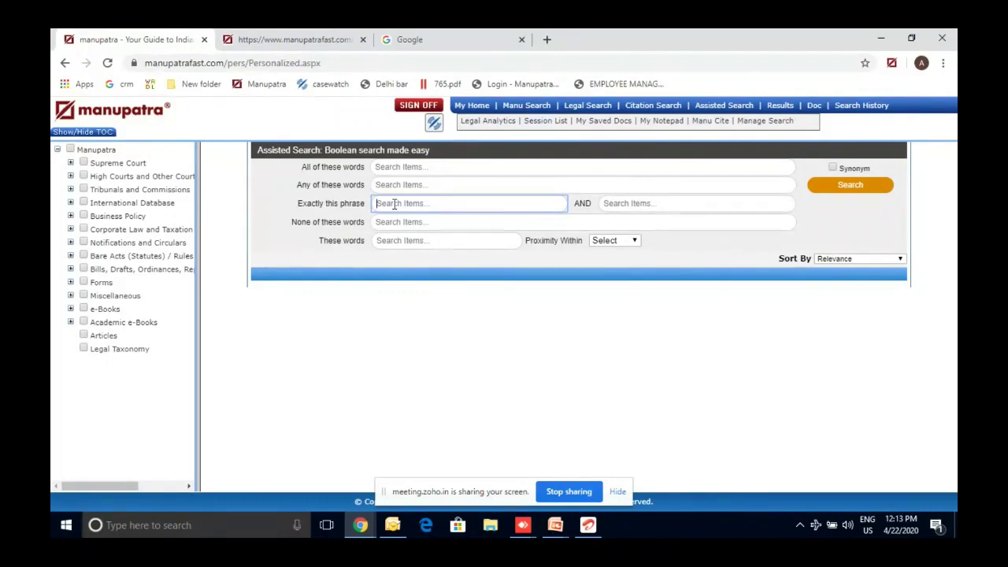
pyautogui.write('delhi rent control')
pyautogui.click(857, 193)
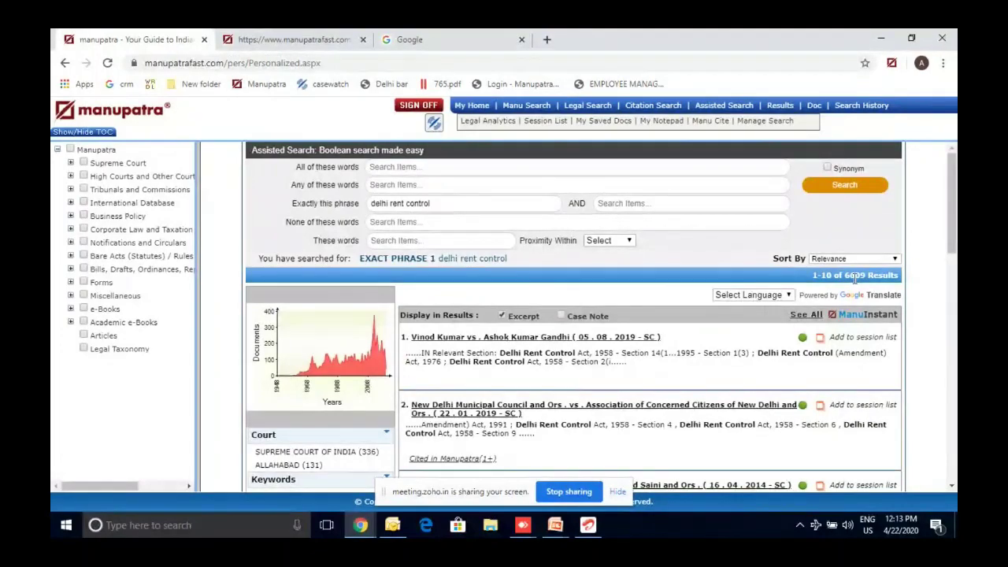
# Step: Narrow the Assisted Search with the words "tenant eviction" in proximity within 10 words and run it
pyautogui.click(469, 243)
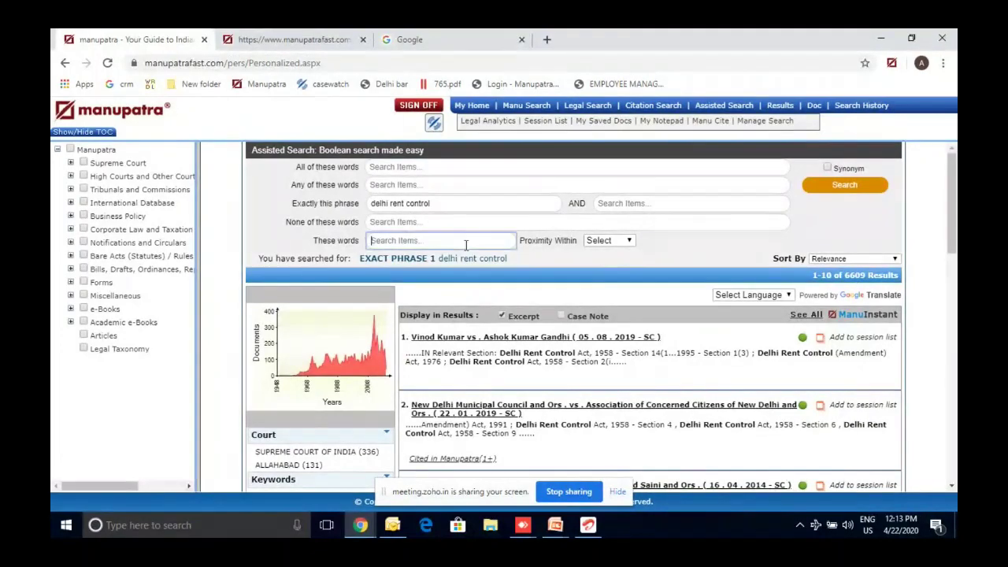
pyautogui.write('te')
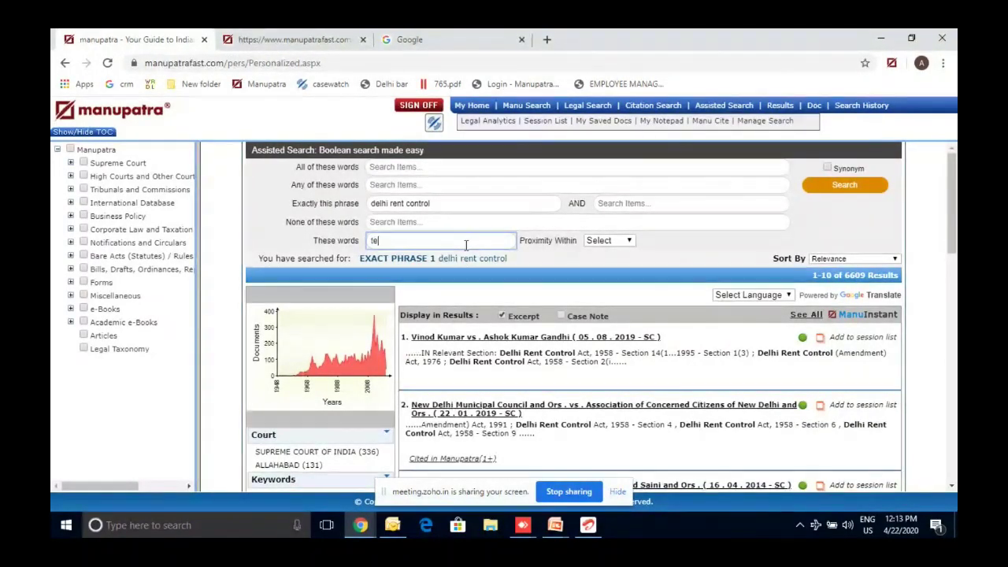
pyautogui.write('nan')
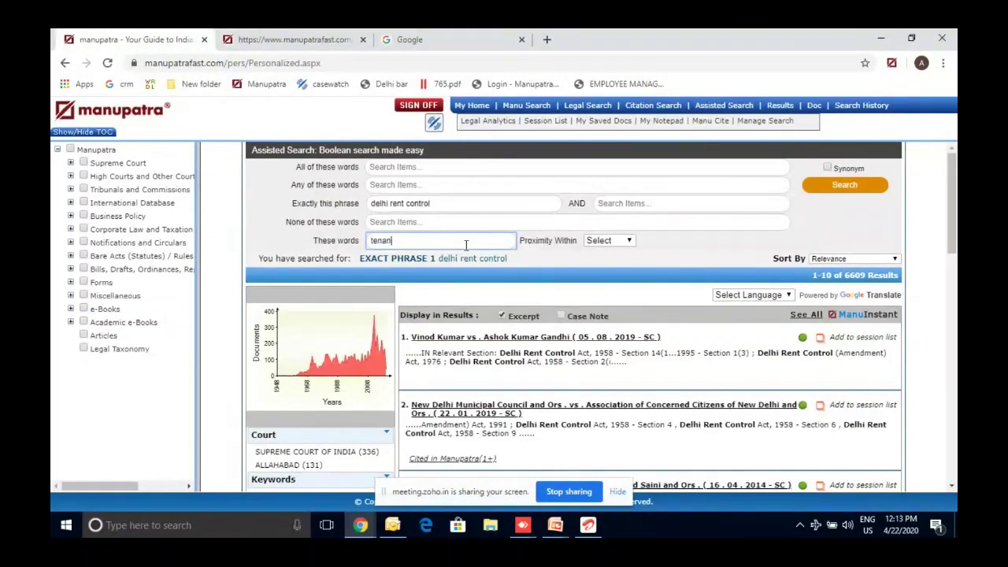
pyautogui.write('t eviction')
pyautogui.click(608, 242)
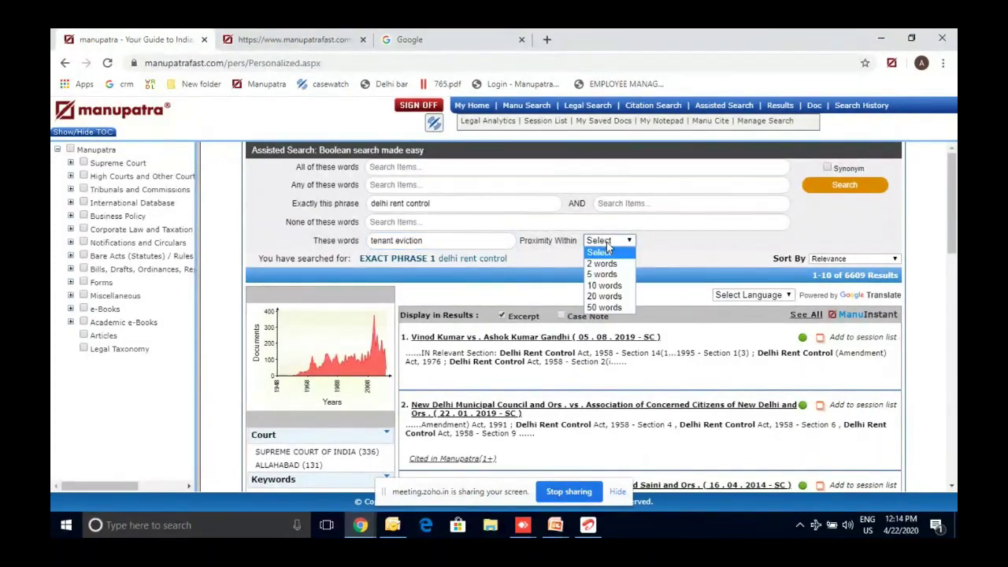
pyautogui.click(609, 287)
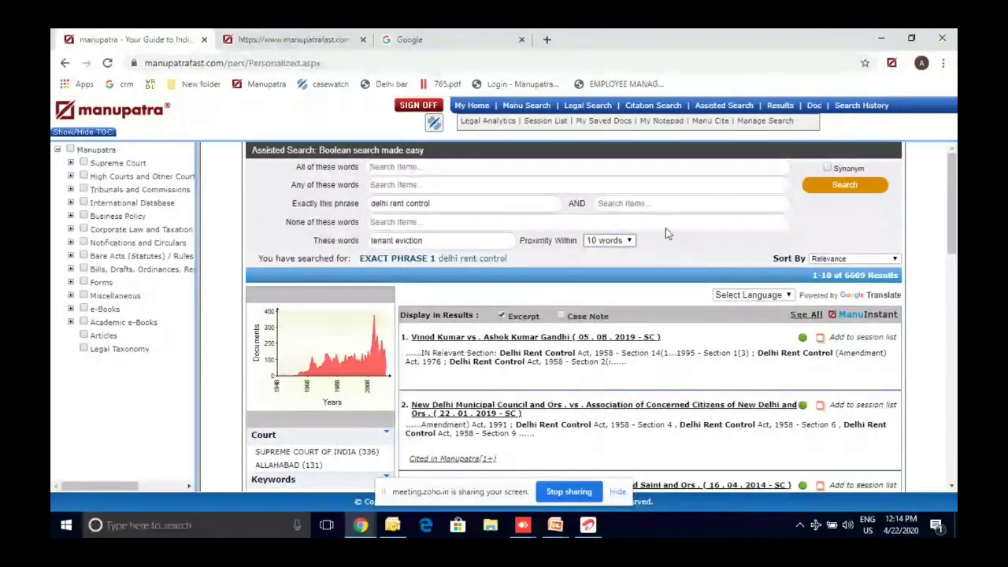
pyautogui.click(828, 194)
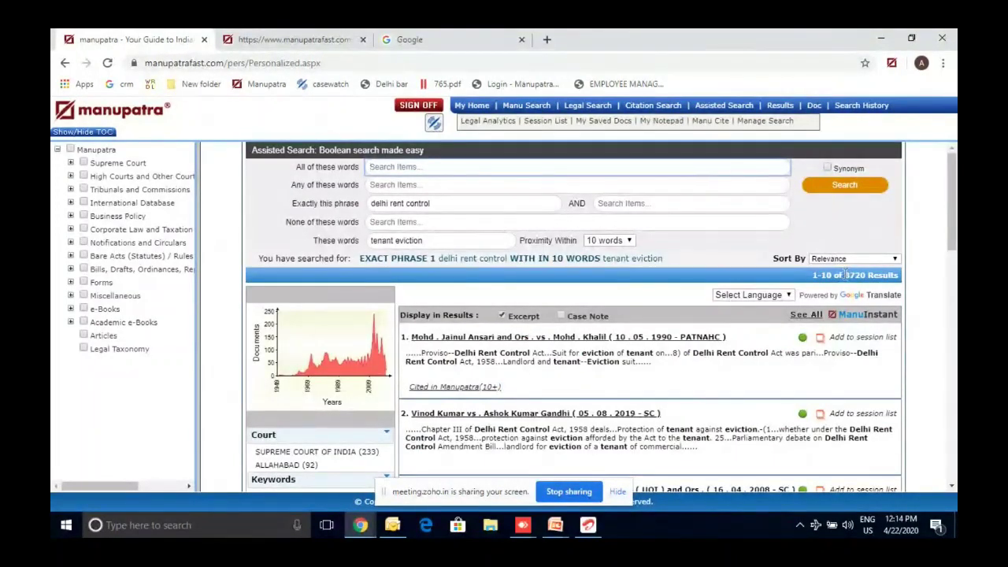
# Step: Add "commercial establishment" as the second exact phrase, run the search again and look through the listed judgments
pyautogui.click(701, 206)
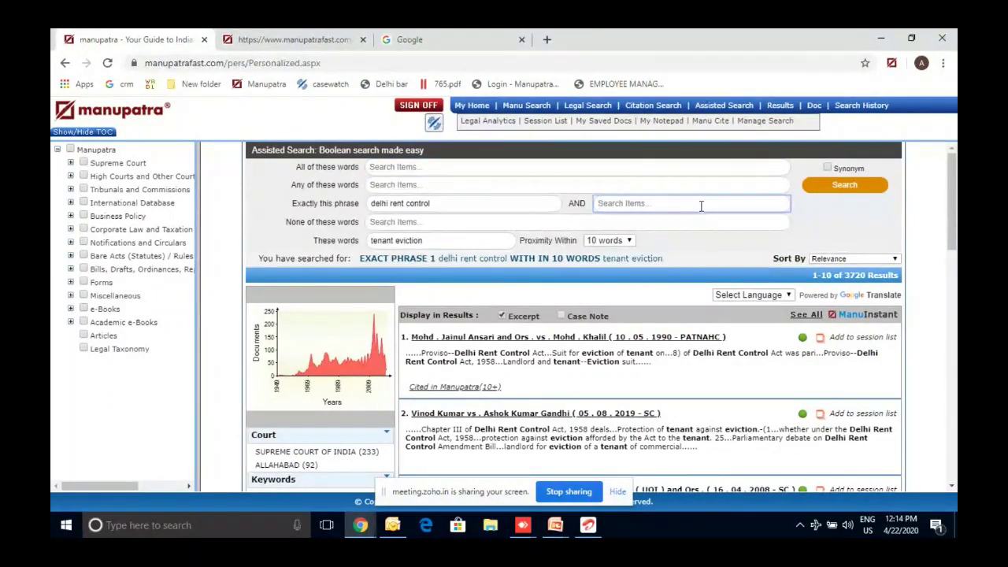
pyautogui.write('commercial establishe')
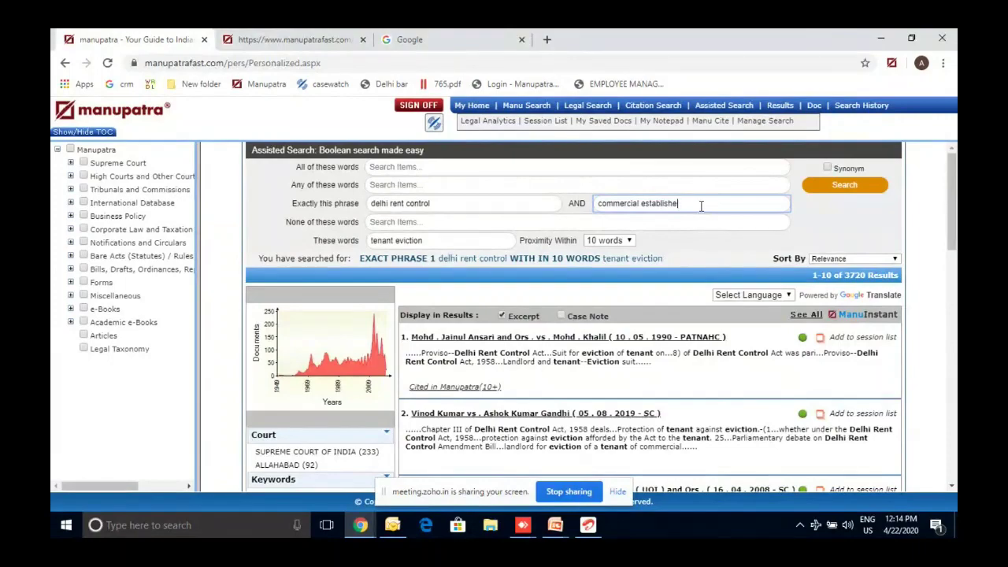
pyautogui.press('BackSpace')
pyautogui.write('ment')
pyautogui.click(819, 193)
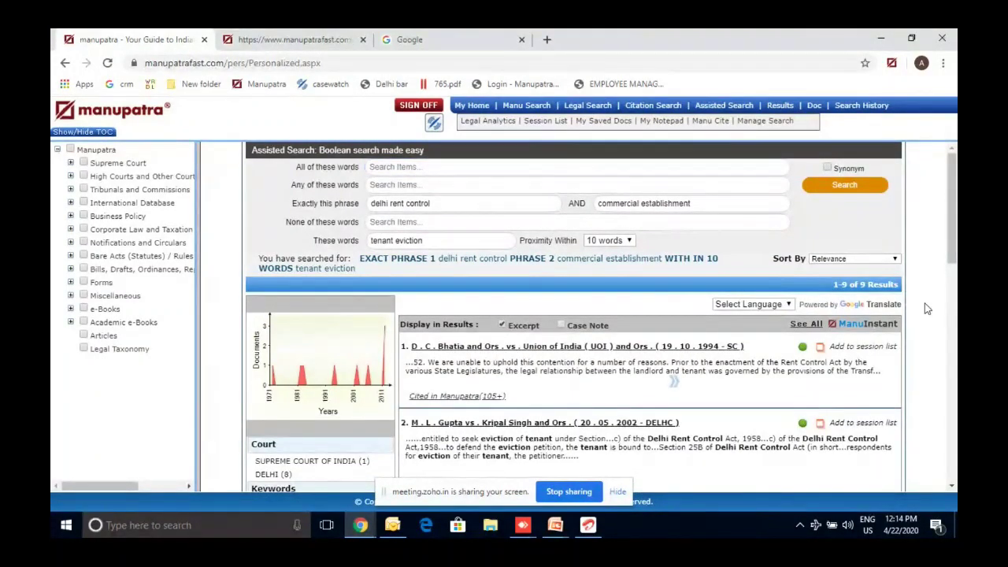
pyautogui.scroll(-3, 927, 309)
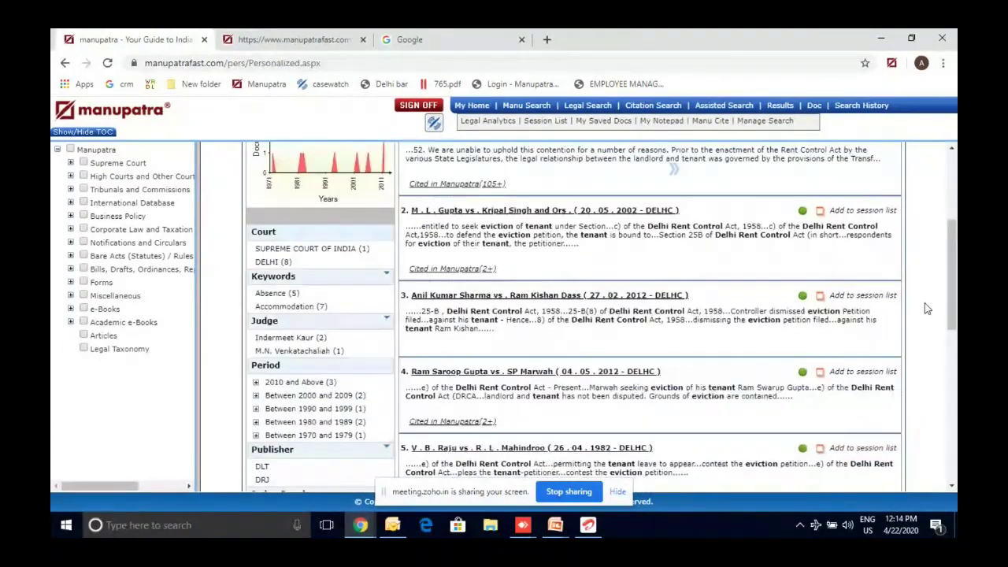
pyautogui.scroll(-1, 927, 308)
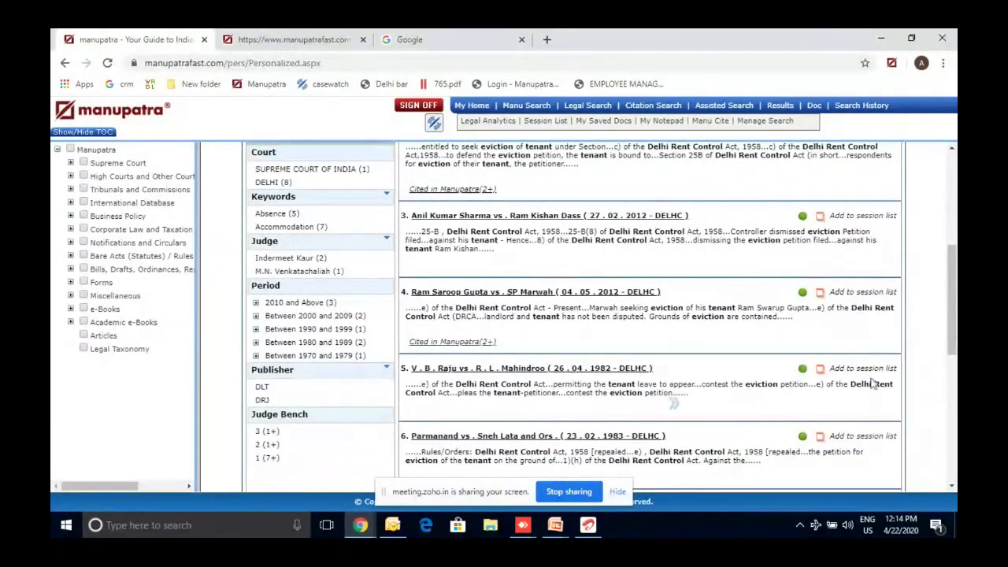
# Step: Open the fourth judgment (04.05.2012, DELHC), read the passages in the two later cases citing it, and close it
pyautogui.click(824, 307)
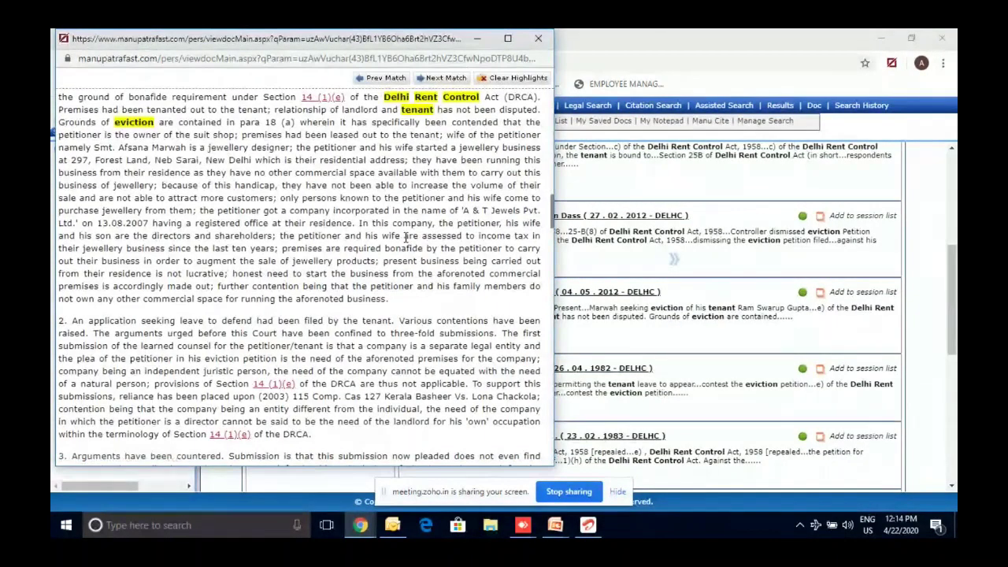
pyautogui.scroll(1, 405, 236)
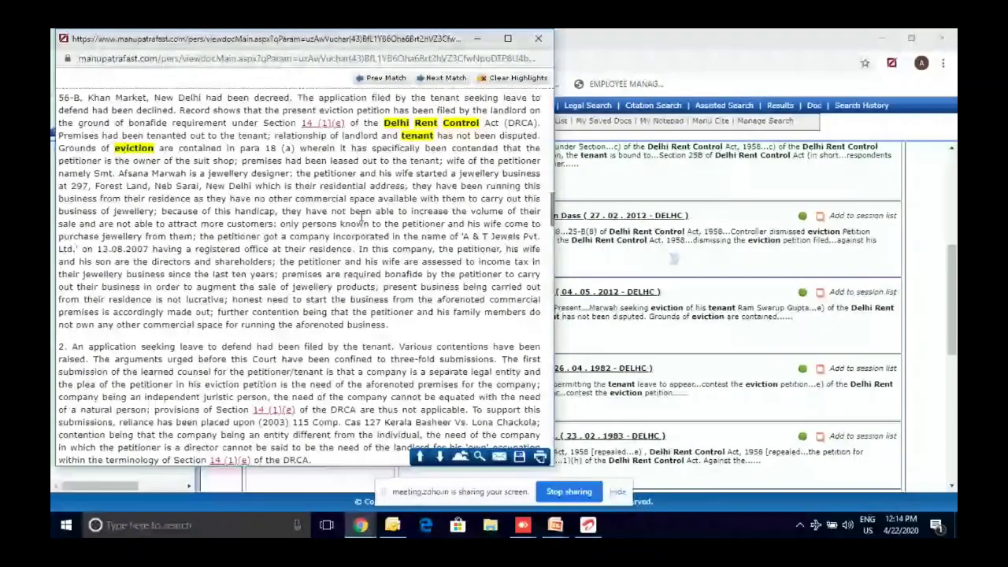
pyautogui.scroll(15, 363, 214)
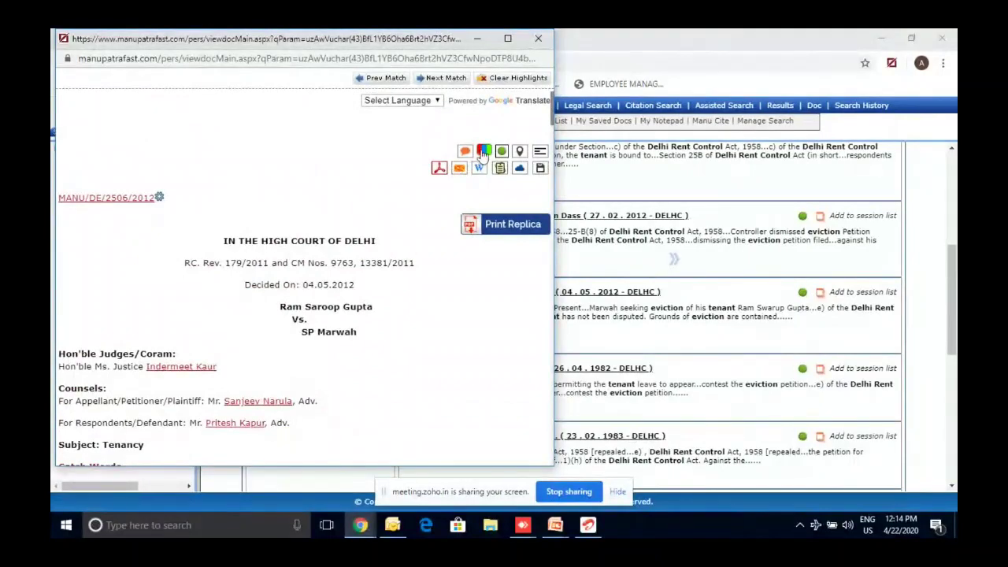
pyautogui.click(483, 150)
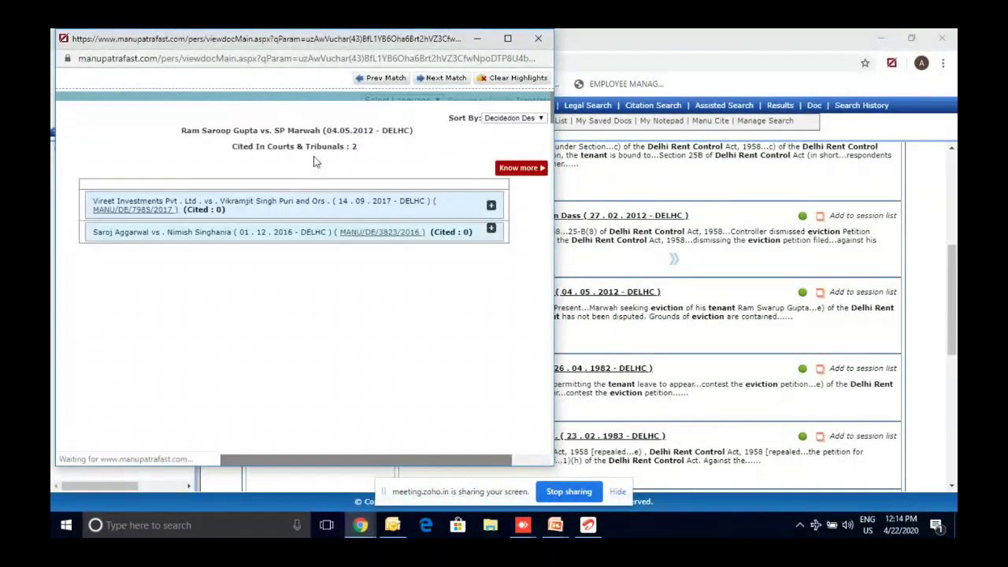
pyautogui.click(354, 208)
pyautogui.click(289, 369)
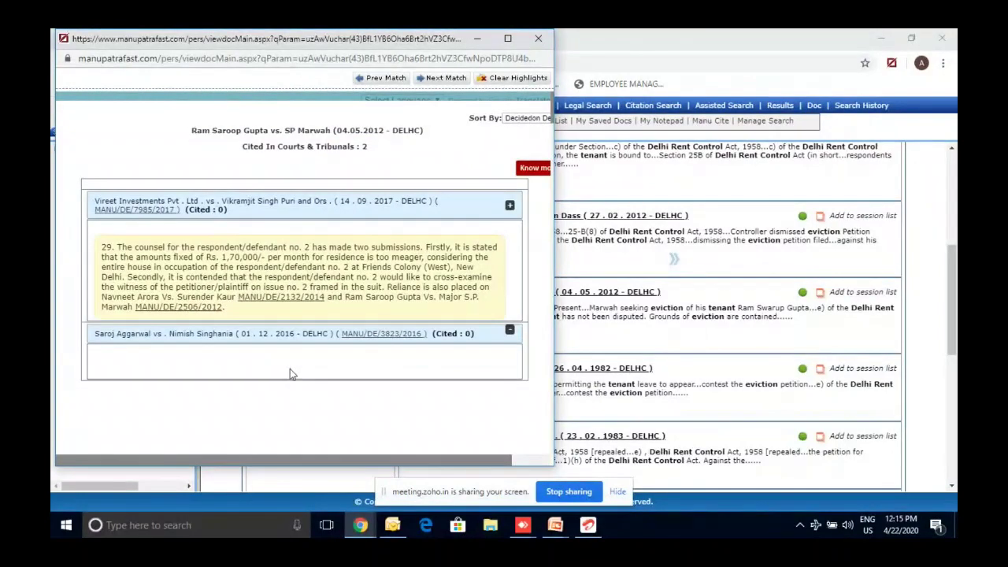
pyautogui.click(534, 39)
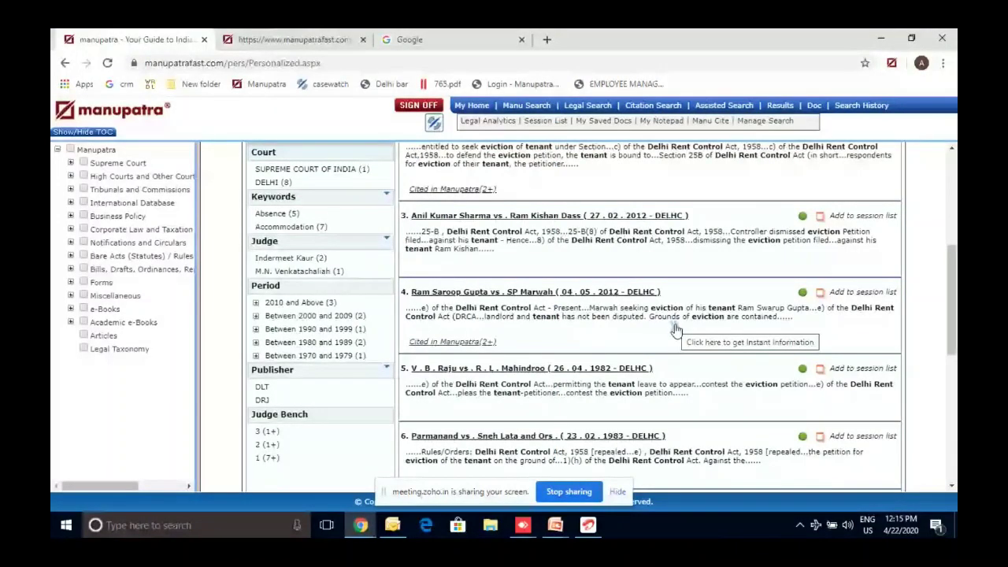
# Step: View the ManuInstant summary of the fourth judgment, including its case note, and close it
pyautogui.click(676, 329)
pyautogui.scroll(-2, 786, 361)
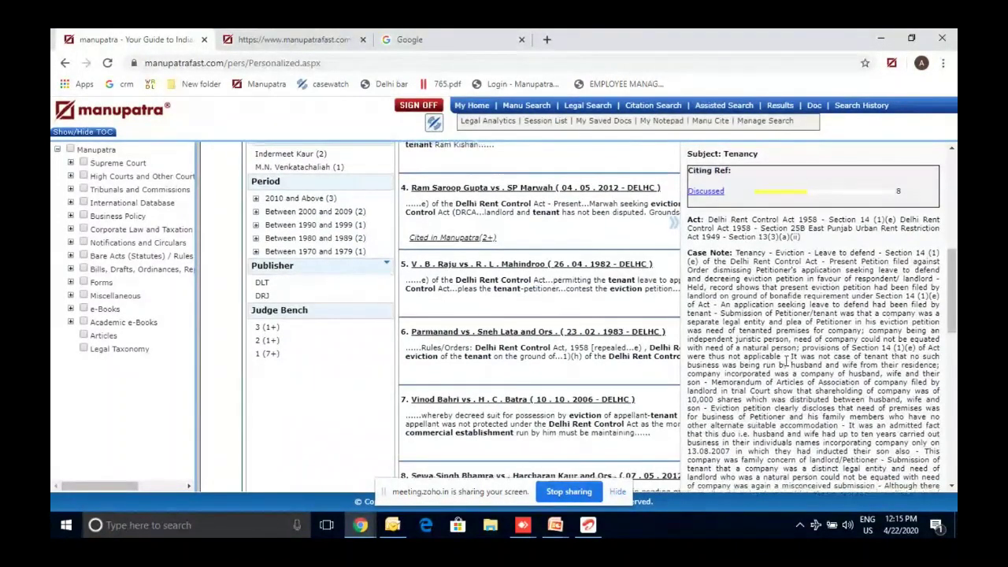
pyautogui.scroll(3, 787, 361)
pyautogui.click(678, 154)
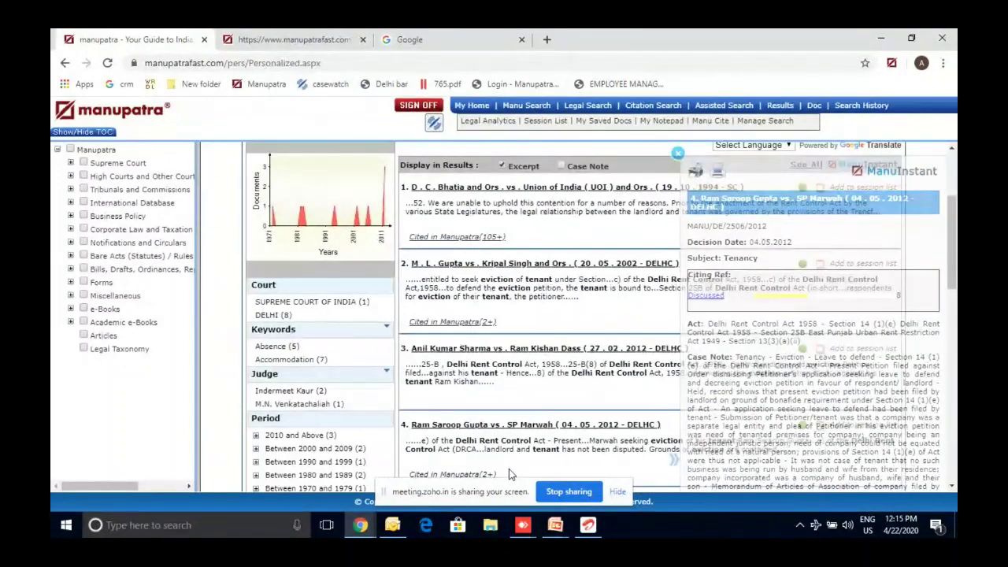
# Step: Switch to the Manupatra Webbinar presentation in PowerPoint and go to slide 9 on the Vodafone case
pyautogui.moveTo(555, 524)
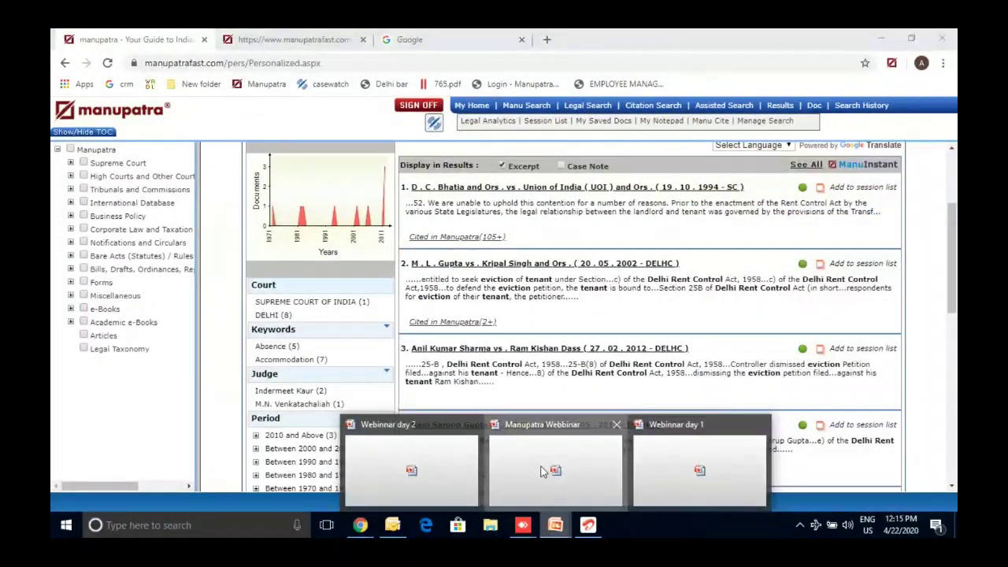
pyautogui.click(556, 472)
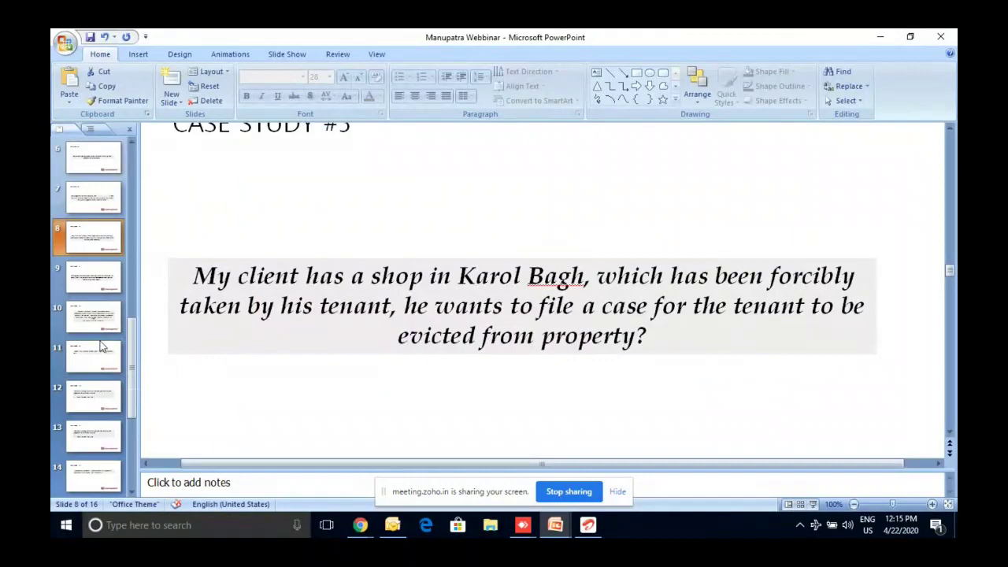
pyautogui.click(90, 279)
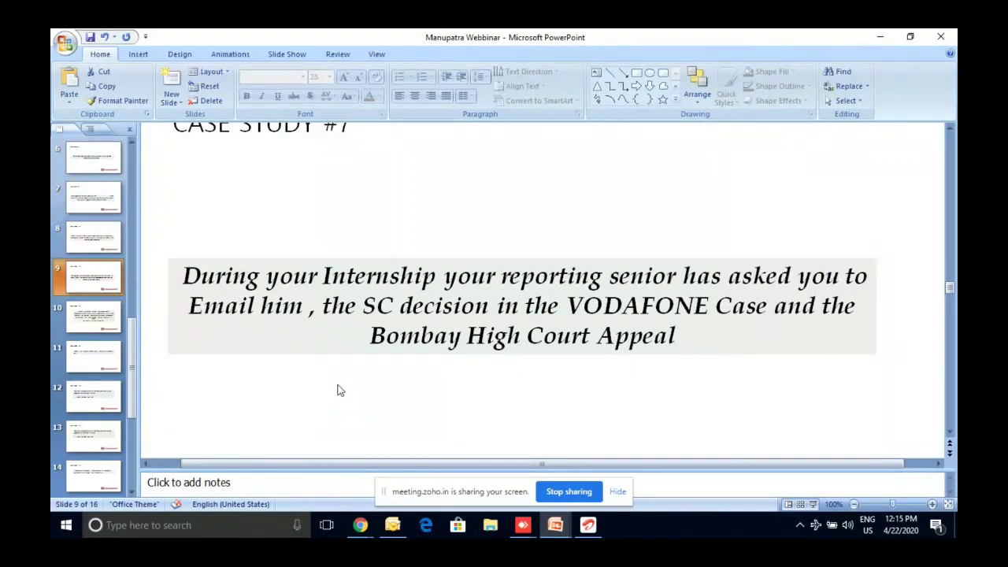
# Step: Return to Manupatra in the browser and run a Legal Search for appellant/respondent "vodafone" restricted to the Supreme Court
pyautogui.click(880, 37)
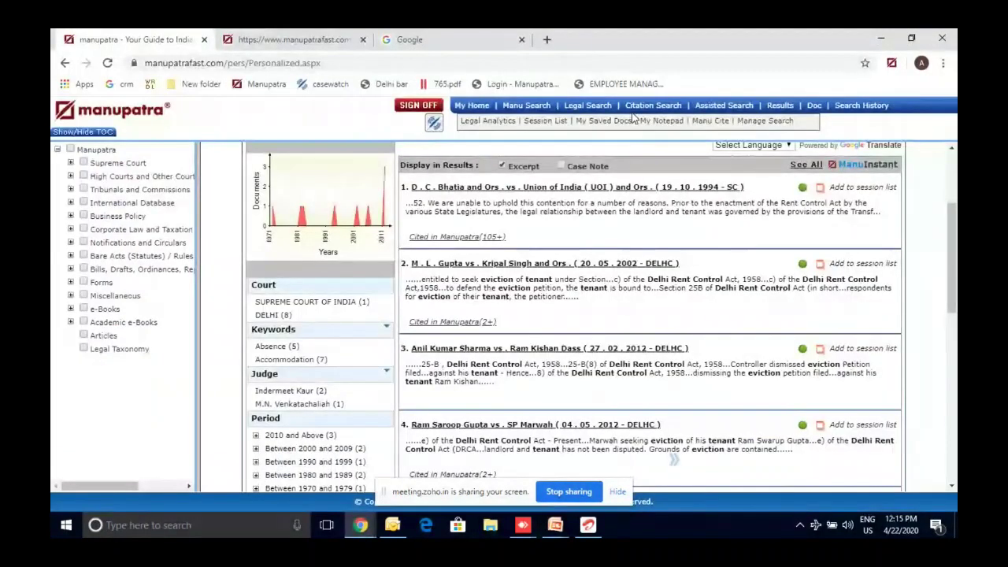
pyautogui.click(589, 107)
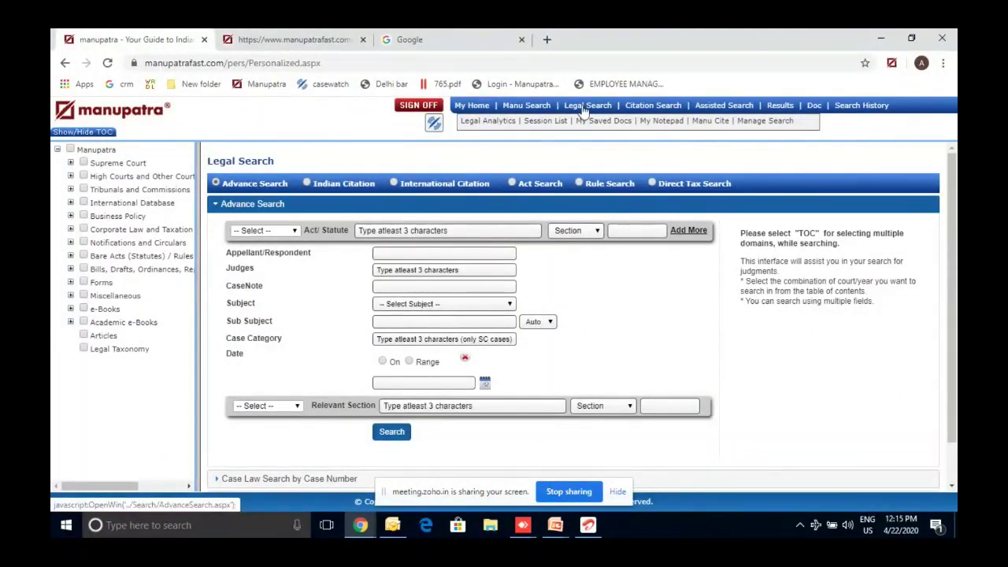
pyautogui.click(442, 251)
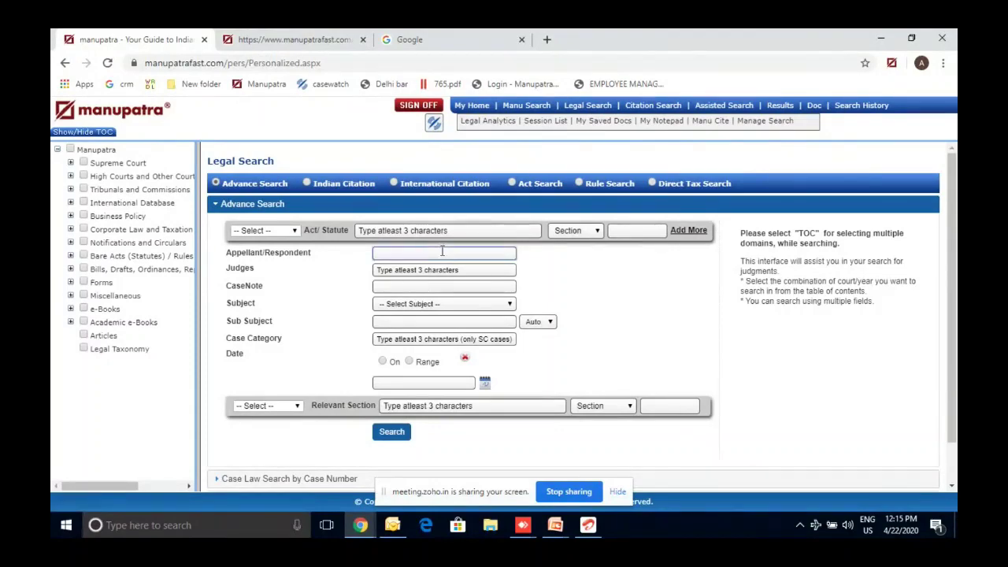
pyautogui.write('vodafone')
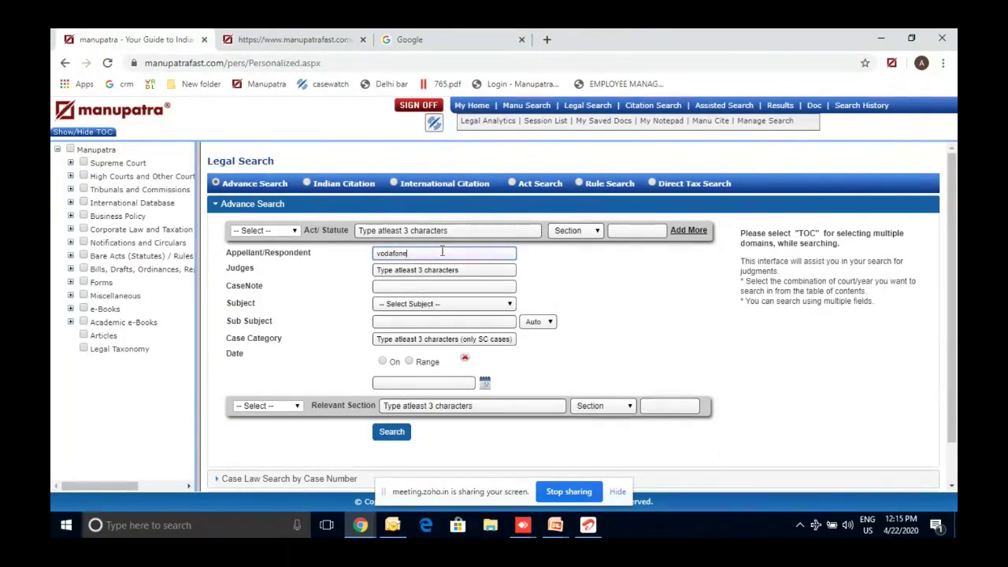
pyautogui.click(86, 167)
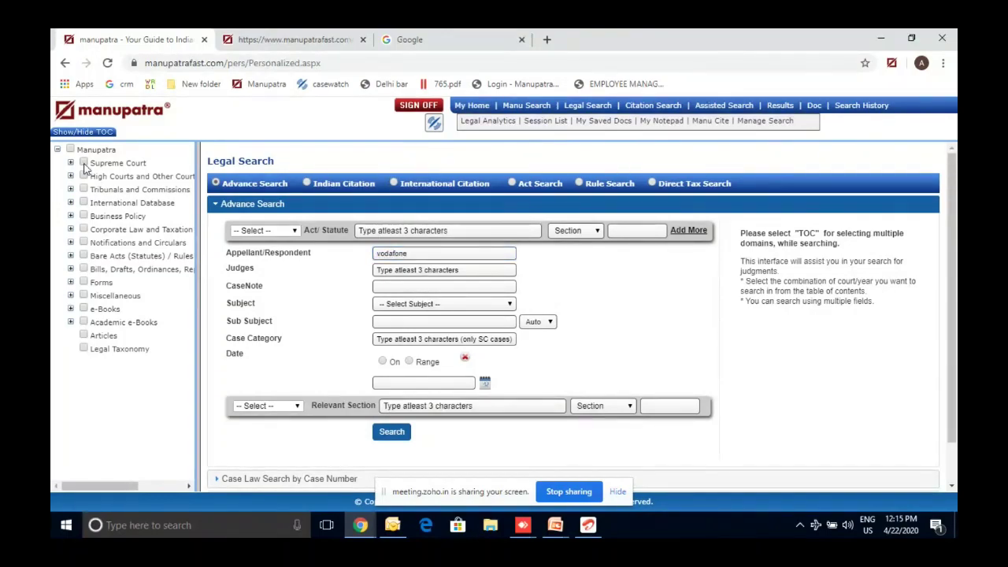
pyautogui.click(85, 164)
pyautogui.click(394, 434)
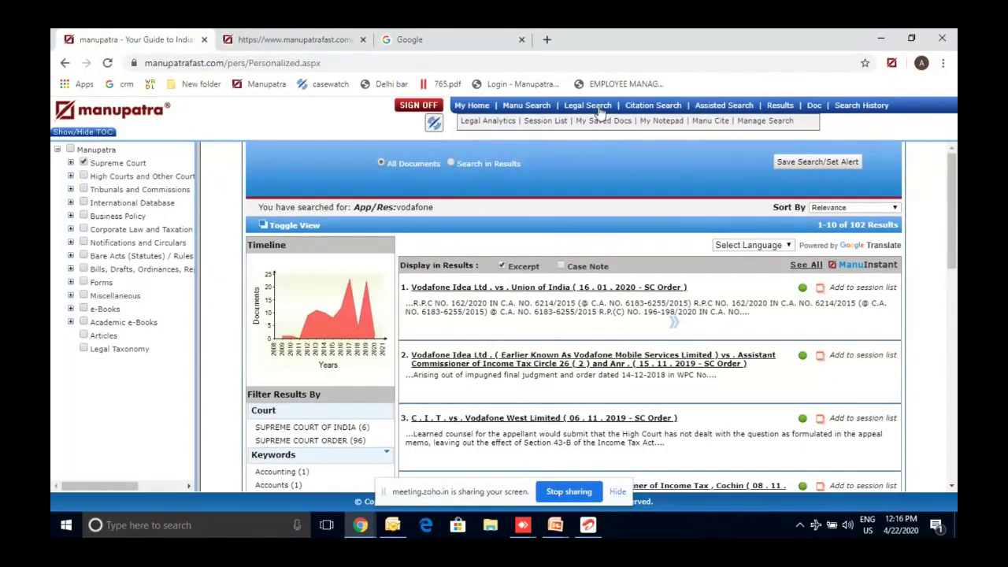
# Step: Look over the Vodafone results and filter them by court to Supreme Court of India, excluding Supreme Court orders
pyautogui.tripleClick(705, 289)
pyautogui.scroll(-2, 705, 289)
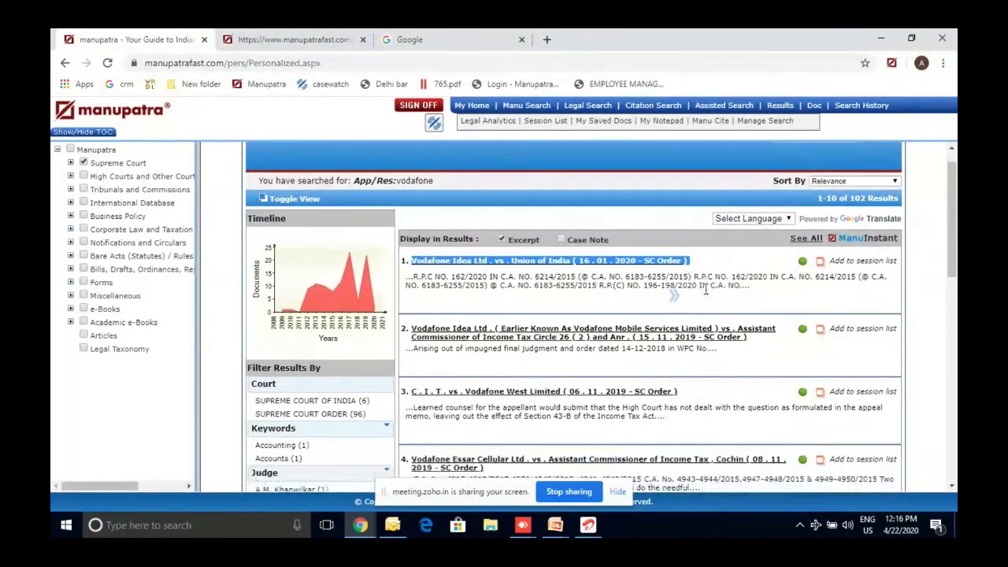
pyautogui.click(689, 309)
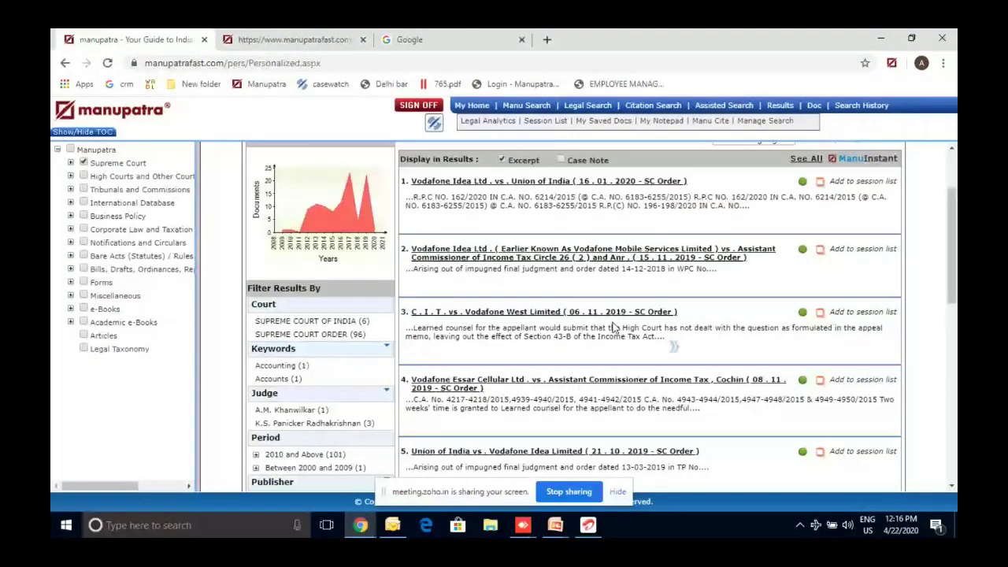
pyautogui.scroll(2, 614, 327)
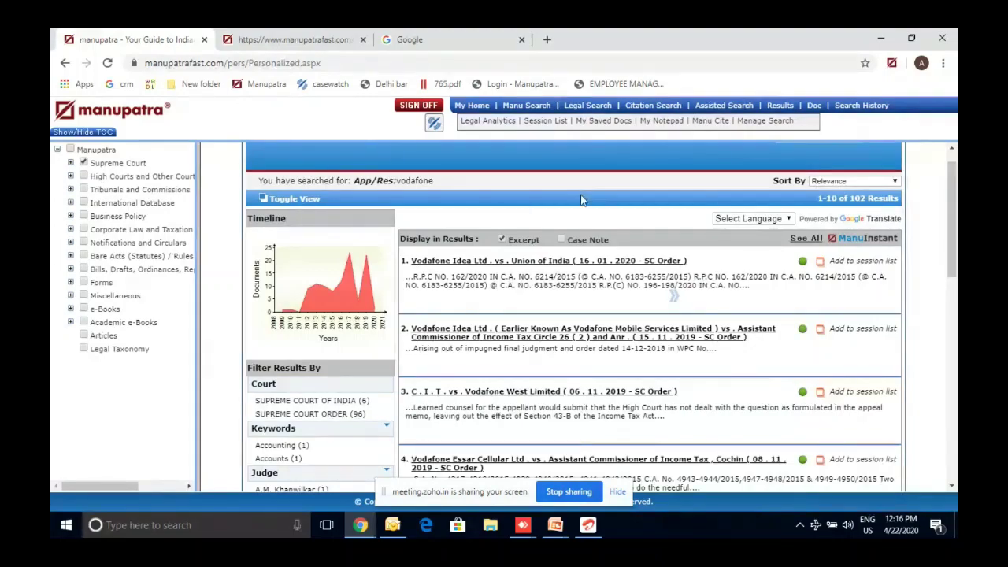
pyautogui.click(353, 404)
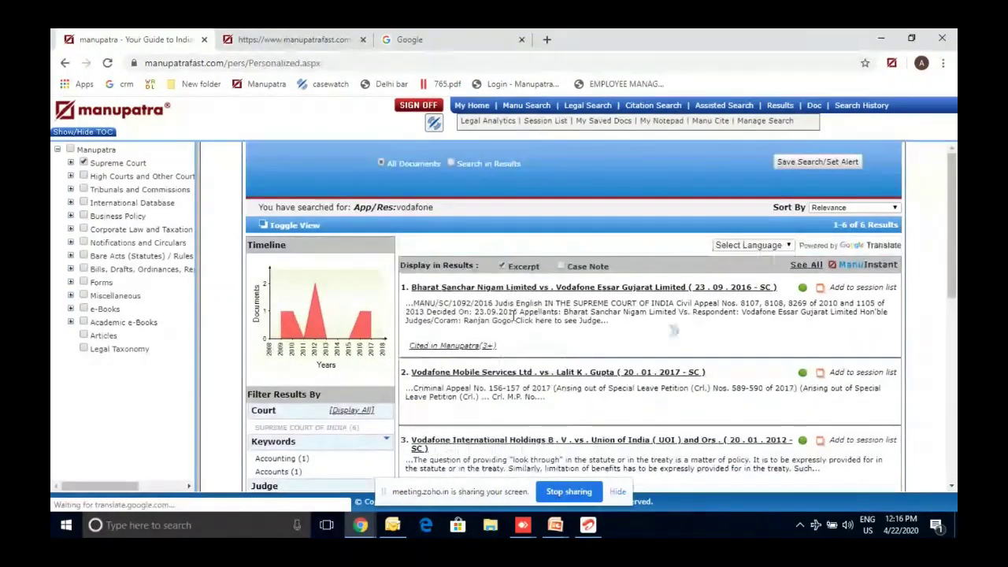
# Step: Find the 20.01.2012 judgment Vodafone International Holdings B.V. vs. Union of India and open it for reading
pyautogui.scroll(-4, 603, 328)
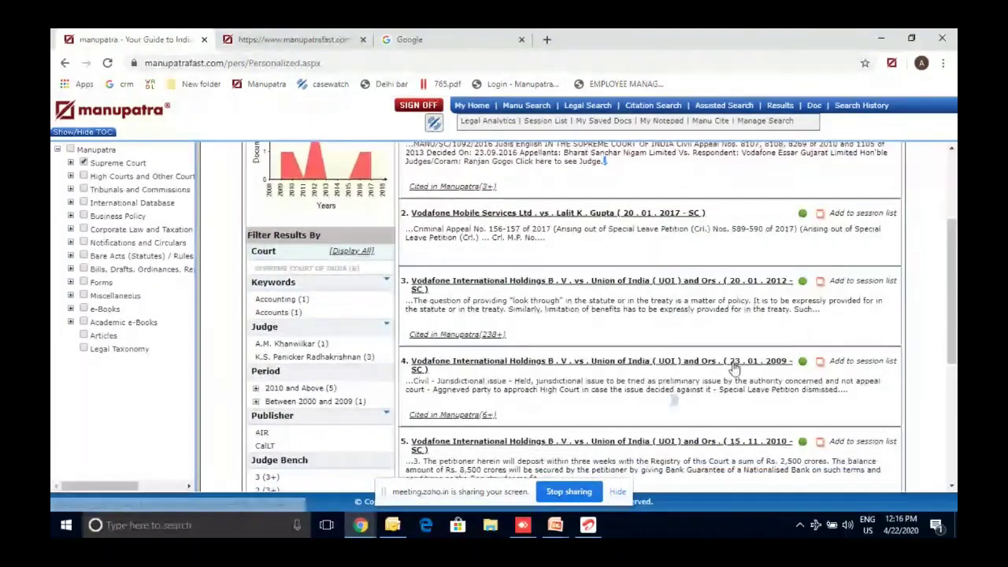
pyautogui.scroll(-1, 733, 368)
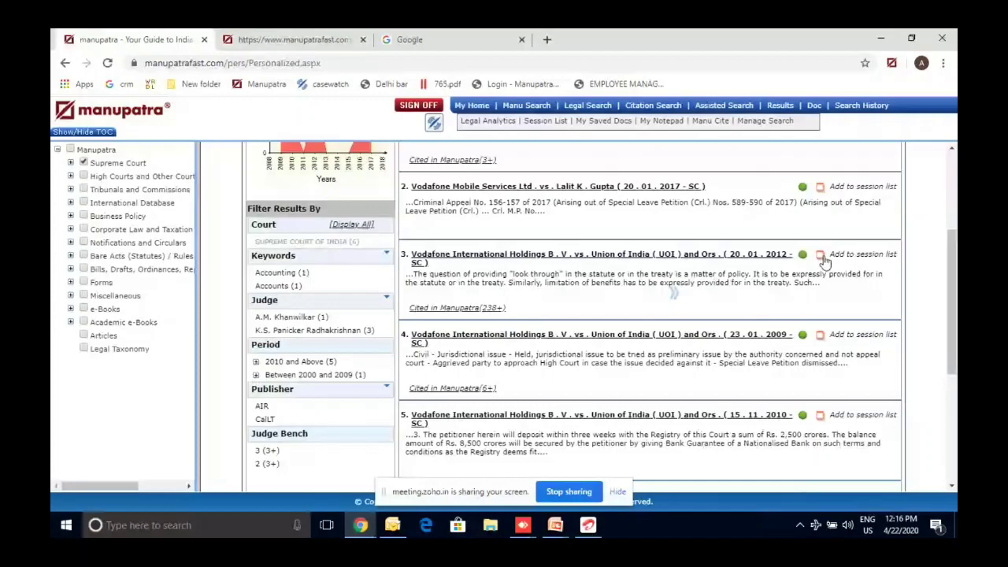
pyautogui.click(599, 254)
pyautogui.scroll(-3, 368, 219)
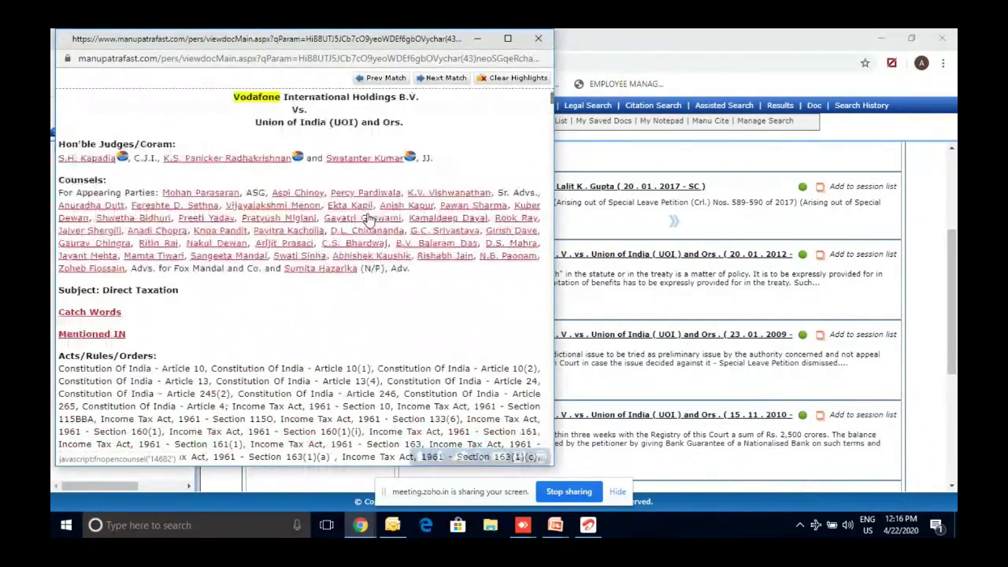
# Step: Follow a counsel's name link in the Vodafone judgment, and open the e-mail form for the maximized judgment
pyautogui.click(369, 219)
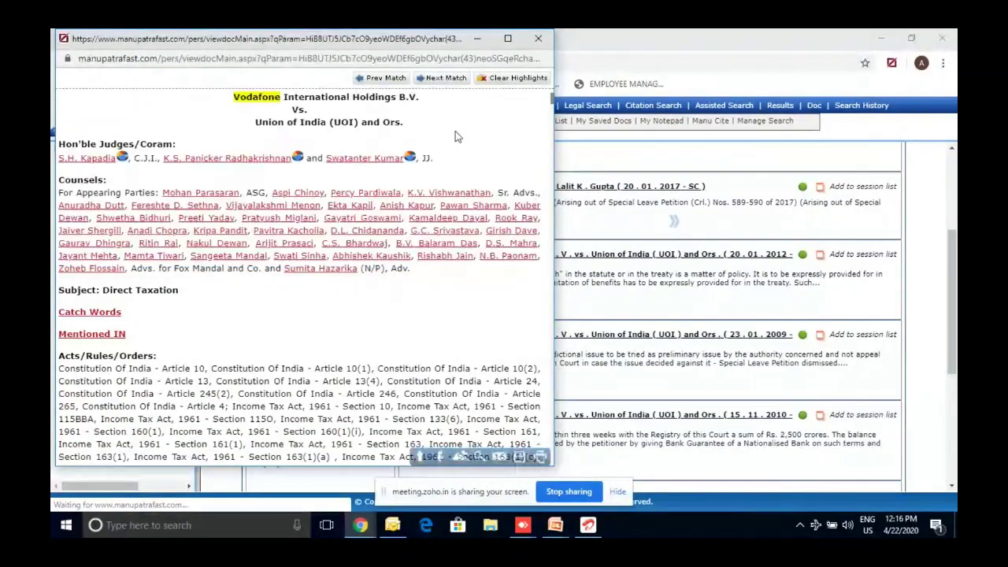
pyautogui.scroll(2, 455, 134)
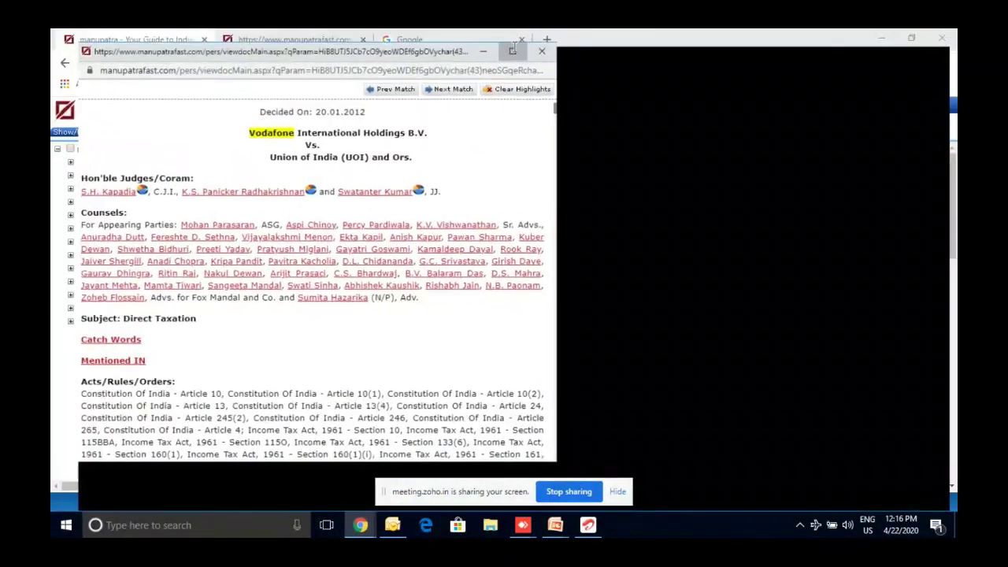
pyautogui.click(508, 39)
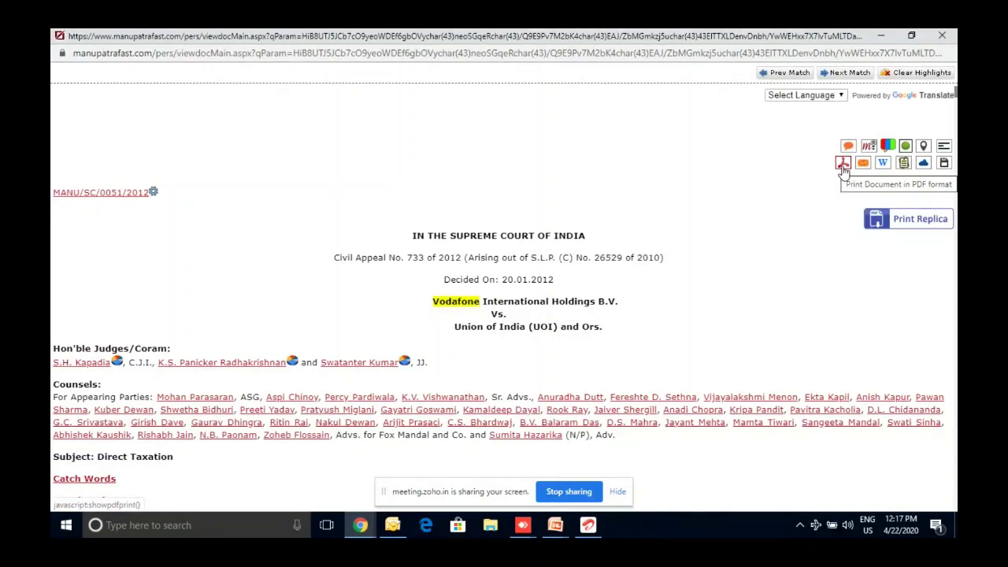
pyautogui.click(864, 167)
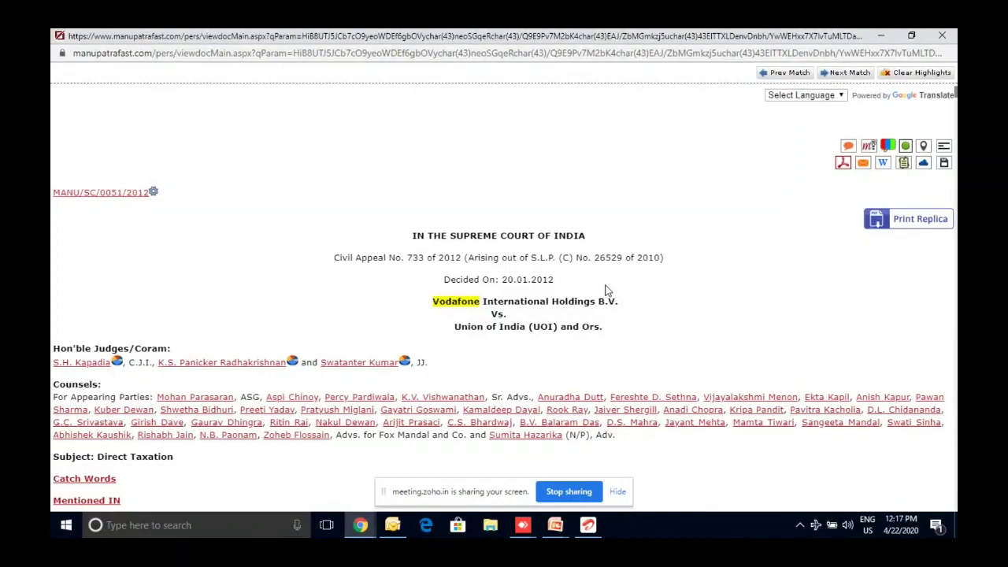
# Step: Find the judgment's prior history and open the Bombay High Court decision MANU/MH/1040/2010 for reading
pyautogui.scroll(-6, 607, 291)
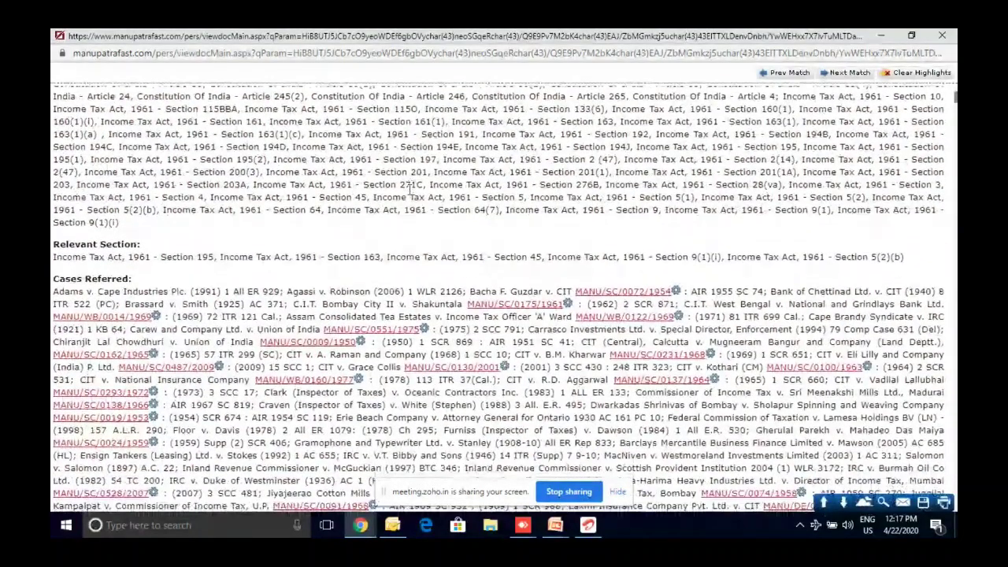
pyautogui.scroll(-5, 410, 187)
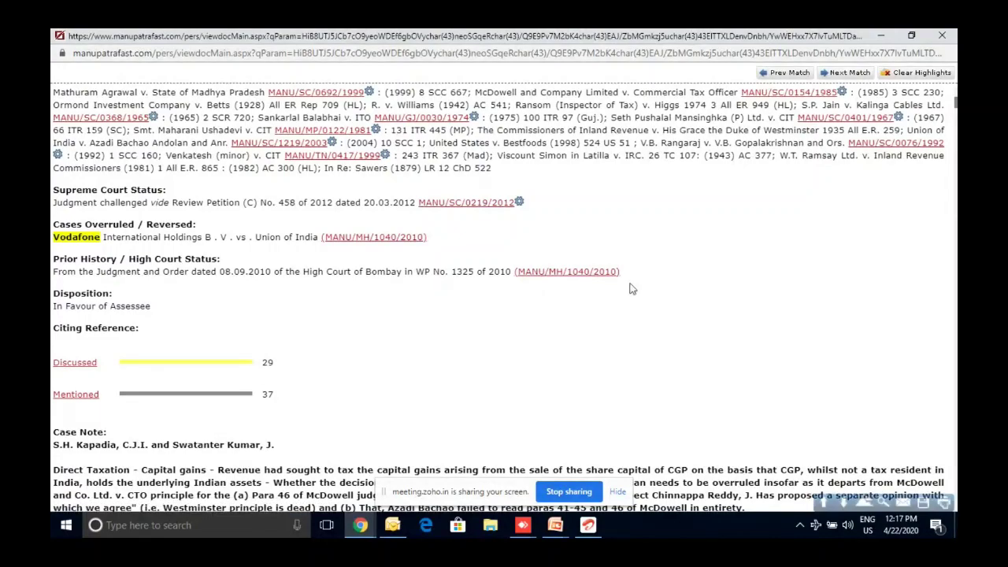
pyautogui.click(552, 271)
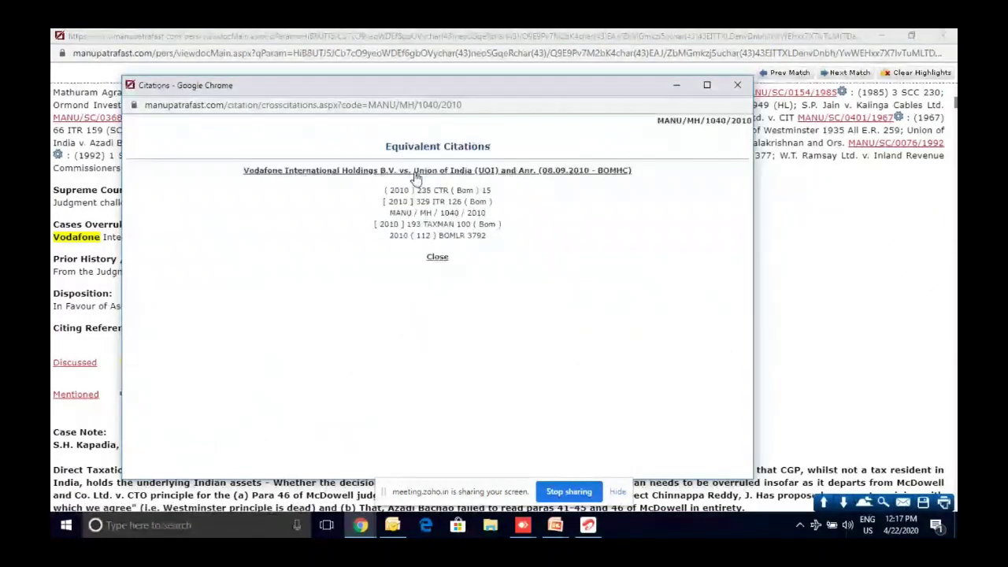
pyautogui.click(466, 171)
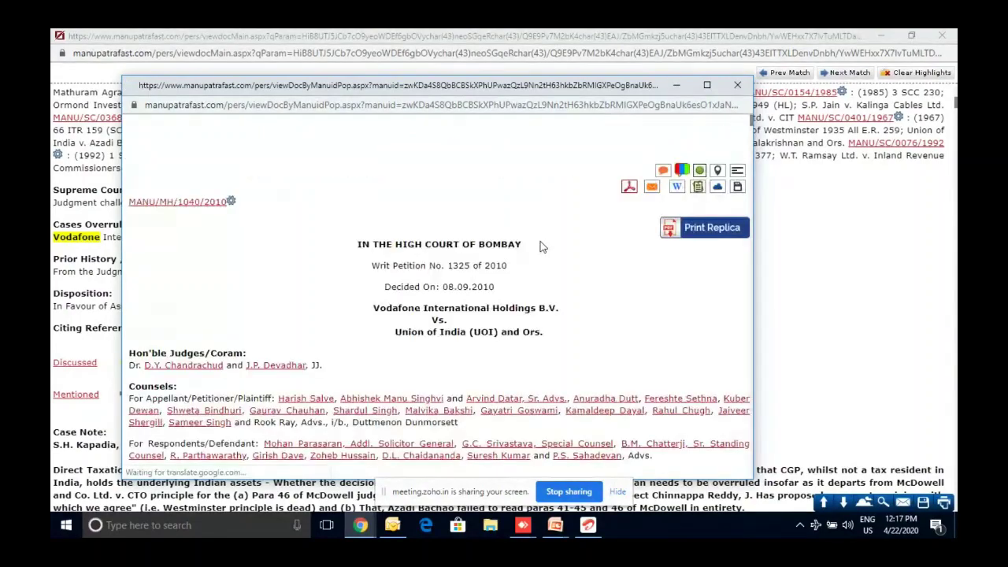
pyautogui.scroll(-1, 496, 252)
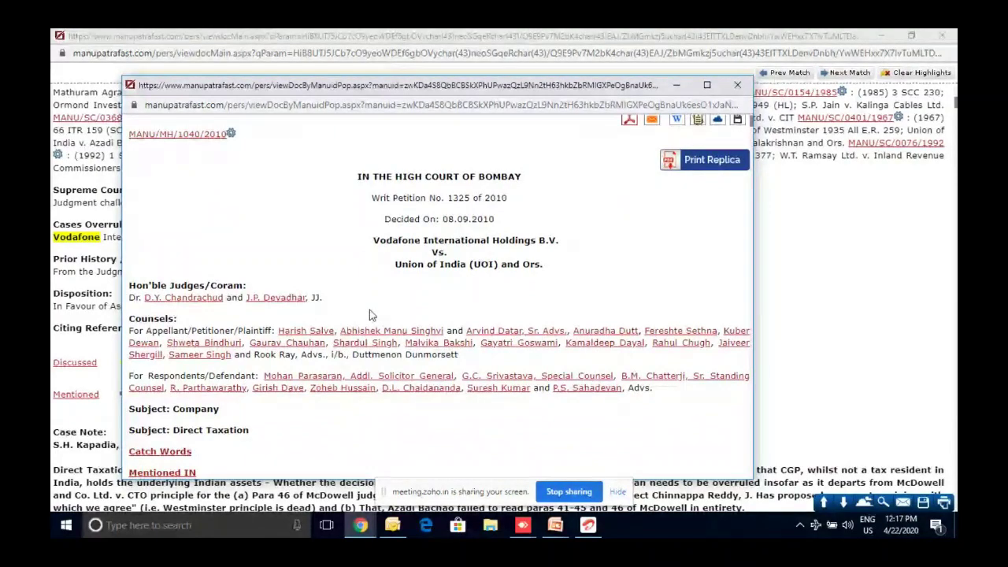
pyautogui.scroll(-1, 369, 309)
pyautogui.scroll(-1, 520, 204)
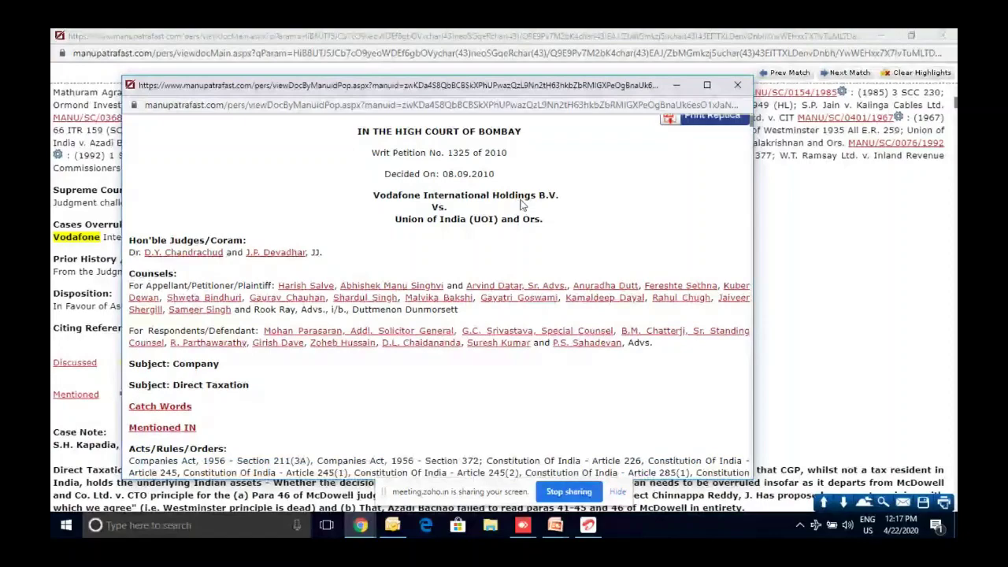
# Step: Close the judgment, look over the recipient, Cc and message fields of the PDF e-mail form, and close it without sending
pyautogui.hotkey('ctrl', 'w')
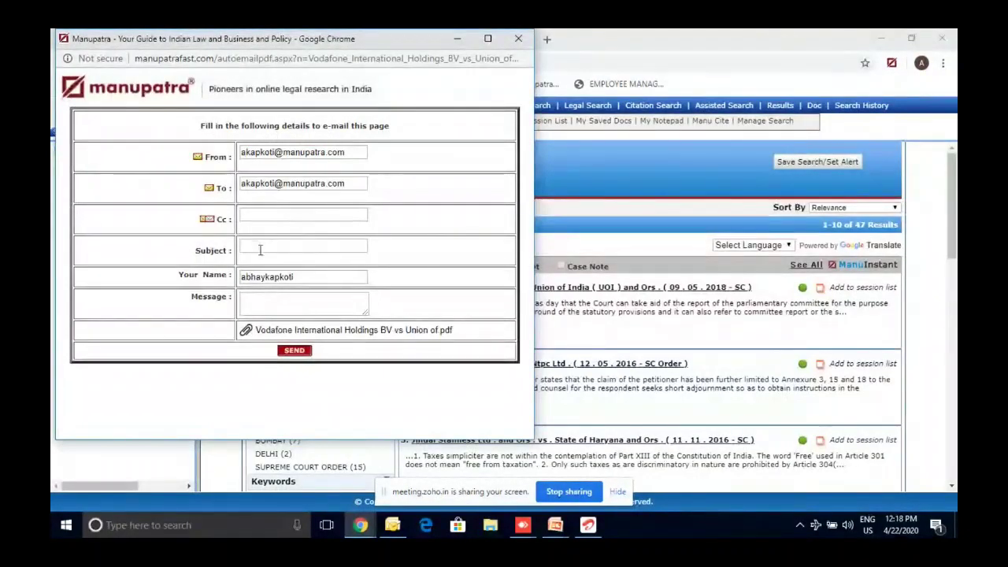
pyautogui.click(278, 213)
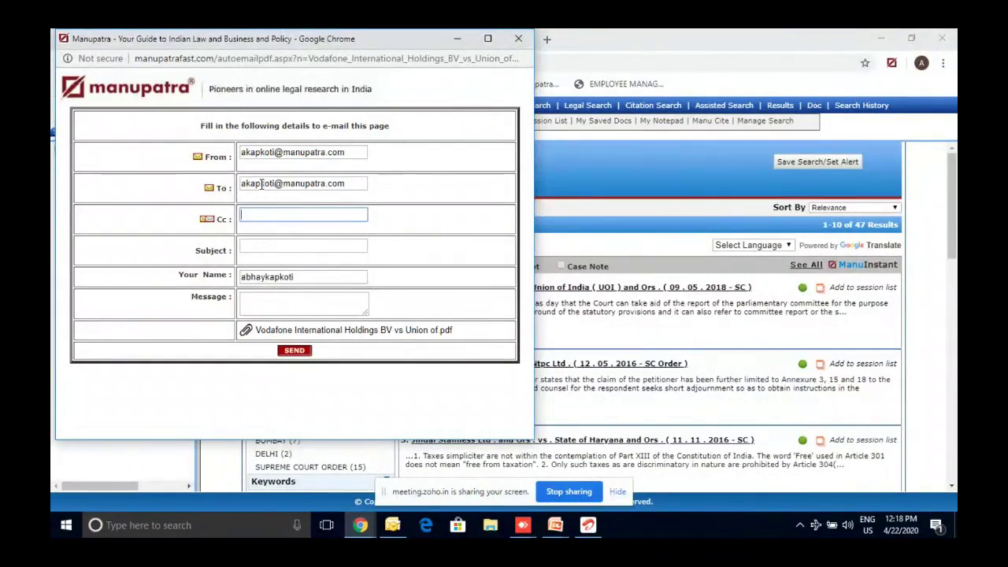
pyautogui.doubleClick(263, 185)
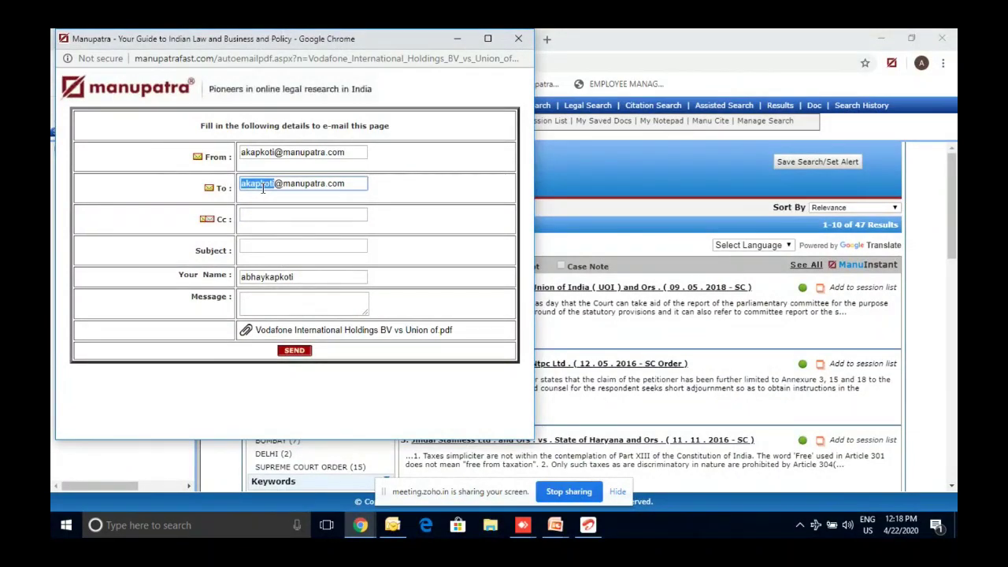
pyautogui.click(251, 310)
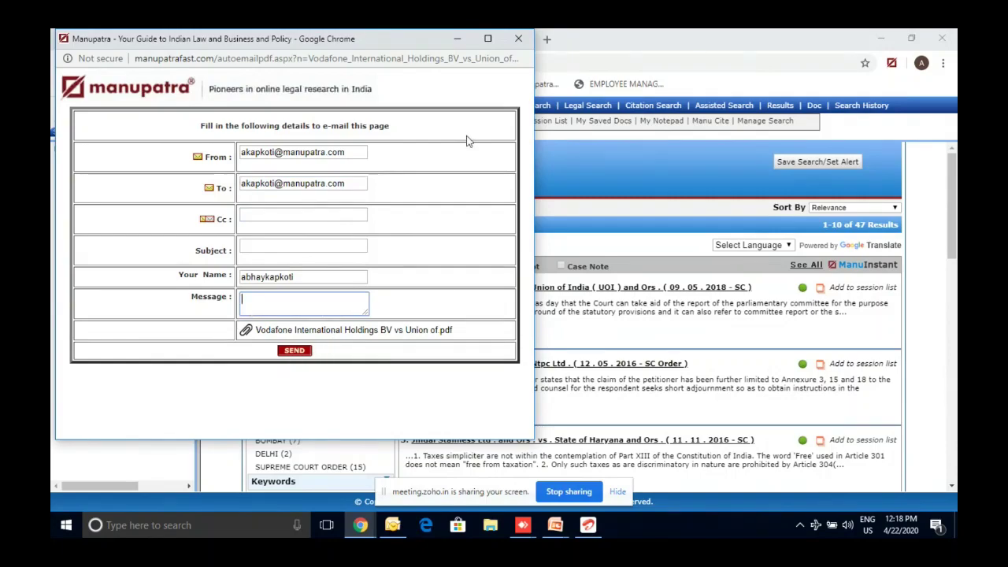
pyautogui.click(518, 38)
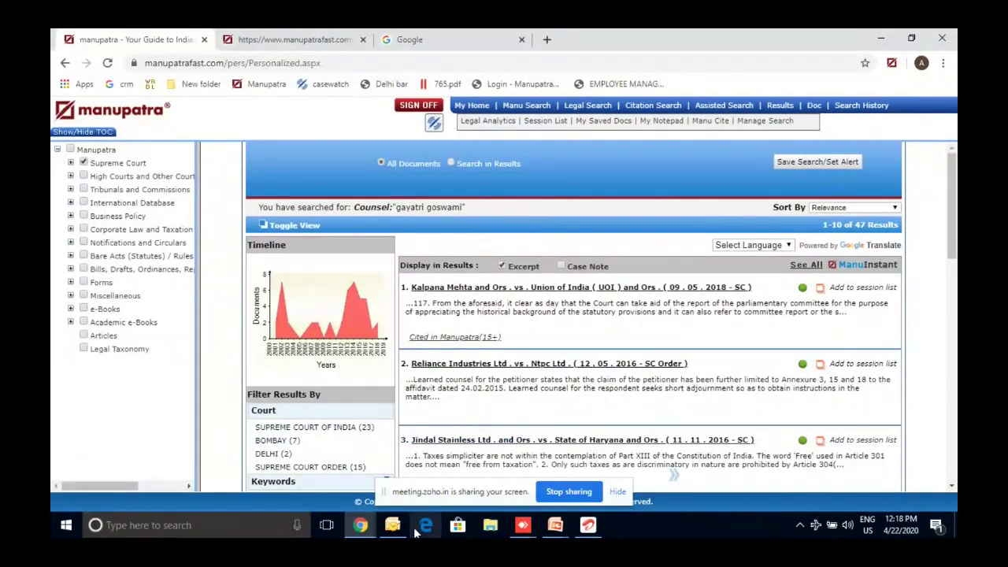
# Step: Switch to the Manupatra Webbinar presentation in PowerPoint and go to slide 11 on the Delhi stamp fee
pyautogui.click(556, 525)
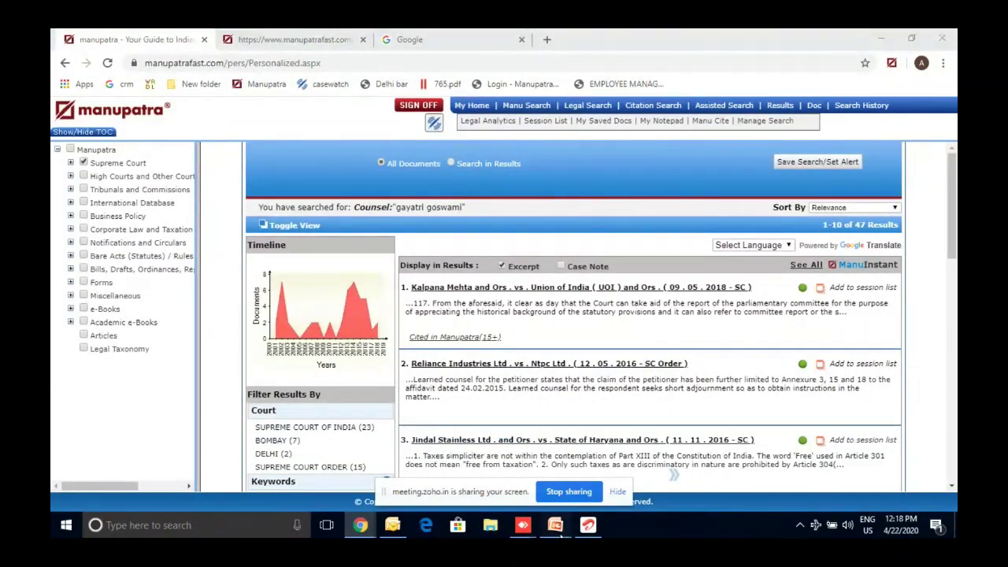
pyautogui.moveTo(558, 528)
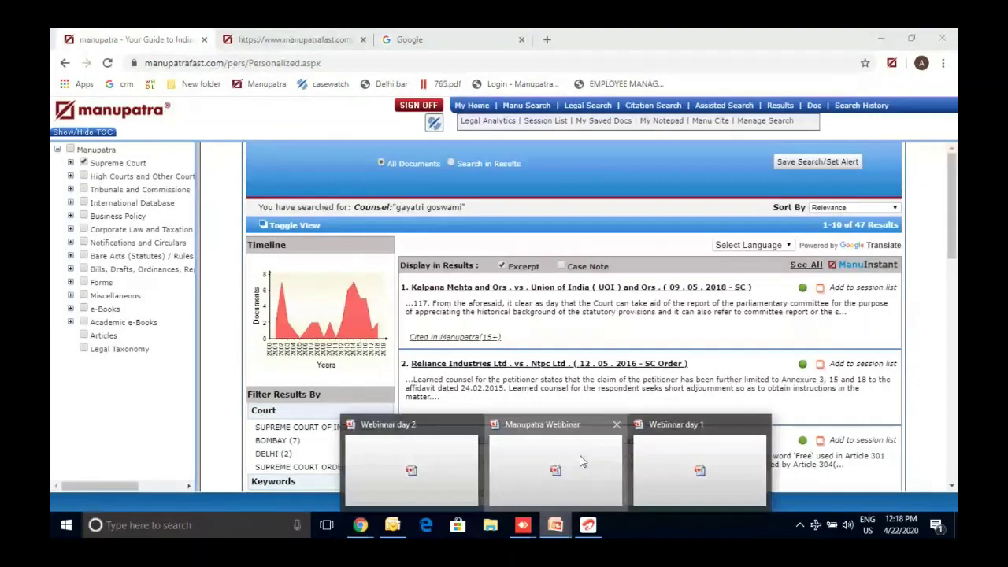
pyautogui.click(581, 461)
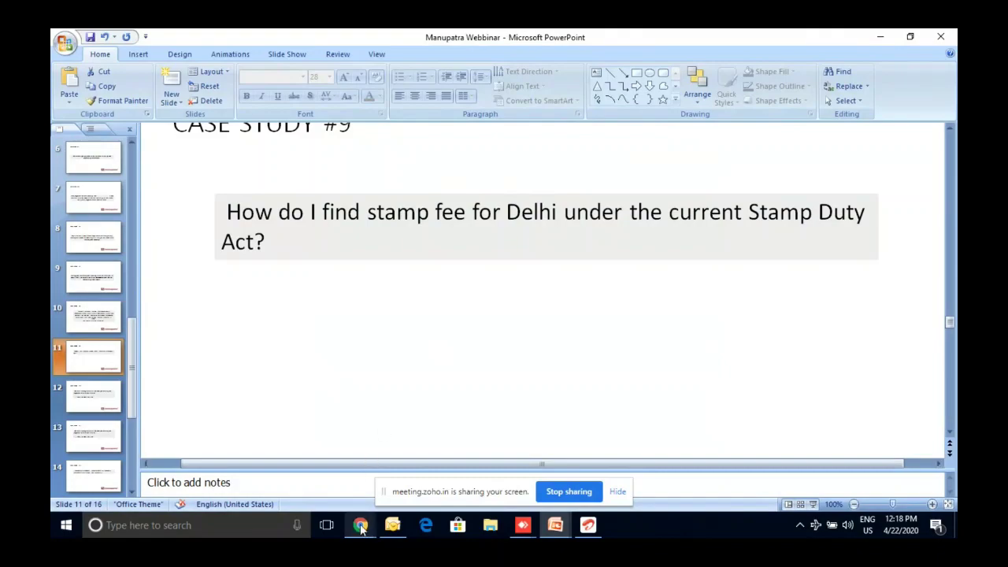
# Step: Return to Manupatra in the browser and, in Act Search, look up "stamp" and select the central Indian Stamp Act, 1899
pyautogui.moveTo(360, 525)
pyautogui.click(290, 478)
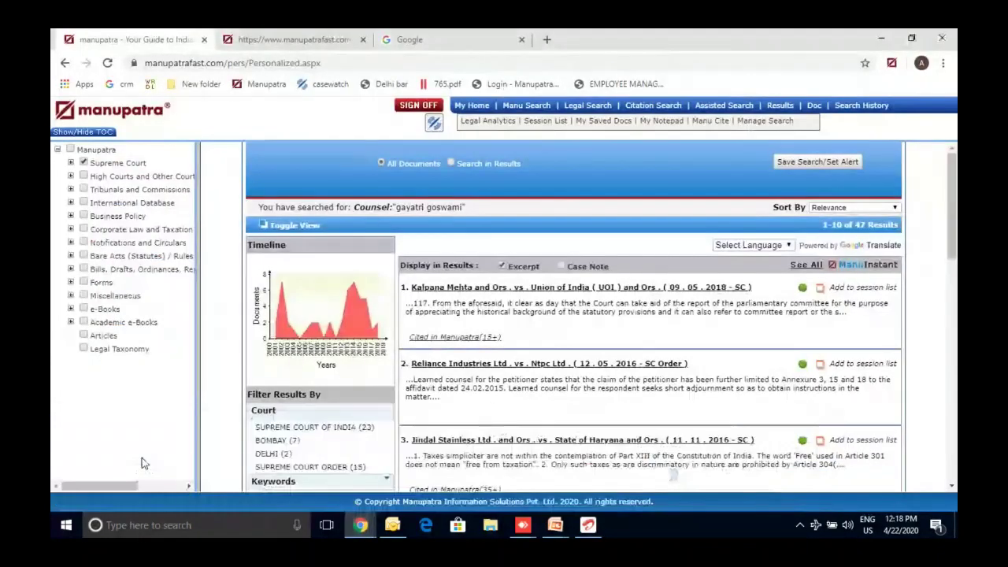
pyautogui.click(584, 107)
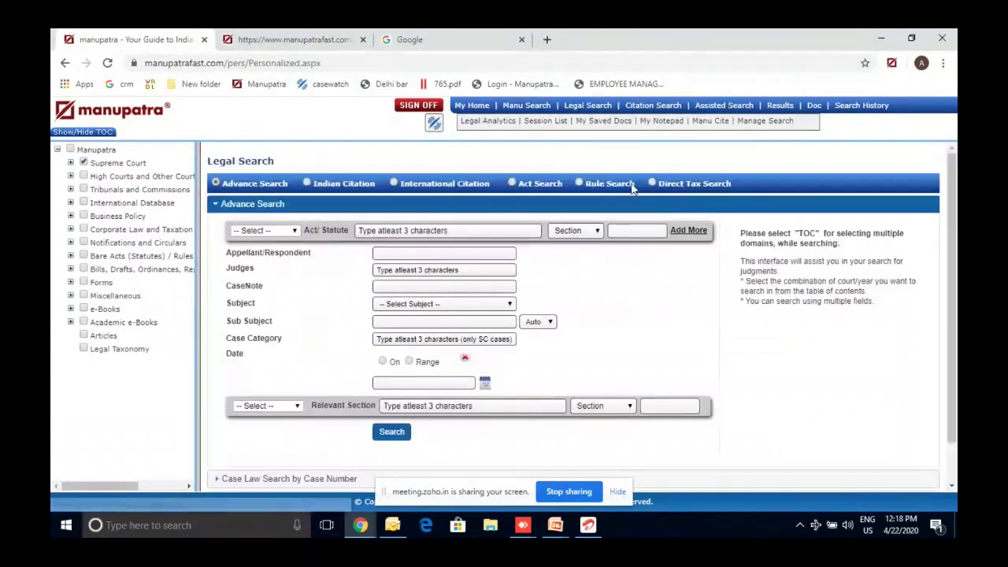
pyautogui.click(541, 184)
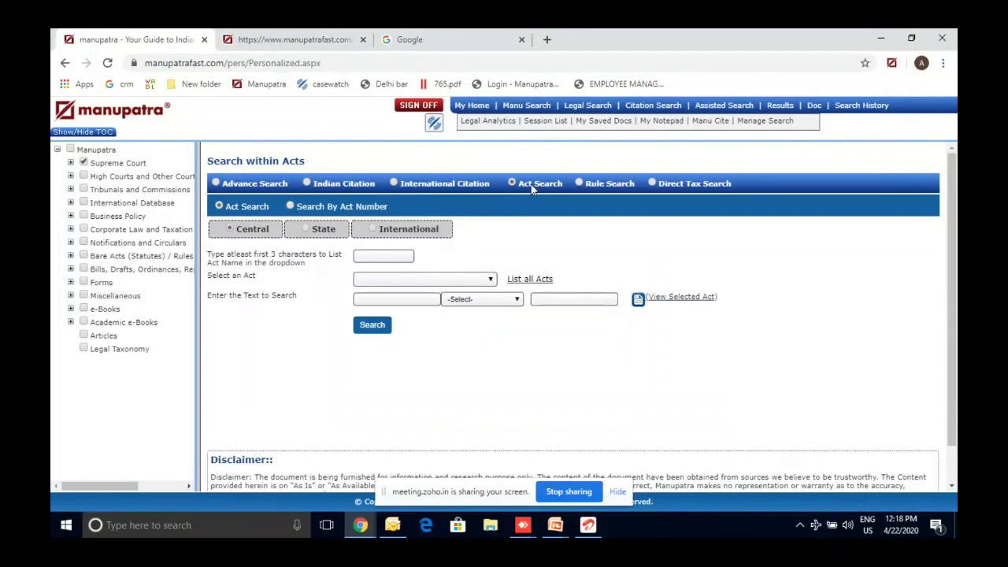
pyautogui.click(389, 256)
pyautogui.write('stam')
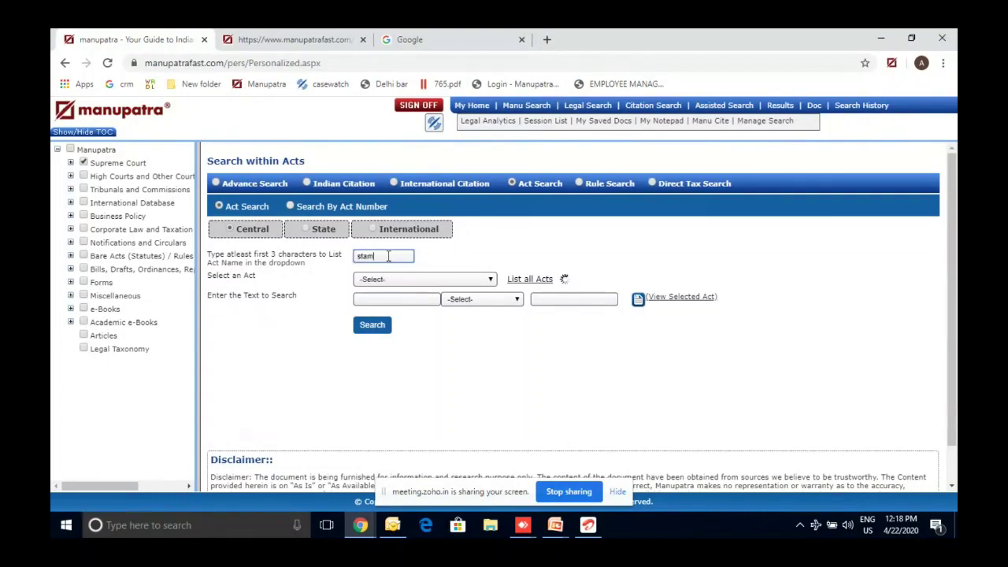
pyautogui.write('p')
pyautogui.click(428, 281)
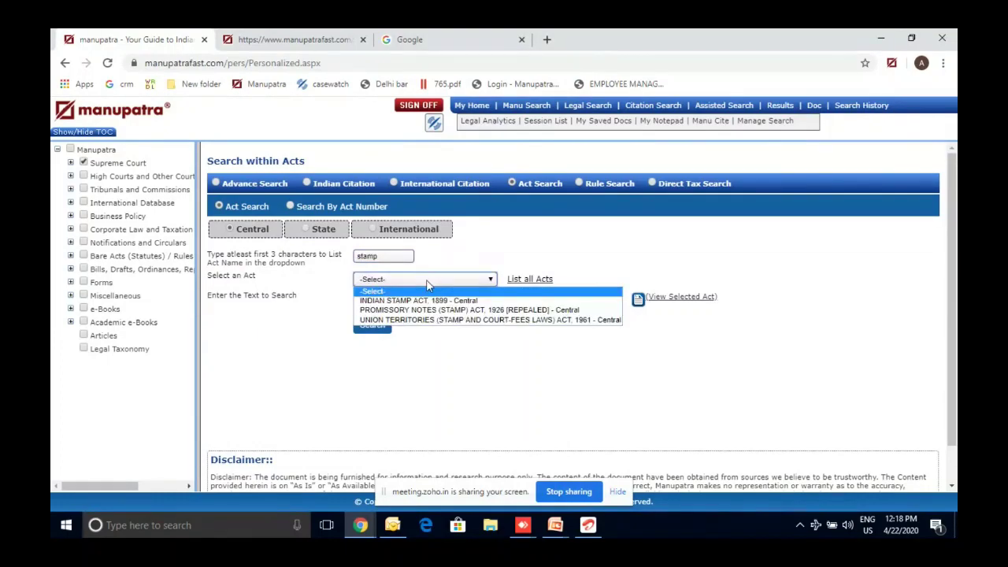
pyautogui.click(418, 304)
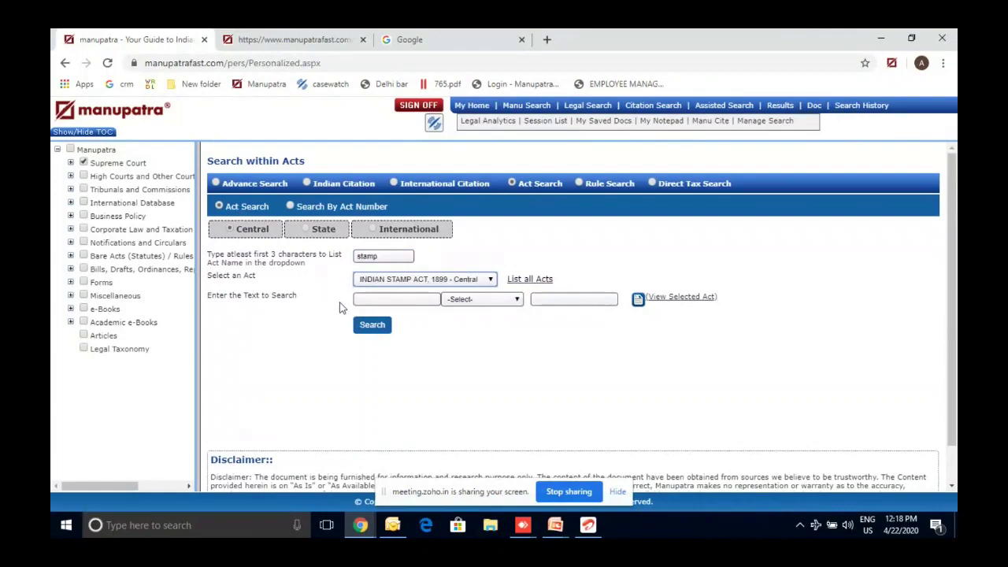
# Step: Briefly open the full Indian Stamp Act, close it, and search the Act's text for "delhi"
pyautogui.click(676, 305)
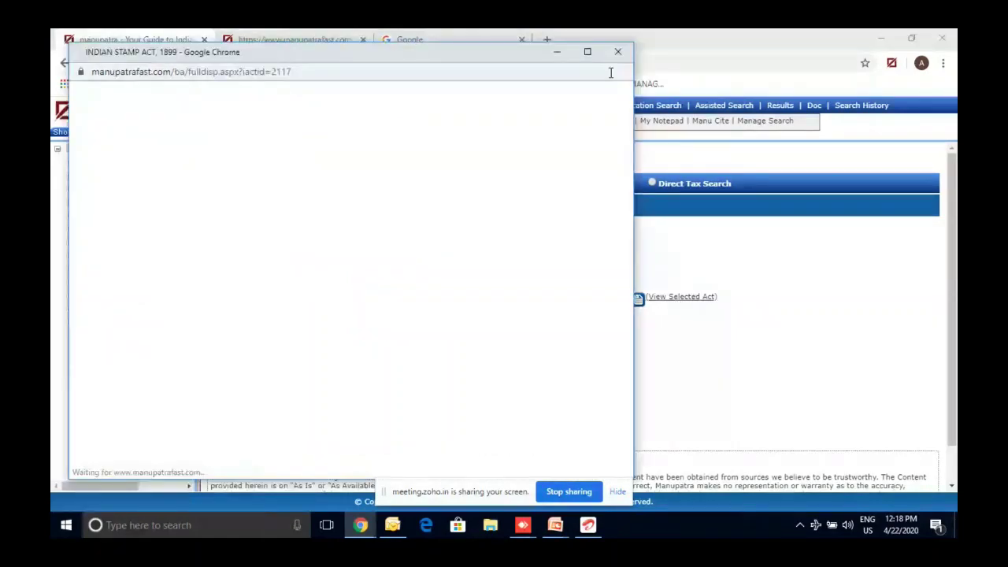
pyautogui.click(618, 51)
pyautogui.click(361, 300)
pyautogui.write('delhi')
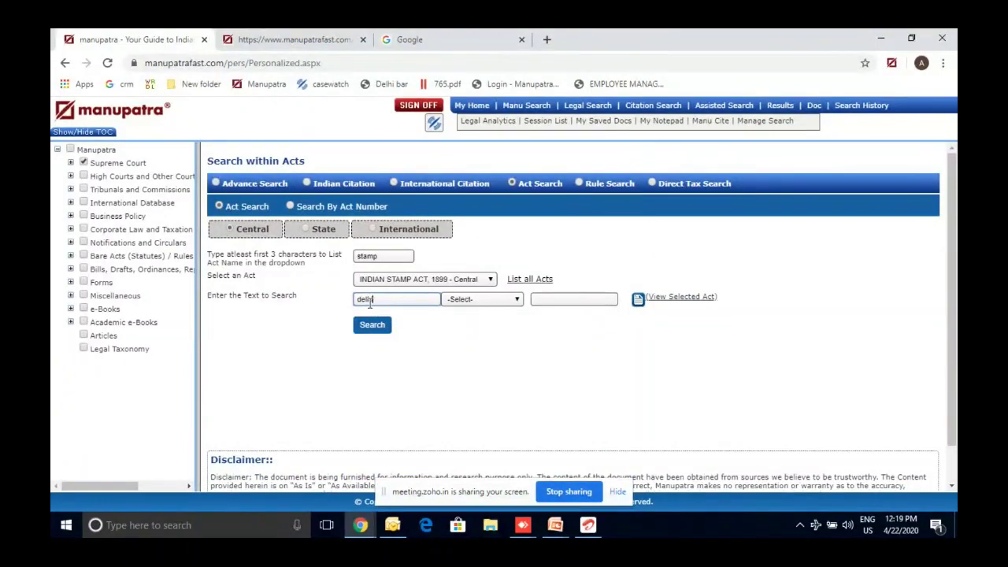
pyautogui.click(377, 326)
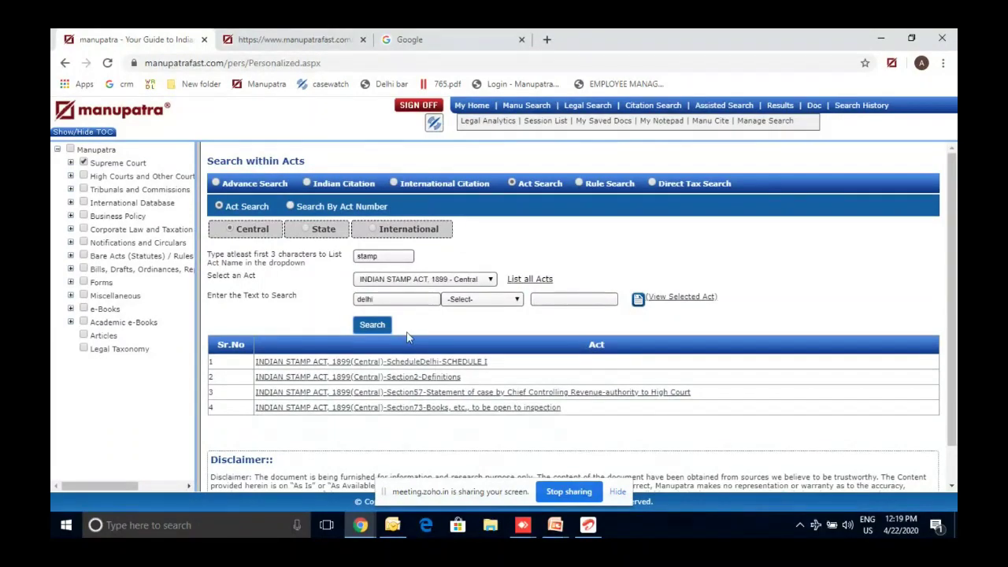
# Step: Open Schedule Delhi - Schedule I of the Indian Stamp Act maximized, examine its stamp duty table and close it
pyautogui.click(413, 363)
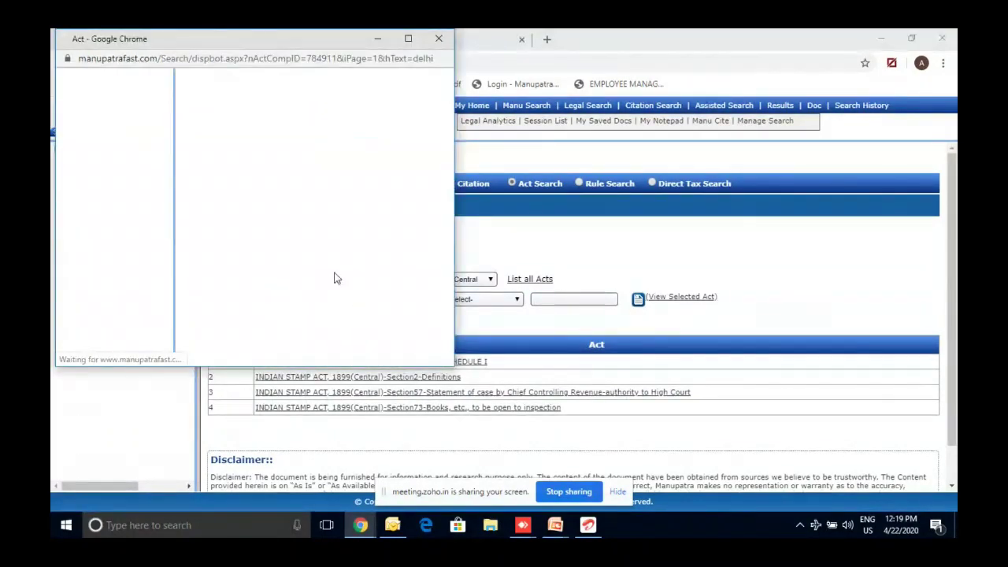
pyautogui.click(408, 38)
pyautogui.scroll(-4, 516, 202)
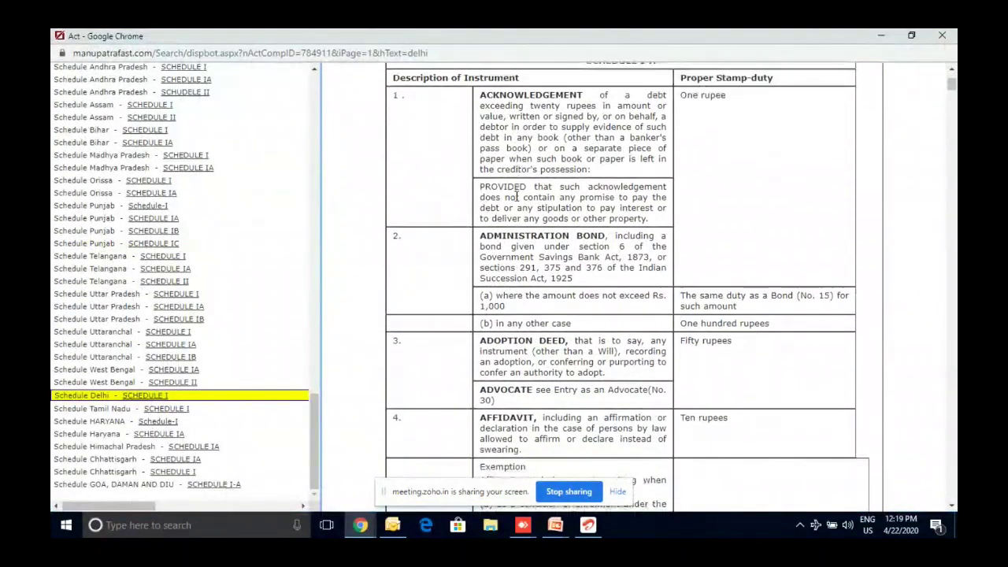
pyautogui.scroll(1, 518, 196)
pyautogui.scroll(2, 518, 201)
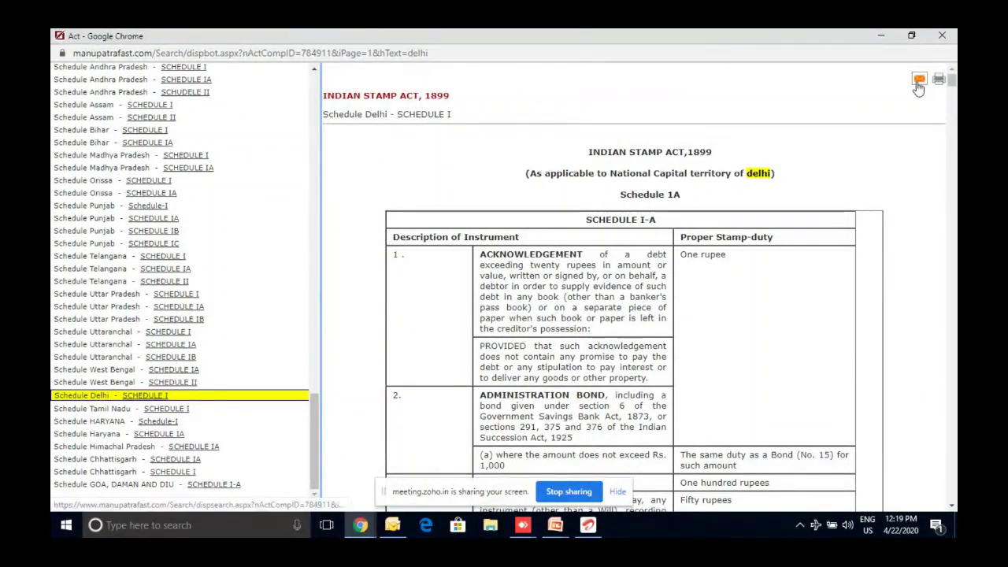
pyautogui.click(945, 35)
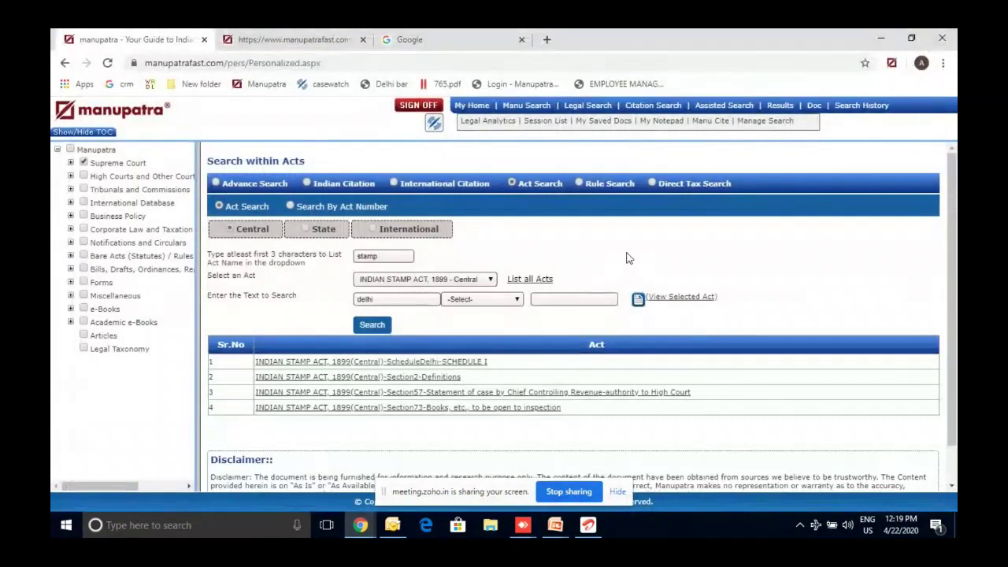
# Step: Reopen the Legal Search form, then switch to the Manupatra Webbinar presentation in PowerPoint and go to slide 12 on finding a citation
pyautogui.click(583, 105)
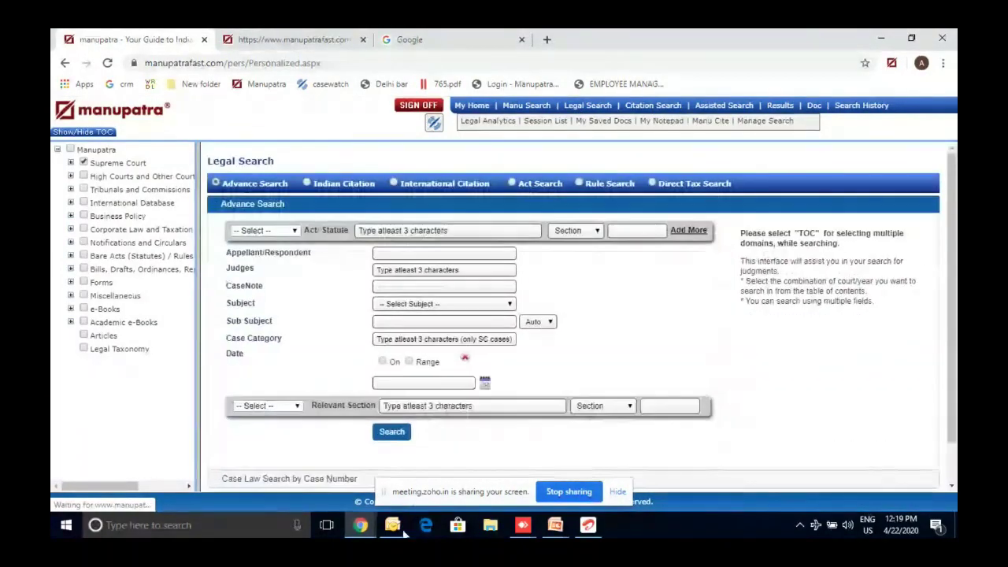
pyautogui.click(392, 525)
pyautogui.moveTo(556, 525)
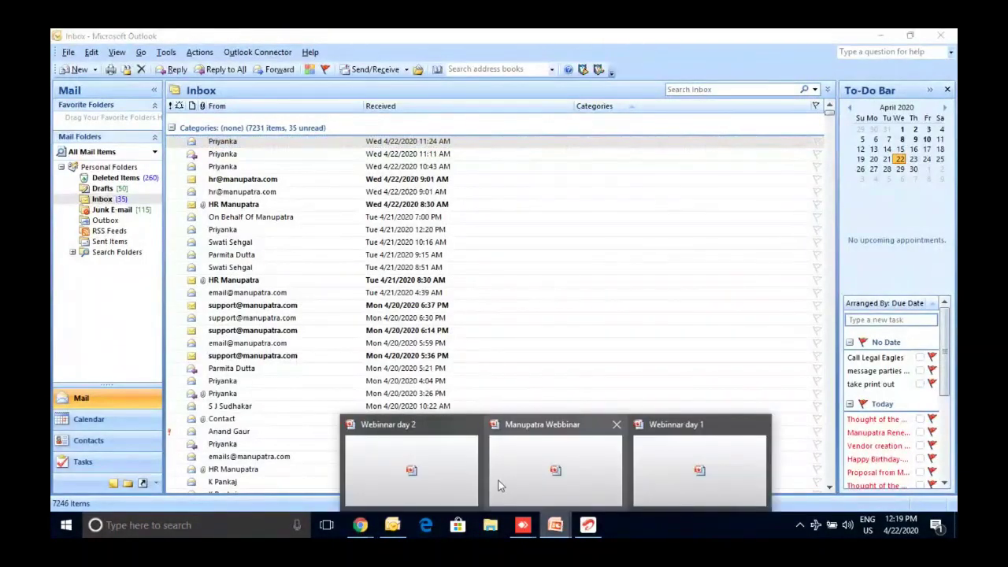
pyautogui.click(527, 451)
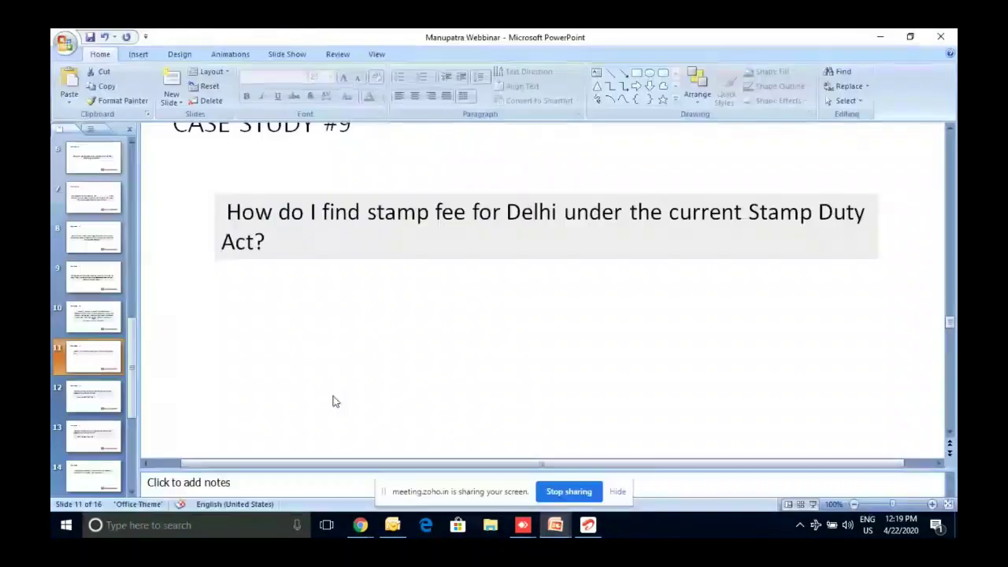
pyautogui.click(113, 407)
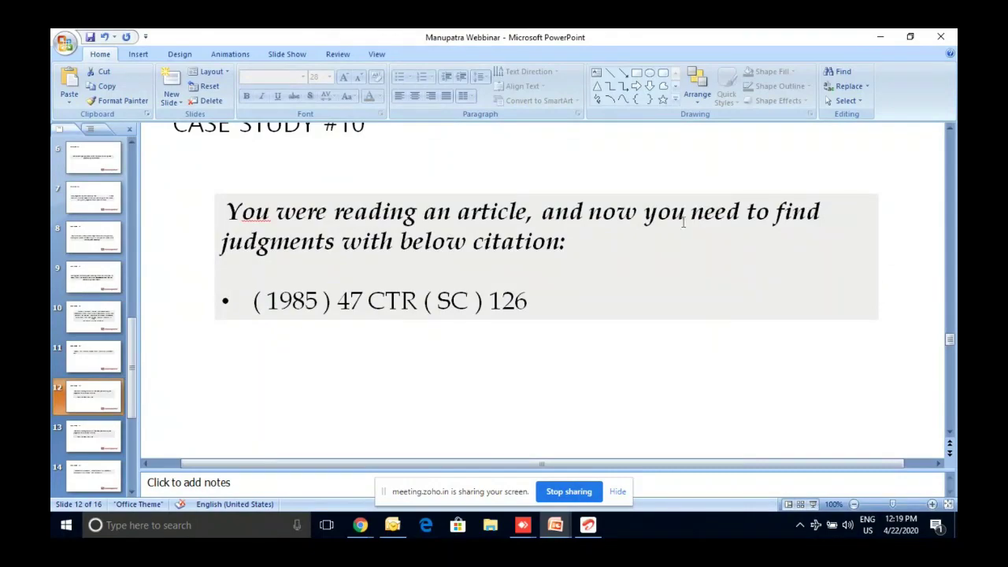
# Step: Return to the Manupatra browser window from the presentation and open the Indian Citation search form
pyautogui.click(871, 36)
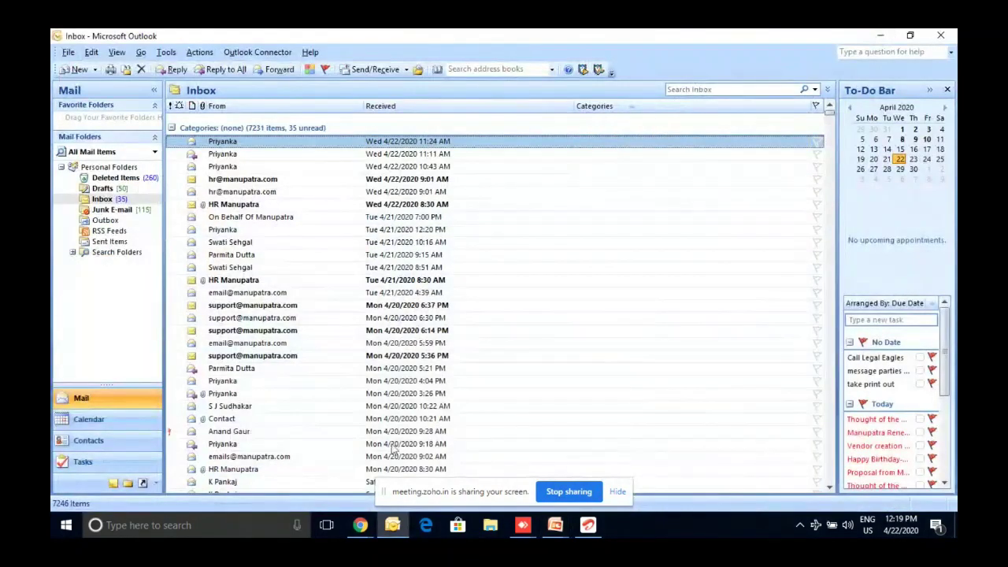
pyautogui.moveTo(360, 525)
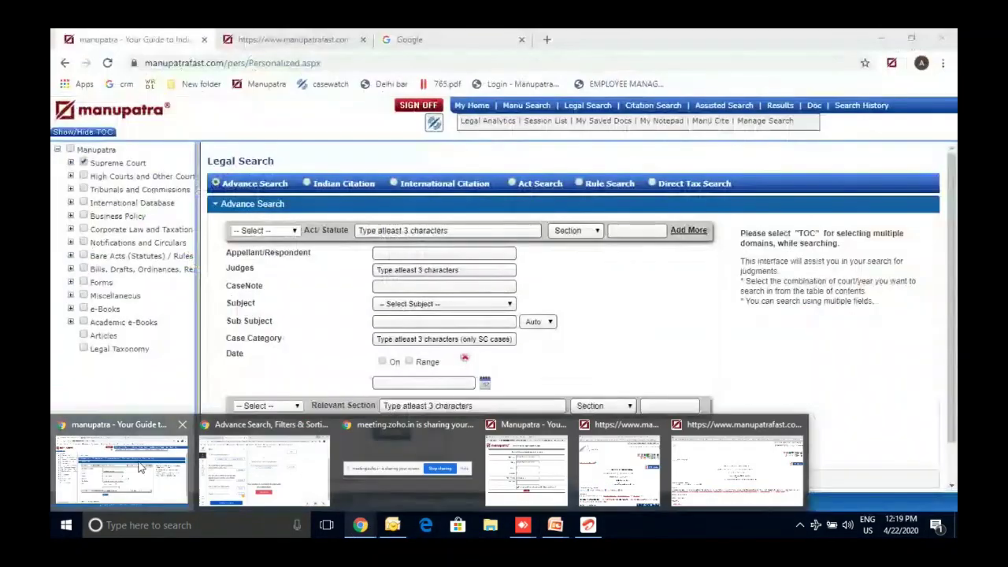
pyautogui.click(140, 468)
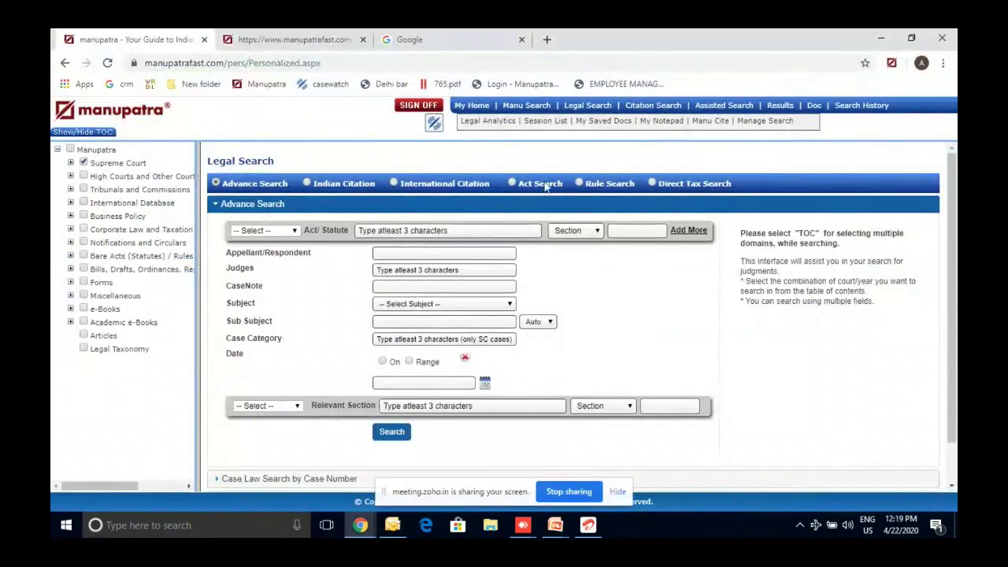
pyautogui.click(640, 105)
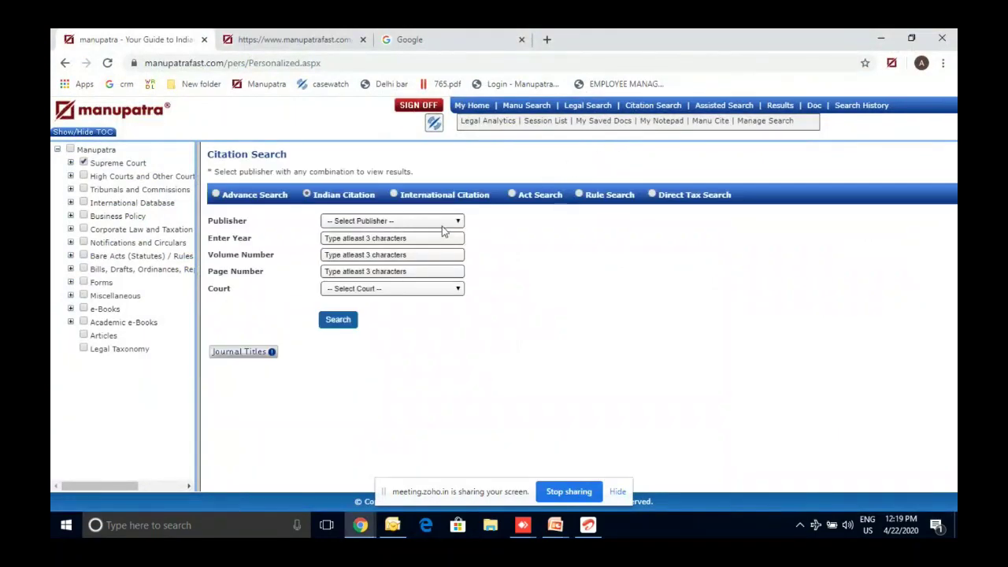
# Step: Open the list of journal titles from the citation form, browse its publisher abbreviations and names, and return to the form
pyautogui.click(265, 351)
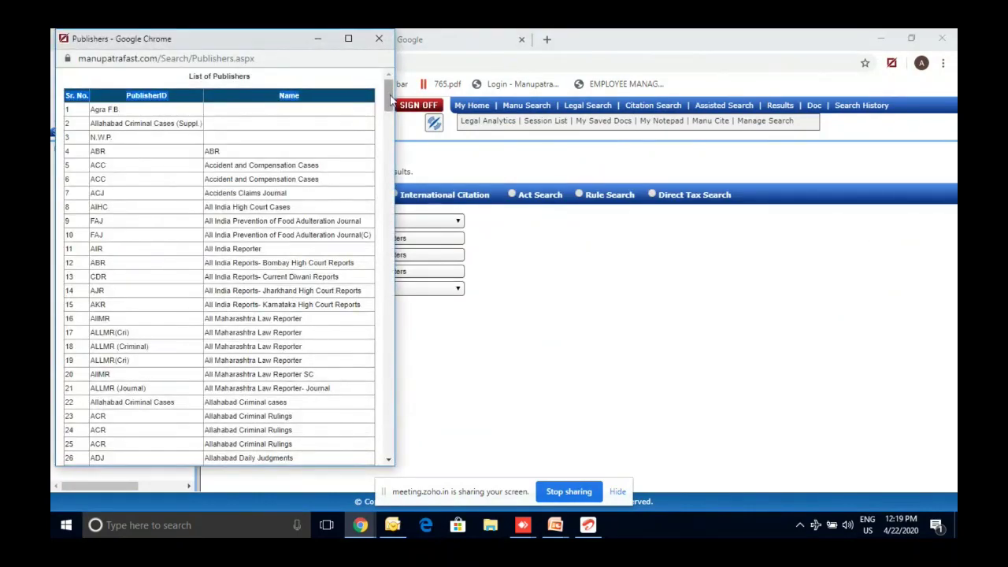
pyautogui.moveTo(387, 98); pyautogui.dragTo(344, 460)
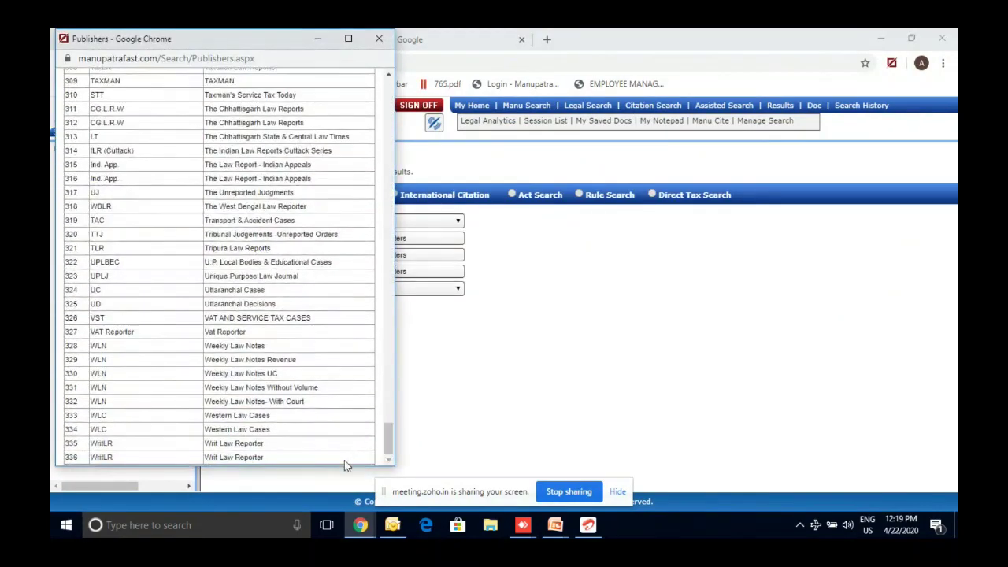
pyautogui.doubleClick(345, 460)
pyautogui.click(344, 460)
pyautogui.scroll(5, 355, 302)
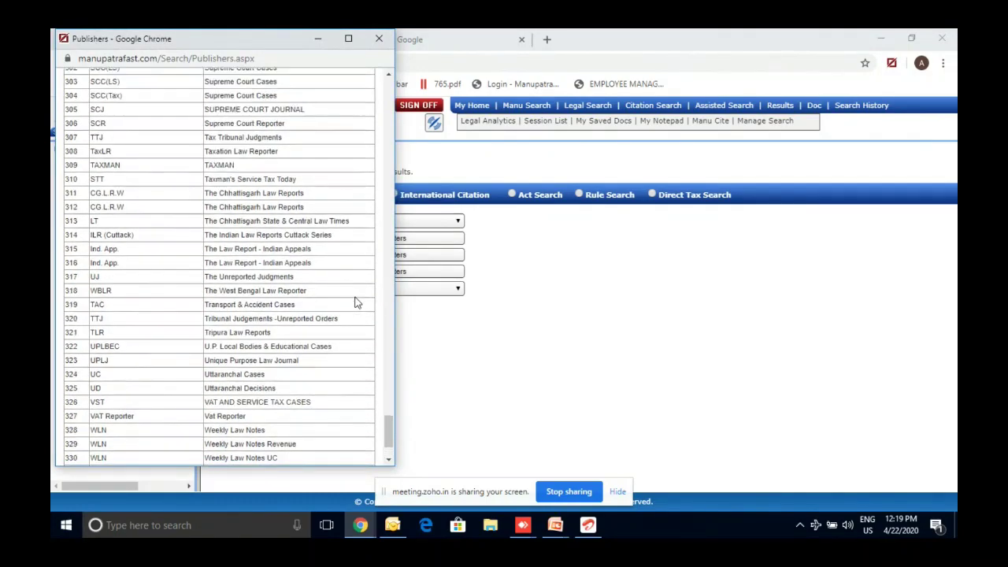
pyautogui.scroll(5, 354, 302)
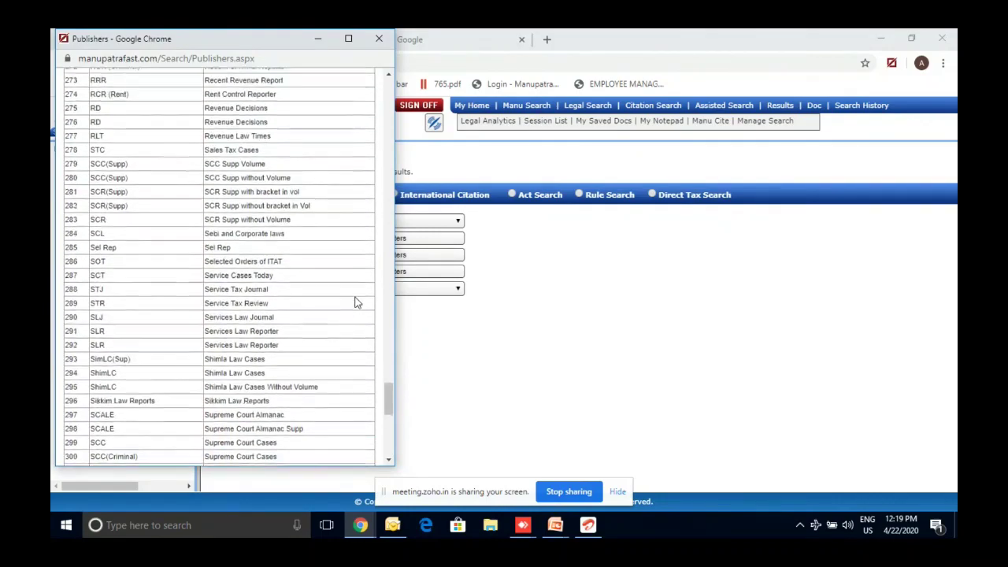
pyautogui.hscroll(1, 354, 302)
pyautogui.moveTo(353, 300); pyautogui.dragTo(533, 362)
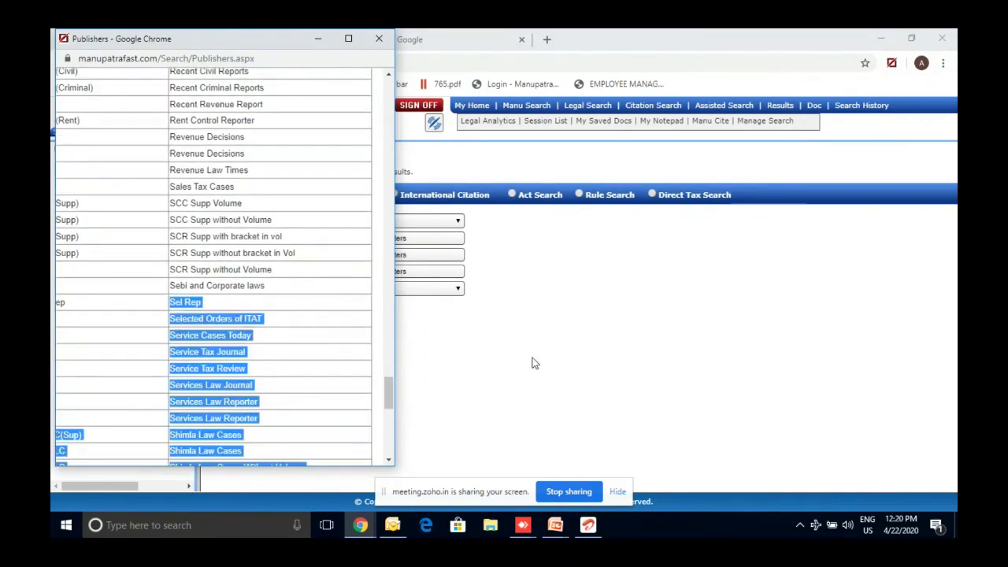
pyautogui.click(480, 269)
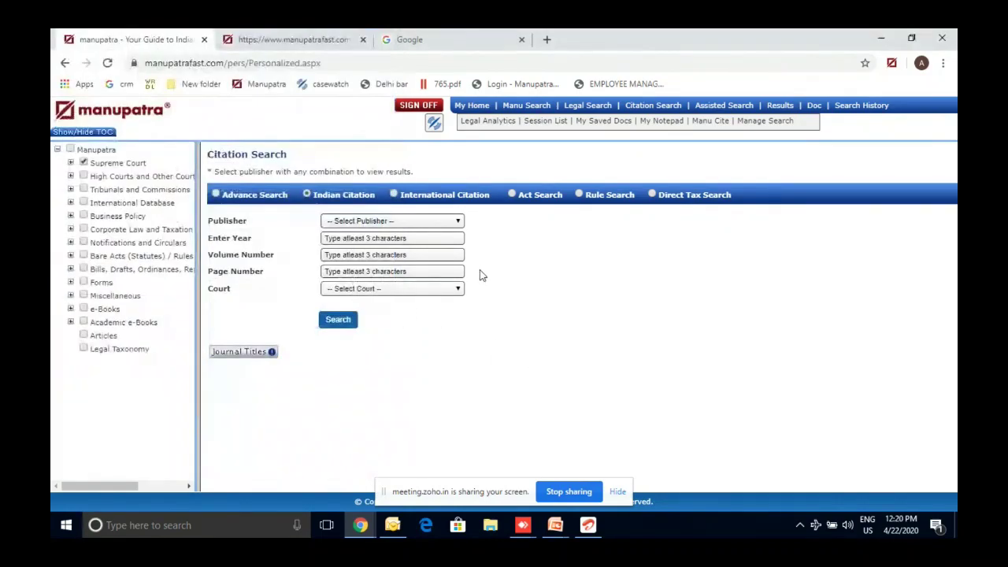
# Step: Briefly view the International Citation form, return to Indian Citation, and set the publisher to CTR (Current Tax Reporter)
pyautogui.click(447, 199)
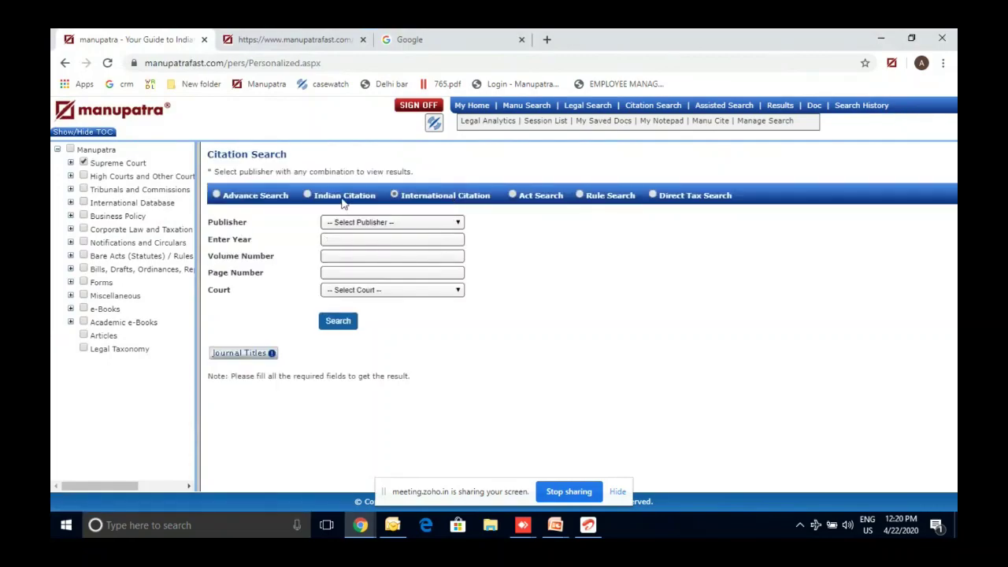
pyautogui.click(344, 201)
pyautogui.click(403, 220)
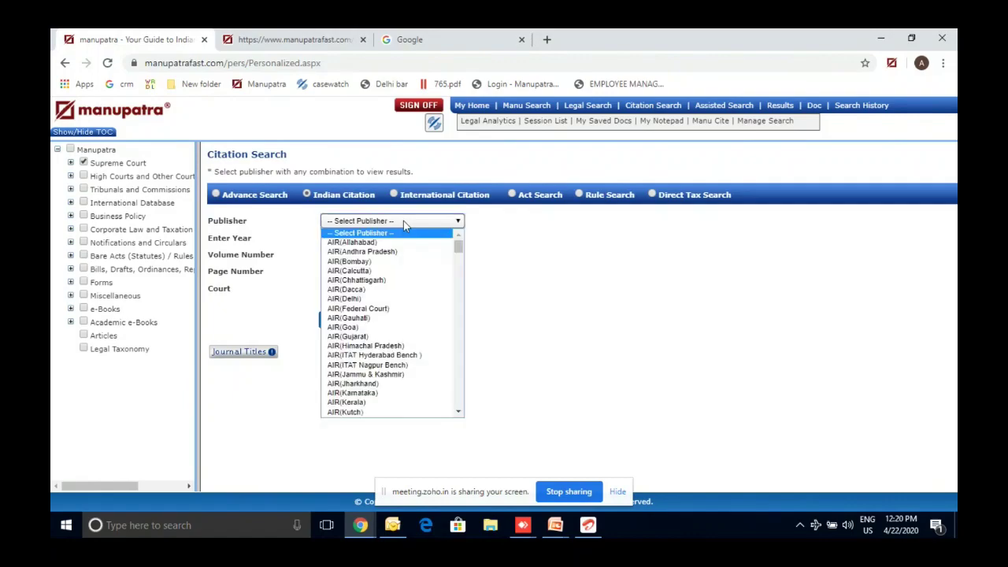
pyautogui.click(403, 221)
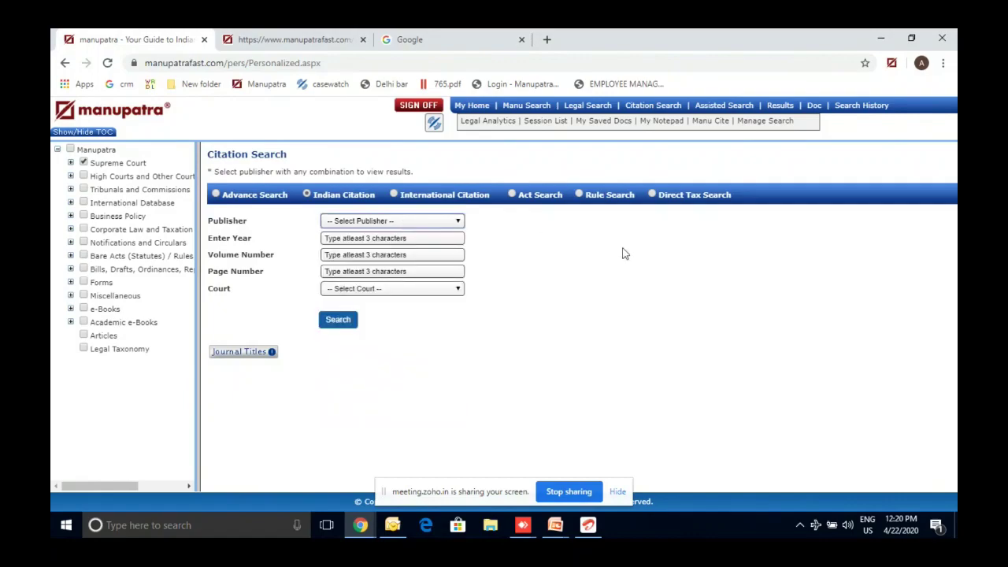
pyautogui.click(458, 223)
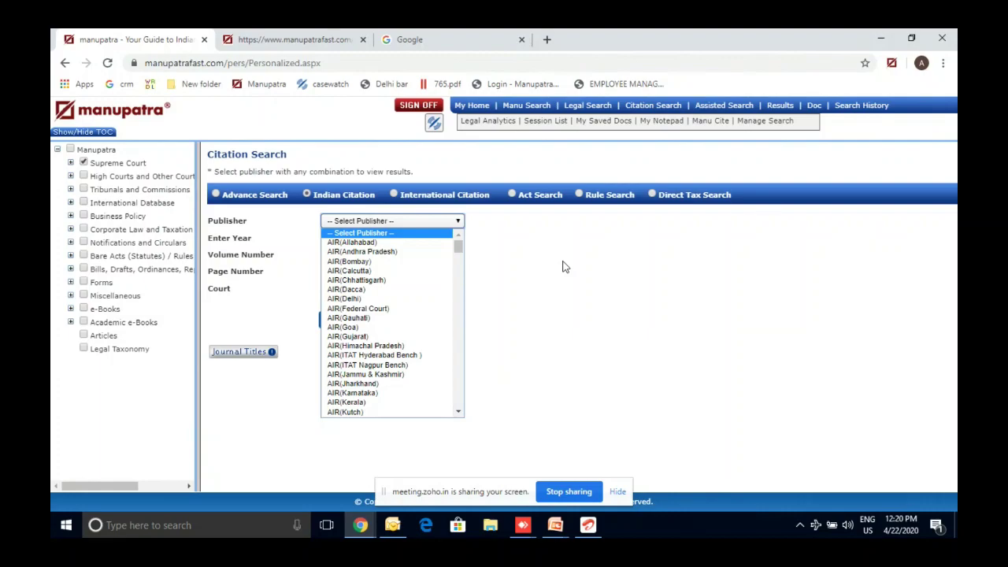
pyautogui.write('ctcl')
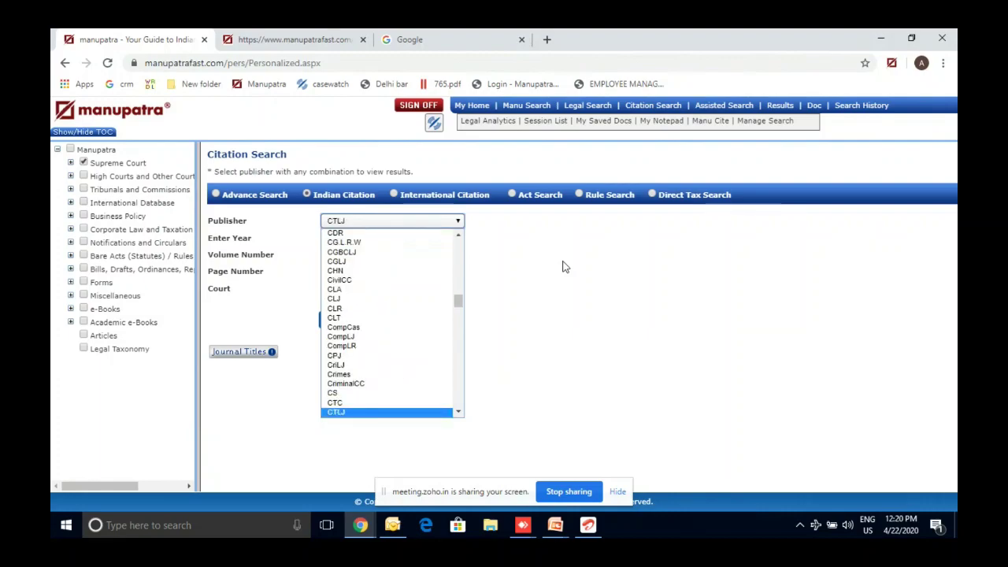
pyautogui.press('Down')
pyautogui.press('Return')
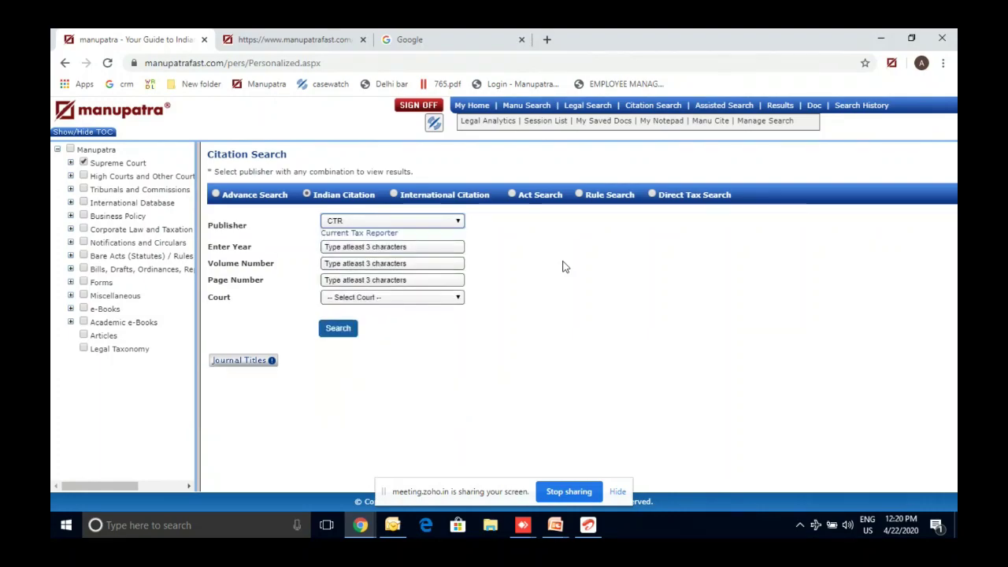
# Step: Set the citation's year to 1985 and its volume number to 47
pyautogui.click(428, 246)
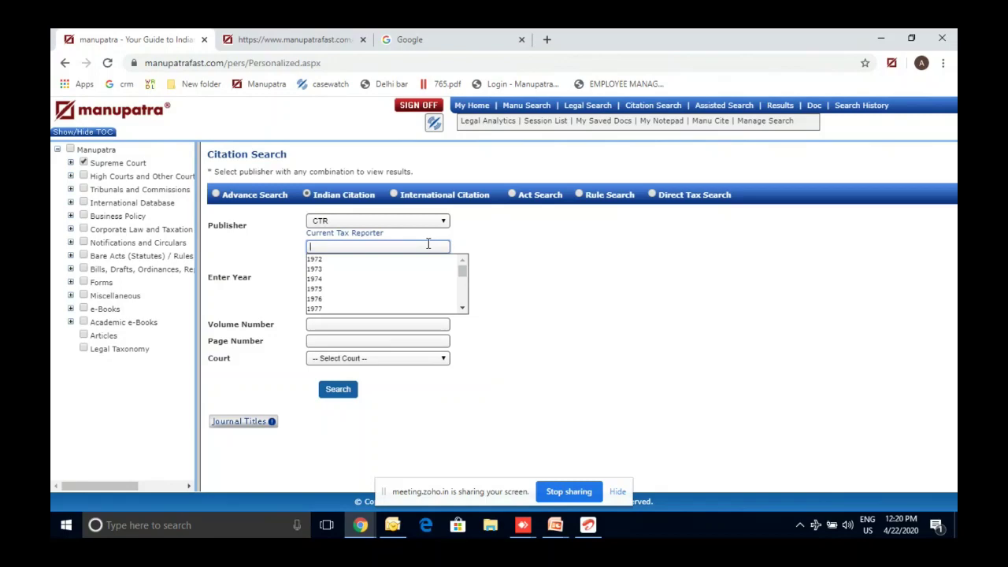
pyautogui.write('4')
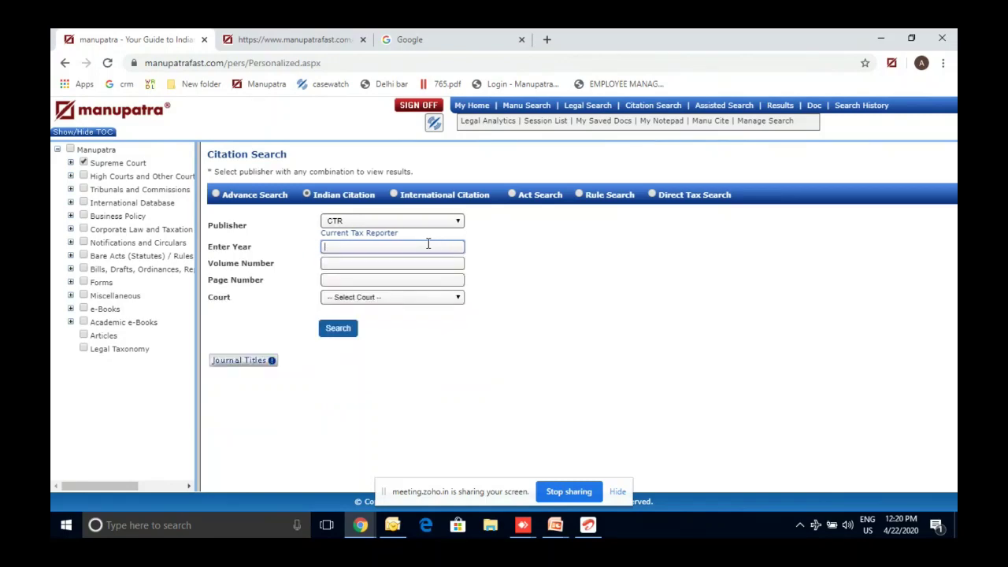
pyautogui.write('85')
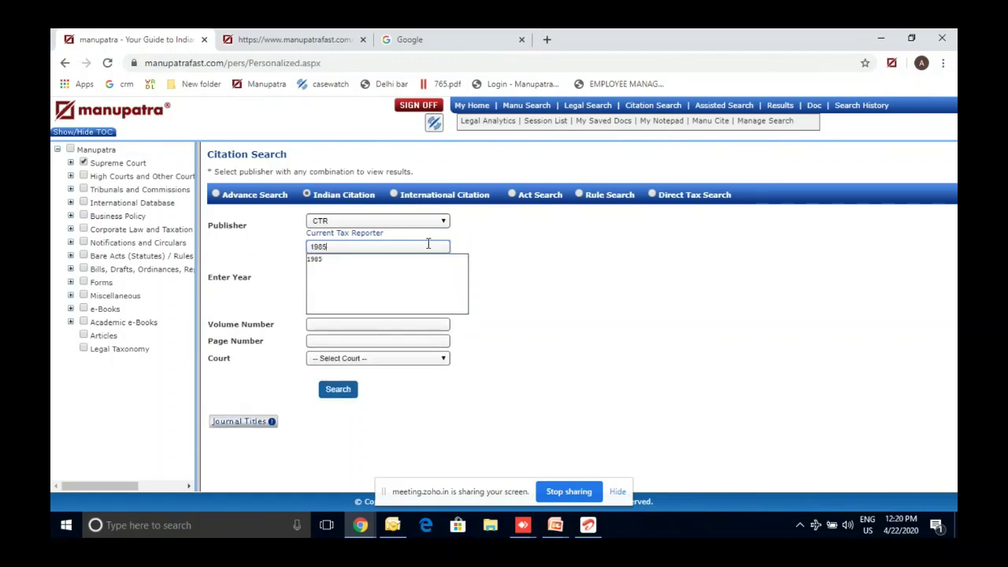
pyautogui.click(409, 261)
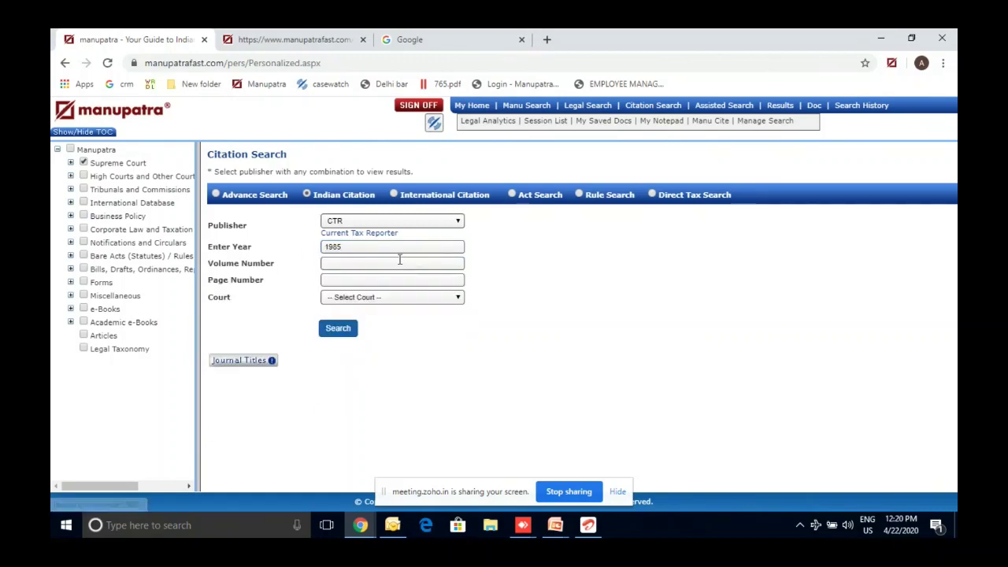
pyautogui.click(381, 262)
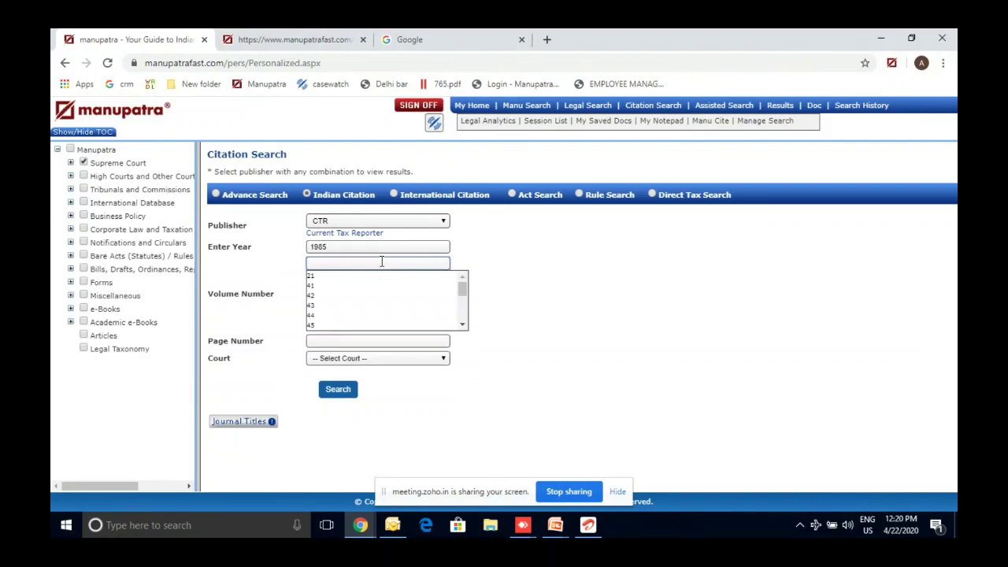
pyautogui.write('47')
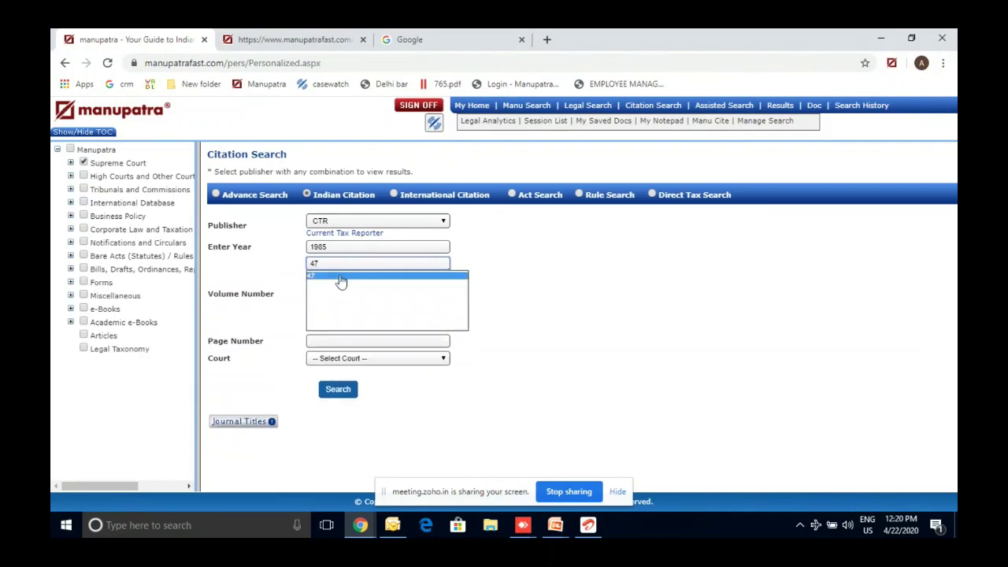
pyautogui.click(340, 282)
# Step: Set the citation's page number to 126 and run the search
pyautogui.click(356, 281)
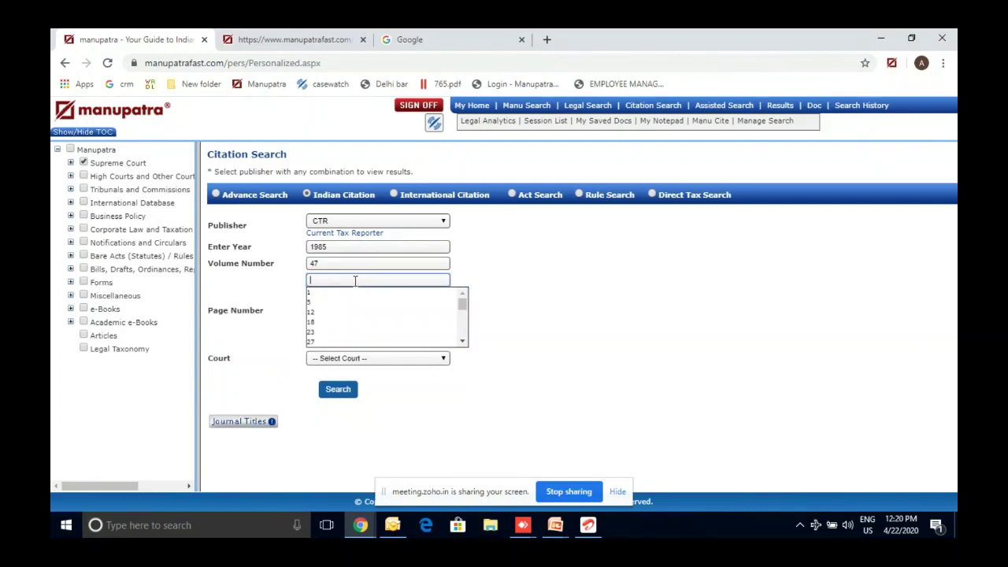
pyautogui.write('126')
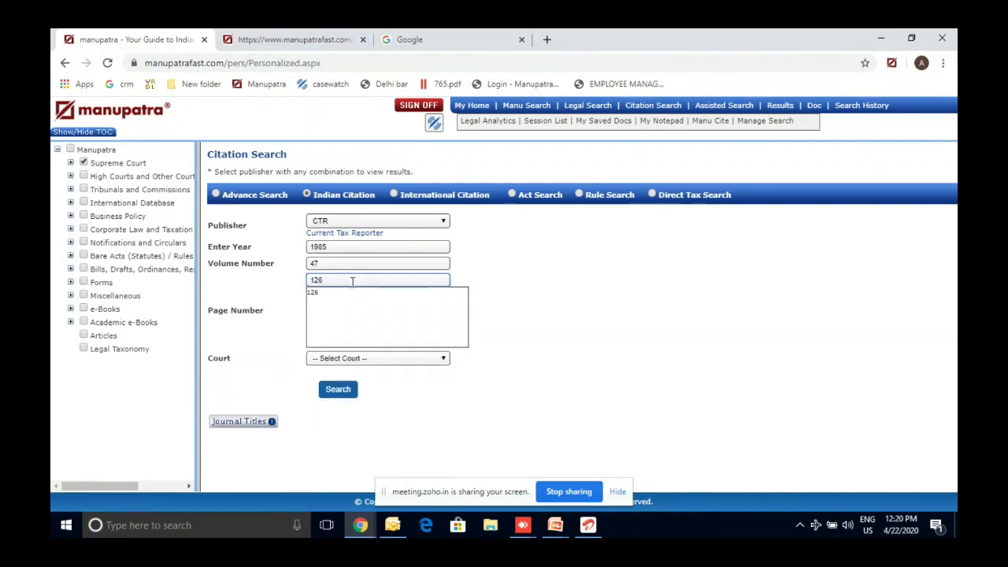
pyautogui.click(340, 293)
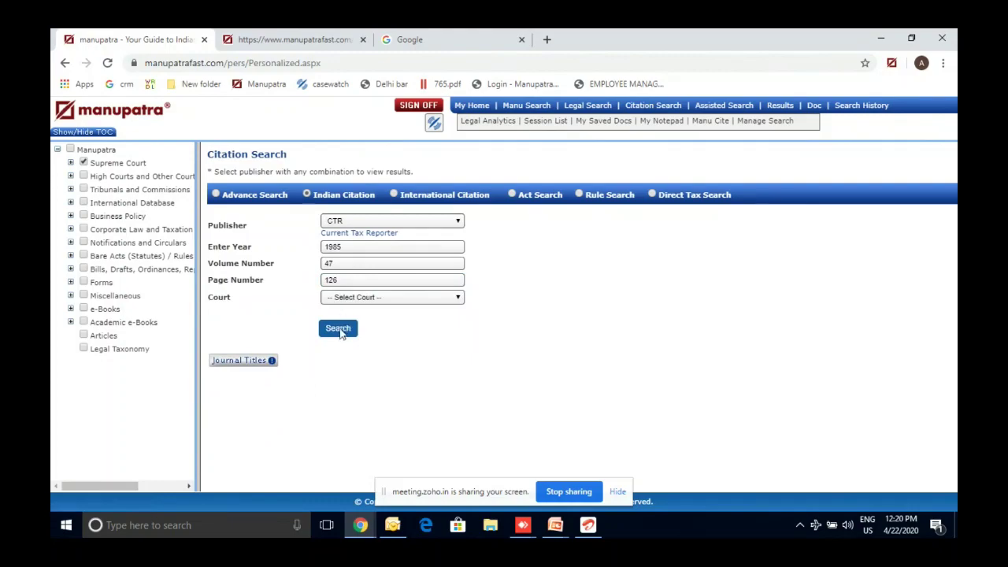
pyautogui.click(338, 329)
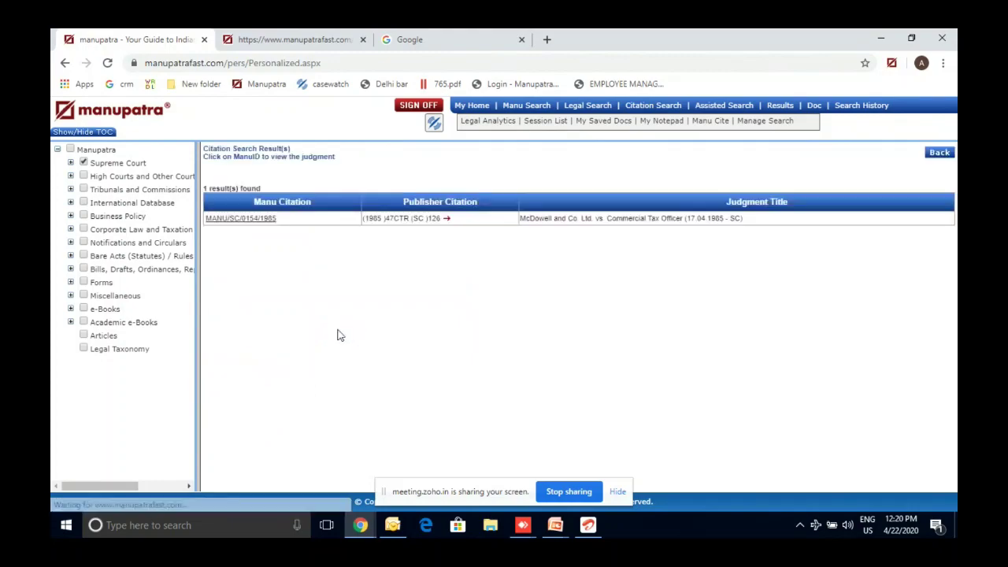
# Step: Open the judgment McDowell and Co. Ltd. vs. Commercial Tax Officer and examine its citation details, case note and opening text
pyautogui.click(260, 223)
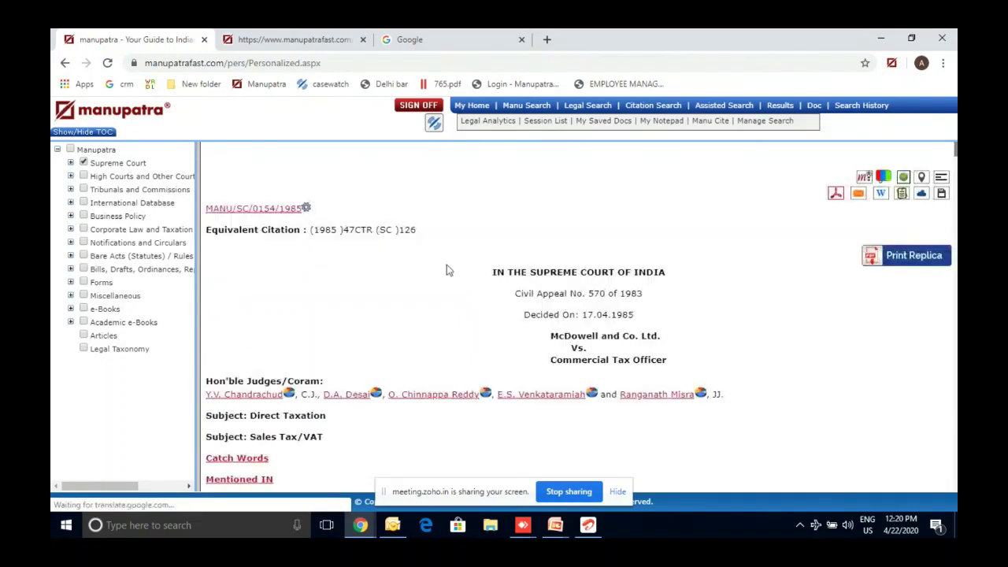
pyautogui.scroll(-1, 460, 280)
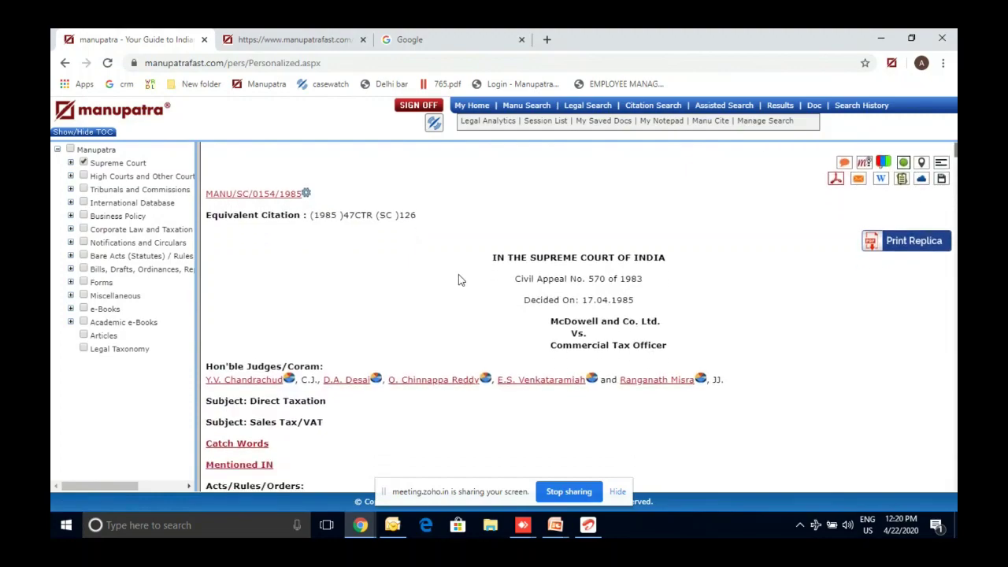
pyautogui.scroll(-5, 461, 279)
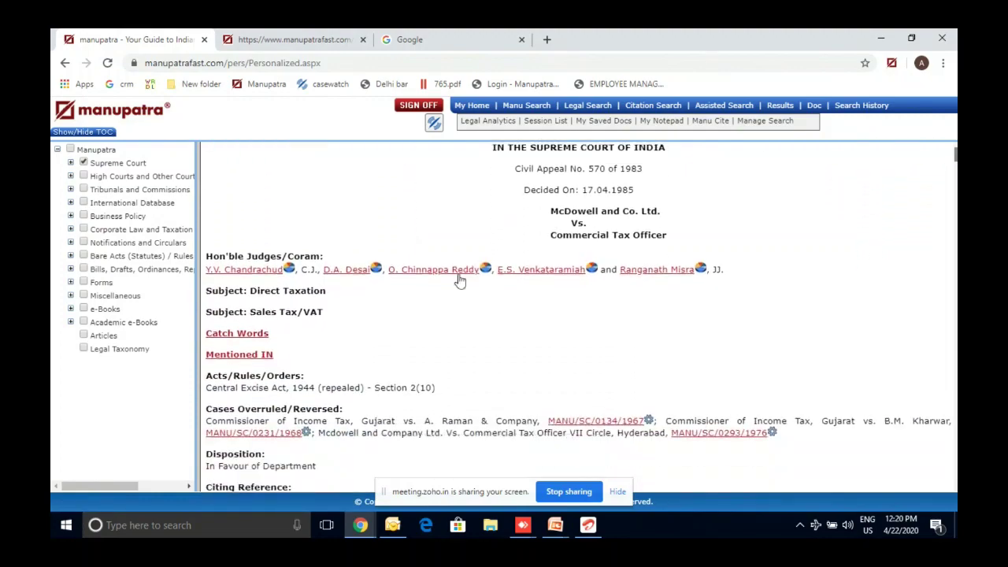
pyautogui.scroll(-2, 461, 278)
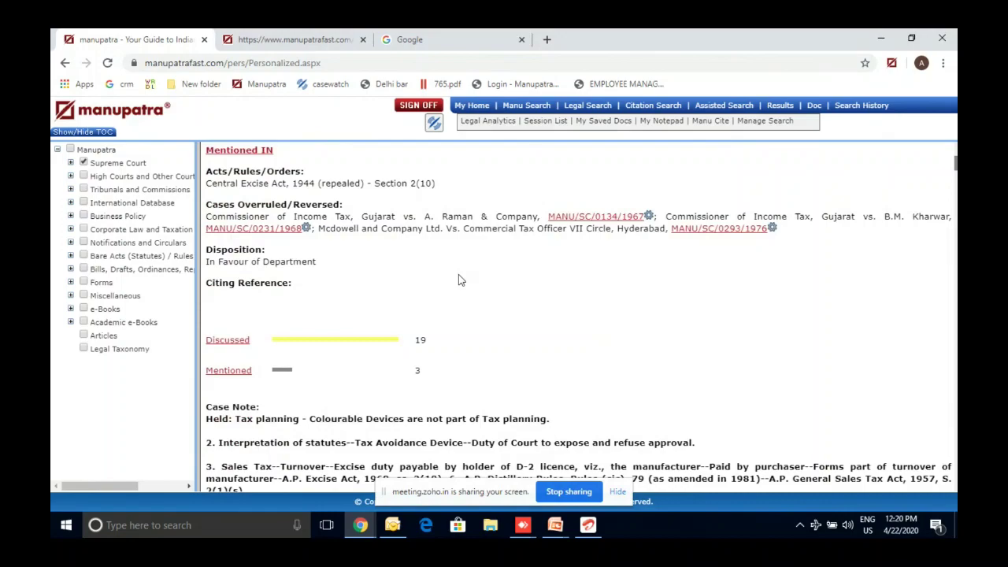
pyautogui.scroll(-15, 461, 280)
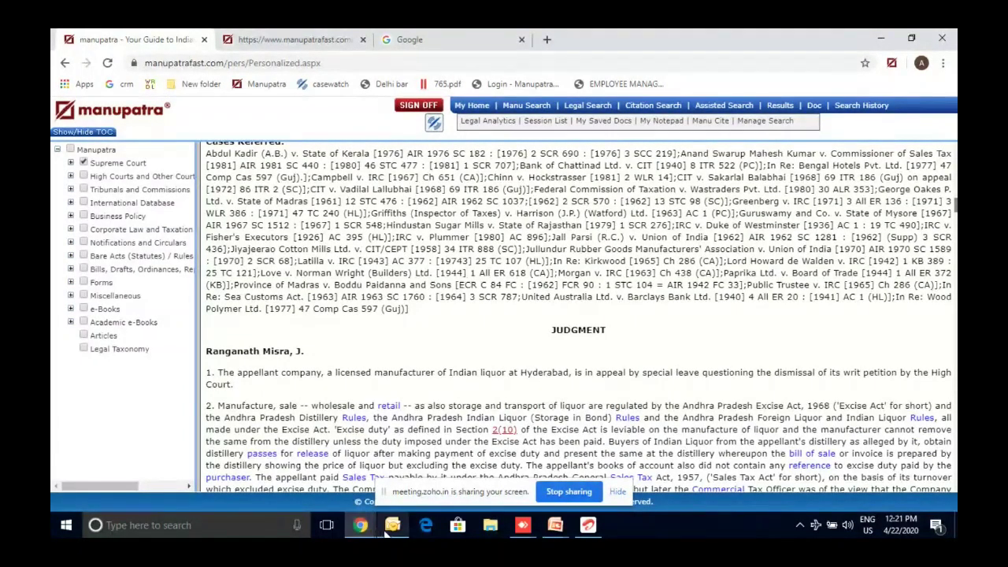
pyautogui.click(555, 525)
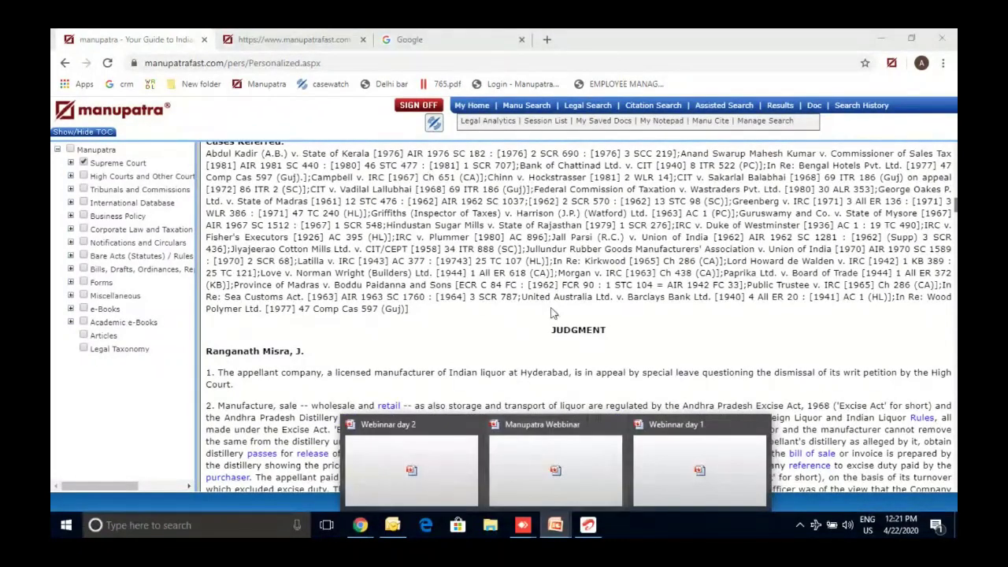
# Step: Go back to the filled-in citation form, clear the page number, and search again by publisher, year and volume only
pyautogui.click(62, 65)
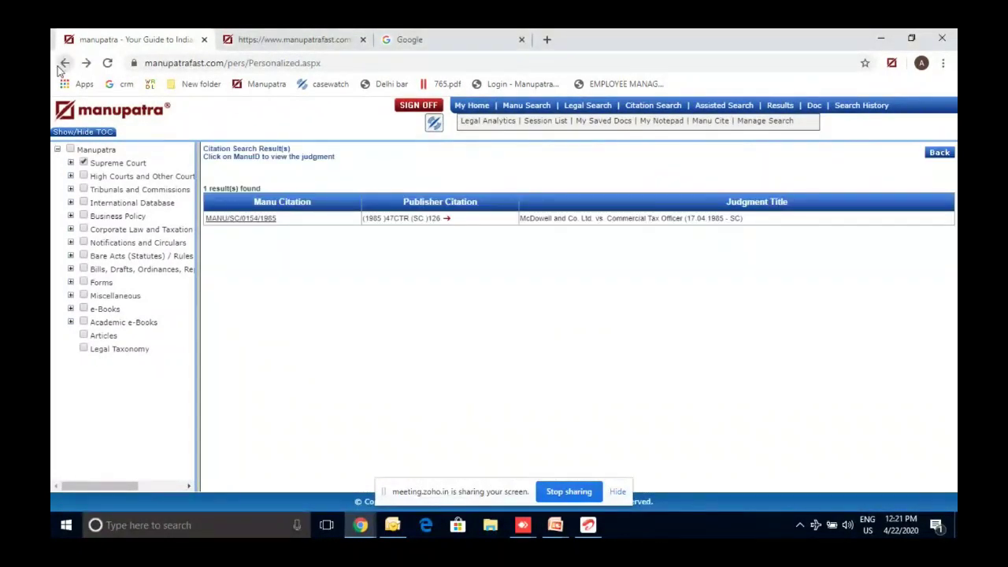
pyautogui.click(62, 66)
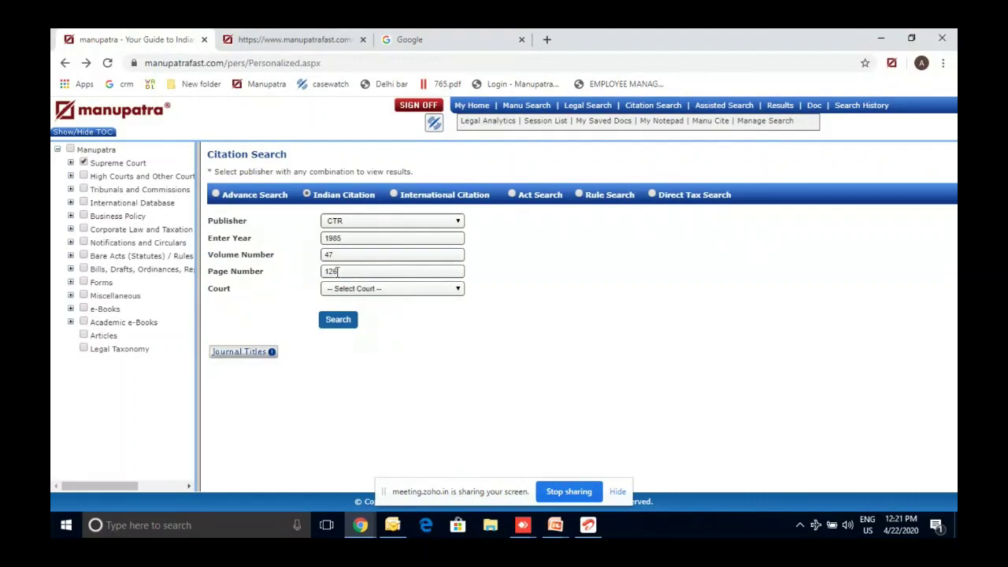
pyautogui.doubleClick(338, 271)
pyautogui.press('BackSpace')
pyautogui.click(349, 325)
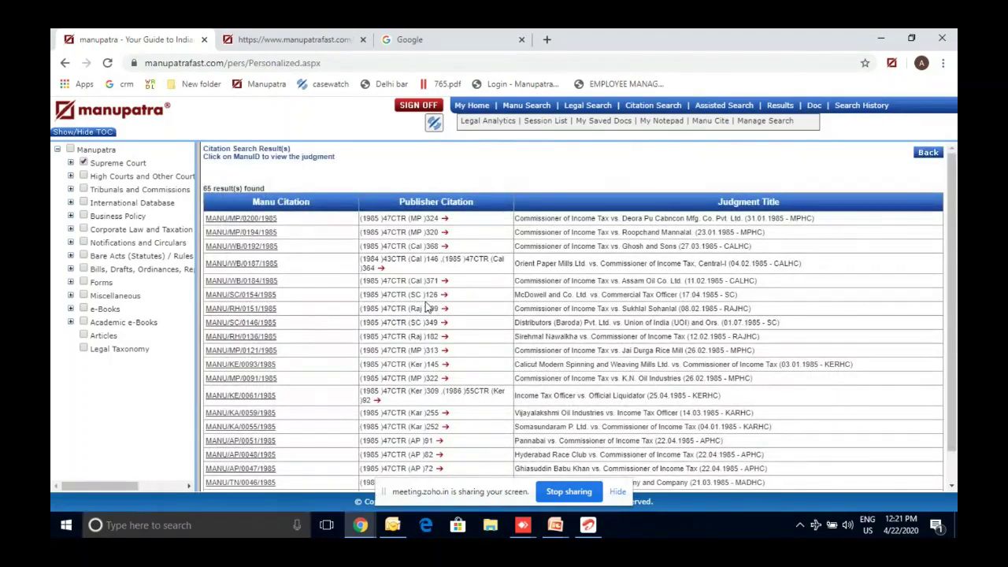
# Step: Switch to the PowerPoint presentation and show the Case Study #12 slide about primary and secondary data for an insolvency advocate
pyautogui.scroll(-1, 551, 325)
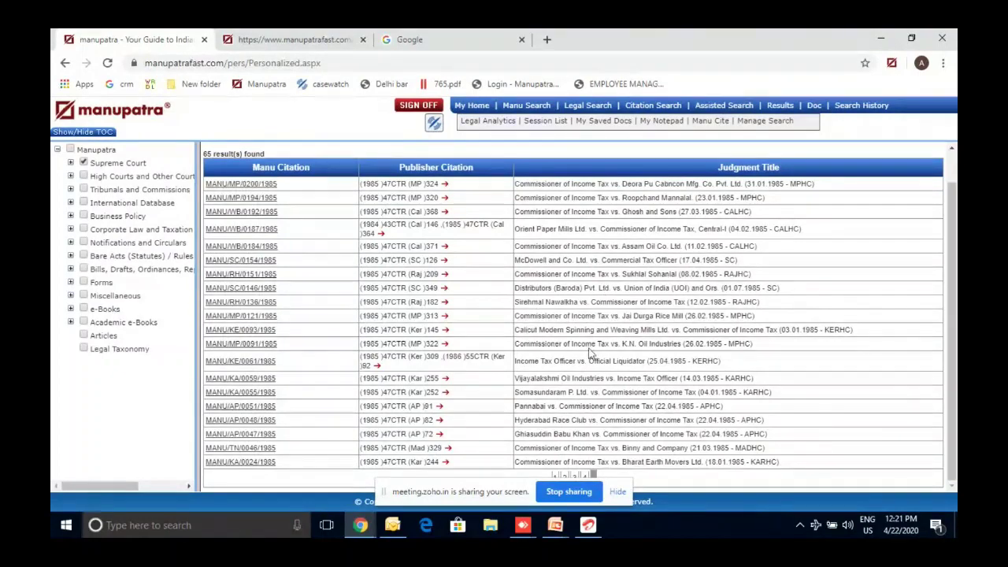
pyautogui.click(555, 525)
pyautogui.click(510, 429)
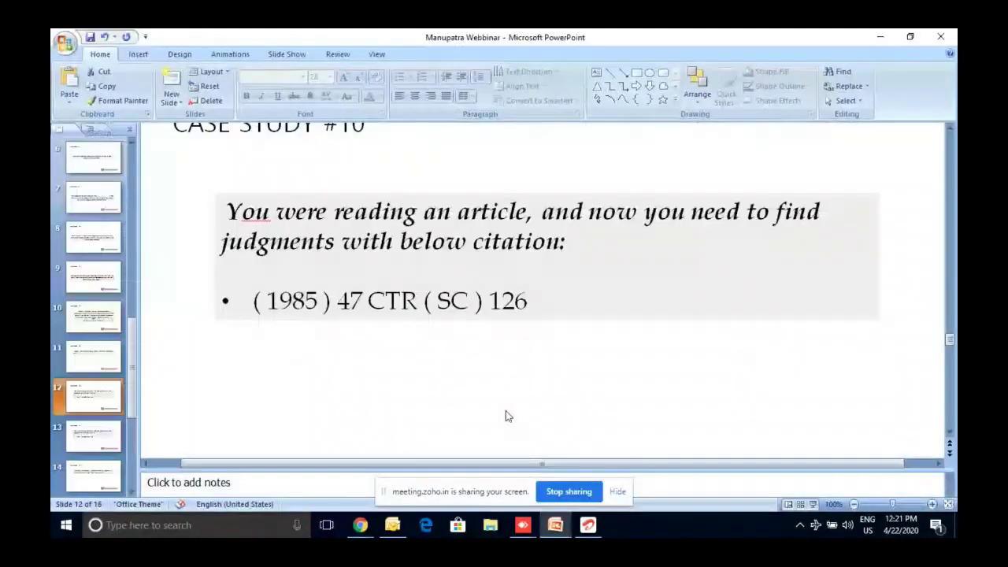
pyautogui.click(89, 440)
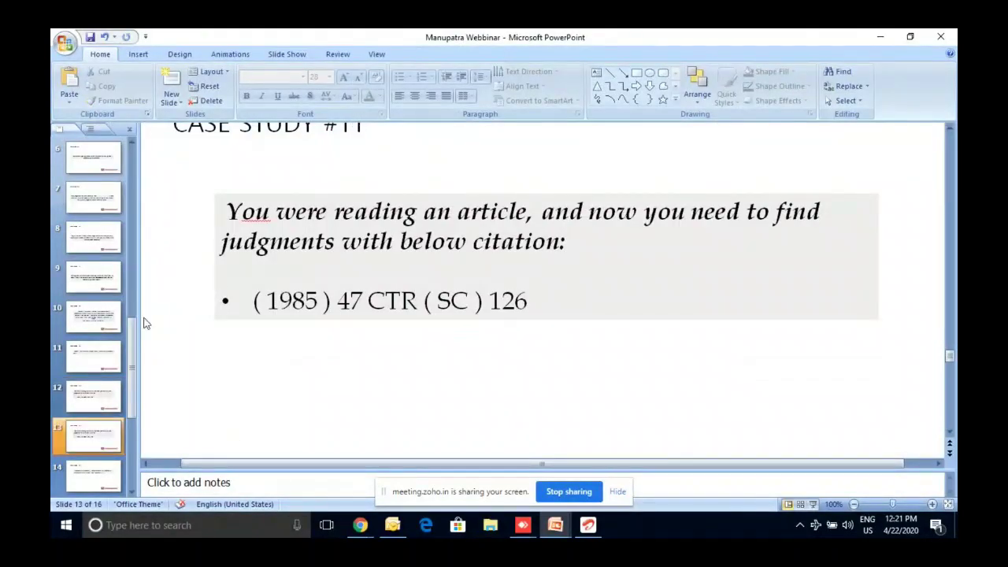
pyautogui.click(95, 429)
pyautogui.press('Down')
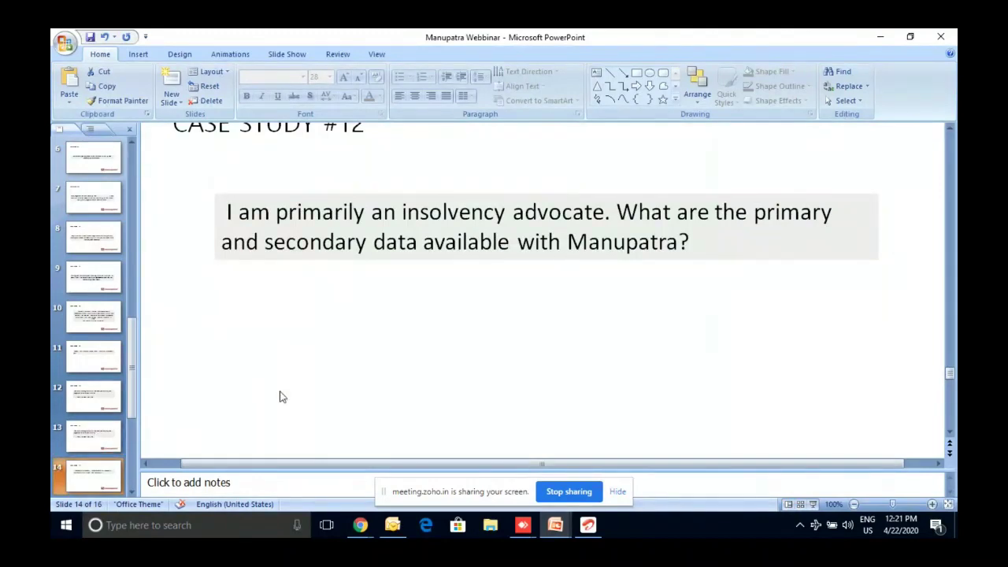
# Step: Return to Manupatra, open the Insolvency table of contents under Business Policy, and examine its list of topics
pyautogui.click(873, 40)
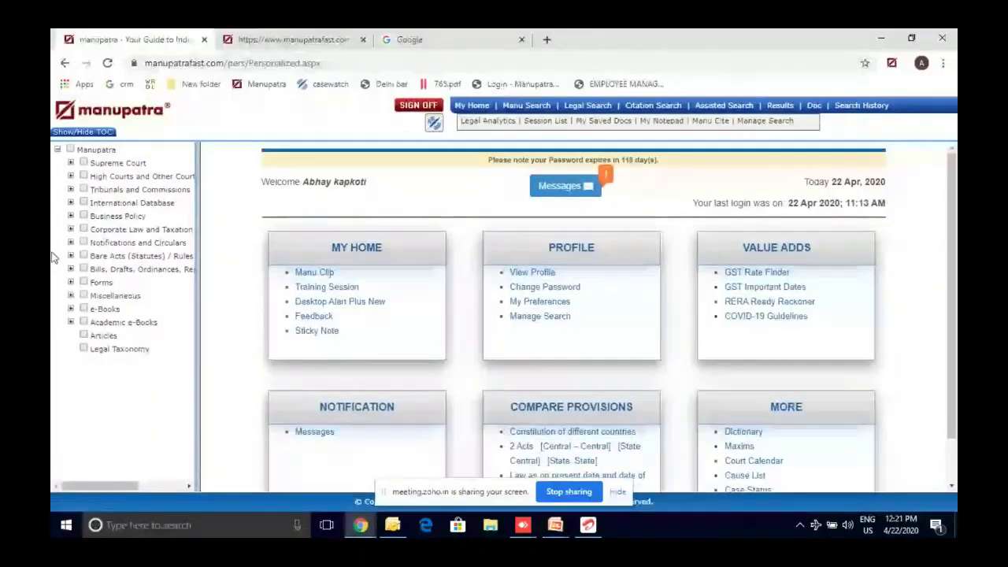
pyautogui.click(71, 216)
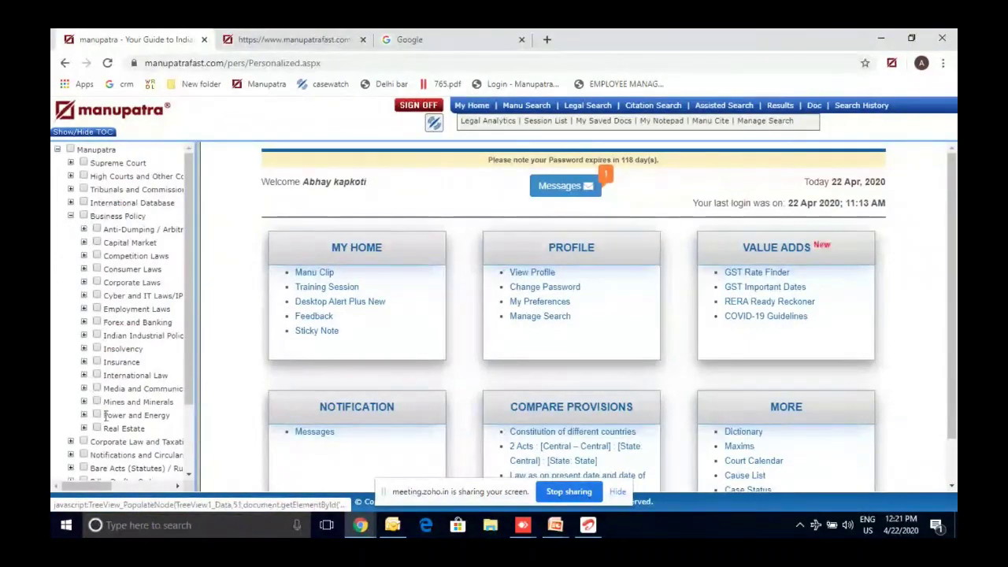
pyautogui.click(84, 428)
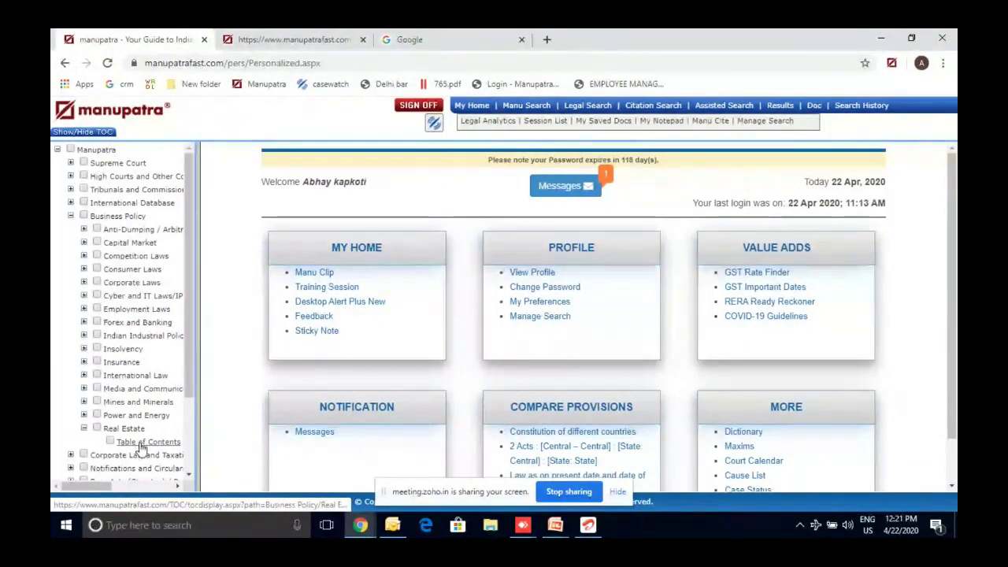
pyautogui.click(84, 427)
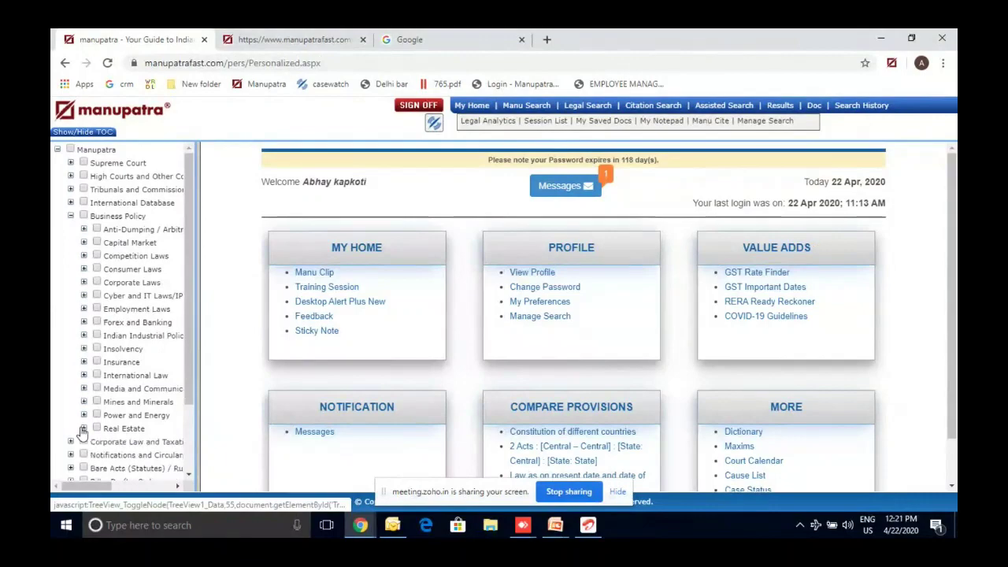
pyautogui.click(85, 348)
pyautogui.click(138, 361)
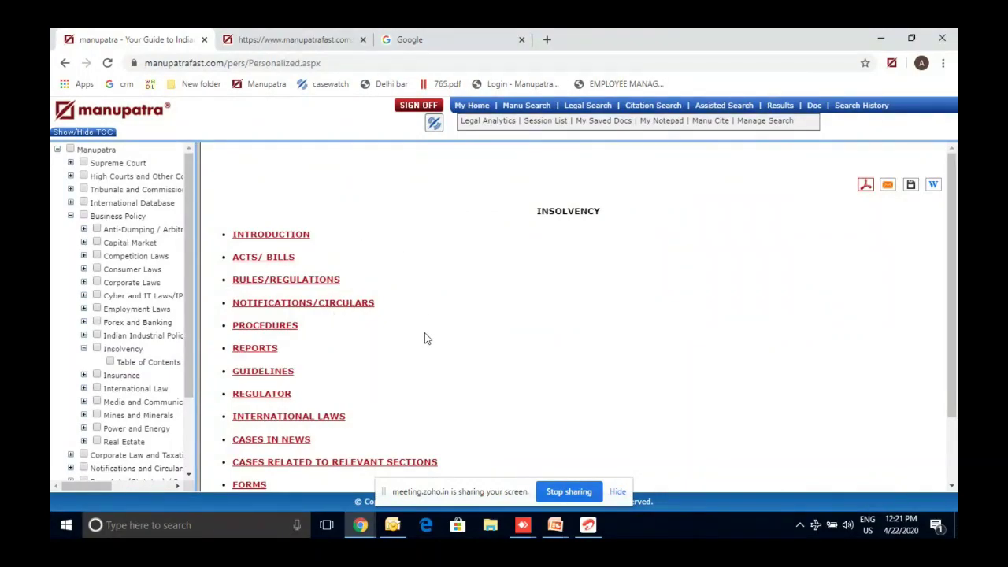
pyautogui.scroll(-1, 424, 339)
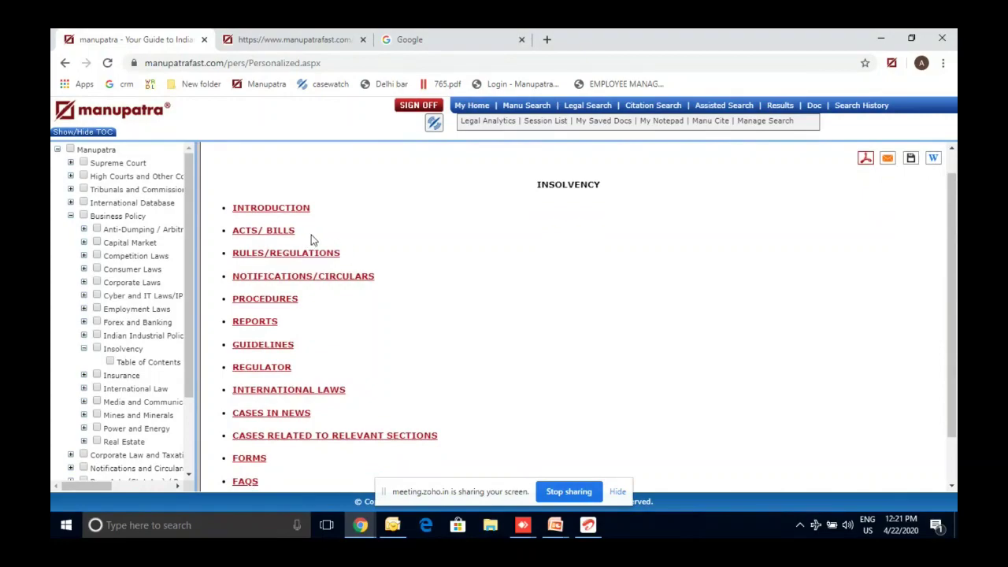
pyautogui.scroll(-1, 315, 233)
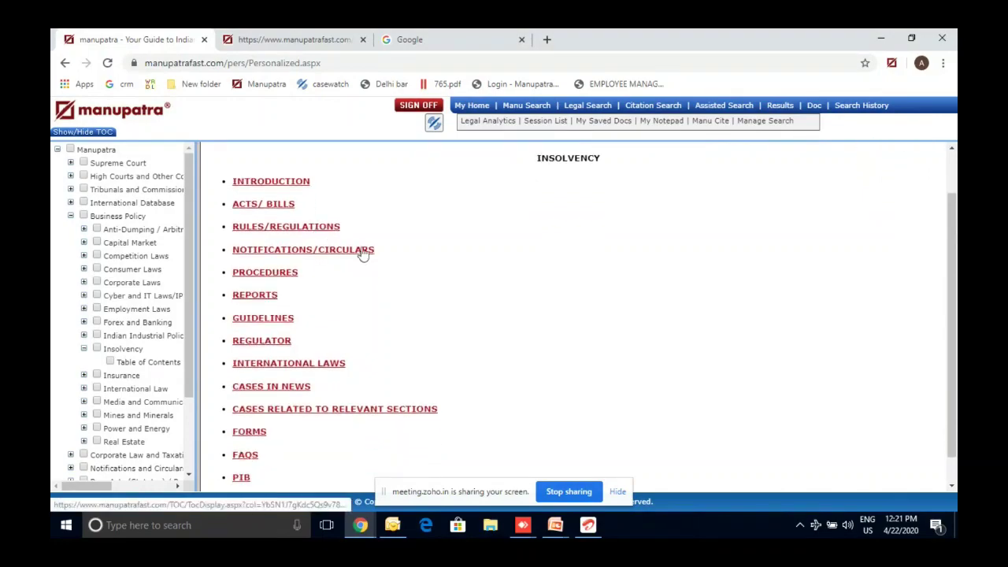
pyautogui.scroll(-1, 362, 253)
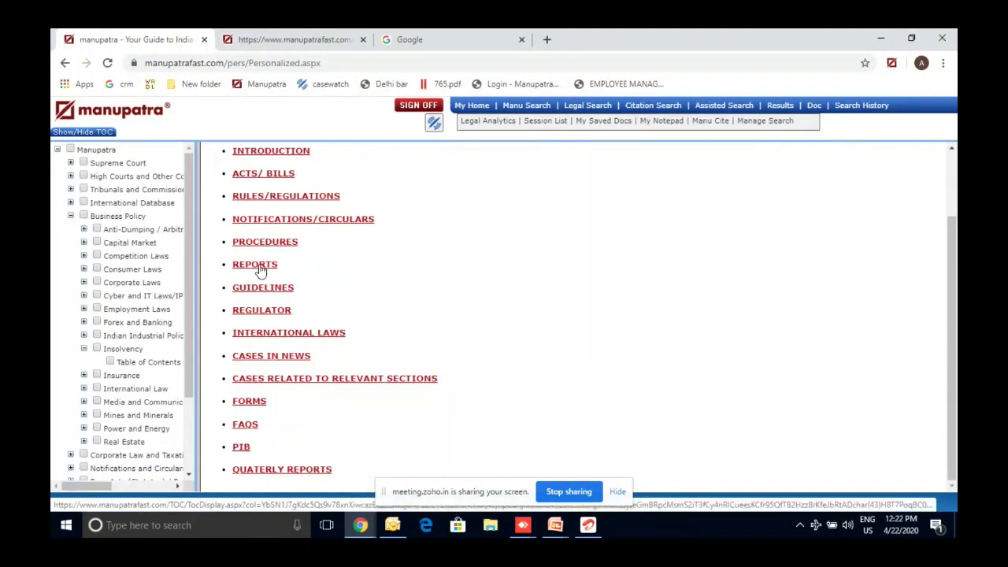
pyautogui.scroll(2, 260, 270)
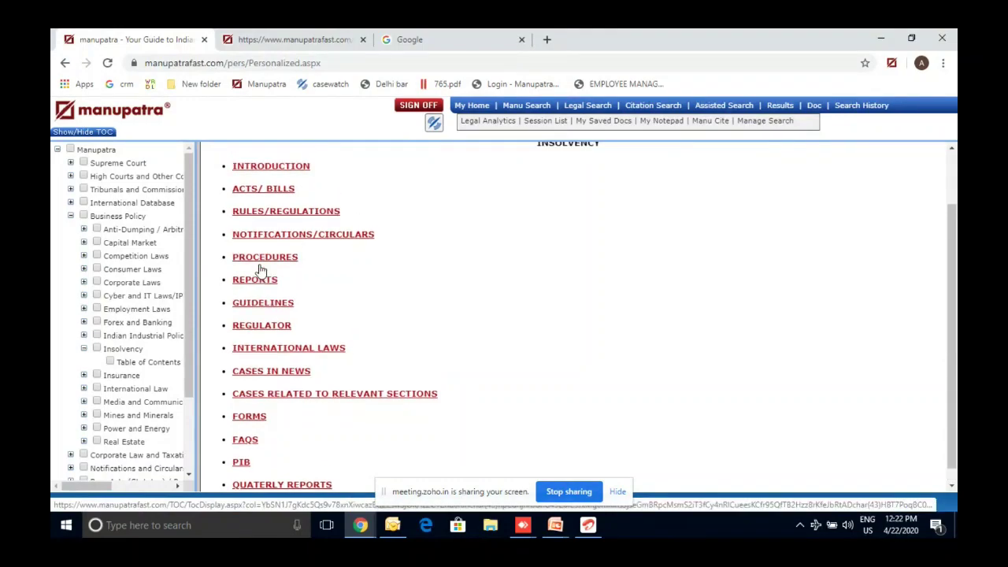
# Step: Collapse the Business Policy branch and open Manu Search
pyautogui.click(71, 217)
pyautogui.click(533, 109)
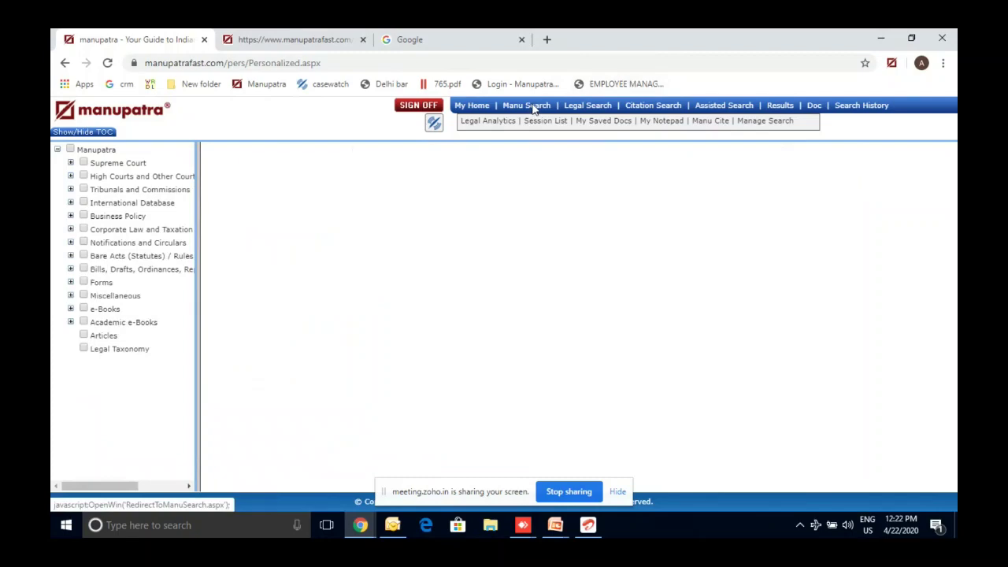
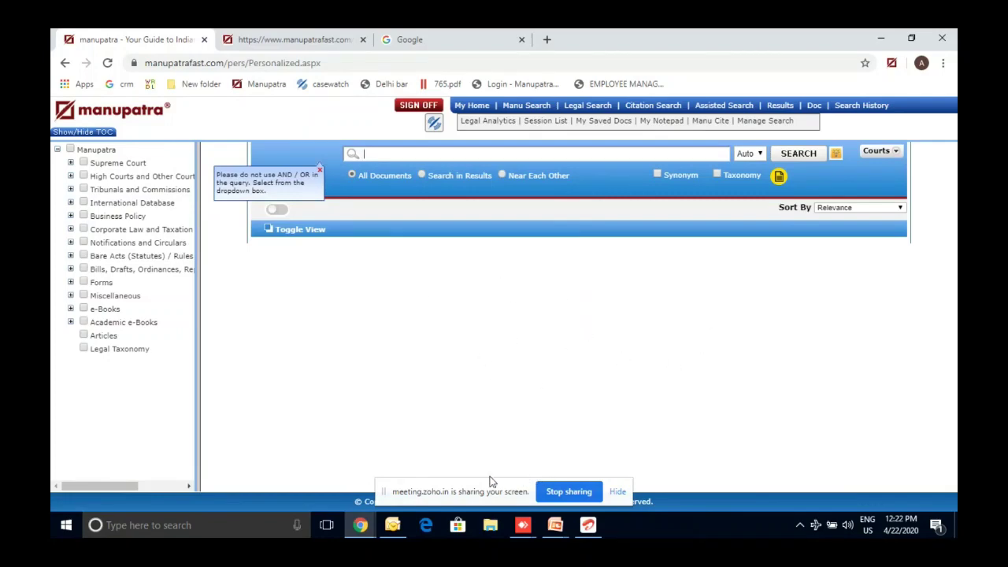
# Step: Switch to the Zoho Meeting window and read the latest attendee questions in the Q&A
pyautogui.click(364, 527)
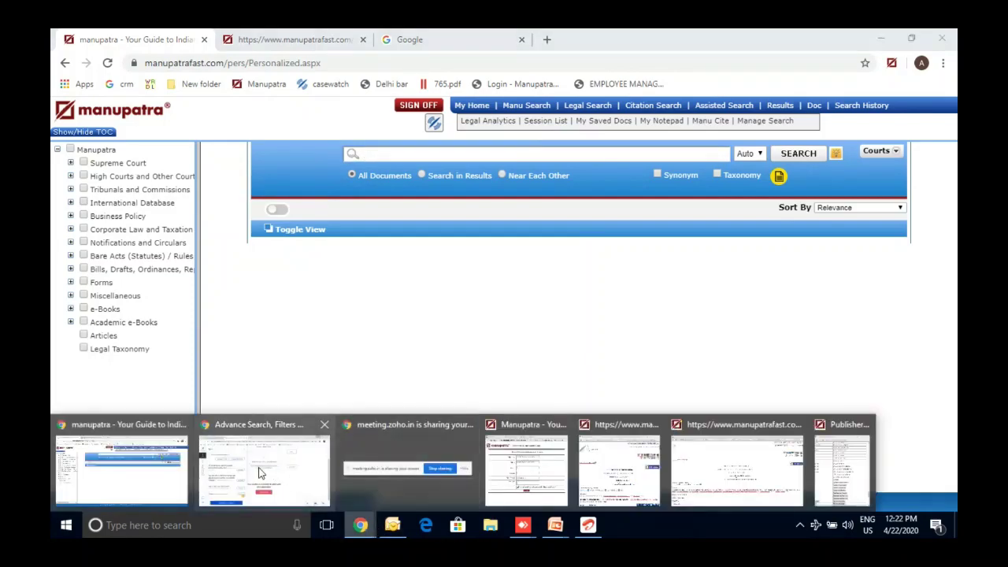
pyautogui.click(408, 473)
pyautogui.scroll(-5, 287, 378)
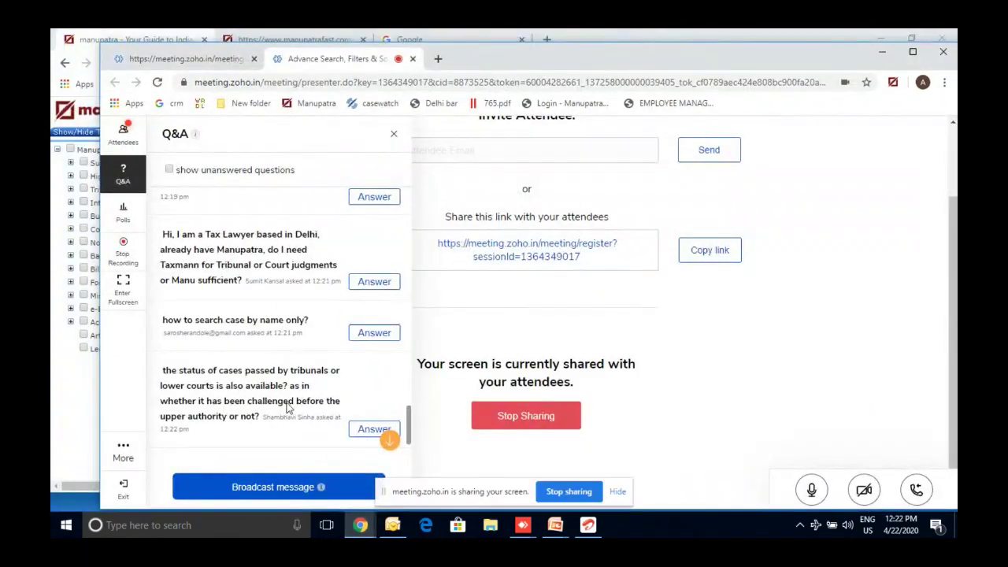
pyautogui.scroll(-2, 288, 407)
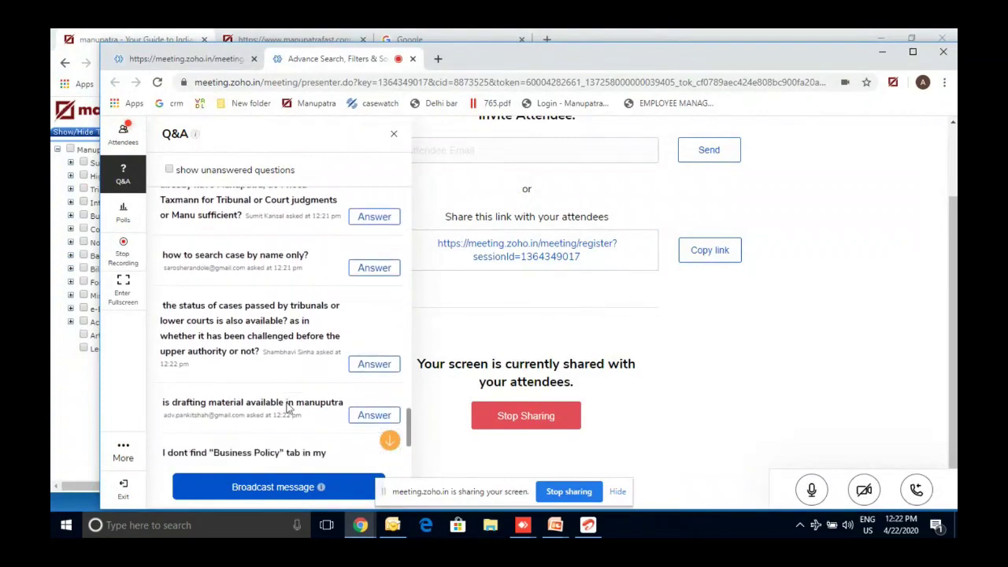
pyautogui.scroll(-1, 288, 408)
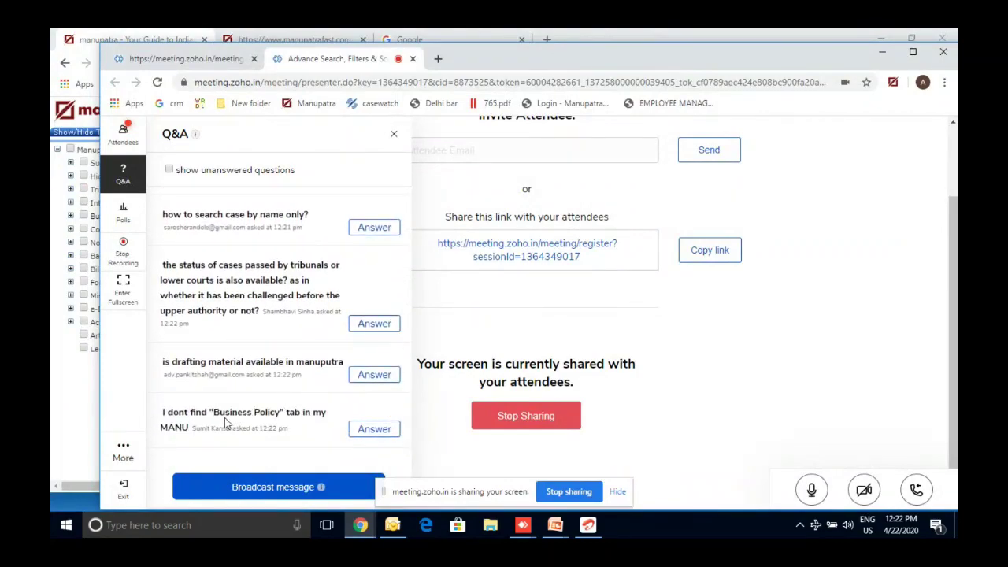
# Step: Switch back to Manupatra and reopen the Insolvency table of contents under Business Policy
pyautogui.click(89, 419)
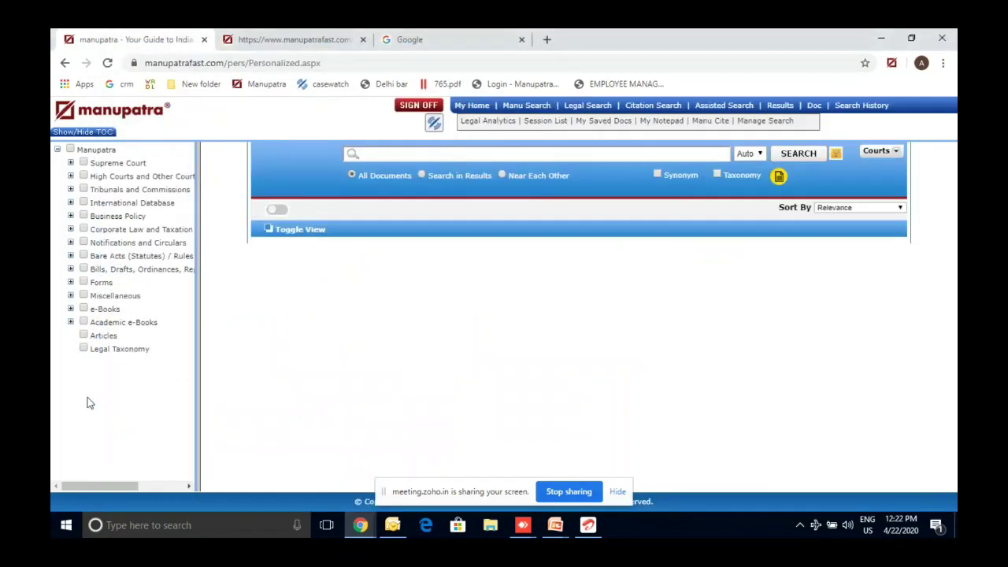
pyautogui.click(71, 216)
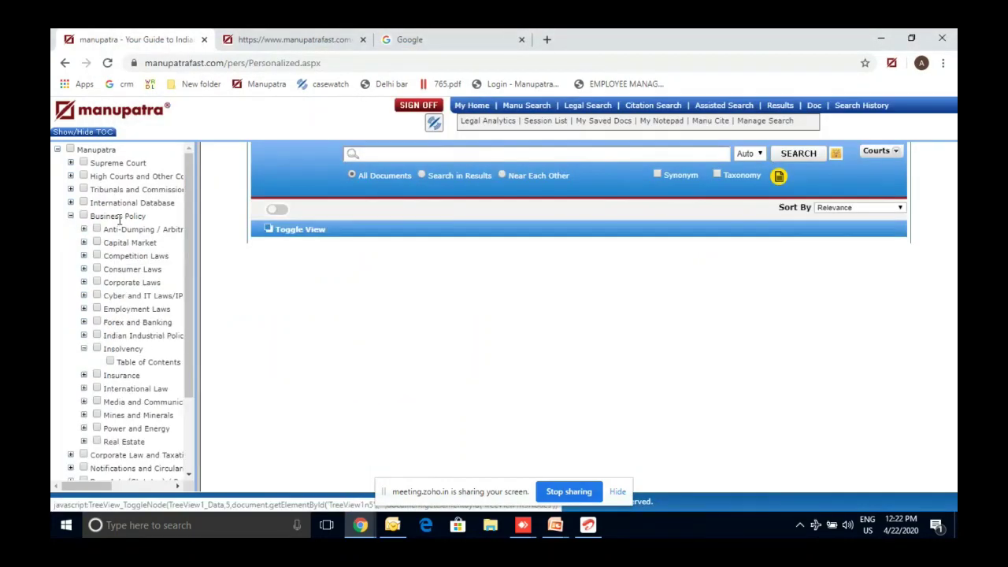
pyautogui.click(85, 351)
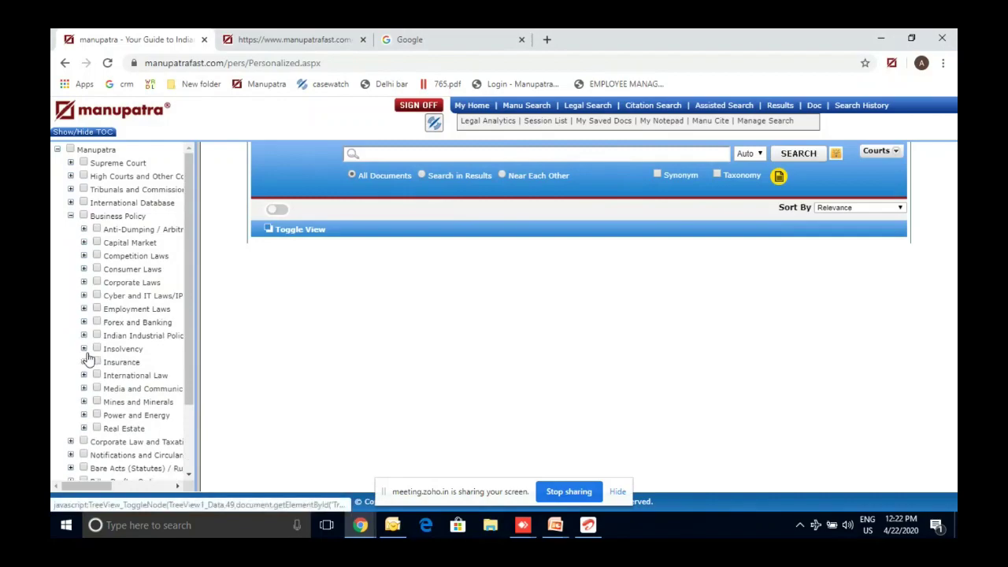
pyautogui.click(85, 350)
pyautogui.click(132, 363)
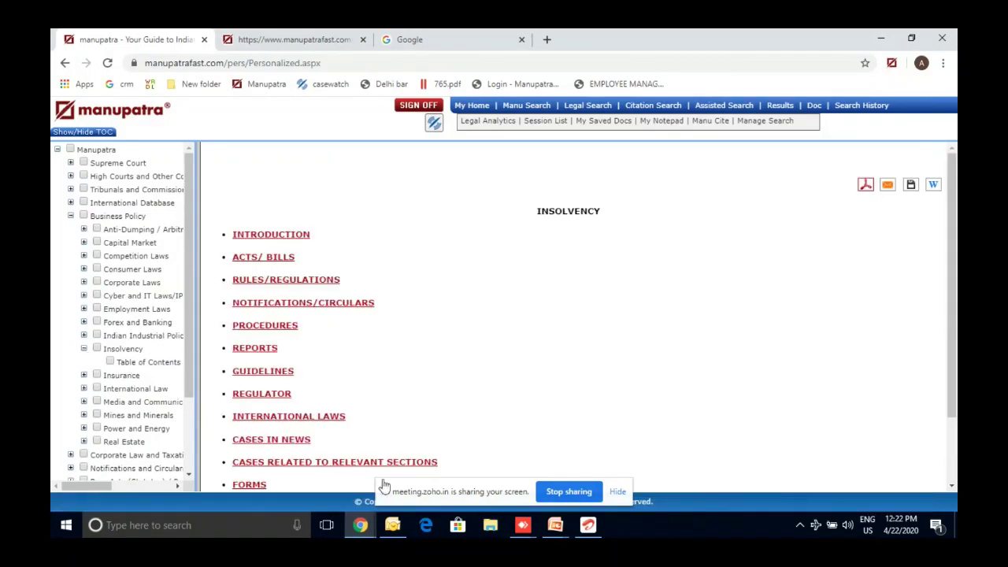
# Step: Return to the Zoho Meeting Q&A, open an answer box for the question about appeal status, and read the neighbouring questions
pyautogui.moveTo(360, 525)
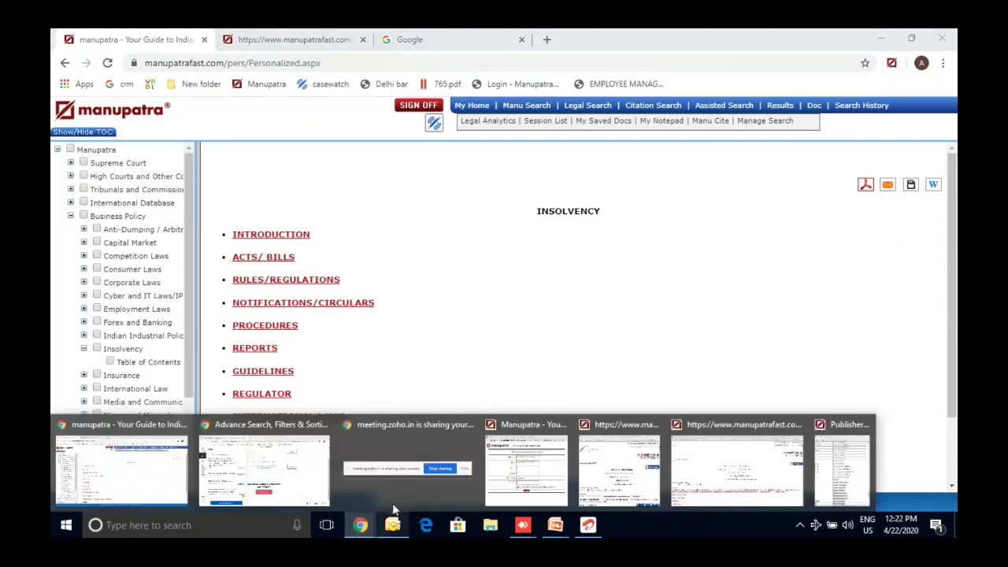
pyautogui.click(254, 471)
pyautogui.click(374, 431)
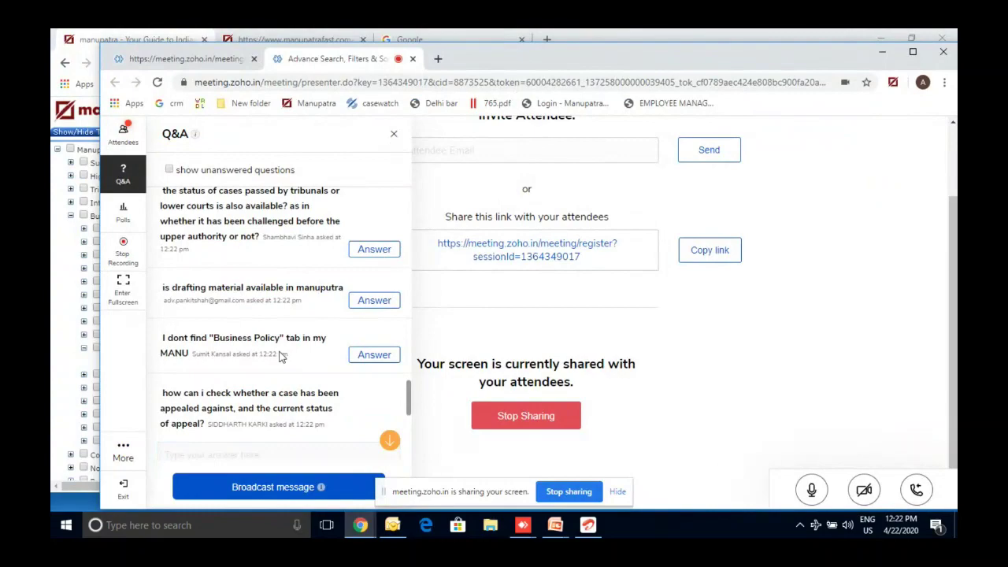
pyautogui.scroll(2, 279, 356)
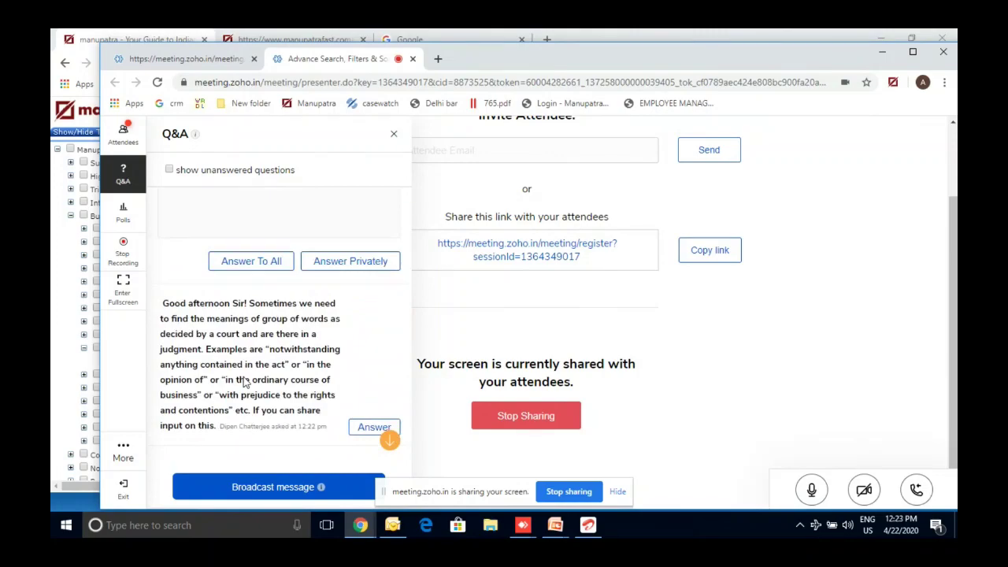
pyautogui.scroll(-1, 244, 381)
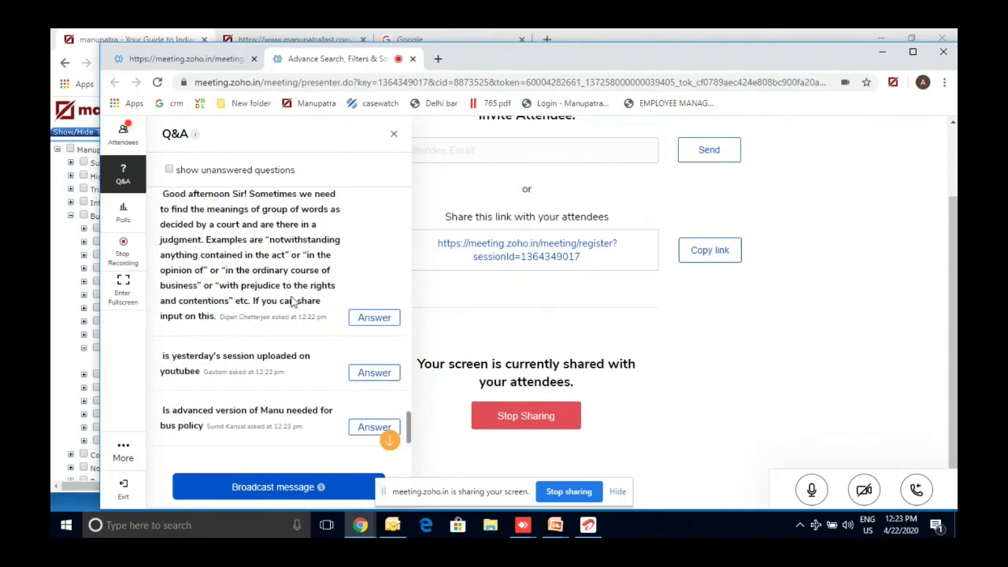
pyautogui.scroll(2, 292, 303)
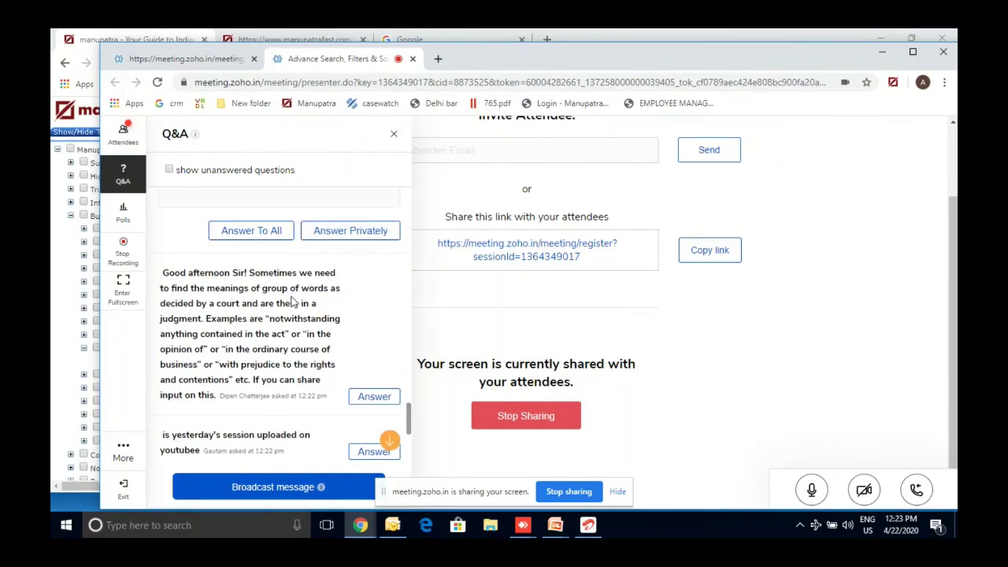
# Step: Highlight the phrase "notwithstanding anything contained in the act" in the question about meanings of word groups
pyautogui.moveTo(290, 289); pyautogui.dragTo(272, 318)
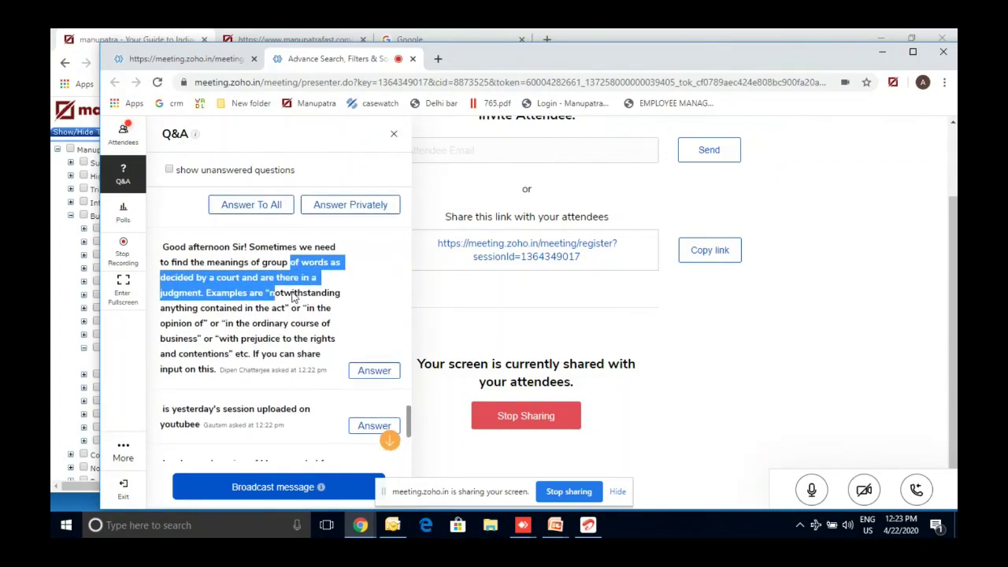
pyautogui.doubleClick(303, 293)
pyautogui.keyDown('shift'); pyautogui.click(283, 312); pyautogui.keyUp('shift')
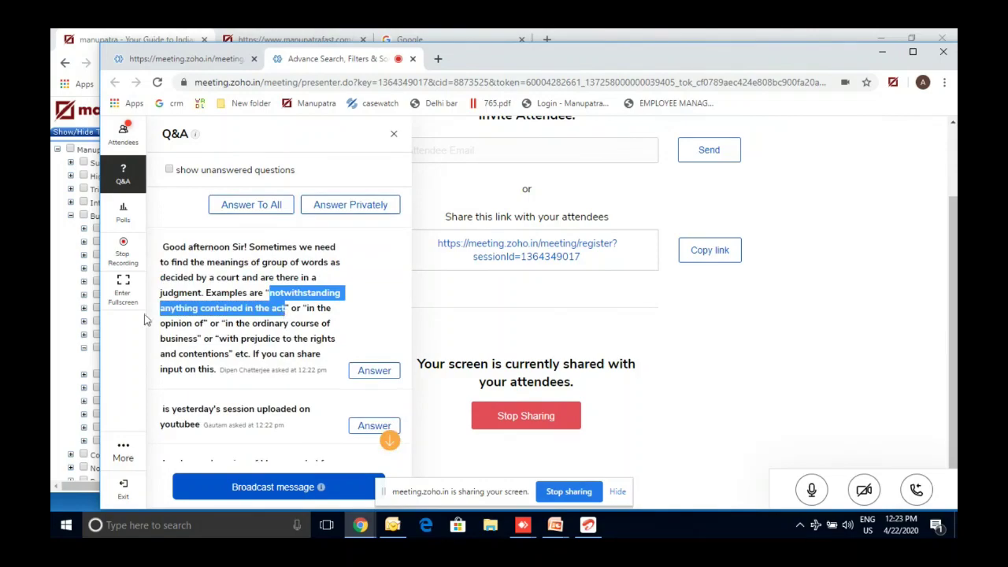
# Step: Go back to the Manupatra home page and open the list of law dictionaries
pyautogui.click(70, 227)
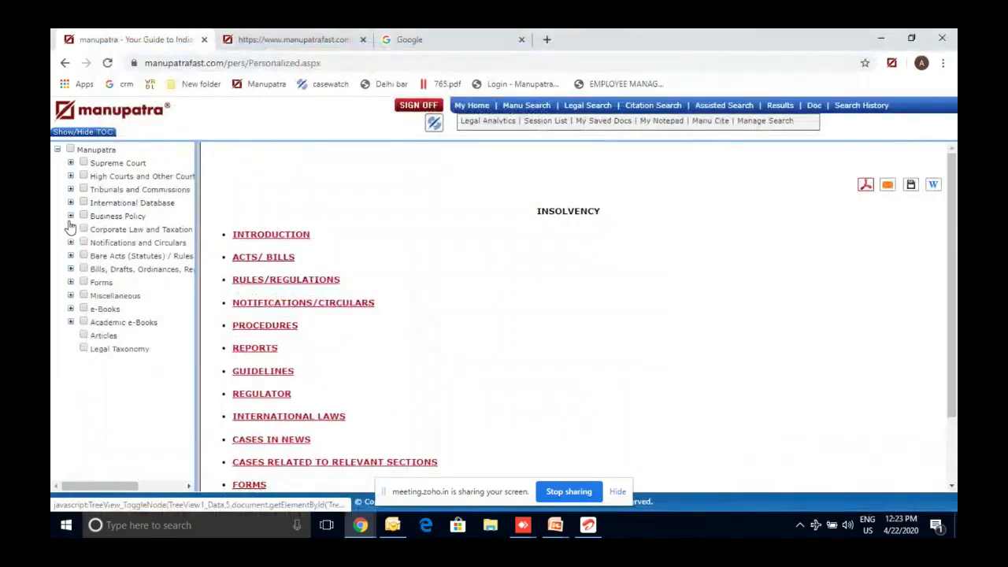
pyautogui.click(476, 107)
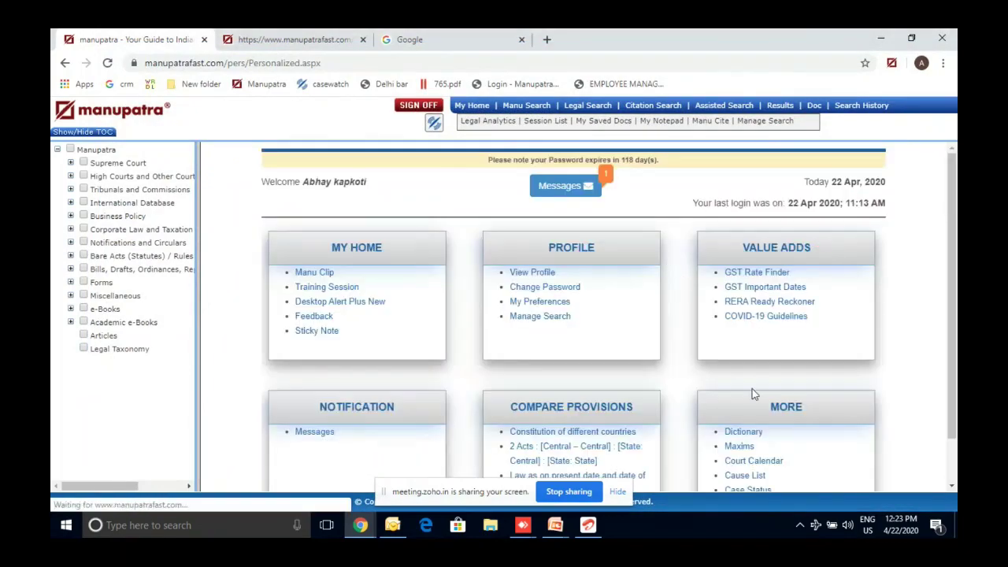
pyautogui.click(742, 436)
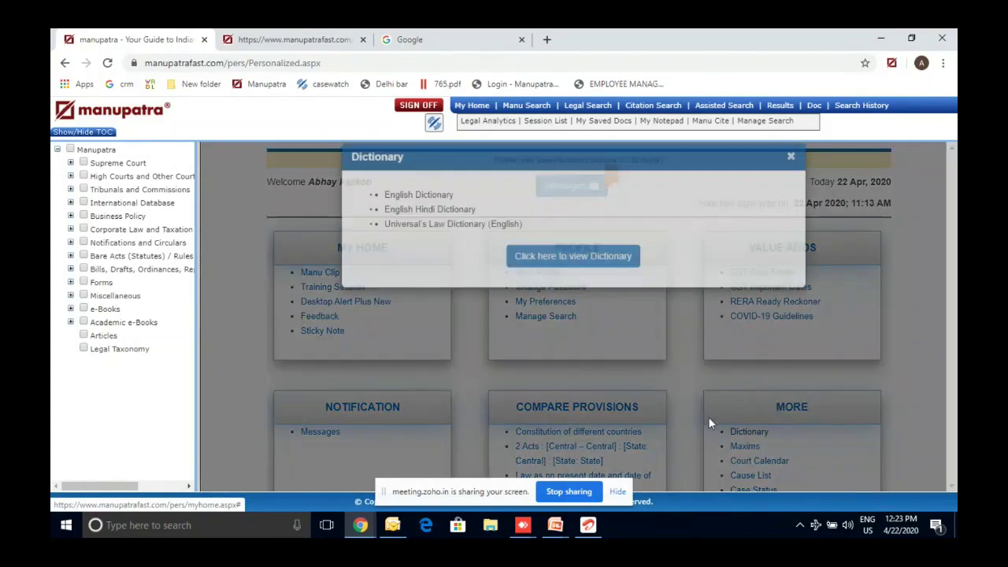
pyautogui.click(572, 277)
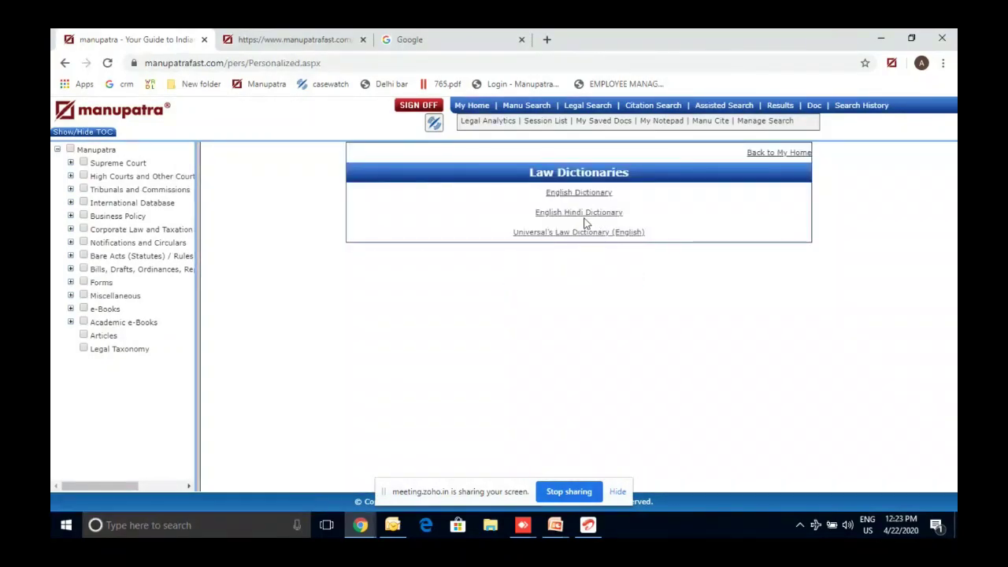
# Step: Run a Manu Search for "notwithstanding anything contained in the act" across all documents
pyautogui.click(525, 108)
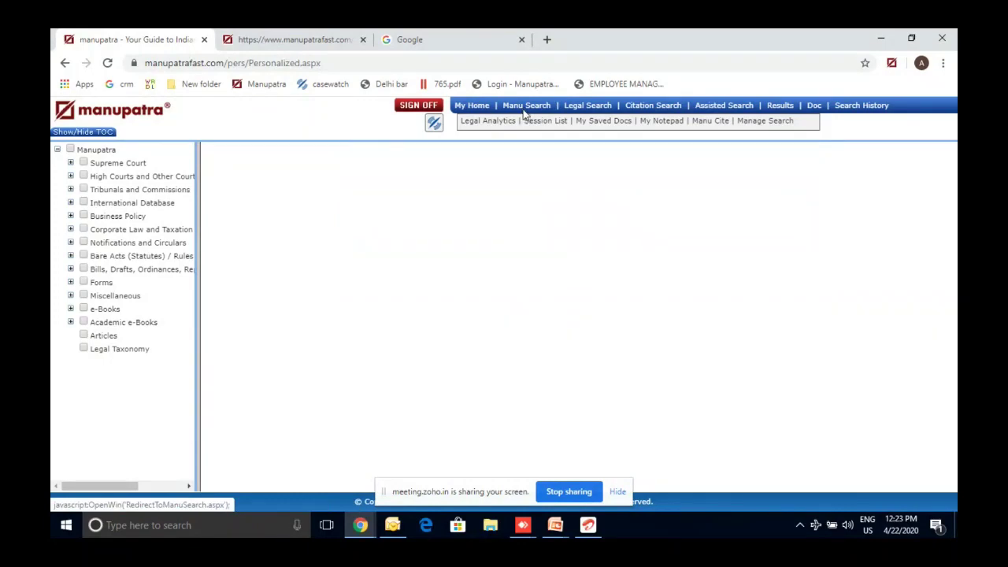
pyautogui.click(468, 154)
pyautogui.write('notwithstanding anything contained in the act')
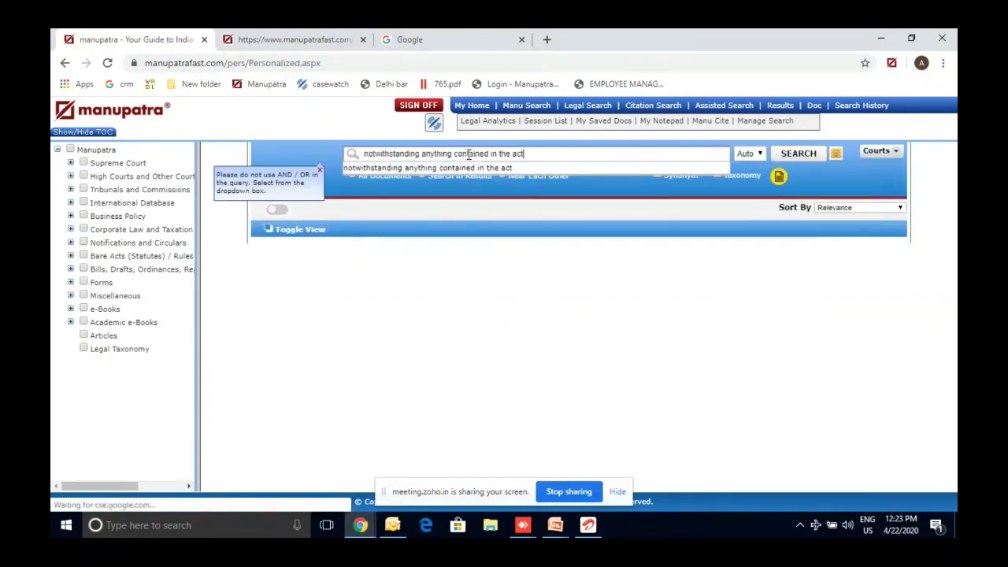
pyautogui.click(788, 155)
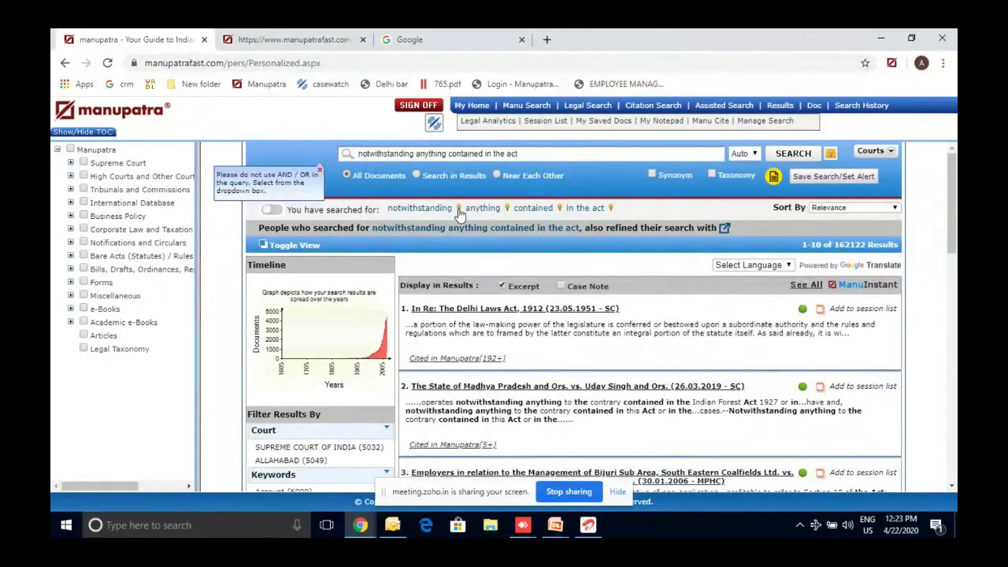
pyautogui.moveTo(460, 212)
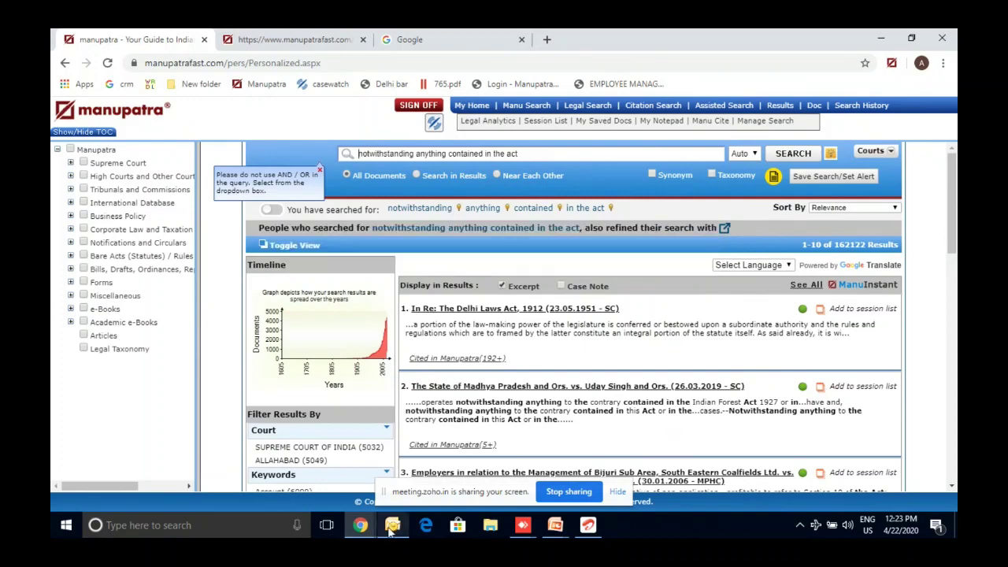
# Step: Return to the Zoho Meeting Q&A and read the questions around the appeal status and drafting material ones
pyautogui.click(360, 525)
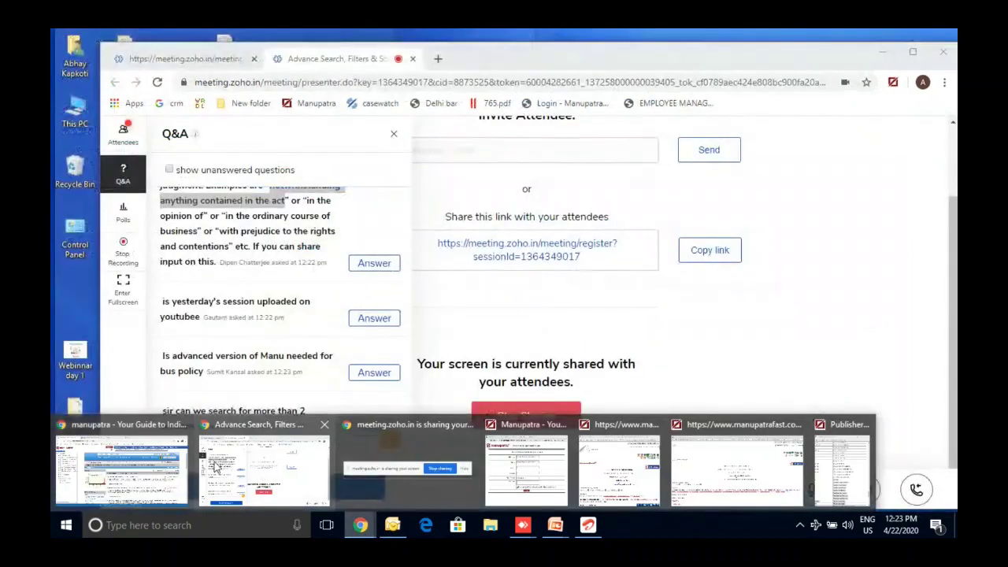
pyautogui.click(260, 473)
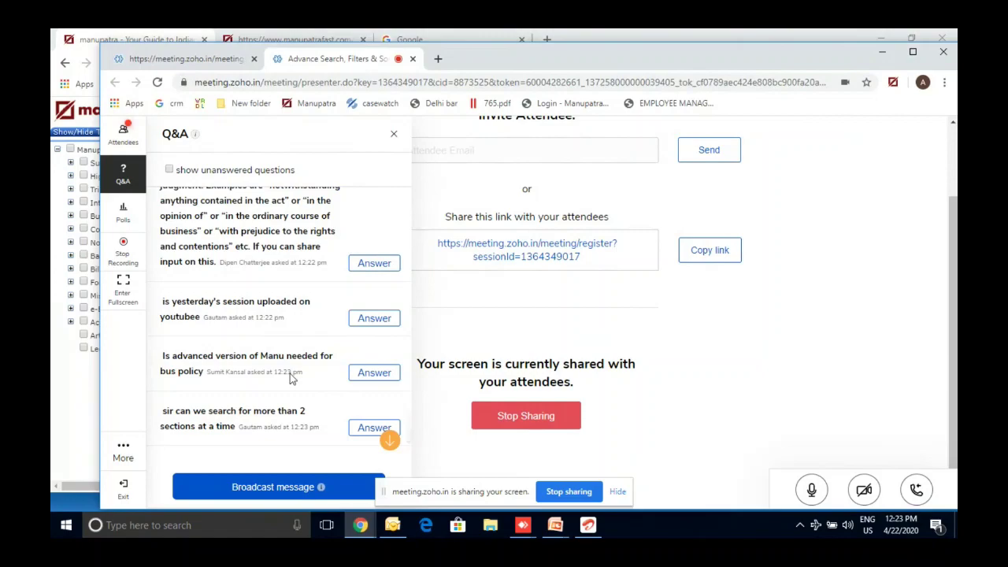
pyautogui.scroll(1, 290, 379)
pyautogui.scroll(5, 290, 378)
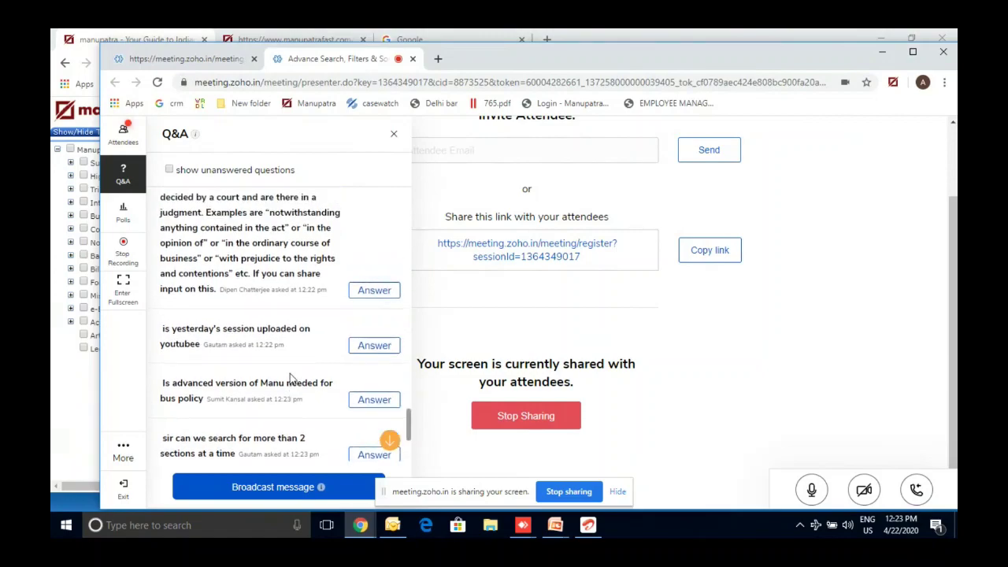
pyautogui.scroll(2, 290, 380)
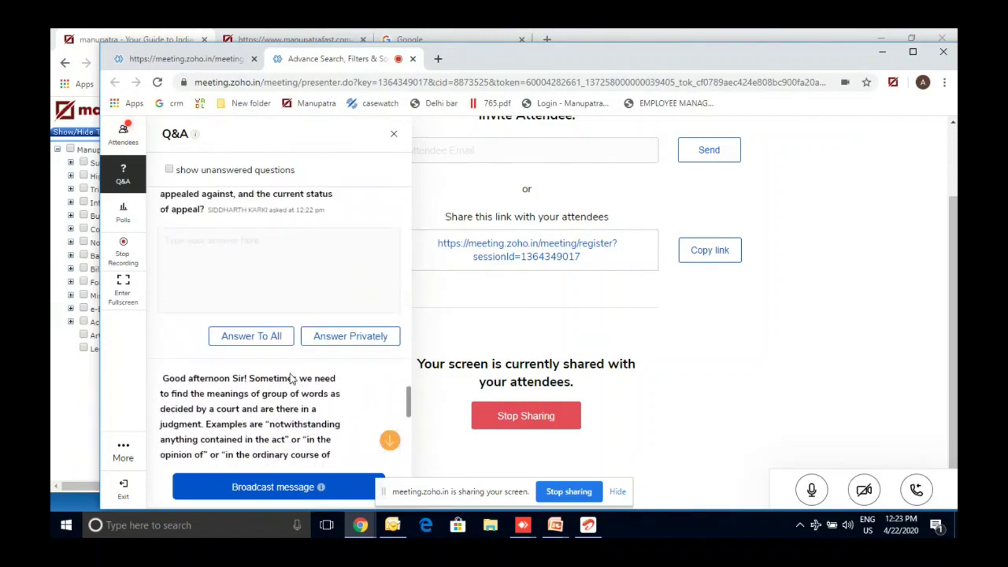
pyautogui.scroll(-9, 290, 380)
pyautogui.scroll(8, 290, 380)
pyautogui.scroll(8, 290, 378)
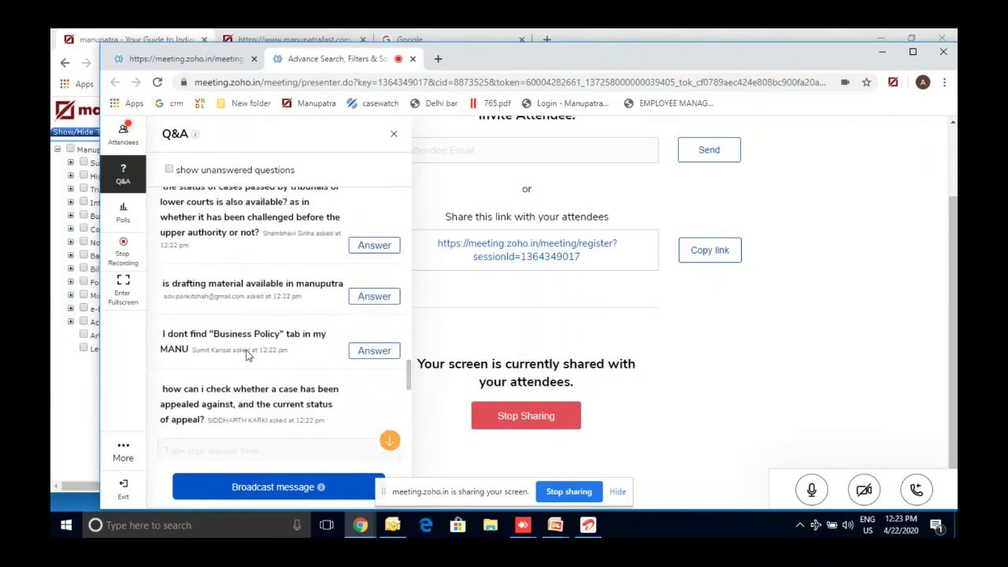
pyautogui.scroll(3, 246, 355)
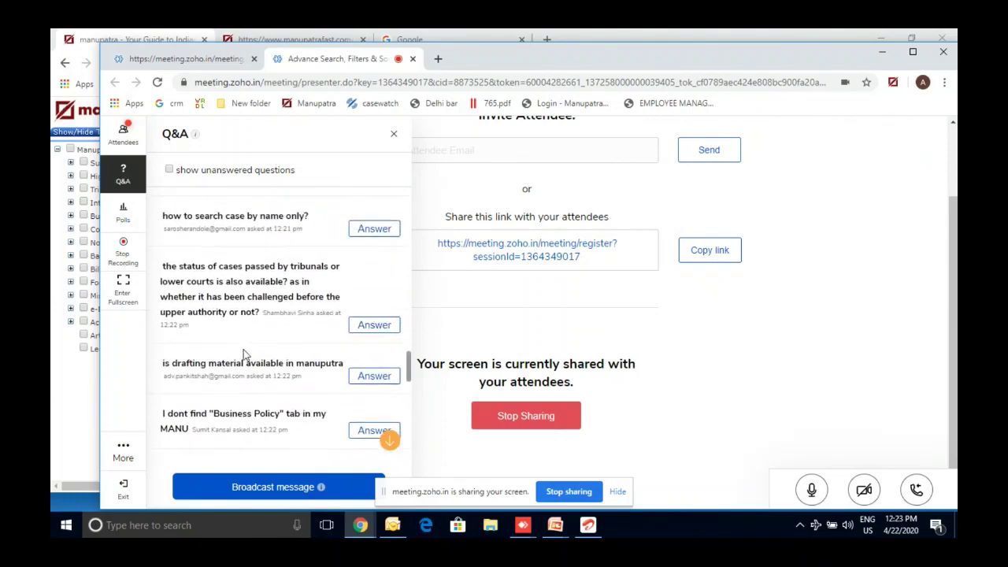
# Step: Switch to Manupatra and open the Draft Agreements and Deeds table of contents under Bills, Drafts, Ordinances
pyautogui.click(66, 374)
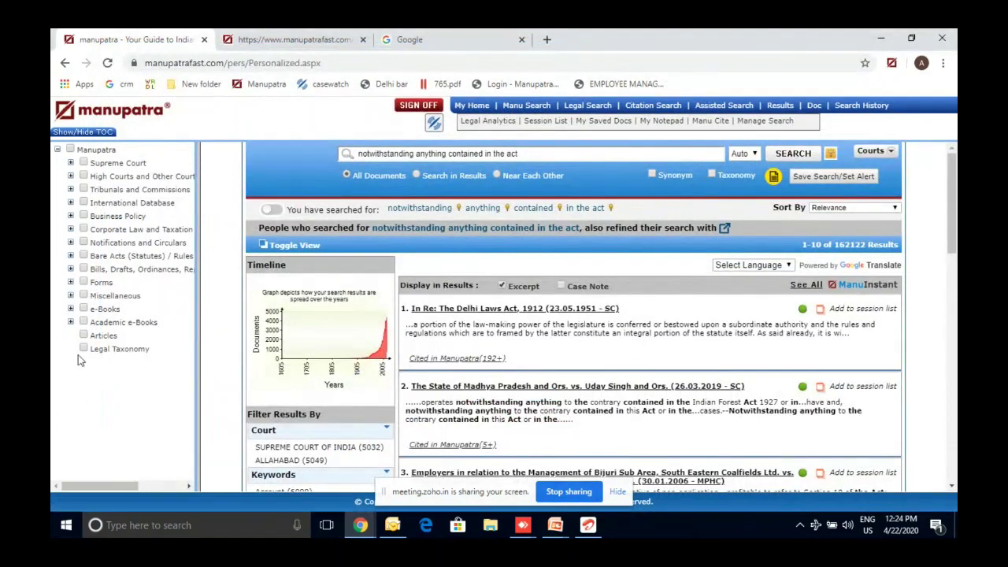
pyautogui.click(71, 270)
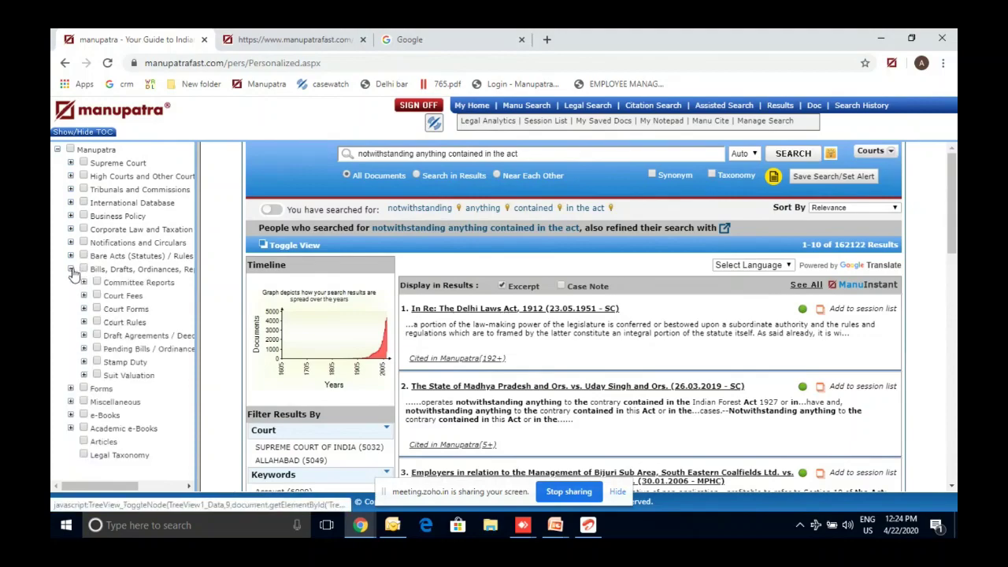
pyautogui.click(84, 335)
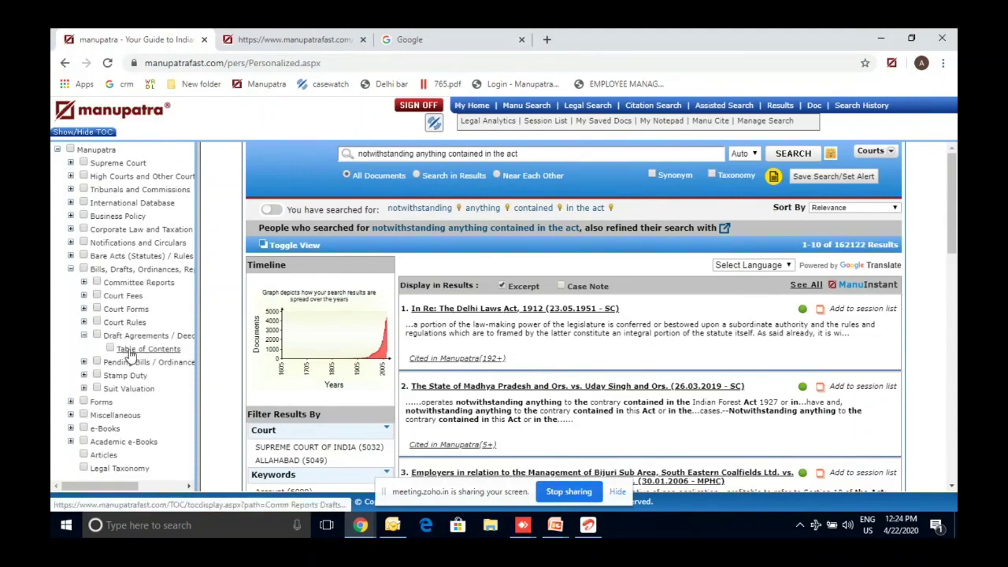
pyautogui.click(129, 354)
pyautogui.scroll(-1, 404, 344)
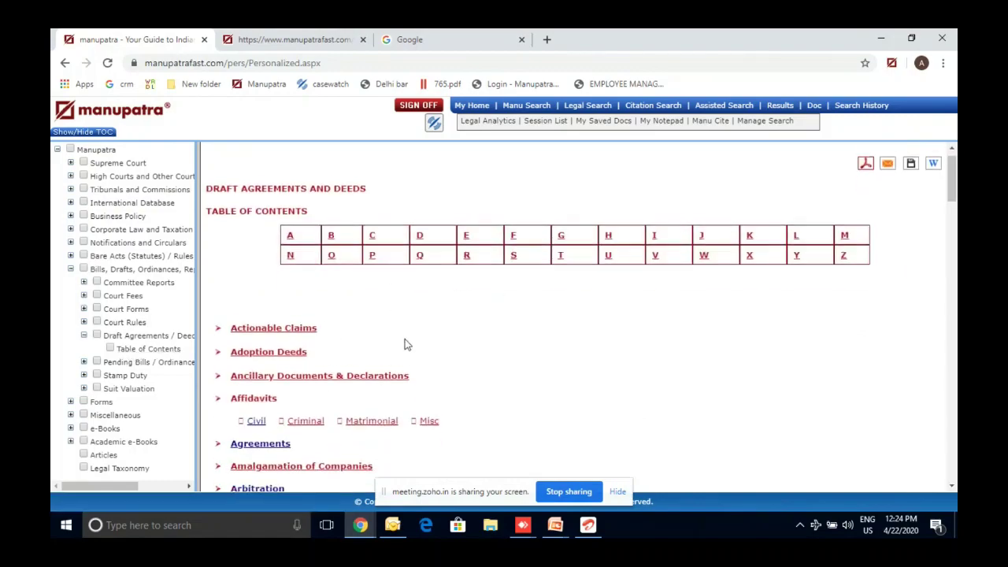
pyautogui.scroll(-5, 404, 344)
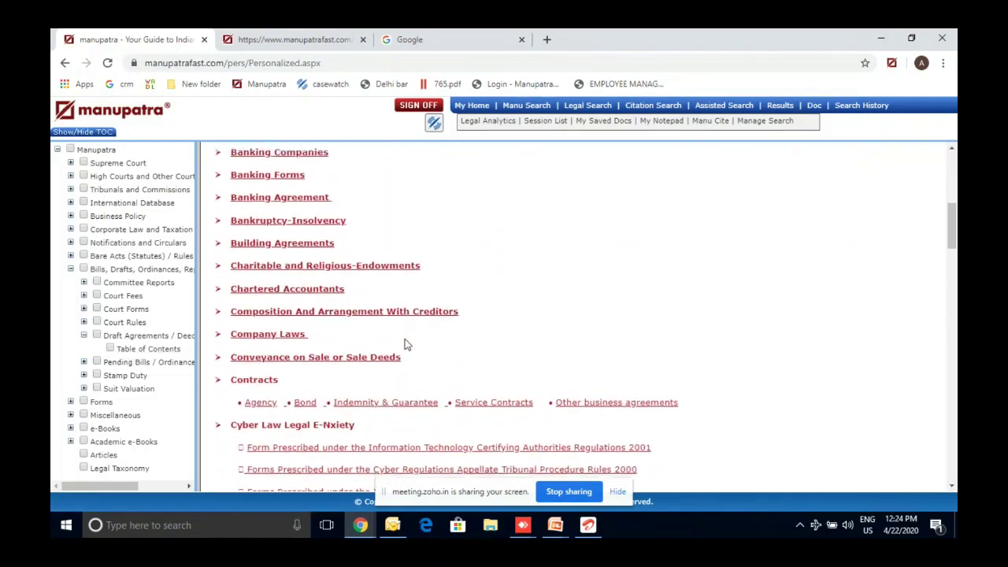
pyautogui.scroll(-1, 405, 342)
# Step: Go back to the Zoho Meeting Q&A and read the earlier questions about case name search, Taxmann, and results and doc
pyautogui.click(361, 528)
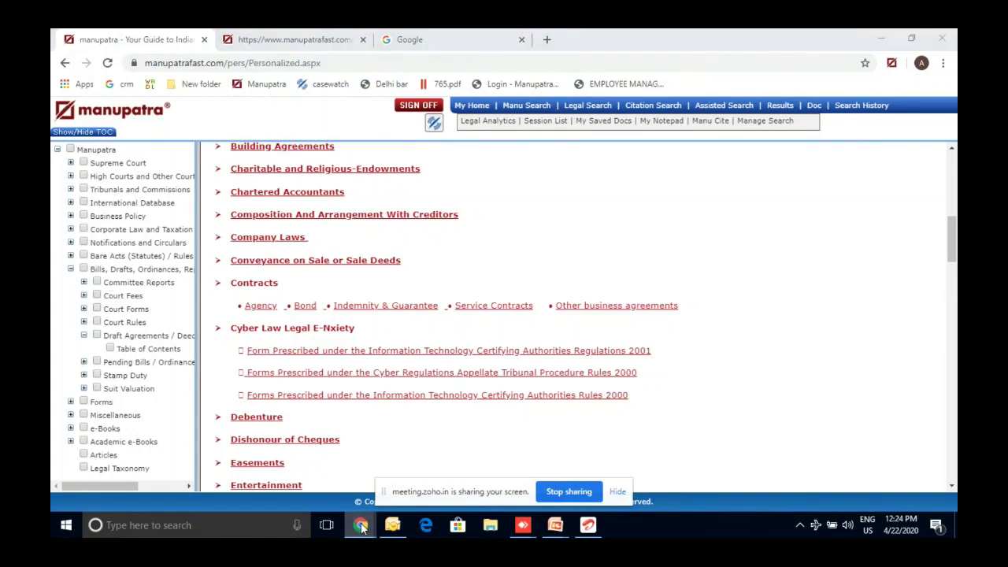
pyautogui.click(286, 465)
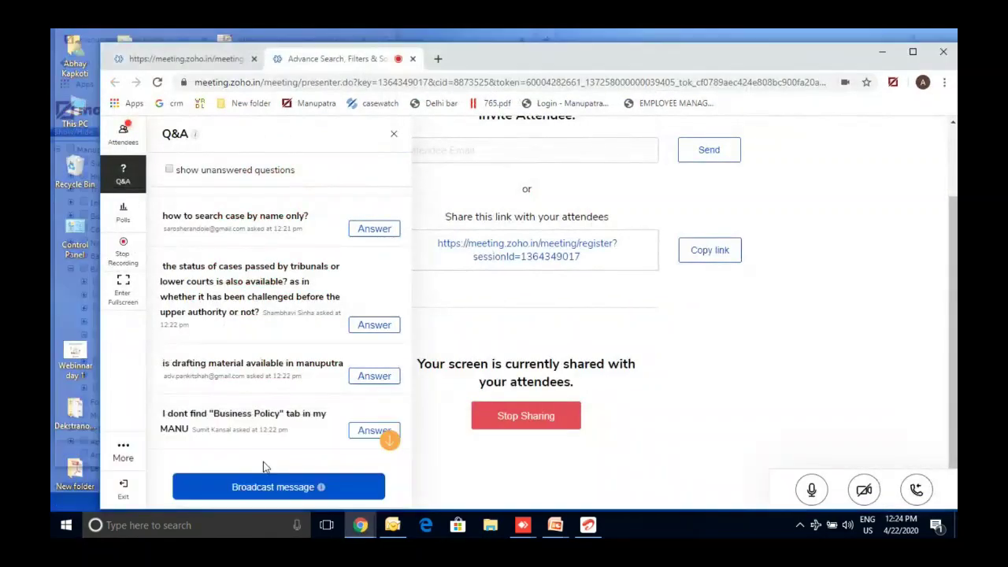
pyautogui.scroll(-5, 264, 315)
pyautogui.scroll(1, 264, 315)
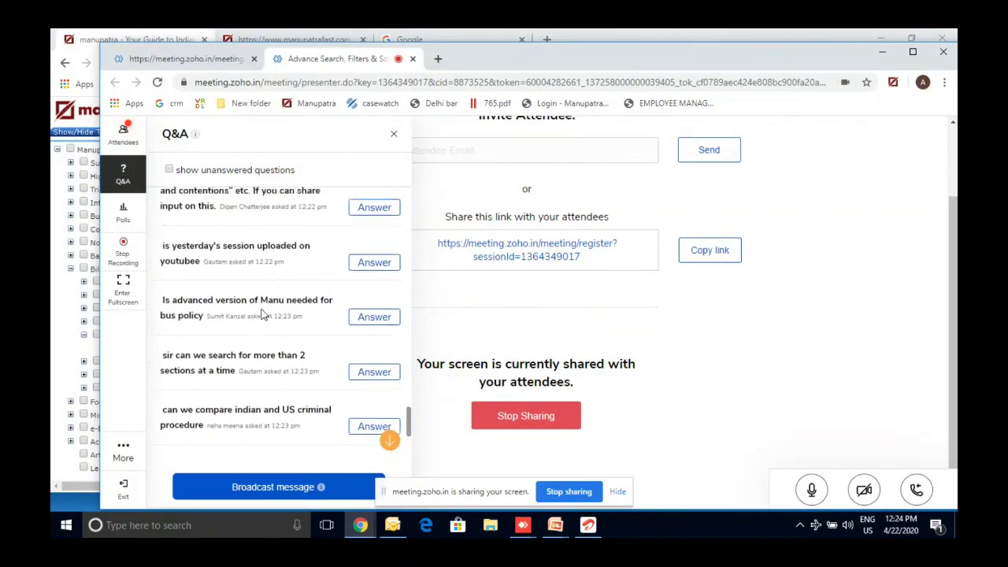
pyautogui.scroll(3, 264, 315)
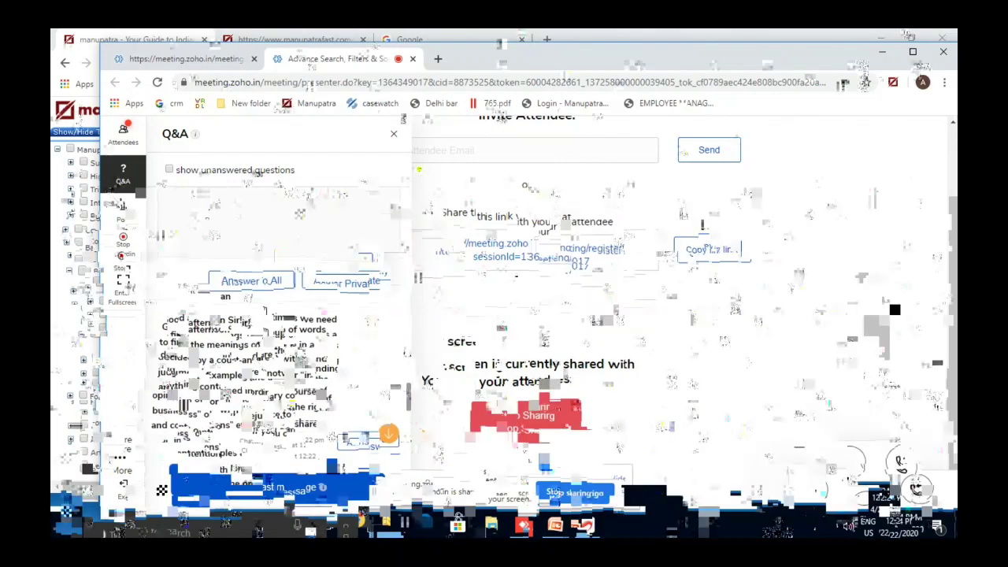
pyautogui.scroll(-3, 264, 314)
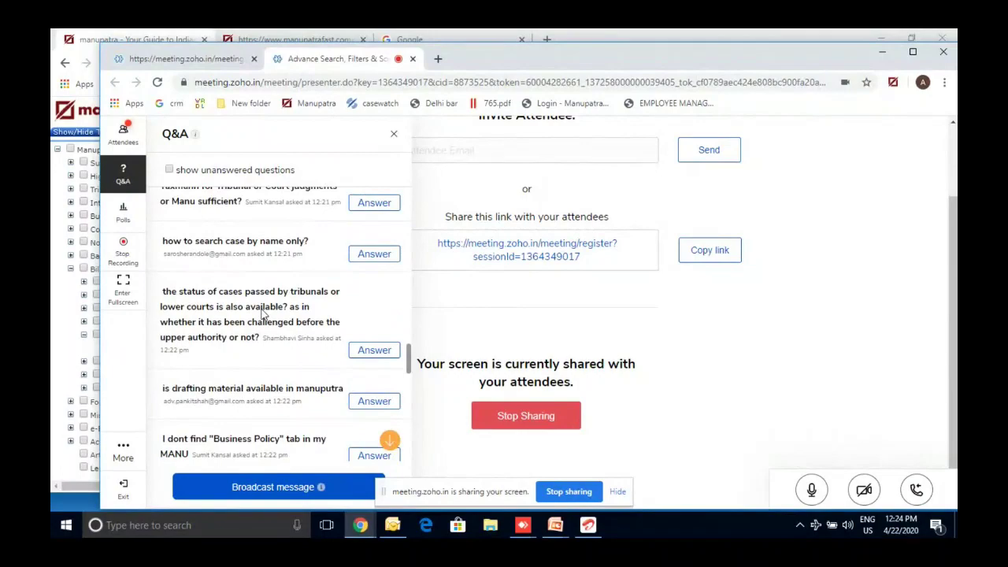
pyautogui.scroll(1, 260, 314)
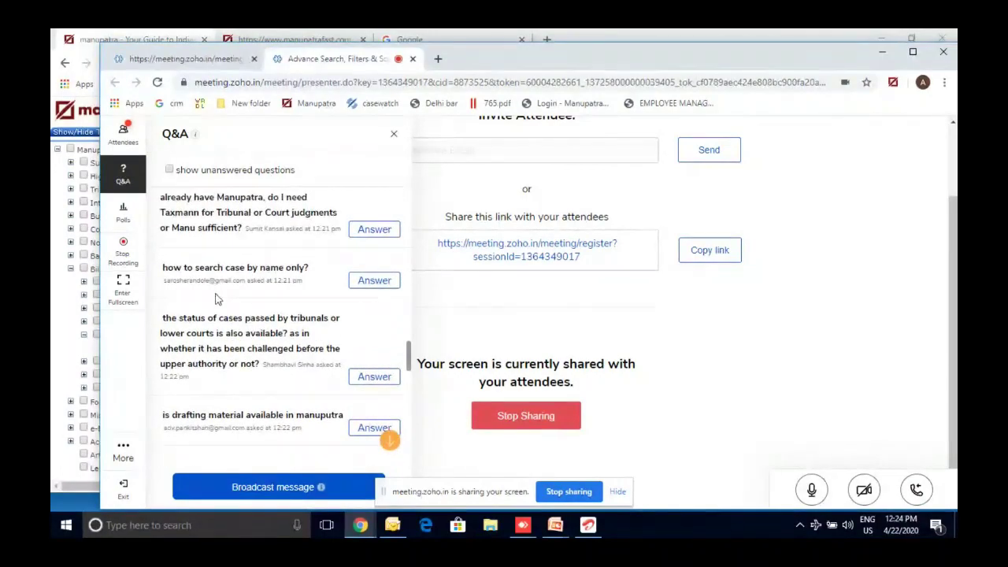
pyautogui.scroll(2, 218, 299)
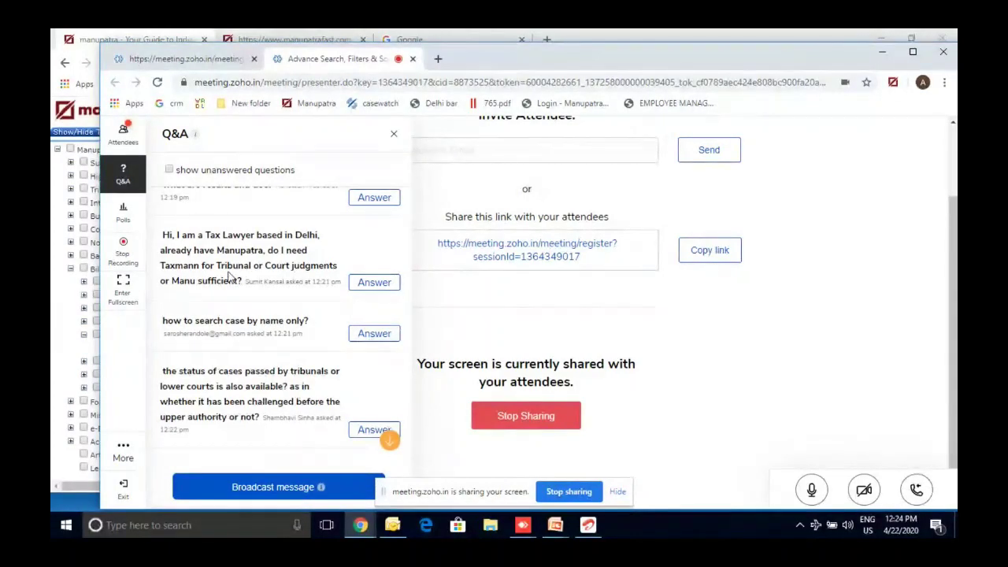
pyautogui.scroll(1, 229, 276)
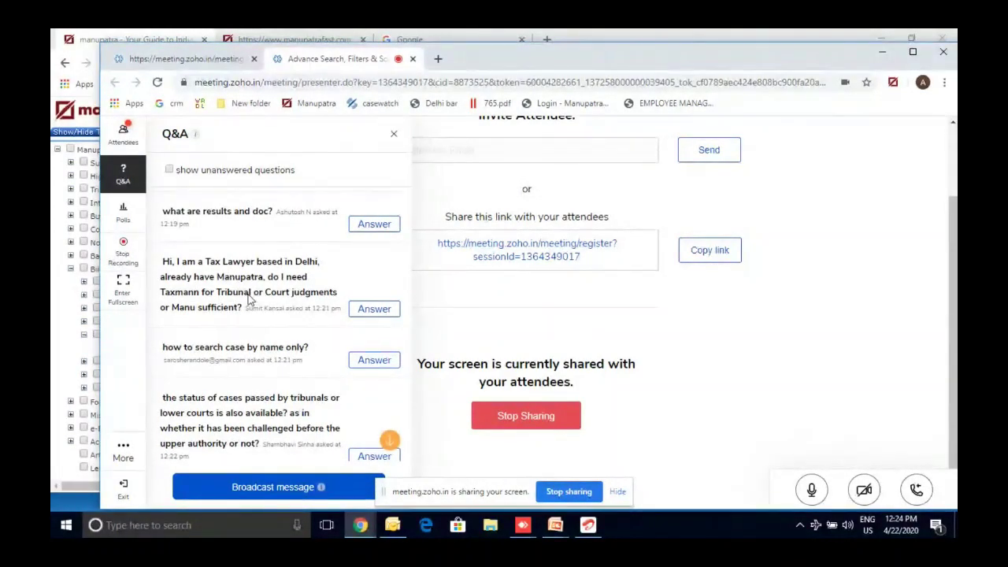
pyautogui.scroll(1, 249, 297)
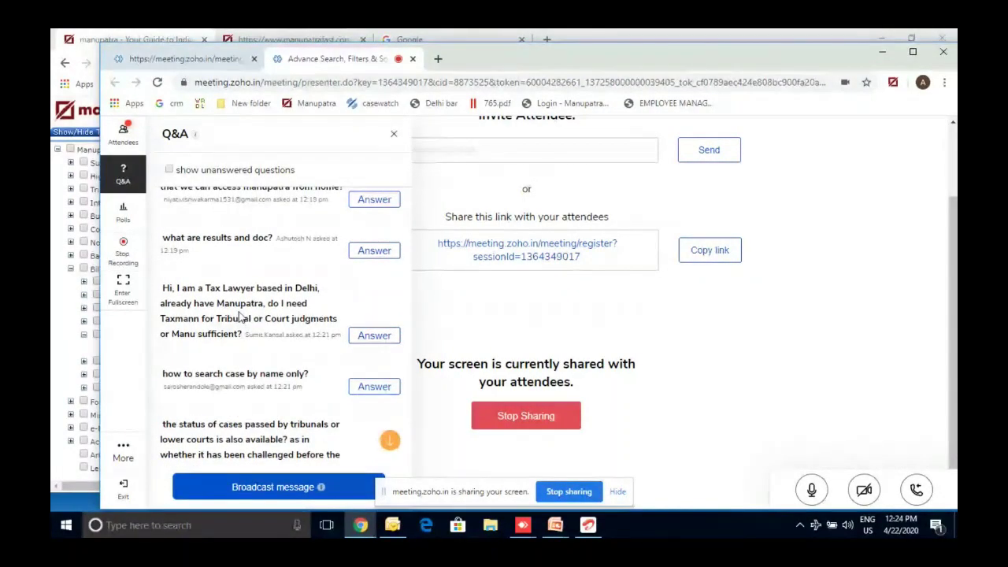
pyautogui.scroll(3, 240, 315)
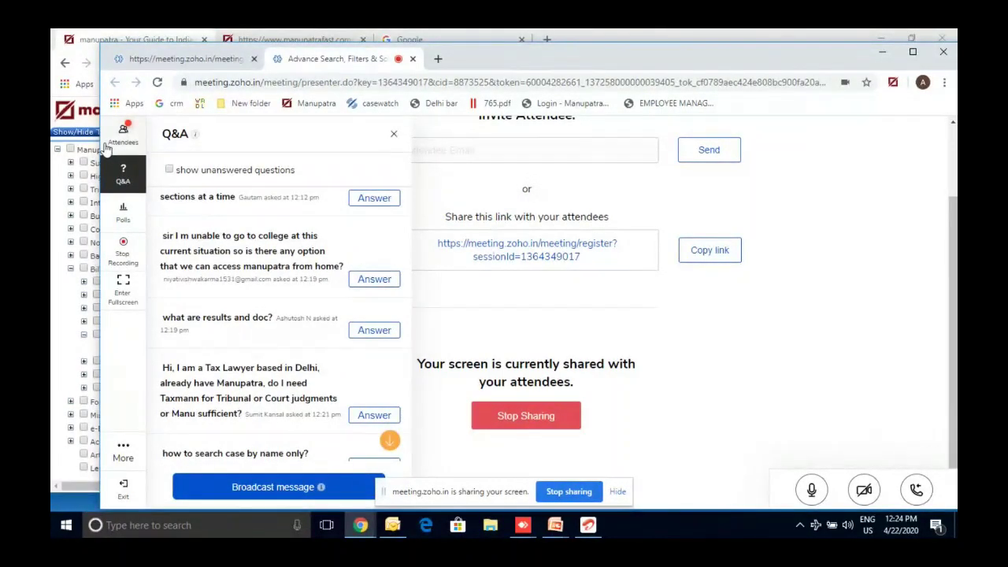
# Step: Reopen the last search results in Manupatra and try to open the judgment In Re: The Delhi Laws Act, 1912
pyautogui.click(76, 116)
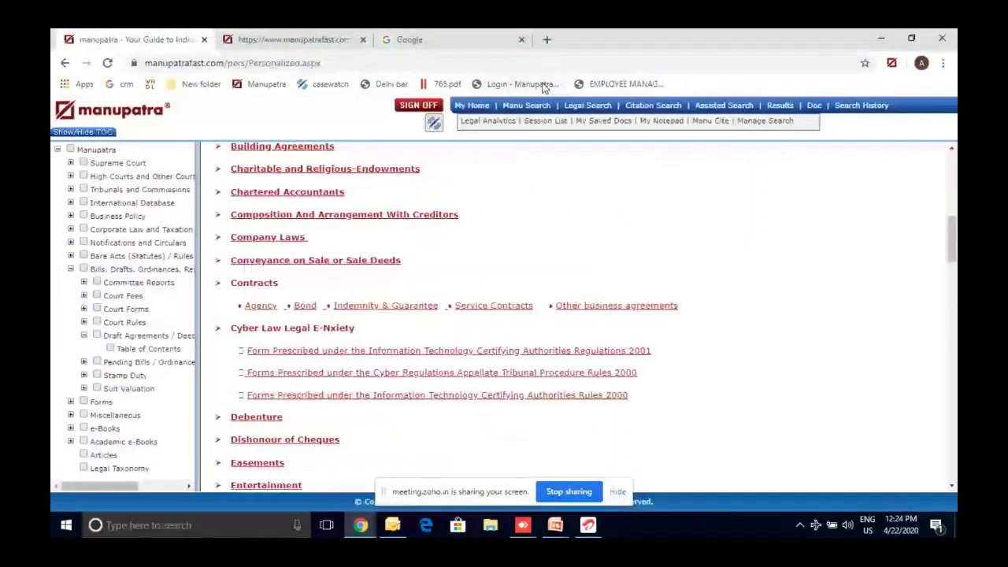
pyautogui.click(473, 106)
pyautogui.click(782, 109)
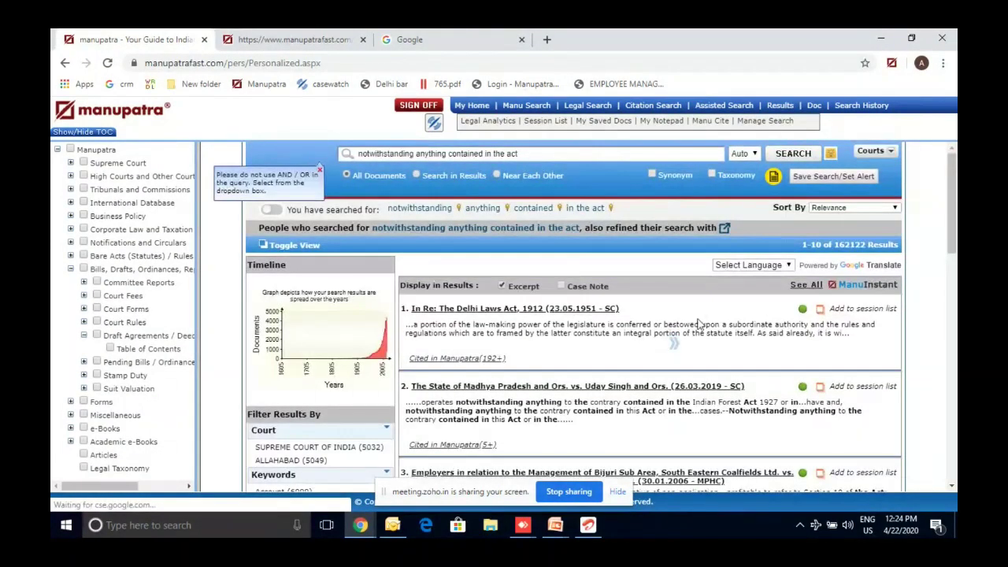
pyautogui.click(596, 311)
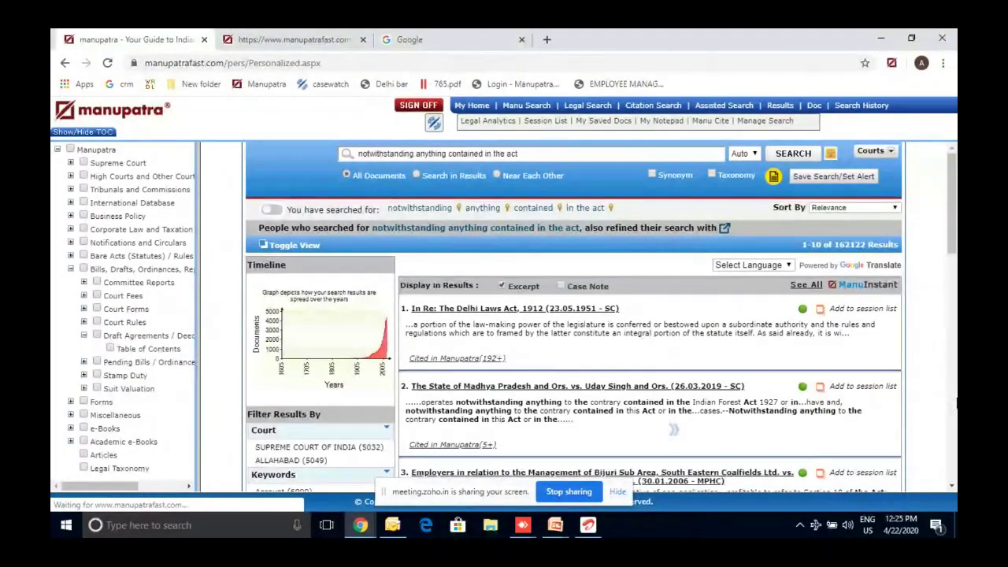
pyautogui.scroll(-4, 670, 427)
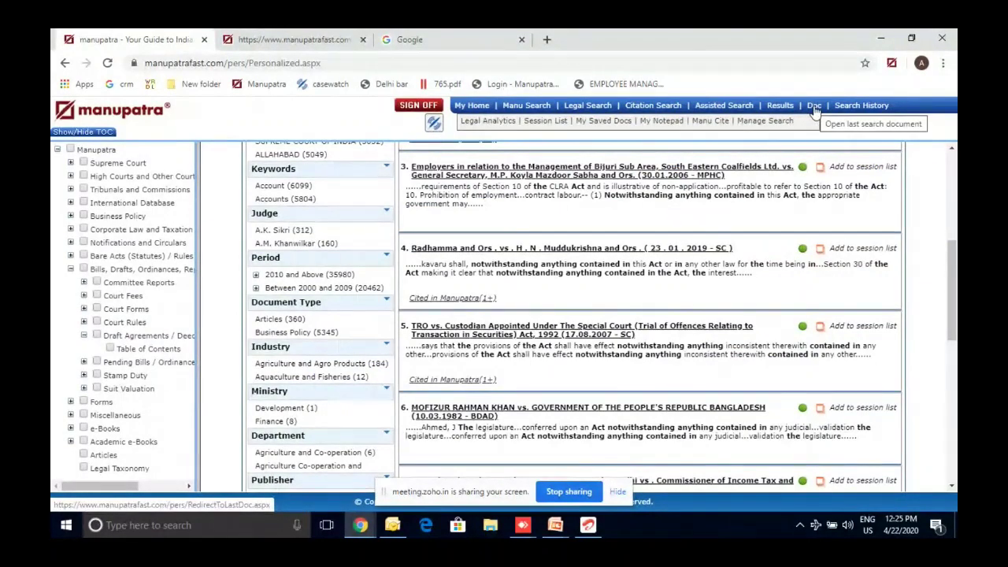
pyautogui.click(661, 122)
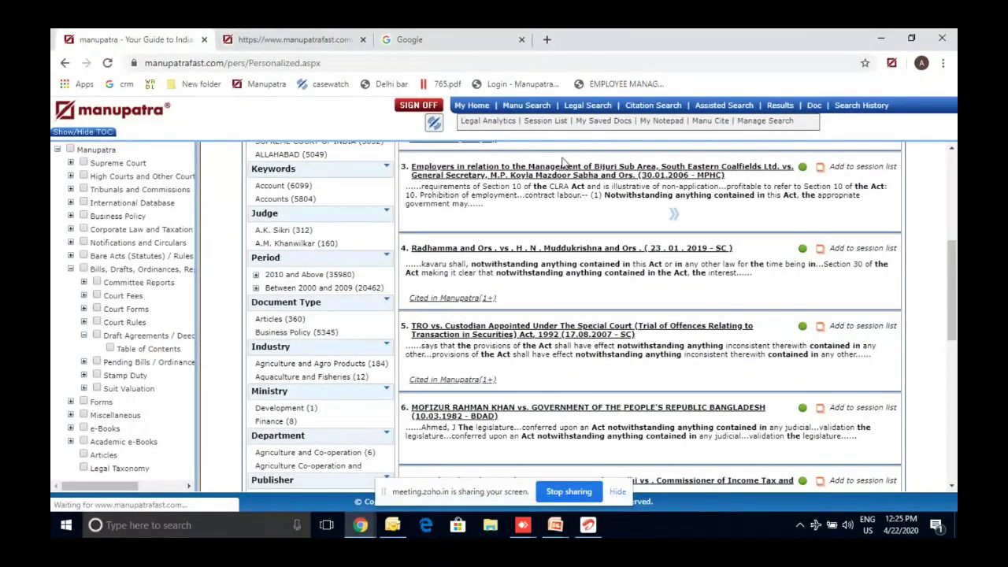
# Step: Load google.com in a new browser tab, and retry opening the last search document in Manupatra
pyautogui.click(546, 39)
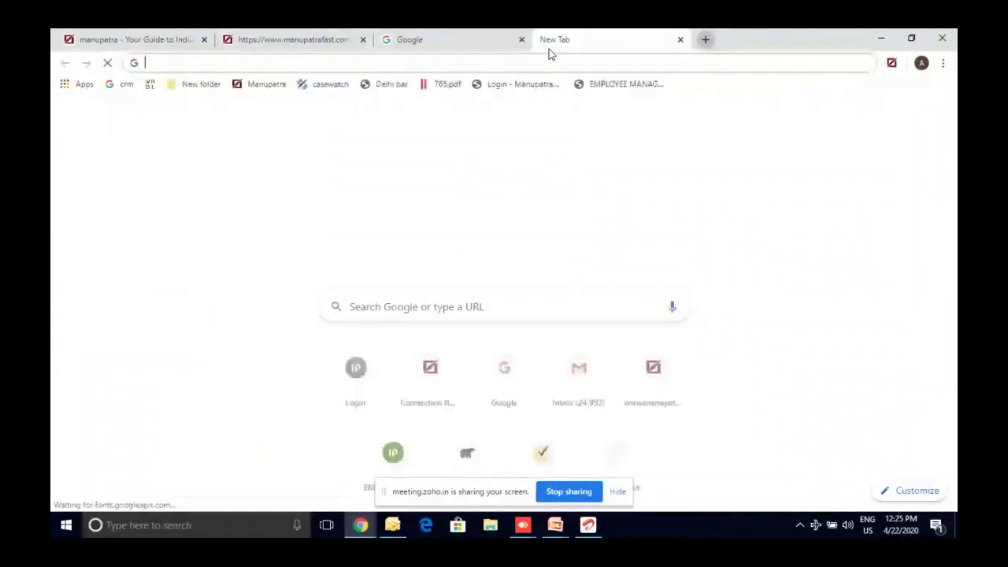
pyautogui.write('google.com')
pyautogui.press('Return')
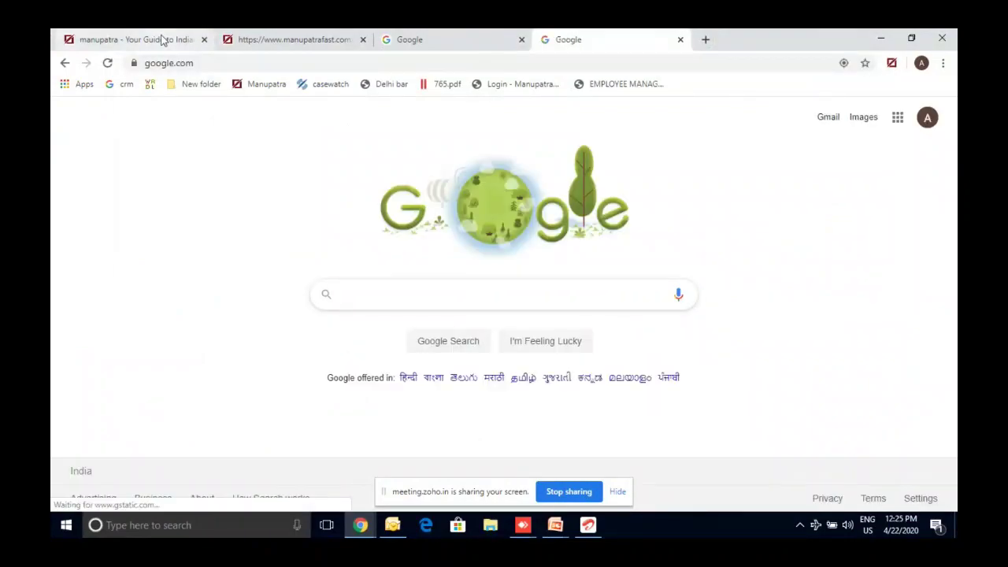
pyautogui.click(161, 40)
pyautogui.click(814, 105)
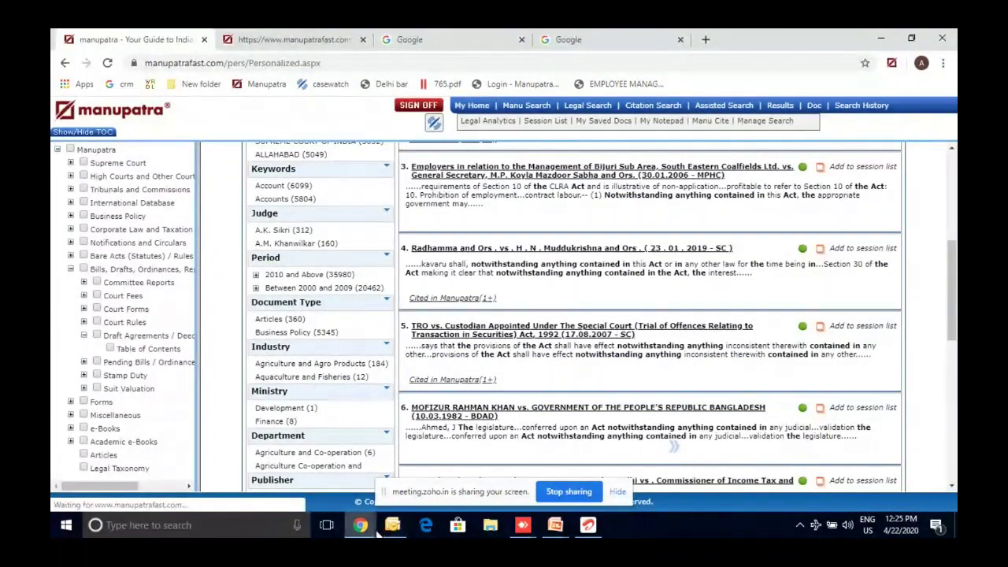
# Step: Read the Zoho Meeting questions about party-name search and appeal status, and return to the Vodafone International Holdings judgment in Manupatra
pyautogui.moveTo(377, 533)
pyautogui.click(343, 484)
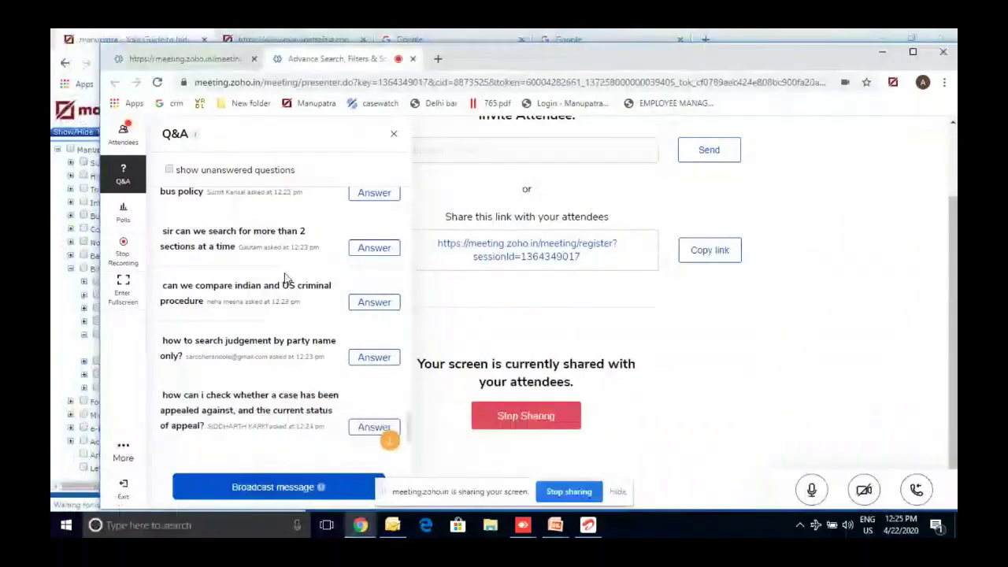
pyautogui.scroll(1, 277, 281)
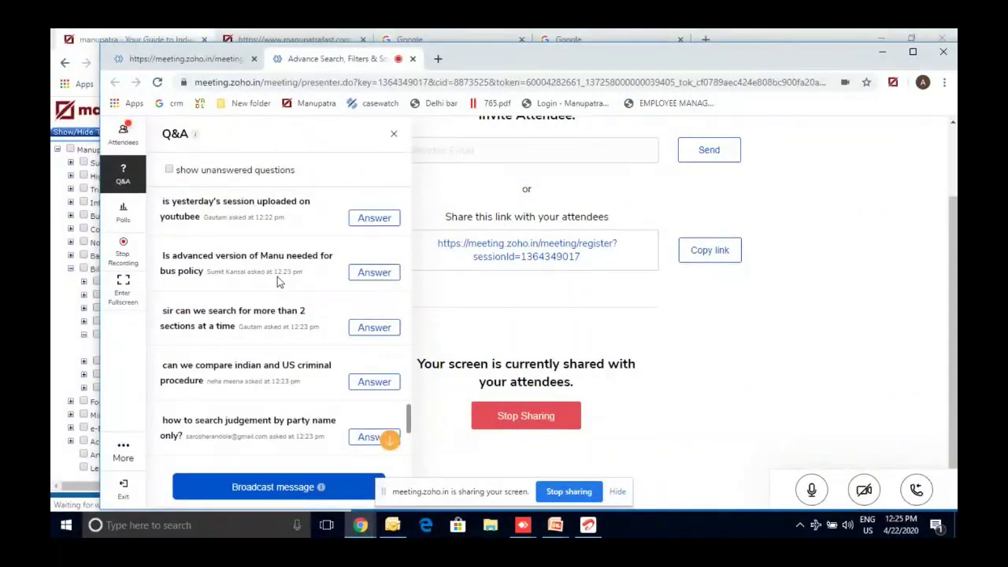
pyautogui.scroll(1, 277, 282)
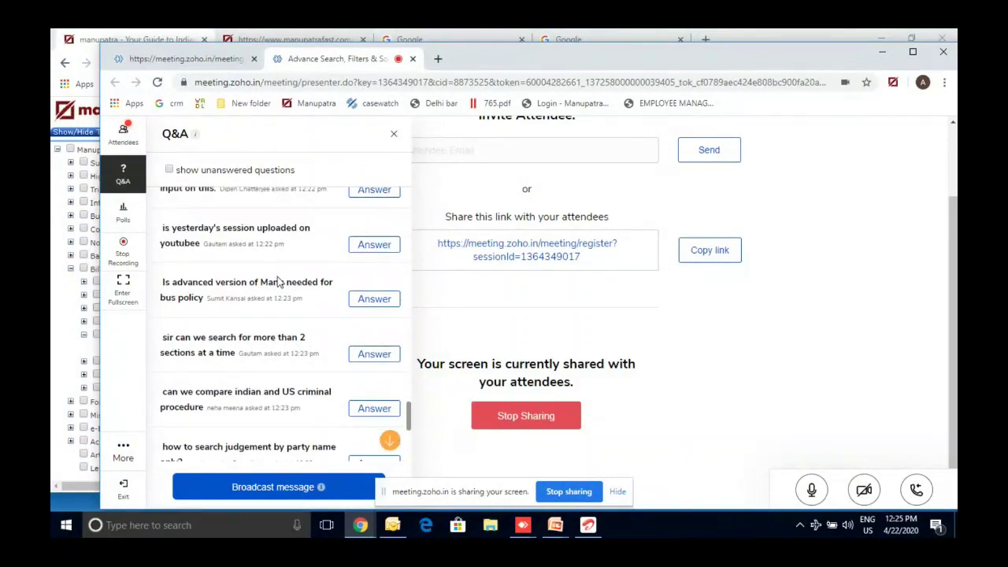
pyautogui.scroll(1, 278, 280)
pyautogui.scroll(-1, 277, 276)
pyautogui.scroll(-7, 240, 262)
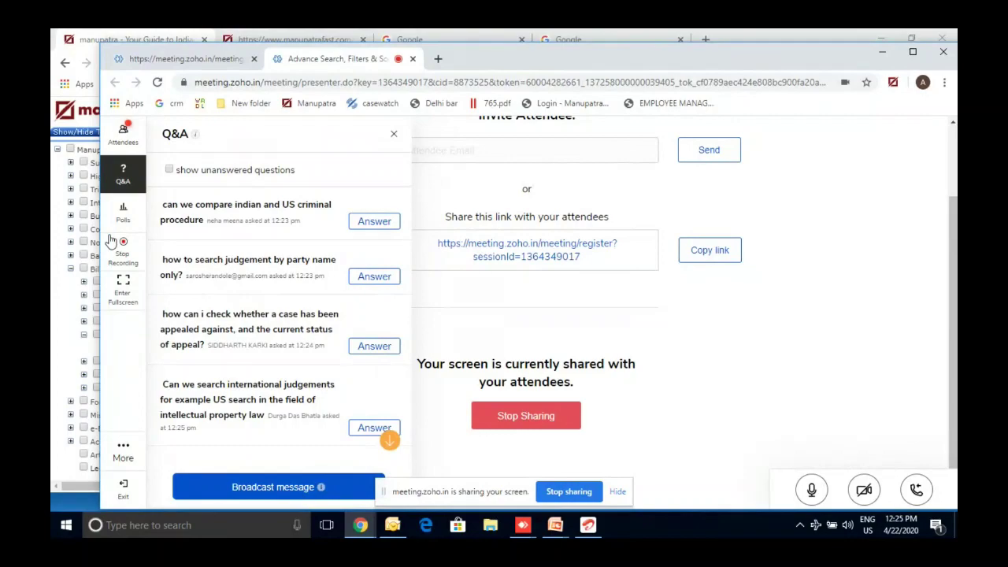
pyautogui.click(79, 120)
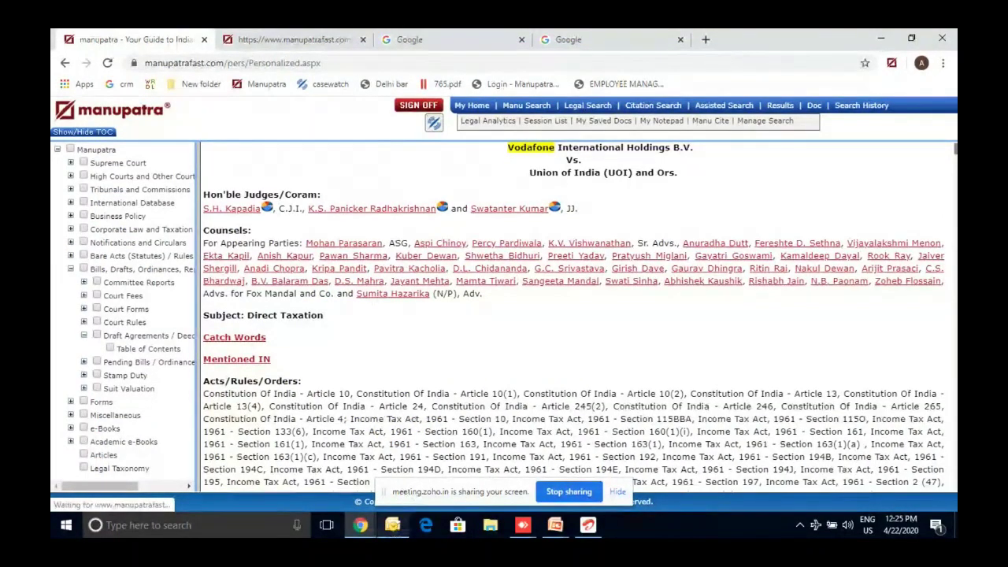
# Step: Switch back to the Zoho Meeting Q&A and read the questions about US intellectual property judgments and searching CPC rules by order
pyautogui.moveTo(360, 525)
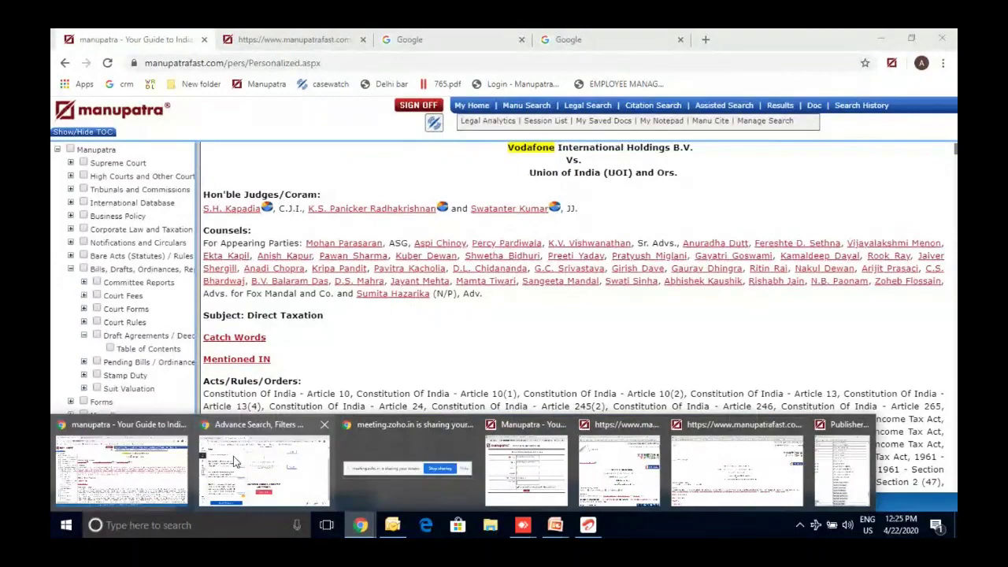
pyautogui.click(329, 468)
pyautogui.scroll(1, 248, 357)
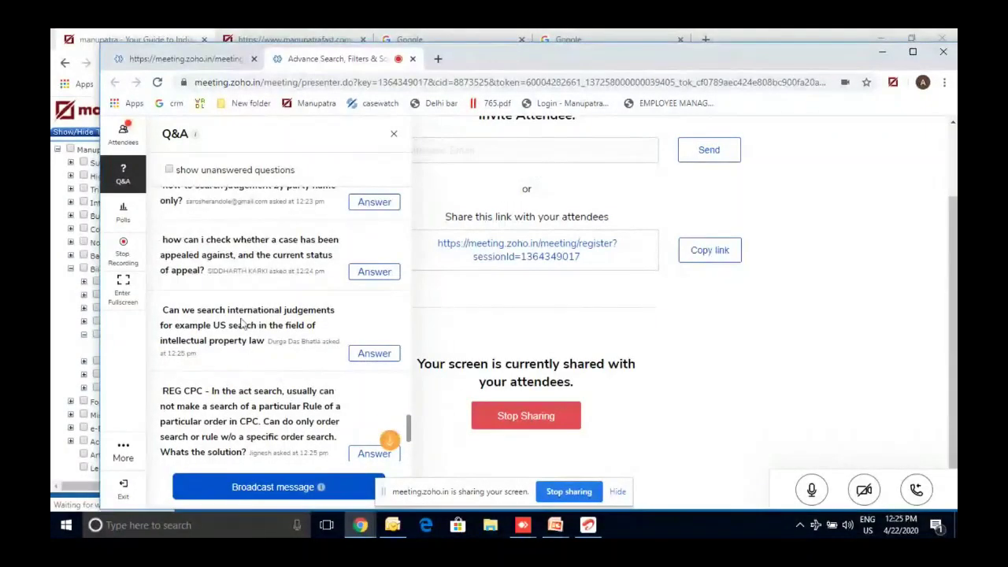
pyautogui.scroll(3, 231, 296)
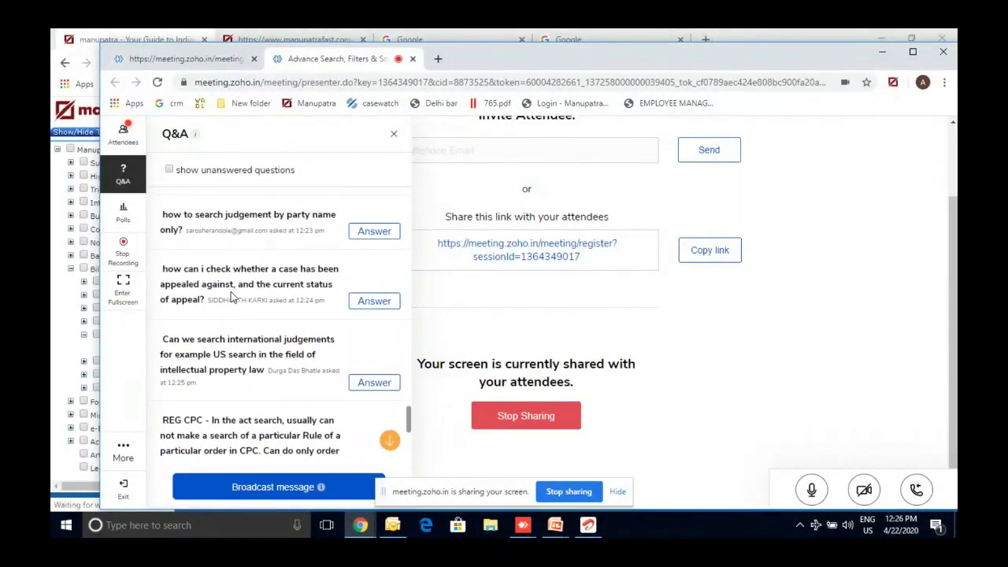
pyautogui.scroll(-4, 231, 296)
pyautogui.scroll(1, 231, 297)
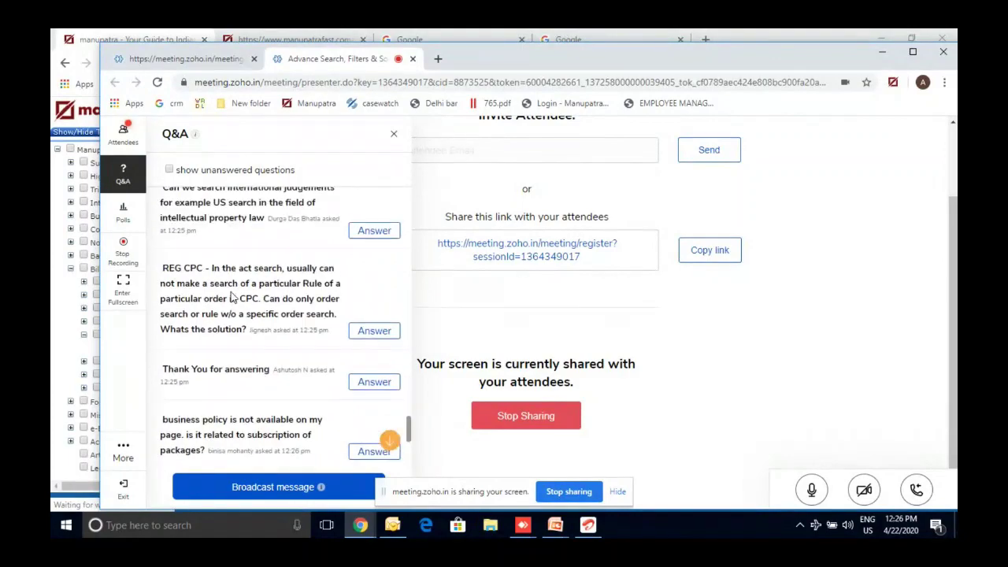
pyautogui.scroll(1, 244, 284)
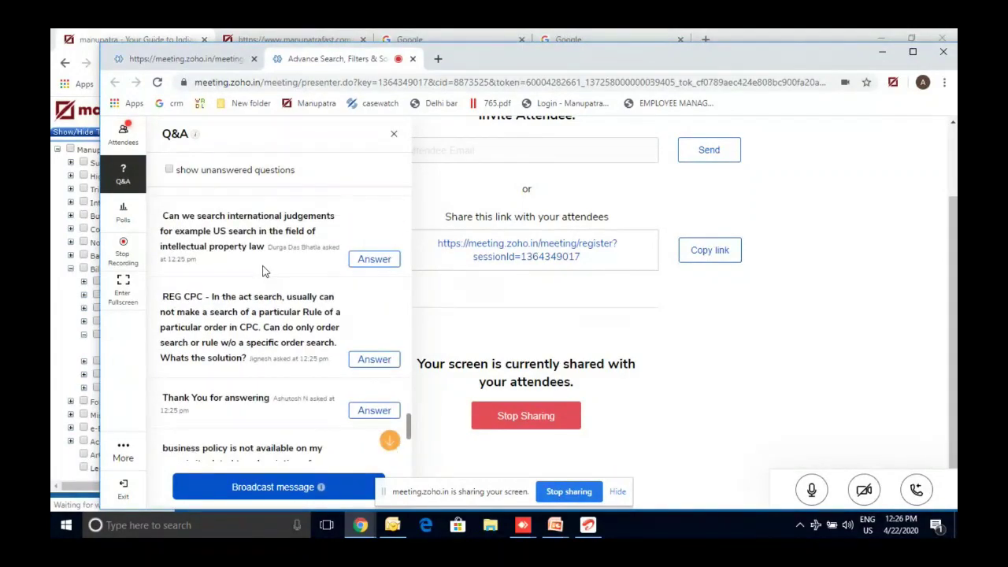
# Step: Review the earlier attendee questions on searching multiple sections, comparing Indian and US criminal procedure, party-name search and appeal status
pyautogui.scroll(2, 264, 271)
pyautogui.scroll(6, 264, 270)
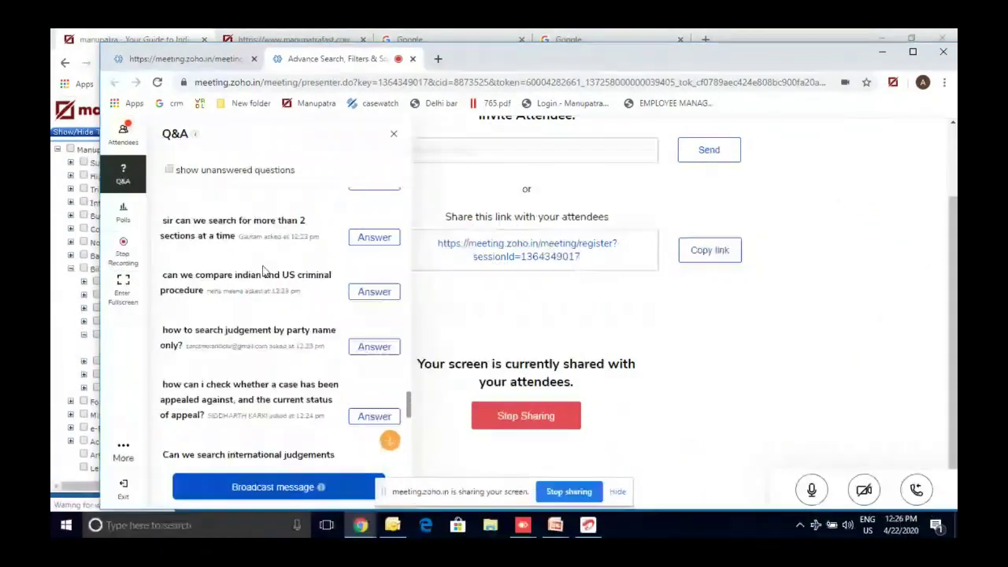
pyautogui.scroll(3, 264, 271)
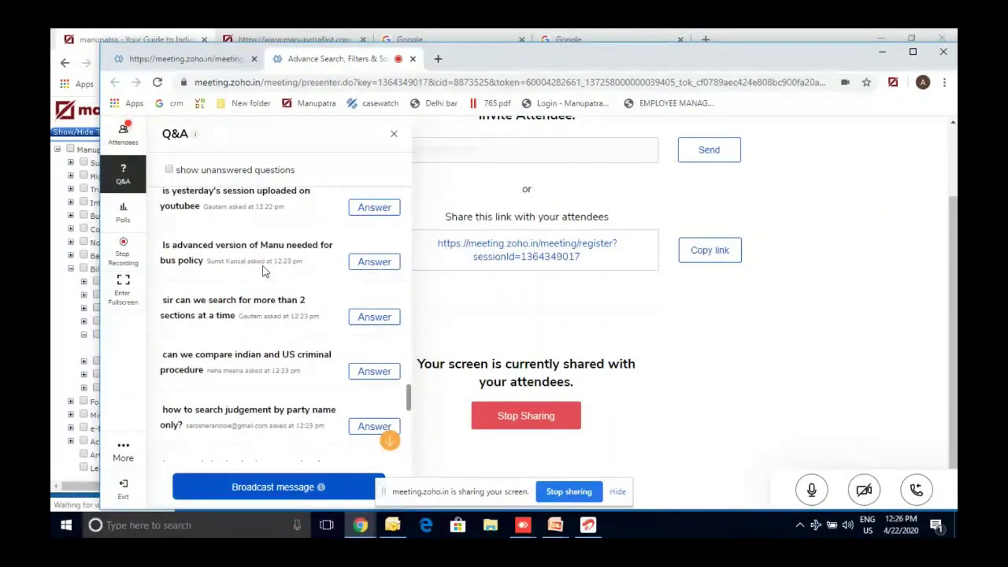
pyautogui.scroll(-1, 264, 271)
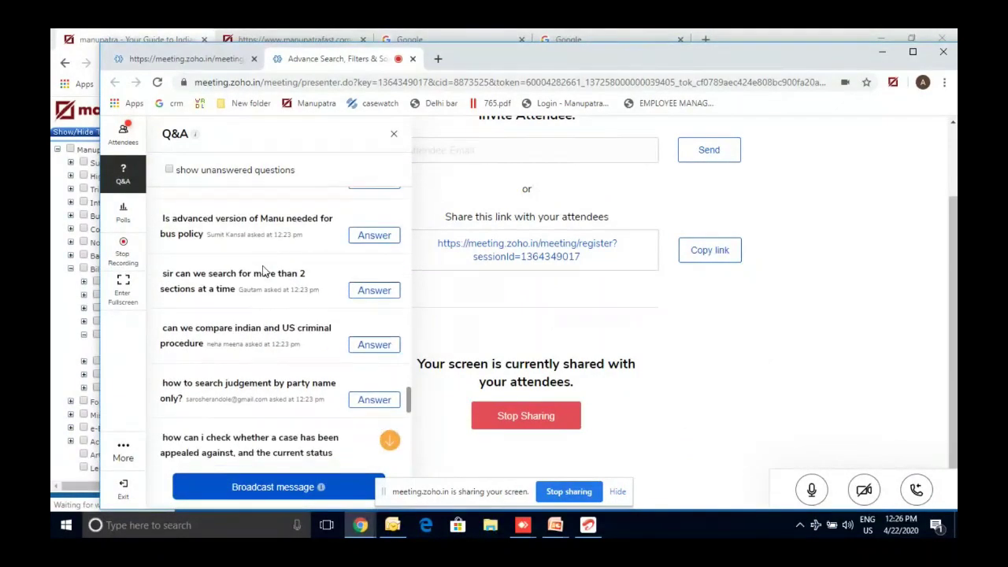
pyautogui.scroll(-3, 264, 271)
pyautogui.scroll(-2, 263, 271)
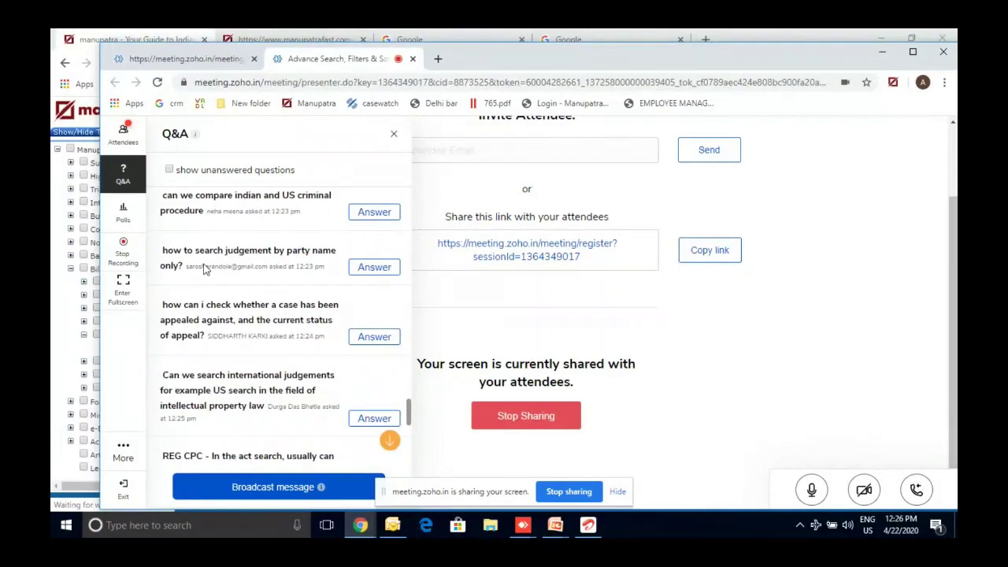
pyautogui.scroll(-10, 252, 304)
pyautogui.scroll(1, 252, 304)
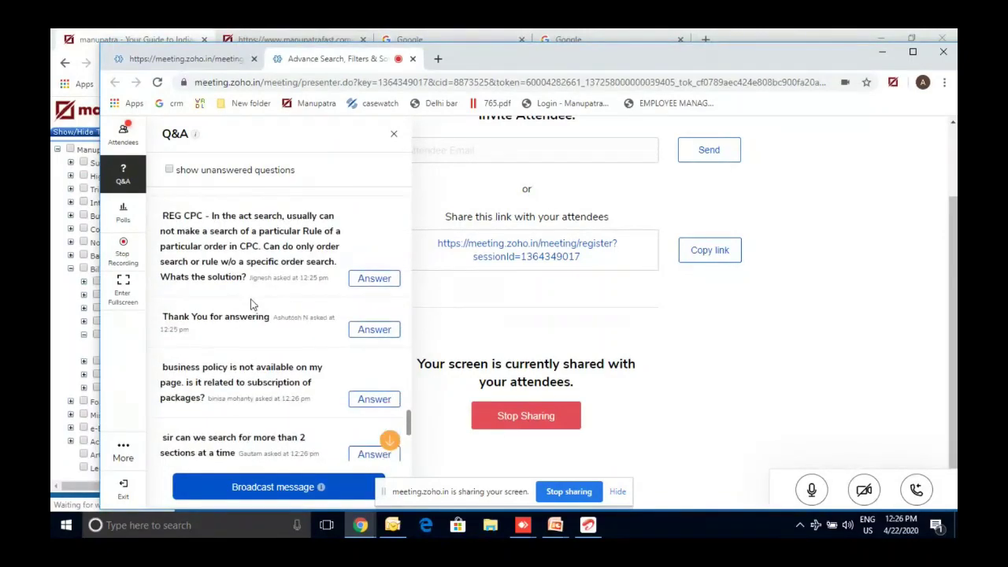
pyautogui.scroll(4, 252, 304)
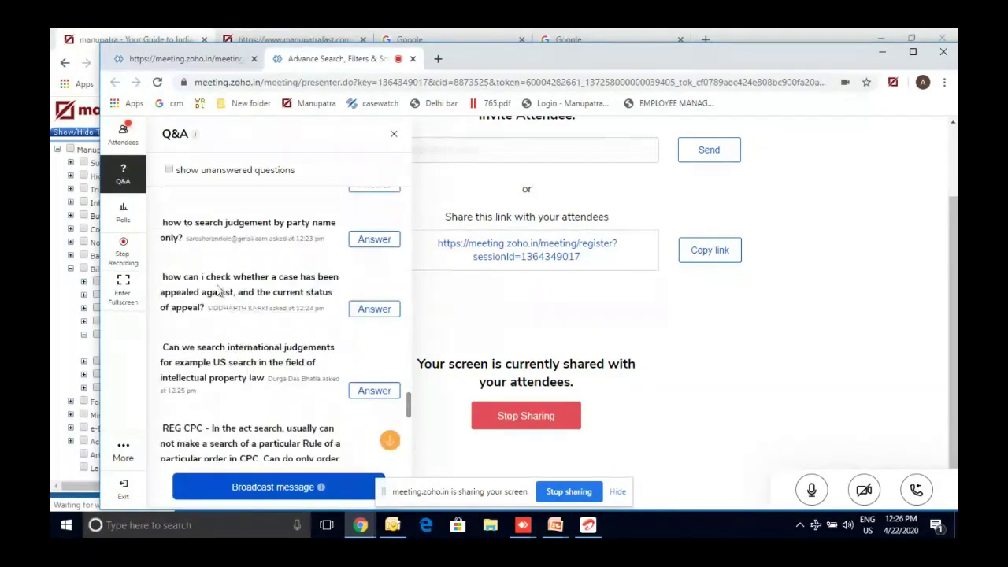
pyautogui.scroll(-3, 219, 291)
pyautogui.scroll(4, 219, 291)
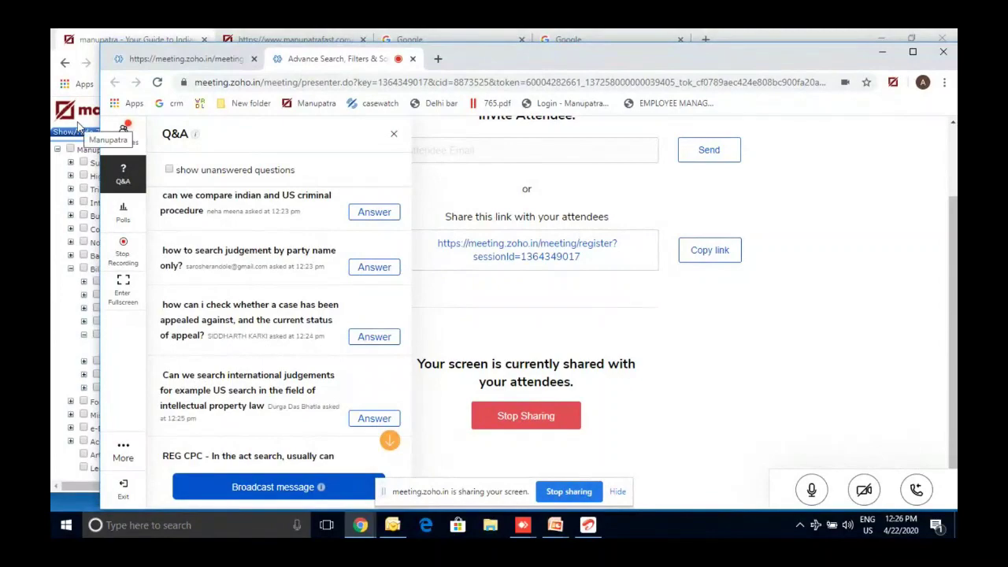
# Step: Read the newer attendee questions about business policy access, phrases such as "in the opinion of", international judgments and home access
pyautogui.scroll(-5, 191, 256)
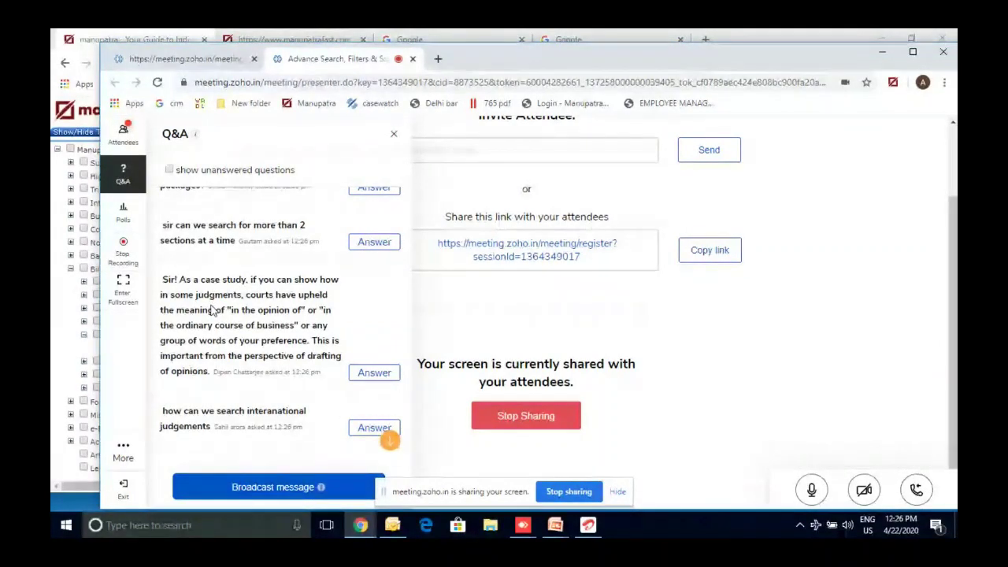
pyautogui.scroll(1, 244, 304)
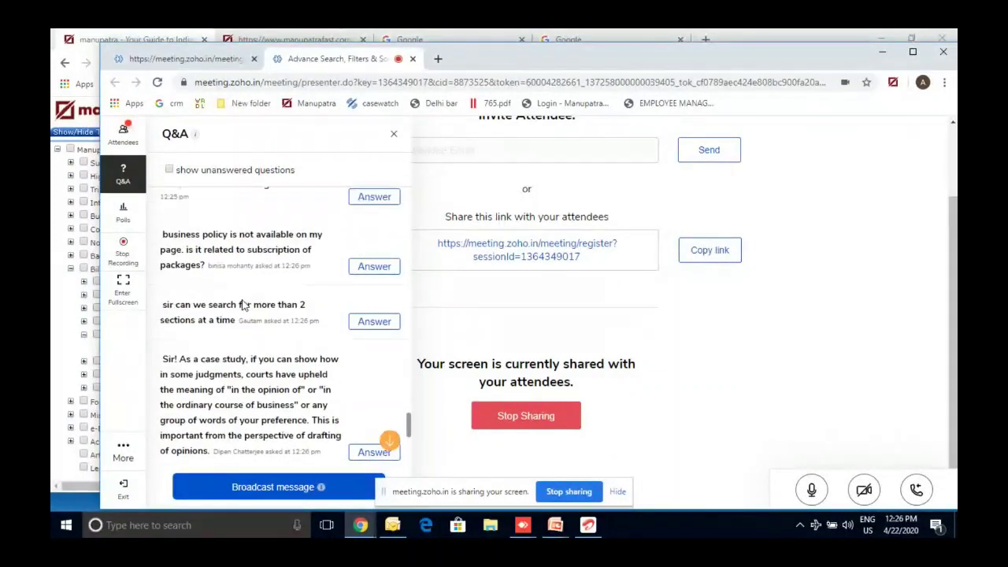
pyautogui.scroll(1, 244, 305)
pyautogui.scroll(1, 245, 305)
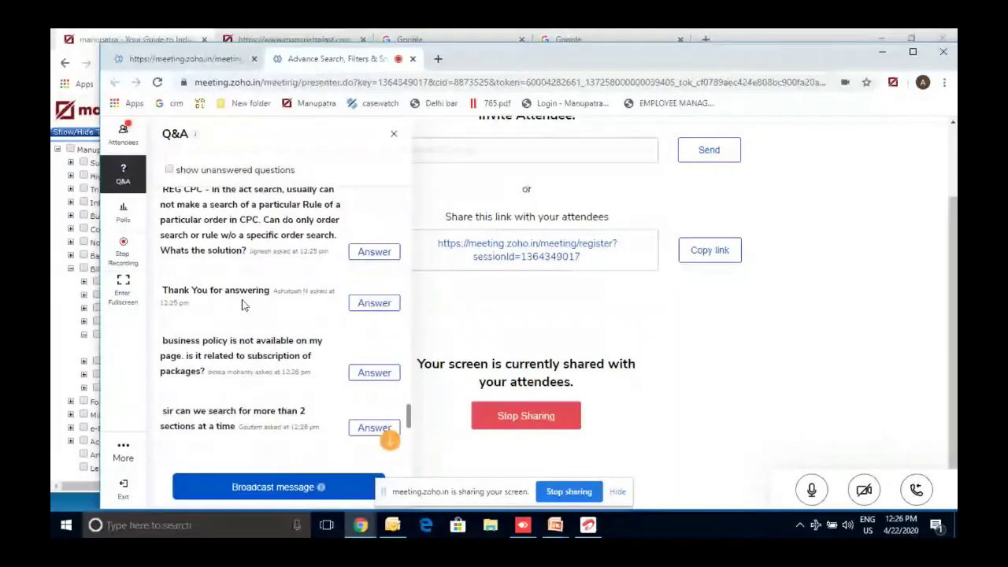
pyautogui.scroll(-1, 245, 305)
pyautogui.scroll(-2, 244, 305)
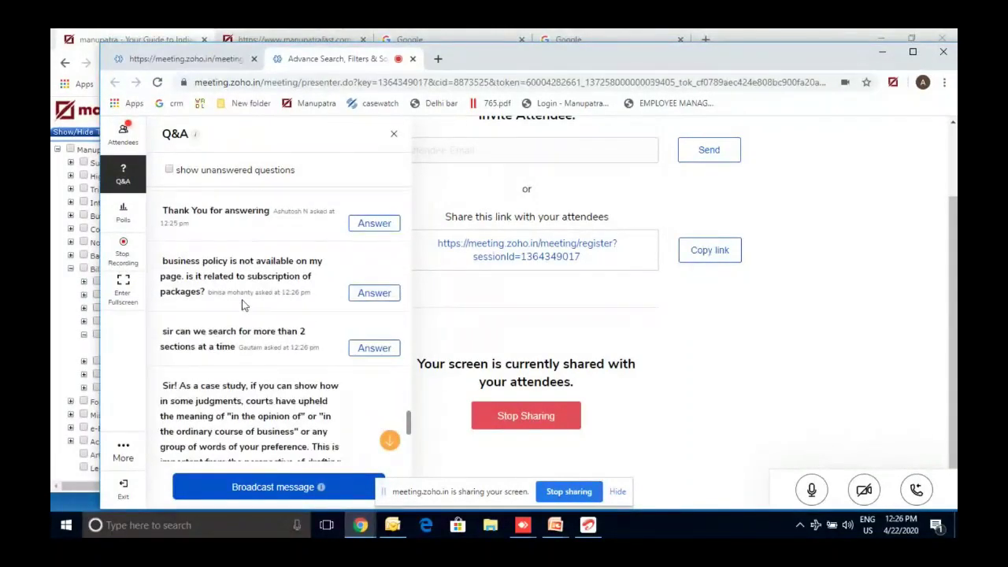
pyautogui.scroll(-1, 244, 305)
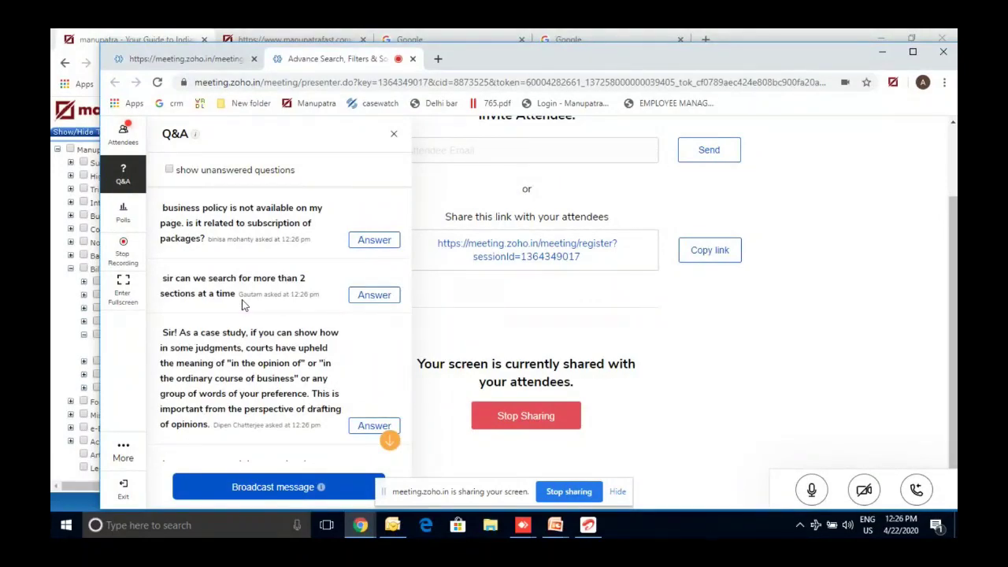
pyautogui.scroll(-1, 241, 300)
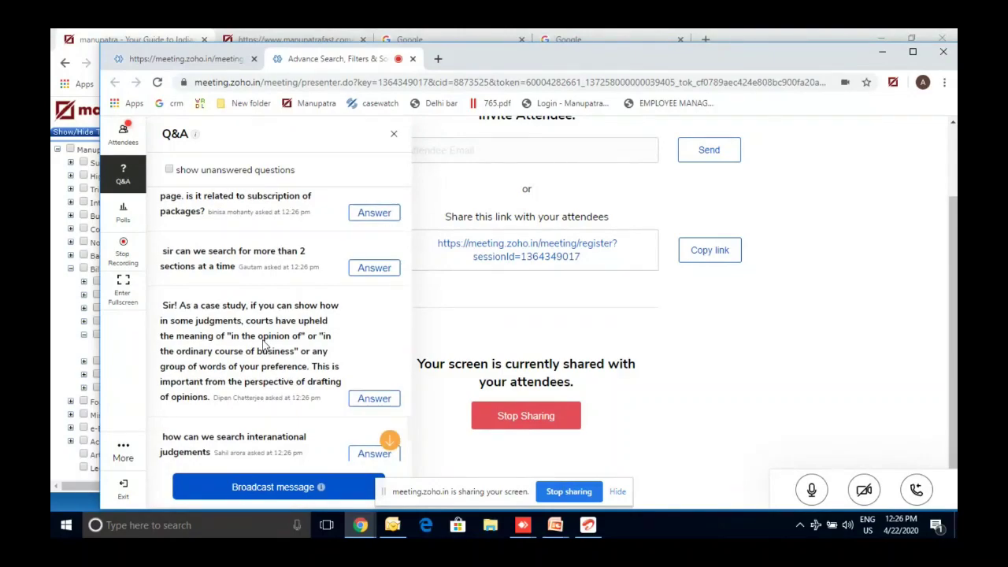
pyautogui.scroll(-1, 264, 344)
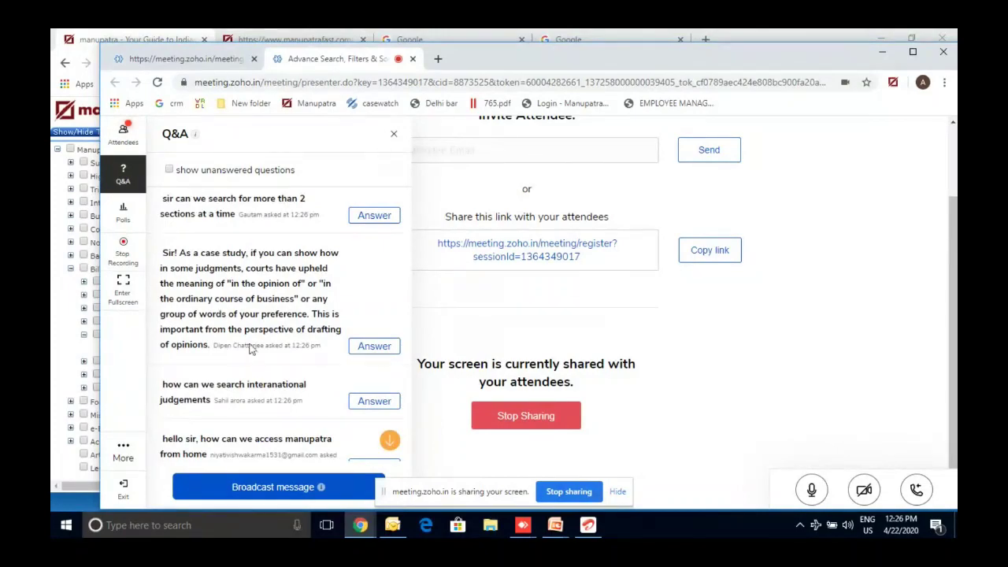
pyautogui.scroll(-1, 229, 313)
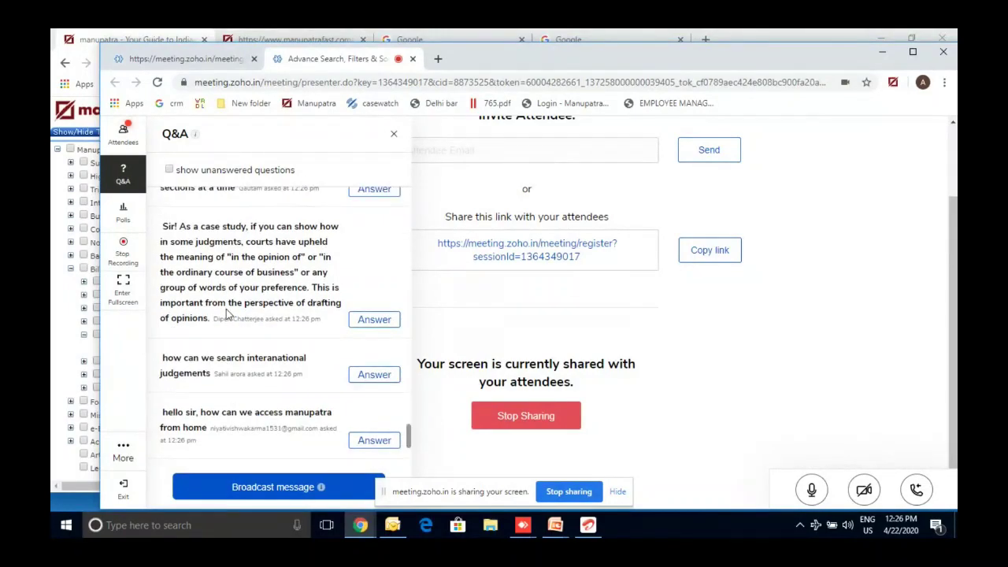
pyautogui.scroll(-1, 226, 313)
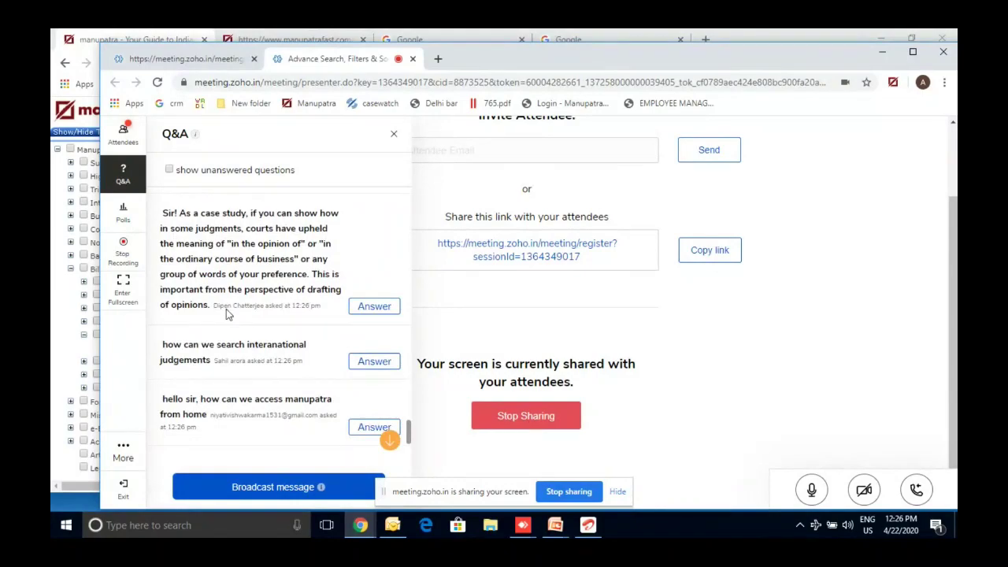
# Step: Switch to Manupatra's Legal Search page and select International Database as the search domain
pyautogui.click(83, 205)
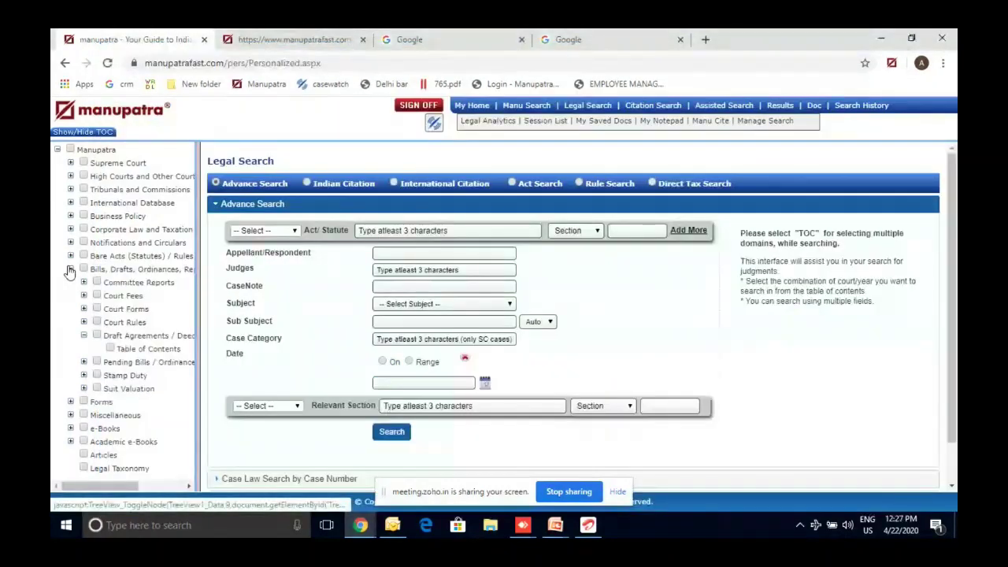
pyautogui.click(84, 204)
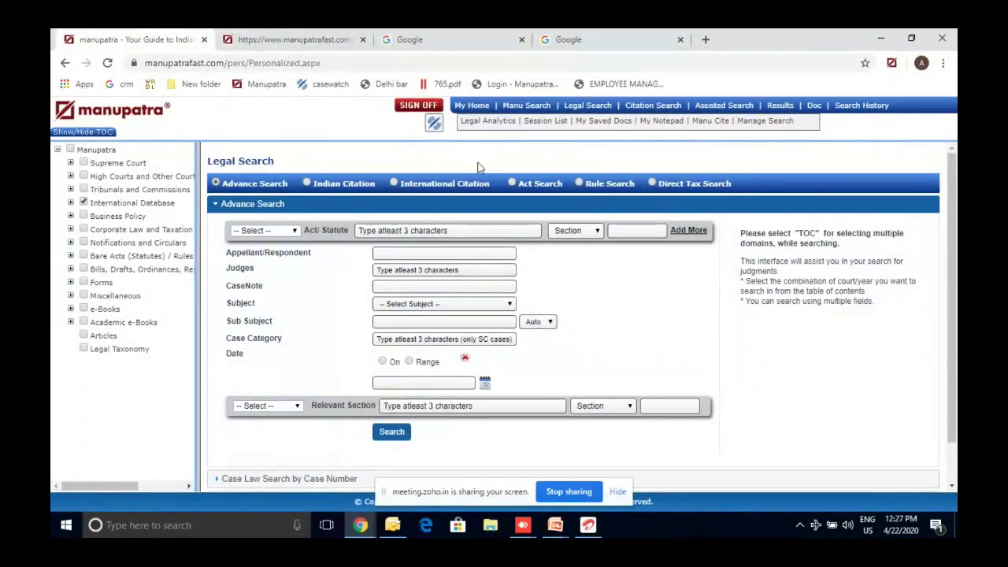
# Step: Return to the Zoho Meeting Q&A and read the questions about home access, combining act selection with Manu Search, and party-name spelling discrepancies
pyautogui.moveTo(359, 524)
pyautogui.click(361, 506)
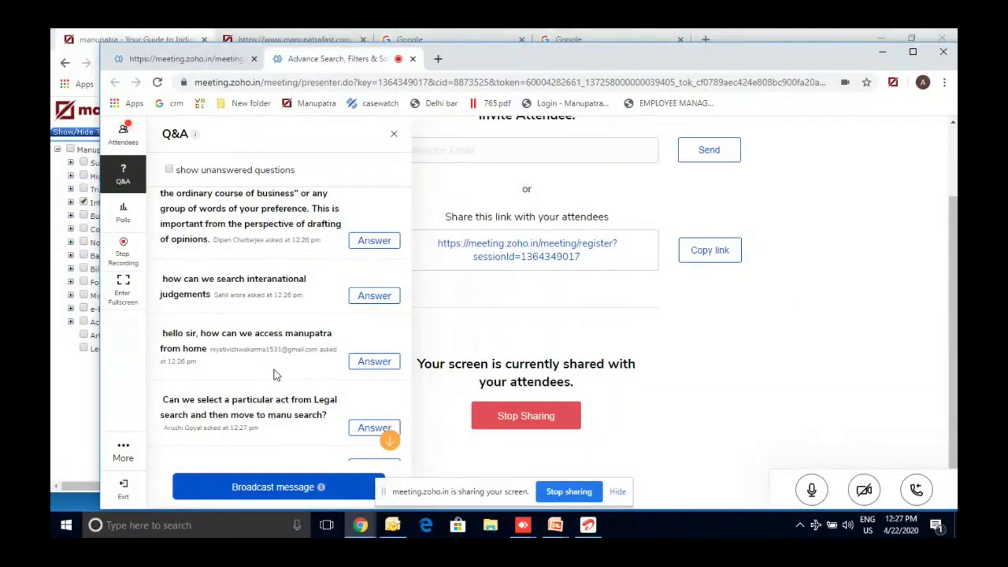
pyautogui.scroll(-1, 247, 355)
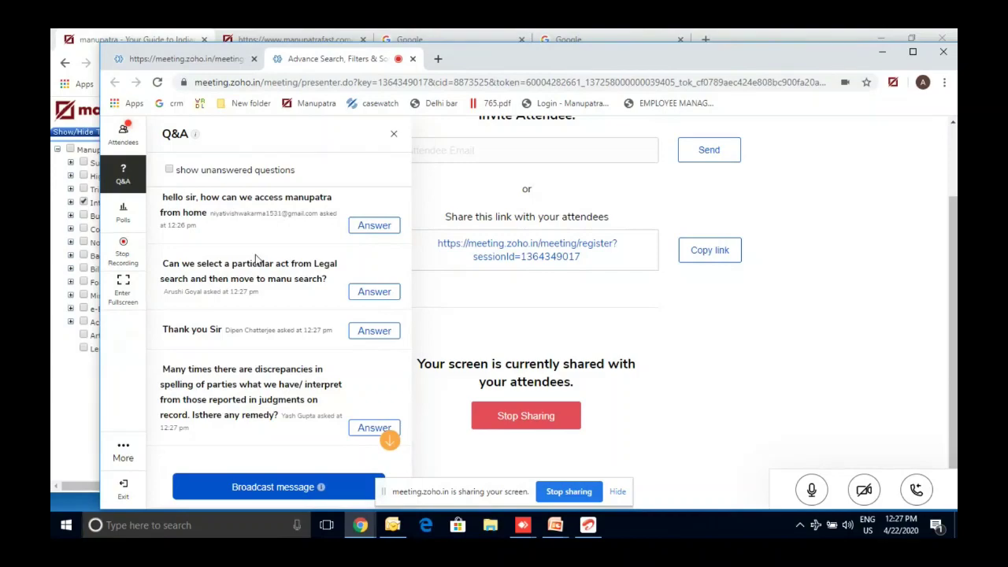
pyautogui.scroll(-1, 271, 238)
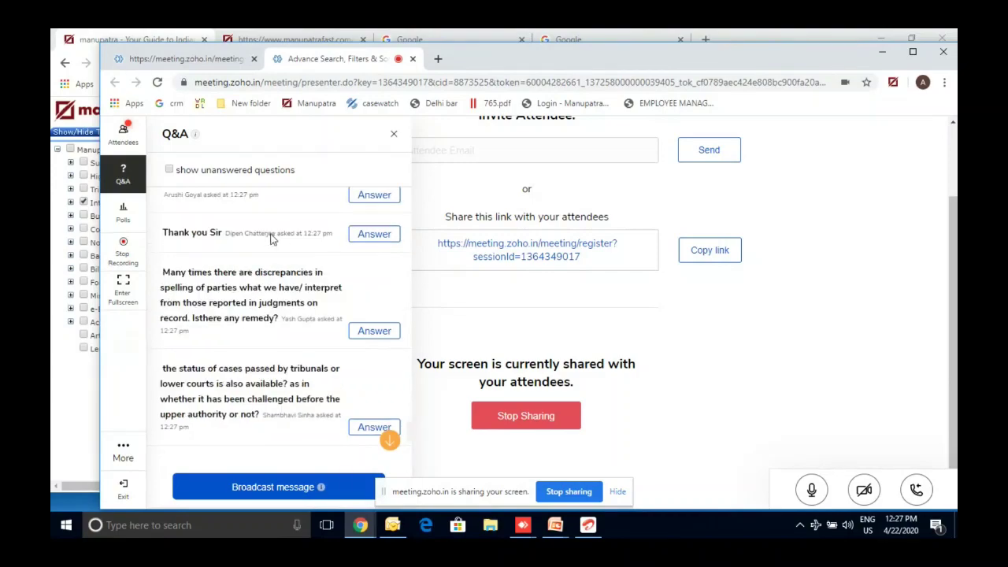
pyautogui.scroll(1, 252, 268)
pyautogui.scroll(-1, 252, 268)
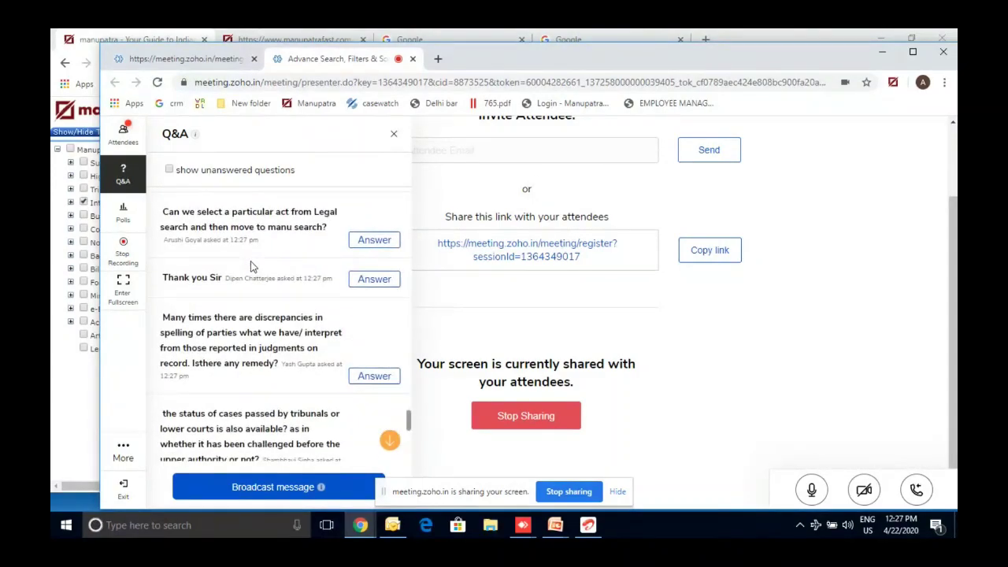
pyautogui.scroll(-1, 252, 267)
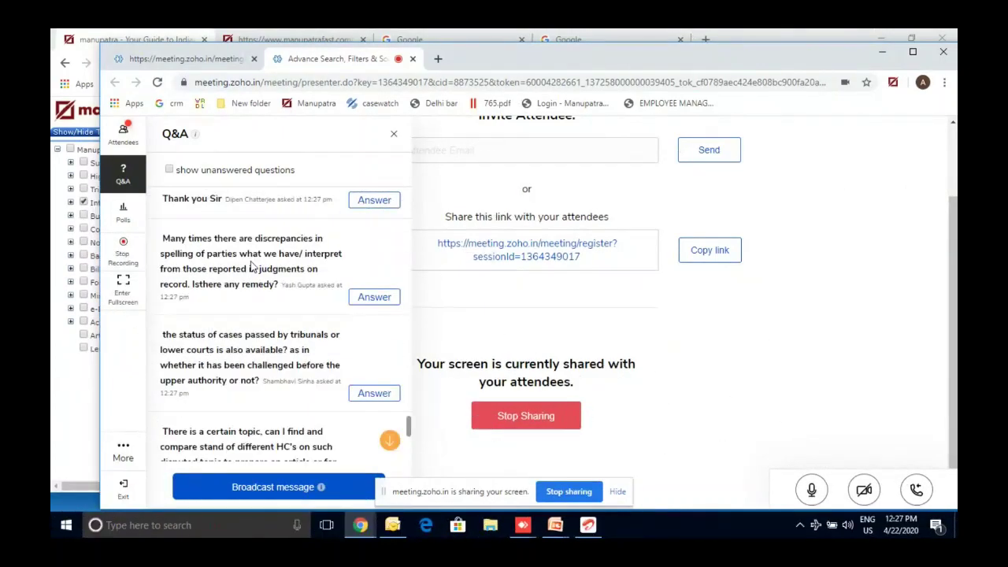
pyautogui.scroll(-1, 252, 268)
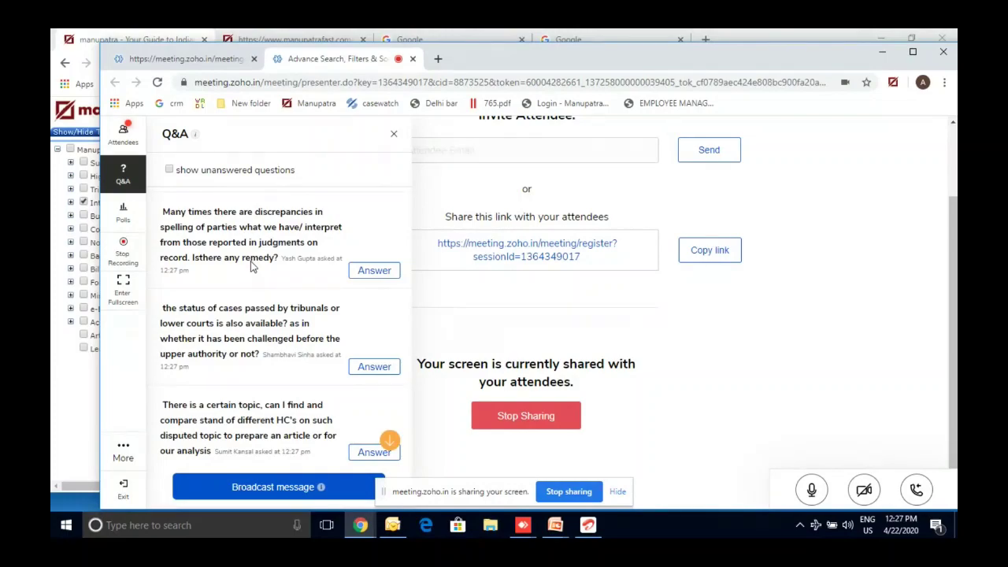
pyautogui.scroll(1, 252, 267)
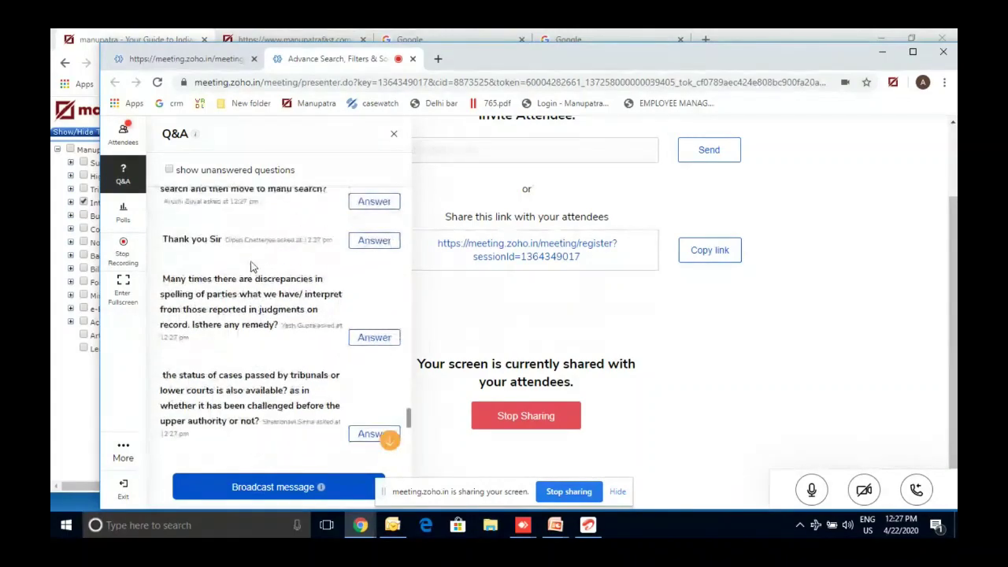
# Step: Switch to Manupatra and briefly expand Tribunals and Commissions in the domain tree to show its list of tribunals
pyautogui.click(71, 189)
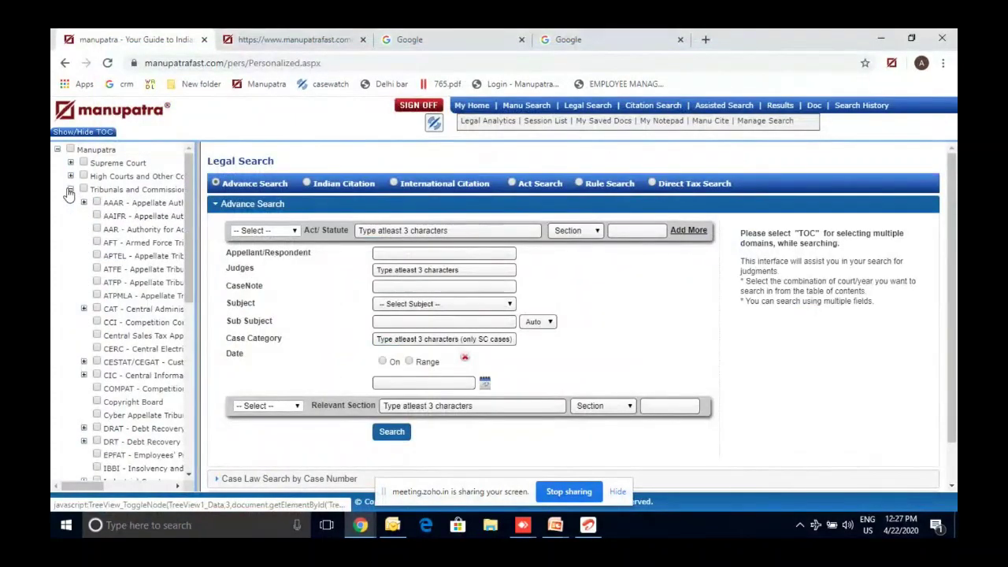
pyautogui.click(71, 189)
pyautogui.click(83, 202)
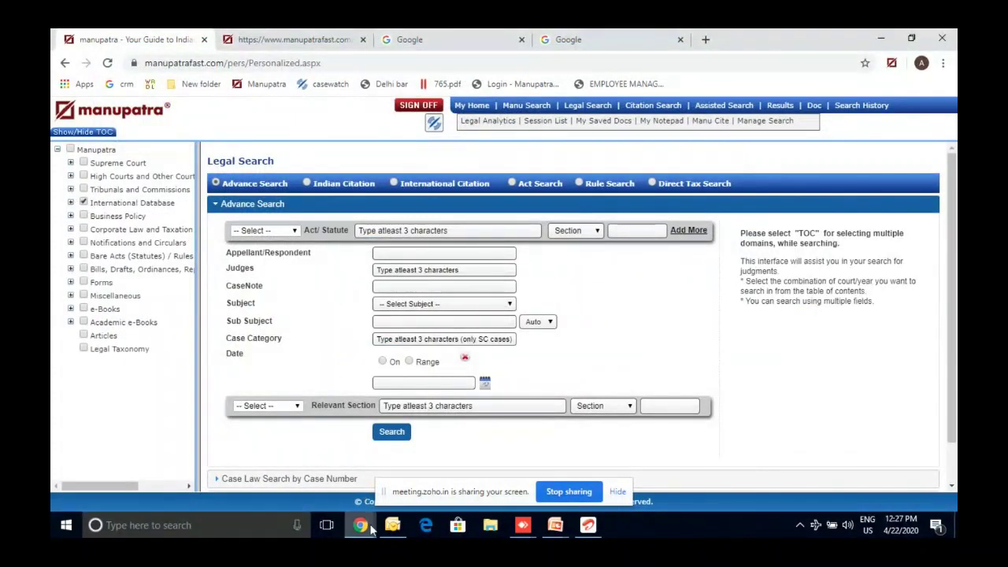
# Step: Return to the Zoho Meeting Q&A and read the questions on word-and-phrase search and choosing between Manu Search and Legal Search
pyautogui.moveTo(370, 529)
pyautogui.moveTo(281, 458)
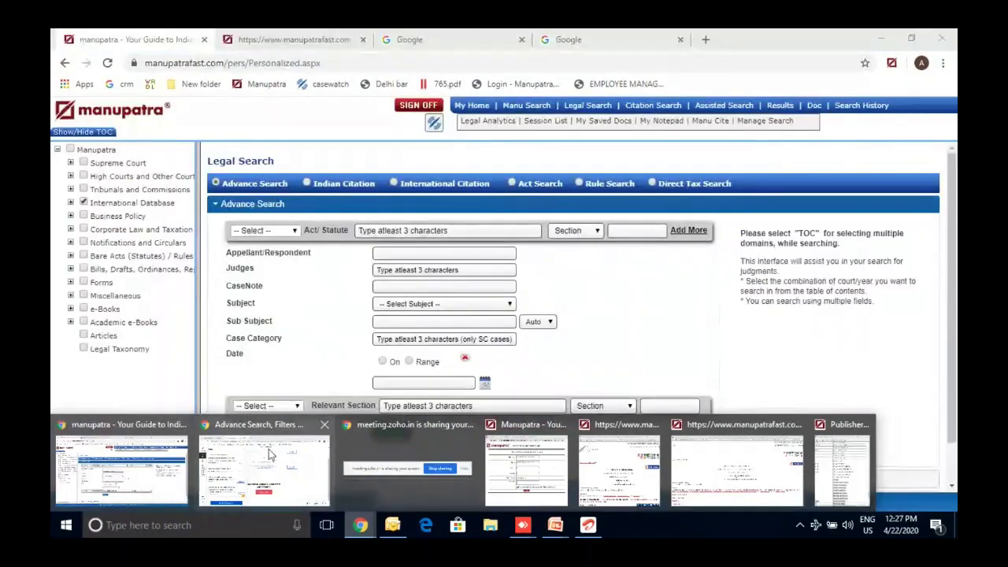
pyautogui.click(268, 455)
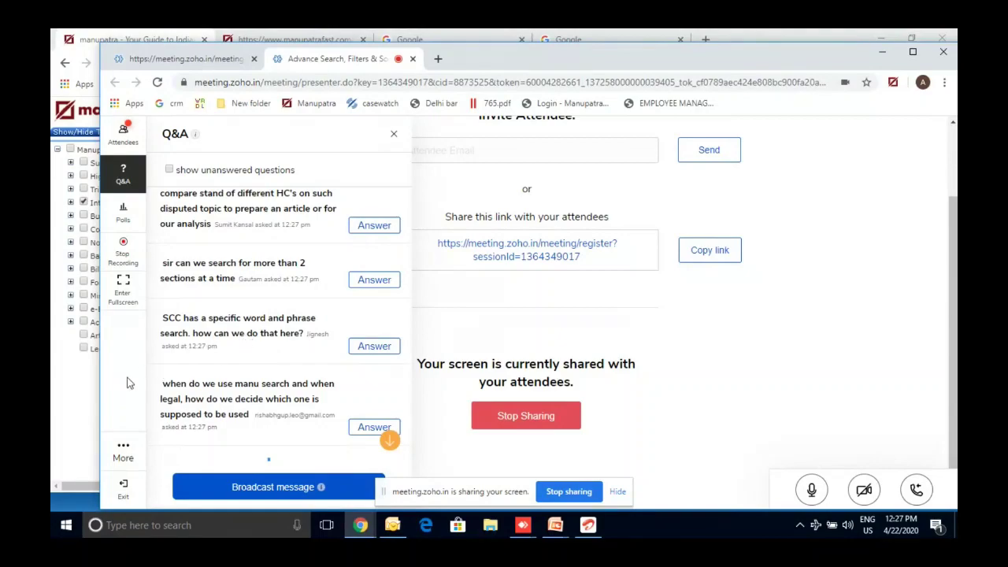
# Step: Switch to Manupatra and run a Manu Search in the International Database for the exact phrase "gender justice"
pyautogui.click(85, 398)
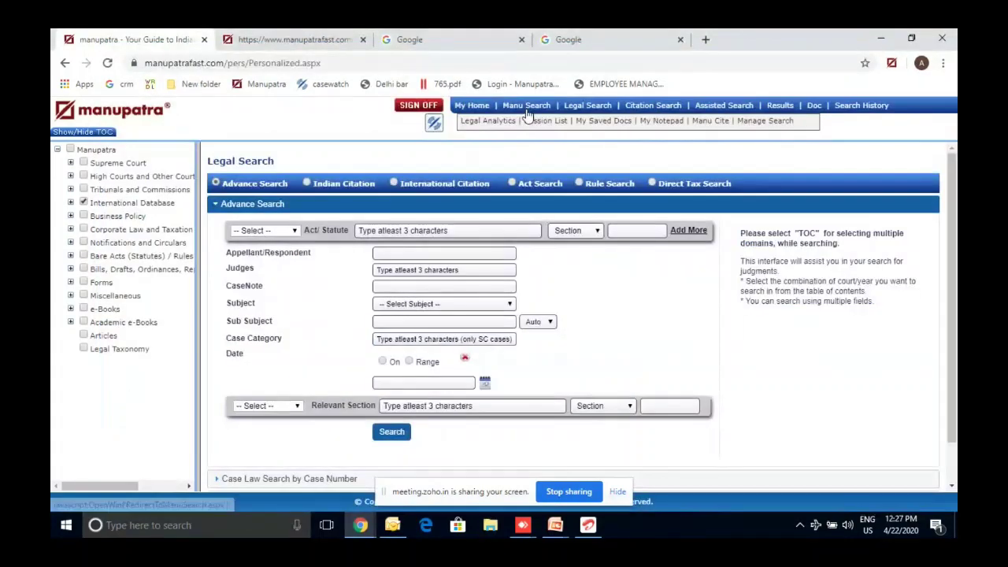
pyautogui.click(527, 111)
pyautogui.write('1')
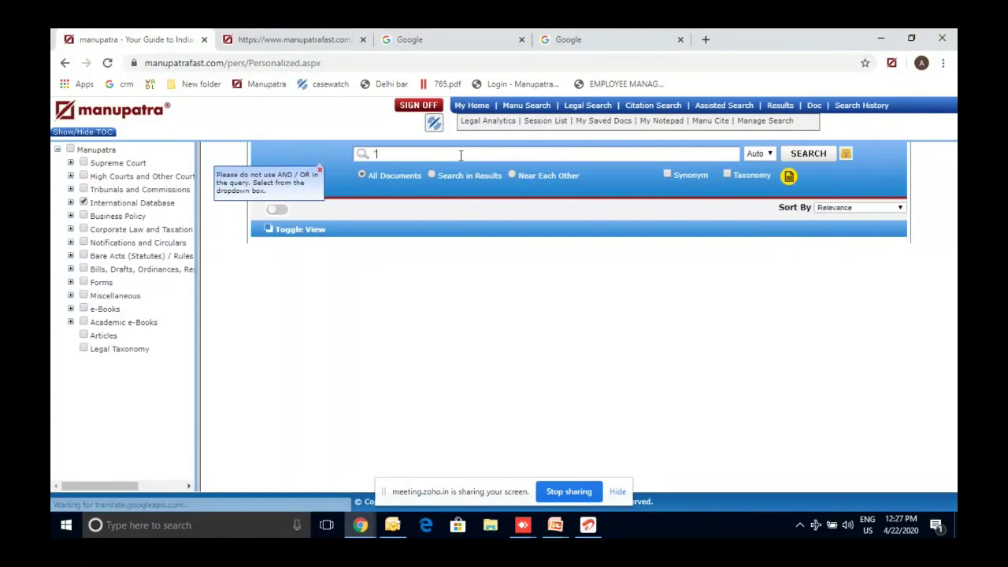
pyautogui.write('gender ju')
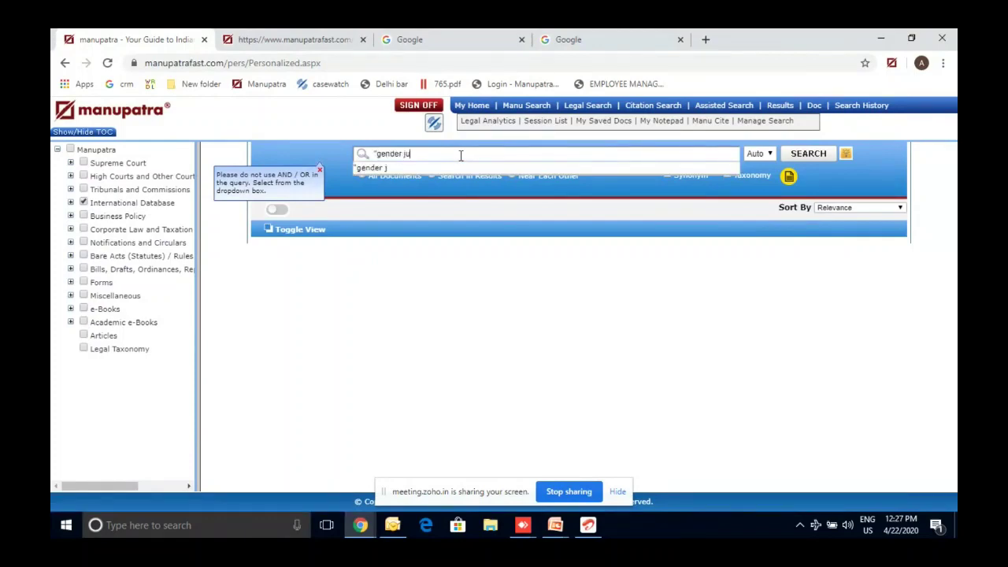
pyautogui.write('stice"')
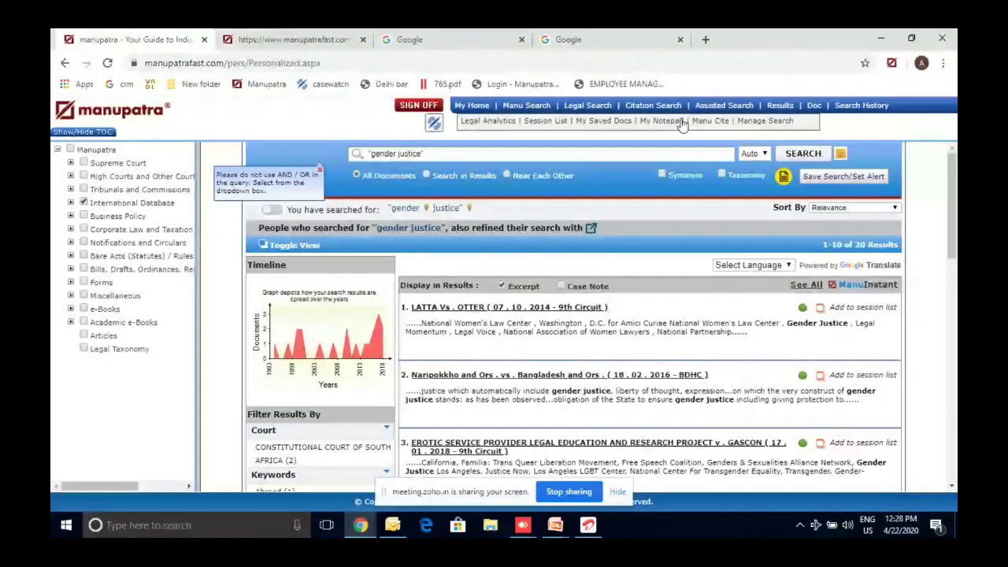
# Step: Open Assisted Search and highlight the "Exactly this phrase" option
pyautogui.click(724, 105)
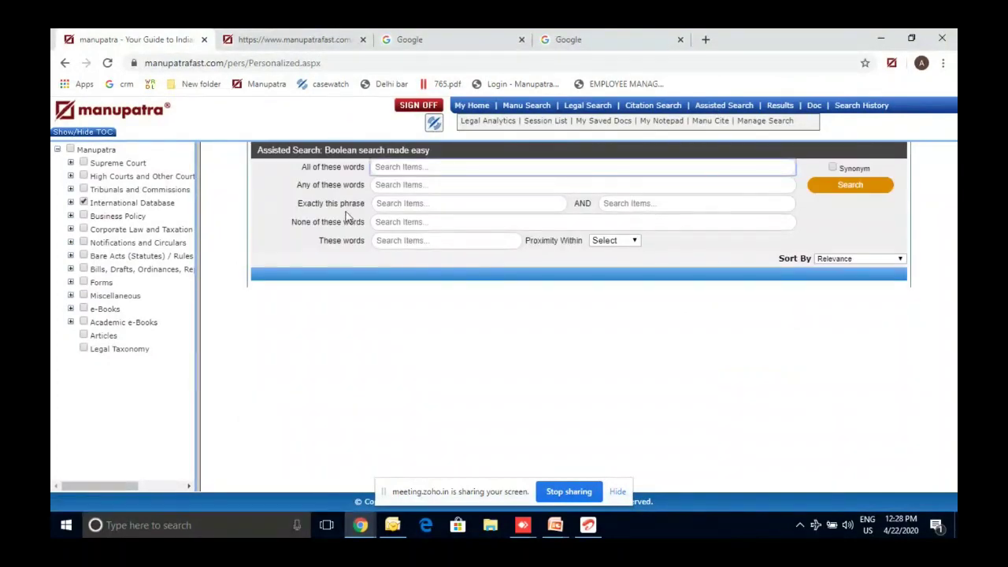
pyautogui.tripleClick(336, 207)
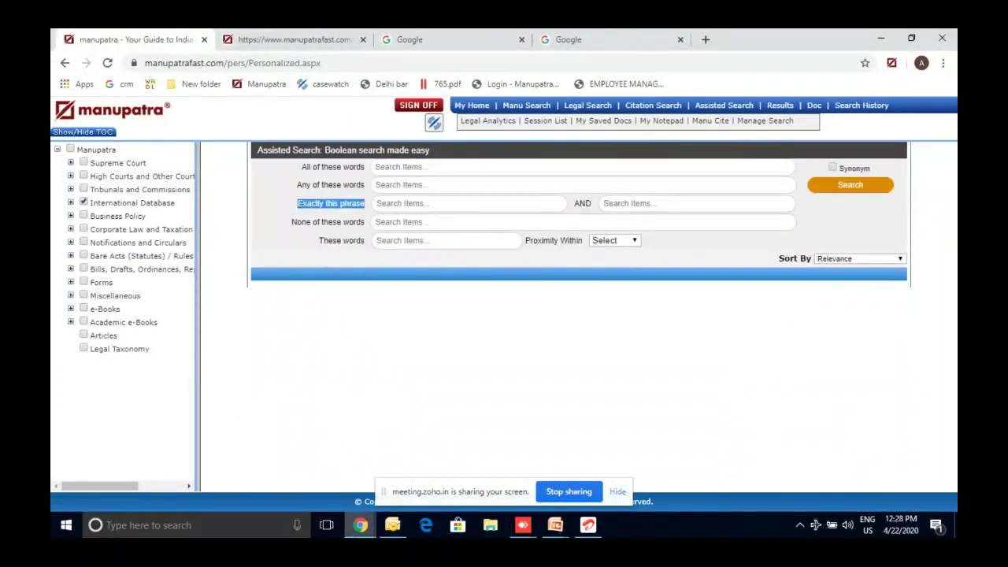
# Step: Go back to the Zoho Meeting Q&A and read the questions on CPC rule search, multiple sections, act selection and party-name spelling
pyautogui.click(360, 525)
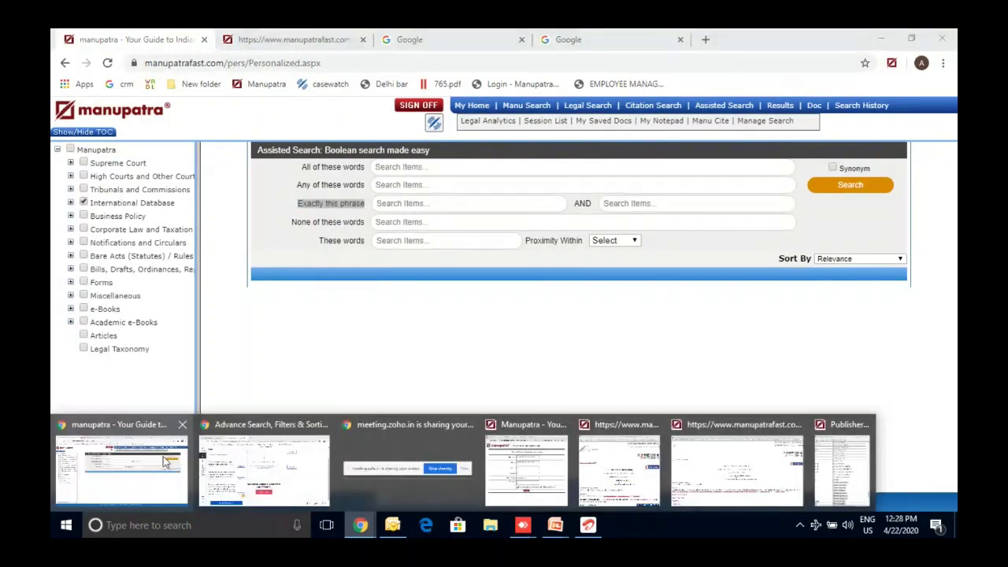
pyautogui.click(260, 469)
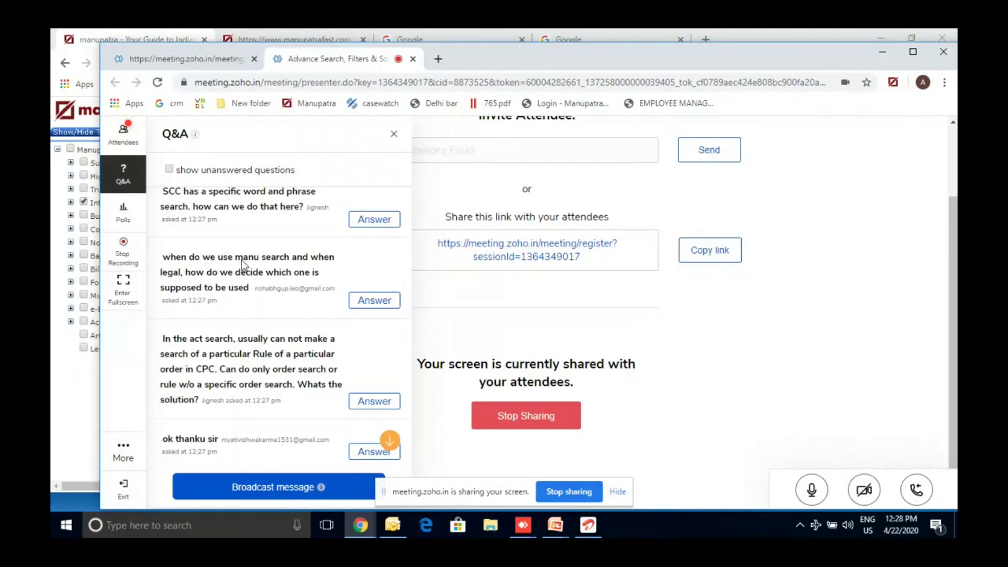
pyautogui.scroll(-1, 240, 267)
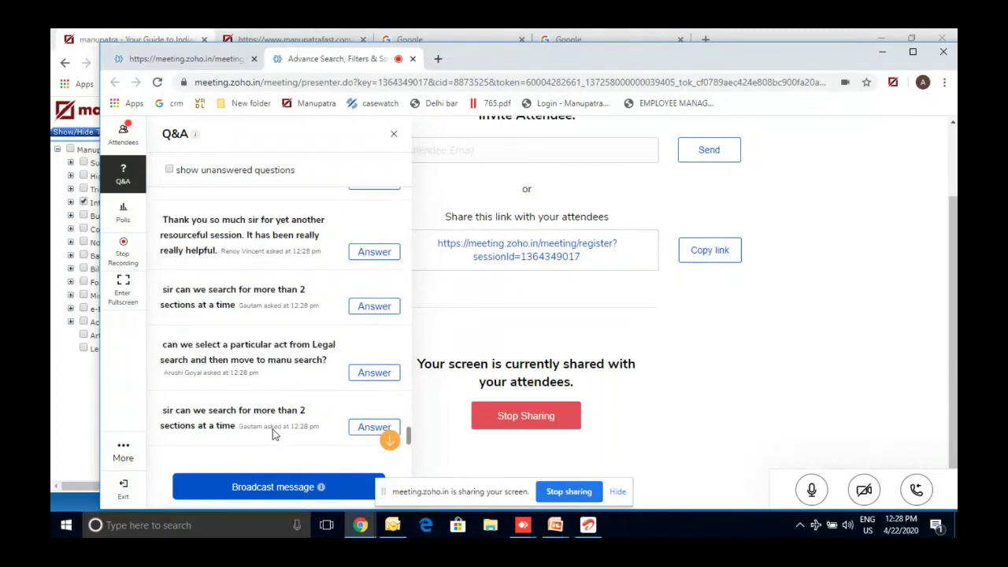
pyautogui.scroll(1, 239, 371)
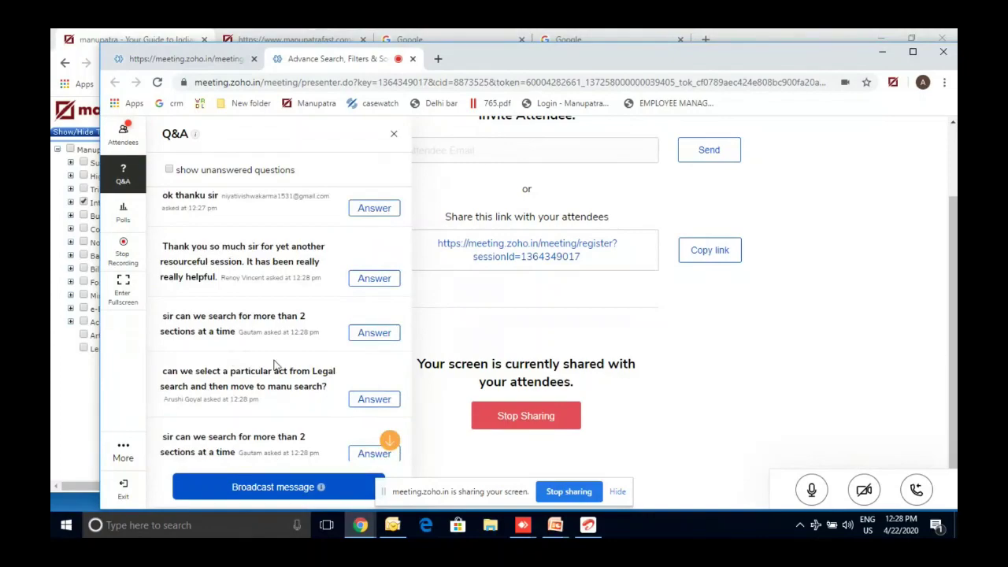
pyautogui.scroll(-1, 275, 364)
pyautogui.scroll(-2, 275, 364)
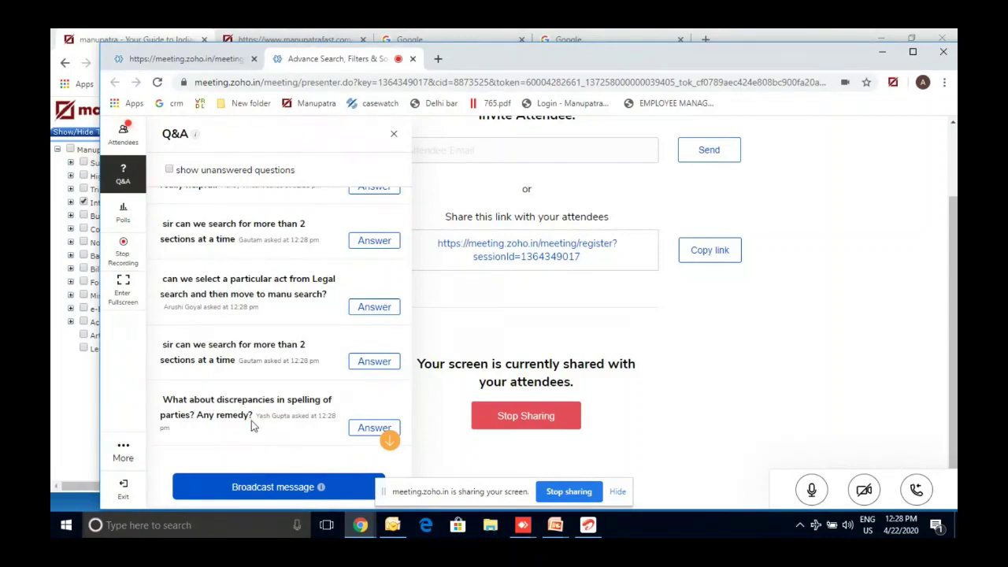
pyautogui.scroll(-2, 251, 421)
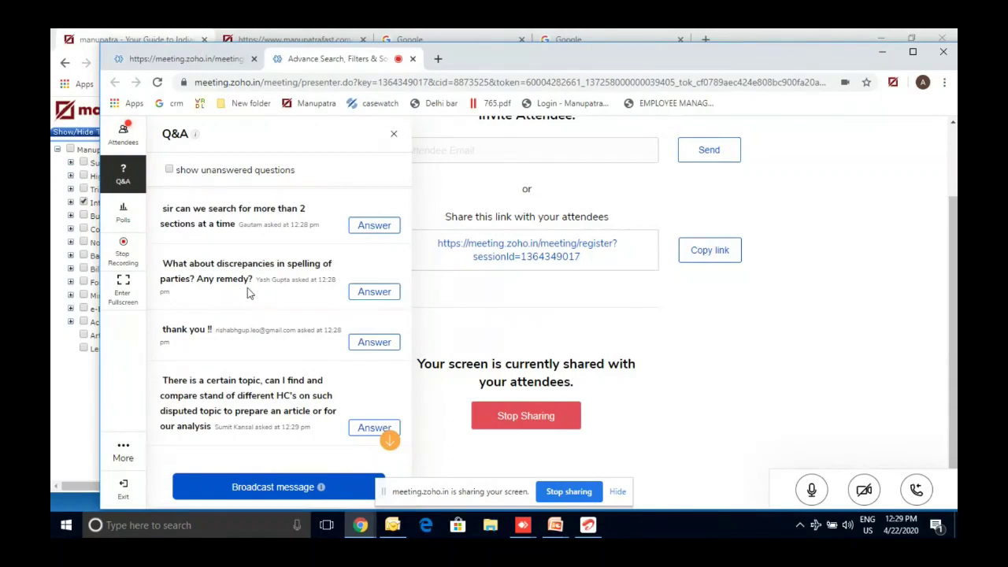
# Step: Switch to Manupatra's Legal Search form and activate the Appellant/Respondent field for a party-name search
pyautogui.click(79, 389)
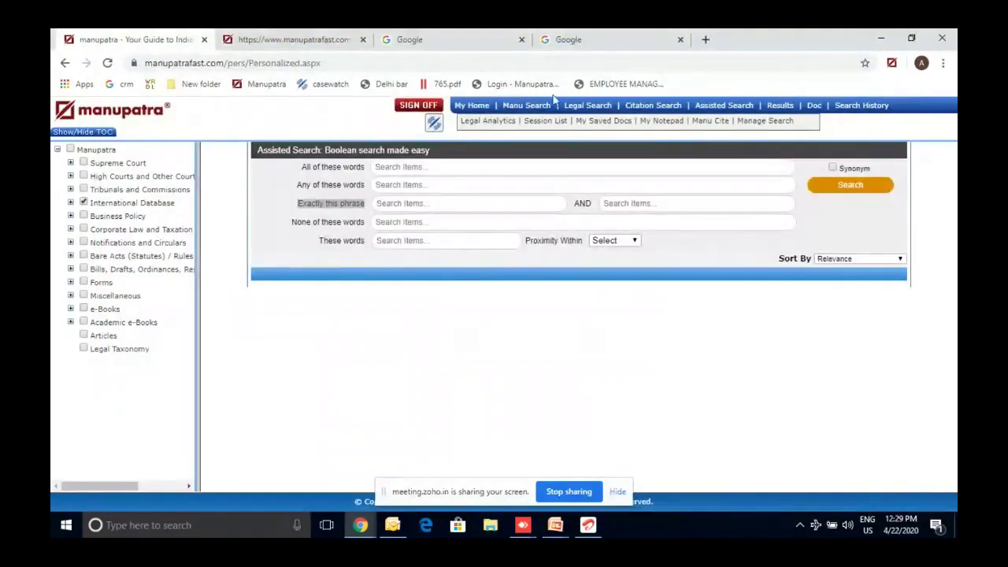
pyautogui.click(579, 108)
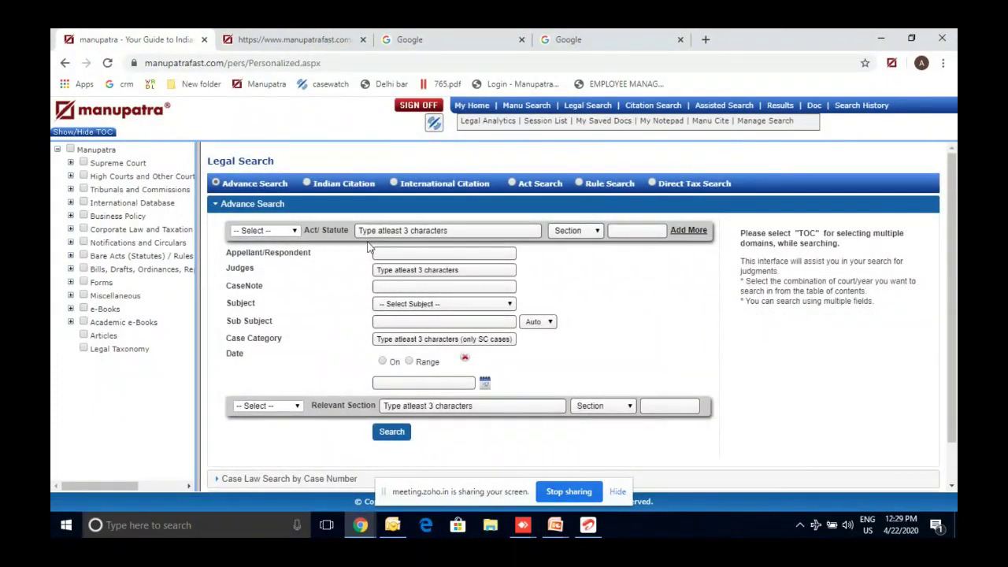
pyautogui.click(392, 255)
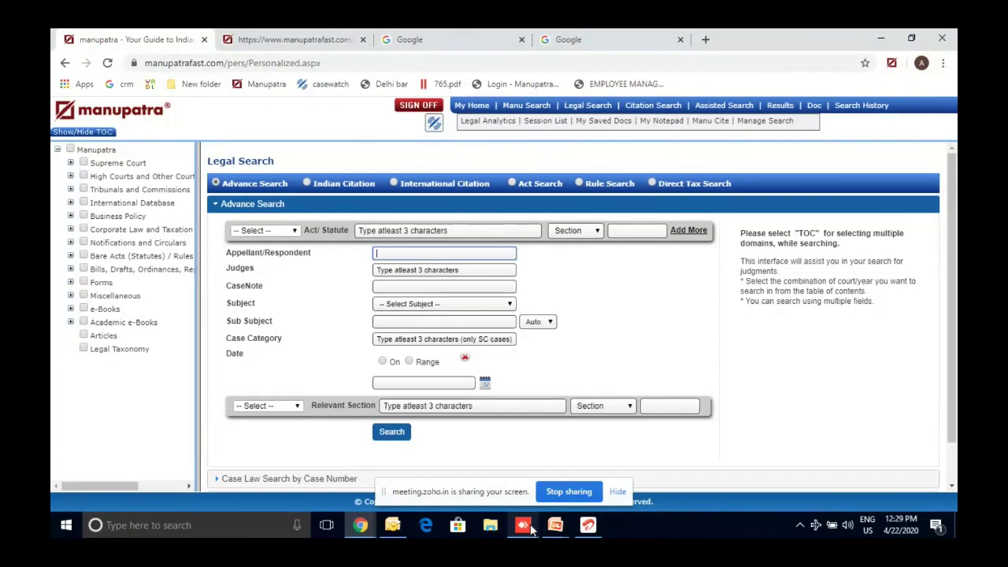
# Step: Reopen the Zoho Meeting Q&A and read the questions on definition search, state Stamp Act changes and US criminal procedure
pyautogui.click(395, 532)
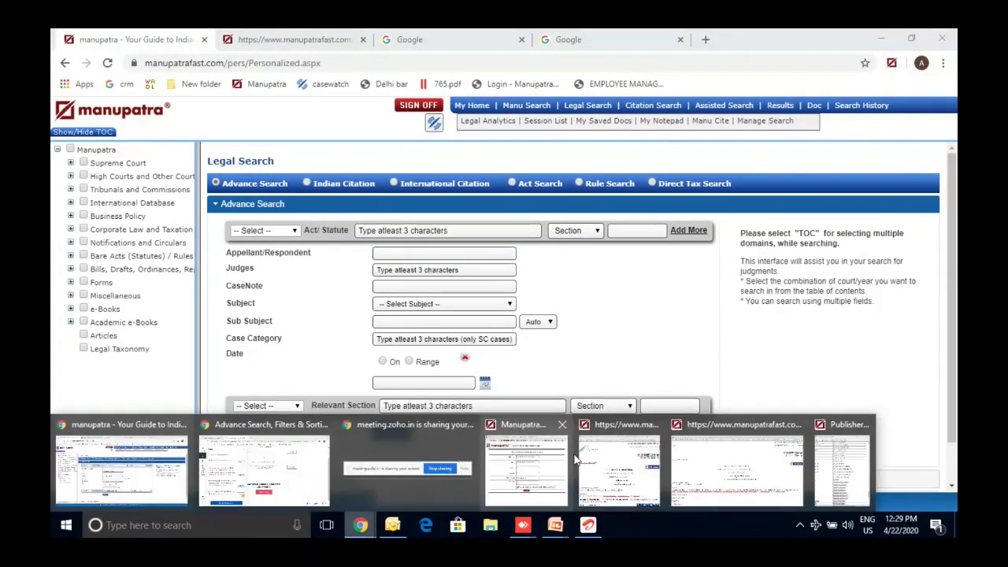
pyautogui.click(298, 444)
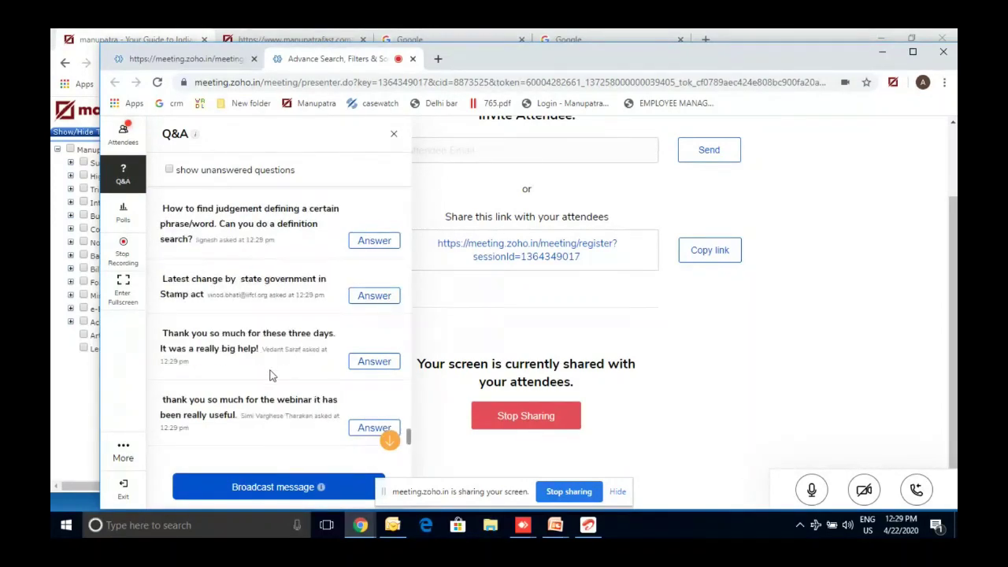
pyautogui.scroll(-1, 394, 398)
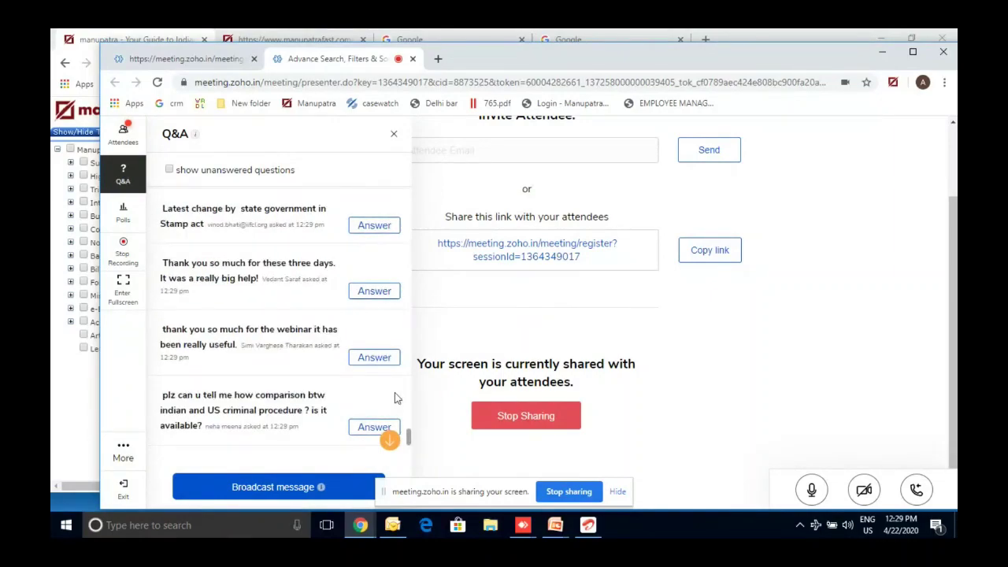
# Step: Switch to the "Webinnar day 2" PowerPoint presentation and display its closing slide 14 with the contact details and thank-you note
pyautogui.click(565, 535)
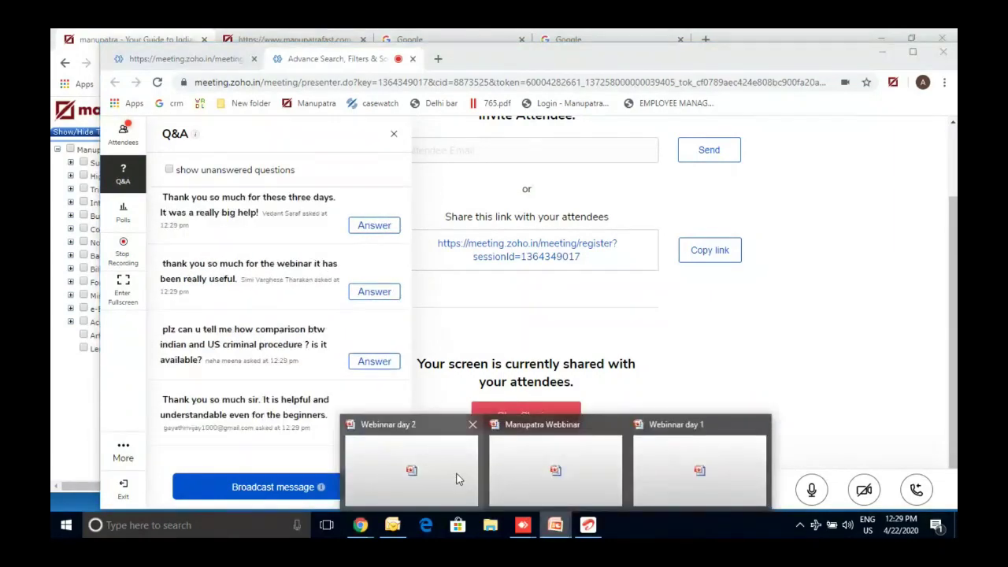
pyautogui.click(433, 465)
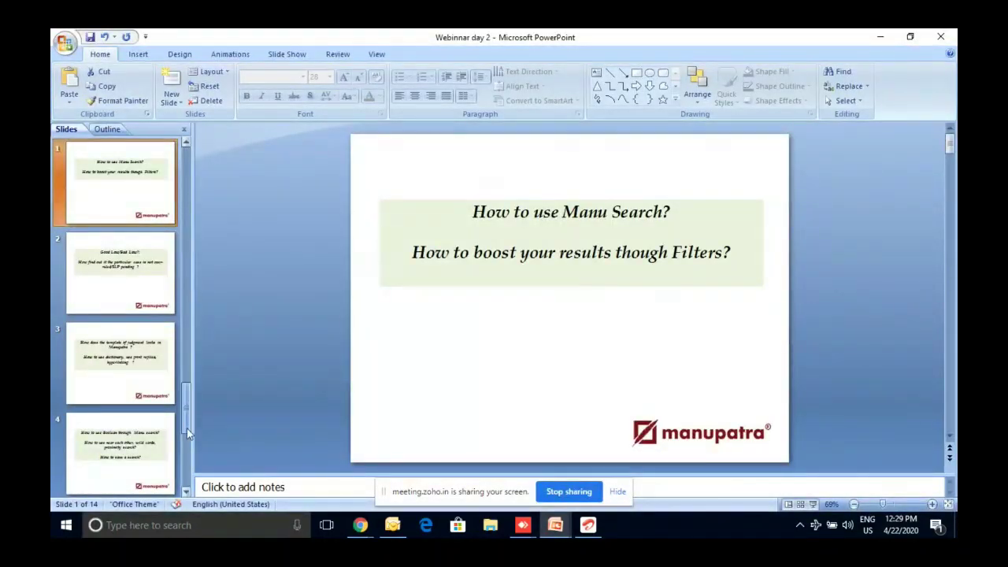
pyautogui.scroll(-10, 187, 480)
pyautogui.moveTo(186, 481); pyautogui.dragTo(189, 442)
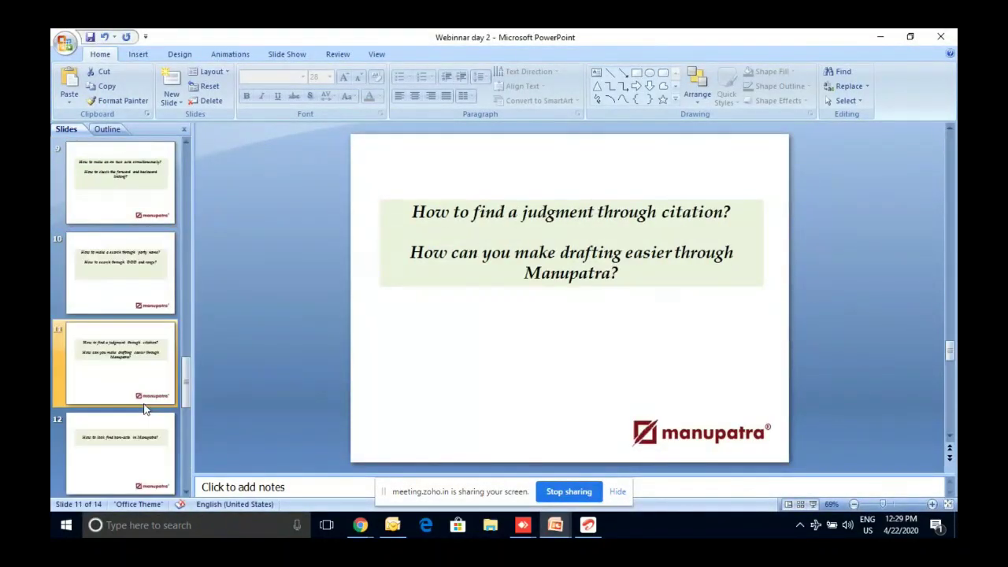
pyautogui.click(135, 445)
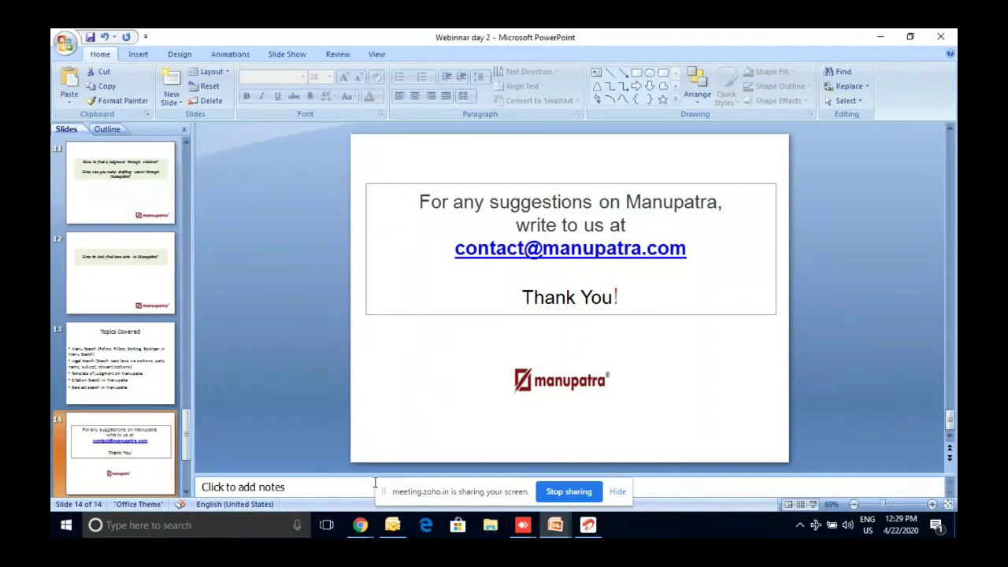
# Step: Switch back to the Zoho Meeting Q&A and read the latest questions, including the one about observations on Order 21 Rule 29
pyautogui.moveTo(363, 528)
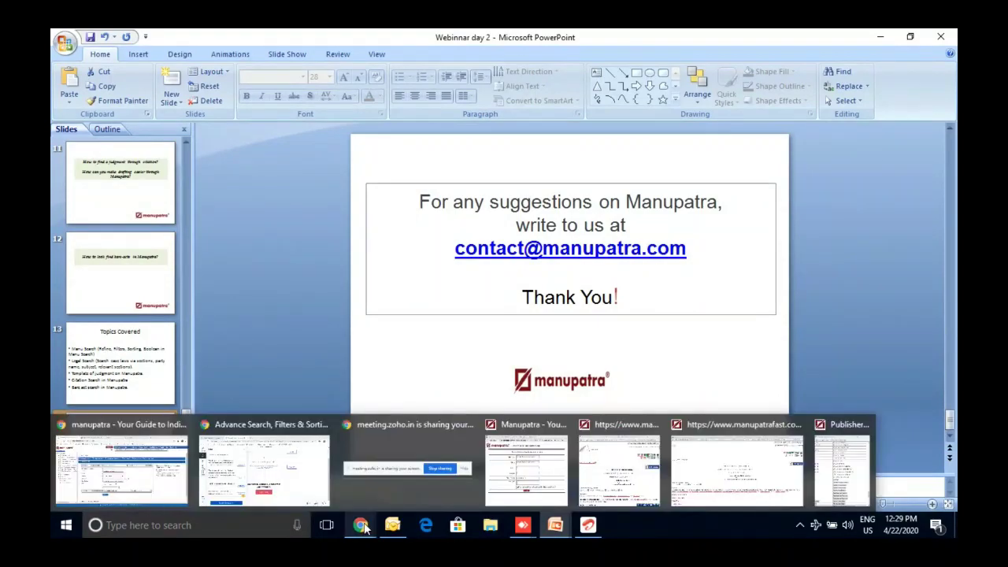
pyautogui.click(363, 526)
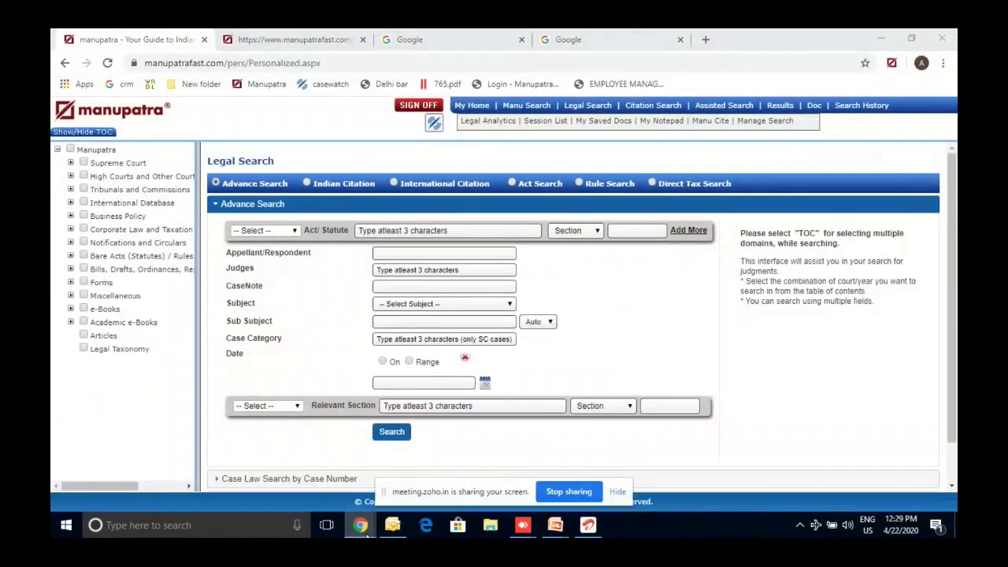
pyautogui.moveTo(364, 534)
pyautogui.click(277, 469)
pyautogui.scroll(-2, 263, 354)
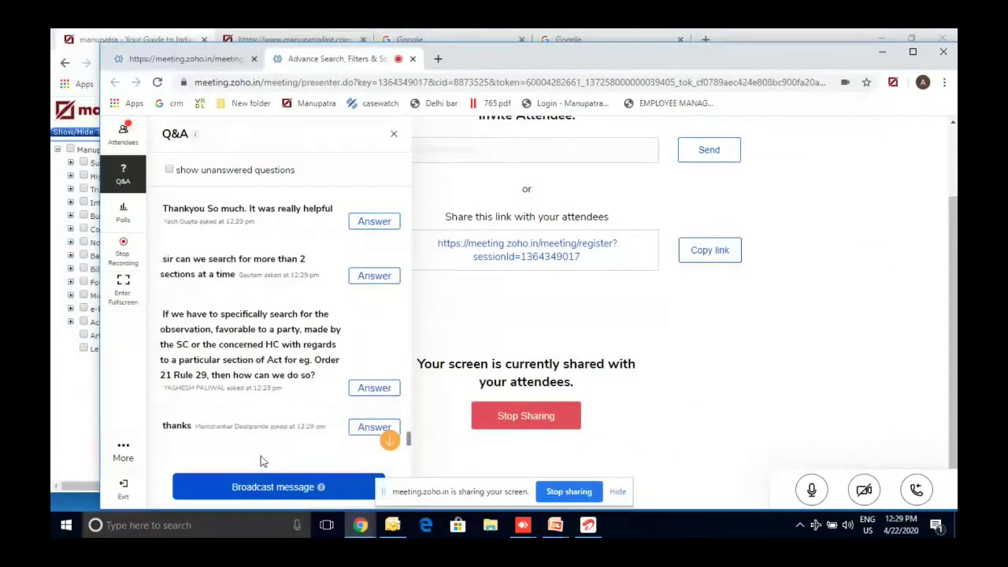